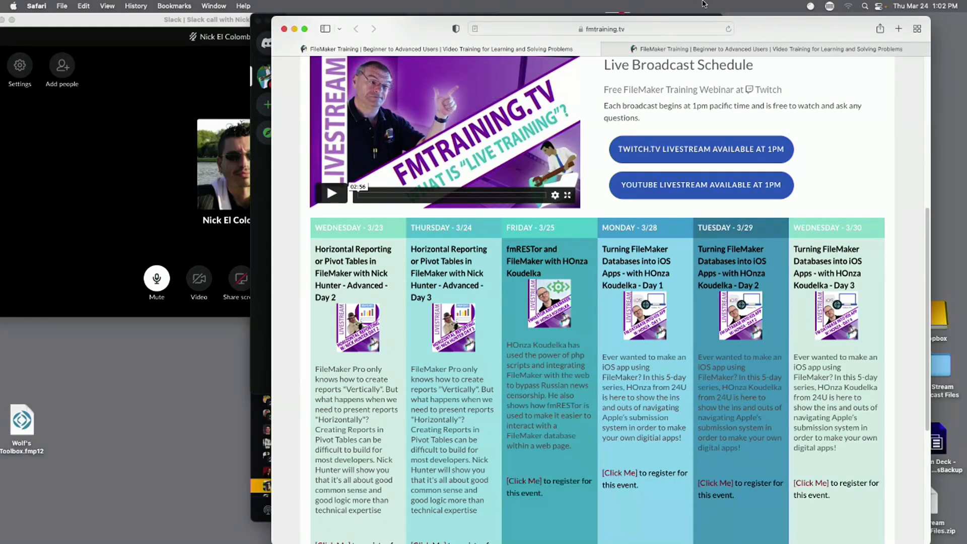
Move and widen Safari, narrow the Slack call window, and bring the broadcast schedule back to the front.
{"action": "left_click_drag", "start_coordinate": [443, 21], "coordinate": [376, 18]}
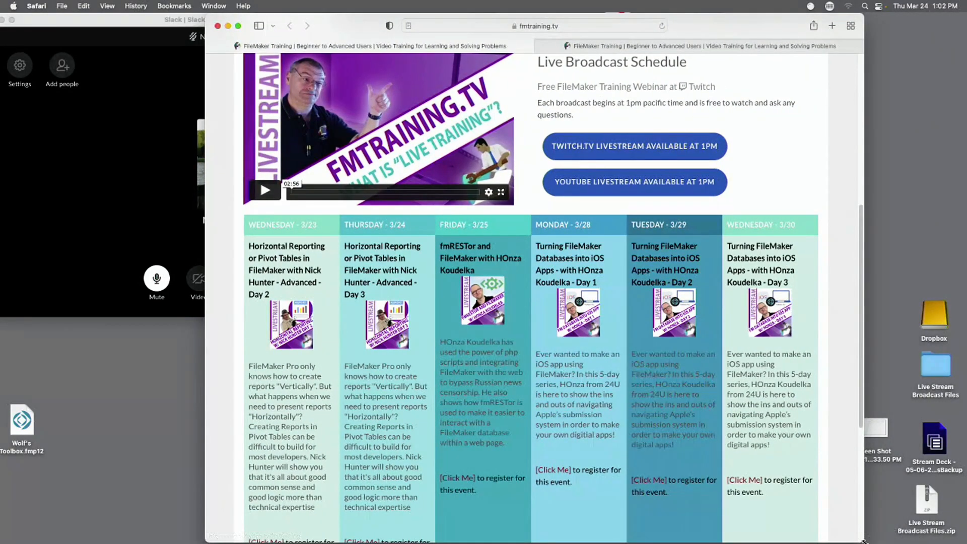
{"action": "left_click_drag", "start_coordinate": [865, 542], "coordinate": [962, 539]}
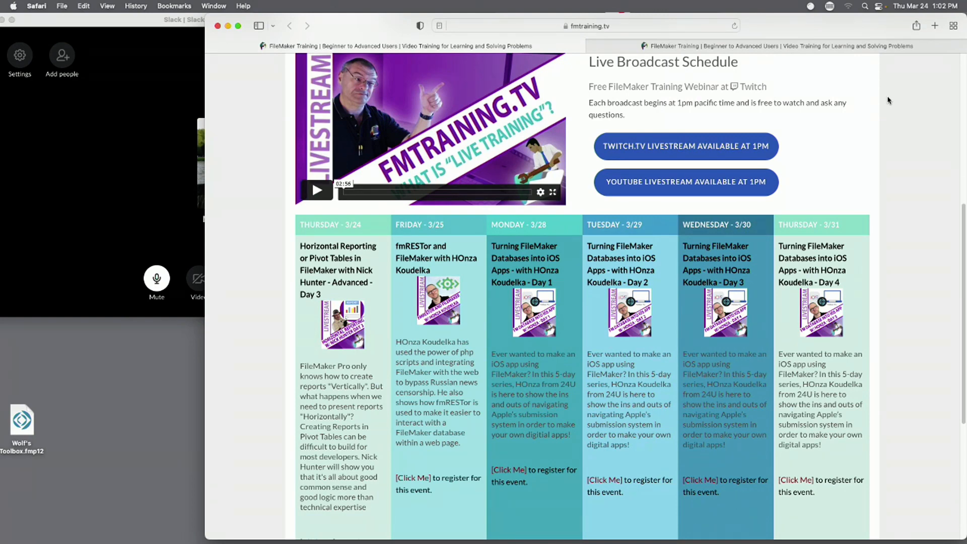
{"action": "left_click", "coordinate": [78, 184]}
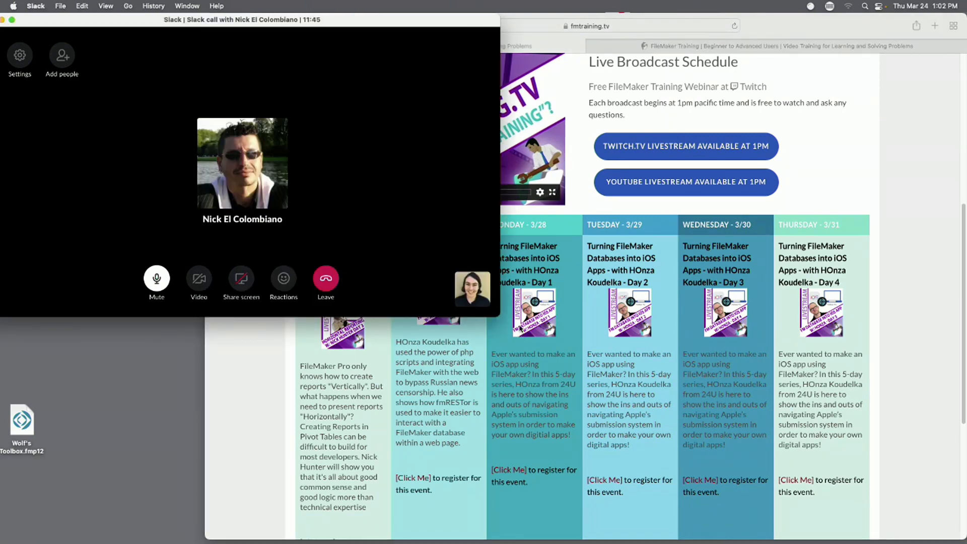
{"action": "left_click_drag", "start_coordinate": [496, 313], "coordinate": [399, 542]}
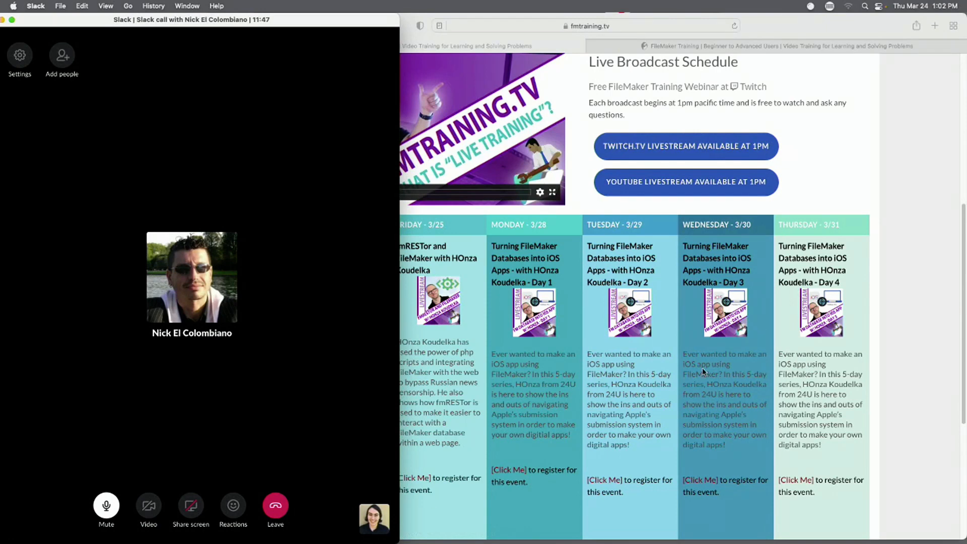
{"action": "left_click_drag", "start_coordinate": [809, 26], "coordinate": [828, 14]}
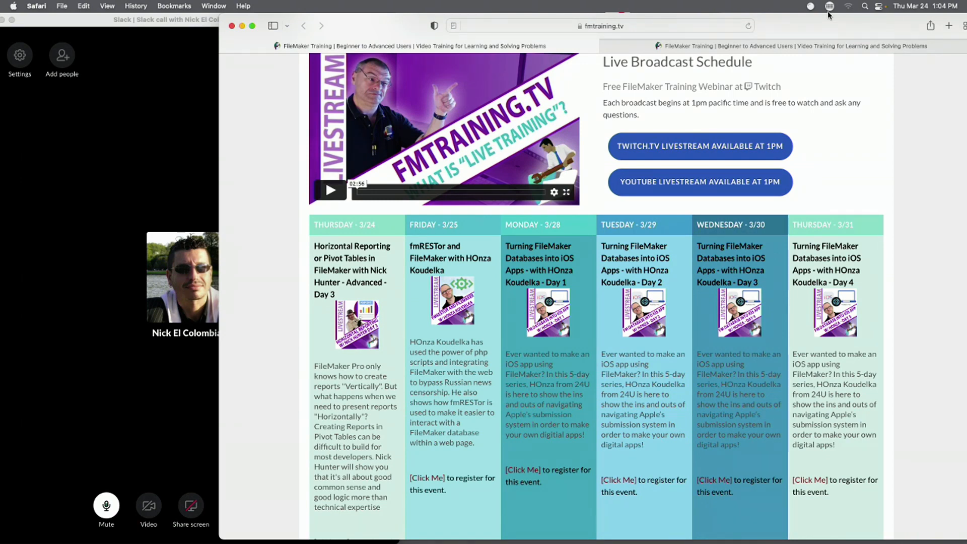
Switch Safari to the $299/$199 annual bundles tab, then bring the Slack call forward.
{"action": "key", "text": "ctrl+Tab"}
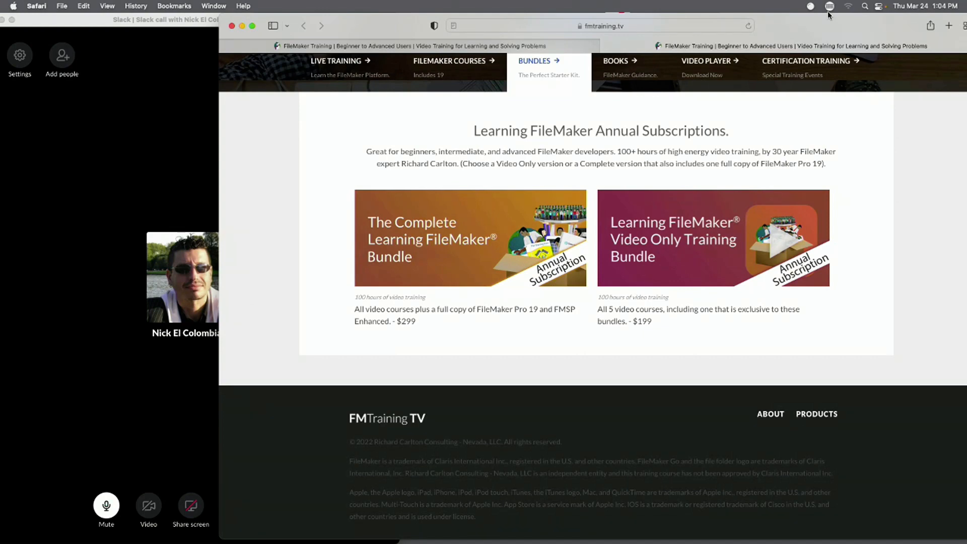
{"action": "left_click", "coordinate": [79, 167]}
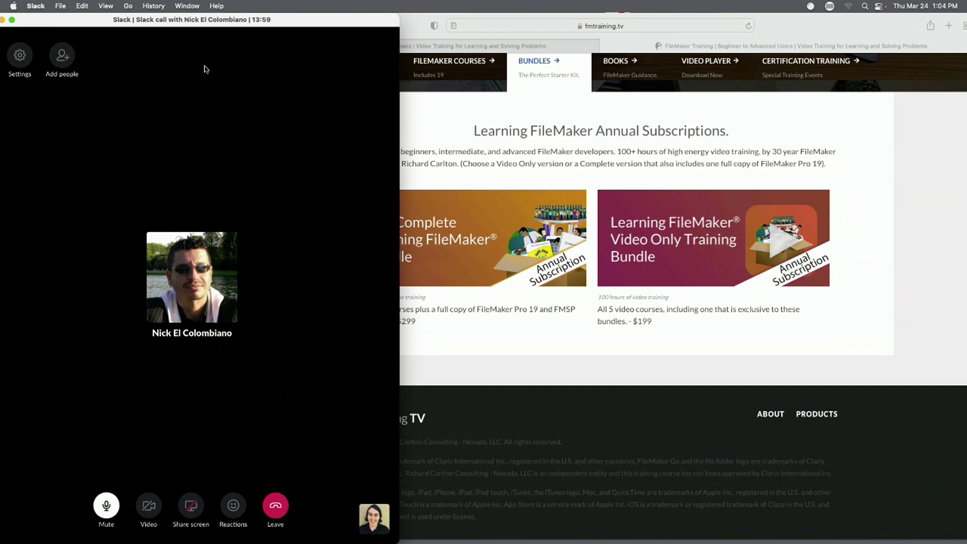
Move the Slack call window and zoom it full screen to show the shared FileMaker view.
{"action": "left_click_drag", "start_coordinate": [157, 21], "coordinate": [243, 7]}
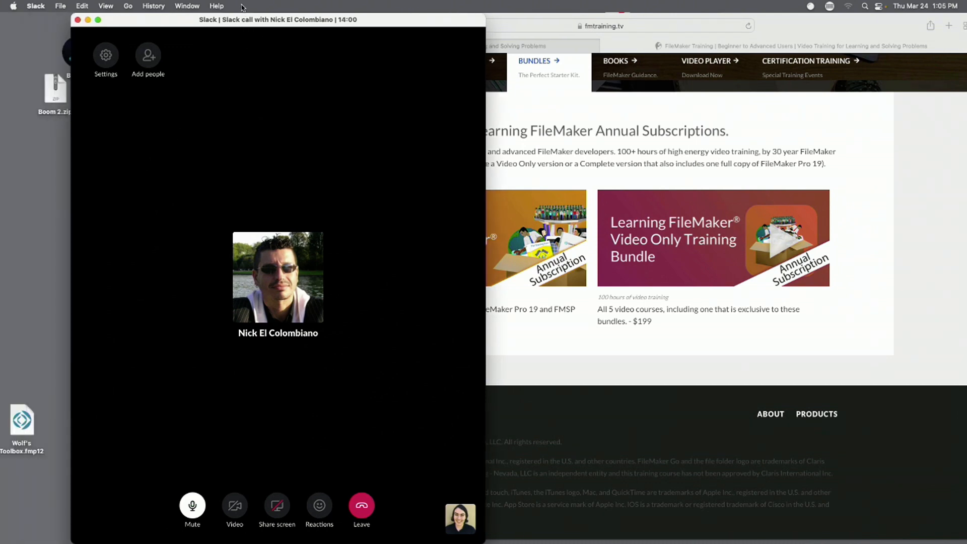
{"action": "left_click", "coordinate": [99, 21]}
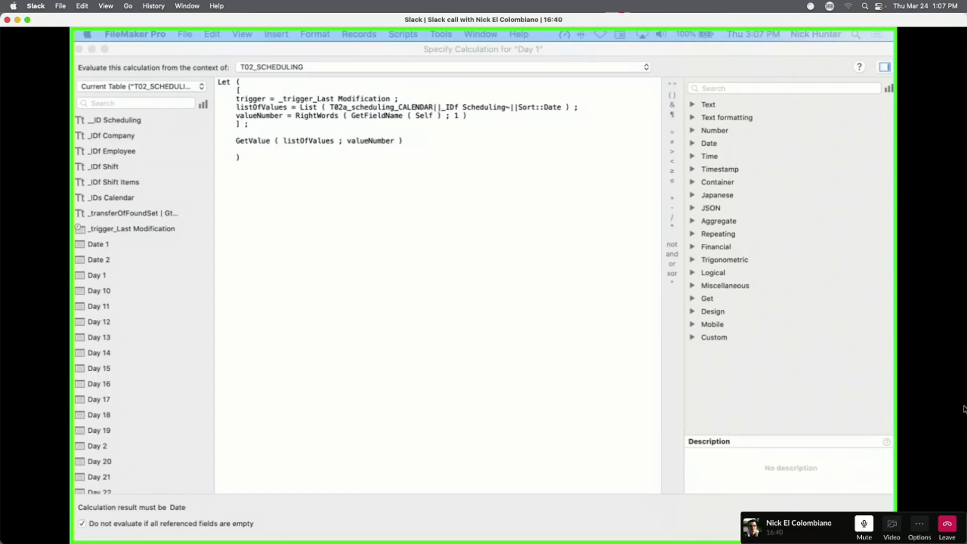
Review the Day 1 auto-enter calculation, selecting all its text, then close back to Manage Database.
{"action": "left_click", "coordinate": [426, 337]}
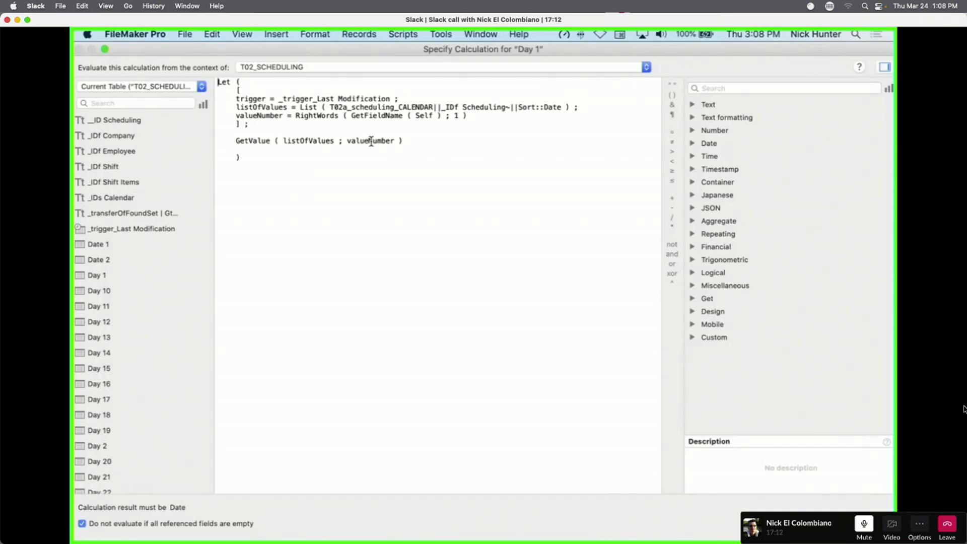
{"action": "key", "text": "Escape"}
{"action": "key", "text": "Escape"}
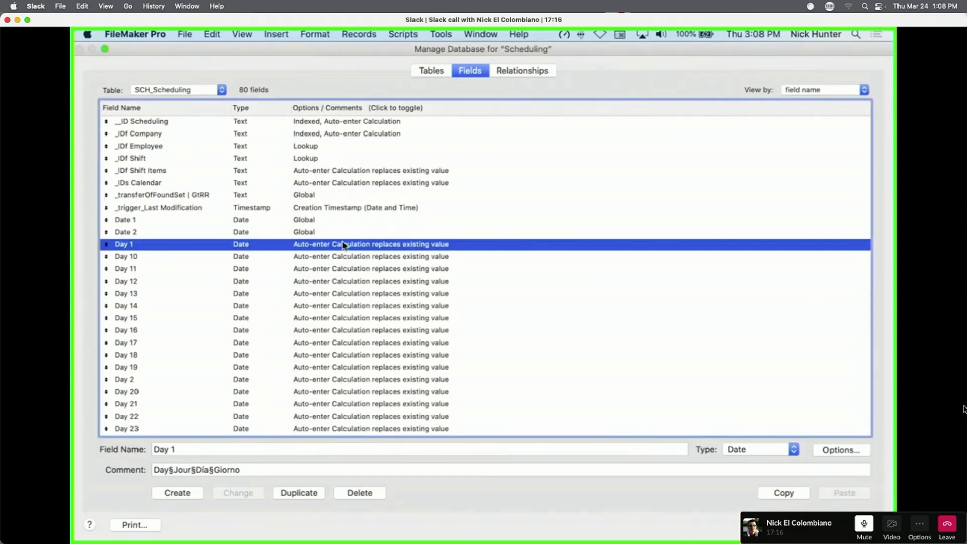
{"action": "double_click", "coordinate": [344, 246]}
{"action": "left_click", "coordinate": [504, 313]}
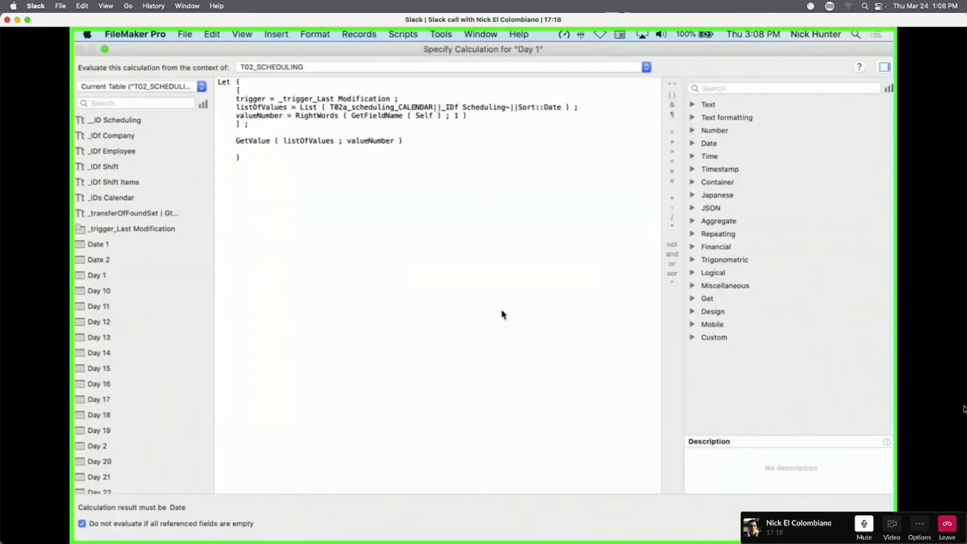
{"action": "key", "text": "Escape"}
{"action": "key", "text": "Escape"}
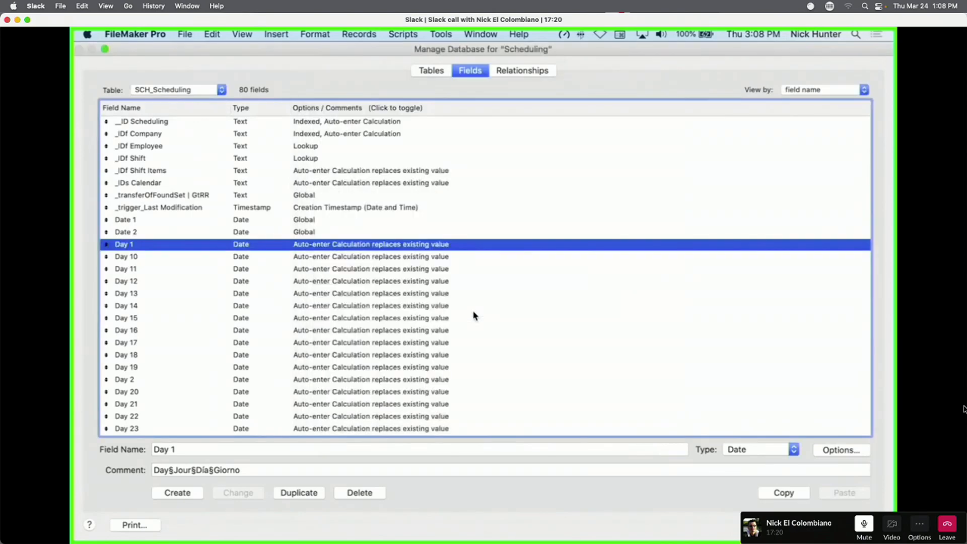
{"action": "double_click", "coordinate": [352, 247]}
{"action": "left_click", "coordinate": [500, 311]}
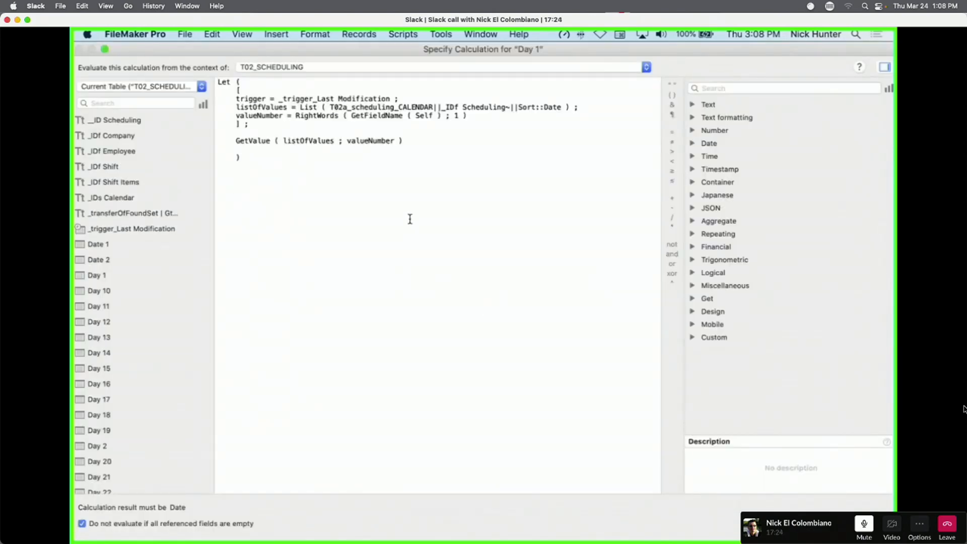
{"action": "key", "text": "super+a"}
{"action": "key", "text": "Escape"}
{"action": "key", "text": "Escape"}
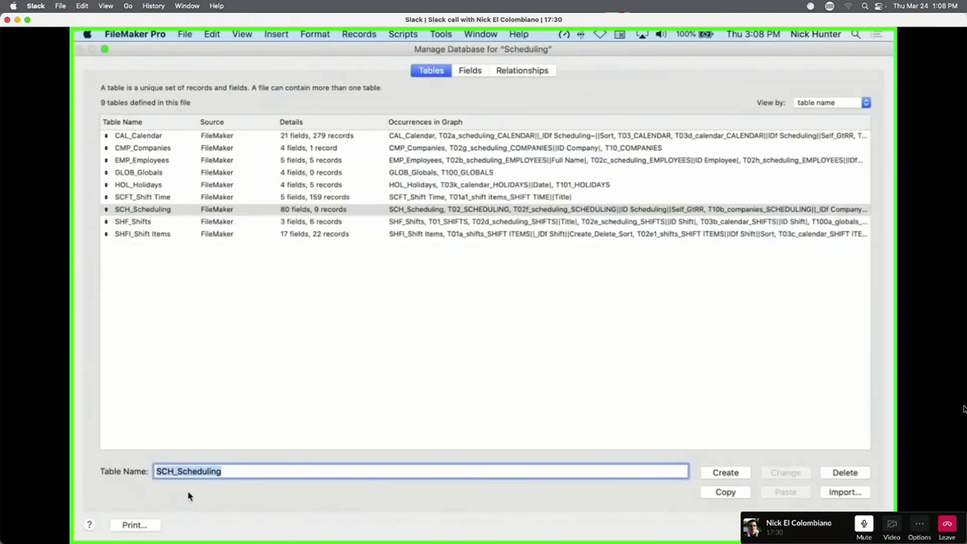
Create a table named Test and delete its five default fields.
{"action": "type", "text": "Test"}
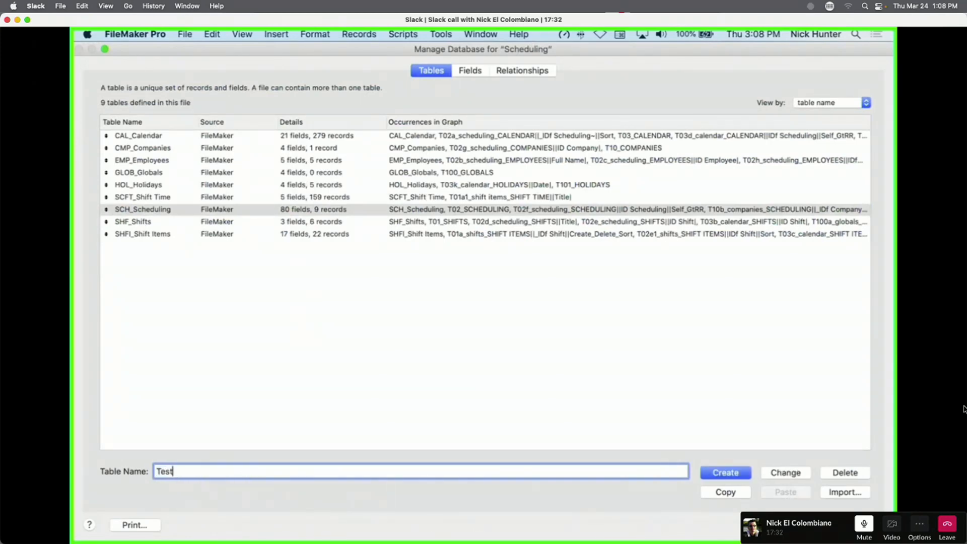
{"action": "key", "text": "Return"}
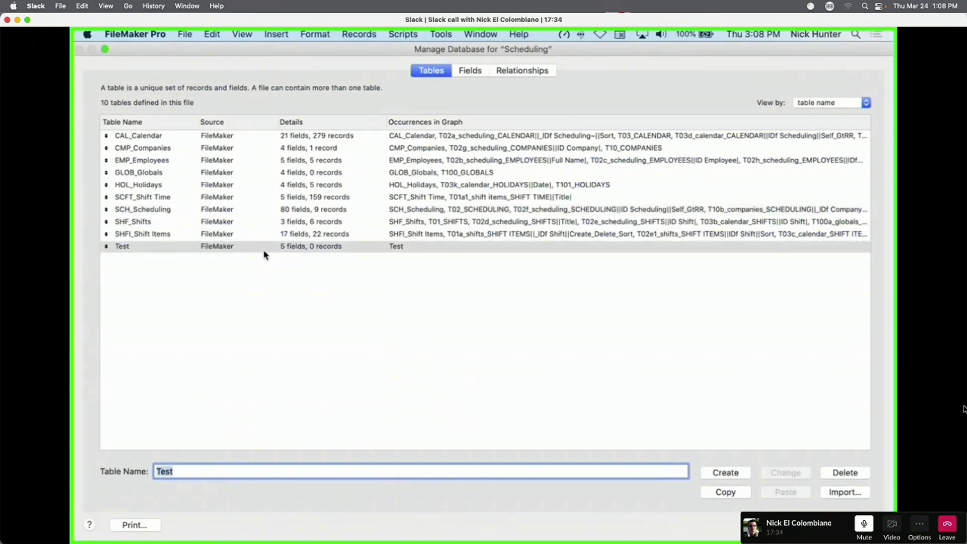
{"action": "double_click", "coordinate": [262, 251]}
{"action": "left_click", "coordinate": [294, 262]}
{"action": "key", "text": "super+a"}
{"action": "key", "text": "Delete"}
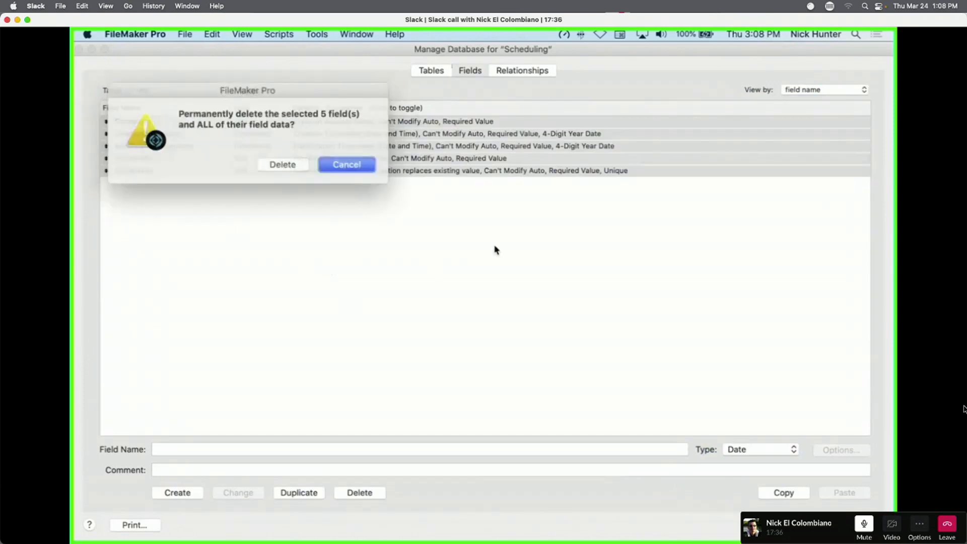
{"action": "left_click", "coordinate": [261, 160]}
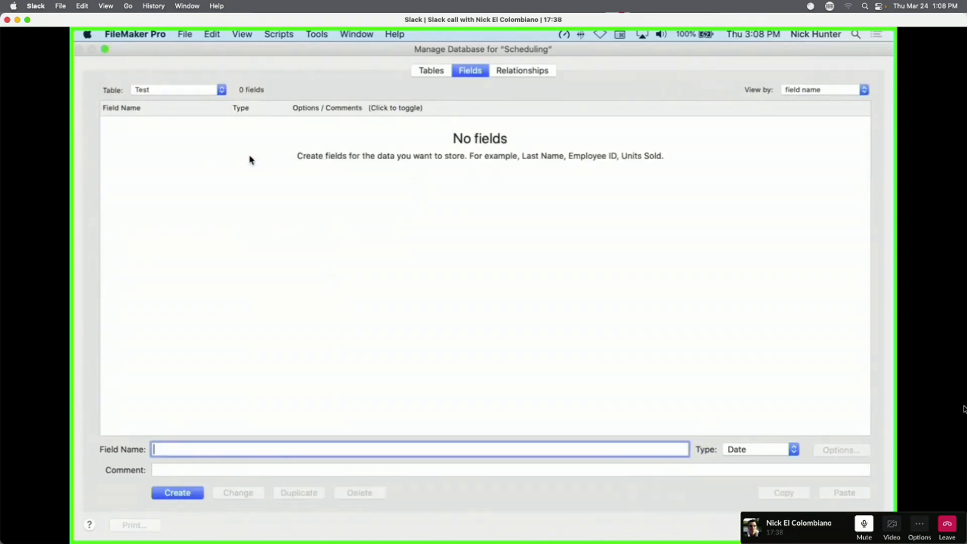
Copy the Day 1 field from SCH_Scheduling into Test and open its auto-enter calculation.
{"action": "left_click", "coordinate": [158, 90]}
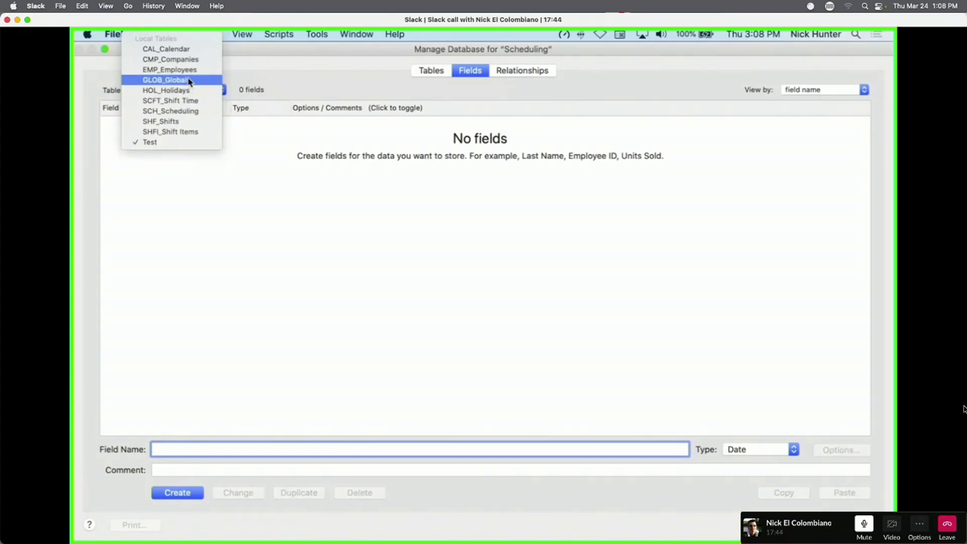
{"action": "left_click", "coordinate": [189, 112]}
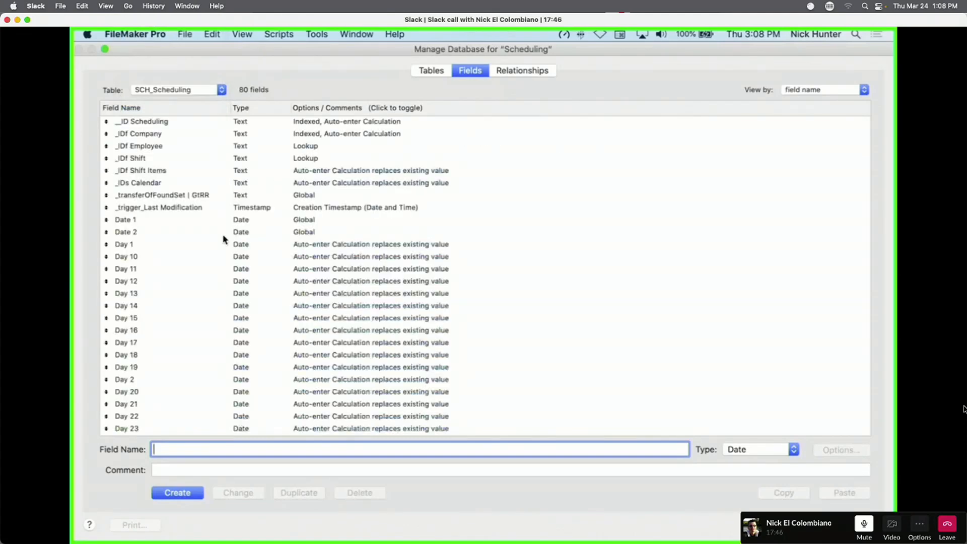
{"action": "left_click", "coordinate": [288, 244]}
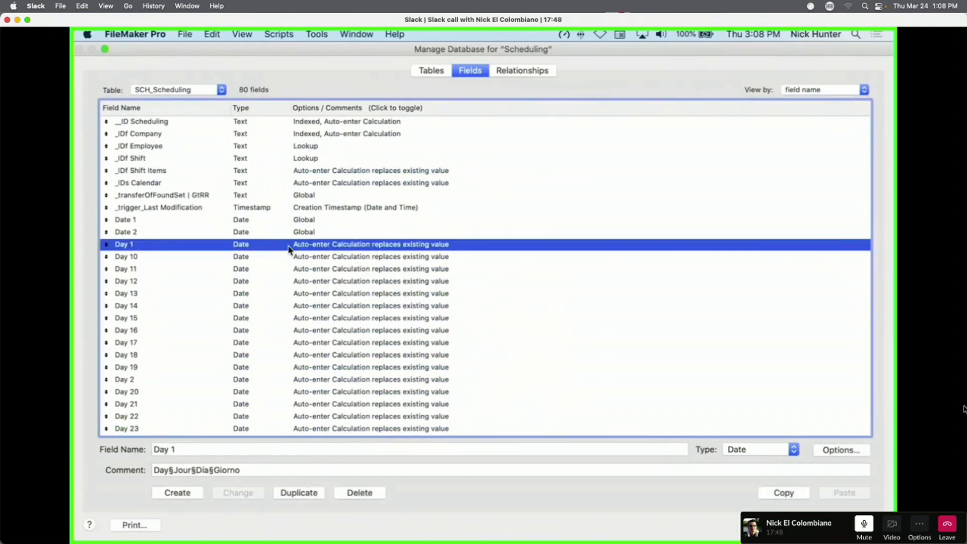
{"action": "left_click", "coordinate": [193, 94]}
{"action": "left_click", "coordinate": [194, 121]}
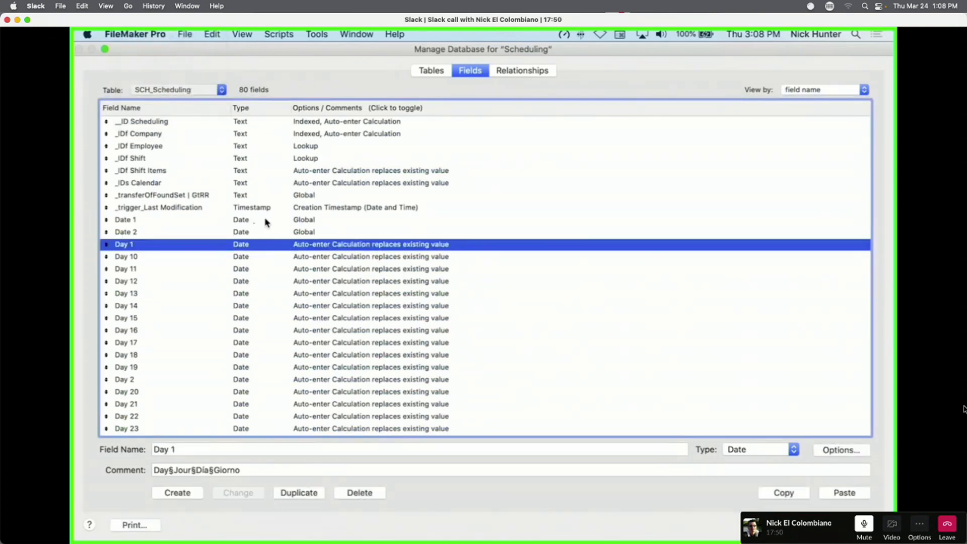
{"action": "double_click", "coordinate": [173, 121]}
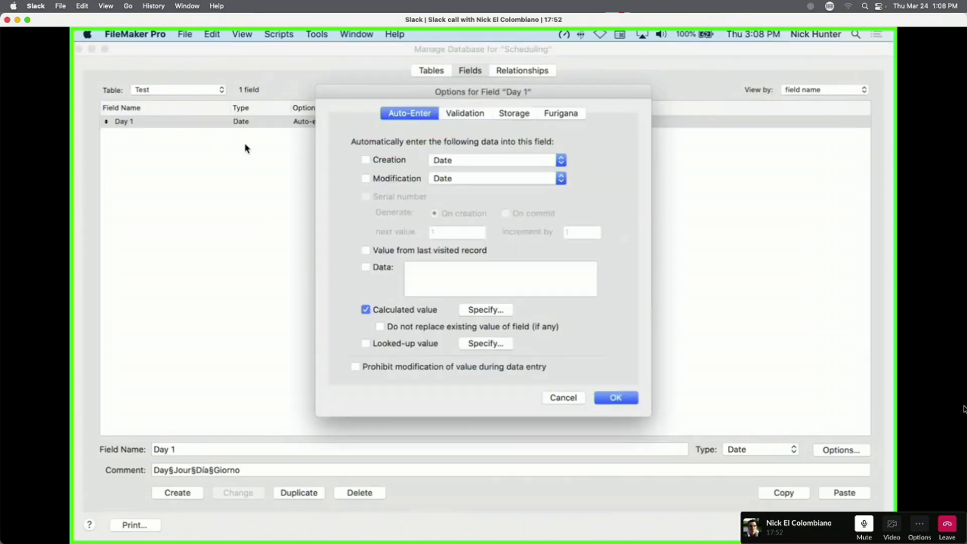
{"action": "left_click", "coordinate": [493, 312]}
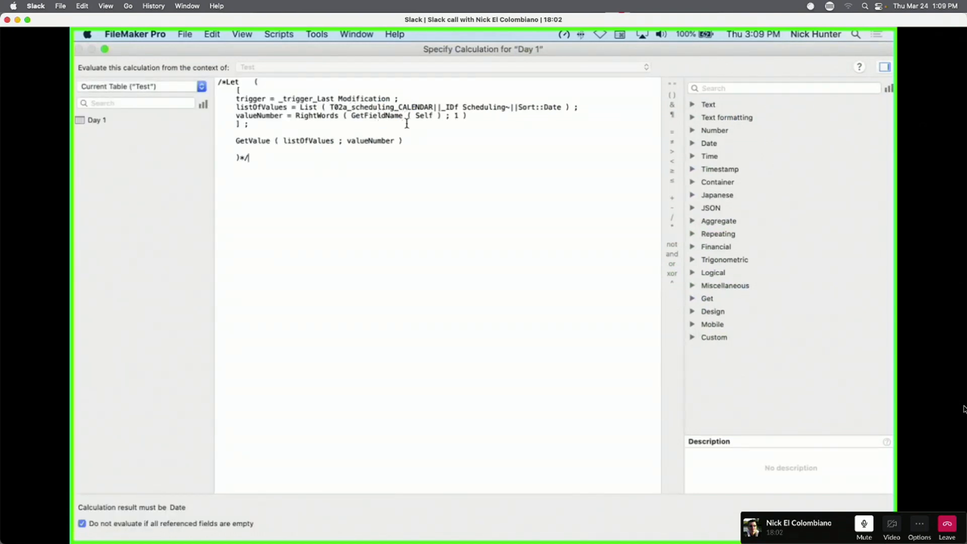
Keep Test's Day 1 calculation evaluated from the Test table and close its field options.
{"action": "key", "text": "Escape"}
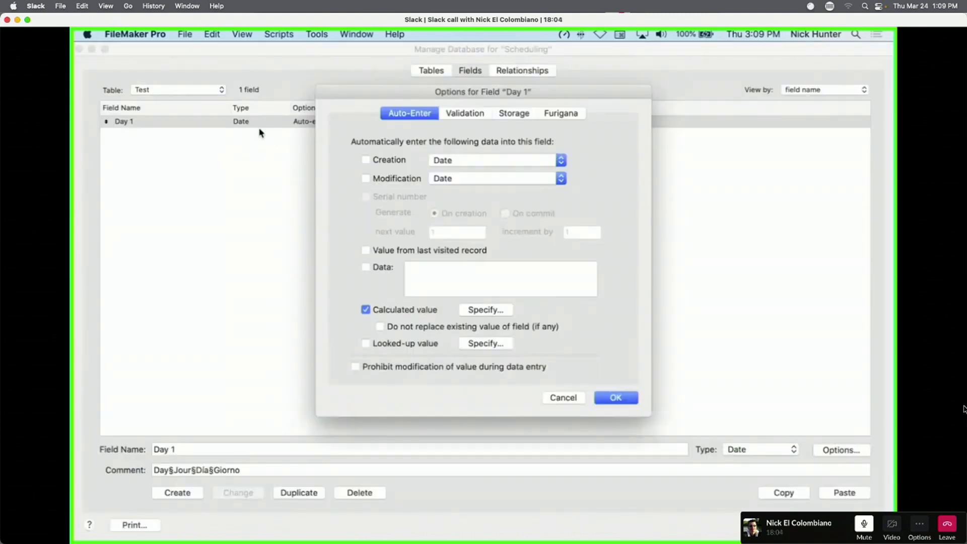
{"action": "left_click", "coordinate": [485, 310]}
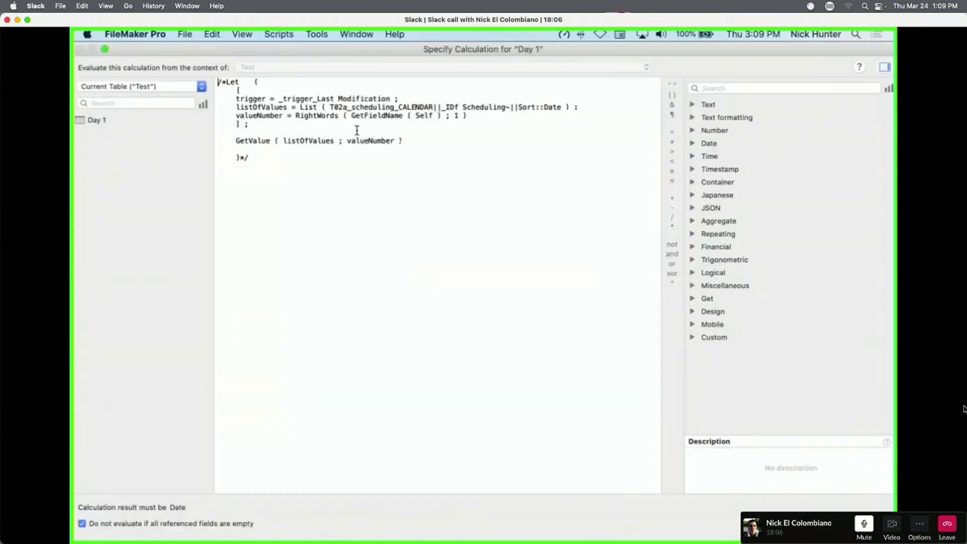
{"action": "left_click", "coordinate": [154, 90]}
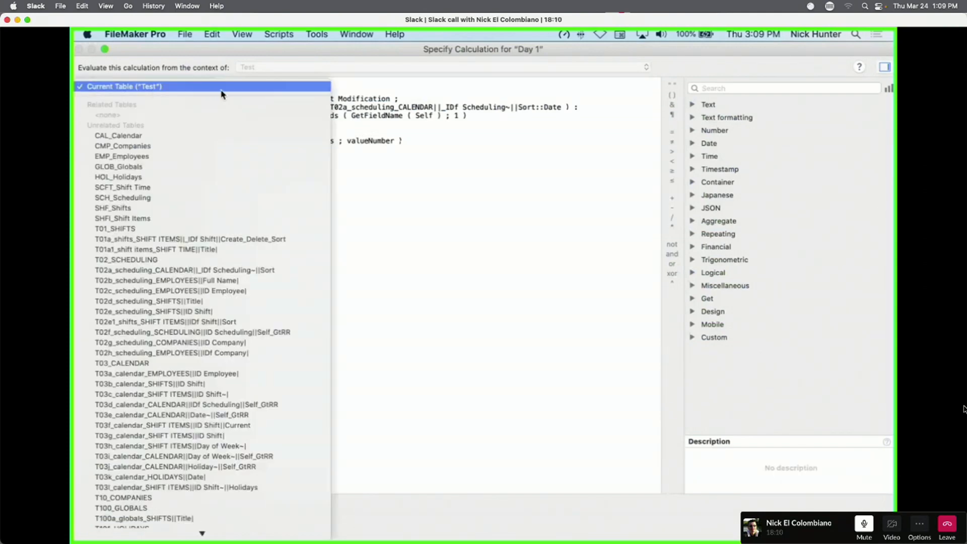
{"action": "left_click", "coordinate": [153, 88]}
{"action": "key", "text": "Escape"}
{"action": "key", "text": "Return"}
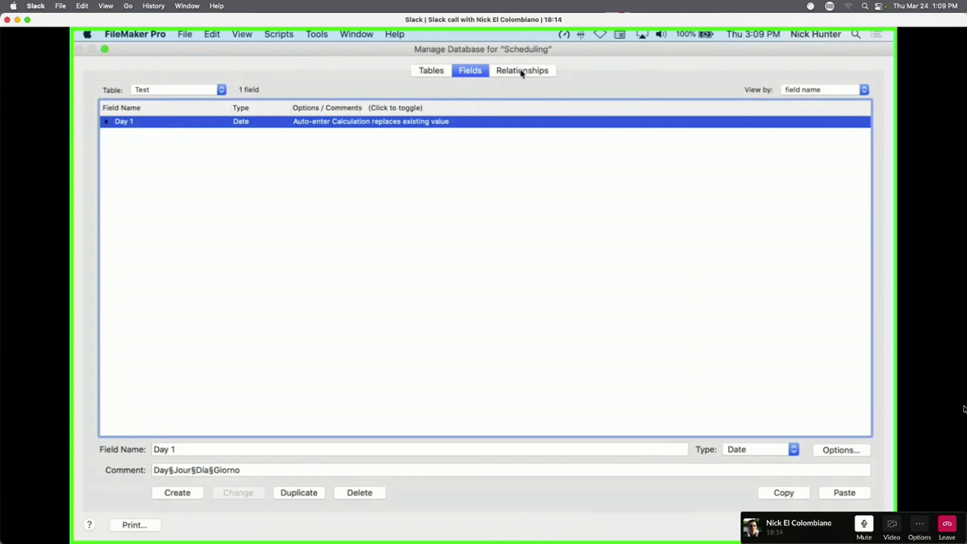
{"action": "double_click", "coordinate": [448, 124]}
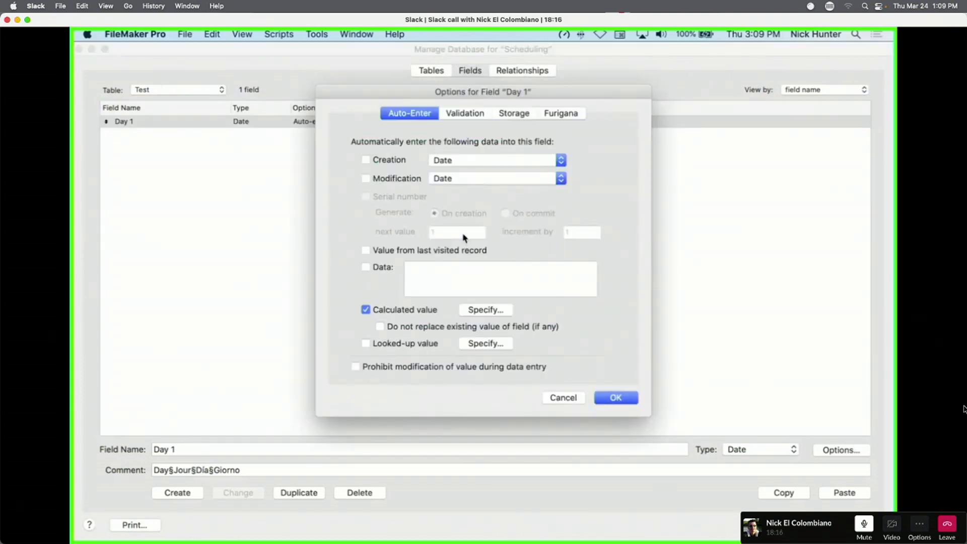
{"action": "left_click", "coordinate": [492, 311]}
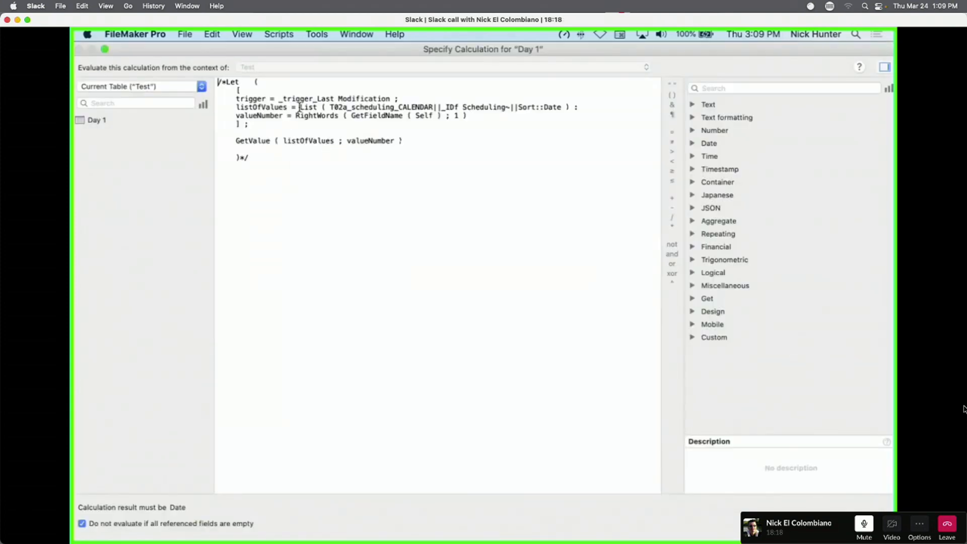
{"action": "left_click_drag", "start_coordinate": [301, 107], "coordinate": [571, 104]}
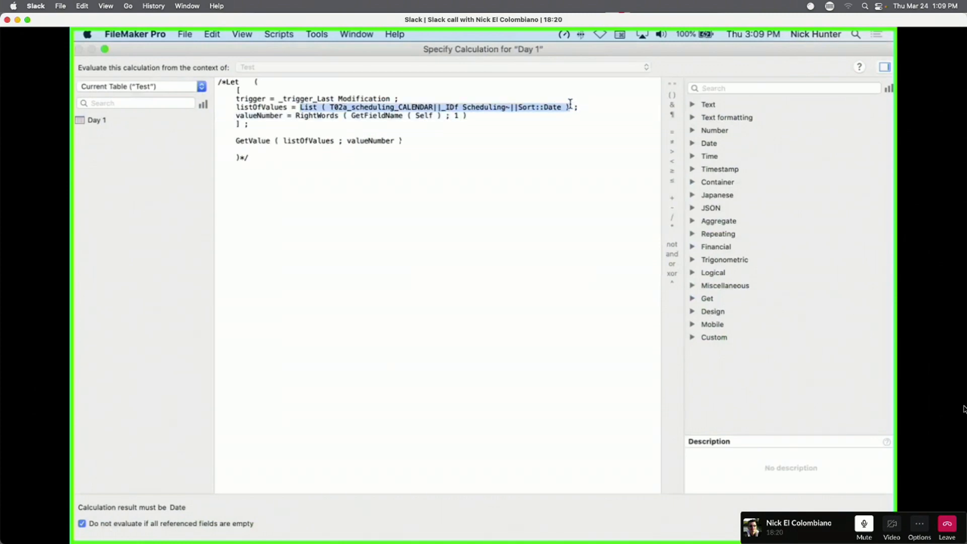
{"action": "type", "text": "\"\""}
{"action": "left_click", "coordinate": [266, 163]}
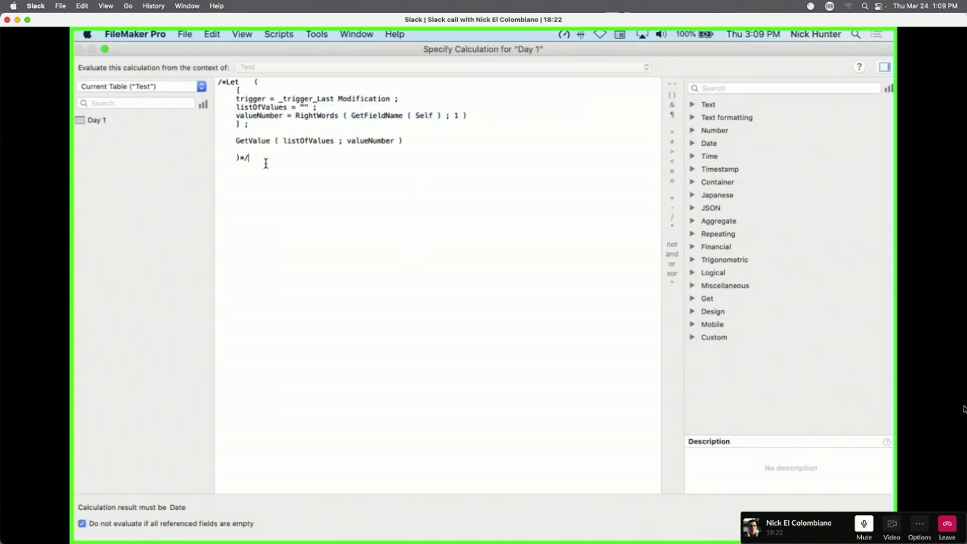
{"action": "key", "text": "BackSpace"}
{"action": "key", "text": "BackSpace"}
{"action": "left_click", "coordinate": [226, 81]}
{"action": "key", "text": "BackSpace"}
{"action": "key", "text": "BackSpace"}
{"action": "left_click", "coordinate": [252, 171]}
{"action": "left_click", "coordinate": [864, 524]}
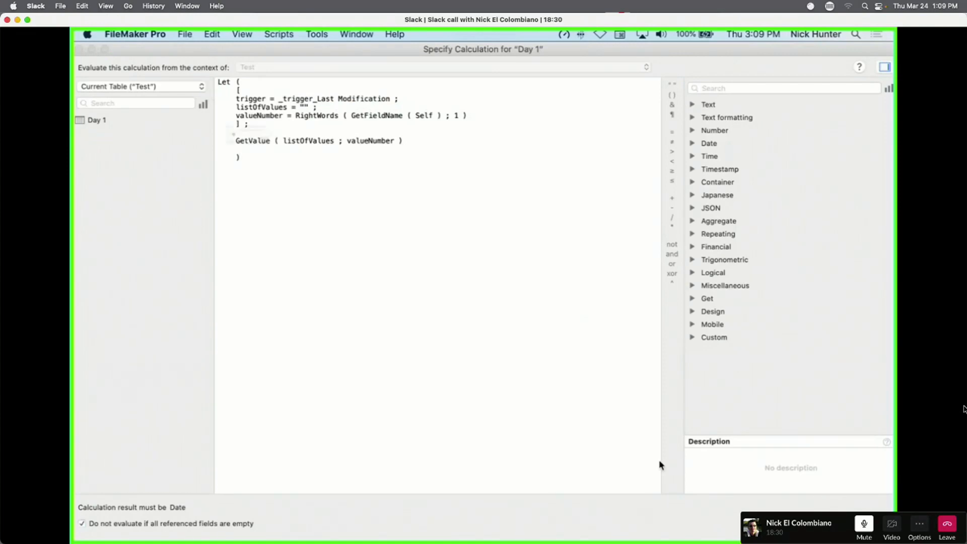
{"action": "left_click", "coordinate": [362, 167]}
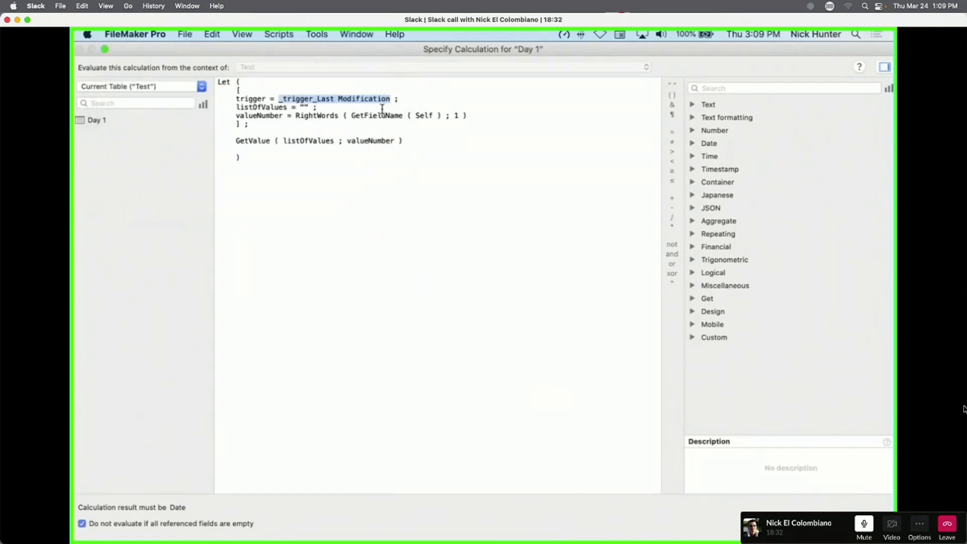
{"action": "key", "text": "Escape"}
{"action": "key", "text": "Escape"}
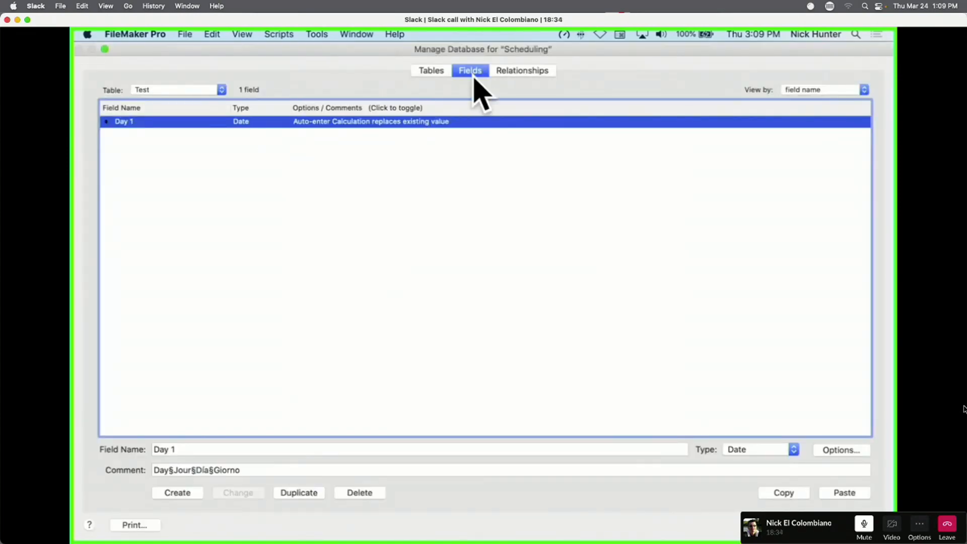
Copy the _trigger_Last Modification field from SCH_Scheduling and paste it into the Test table.
{"action": "left_click", "coordinate": [440, 73]}
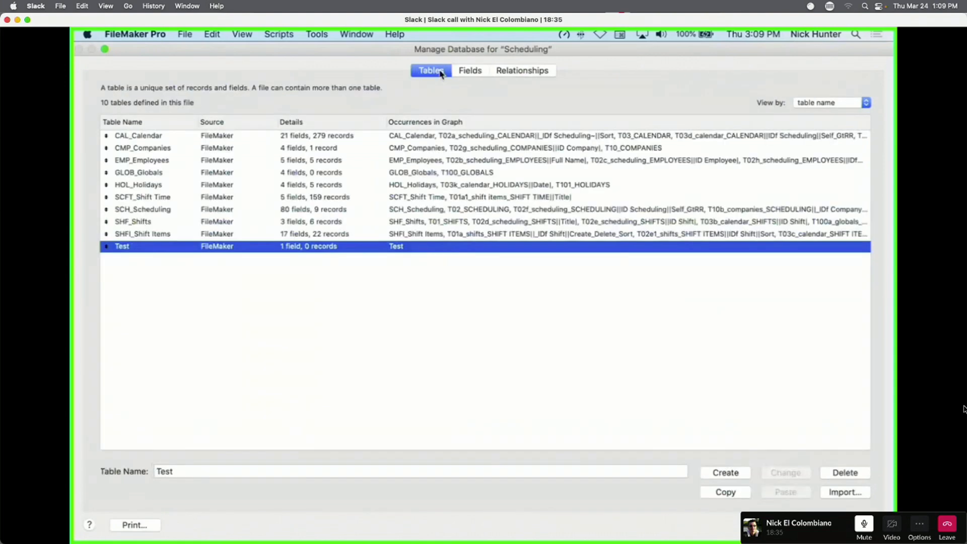
{"action": "double_click", "coordinate": [153, 210]}
{"action": "left_click", "coordinate": [174, 207]}
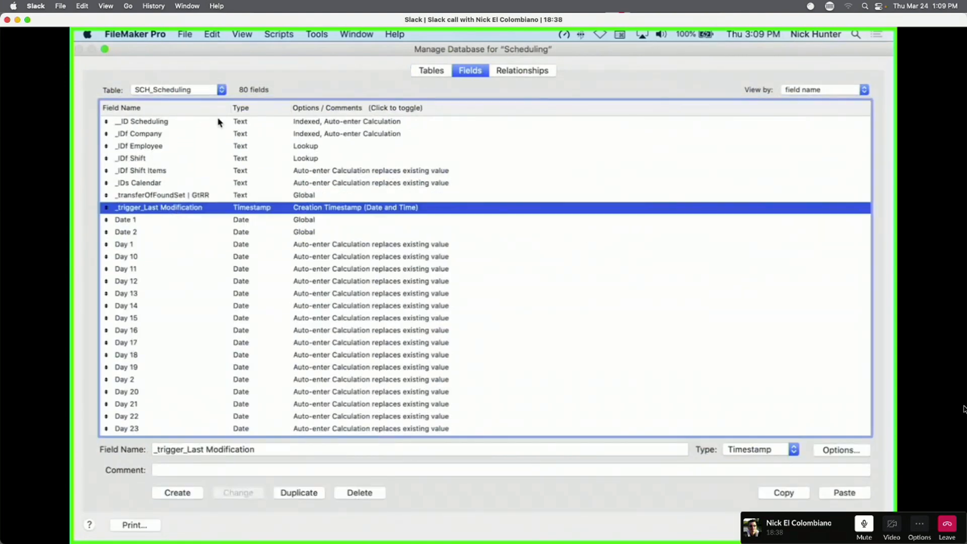
{"action": "left_click", "coordinate": [170, 93]}
{"action": "left_click", "coordinate": [183, 121]}
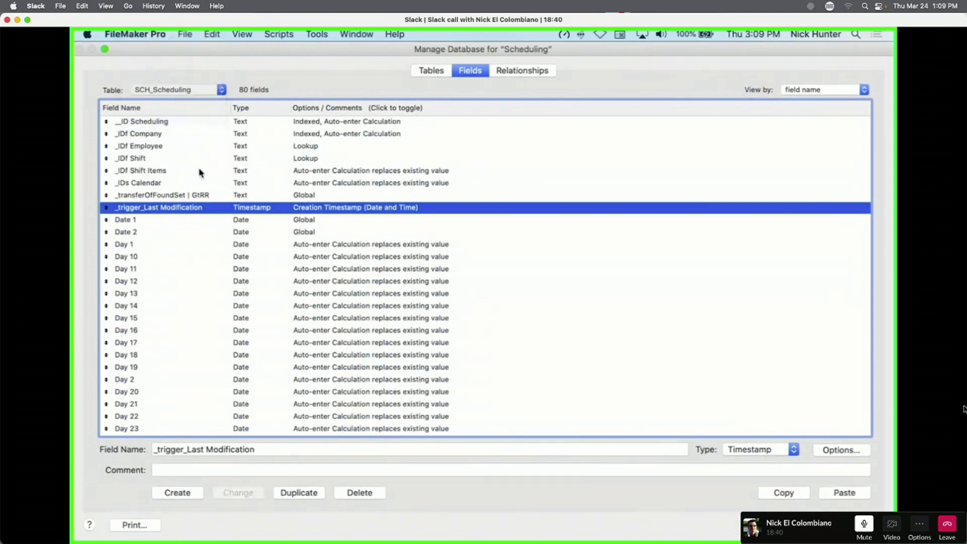
{"action": "key", "text": "super+v"}
{"action": "left_click", "coordinate": [237, 146]}
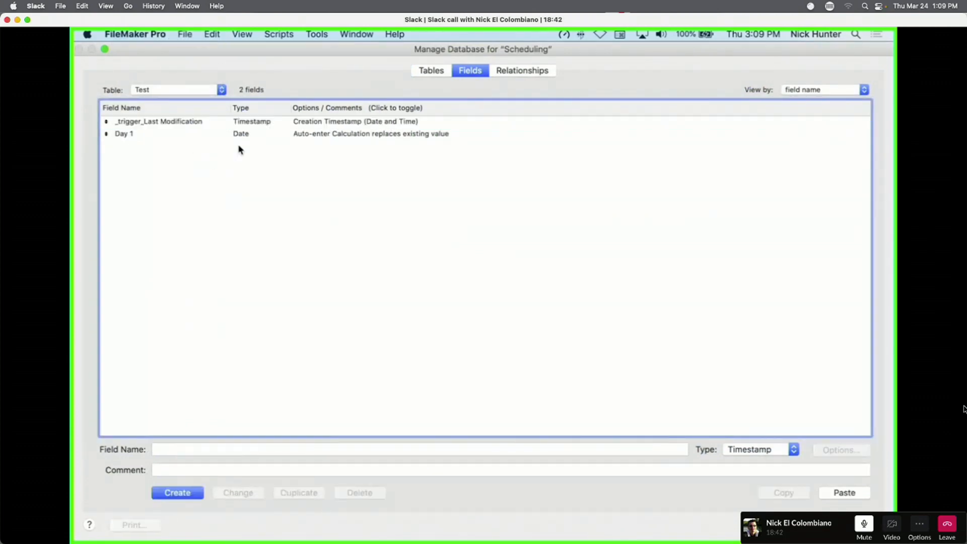
{"action": "left_click", "coordinate": [282, 136]}
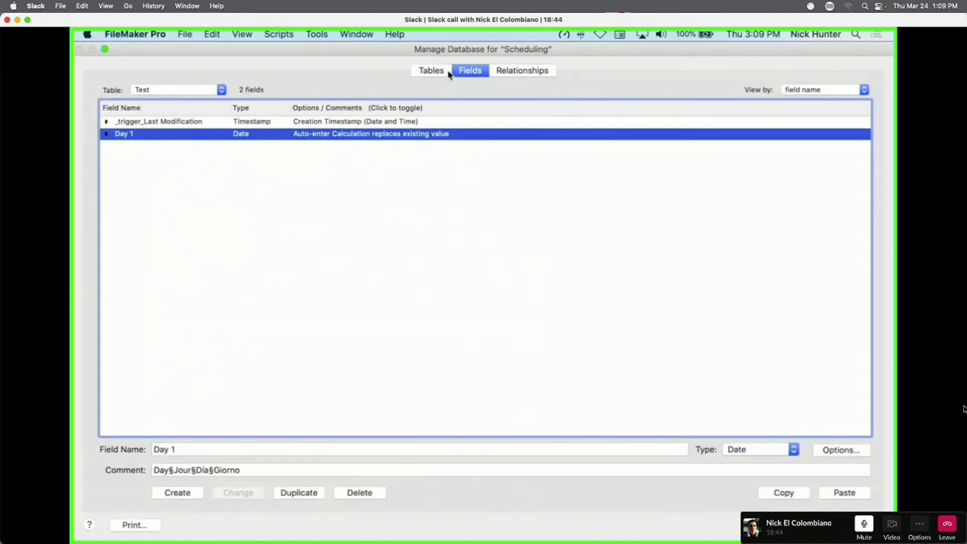
Copy SCH_Scheduling's Day 1 formula and paste it into Test's Day 1 auto-enter calculation.
{"action": "left_click", "coordinate": [182, 90]}
{"action": "left_click", "coordinate": [199, 59]}
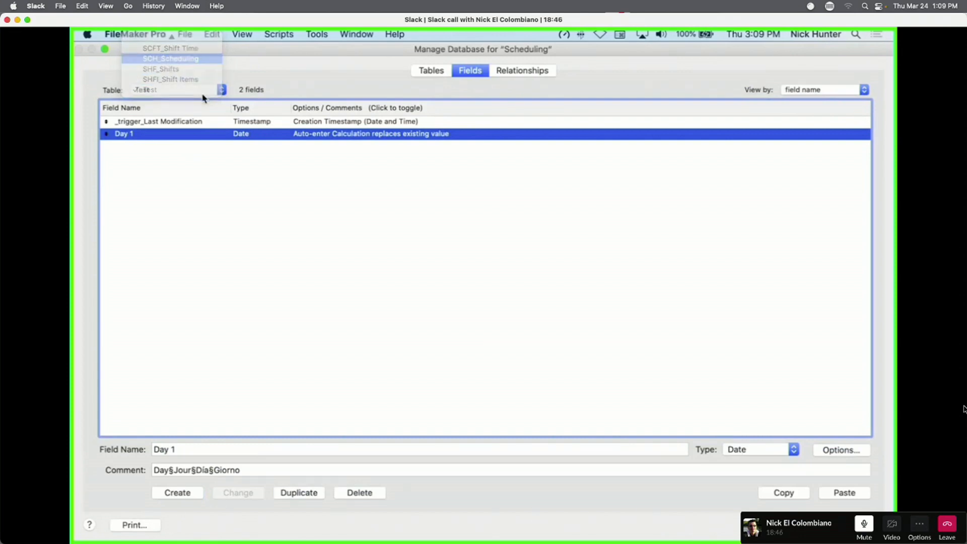
{"action": "left_click", "coordinate": [321, 245]}
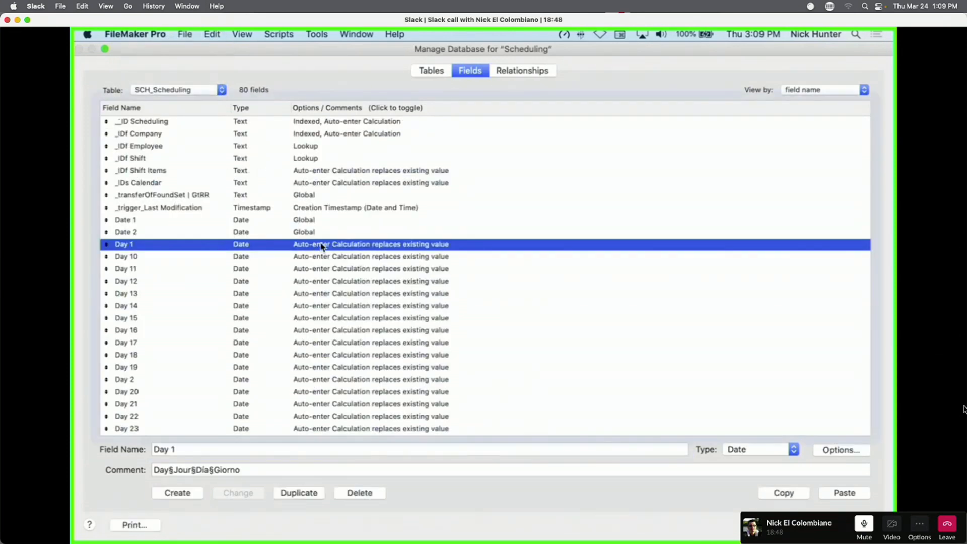
{"action": "double_click", "coordinate": [322, 245]}
{"action": "left_click", "coordinate": [495, 316]}
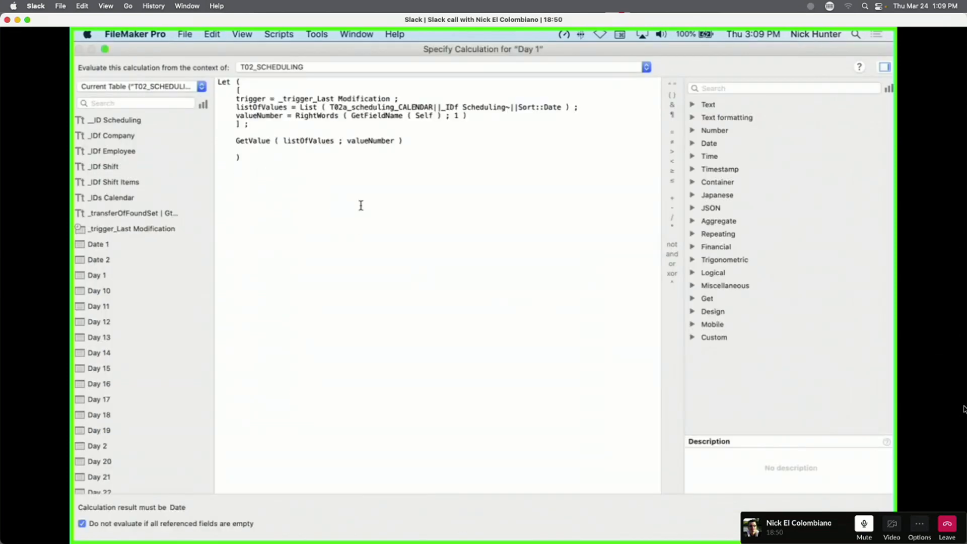
{"action": "key", "text": "super+a"}
{"action": "key", "text": "Escape"}
{"action": "key", "text": "Escape"}
{"action": "left_click", "coordinate": [164, 91]}
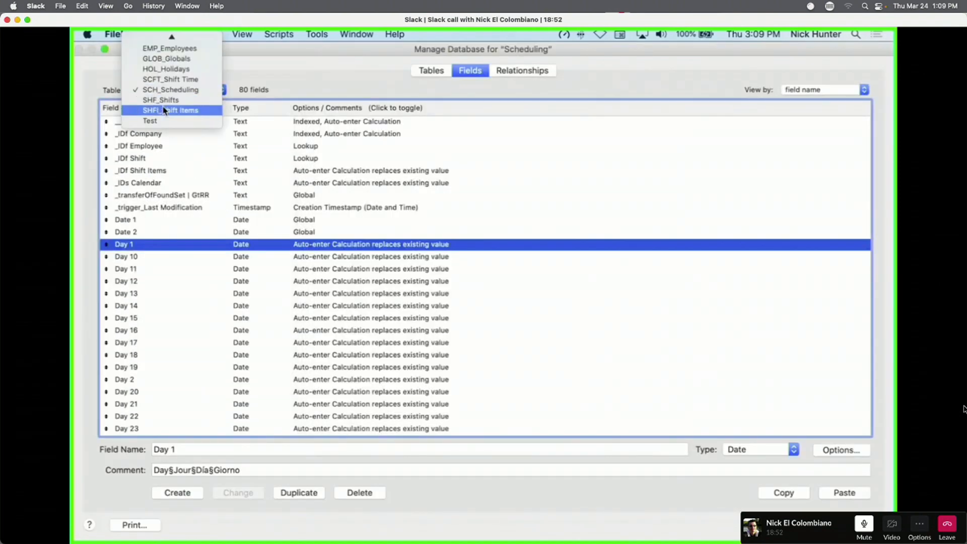
{"action": "left_click", "coordinate": [166, 121]}
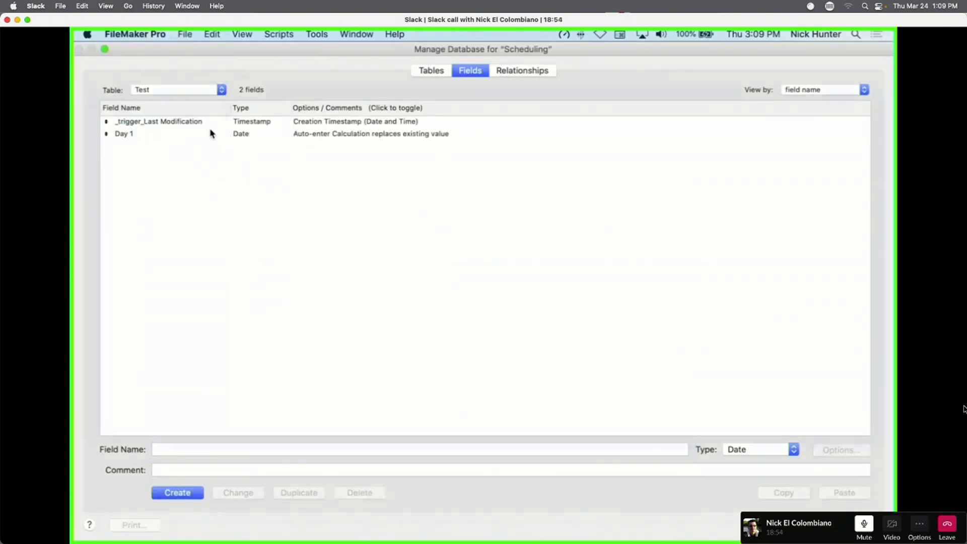
{"action": "double_click", "coordinate": [210, 134]}
{"action": "left_click", "coordinate": [486, 315]}
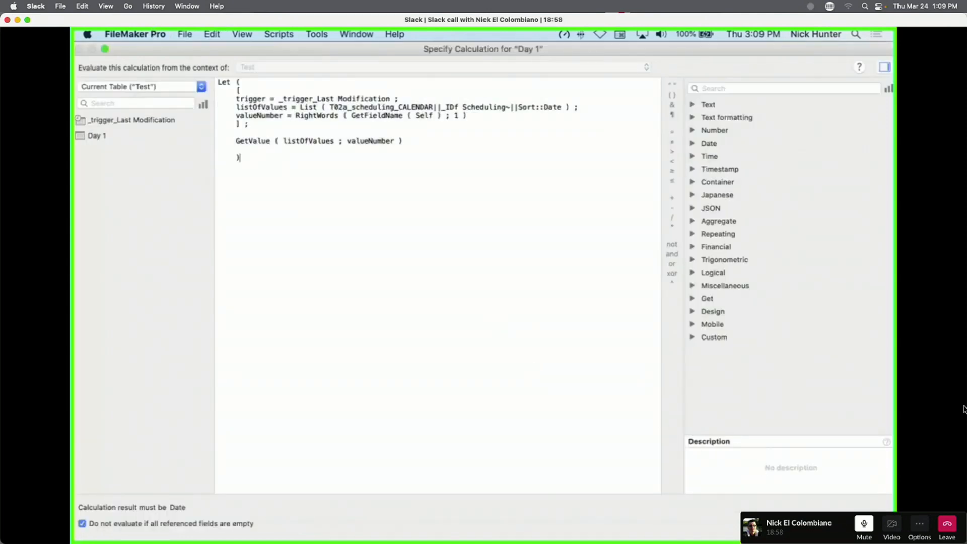
Dismiss the unrelated-table warning, replace the listOfValues List expression with "", and accept the calculation.
{"action": "left_click", "coordinate": [866, 524]}
{"action": "left_click", "coordinate": [349, 167]}
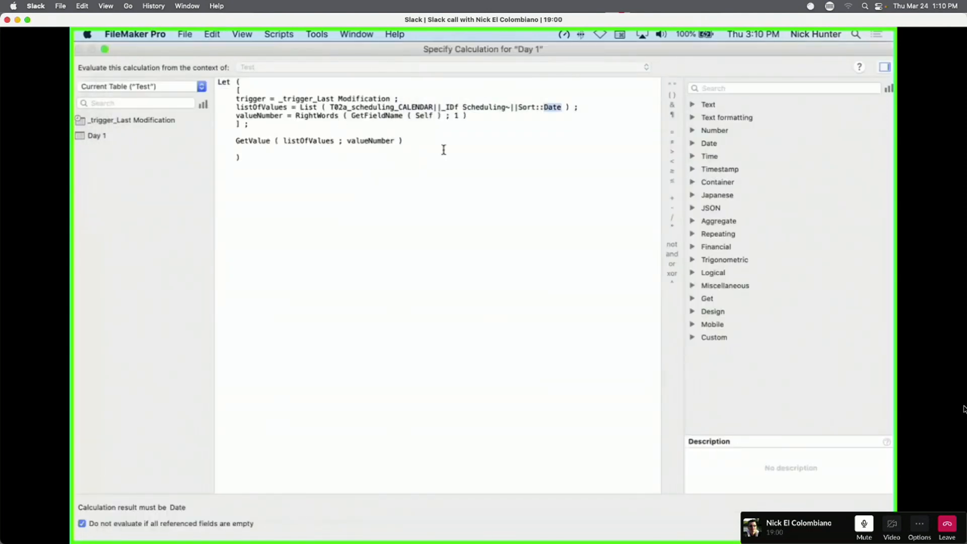
{"action": "mouse_move", "coordinate": [562, 107]}
{"action": "left_mouse_down"}
{"action": "mouse_move", "coordinate": [322, 107]}
{"action": "mouse_move", "coordinate": [569, 117]}
{"action": "mouse_move", "coordinate": [566, 107]}
{"action": "left_mouse_up"}
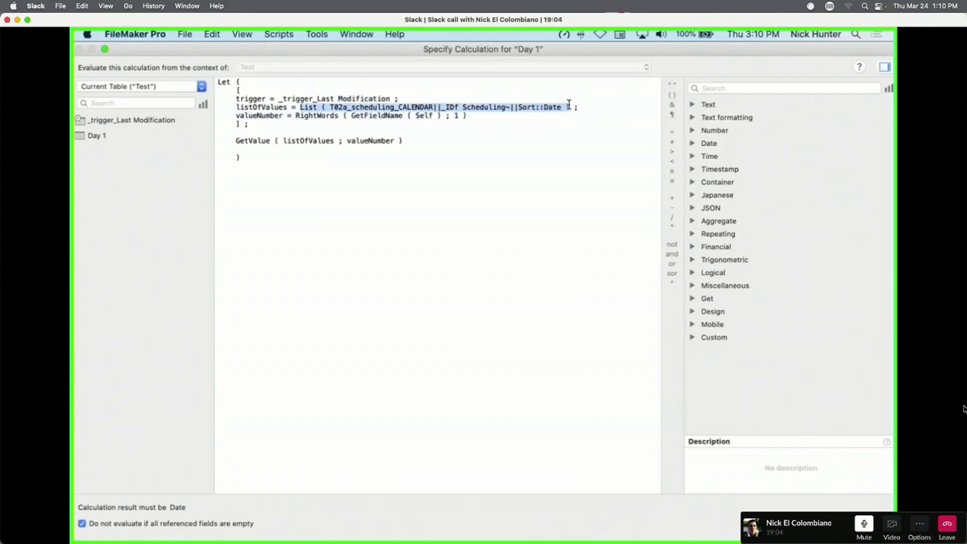
{"action": "type", "text": "\"\""}
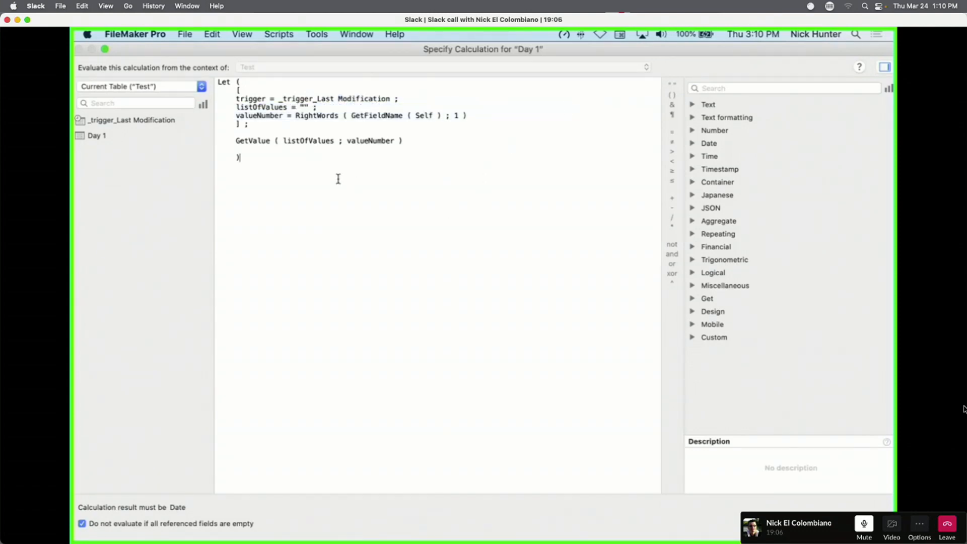
{"action": "left_click_drag", "start_coordinate": [311, 170], "coordinate": [205, 73]}
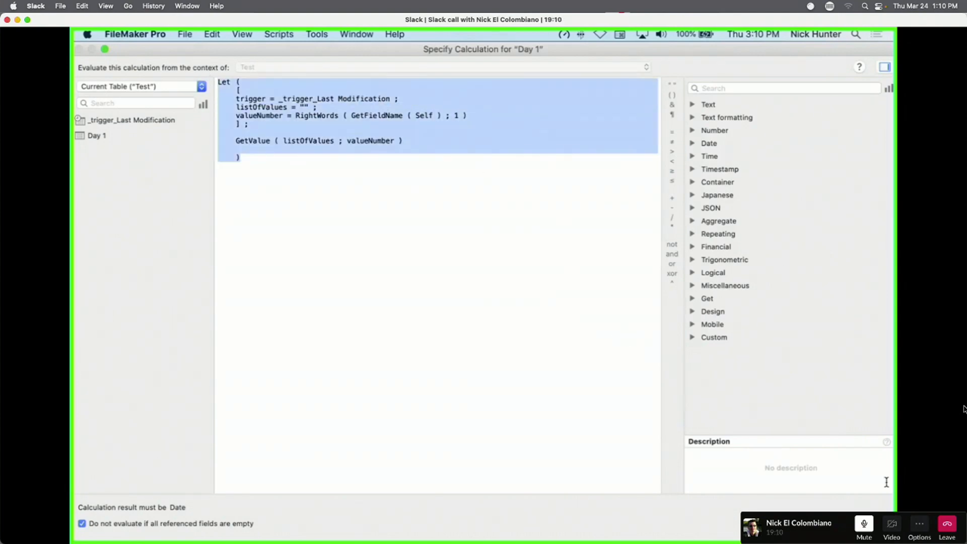
{"action": "left_click", "coordinate": [864, 525]}
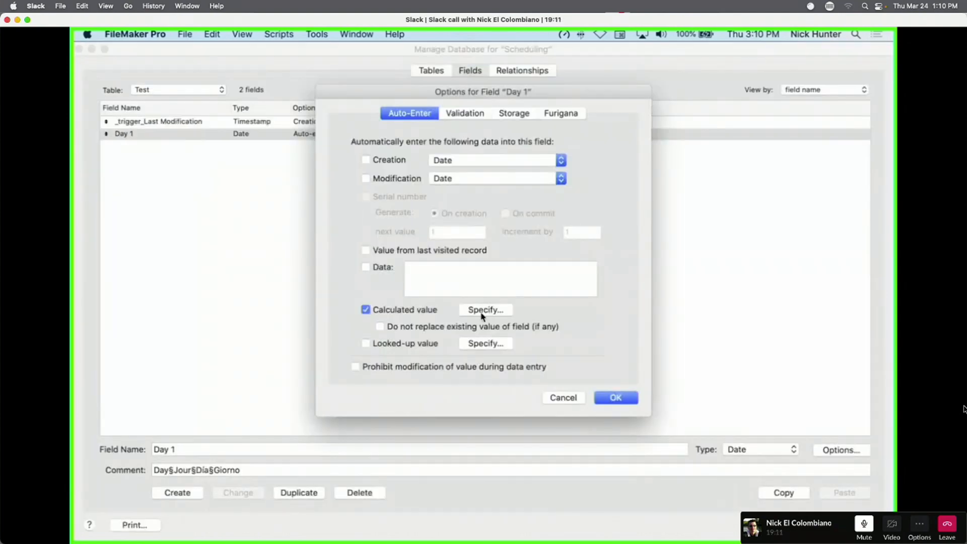
{"action": "left_click", "coordinate": [615, 399]}
Duplicate Day 1 into fields named Day 2, Day 3 and Day 4.
{"action": "left_click", "coordinate": [311, 496]}
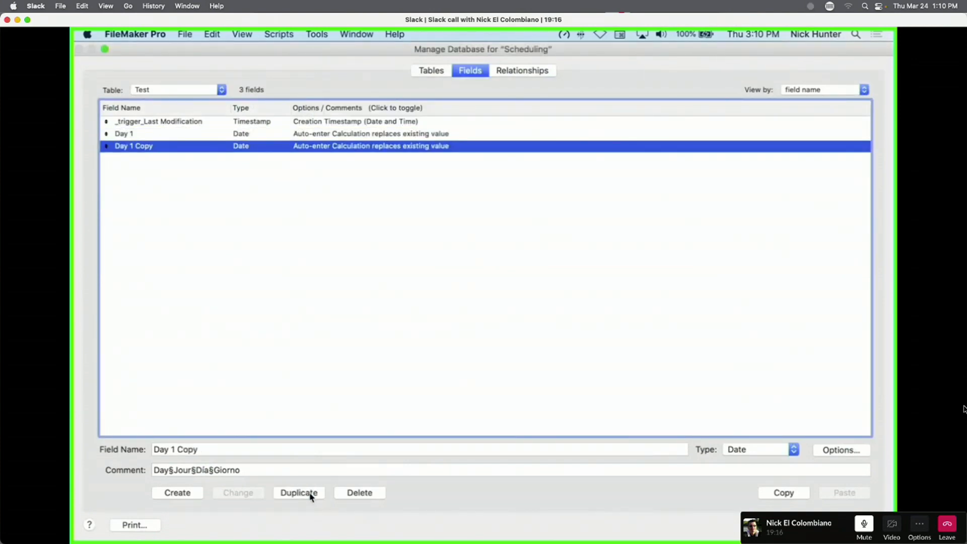
{"action": "left_click_drag", "start_coordinate": [171, 449], "coordinate": [198, 450]}
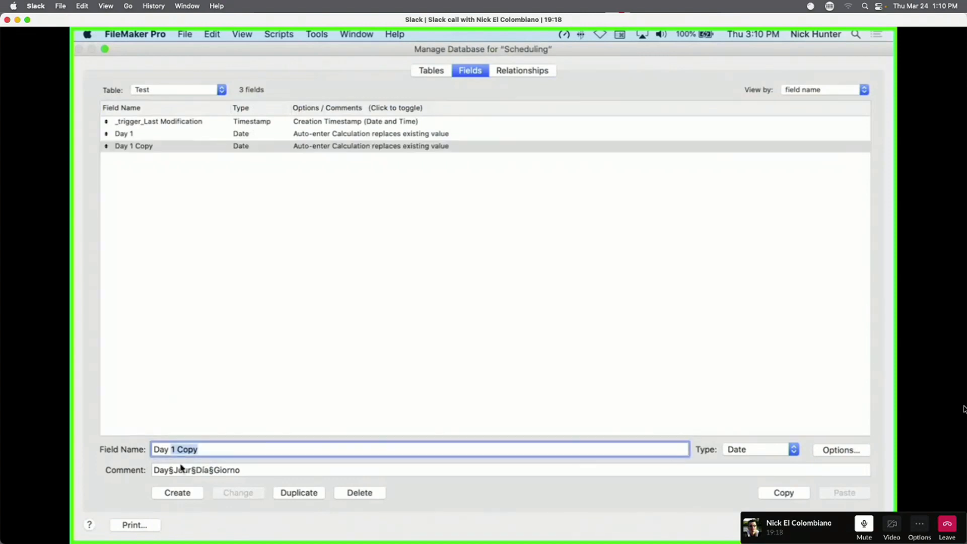
{"action": "type", "text": "2"}
{"action": "left_click", "coordinate": [233, 493]}
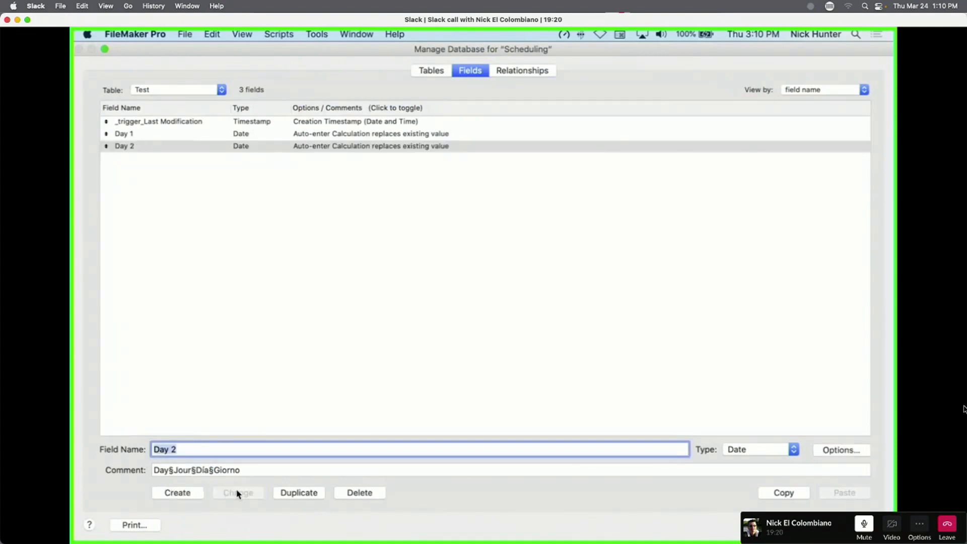
{"action": "left_click", "coordinate": [272, 493]}
{"action": "left_click_drag", "start_coordinate": [171, 450], "coordinate": [179, 466]}
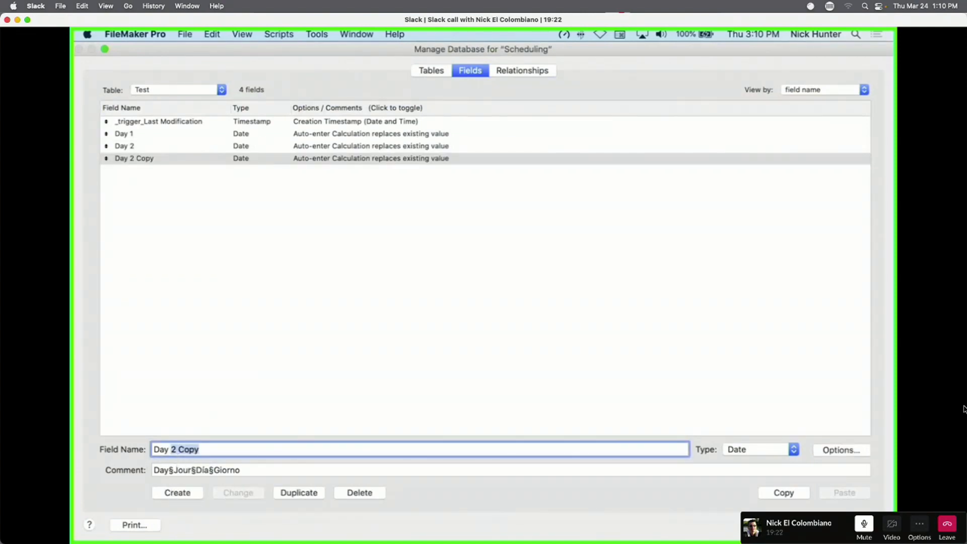
{"action": "type", "text": "3"}
{"action": "left_click", "coordinate": [234, 493]}
{"action": "left_click", "coordinate": [292, 492]}
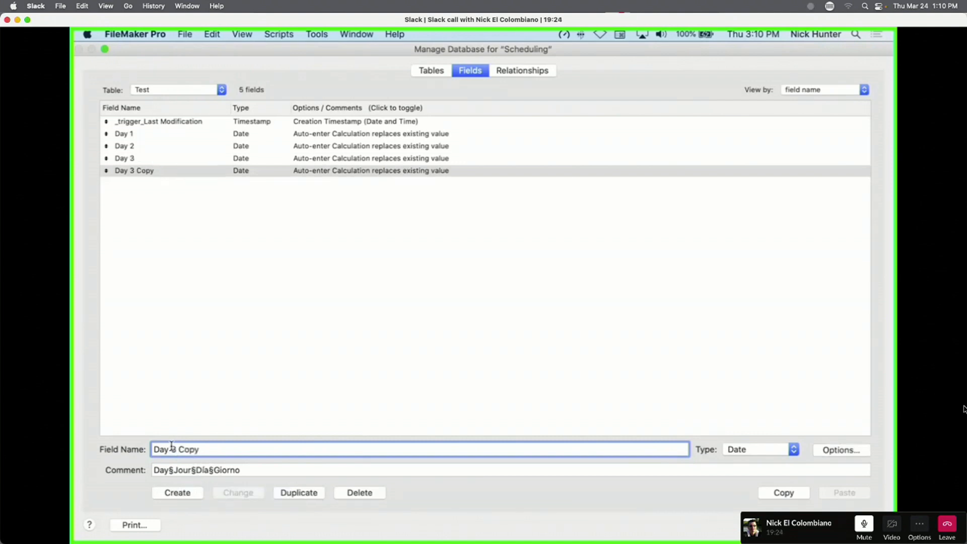
{"action": "left_click_drag", "start_coordinate": [171, 447], "coordinate": [180, 461]}
{"action": "type", "text": "4"}
{"action": "left_click", "coordinate": [238, 493]}
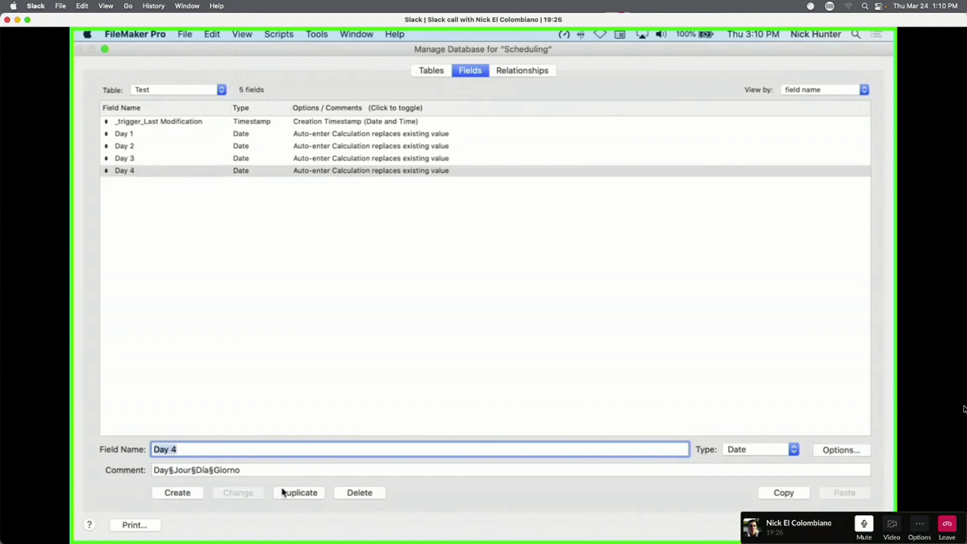
Continue duplicating to create Day 5, Day 6 and Day 7.
{"action": "left_click", "coordinate": [285, 493]}
{"action": "left_click_drag", "start_coordinate": [171, 447], "coordinate": [180, 463]}
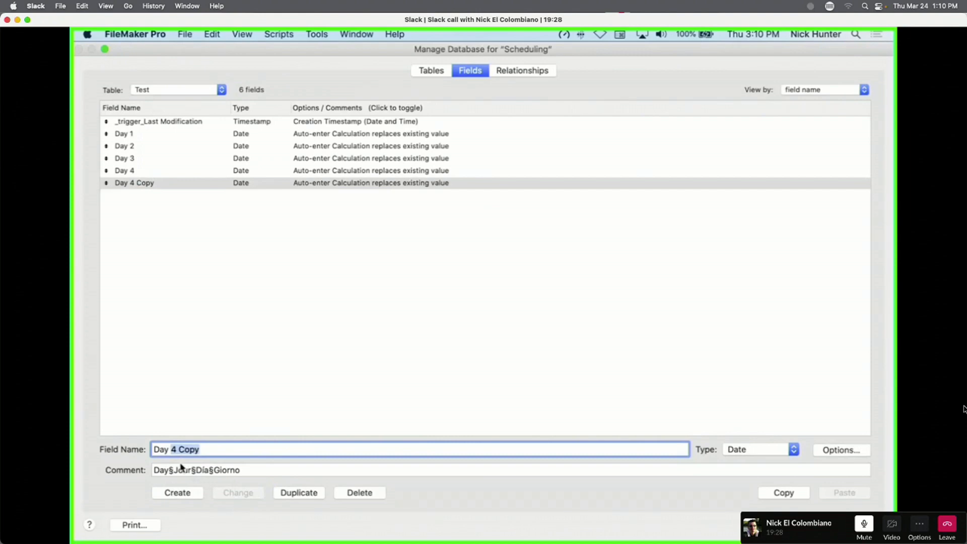
{"action": "type", "text": "5"}
{"action": "left_click", "coordinate": [236, 493]}
{"action": "left_click", "coordinate": [285, 493]}
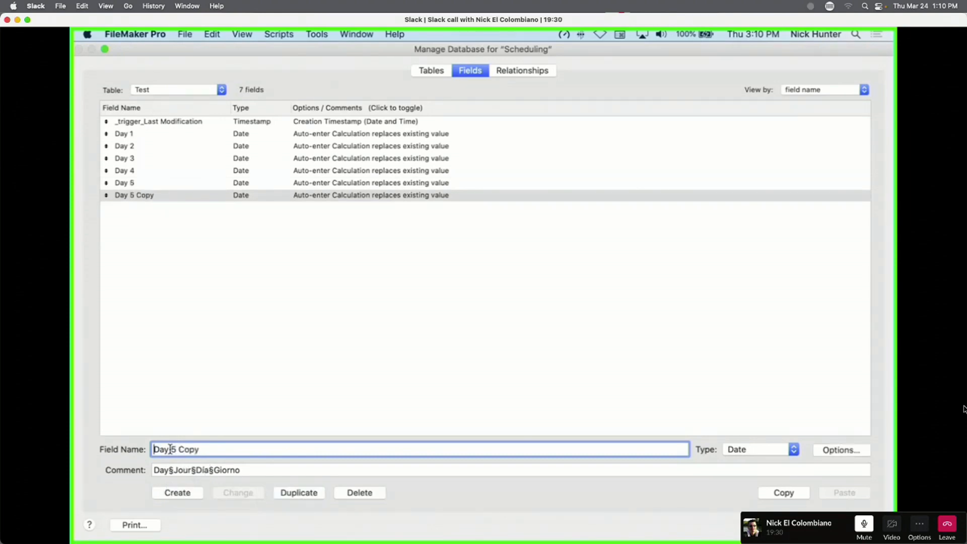
{"action": "left_click_drag", "start_coordinate": [170, 448], "coordinate": [177, 469]}
{"action": "type", "text": "6"}
{"action": "left_click", "coordinate": [238, 492]}
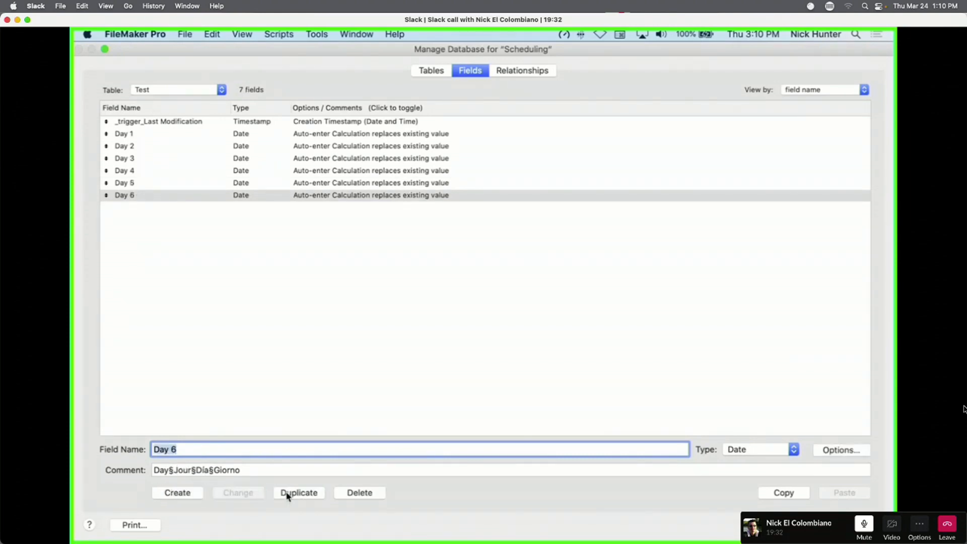
{"action": "left_click", "coordinate": [299, 493]}
{"action": "left_click_drag", "start_coordinate": [171, 448], "coordinate": [179, 469]}
{"action": "type", "text": "7"}
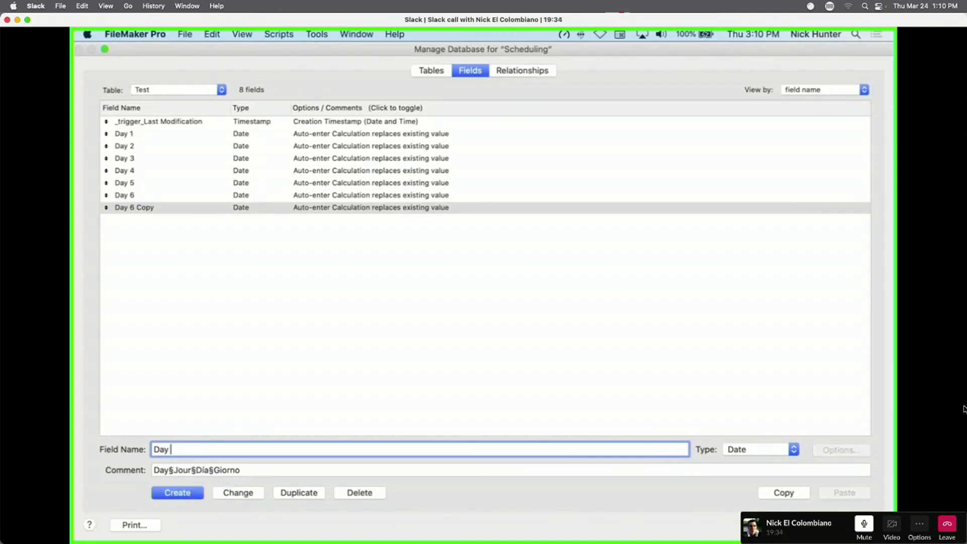
{"action": "left_click", "coordinate": [237, 494]}
Create Day 8 and Day 10 as copies of the previous Day field, then clear the selection.
{"action": "left_click", "coordinate": [280, 496]}
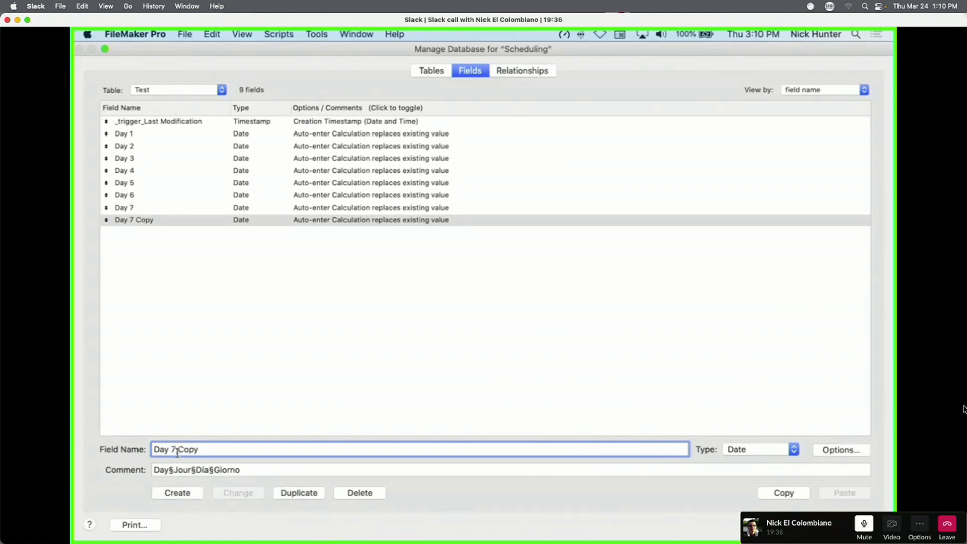
{"action": "left_click_drag", "start_coordinate": [171, 448], "coordinate": [173, 456]}
{"action": "type", "text": "8"}
{"action": "left_click", "coordinate": [238, 493]}
{"action": "left_click", "coordinate": [299, 492]}
{"action": "left_click_drag", "start_coordinate": [174, 448], "coordinate": [178, 466]}
{"action": "type", "text": "10"}
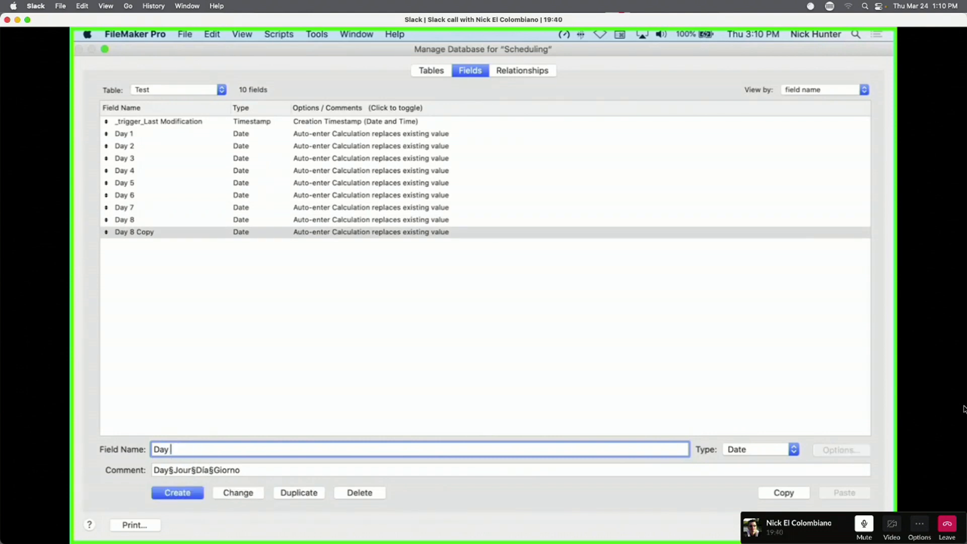
{"action": "left_click", "coordinate": [228, 491]}
{"action": "left_click", "coordinate": [247, 315]}
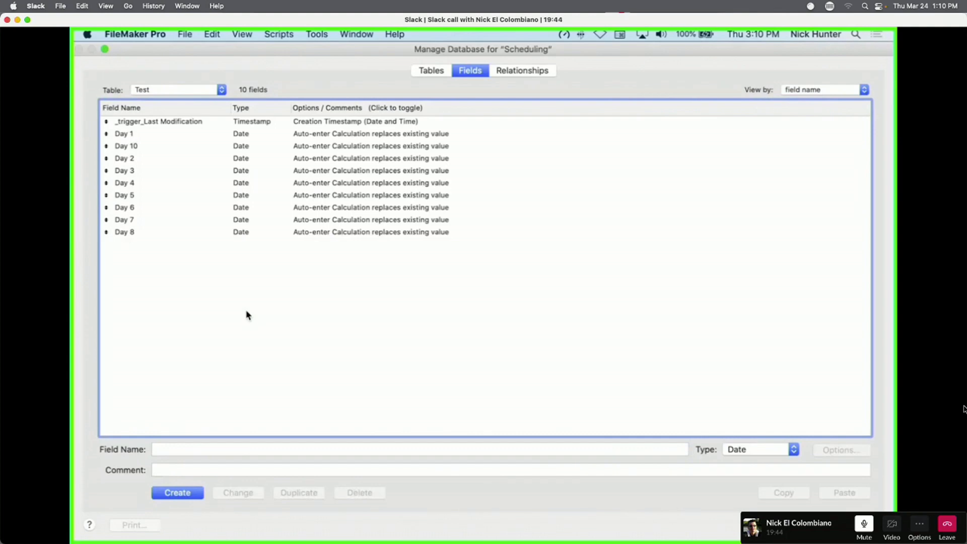
{"action": "double_click", "coordinate": [257, 178]}
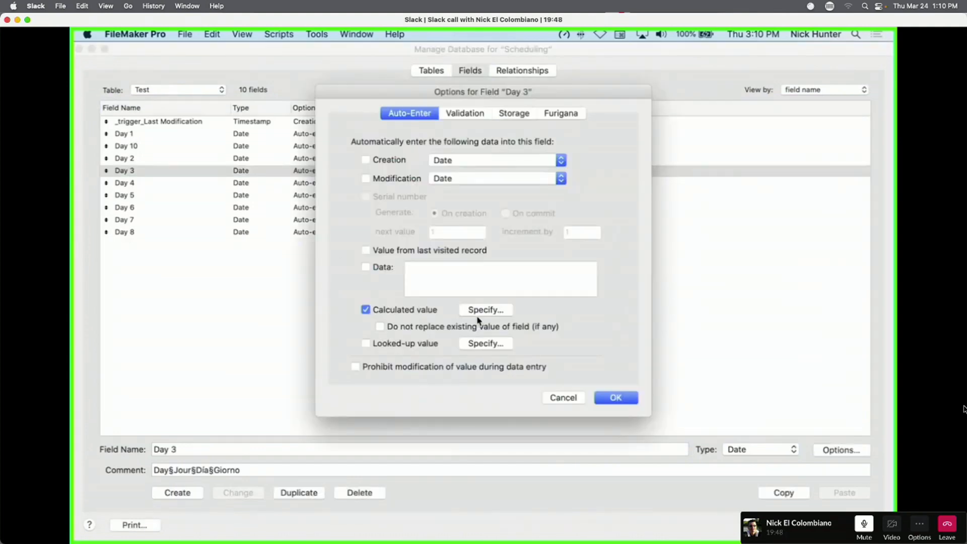
{"action": "left_click", "coordinate": [479, 313]}
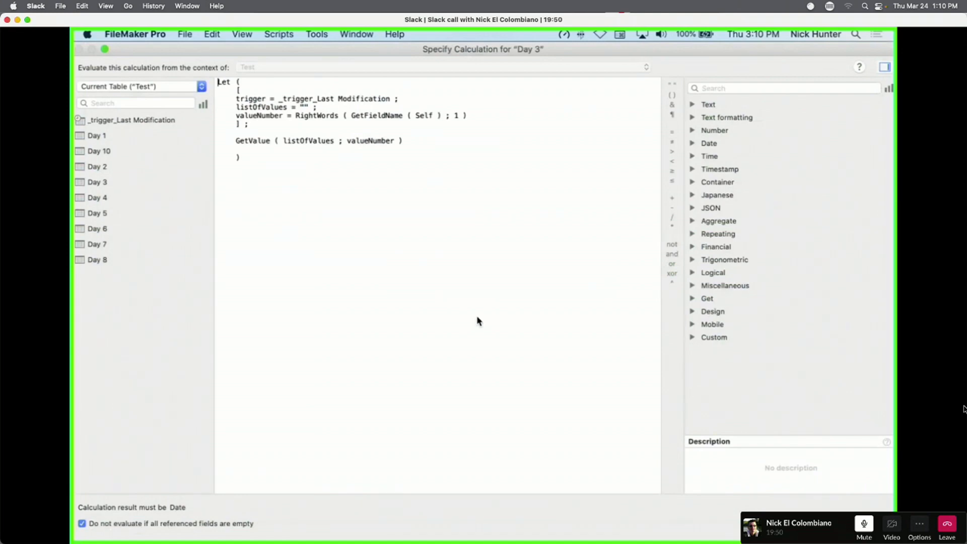
{"action": "key", "text": "Escape"}
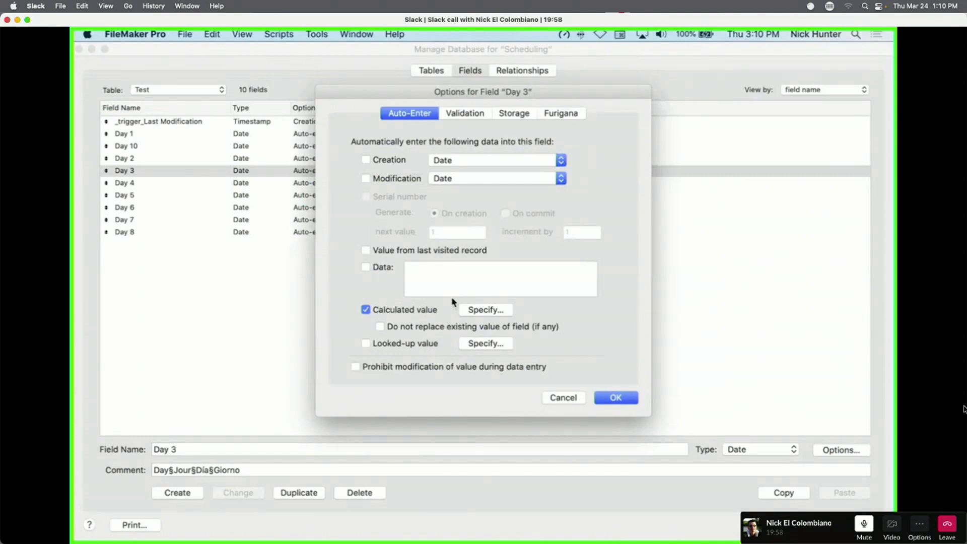
{"action": "left_click", "coordinate": [494, 311]}
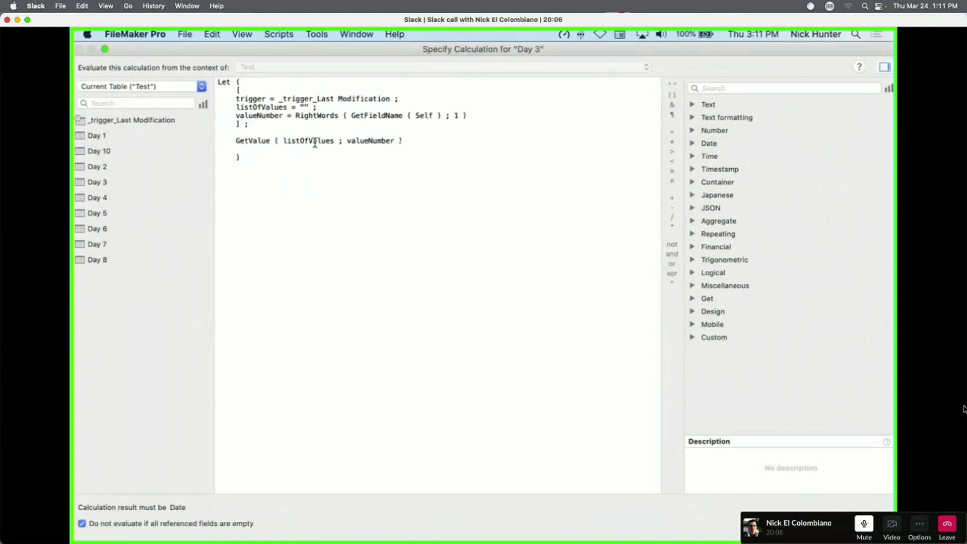
{"action": "key", "text": "Escape"}
{"action": "key", "text": "Escape"}
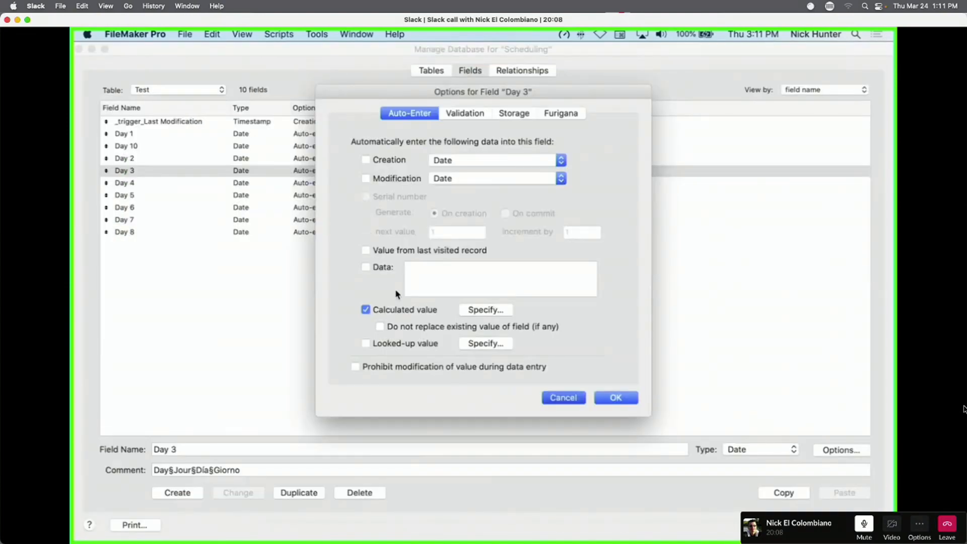
{"action": "left_click", "coordinate": [176, 89]}
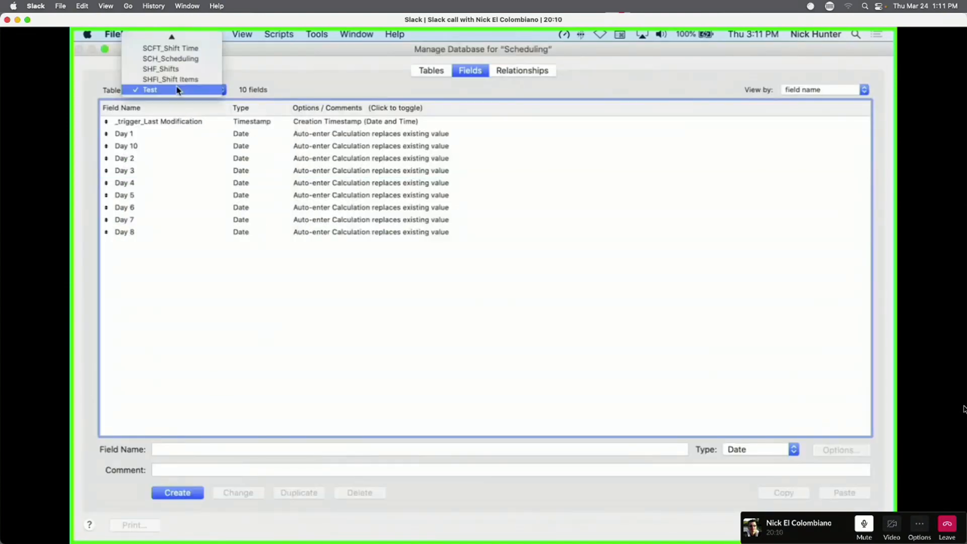
Create a new field named Test Self and set its type to Text.
{"action": "left_click", "coordinate": [190, 134]}
{"action": "left_click", "coordinate": [180, 450]}
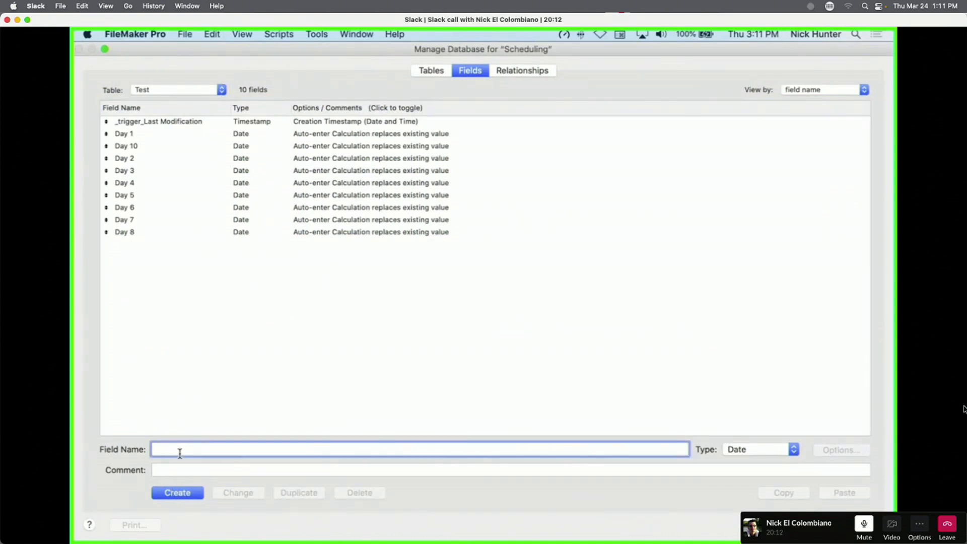
{"action": "type", "text": "Test Se"}
{"action": "type", "text": "tk"}
{"action": "type", "text": "f"}
{"action": "left_click", "coordinate": [200, 495]}
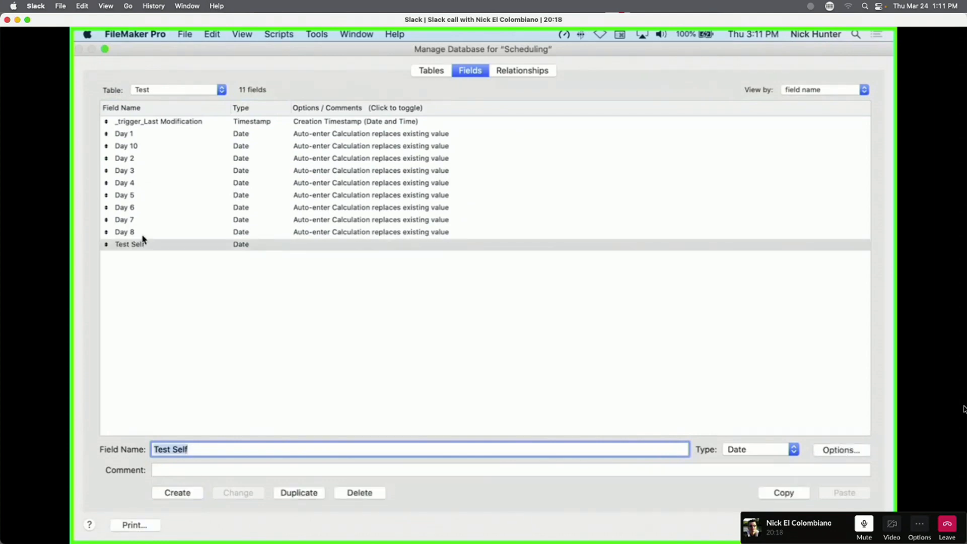
{"action": "double_click", "coordinate": [184, 245]}
{"action": "left_click", "coordinate": [559, 397]}
{"action": "left_click", "coordinate": [747, 451]}
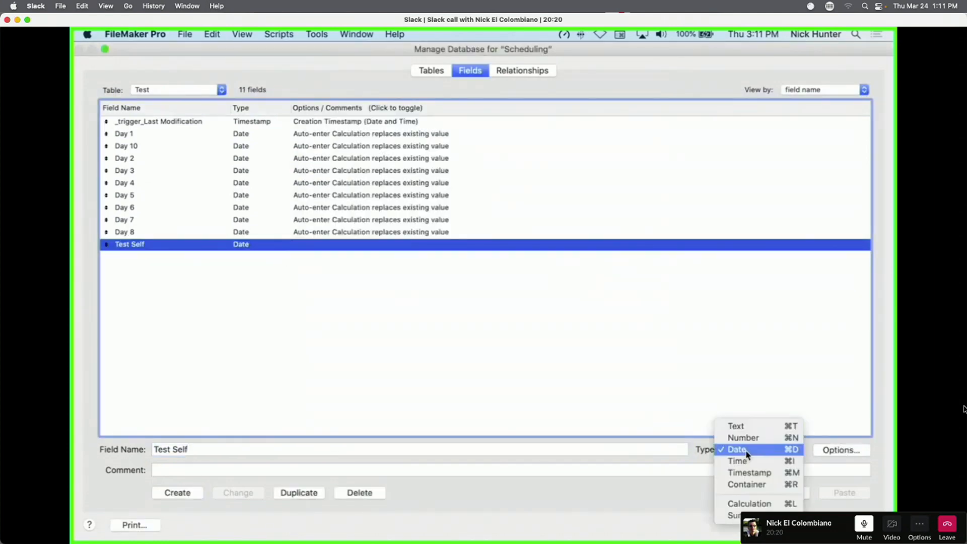
{"action": "left_click", "coordinate": [736, 426]}
{"action": "left_click", "coordinate": [238, 493]}
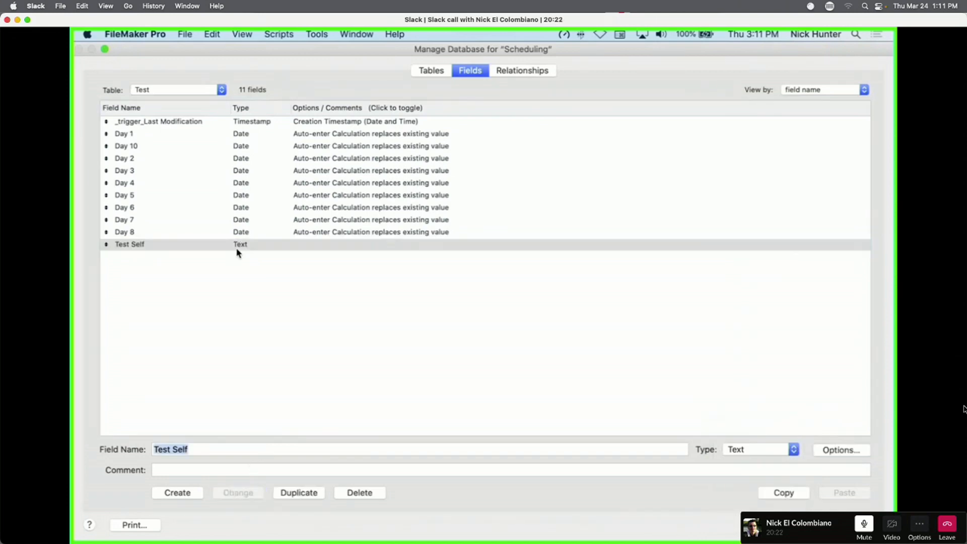
Begin Test Self's auto-enter calculation with Let ( trigger = _trigger_Last Modification ;.
{"action": "double_click", "coordinate": [266, 250]}
{"action": "left_click", "coordinate": [486, 310]}
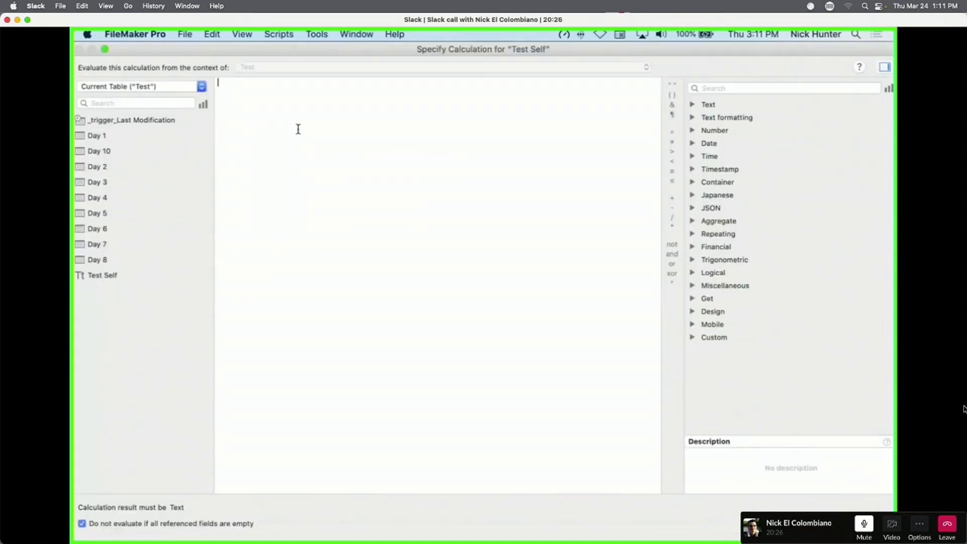
{"action": "type", "text": "Let ("}
{"action": "key", "text": "Return"}
{"action": "key", "text": "Tab"}
{"action": "type", "text": "trigger"}
{"action": "left_click", "coordinate": [151, 120]}
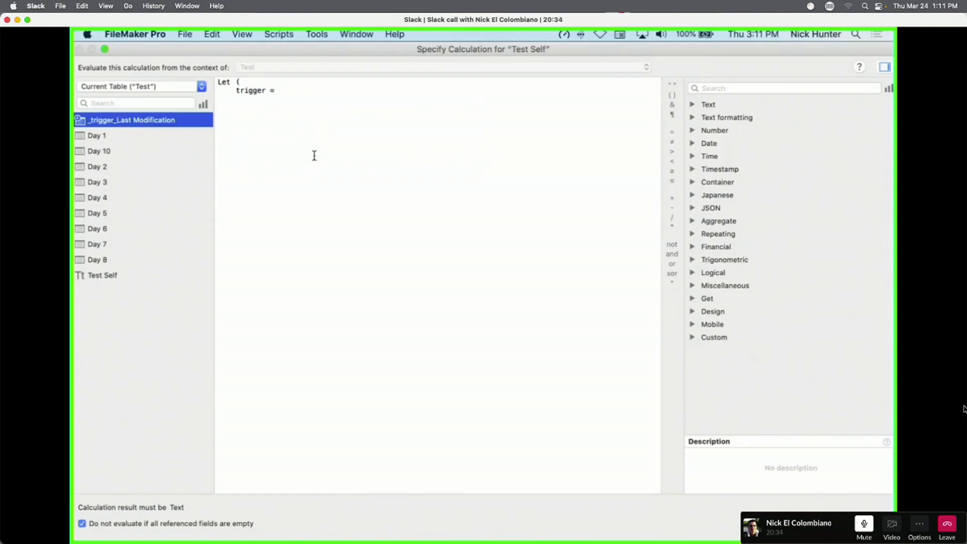
{"action": "double_click", "coordinate": [130, 120]}
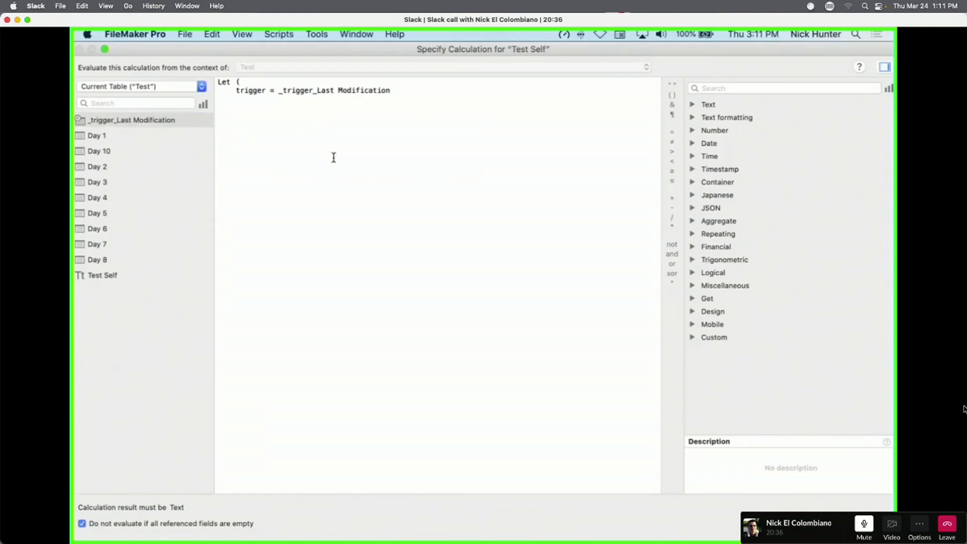
{"action": "type", "text": ";"}
{"action": "key", "text": "Return"}
Finish the formula with GetFieldName ( Self ), allow replacing existing values, and confirm.
{"action": "type", "text": "getfie"}
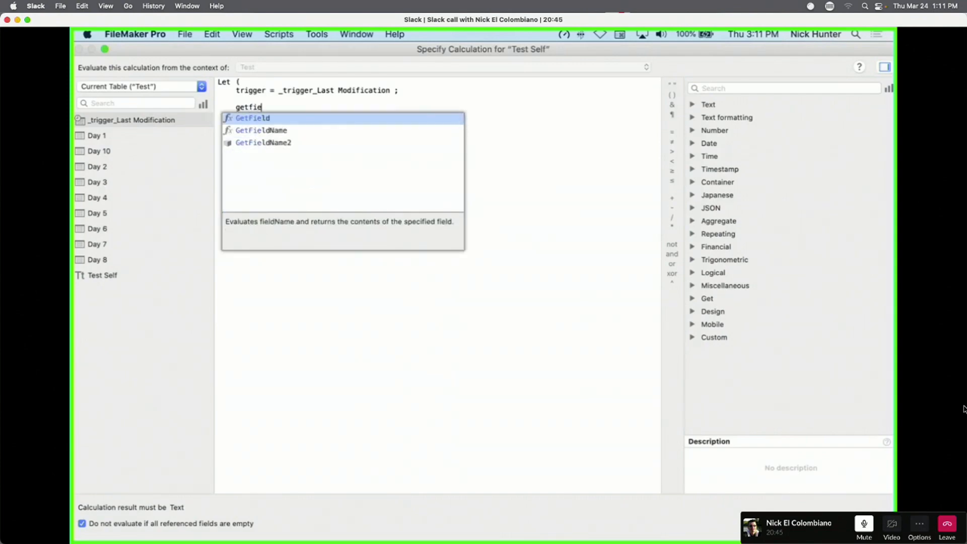
{"action": "key", "text": "Down"}
{"action": "key", "text": "Return"}
{"action": "type", "text": "self"}
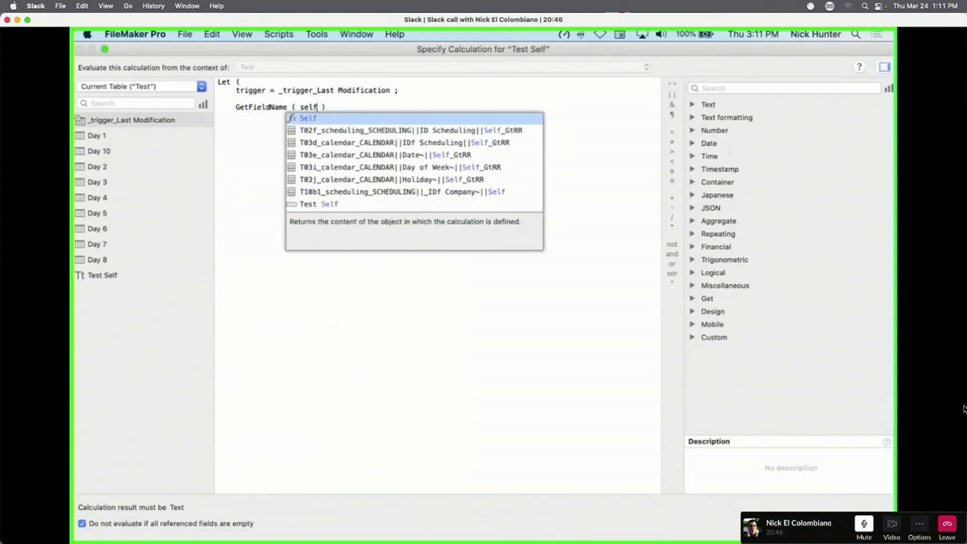
{"action": "key", "text": "Return"}
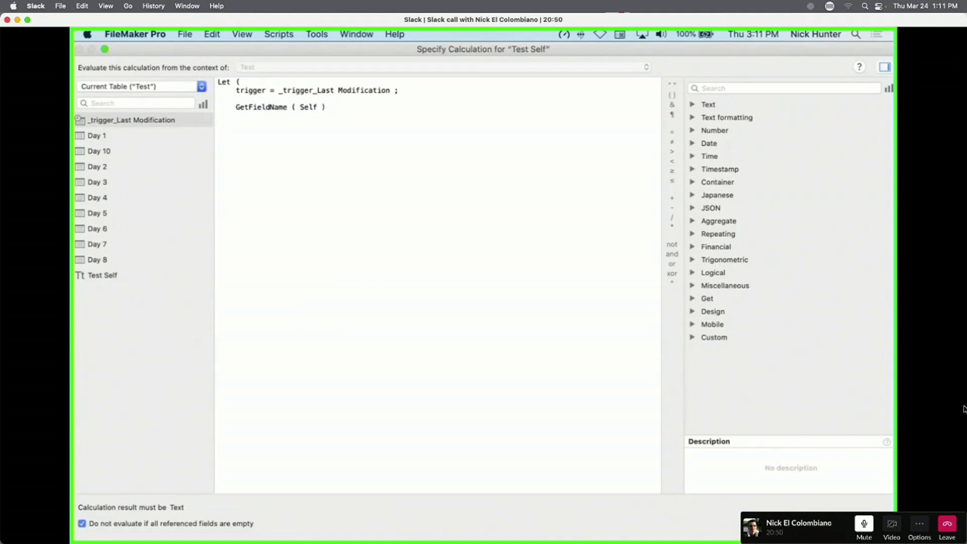
{"action": "type", "text": ")"}
{"action": "key", "text": "KP_Enter"}
{"action": "left_click", "coordinate": [429, 331]}
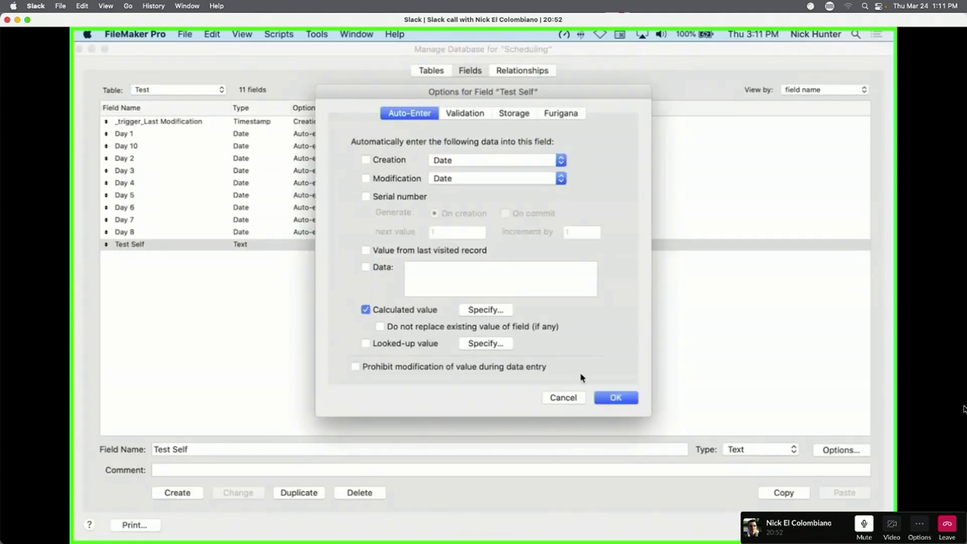
{"action": "left_click", "coordinate": [616, 398]}
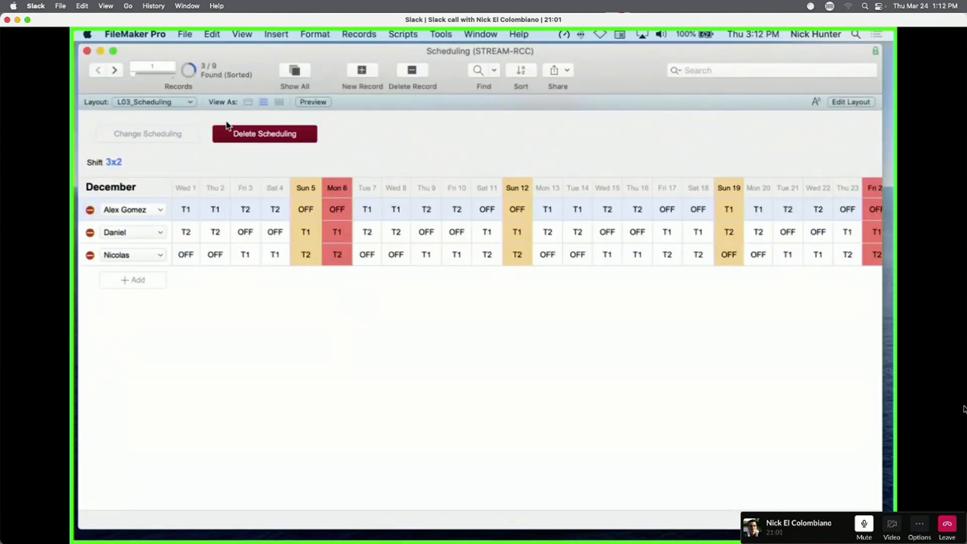
Go to the Test layout in Layout mode and delete all its existing fields and labels.
{"action": "left_click", "coordinate": [173, 107]}
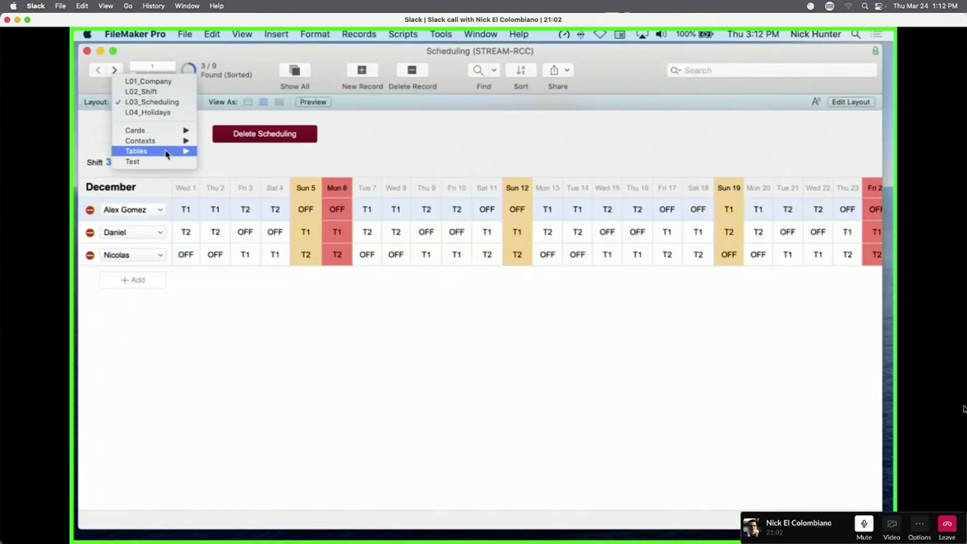
{"action": "left_click", "coordinate": [133, 161]}
{"action": "key", "text": "super+l"}
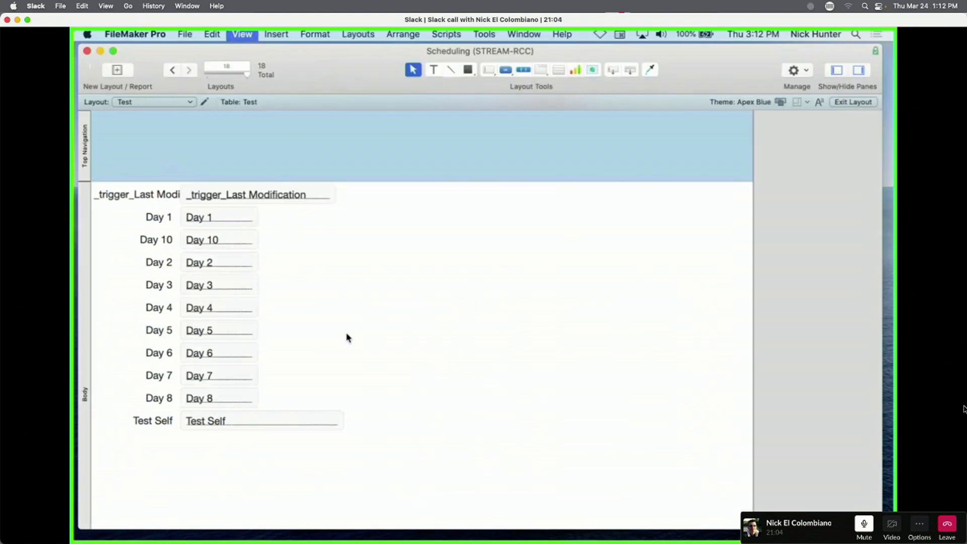
{"action": "left_click_drag", "start_coordinate": [489, 402], "coordinate": [276, 218]}
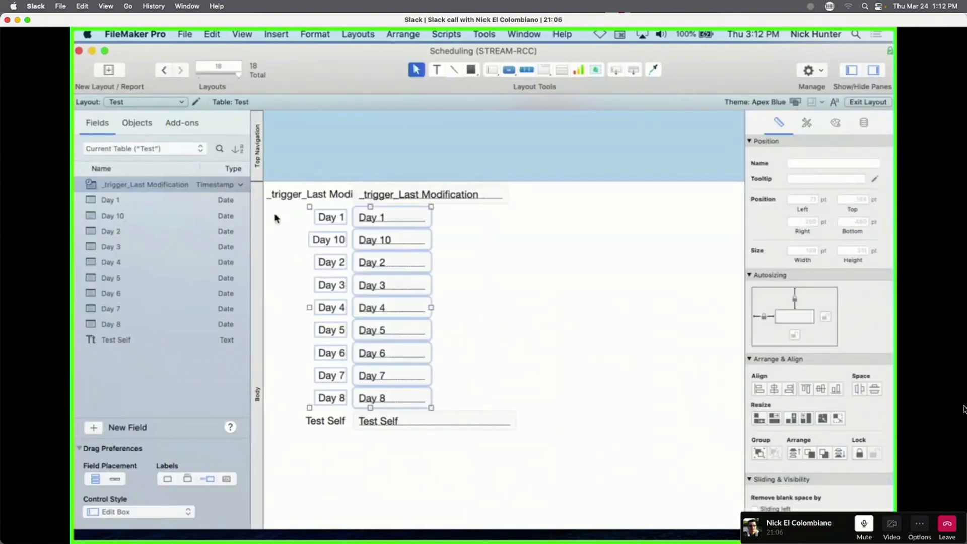
{"action": "key", "text": "Delete"}
{"action": "key", "text": "super+a"}
{"action": "key", "text": "Delete"}
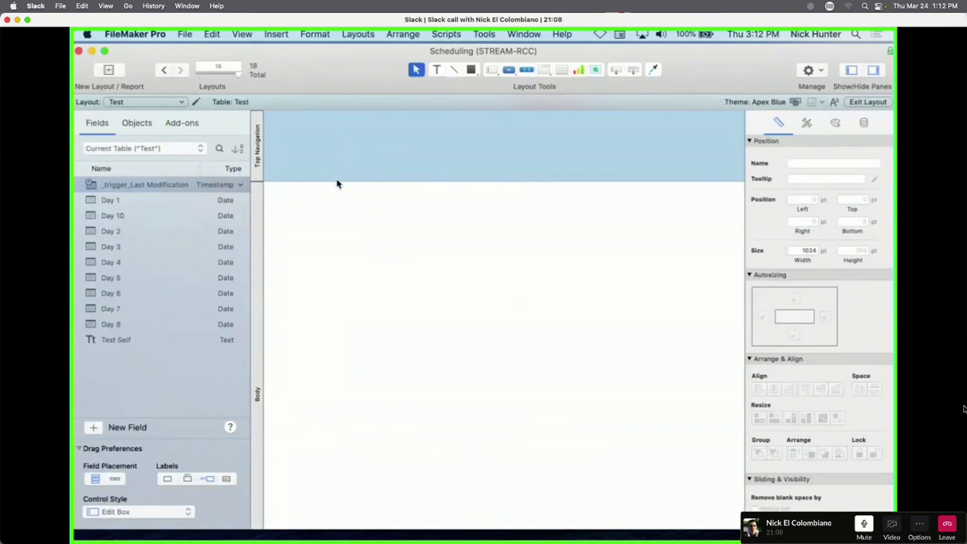
Shrink the Top Navigation header and apply the Enlightened theme to the layout.
{"action": "left_click_drag", "start_coordinate": [337, 180], "coordinate": [337, 150]}
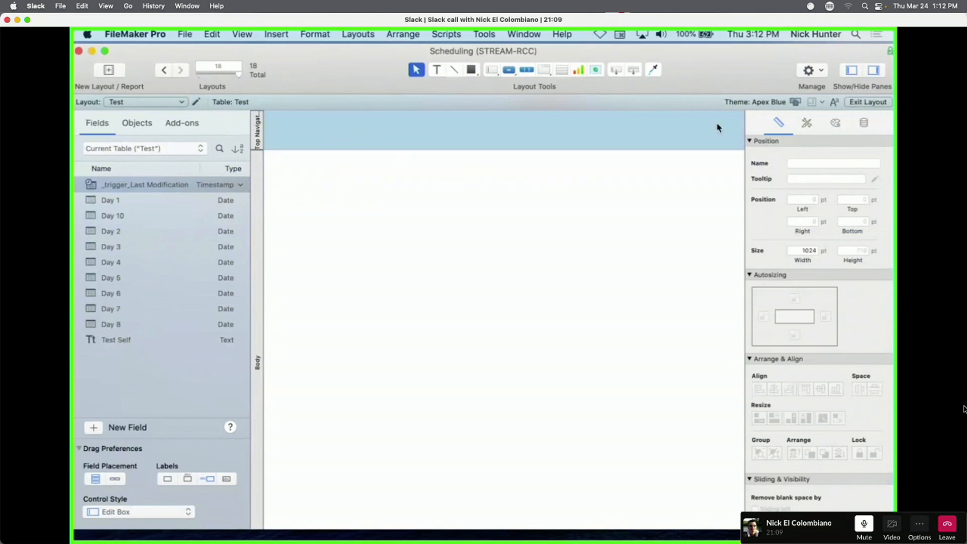
{"action": "left_click", "coordinate": [795, 103]}
{"action": "left_click", "coordinate": [453, 262]}
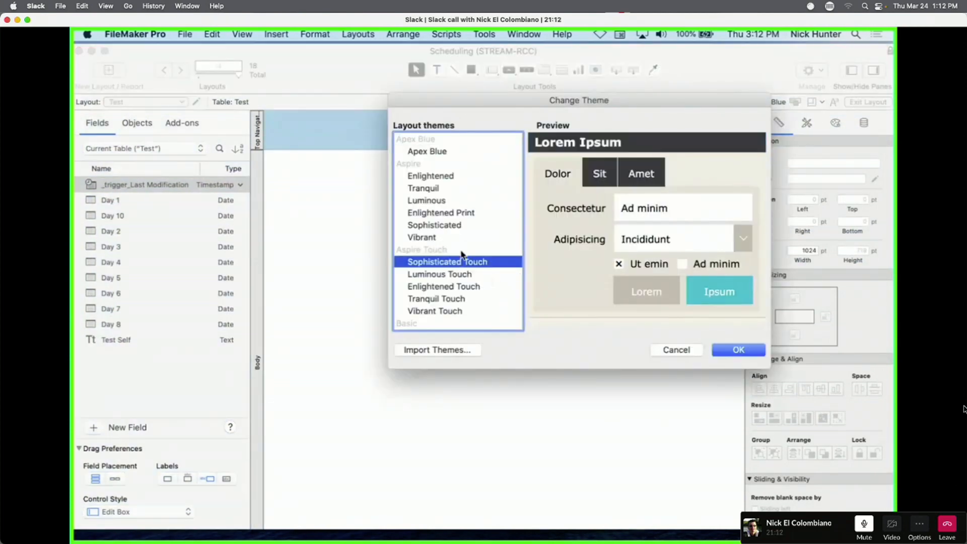
{"action": "left_click", "coordinate": [431, 175]}
{"action": "left_click", "coordinate": [739, 349]}
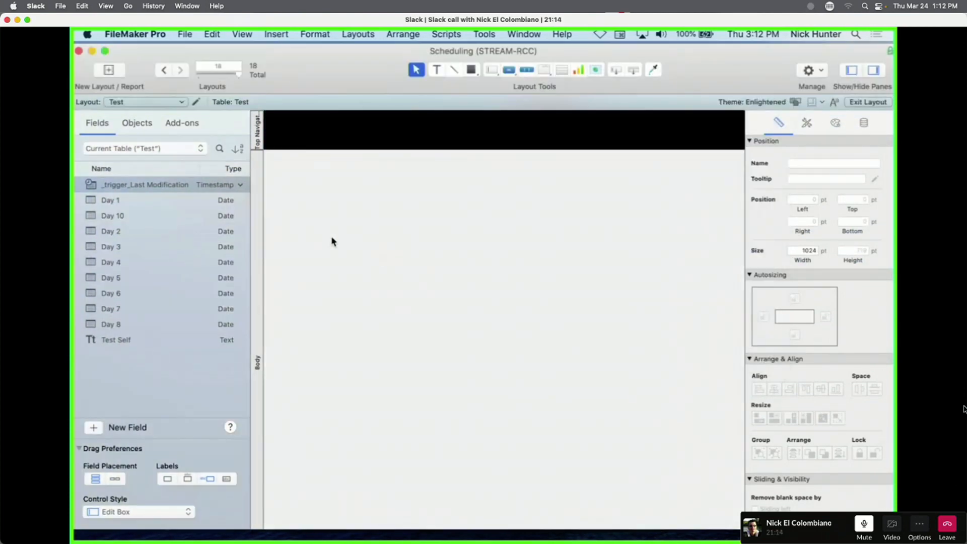
Place the Test Self and _trigger_Last Modification fields on the layout body and switch to Browse mode.
{"action": "left_click", "coordinate": [117, 346]}
{"action": "left_click", "coordinate": [125, 188], "text": "super"}
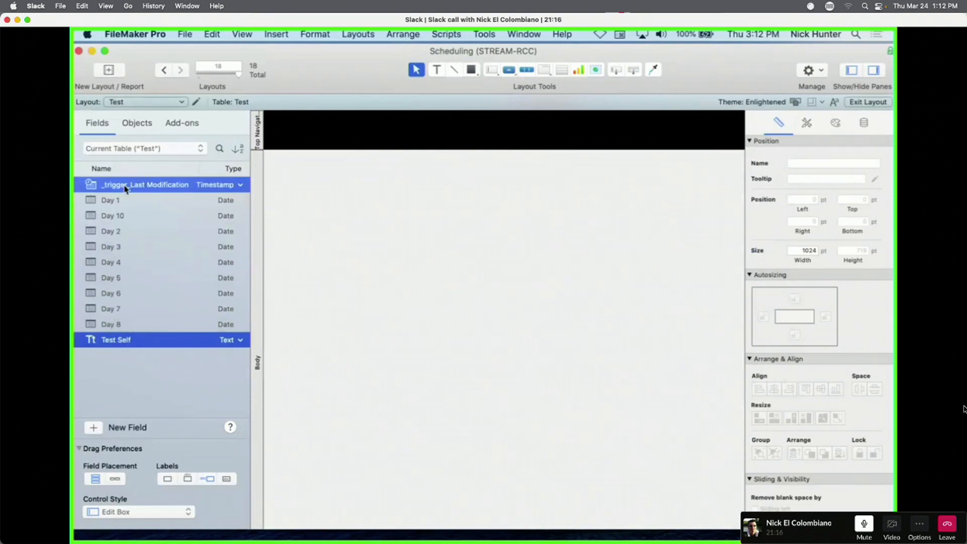
{"action": "left_click_drag", "start_coordinate": [124, 188], "coordinate": [424, 217]}
{"action": "left_click", "coordinate": [466, 264]}
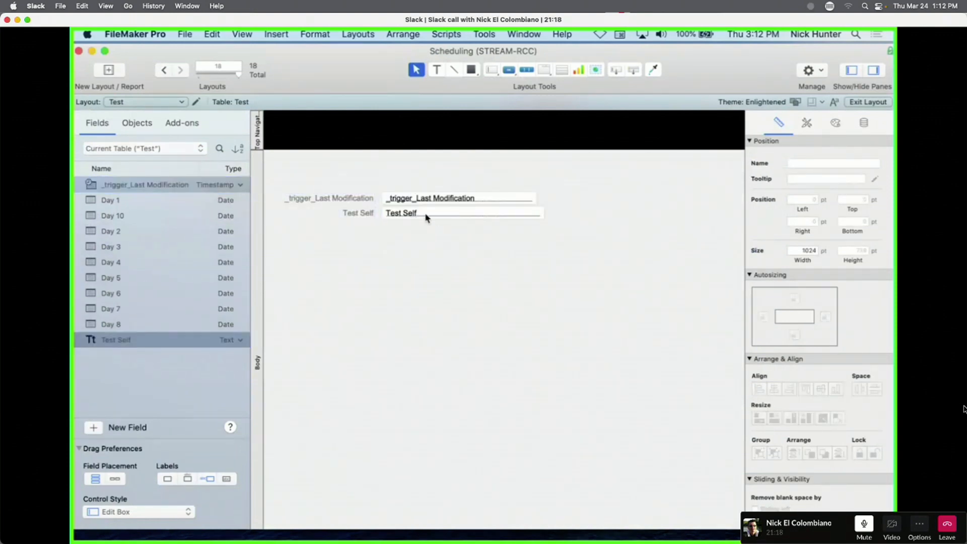
{"action": "key", "text": "super+b"}
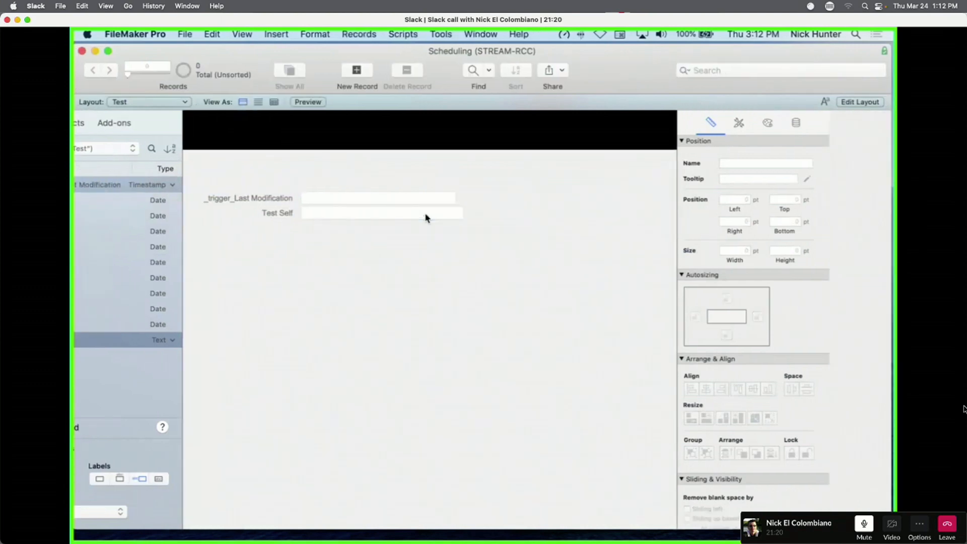
Create the first Test record, select its Test::Test Self value, and open Manage Database.
{"action": "left_click", "coordinate": [366, 70]}
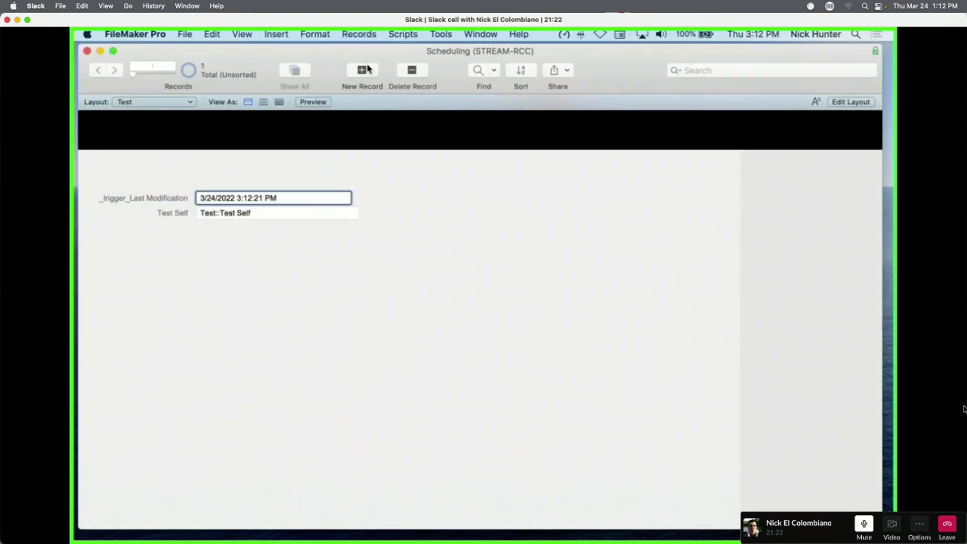
{"action": "left_click", "coordinate": [284, 225]}
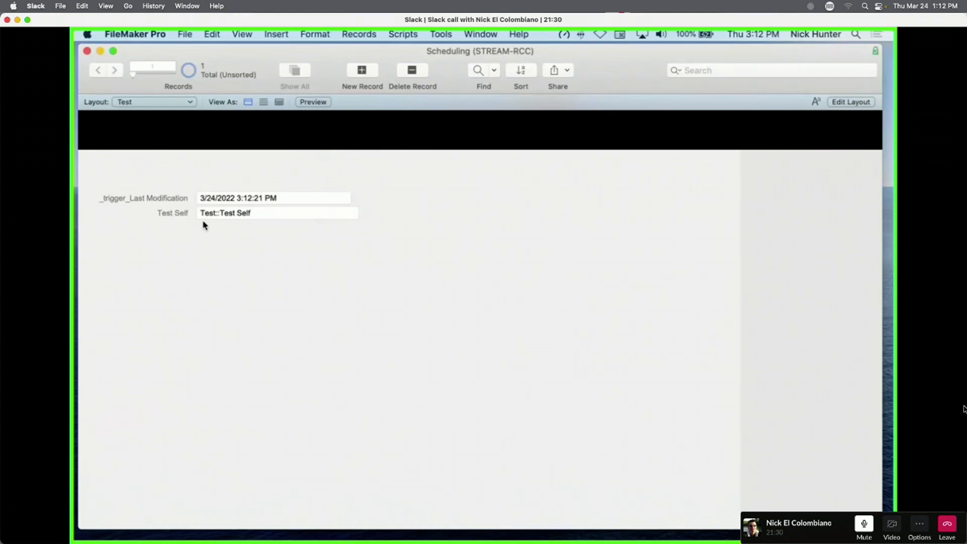
{"action": "left_click", "coordinate": [219, 212]}
{"action": "left_click_drag", "start_coordinate": [288, 212], "coordinate": [188, 207]}
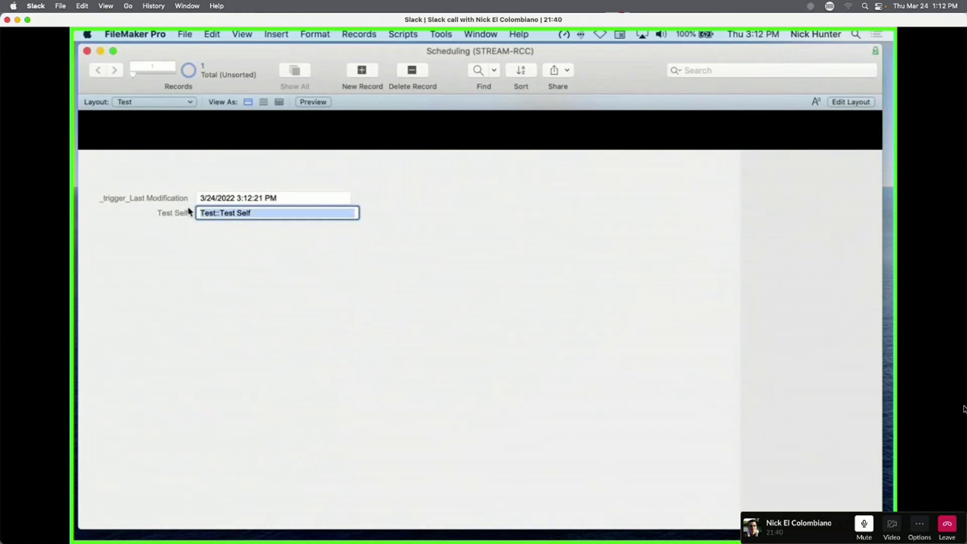
{"action": "key", "text": "super+shift+d"}
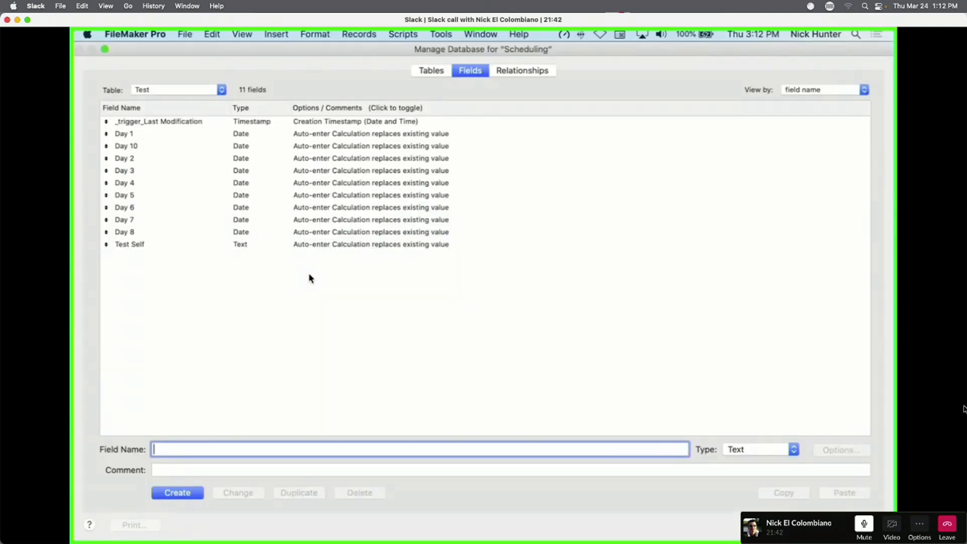
Open Test Self's auto-enter calculation and start replacing the GetFieldName function.
{"action": "left_click", "coordinate": [294, 245]}
{"action": "double_click", "coordinate": [303, 245]}
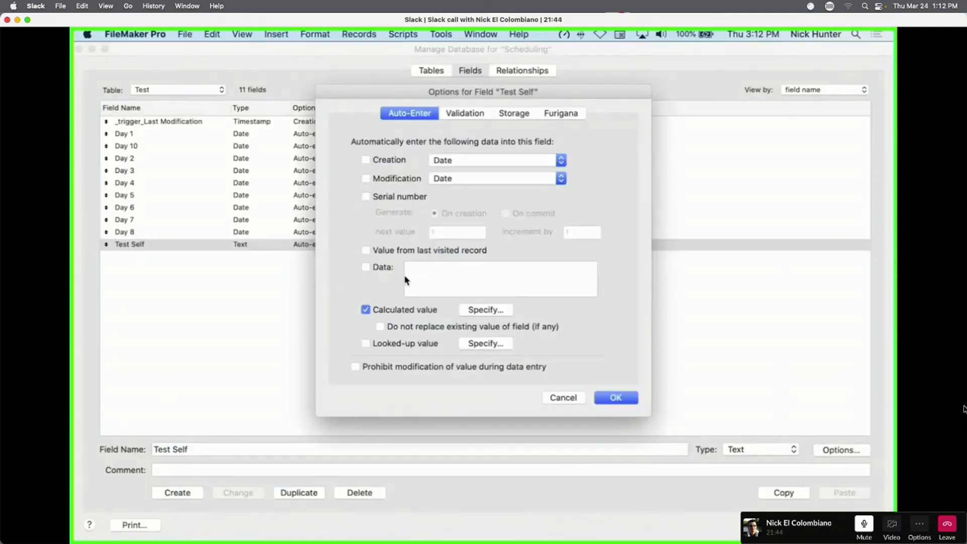
{"action": "left_click", "coordinate": [486, 310]}
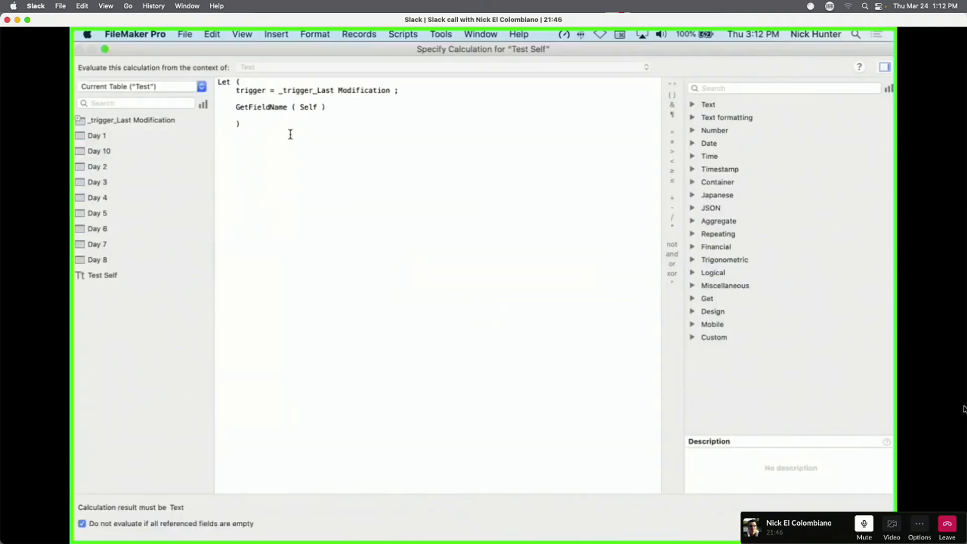
{"action": "left_click_drag", "start_coordinate": [236, 108], "coordinate": [285, 110]}
{"action": "type", "text": "Get"}
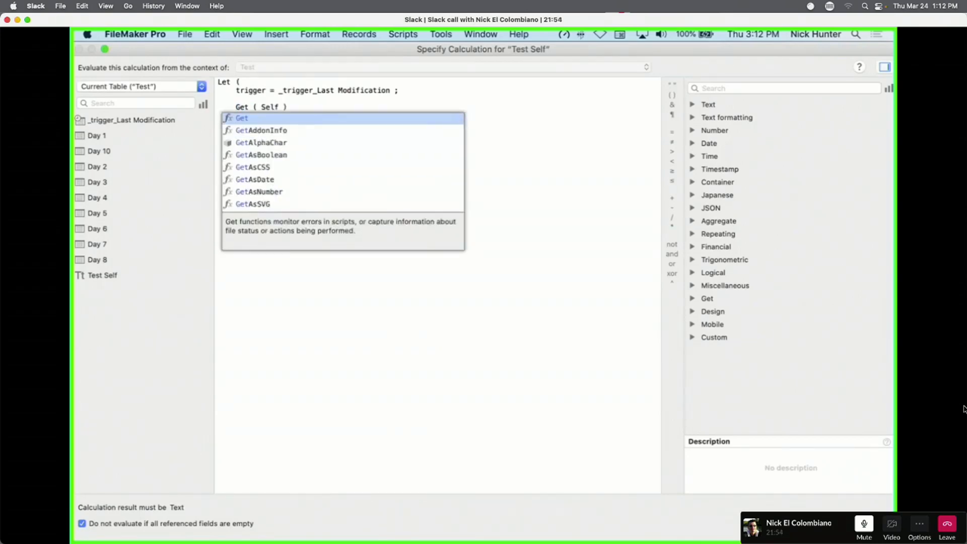
{"action": "type", "text": "la"}
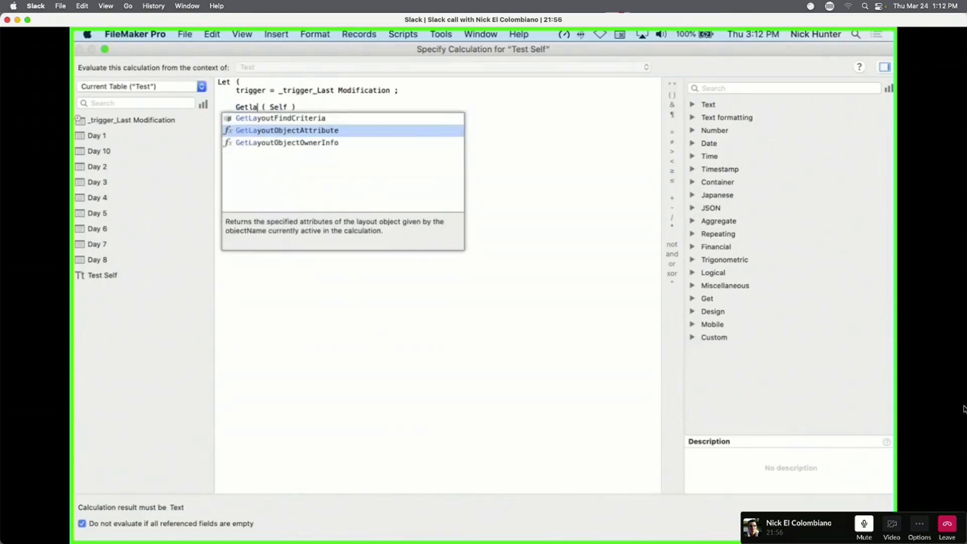
{"action": "key", "text": "BackSpace"}
{"action": "key", "text": "BackSpace"}
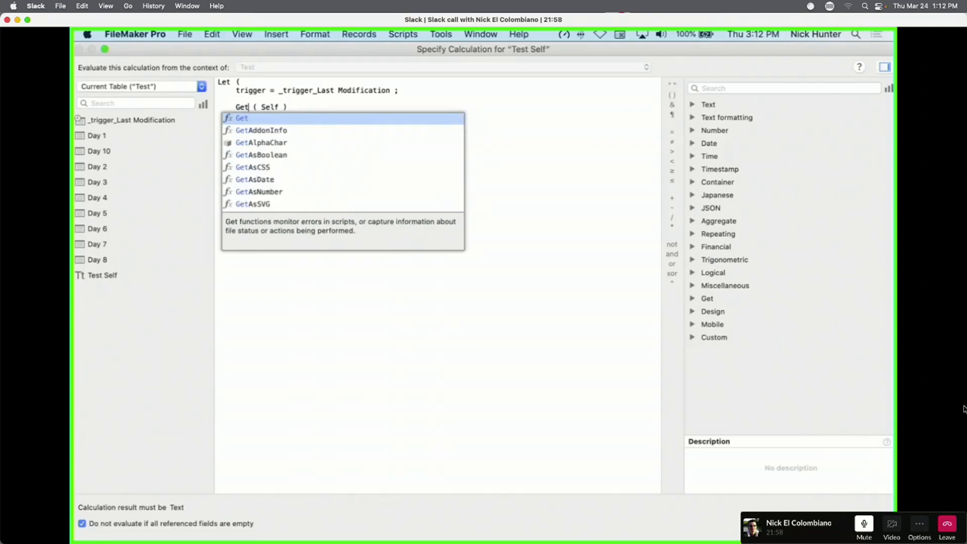
{"action": "scroll", "coordinate": [296, 166], "scroll_direction": "down", "scroll_amount": 3}
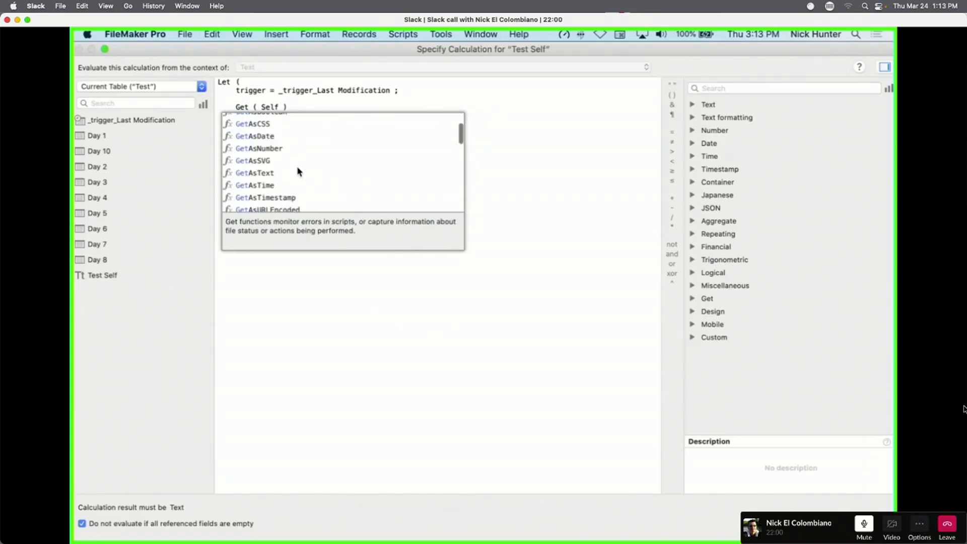
{"action": "left_click", "coordinate": [281, 110]}
Insert the FieldStyle function in place of GetFieldName, removing the leftover ( Self ).
{"action": "double_click", "coordinate": [242, 107]}
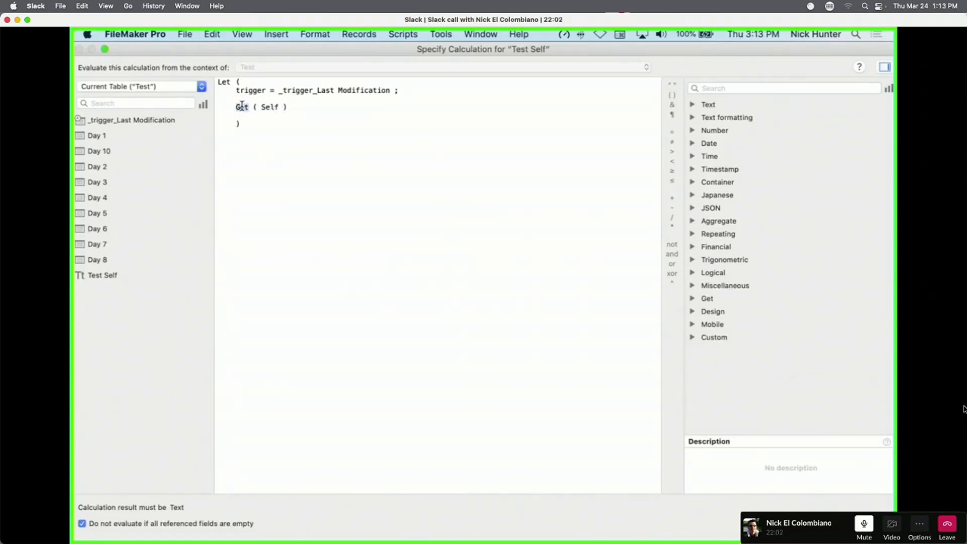
{"action": "type", "text": "Field"}
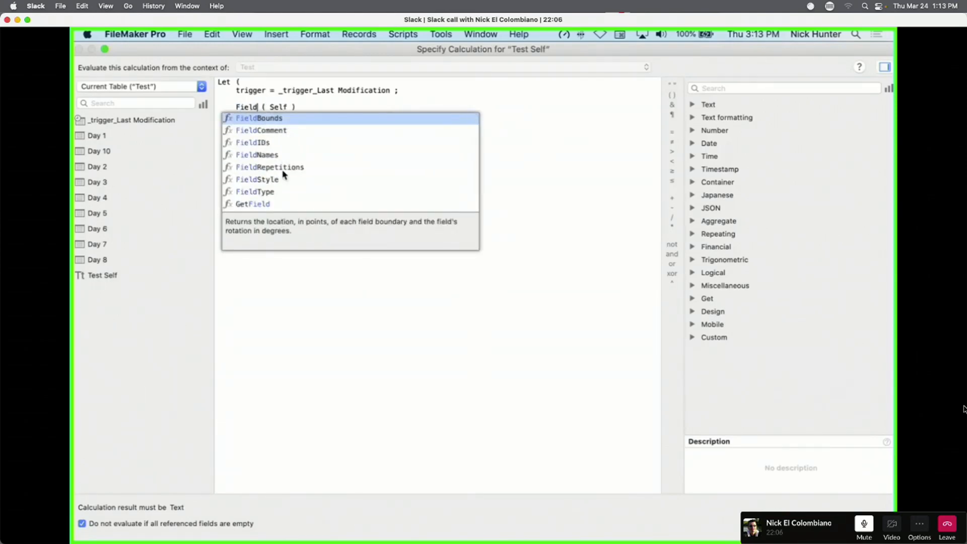
{"action": "double_click", "coordinate": [281, 182]}
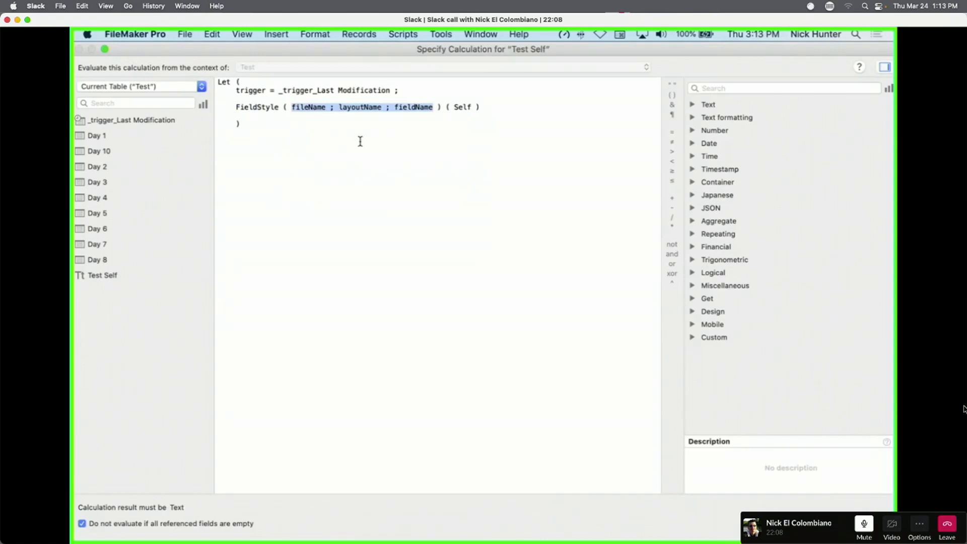
{"action": "left_click", "coordinate": [423, 136]}
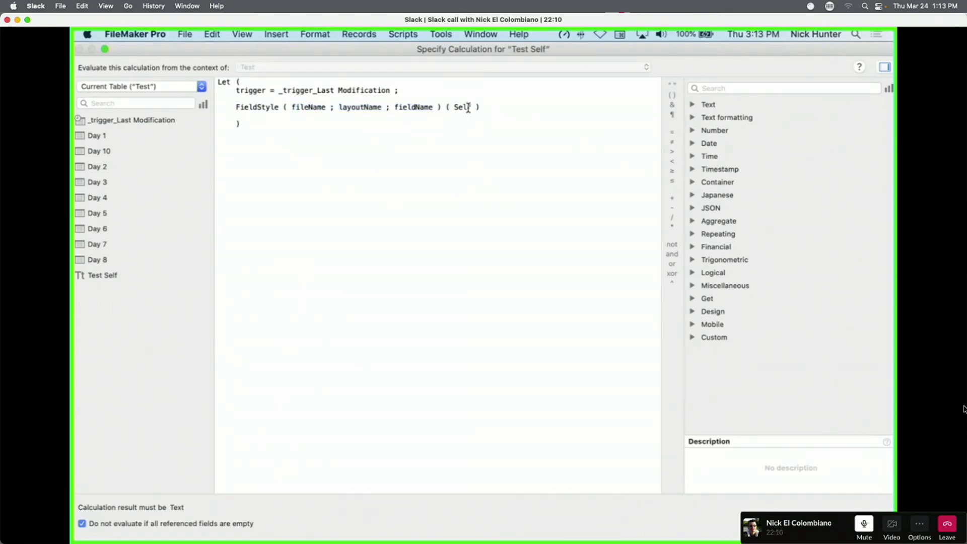
{"action": "left_click", "coordinate": [482, 108]}
{"action": "left_click_drag", "start_coordinate": [482, 108], "coordinate": [441, 108]}
{"action": "key", "text": "BackSpace"}
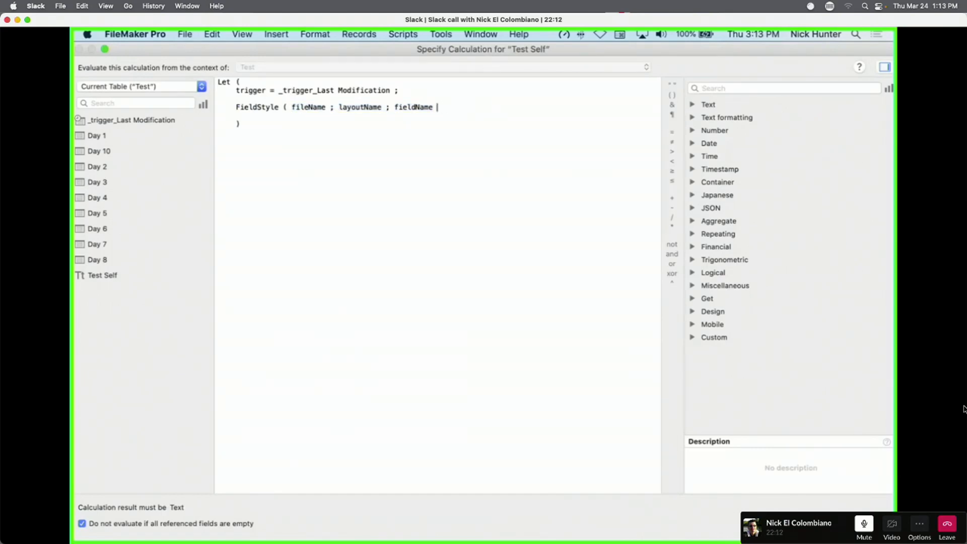
Set FieldStyle's parameters to "" ; "" ; Self and save the field definitions.
{"action": "double_click", "coordinate": [305, 108]}
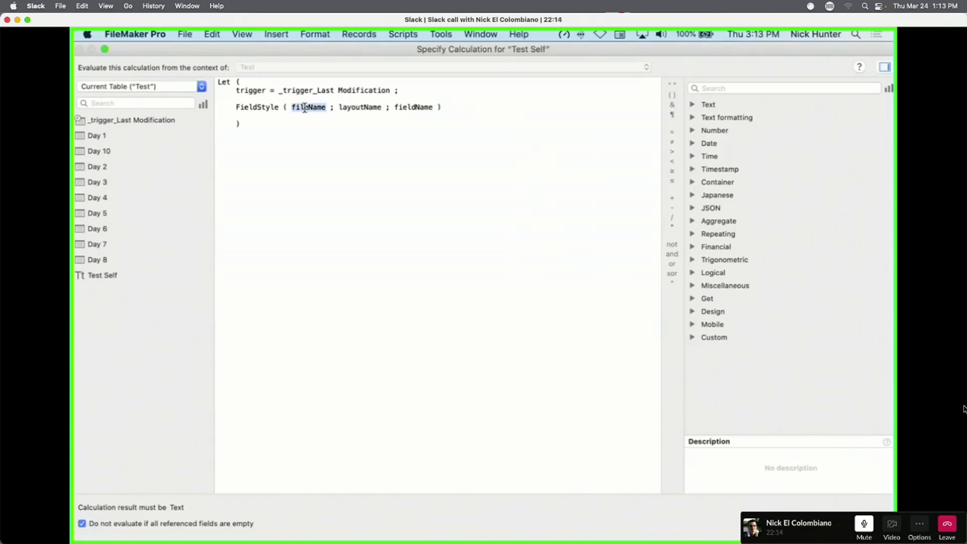
{"action": "type", "text": "::"}
{"action": "key", "text": "BackSpace"}
{"action": "key", "text": "BackSpace"}
{"action": "type", "text": "\"\""}
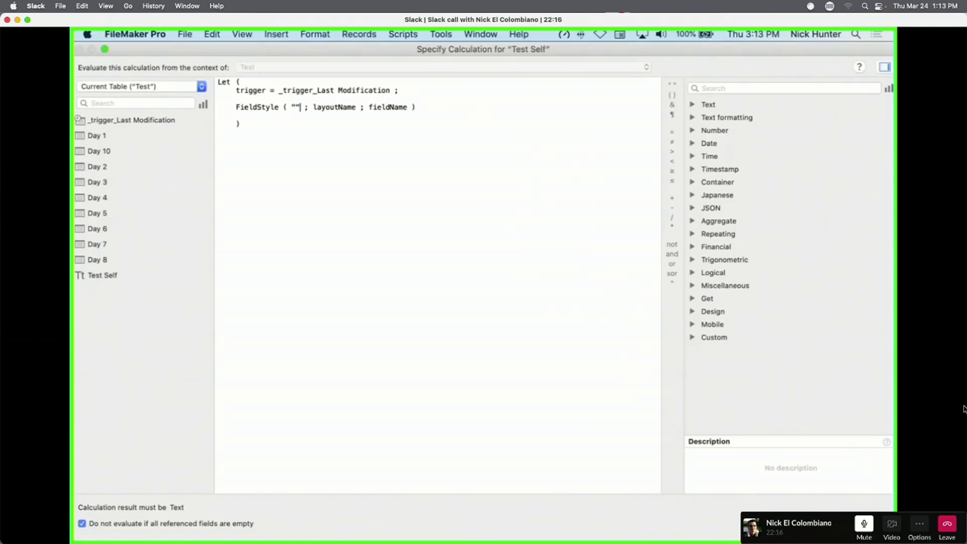
{"action": "double_click", "coordinate": [334, 108]}
{"action": "type", "text": "\"\""}
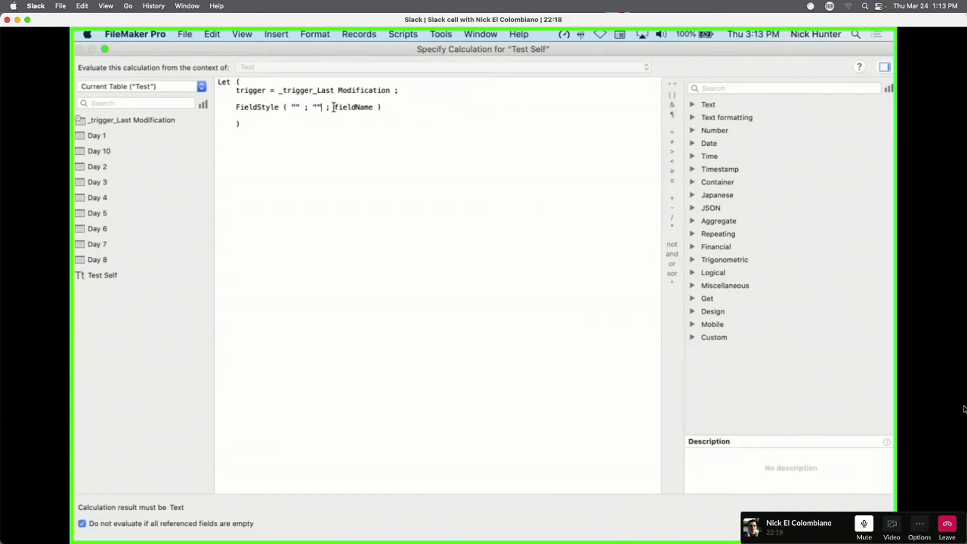
{"action": "double_click", "coordinate": [361, 107]}
{"action": "type", "text": "Self"}
{"action": "key", "text": "Return"}
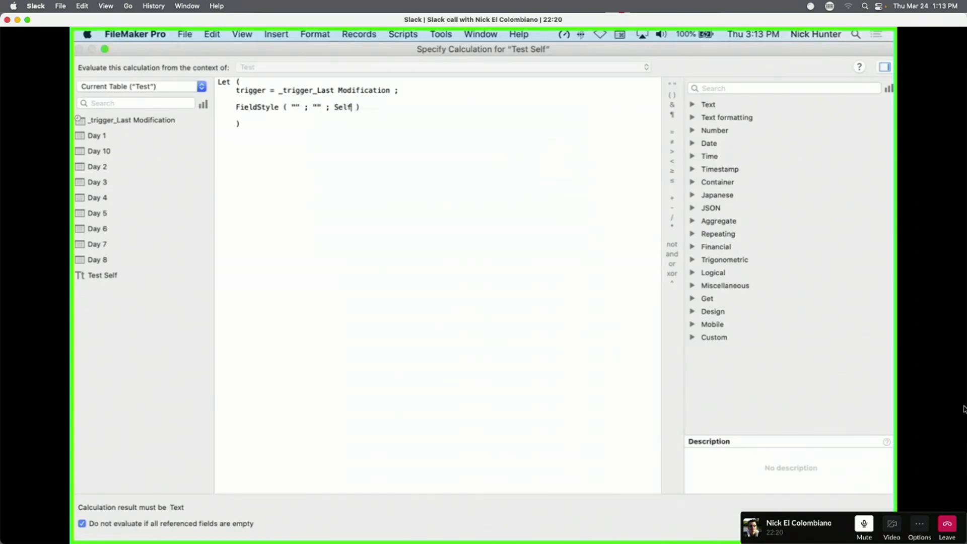
{"action": "key", "text": "Return"}
{"action": "left_click", "coordinate": [616, 398]}
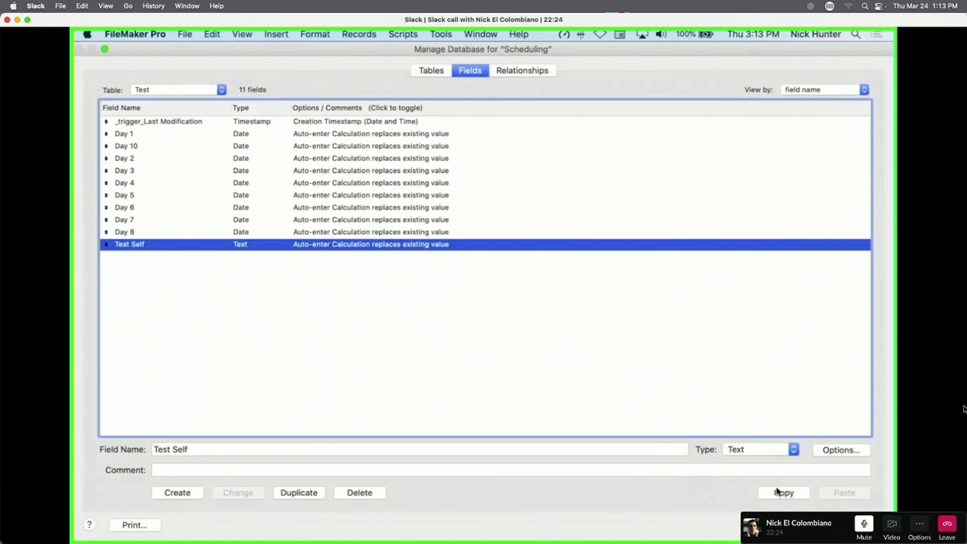
{"action": "left_click", "coordinate": [838, 522]}
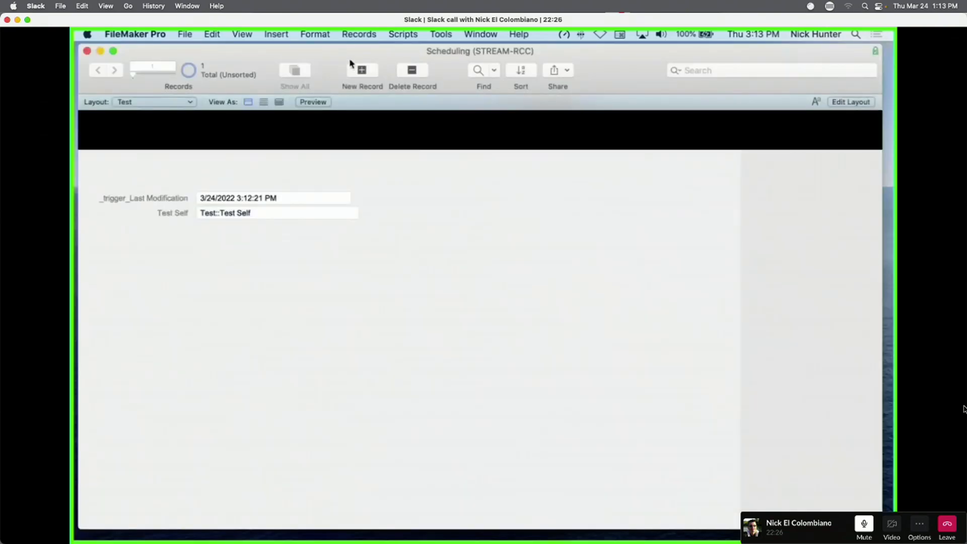
Add a second record and reopen Test Self's options in Manage Database.
{"action": "left_click", "coordinate": [361, 72]}
{"action": "left_click", "coordinate": [245, 213]}
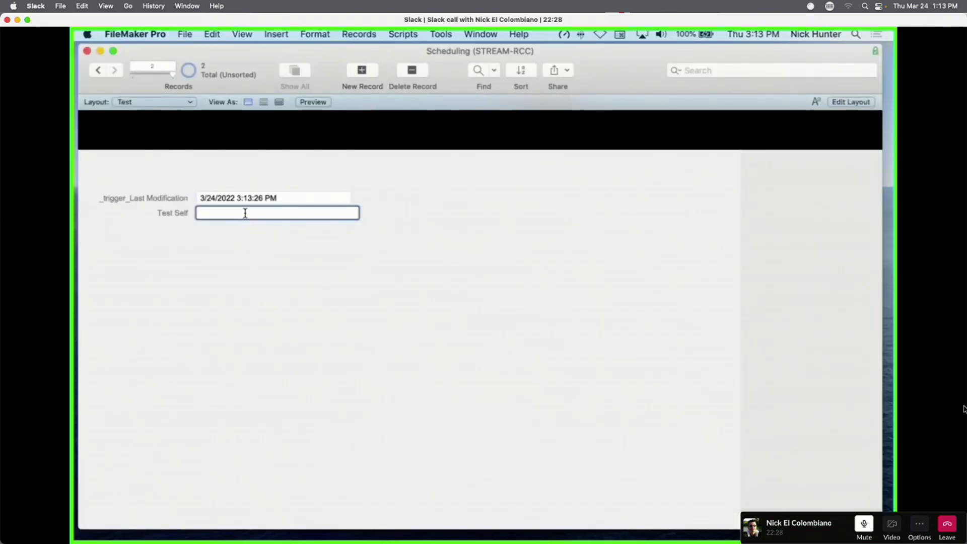
{"action": "key", "text": "super+shift+d"}
{"action": "left_click", "coordinate": [272, 243]}
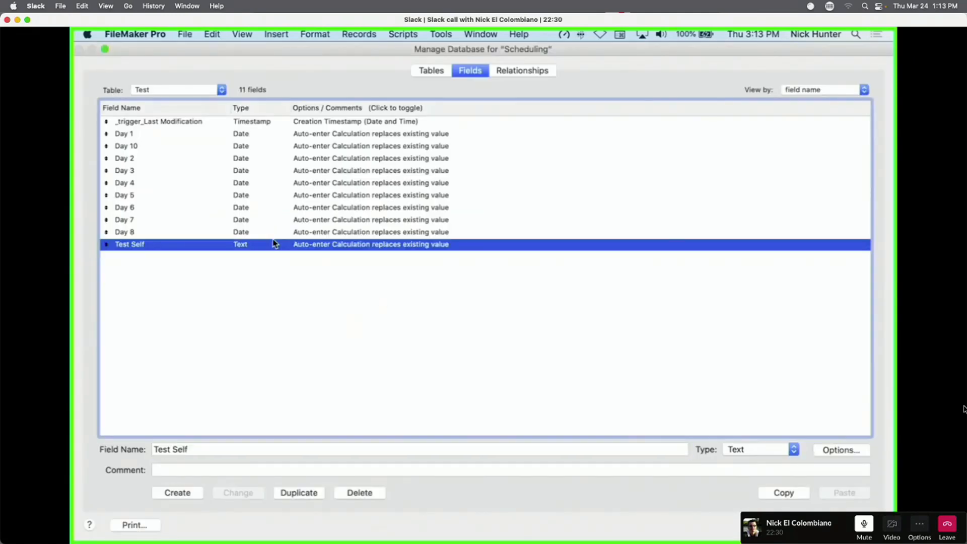
{"action": "double_click", "coordinate": [328, 248]}
Replace Test Self's Let formula with If ( IsEmpty ( Self ) ; "Untitled" ; Self ).
{"action": "left_click", "coordinate": [503, 312]}
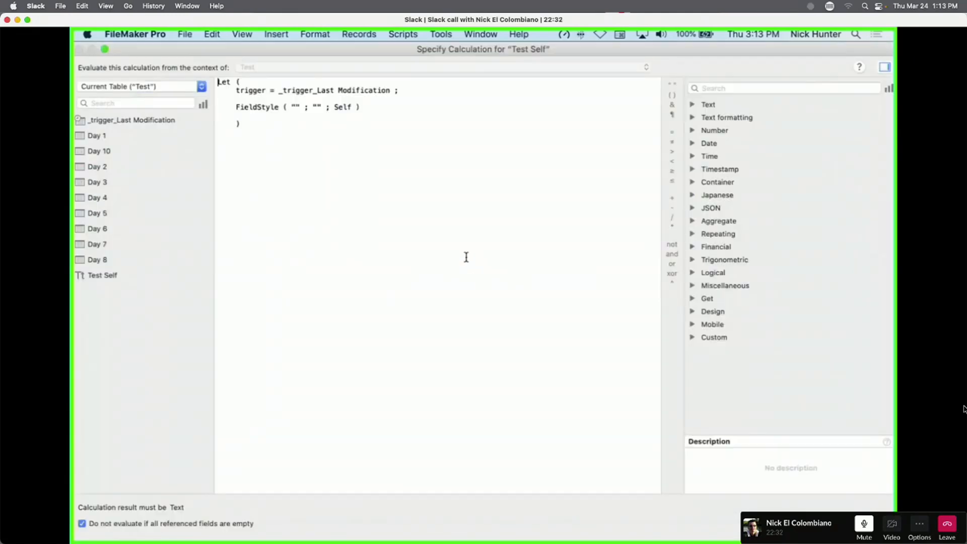
{"action": "left_click_drag", "start_coordinate": [363, 106], "coordinate": [229, 106]}
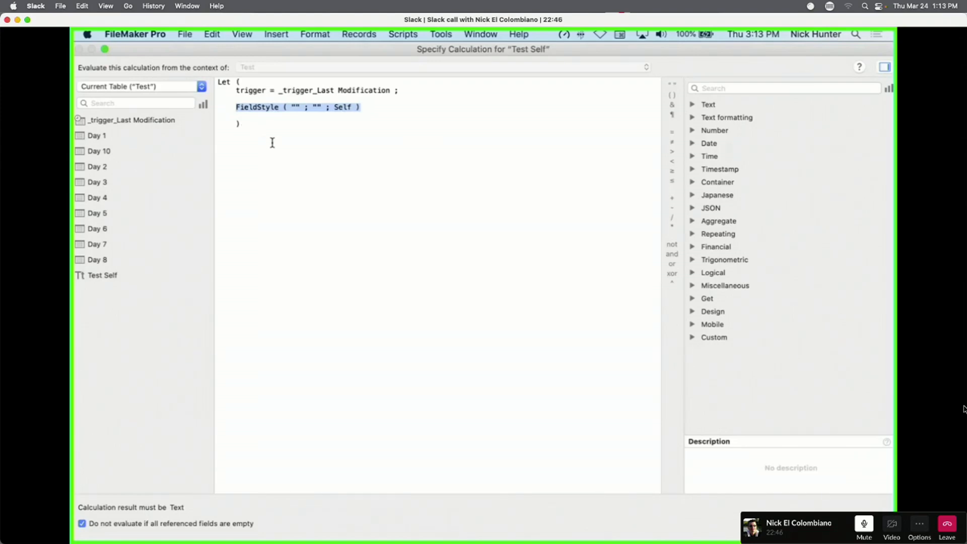
{"action": "left_click_drag", "start_coordinate": [272, 142], "coordinate": [212, 66]}
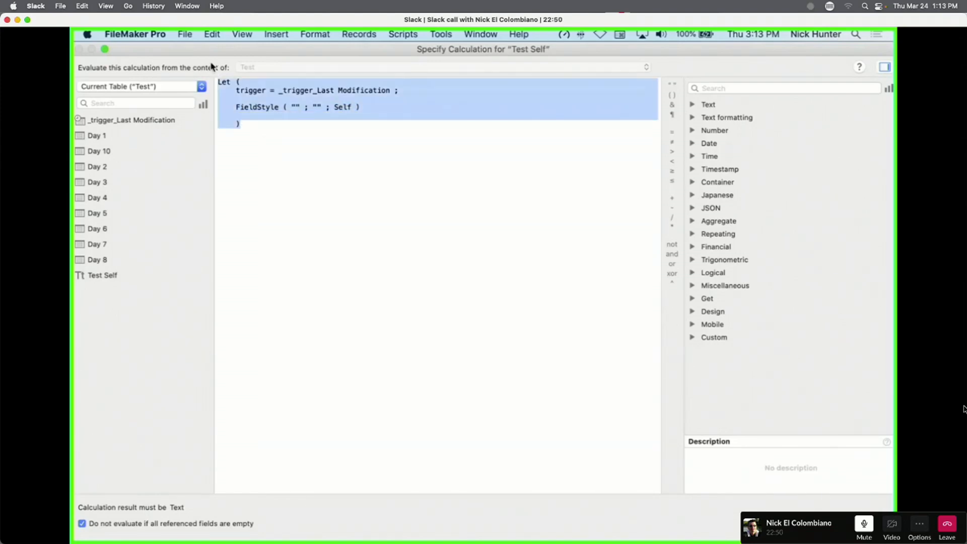
{"action": "type", "text": "if"}
{"action": "key", "text": "Return"}
{"action": "type", "text": "ise"}
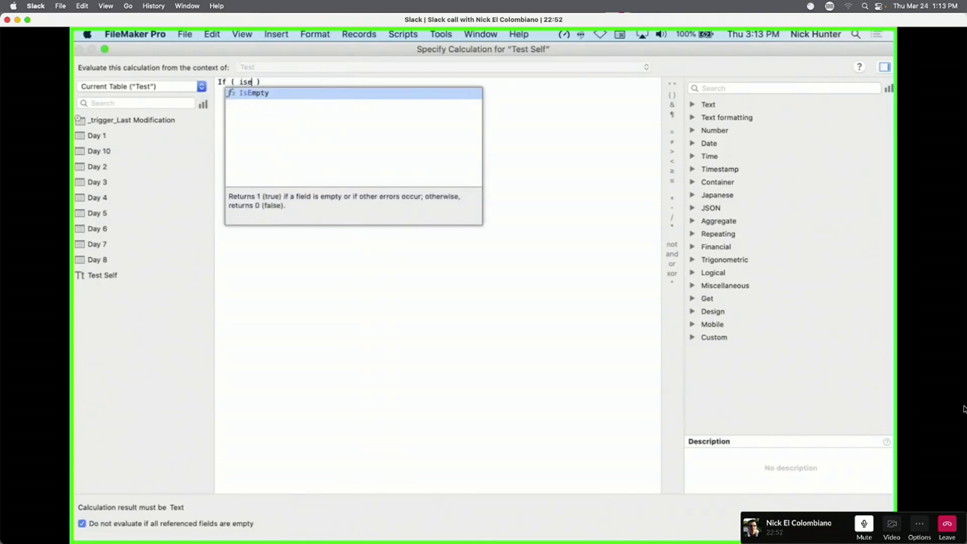
{"action": "key", "text": "Return"}
{"action": "type", "text": "self"}
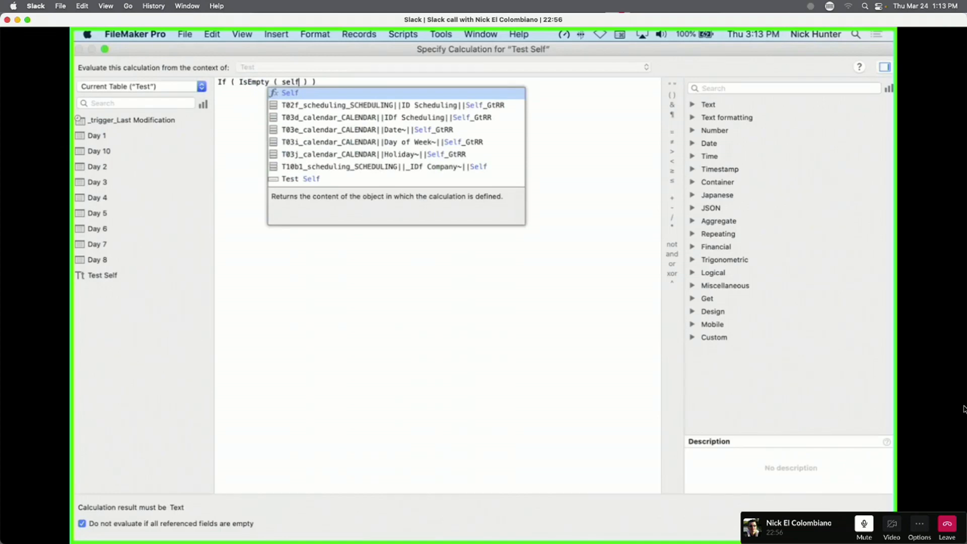
{"action": "key", "text": "Return"}
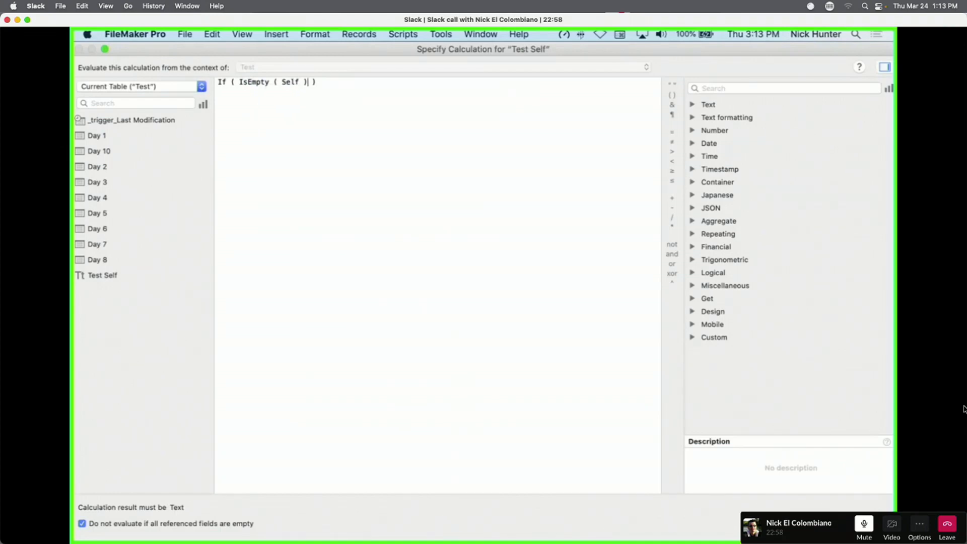
{"action": "type", "text": "; "}
{"action": "type", "text": "\""}
{"action": "type", "text": "Untitled\""}
{"action": "type", "text": " ; "}
{"action": "type", "text": "Self"}
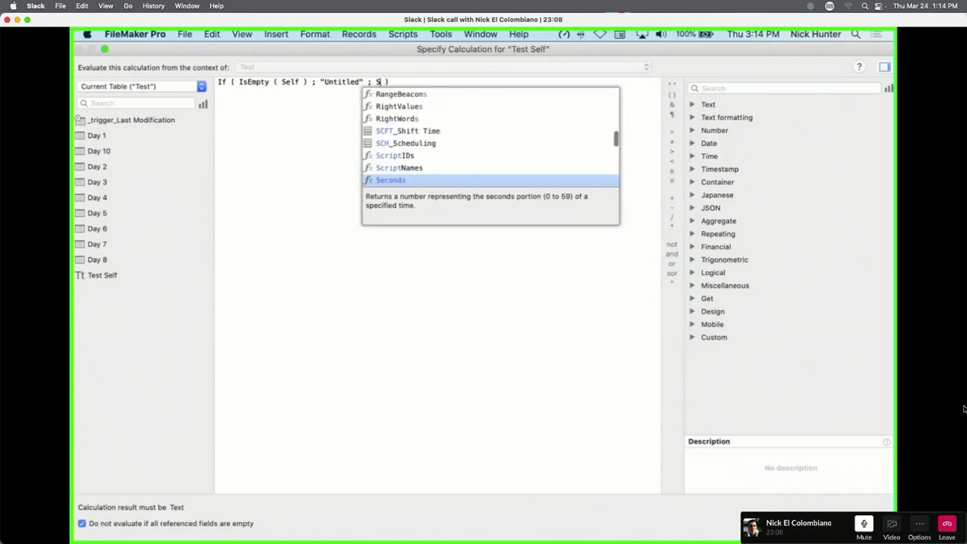
{"action": "key", "text": "Return"}
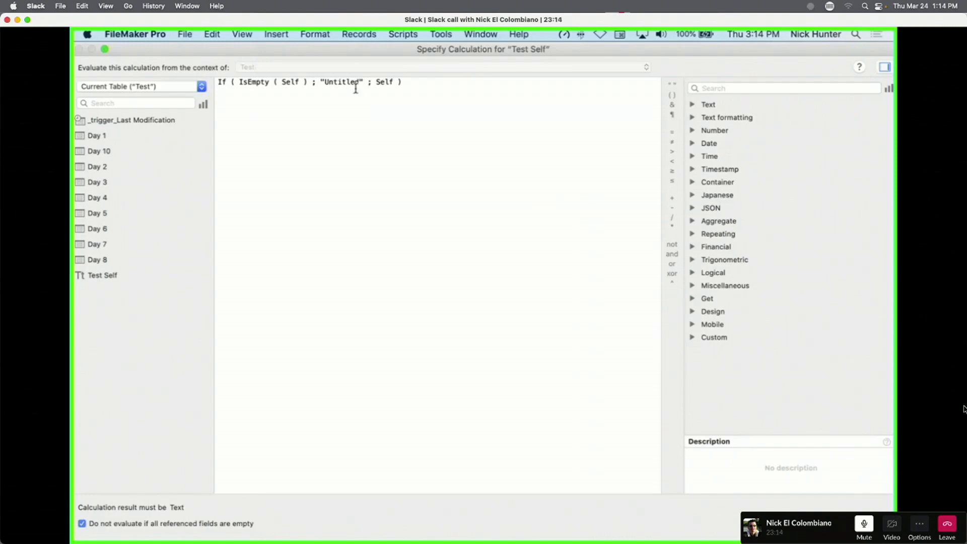
{"action": "key", "text": "Return"}
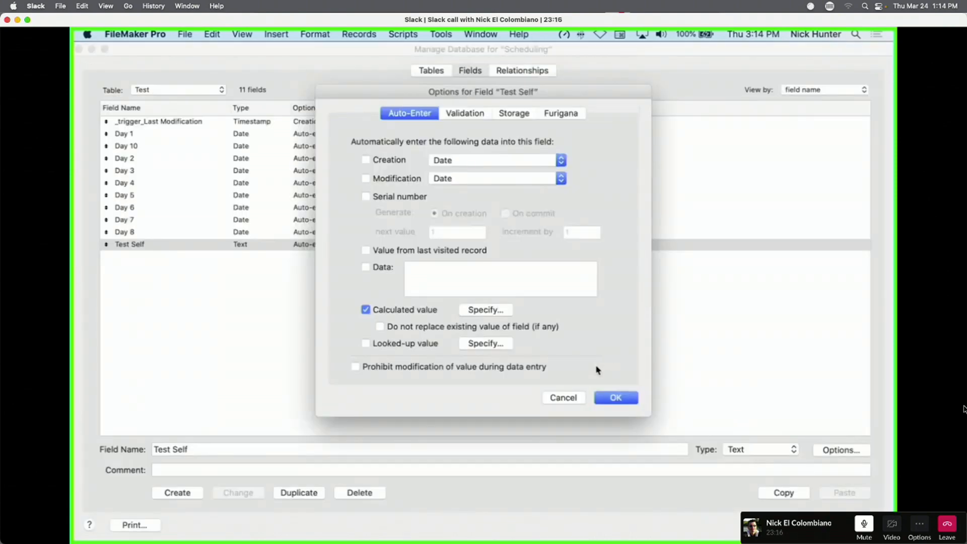
Close Manage Database and add a new record showing Untitled in Test Self.
{"action": "left_click", "coordinate": [613, 398]}
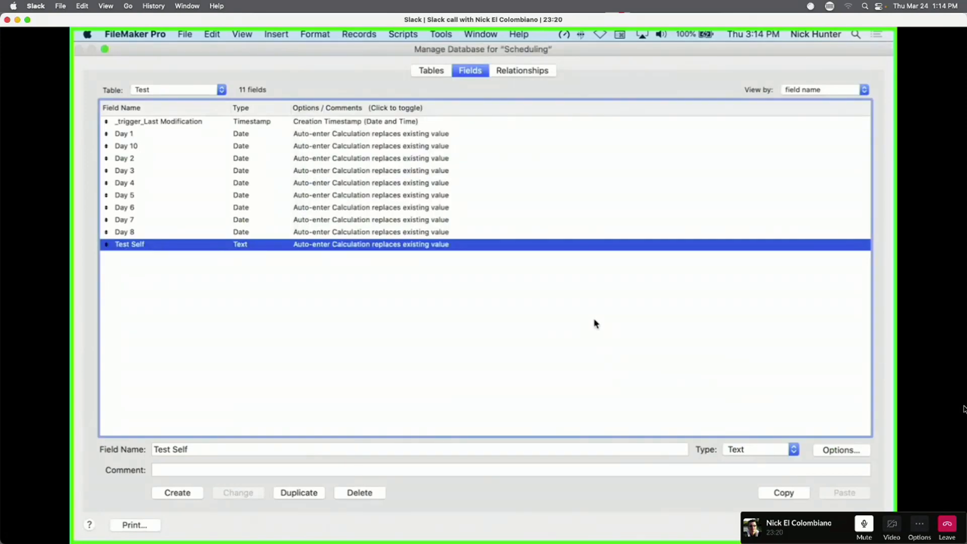
{"action": "key", "text": "Return"}
{"action": "left_click", "coordinate": [364, 73]}
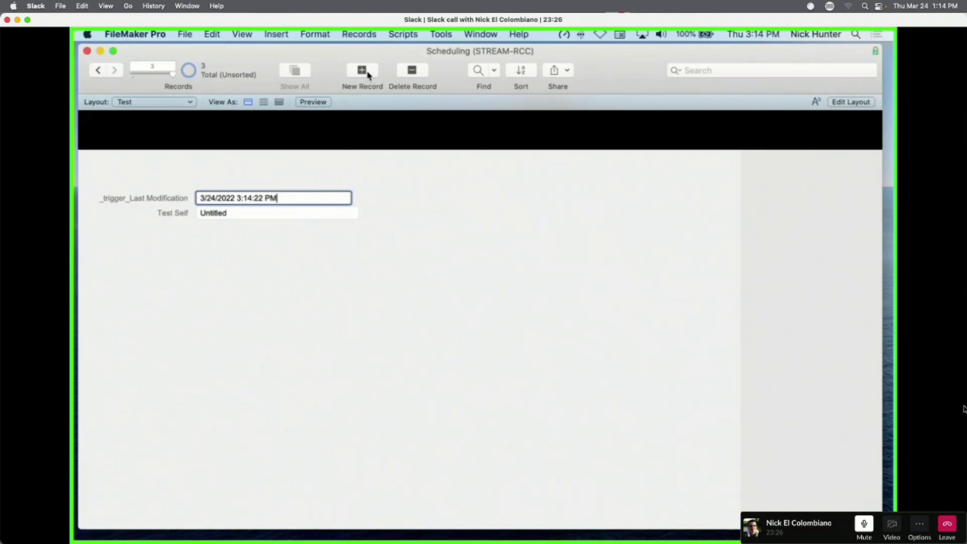
{"action": "left_click", "coordinate": [287, 233]}
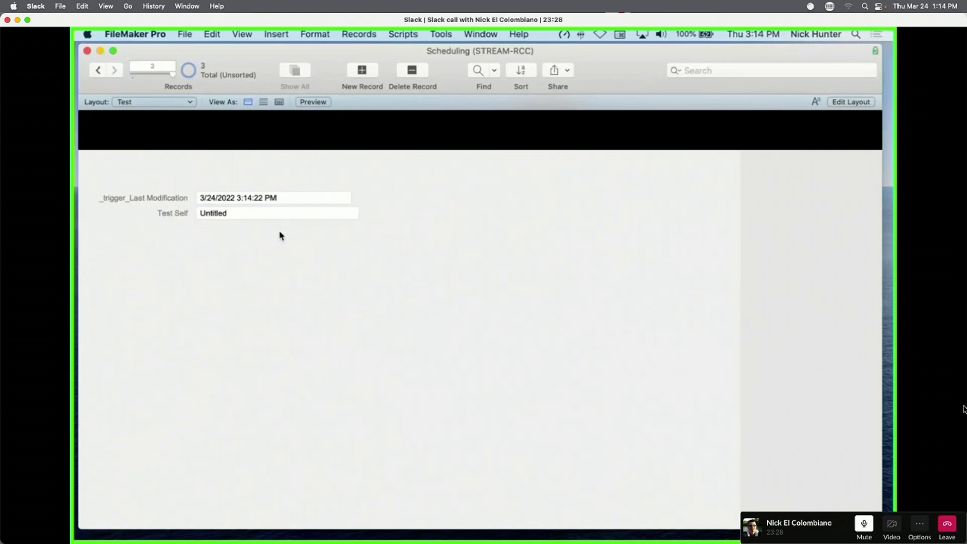
Delete the _trigger_Last Modification label and field from the layout, then reopen Manage Database.
{"action": "key", "text": "super+l"}
{"action": "left_click_drag", "start_coordinate": [298, 172], "coordinate": [388, 200]}
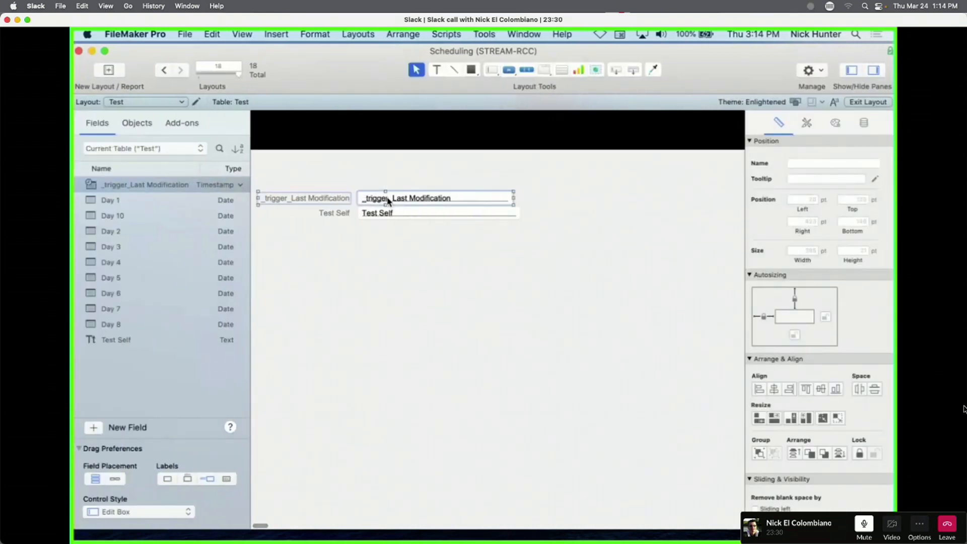
{"action": "key", "text": "Delete"}
{"action": "key", "text": "super+b"}
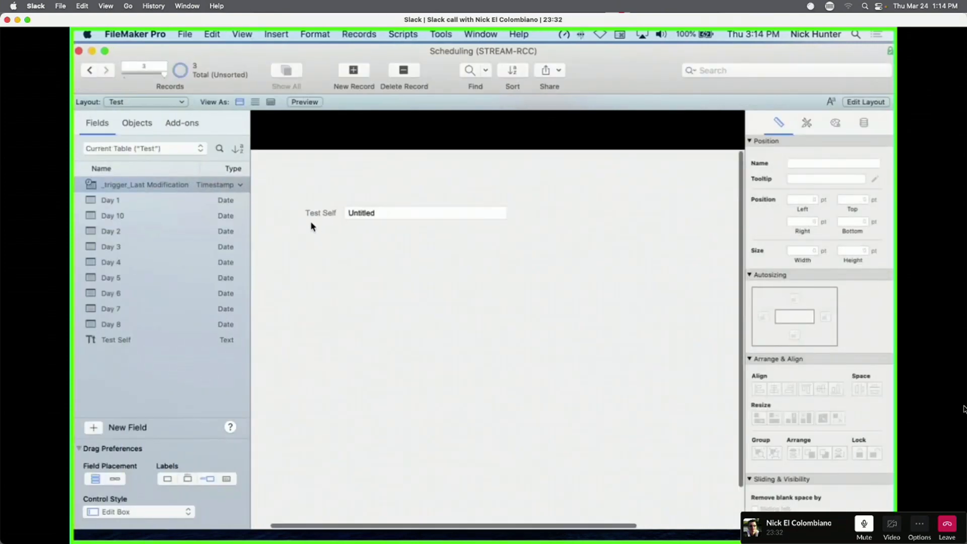
{"action": "key", "text": "super+shift+d"}
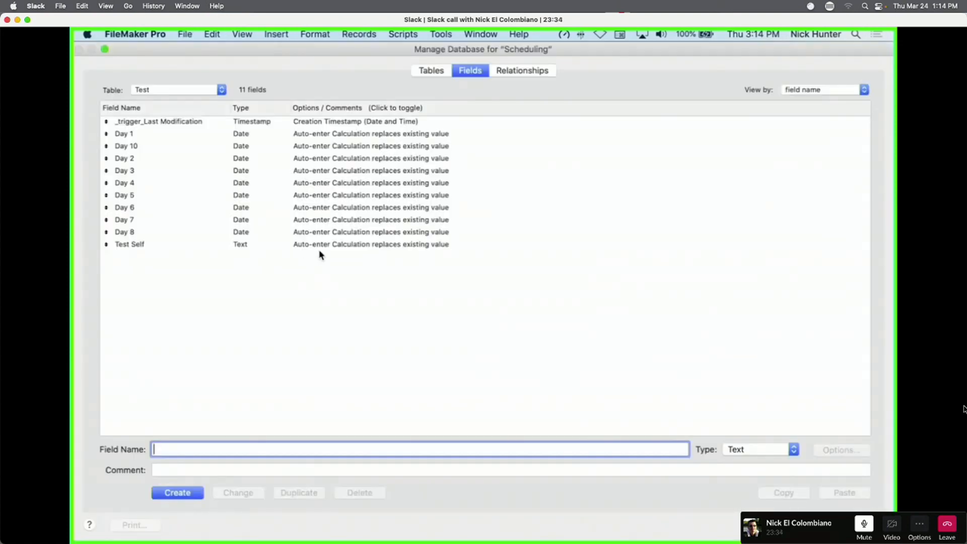
Change the final Self in Test Self's If formula to "" and close Manage Database.
{"action": "double_click", "coordinate": [319, 245]}
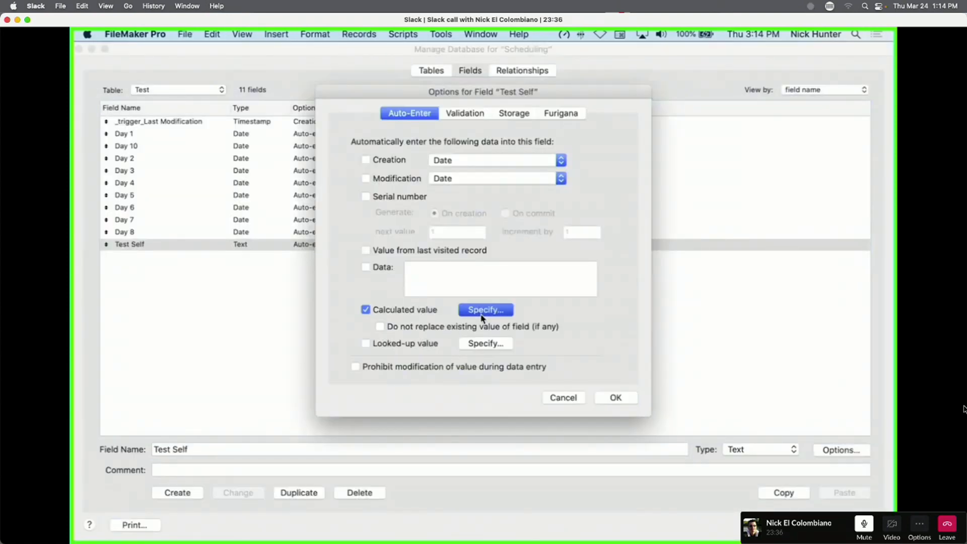
{"action": "left_click", "coordinate": [482, 310]}
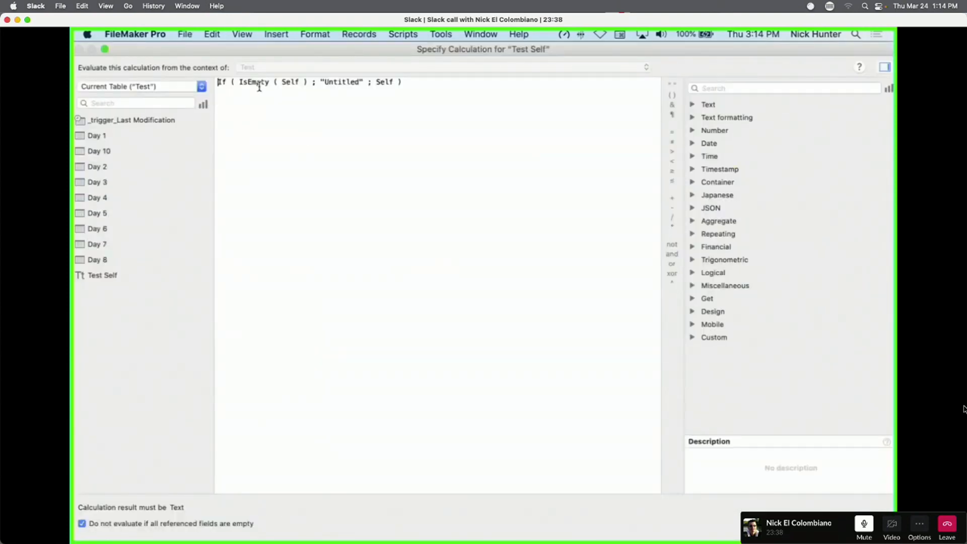
{"action": "left_click_drag", "start_coordinate": [239, 82], "coordinate": [306, 82]}
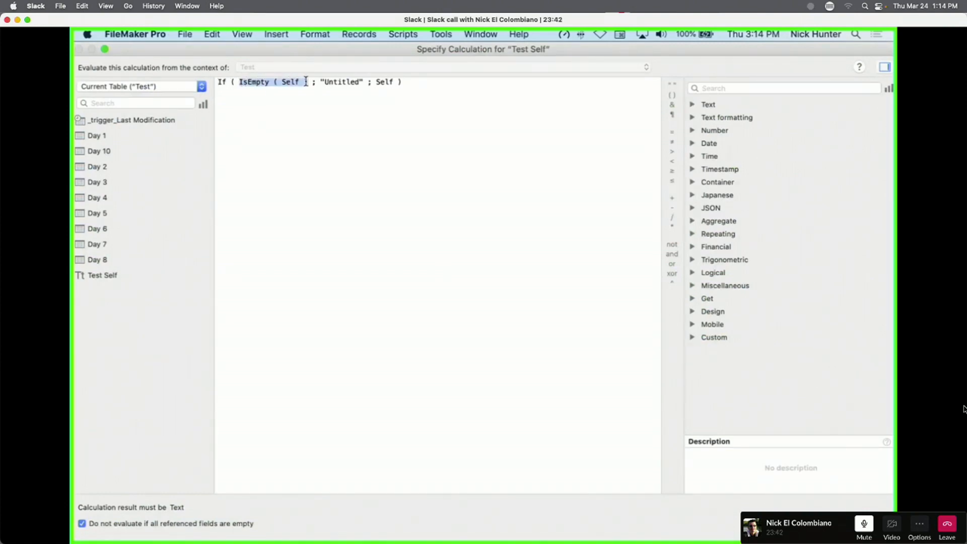
{"action": "left_click_drag", "start_coordinate": [321, 82], "coordinate": [362, 82]}
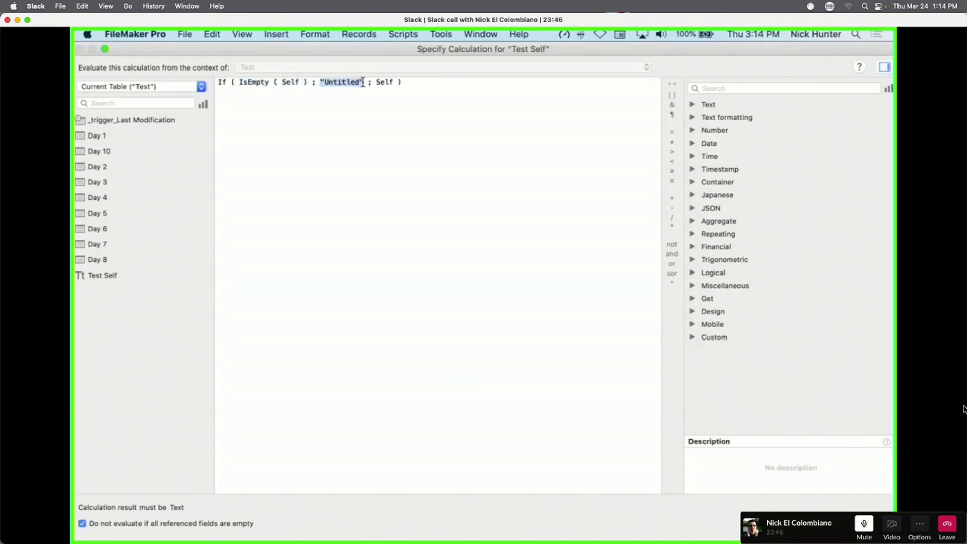
{"action": "left_click_drag", "start_coordinate": [239, 82], "coordinate": [313, 85]}
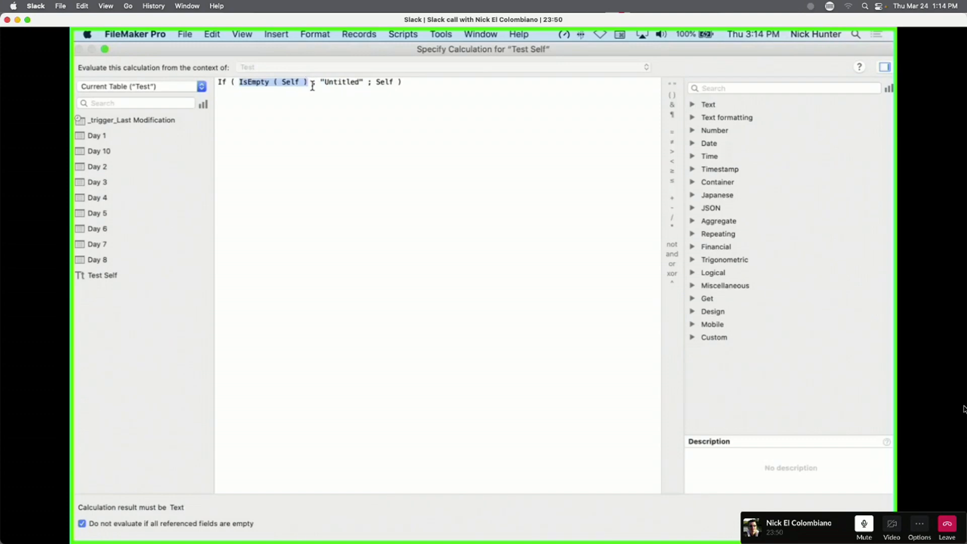
{"action": "double_click", "coordinate": [383, 83]}
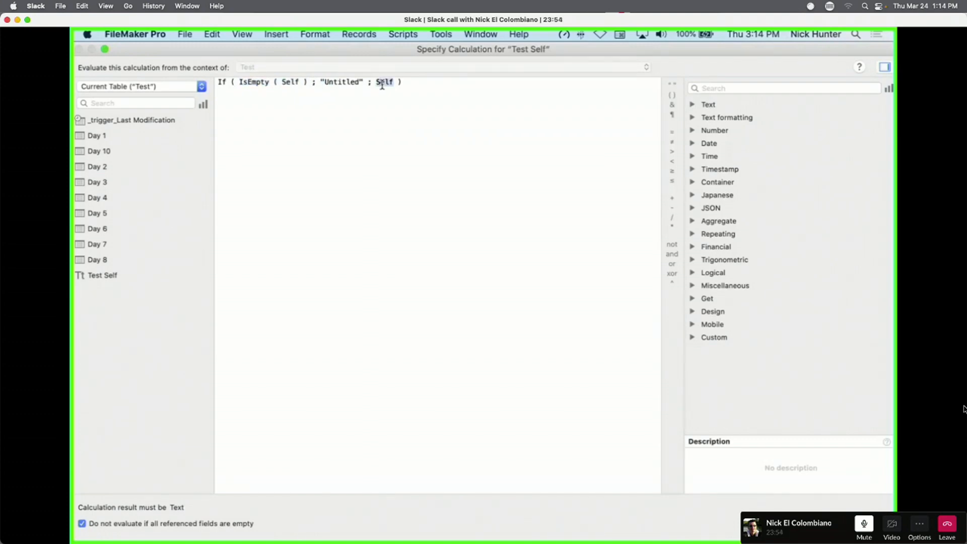
{"action": "type", "text": "\""}
{"action": "key", "text": "Return"}
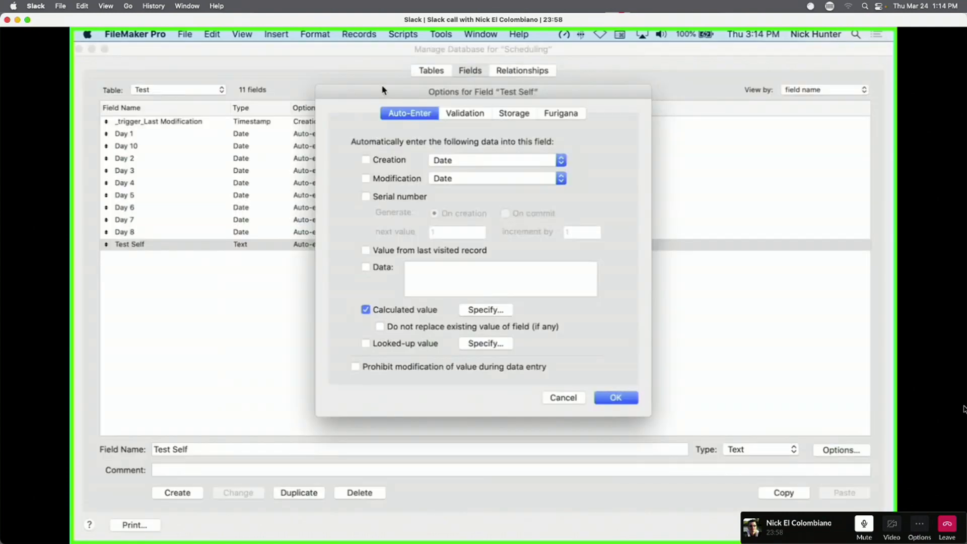
{"action": "left_click", "coordinate": [498, 310]}
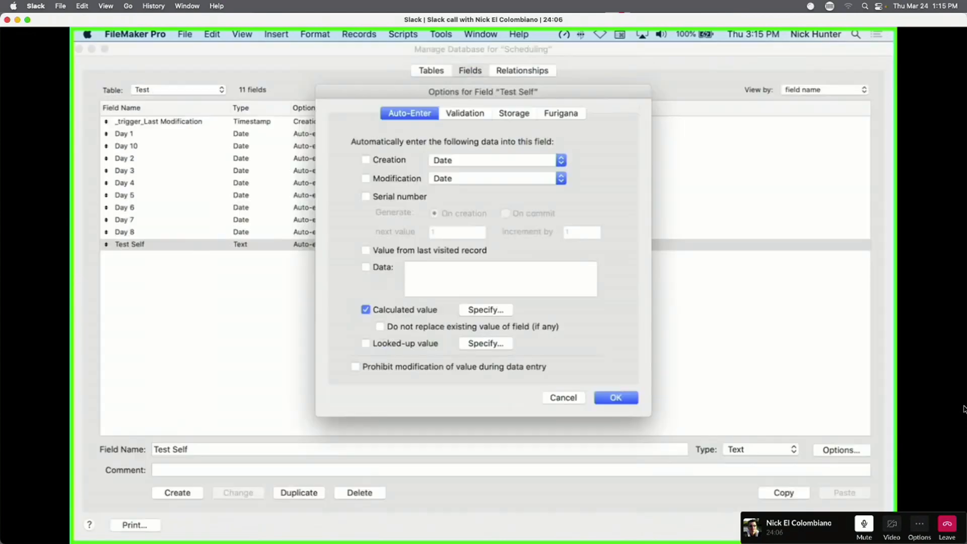
{"action": "left_click", "coordinate": [832, 508]}
{"action": "left_click", "coordinate": [626, 401]}
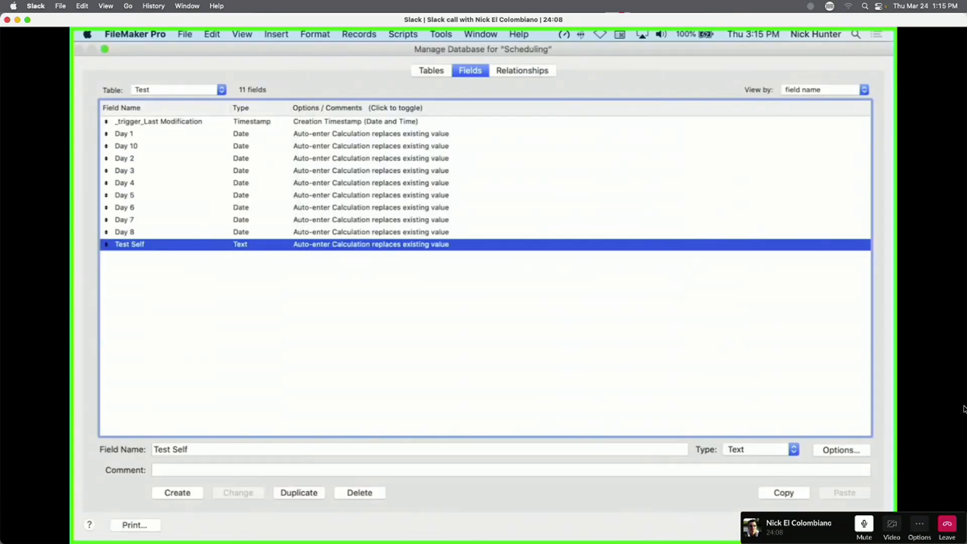
{"action": "key", "text": "Return"}
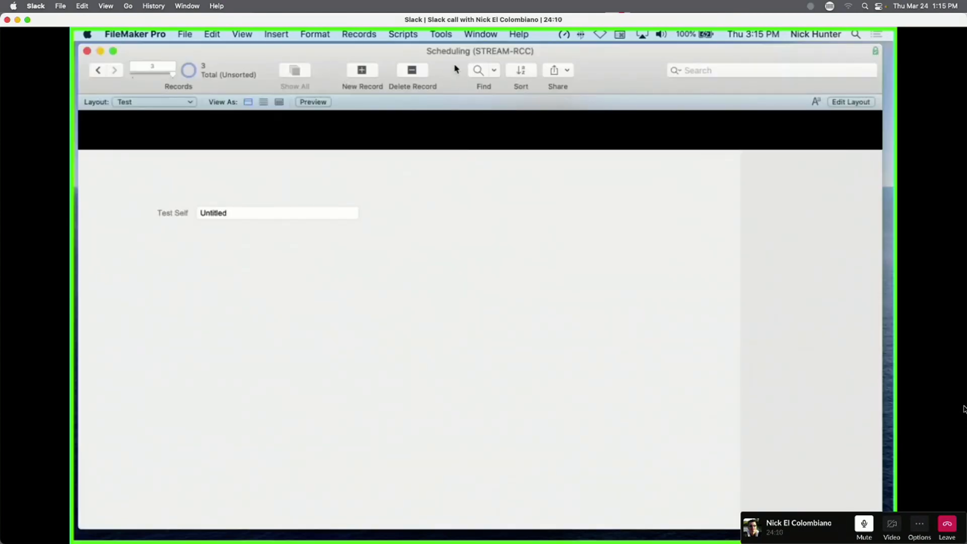
Add a new record and overwrite Test Self's Untitled with hdkfhdjfhjdf.
{"action": "left_click", "coordinate": [367, 77]}
{"action": "triple_click", "coordinate": [237, 213]}
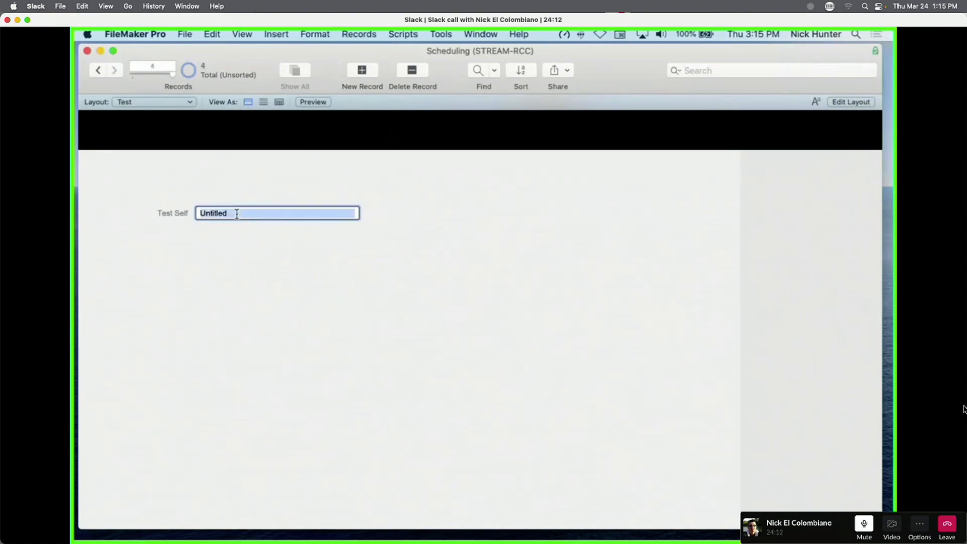
{"action": "type", "text": "hdkfhdjfhjdf"}
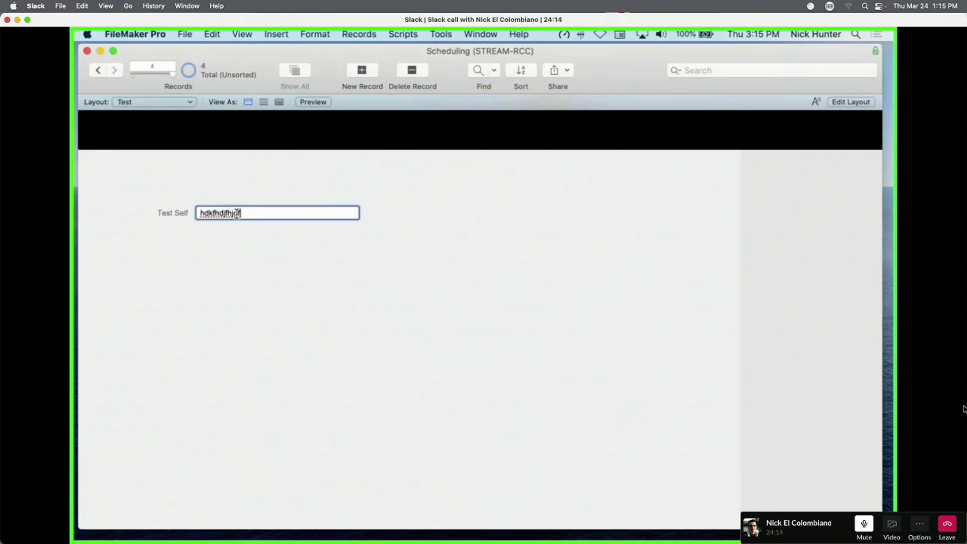
{"action": "left_click", "coordinate": [251, 251]}
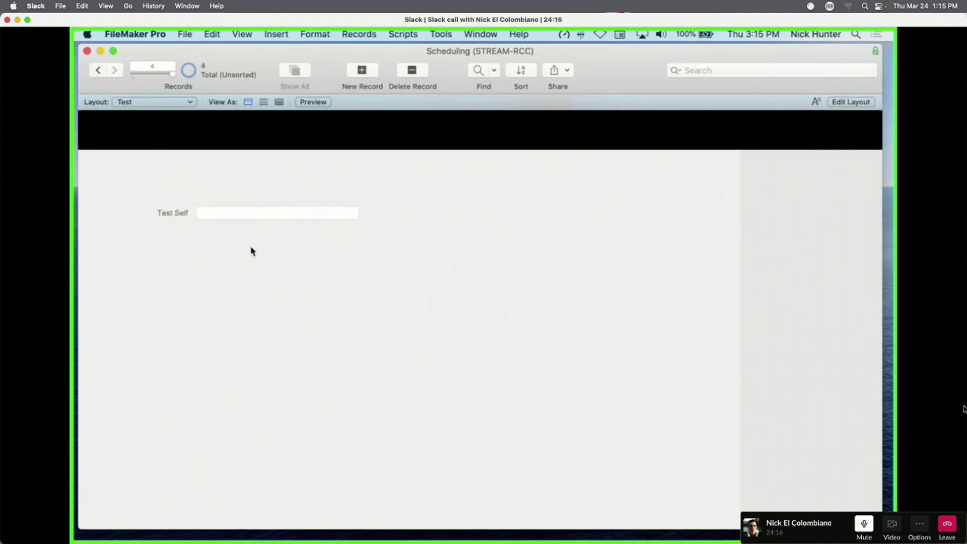
{"action": "left_click", "coordinate": [230, 214]}
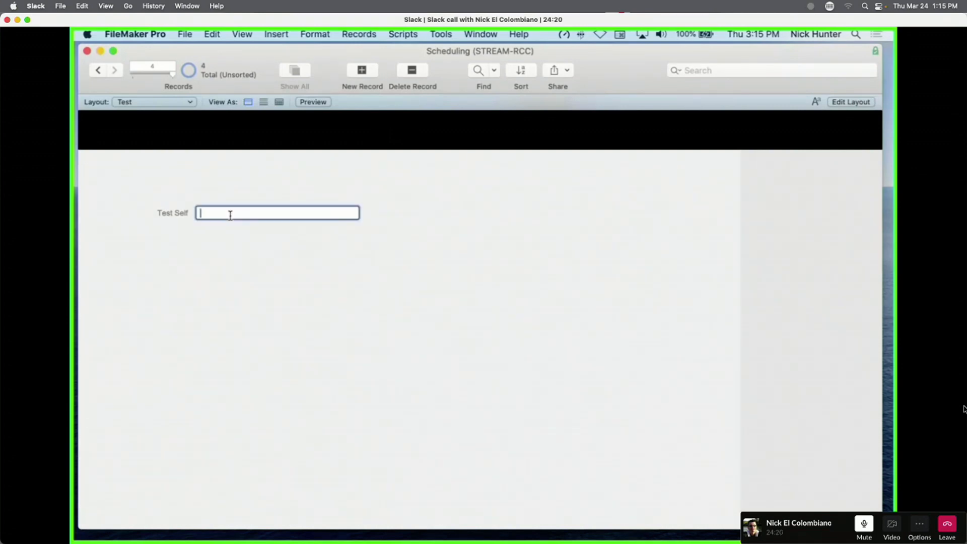
{"action": "left_click", "coordinate": [338, 177]}
Add another record, replace its Untitled with hfhfhf, and open Manage Database.
{"action": "left_click", "coordinate": [364, 72]}
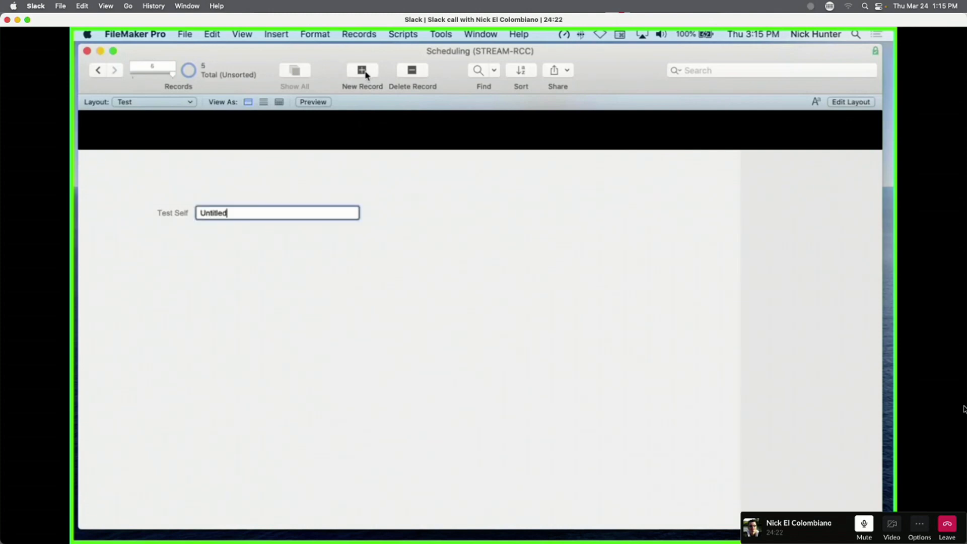
{"action": "left_click", "coordinate": [342, 158]}
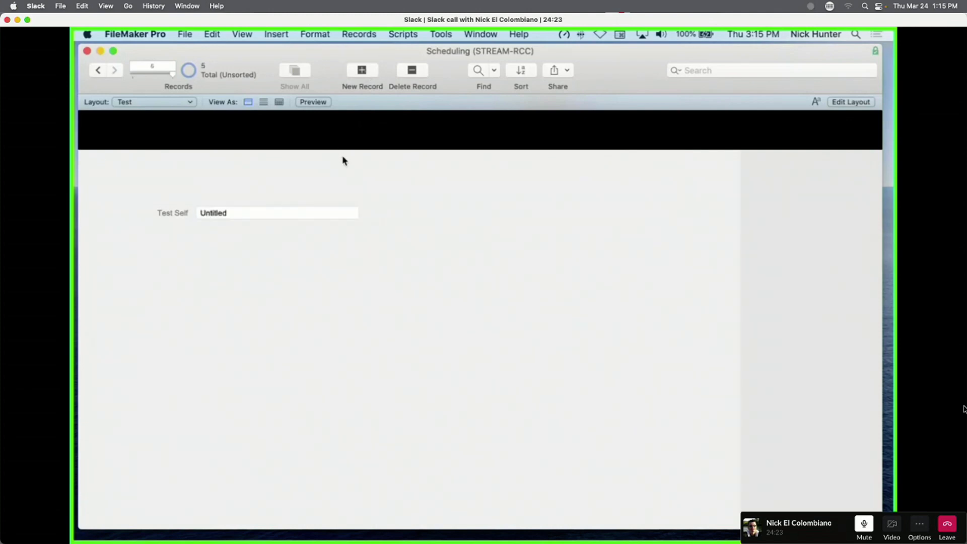
{"action": "left_click", "coordinate": [218, 214]}
{"action": "key", "text": "super+a"}
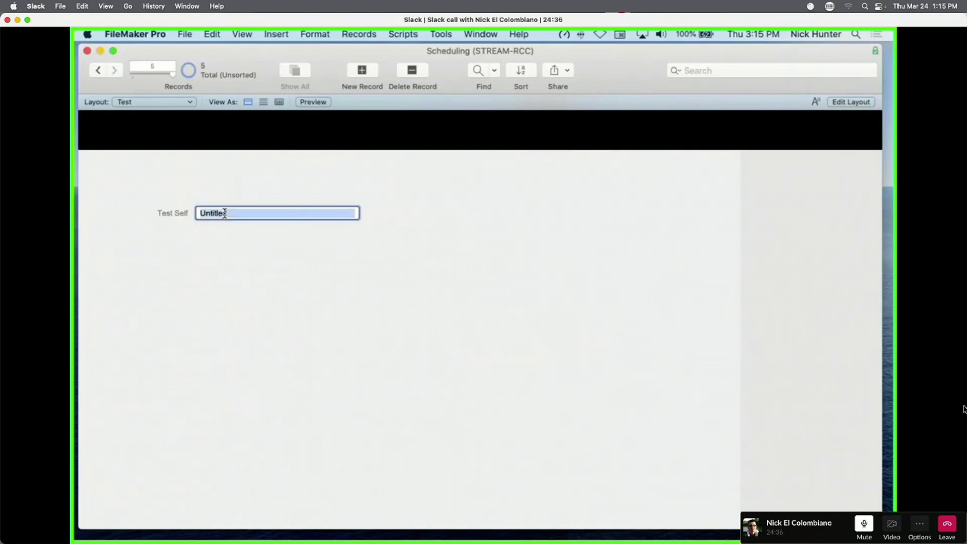
{"action": "type", "text": "hfhfhf"}
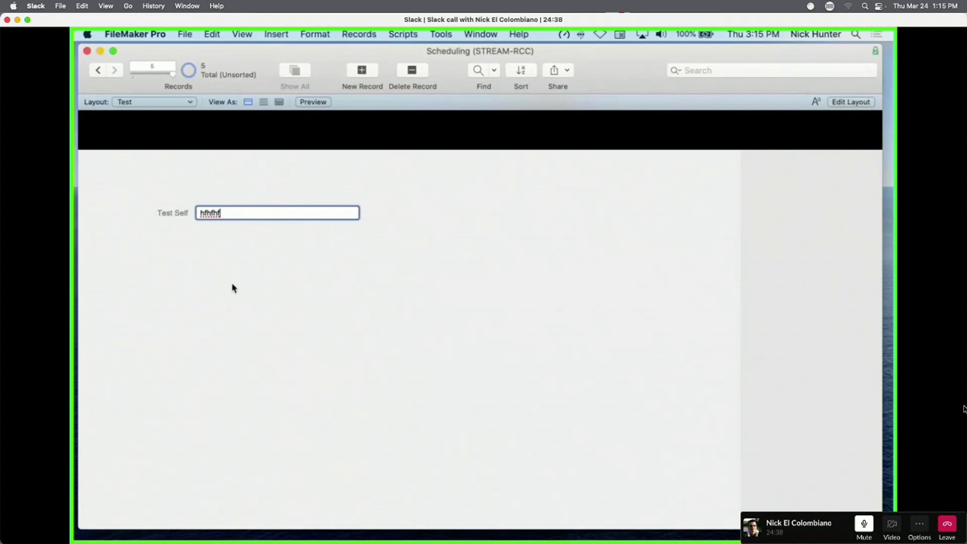
{"action": "key", "text": "super+shift+d"}
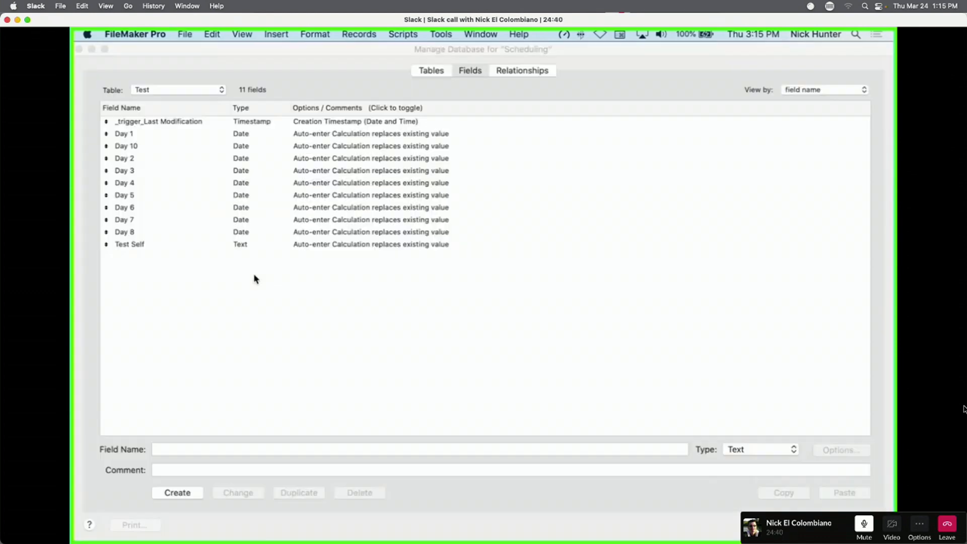
Open Test Self's calculation and change the final result from "" back to Self.
{"action": "double_click", "coordinate": [207, 250]}
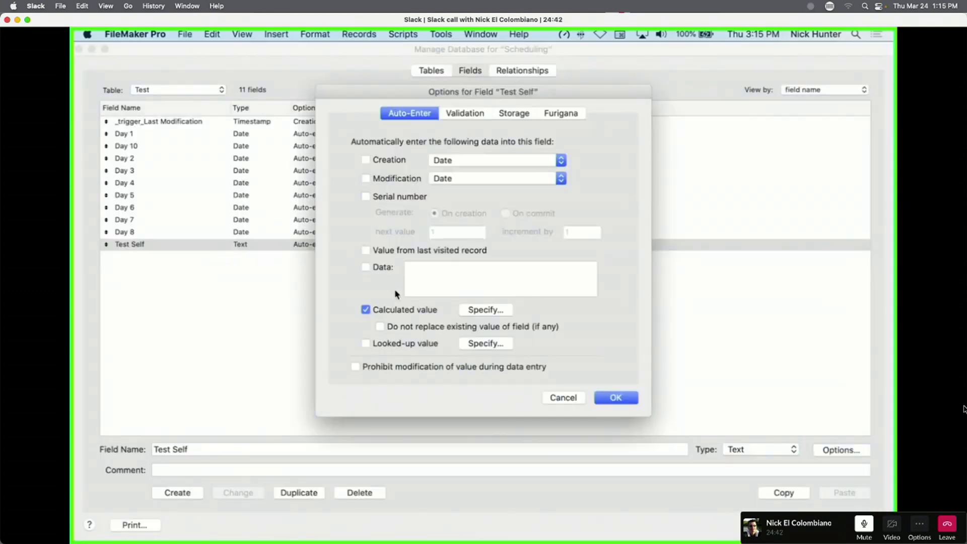
{"action": "left_click", "coordinate": [490, 311]}
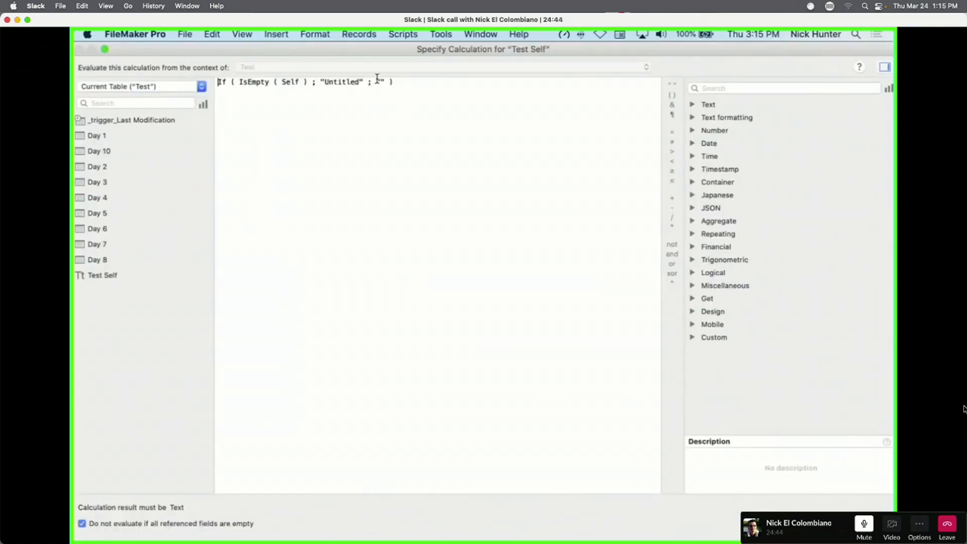
{"action": "left_click_drag", "start_coordinate": [378, 80], "coordinate": [385, 80]}
{"action": "type", "text": "Self"}
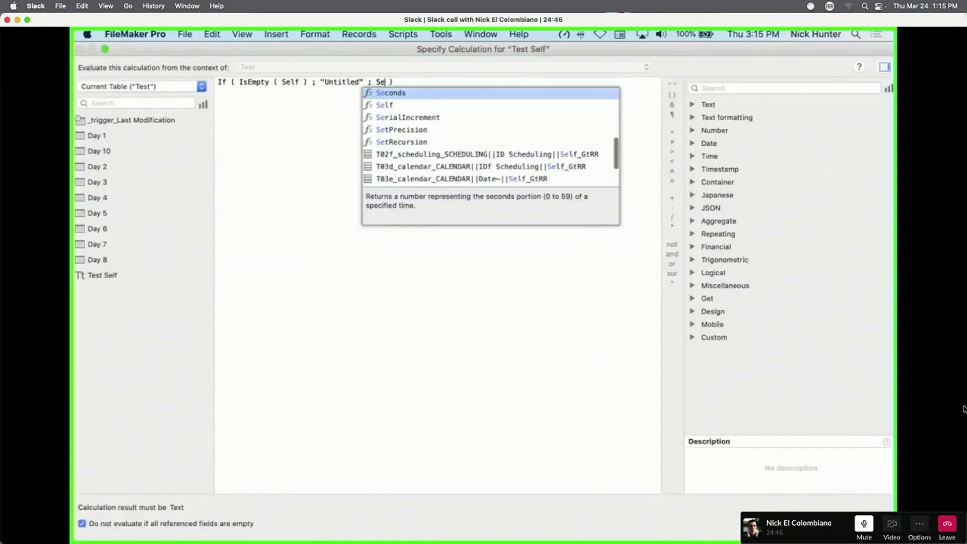
{"action": "key", "text": "Escape"}
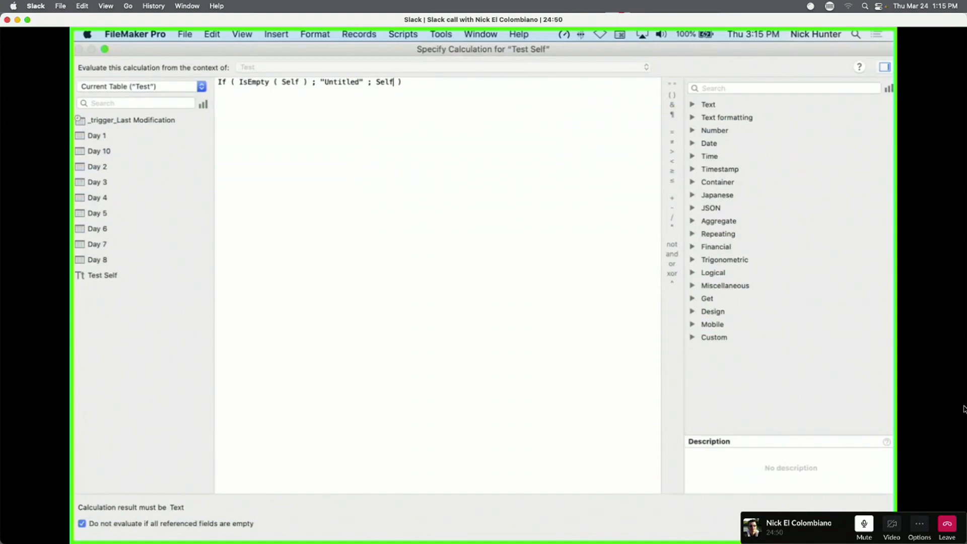
Try The Field inside IsEmpty, restore Self, and close Manage Database.
{"action": "double_click", "coordinate": [288, 82]}
{"action": "type", "text": "The Filed"}
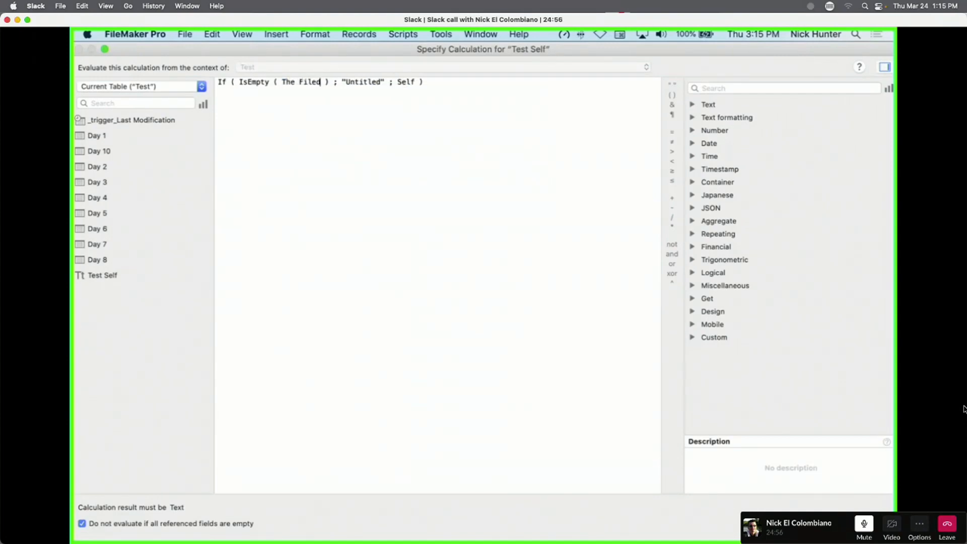
{"action": "double_click", "coordinate": [309, 82]}
{"action": "type", "text": "Field"}
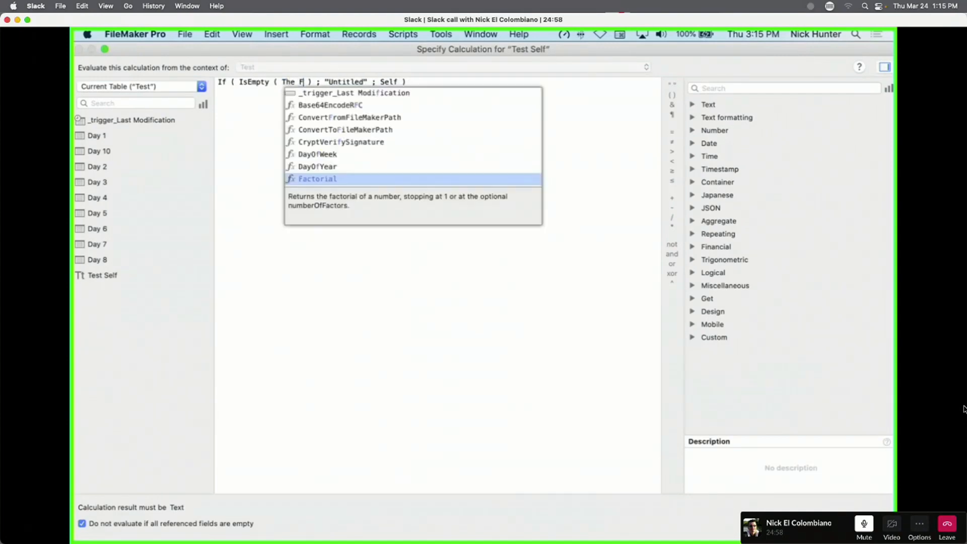
{"action": "left_click", "coordinate": [269, 101]}
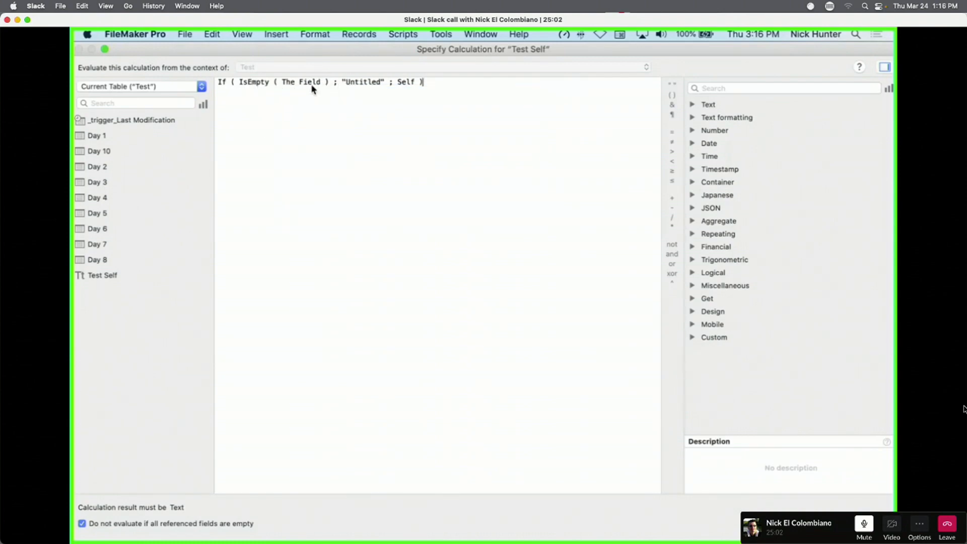
{"action": "left_click_drag", "start_coordinate": [282, 83], "coordinate": [314, 84]}
{"action": "type", "text": "Self"}
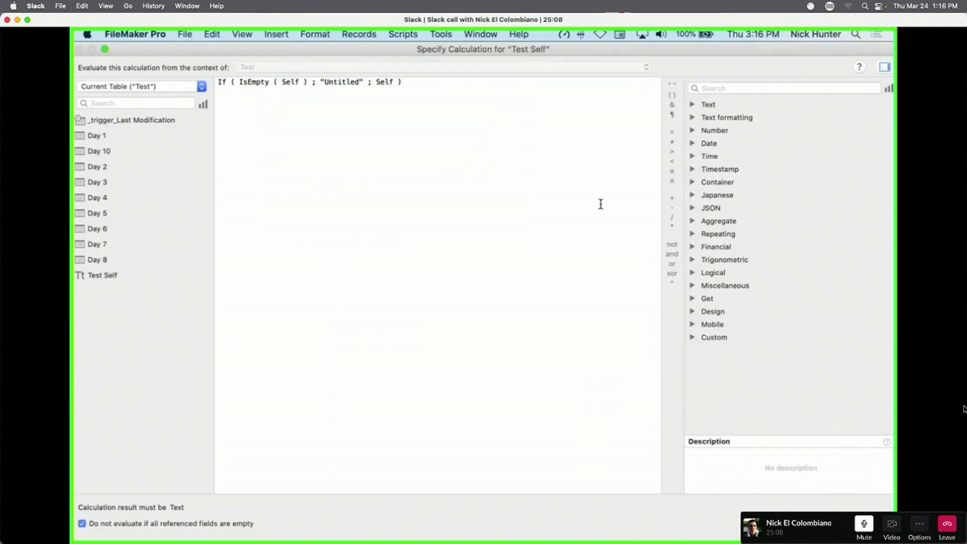
{"action": "left_click", "coordinate": [861, 524]}
{"action": "left_click", "coordinate": [626, 398]}
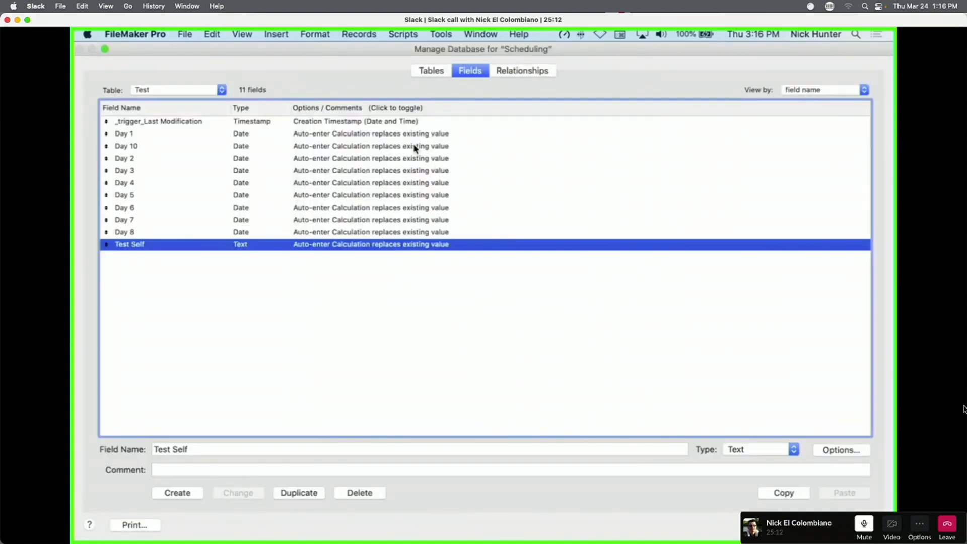
{"action": "key", "text": "Return"}
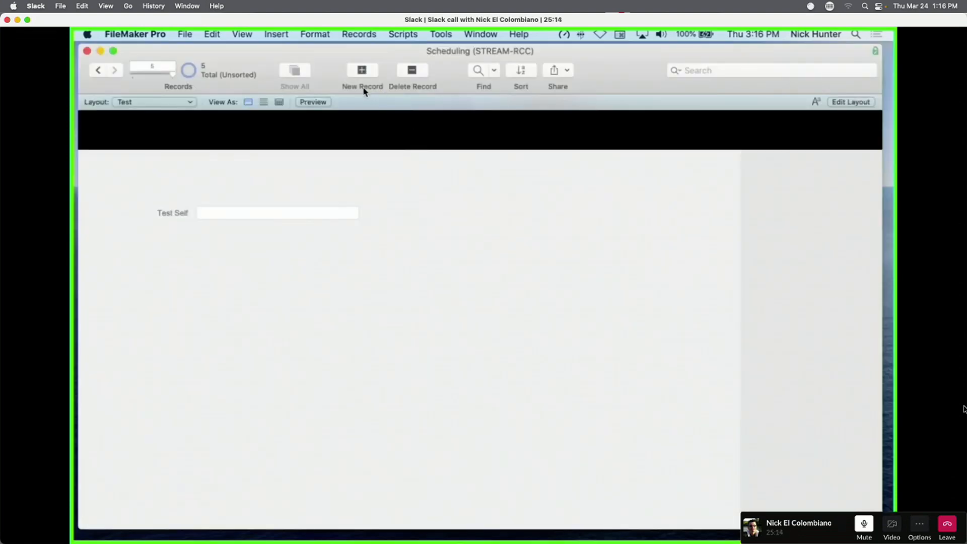
Add a new record and enter a person's name into Test Self.
{"action": "left_click", "coordinate": [361, 73]}
{"action": "triple_click", "coordinate": [235, 212]}
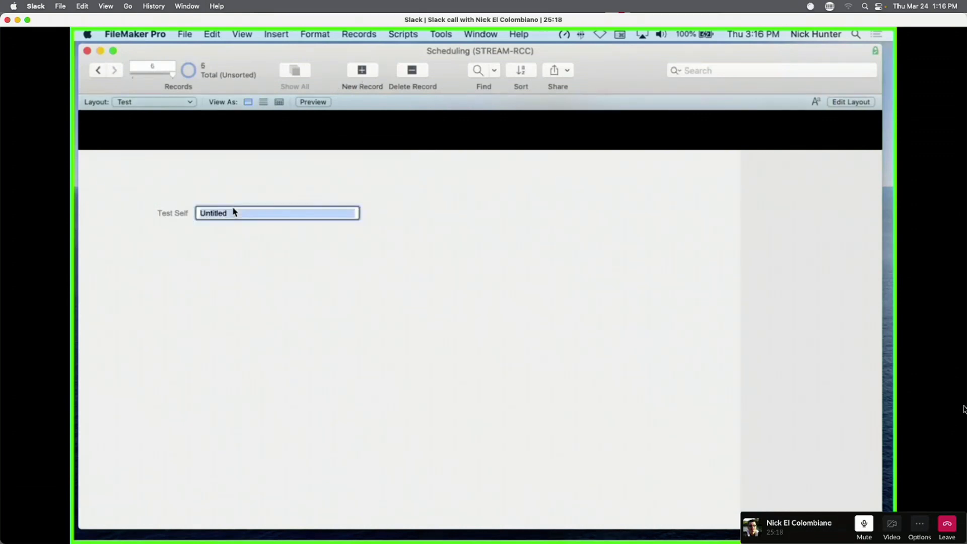
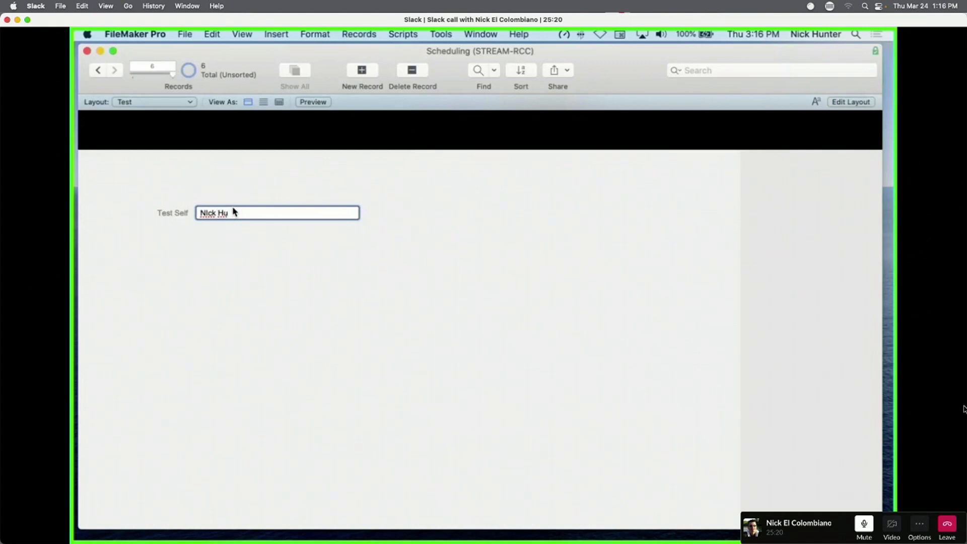
{"action": "left_click", "coordinate": [322, 312]}
Clear Test Self so it refills with Untitled, then open Manage Database.
{"action": "left_click", "coordinate": [274, 212]}
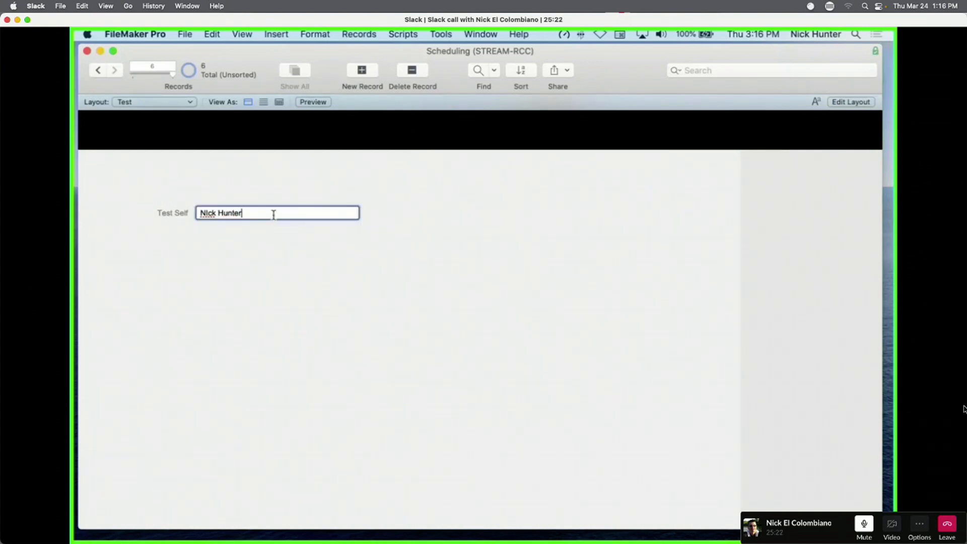
{"action": "key", "text": "super+a"}
{"action": "key", "text": "BackSpace"}
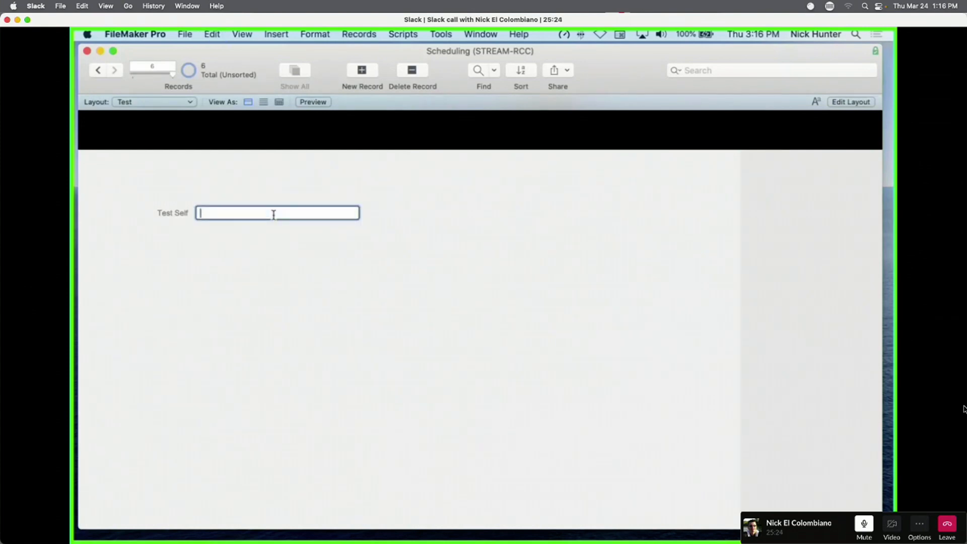
{"action": "left_click", "coordinate": [304, 260]}
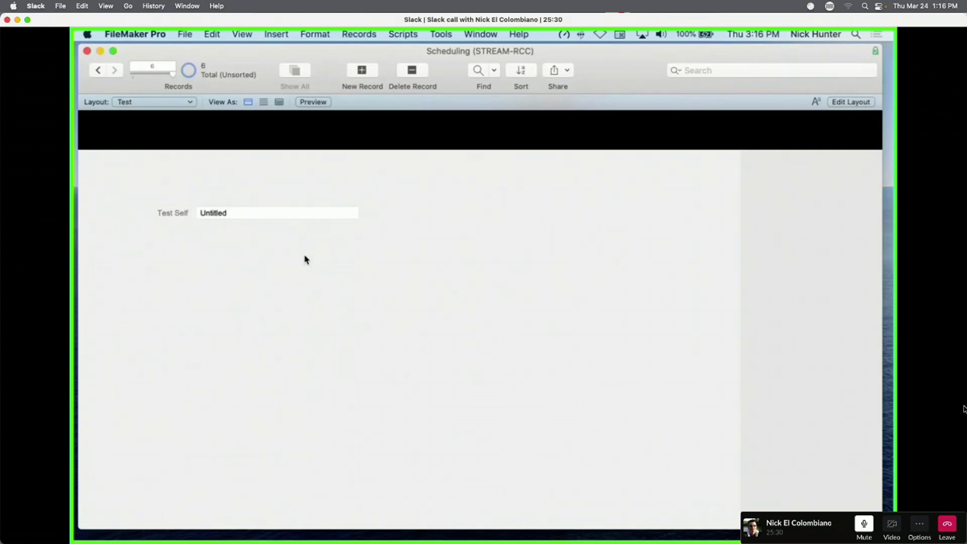
{"action": "key", "text": "super+shift+d"}
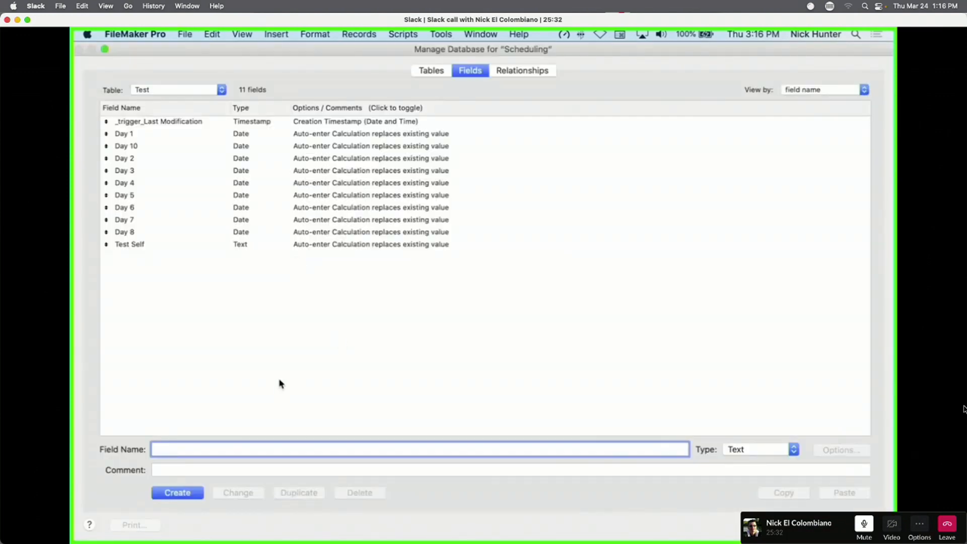
Add a field named Date and change its type to Date.
{"action": "type", "text": "Date"}
{"action": "key", "text": "Return"}
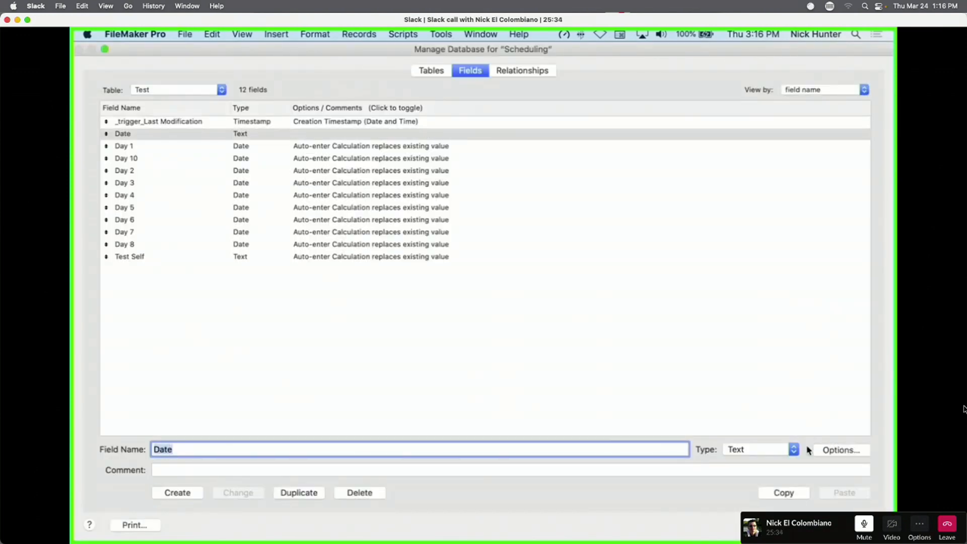
{"action": "left_click", "coordinate": [805, 450]}
{"action": "left_click", "coordinate": [776, 474]}
{"action": "left_click", "coordinate": [260, 492]}
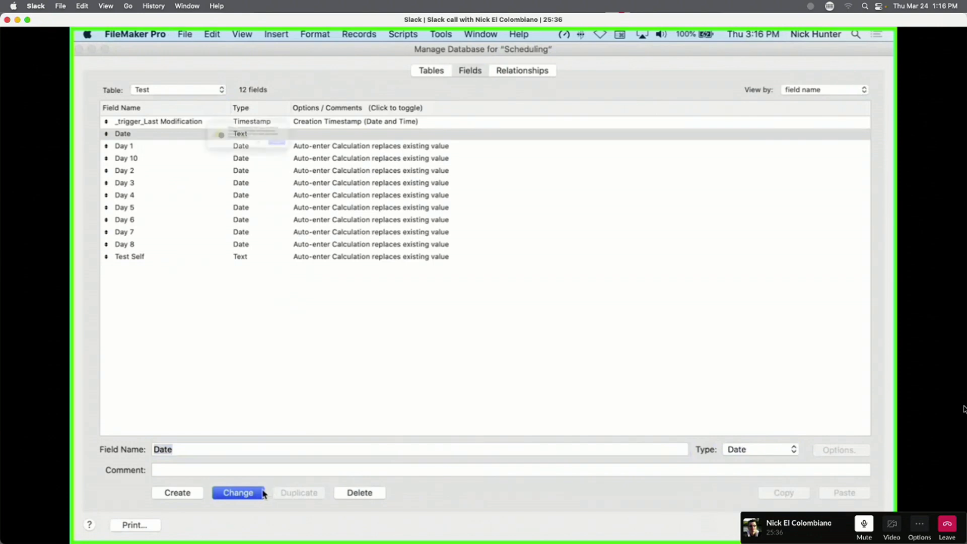
{"action": "left_click", "coordinate": [303, 165]}
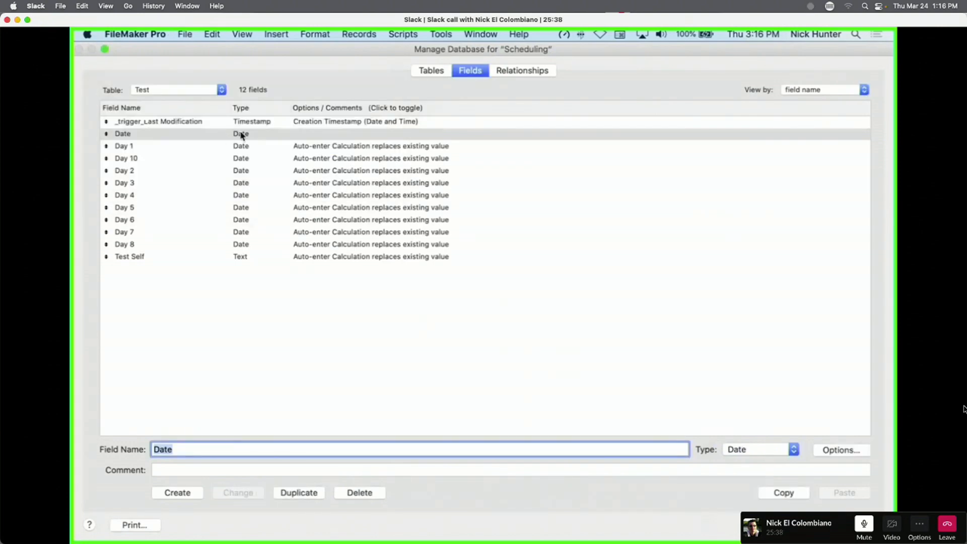
View Test Self's auto-enter calculation, then open the Date field's auto-enter calculation.
{"action": "double_click", "coordinate": [322, 257]}
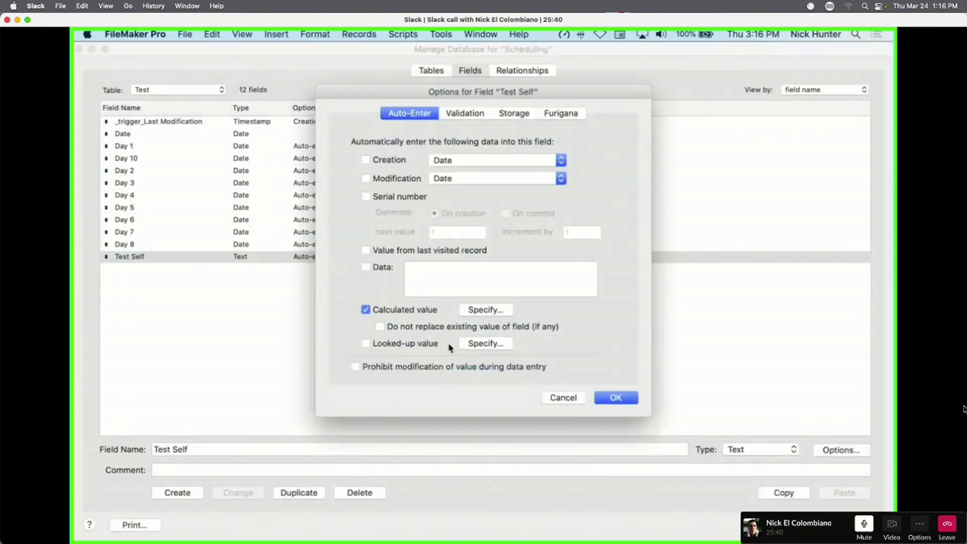
{"action": "left_click", "coordinate": [497, 310]}
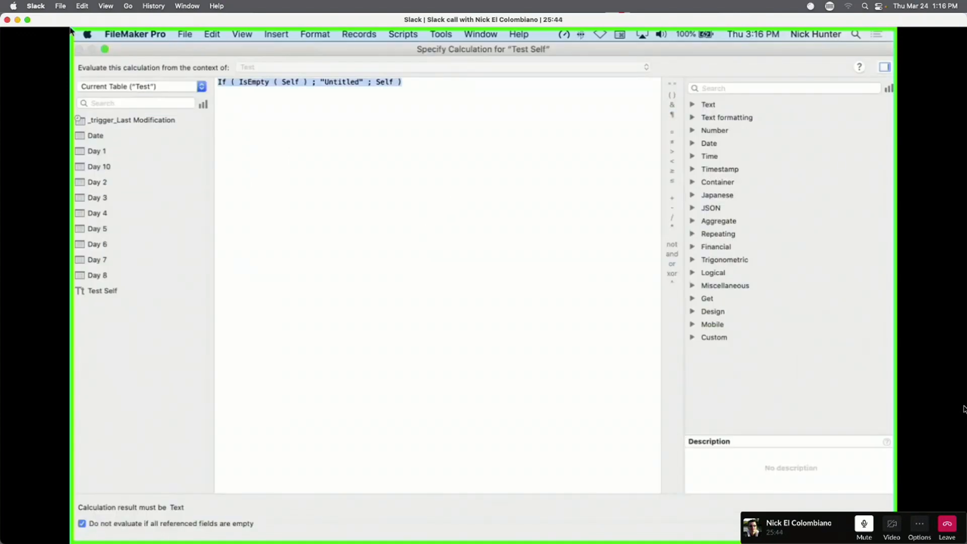
{"action": "key", "text": "Escape"}
{"action": "key", "text": "Escape"}
{"action": "double_click", "coordinate": [218, 134]}
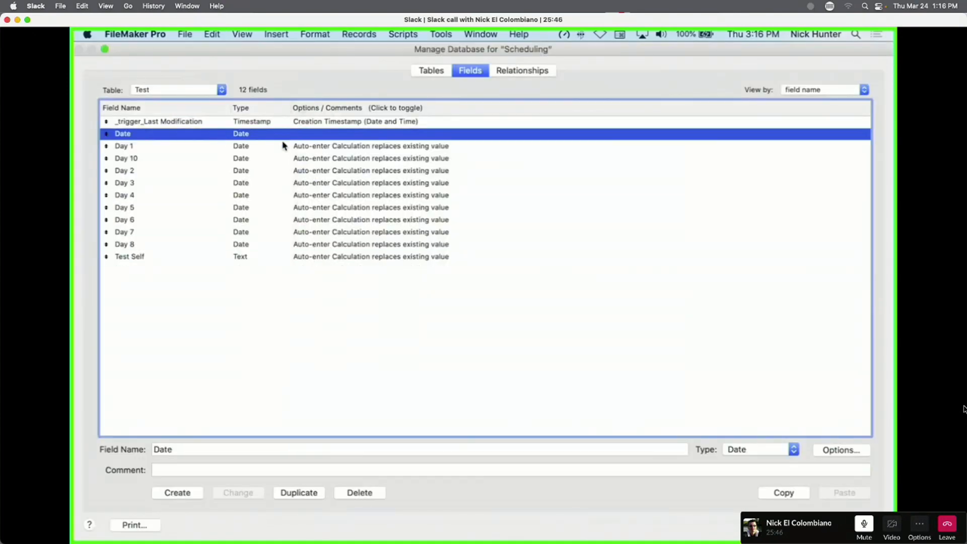
{"action": "left_click", "coordinate": [486, 309]}
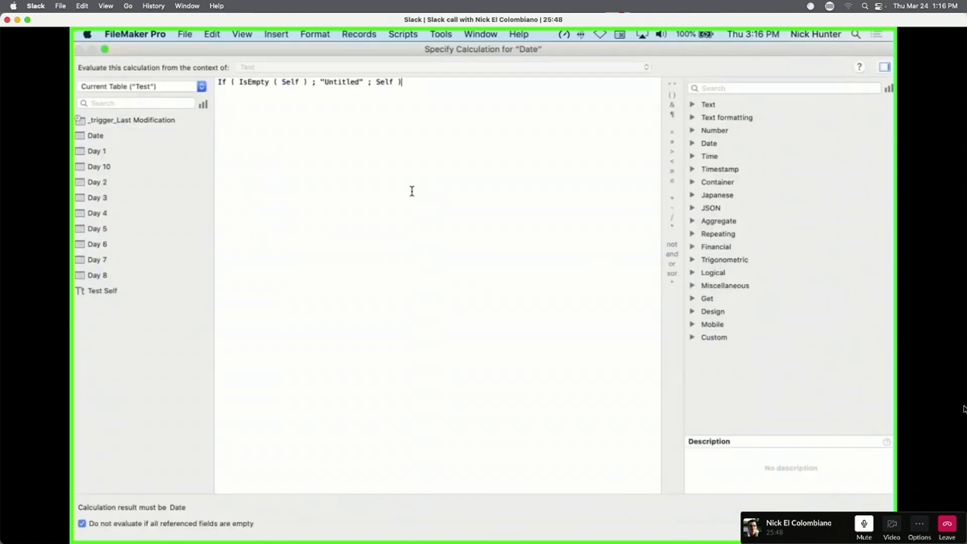
Replace "Untitled" with Get ( CurrentDate ) in the Date field's auto-enter calculation.
{"action": "double_click", "coordinate": [320, 81]}
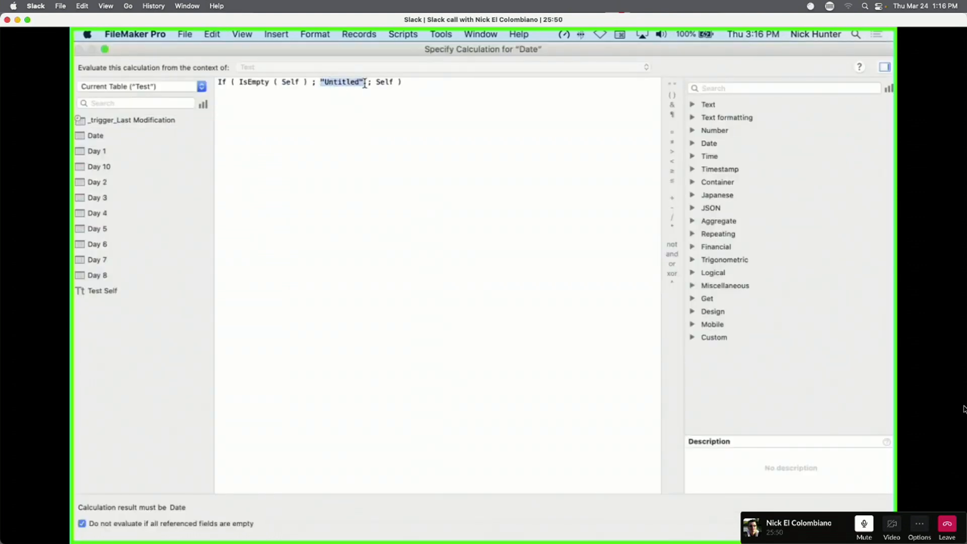
{"action": "type", "text": "Get"}
{"action": "key", "text": "Return"}
{"action": "type", "text": "curre"}
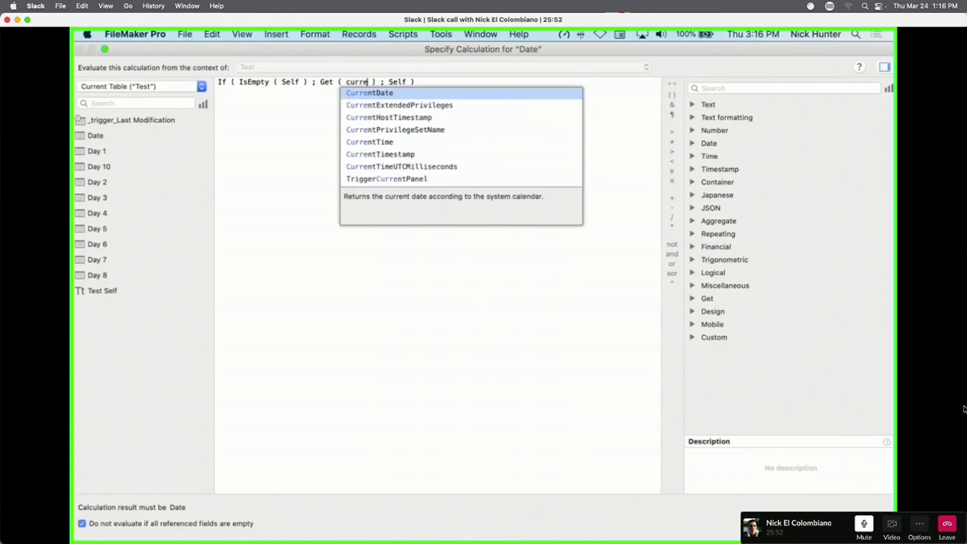
{"action": "key", "text": "Return"}
{"action": "key", "text": "KP_Enter"}
Review the Date formula, uncheck 'Do not replace existing value', and save the database definitions.
{"action": "left_click", "coordinate": [500, 308]}
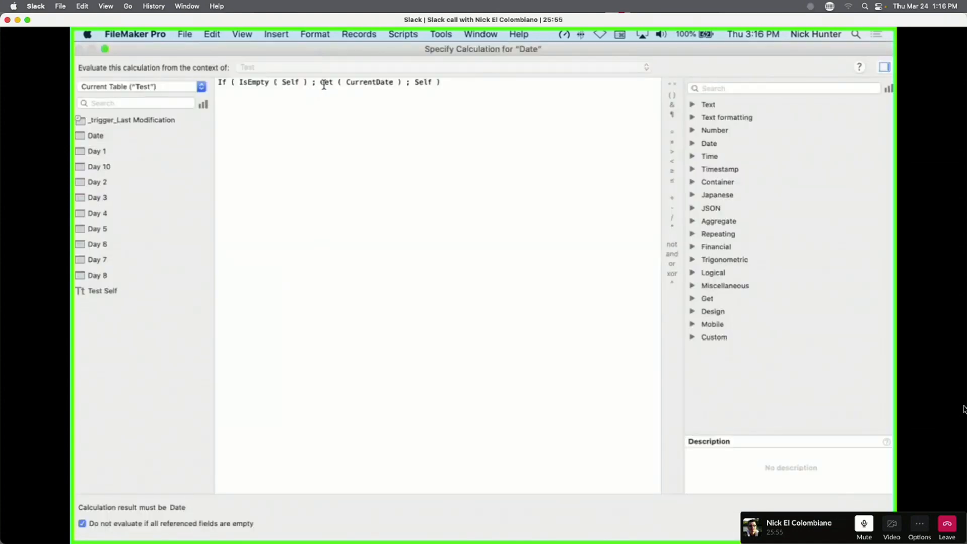
{"action": "left_click_drag", "start_coordinate": [320, 82], "coordinate": [402, 82]}
{"action": "double_click", "coordinate": [285, 82]}
{"action": "left_click_drag", "start_coordinate": [320, 82], "coordinate": [399, 82]}
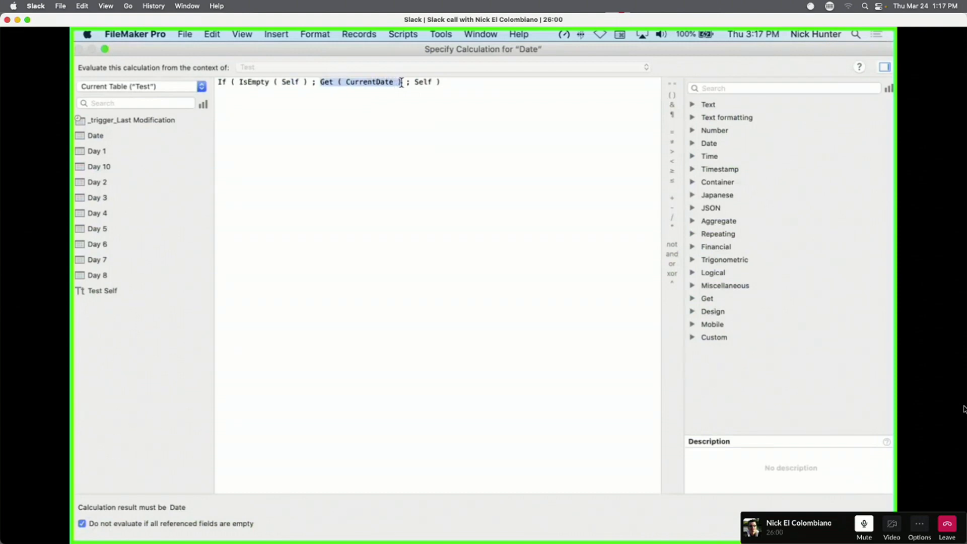
{"action": "double_click", "coordinate": [420, 86]}
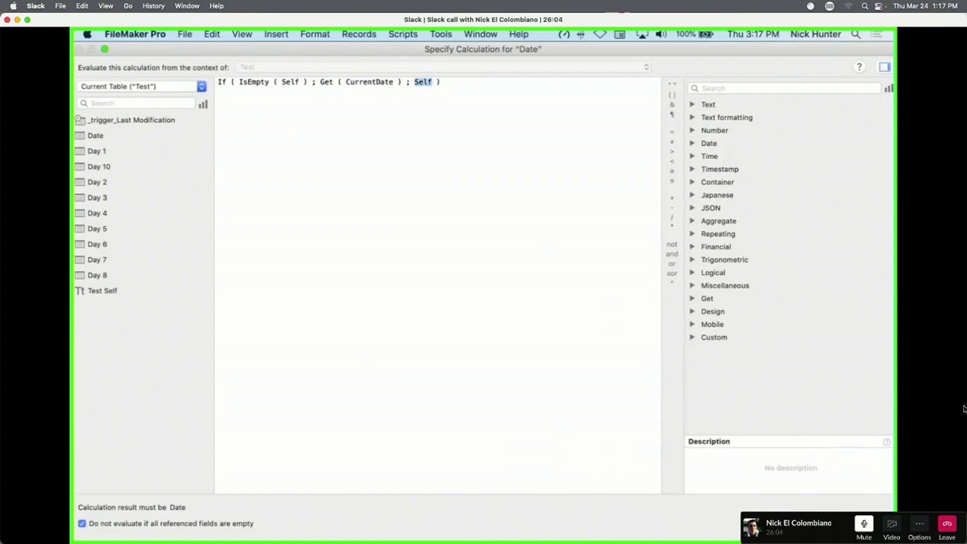
{"action": "key", "text": "Return"}
{"action": "left_click", "coordinate": [377, 326]}
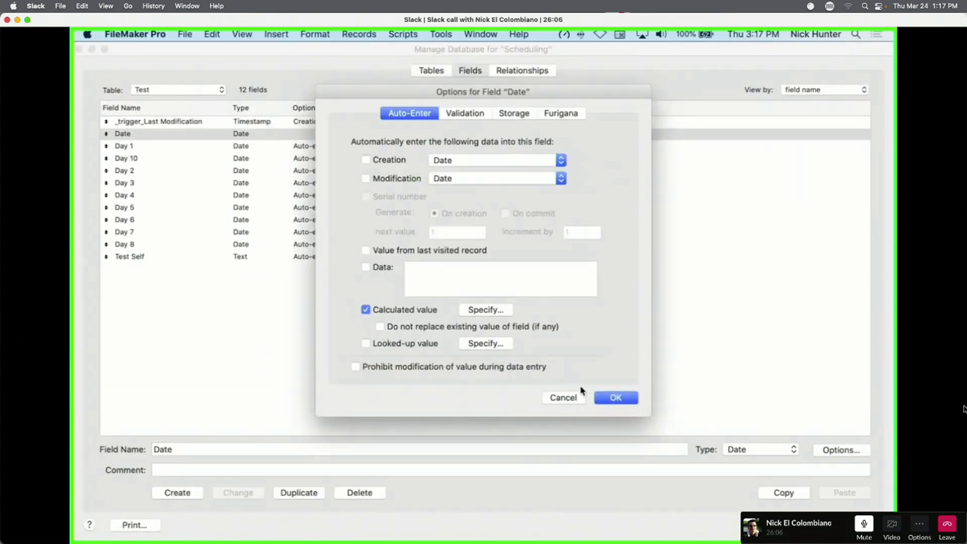
{"action": "left_click", "coordinate": [614, 401]}
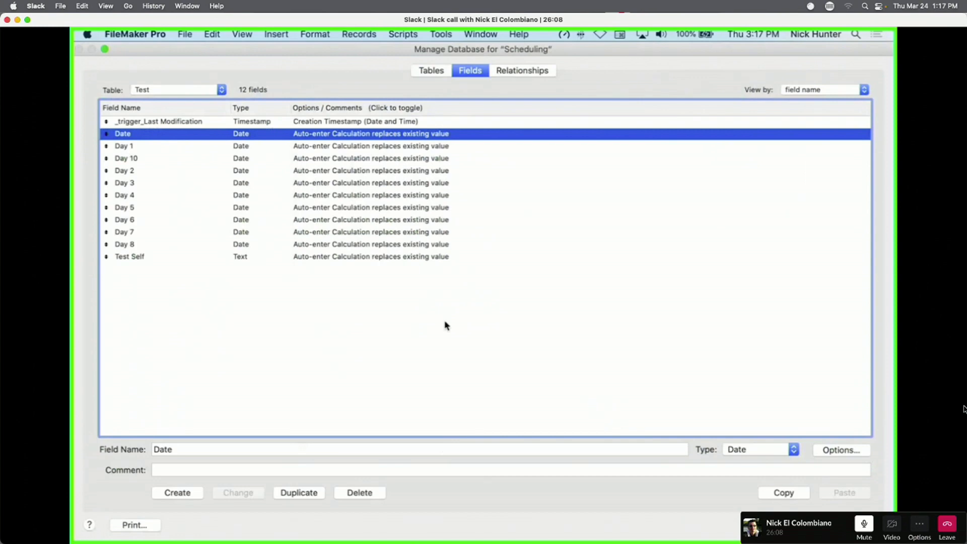
{"action": "key", "text": "Return"}
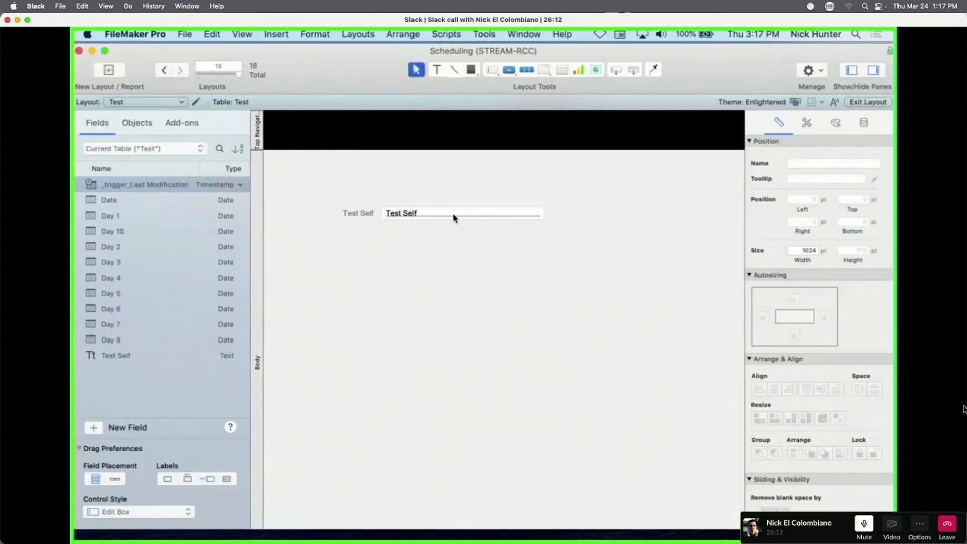
Duplicate Test Self just beneath it as the Date field, then return to Browse mode.
{"action": "left_click_drag", "start_coordinate": [454, 214], "coordinate": [459, 245]}
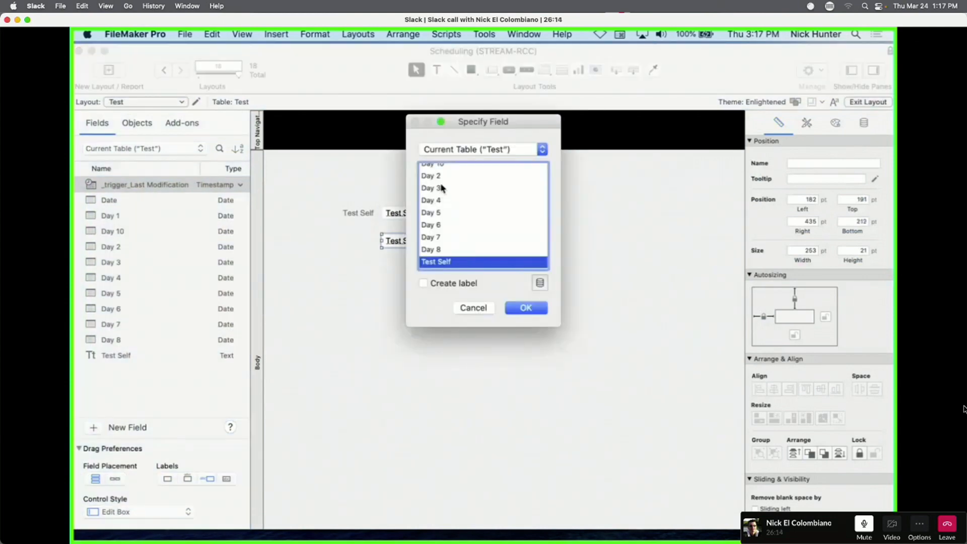
{"action": "scroll", "coordinate": [439, 192], "scroll_direction": "up", "scroll_amount": 5}
{"action": "left_click", "coordinate": [443, 186]}
{"action": "key", "text": "Return"}
{"action": "left_click", "coordinate": [441, 301]}
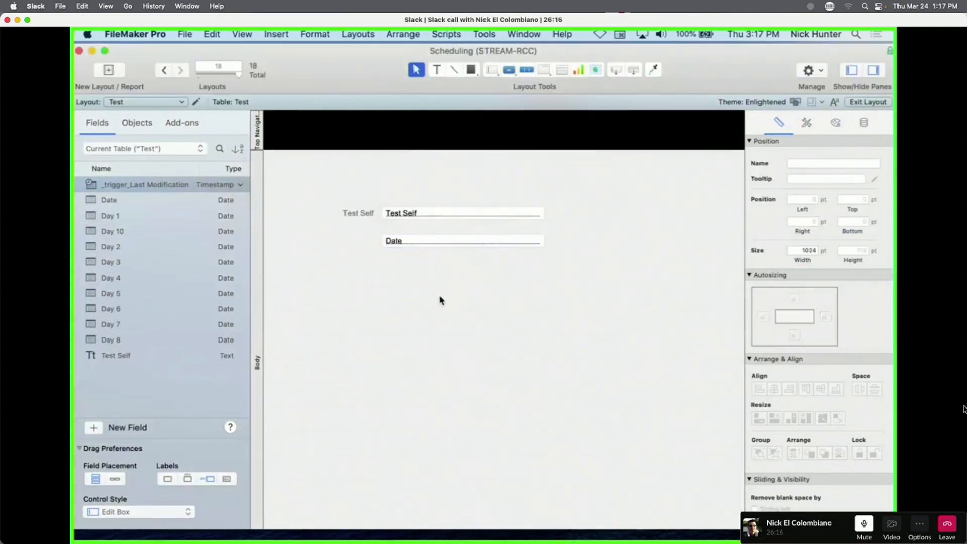
{"action": "key", "text": "super+b"}
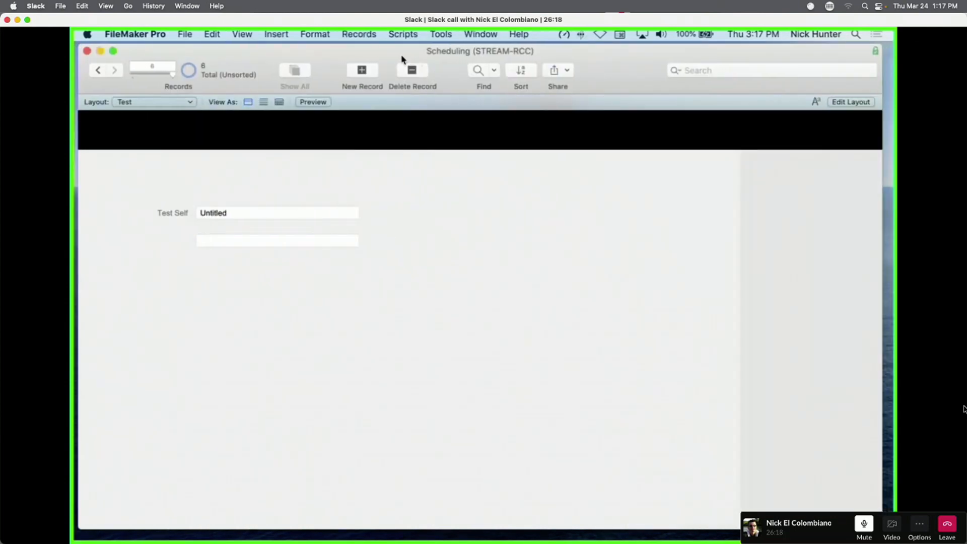
Create a new Test record and change its date to 12/24/2043.
{"action": "left_click", "coordinate": [361, 74]}
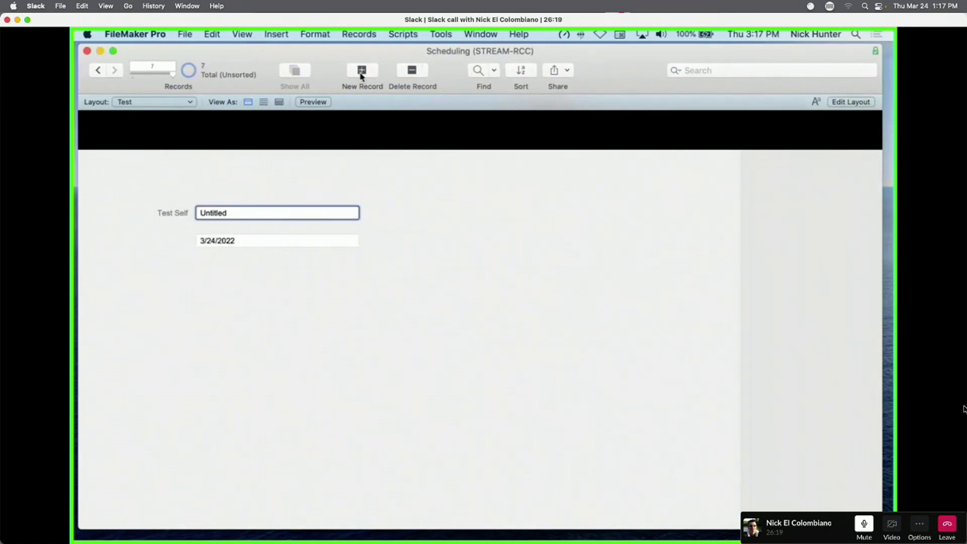
{"action": "left_click", "coordinate": [227, 240]}
{"action": "left_click_drag", "start_coordinate": [236, 240], "coordinate": [182, 234]}
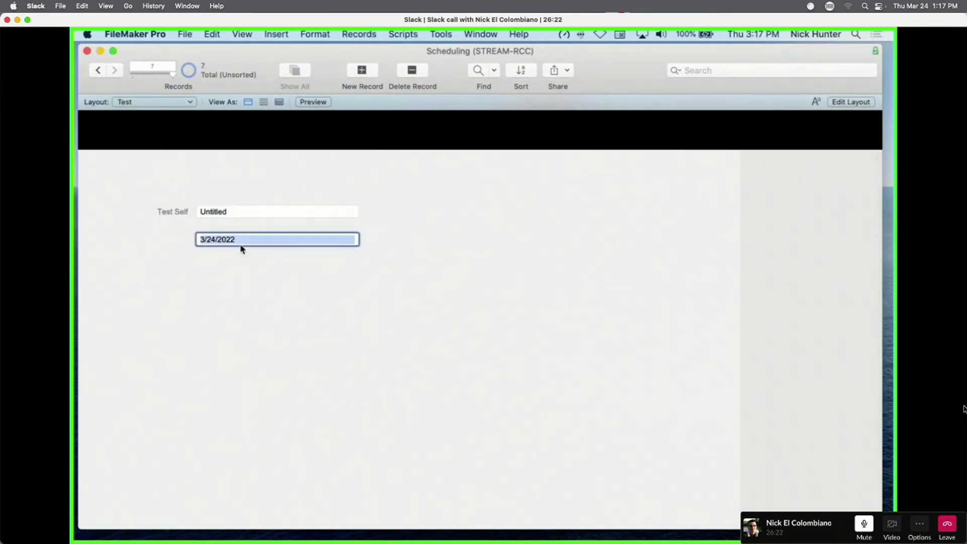
{"action": "left_click", "coordinate": [211, 241]}
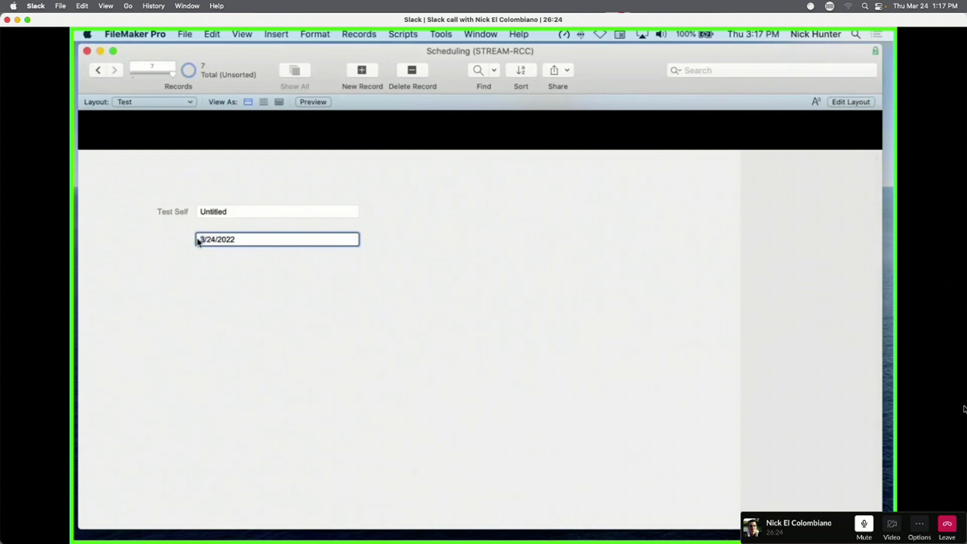
{"action": "type", "text": "12"}
{"action": "left_click", "coordinate": [225, 256]}
{"action": "left_click", "coordinate": [244, 240]}
{"action": "type", "text": "43"}
{"action": "left_click", "coordinate": [292, 280]}
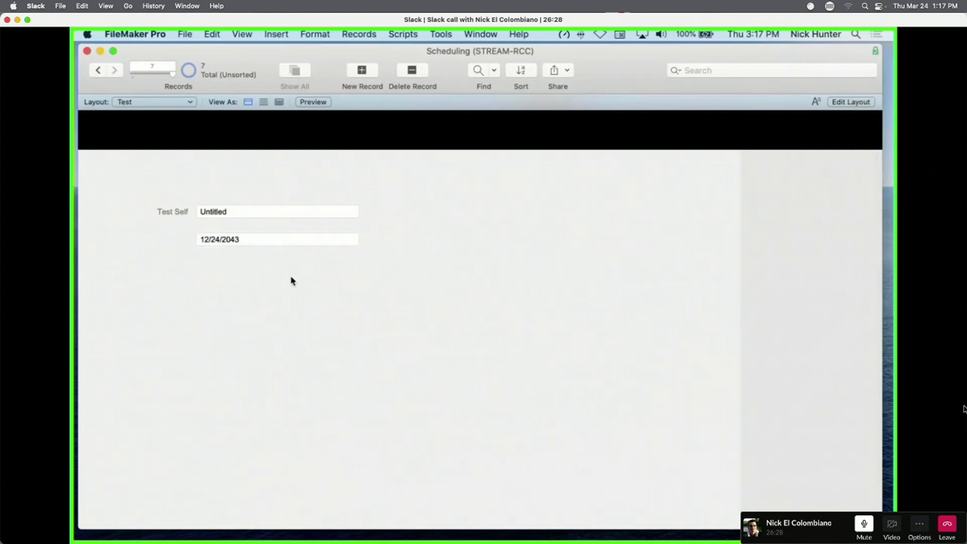
Clear the date to confirm it refills with 3/24/2022, then check the Date field in Layout mode.
{"action": "left_click", "coordinate": [266, 244]}
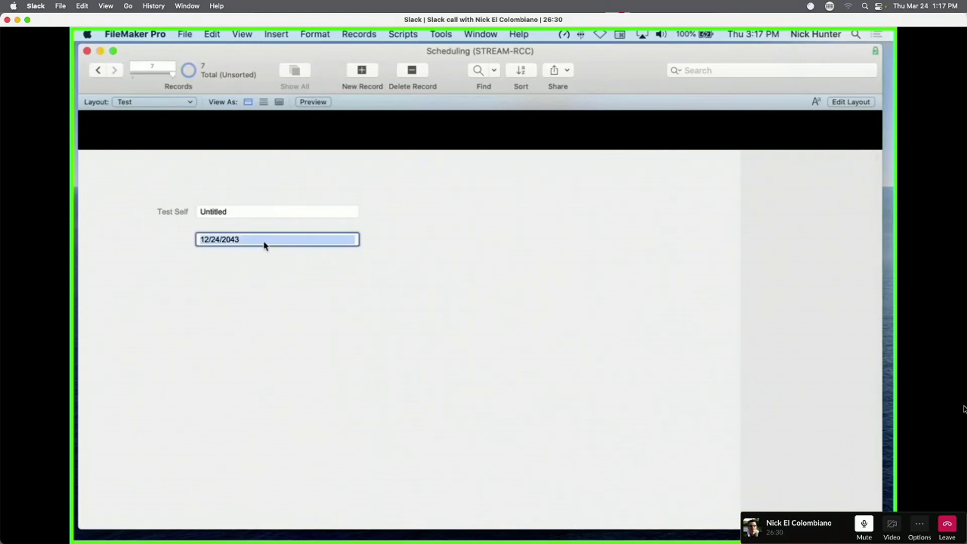
{"action": "key", "text": "BackSpace"}
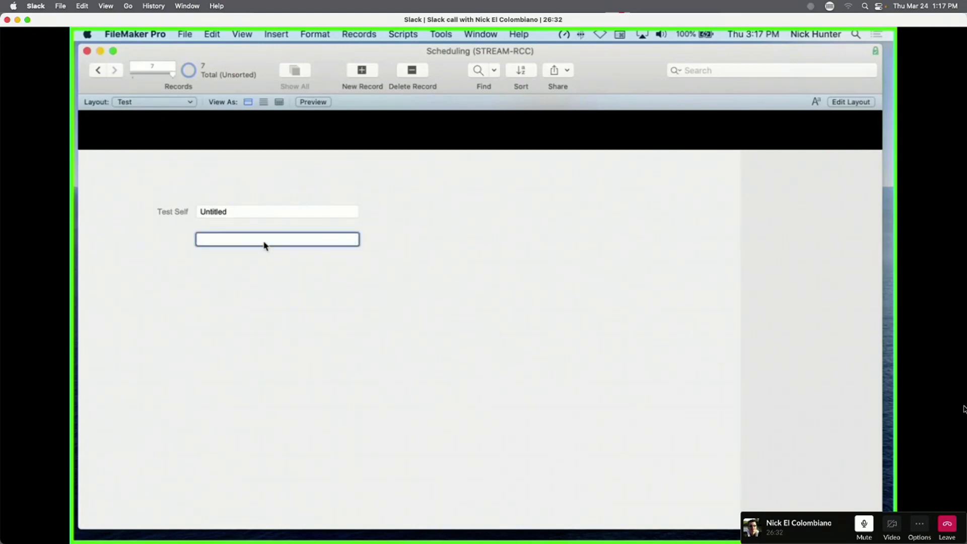
{"action": "left_click", "coordinate": [297, 296]}
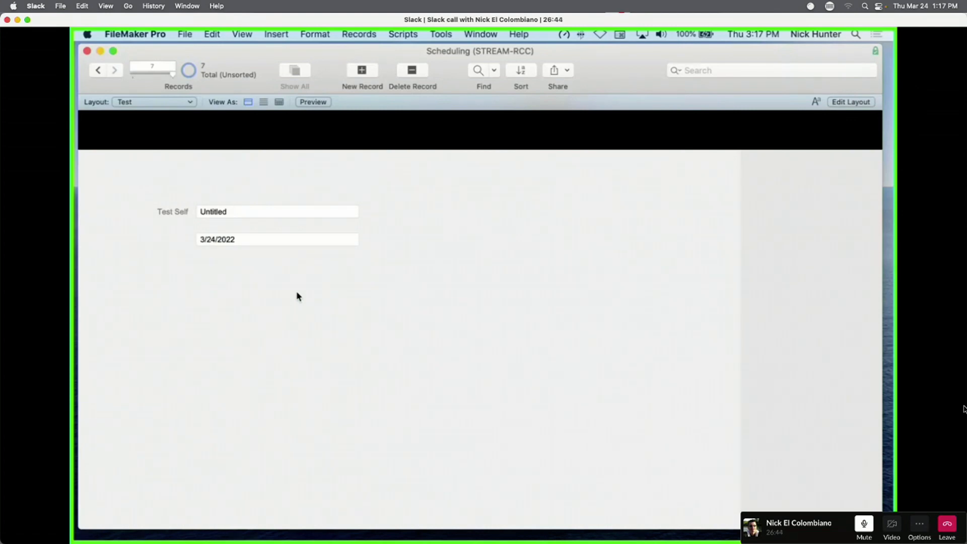
{"action": "key", "text": "super+l"}
{"action": "left_click", "coordinate": [402, 240]}
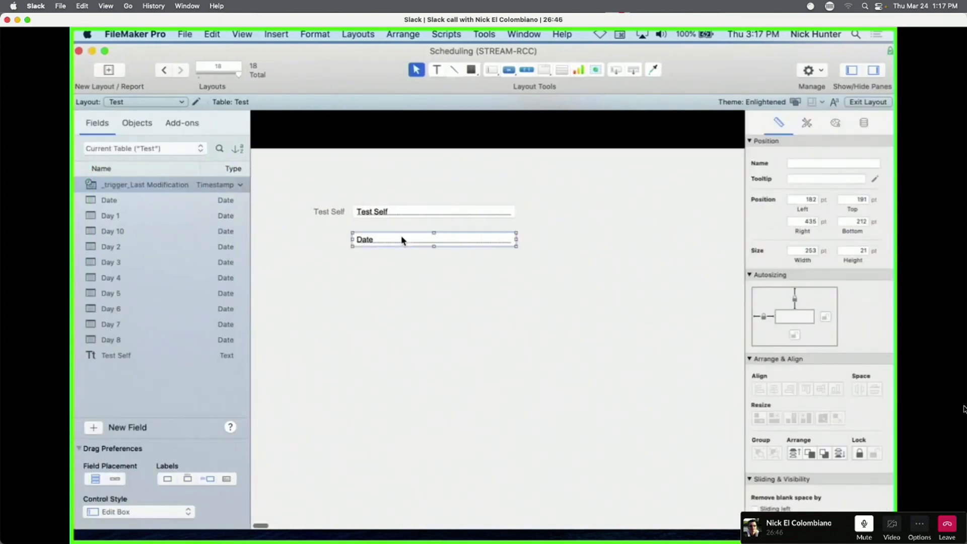
{"action": "key", "text": "super+b"}
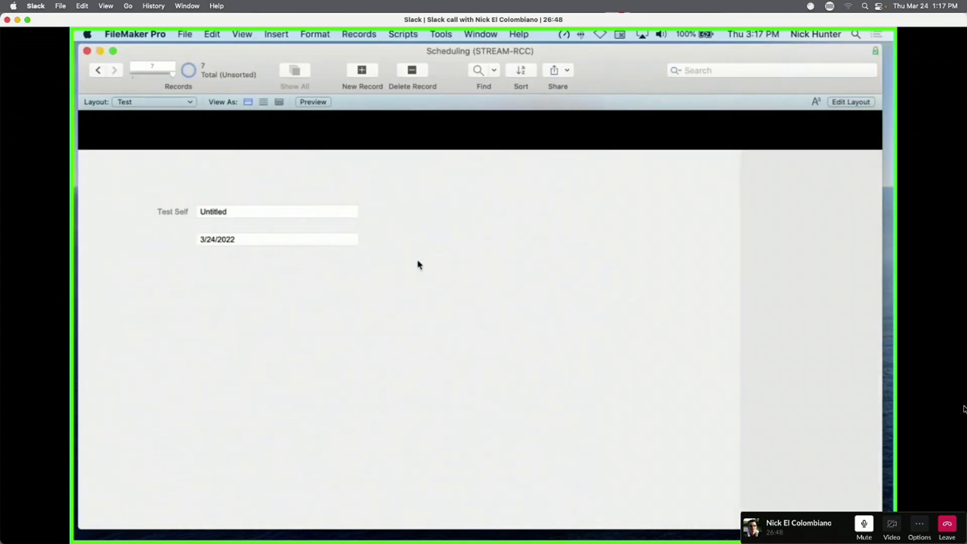
Walk through the Date formula's IsEmpty ( Self ), Get ( CurrentDate ) and Self parts without changes.
{"action": "key", "text": "super+shift+d"}
{"action": "double_click", "coordinate": [175, 138]}
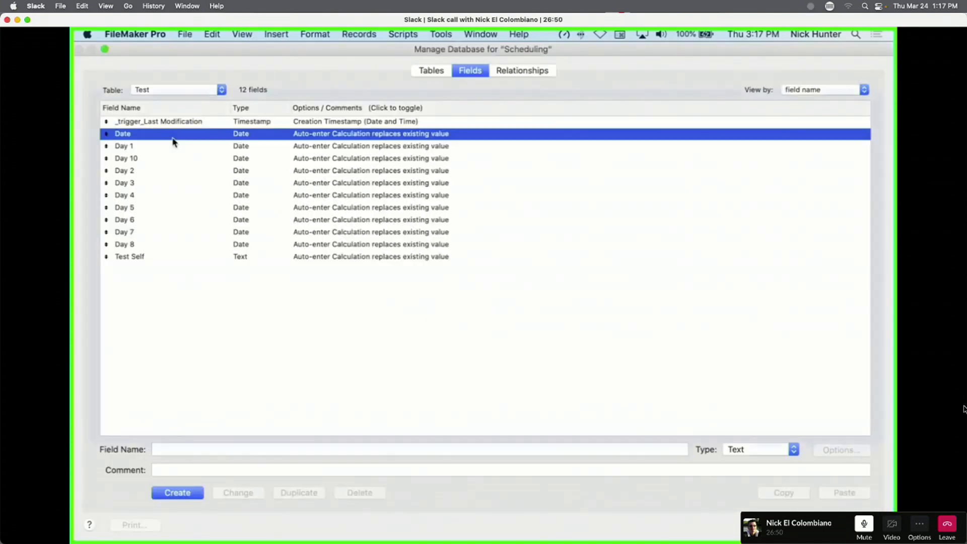
{"action": "left_click", "coordinate": [475, 311]}
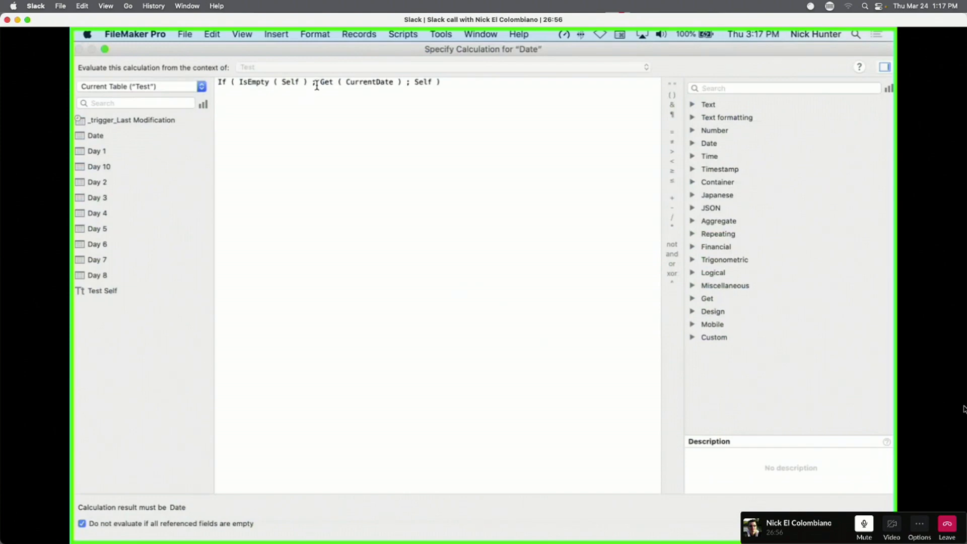
{"action": "left_click_drag", "start_coordinate": [308, 83], "coordinate": [72, 102]}
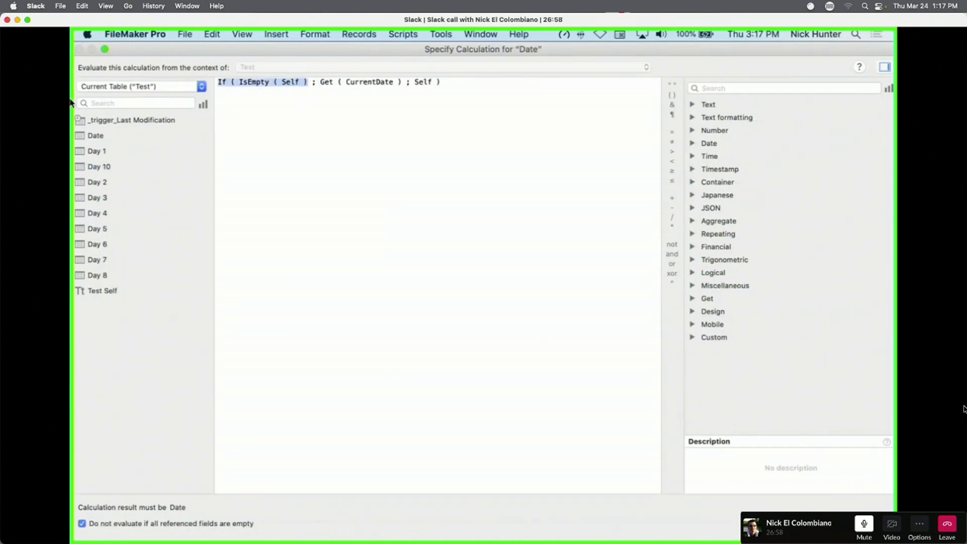
{"action": "left_click", "coordinate": [339, 85]}
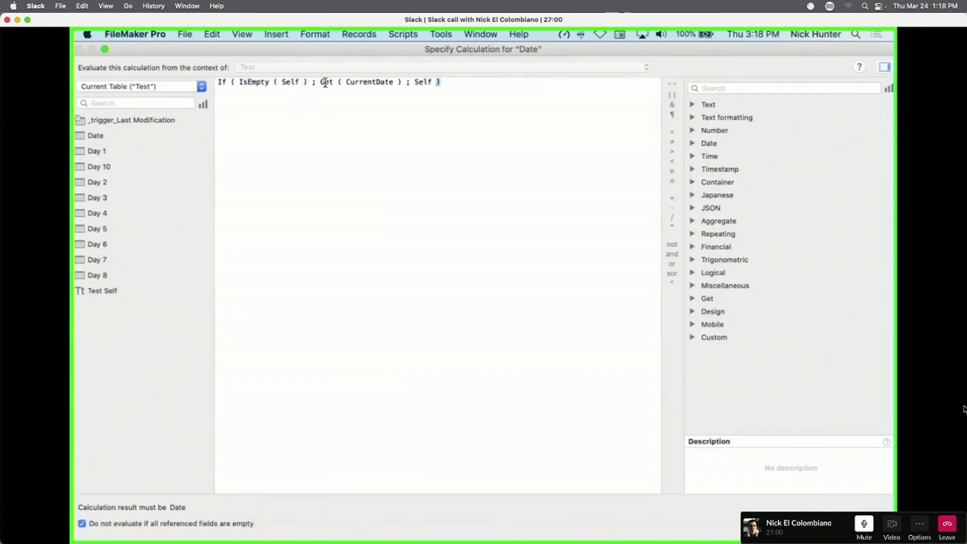
{"action": "left_click_drag", "start_coordinate": [310, 82], "coordinate": [239, 83]}
{"action": "left_click", "coordinate": [285, 83]}
{"action": "left_click_drag", "start_coordinate": [323, 83], "coordinate": [411, 83]}
{"action": "left_click", "coordinate": [413, 83]}
{"action": "double_click", "coordinate": [422, 82]}
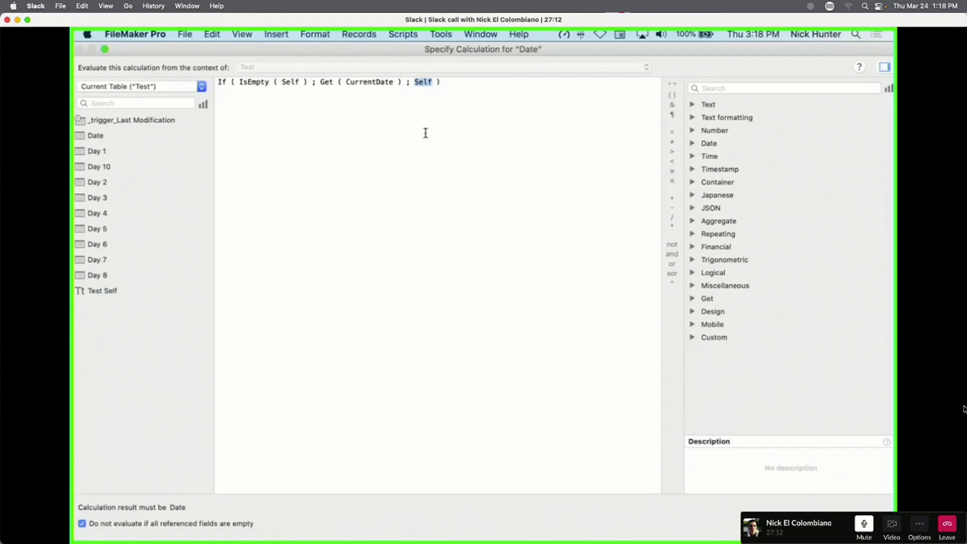
{"action": "key", "text": "Escape"}
{"action": "key", "text": "Escape"}
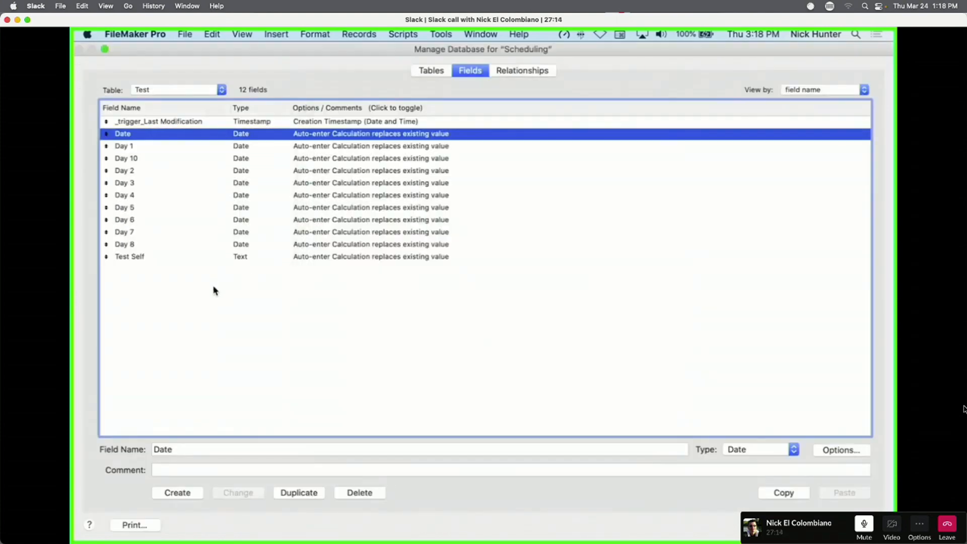
Cancel the Date options and open the Test Self field's auto-enter calculation.
{"action": "left_click", "coordinate": [214, 290]}
{"action": "double_click", "coordinate": [214, 258]}
{"action": "left_click", "coordinate": [486, 310]}
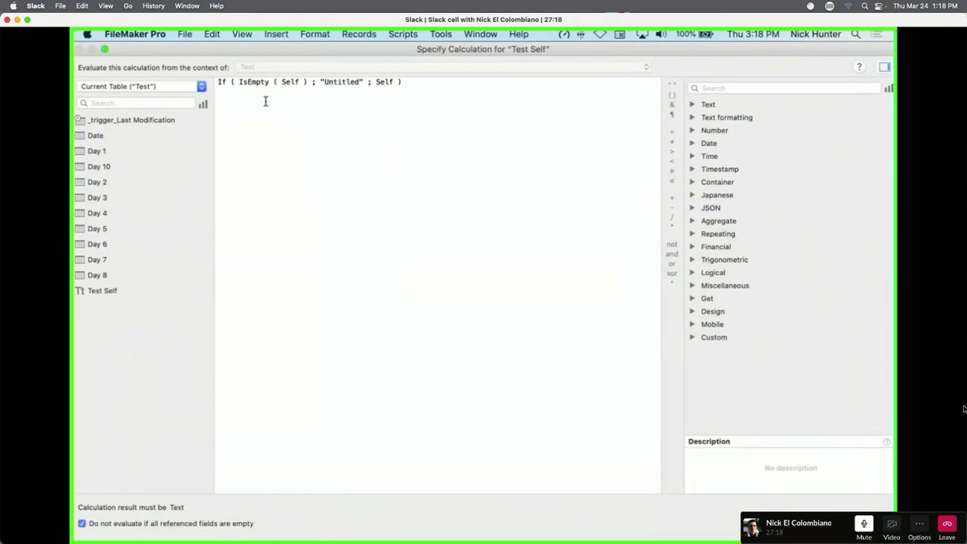
{"action": "left_click_drag", "start_coordinate": [314, 116], "coordinate": [248, 75]}
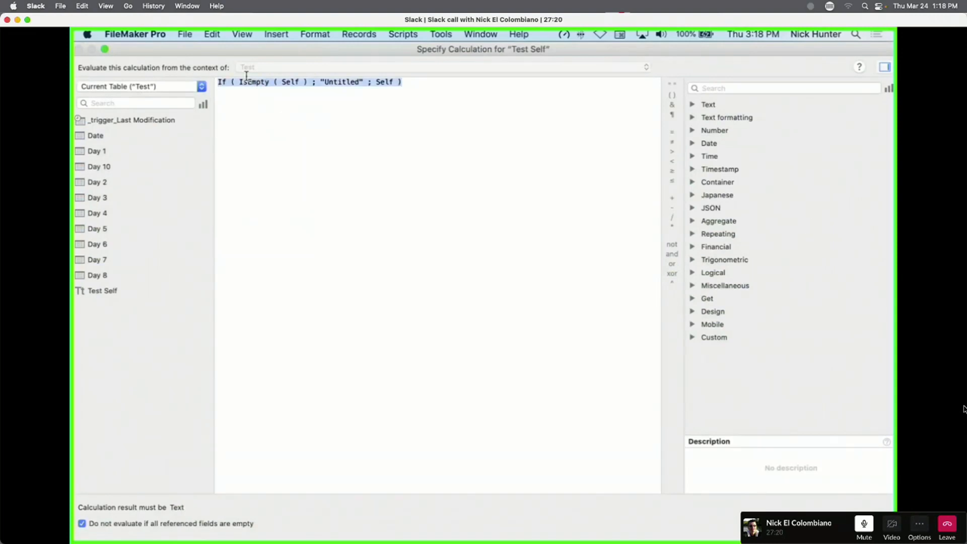
{"action": "left_click", "coordinate": [277, 94]}
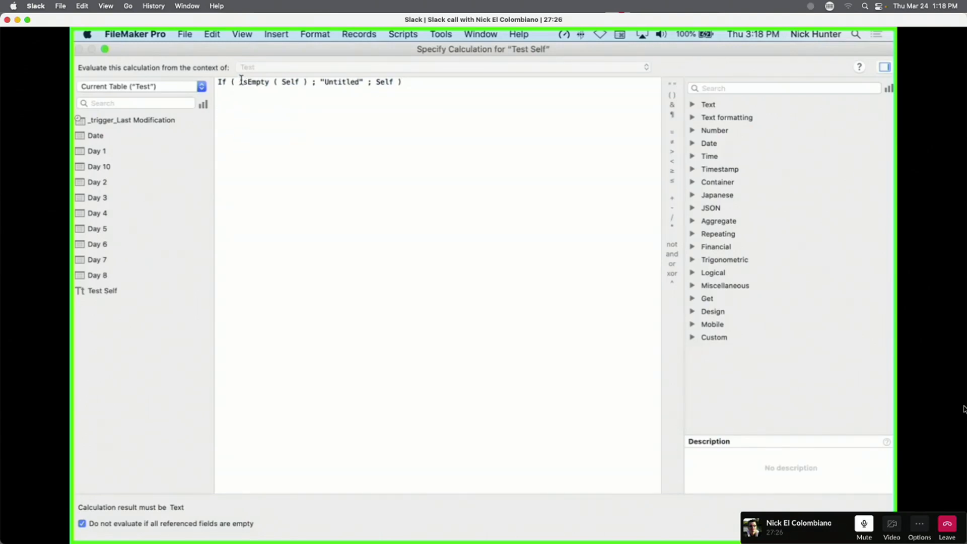
Rewrite the Test Self formula as IsEmpty ( Self ) = "Untitled" and accept it.
{"action": "left_click_drag", "start_coordinate": [242, 81], "coordinate": [239, 70]}
{"action": "type", "text": "I"}
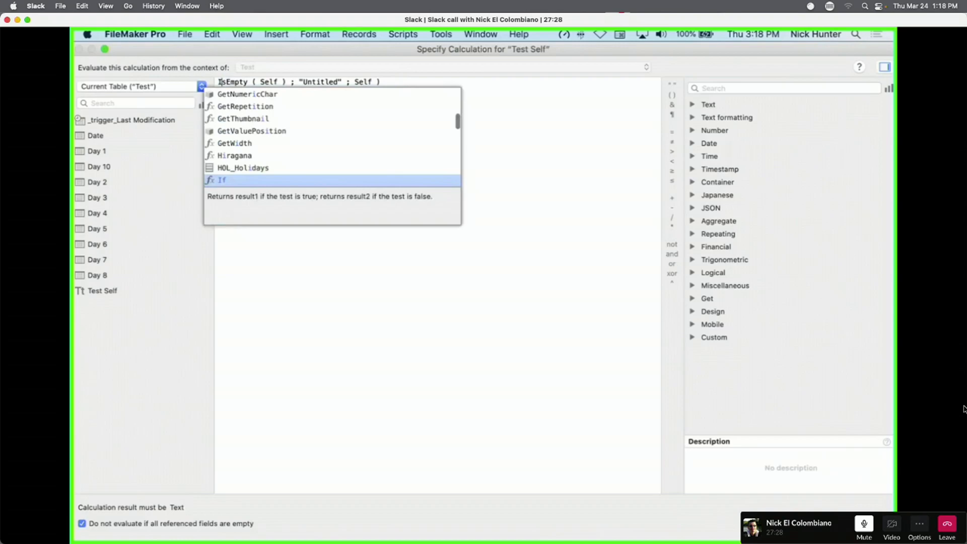
{"action": "left_click", "coordinate": [547, 183]}
{"action": "left_click_drag", "start_coordinate": [285, 82], "coordinate": [309, 93]}
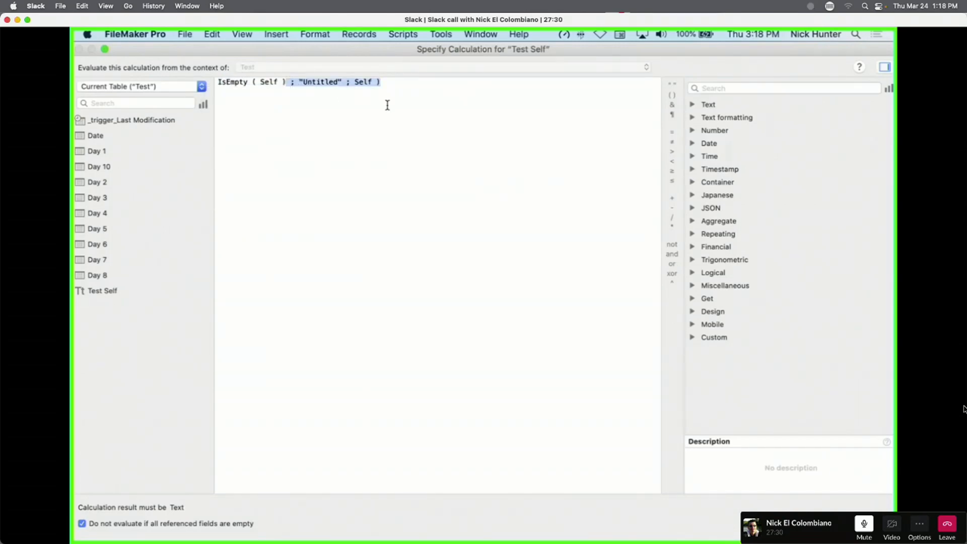
{"action": "key", "text": "BackSpace"}
{"action": "type", "text": "= "}
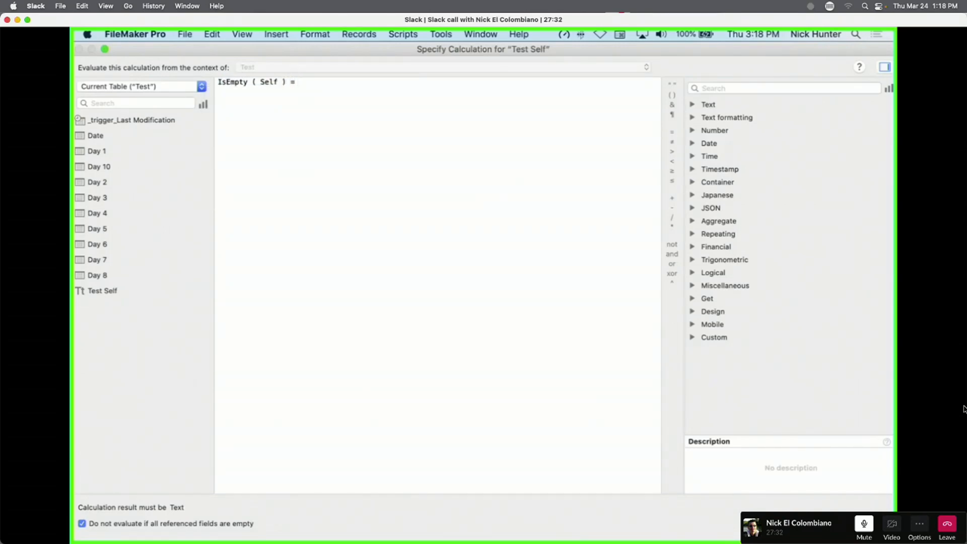
{"action": "type", "text": "\"Uni"}
{"action": "key", "text": "super+a"}
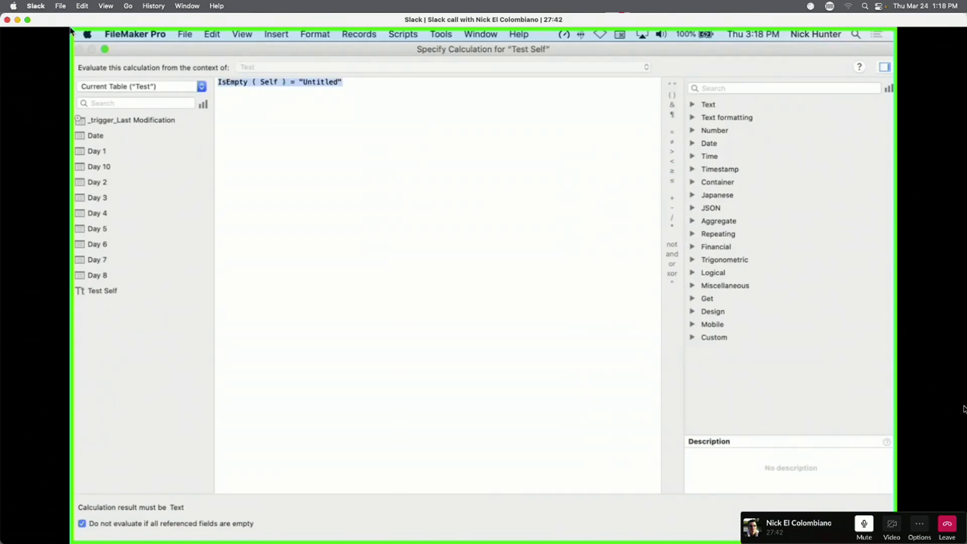
{"action": "left_click", "coordinate": [234, 91]}
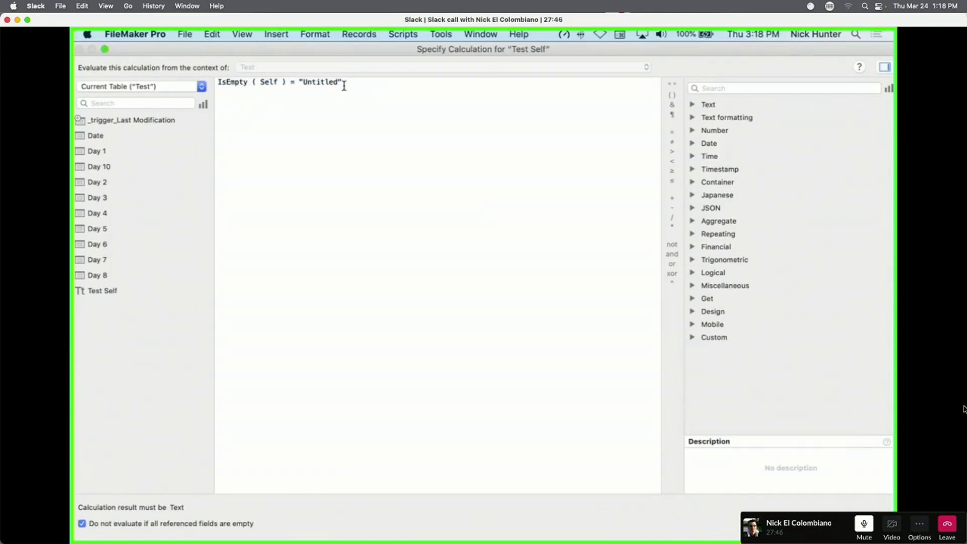
{"action": "left_click", "coordinate": [864, 525]}
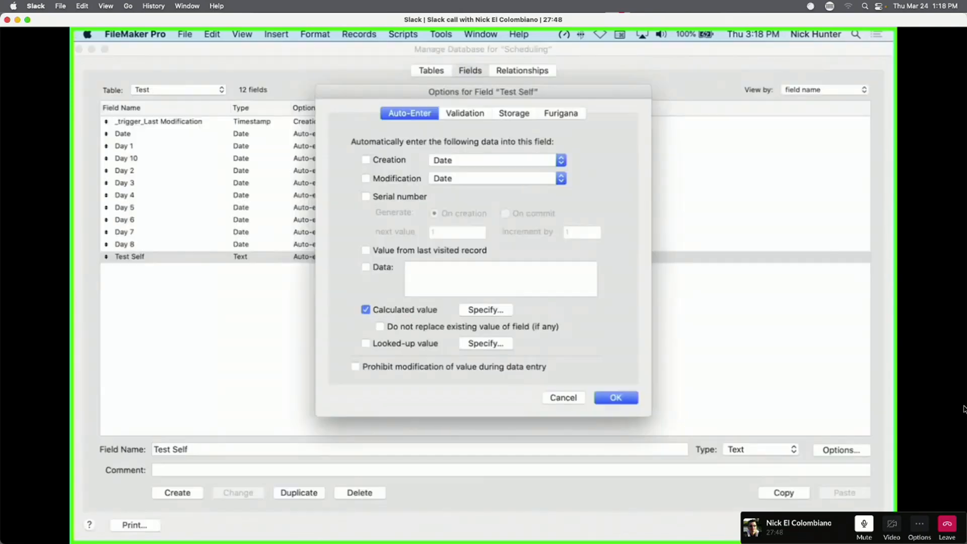
Recheck the revised Test Self calculation, then close Field Options and Manage Database.
{"action": "left_click", "coordinate": [486, 309]}
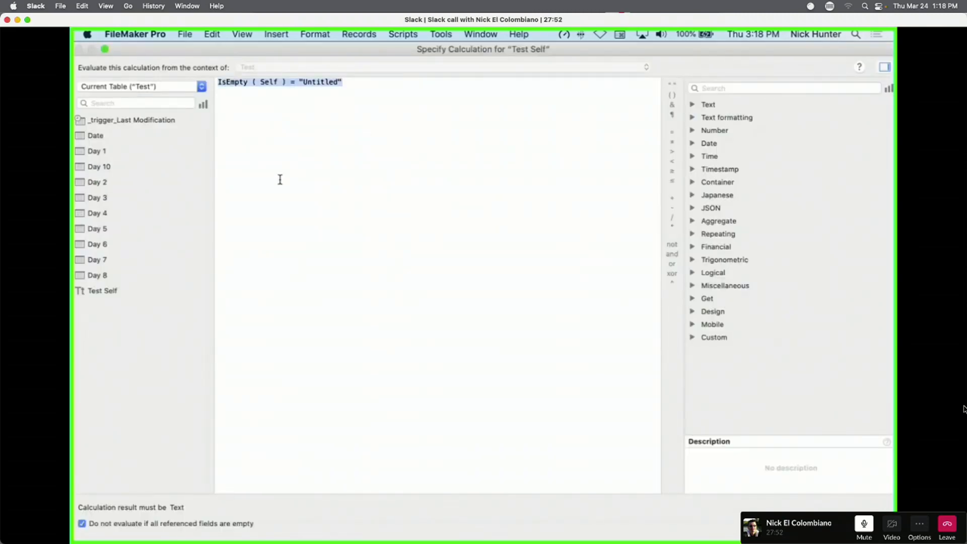
{"action": "left_click", "coordinate": [388, 220]}
{"action": "key", "text": "Escape"}
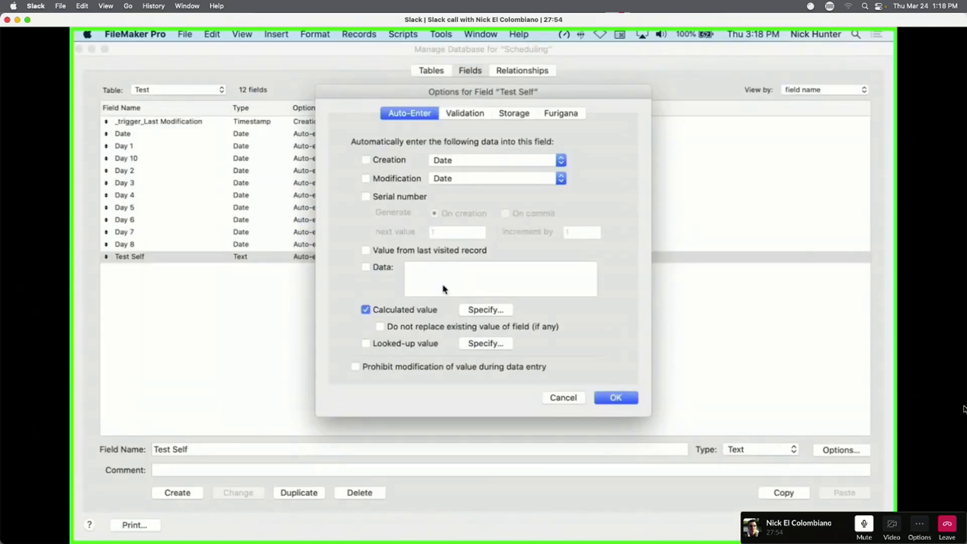
{"action": "key", "text": "Escape"}
{"action": "key", "text": "Return"}
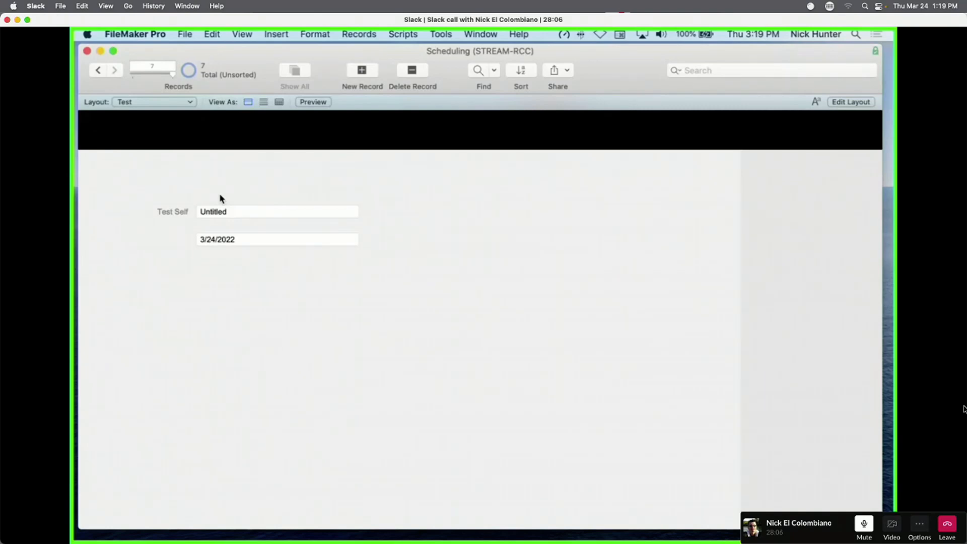
In Layout mode, try copying the Date field up into the header, then cancel.
{"action": "key", "text": "super+l"}
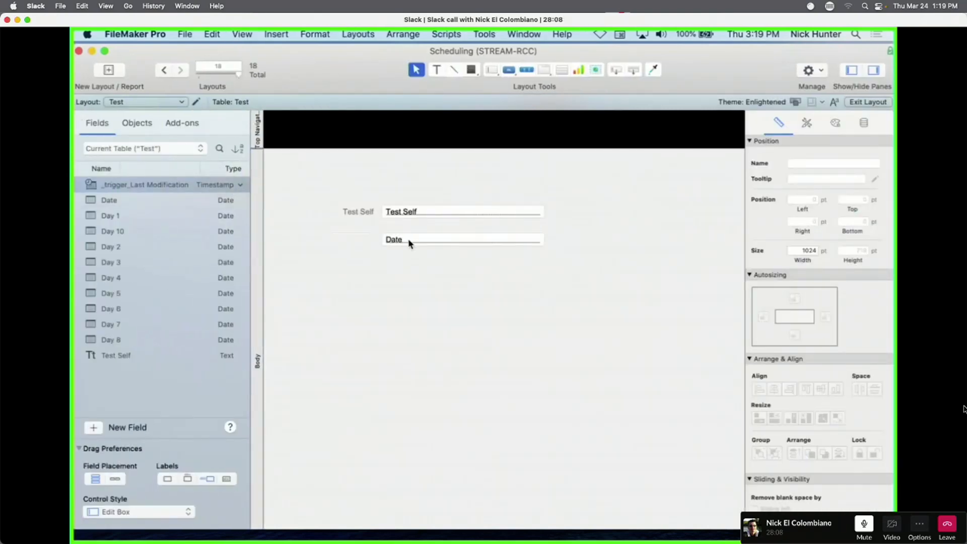
{"action": "left_click", "coordinate": [409, 244]}
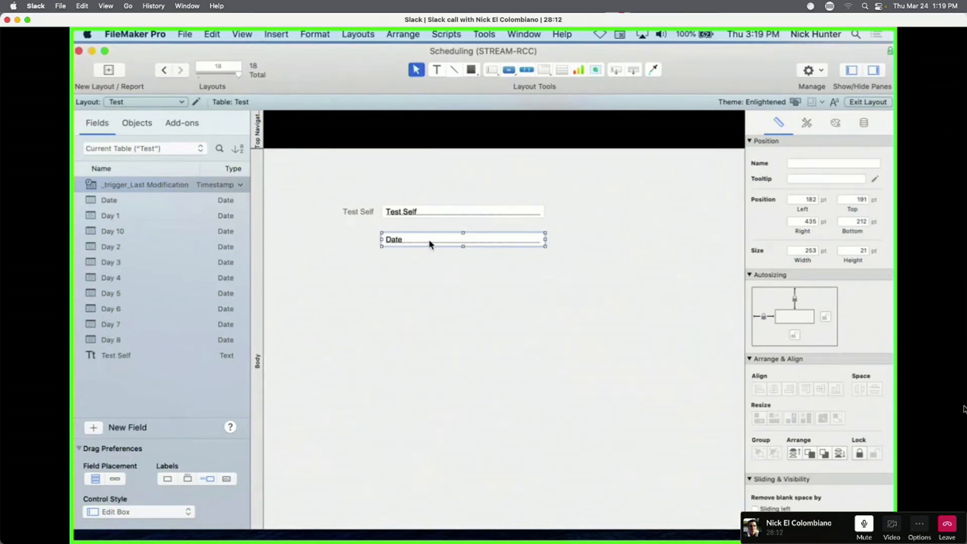
{"action": "scroll", "coordinate": [430, 244], "scroll_direction": "right", "scroll_amount": 4}
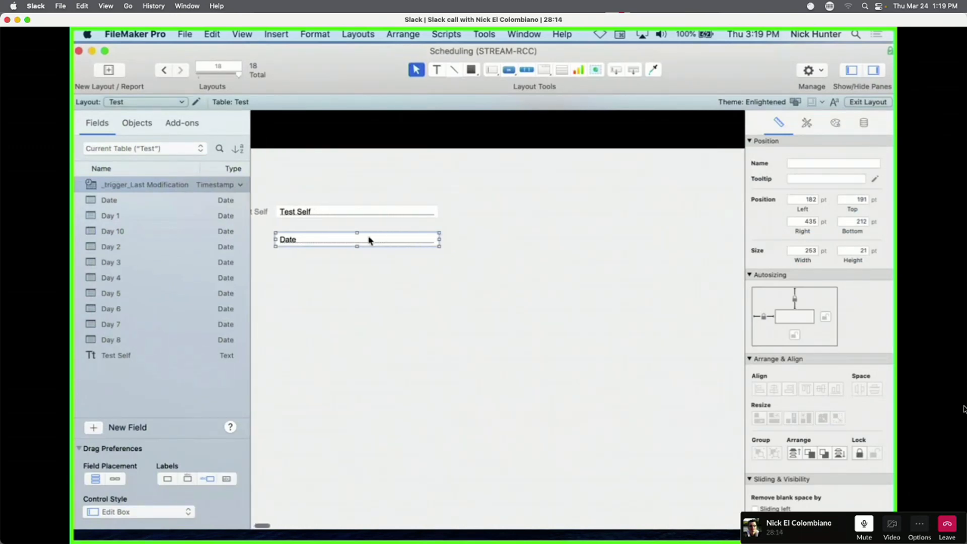
{"action": "left_click_drag", "start_coordinate": [370, 239], "coordinate": [633, 131]}
{"action": "key", "text": "Escape"}
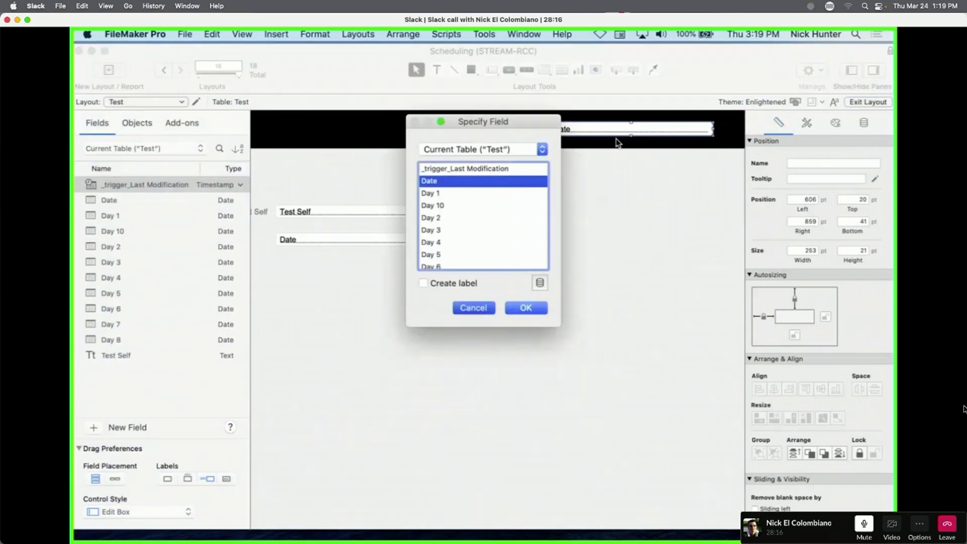
Draw a text box in the black header band reading "Date of test:".
{"action": "left_click", "coordinate": [438, 71]}
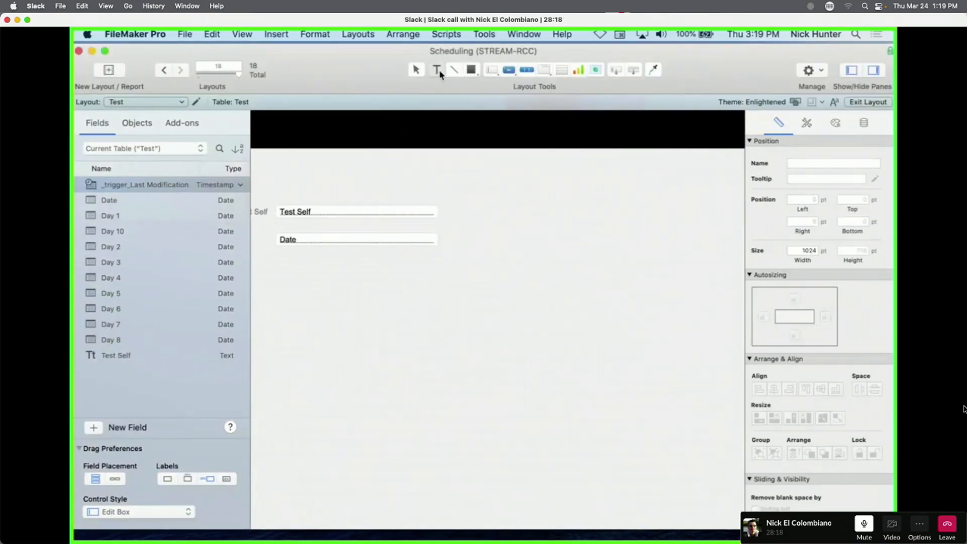
{"action": "left_click_drag", "start_coordinate": [488, 118], "coordinate": [653, 136]}
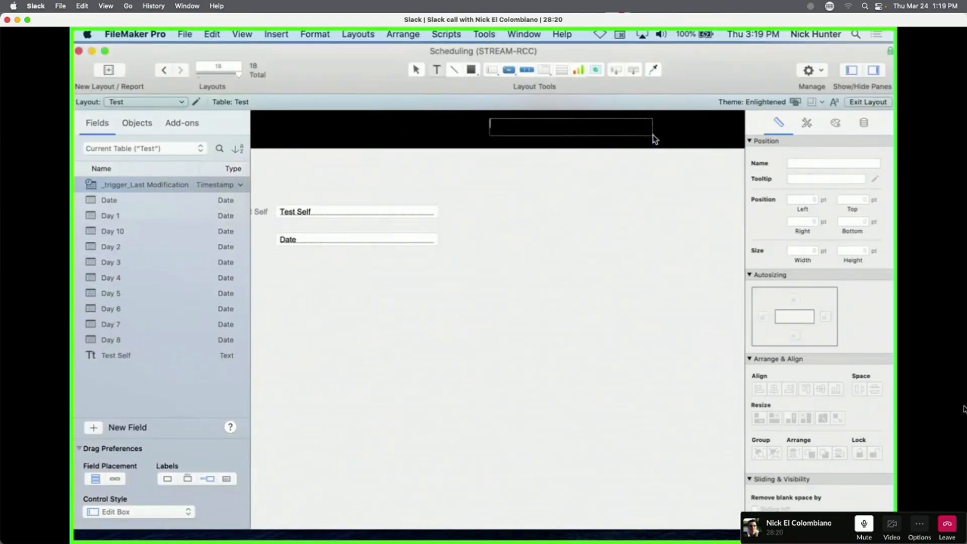
{"action": "type", "text": "Date of test"}
{"action": "type", "text": ":"}
{"action": "key", "text": "alt+super+m"}
{"action": "key", "text": "Escape"}
Replace the header text with a <<Date>> merge field, then shrink and reposition it.
{"action": "triple_click", "coordinate": [579, 124]}
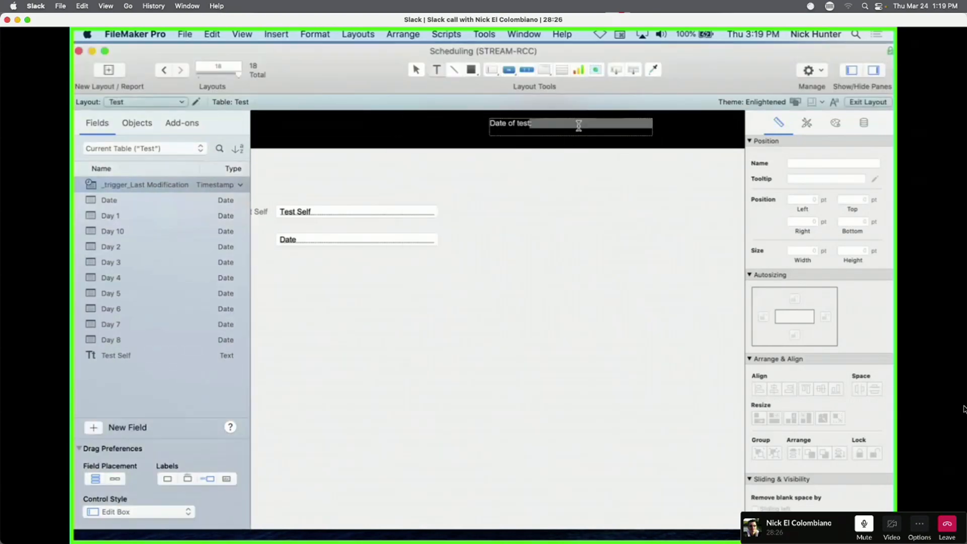
{"action": "key", "text": "alt+super+m"}
{"action": "scroll", "coordinate": [499, 224], "scroll_direction": "down", "scroll_amount": 3}
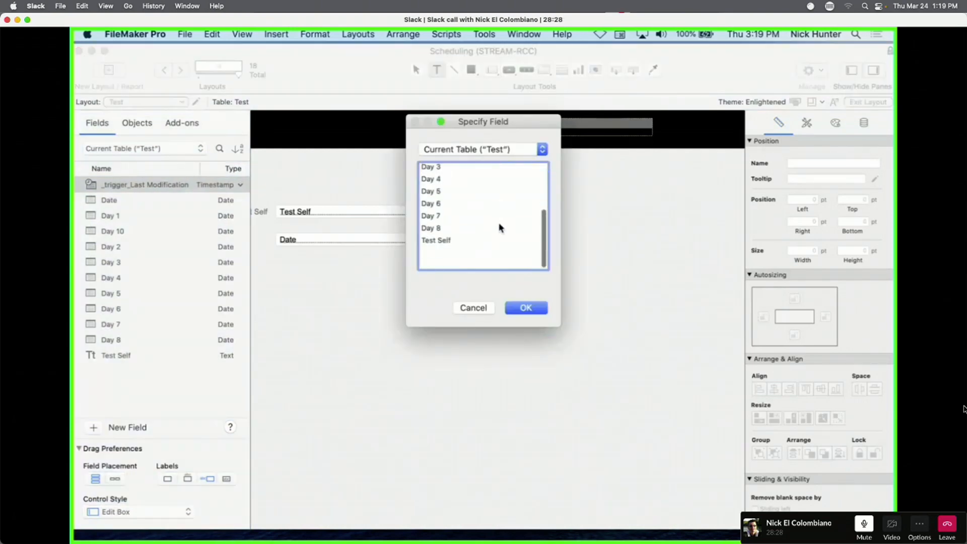
{"action": "scroll", "coordinate": [464, 259], "scroll_direction": "up", "scroll_amount": 3}
{"action": "scroll", "coordinate": [473, 222], "scroll_direction": "up", "scroll_amount": 3}
{"action": "left_click", "coordinate": [438, 176]}
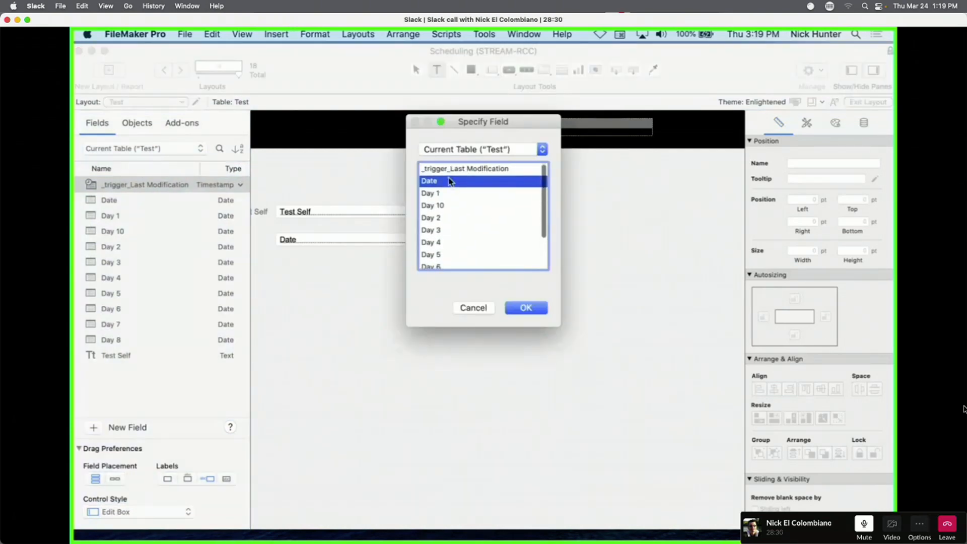
{"action": "key", "text": "Return"}
{"action": "left_click_drag", "start_coordinate": [654, 136], "coordinate": [641, 128]}
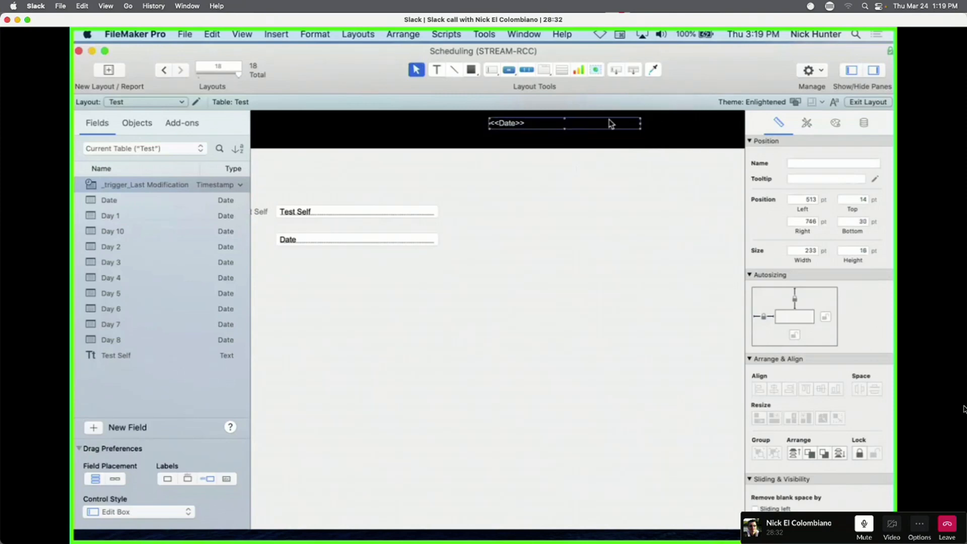
{"action": "left_click_drag", "start_coordinate": [564, 127], "coordinate": [636, 132]}
{"action": "left_click", "coordinate": [864, 122]}
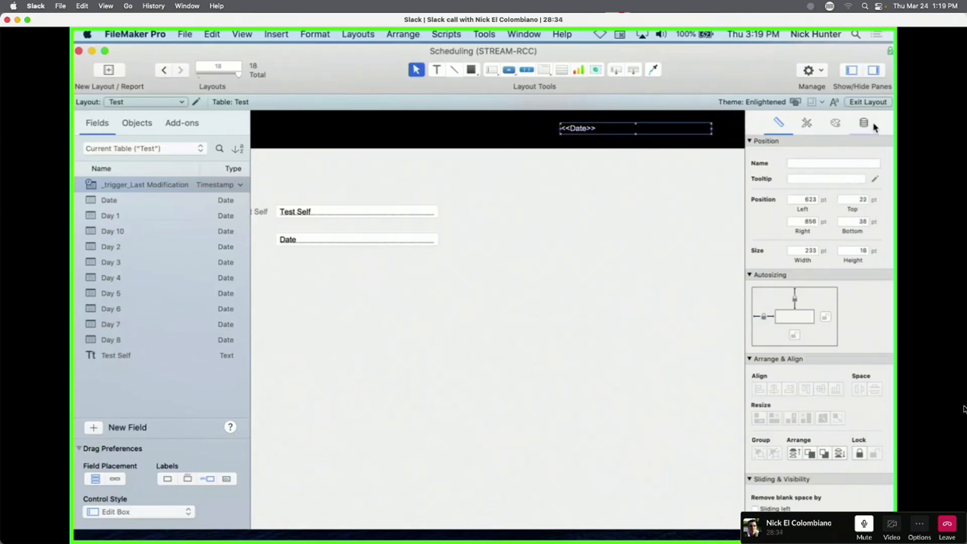
Format the header date in the long 'December 25, 2014' style.
{"action": "scroll", "coordinate": [836, 346], "scroll_direction": "down", "scroll_amount": 10}
{"action": "left_click", "coordinate": [809, 468]}
{"action": "left_click", "coordinate": [807, 484]}
{"action": "left_click", "coordinate": [826, 489]}
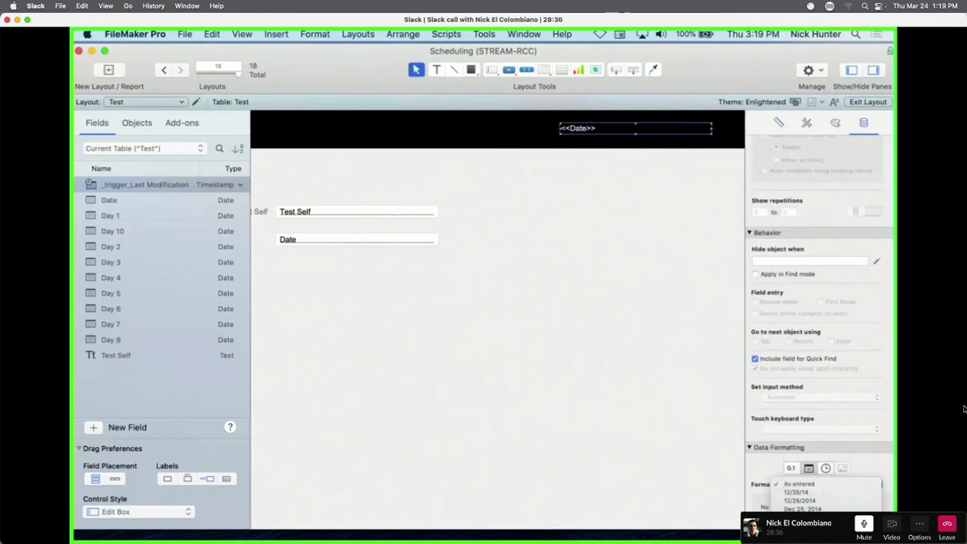
Give the <<Date>> merge field a new text colour and 17-point size, then nudge it right.
{"action": "scroll", "coordinate": [836, 197], "scroll_direction": "up", "scroll_amount": 10}
{"action": "left_click", "coordinate": [836, 123]}
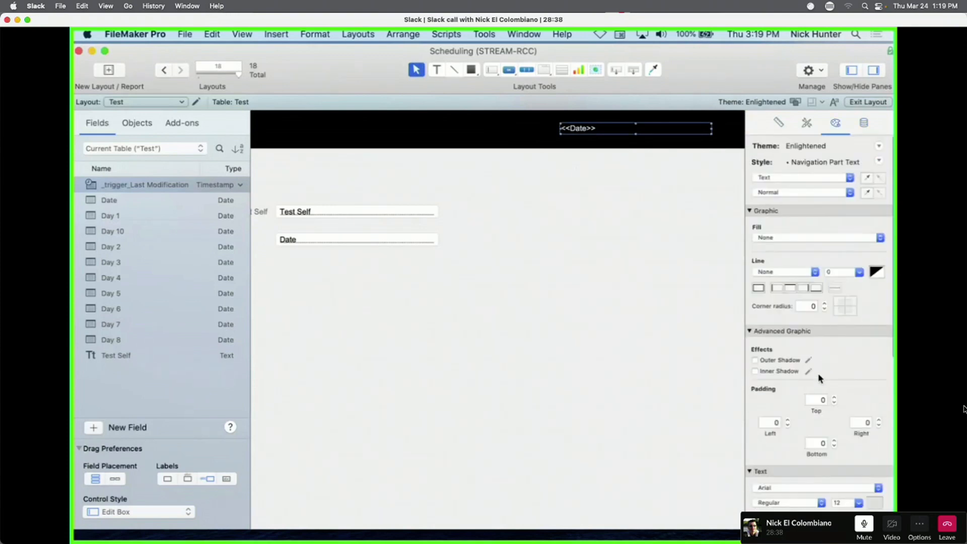
{"action": "left_click", "coordinate": [874, 503]}
{"action": "left_click", "coordinate": [792, 381]}
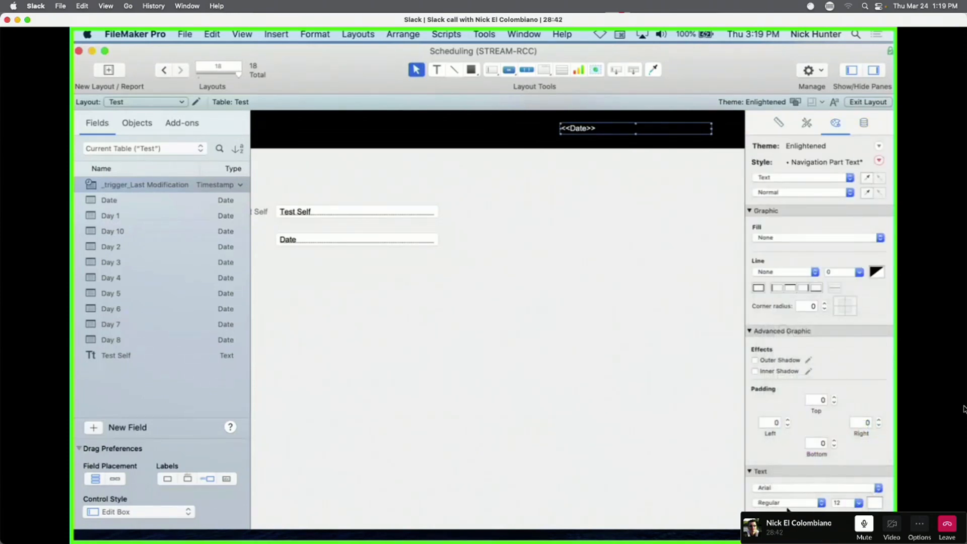
{"action": "scroll", "coordinate": [787, 510], "scroll_direction": "down", "scroll_amount": 2}
{"action": "double_click", "coordinate": [837, 495]}
{"action": "type", "text": "17"}
{"action": "key", "text": "Return"}
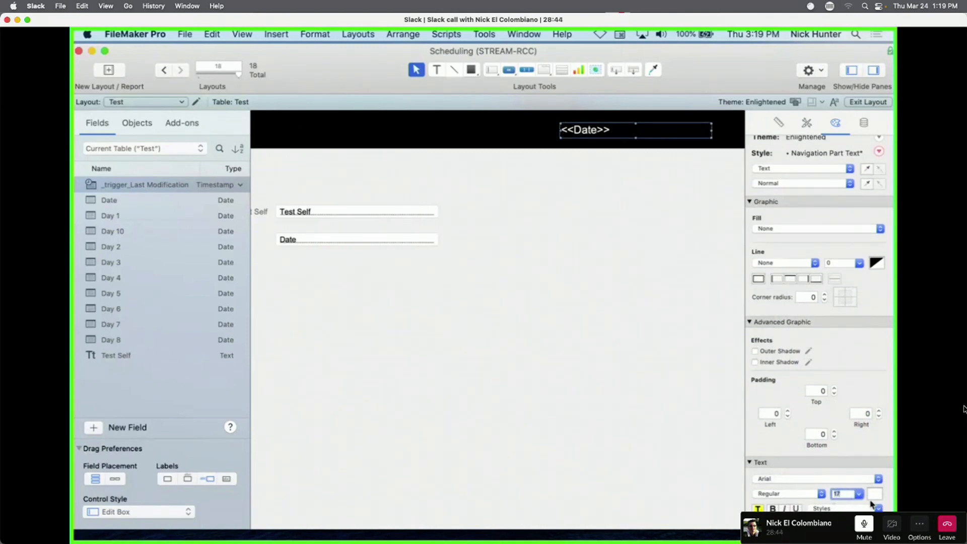
{"action": "left_click", "coordinate": [628, 316]}
{"action": "left_click_drag", "start_coordinate": [628, 132], "coordinate": [653, 131]}
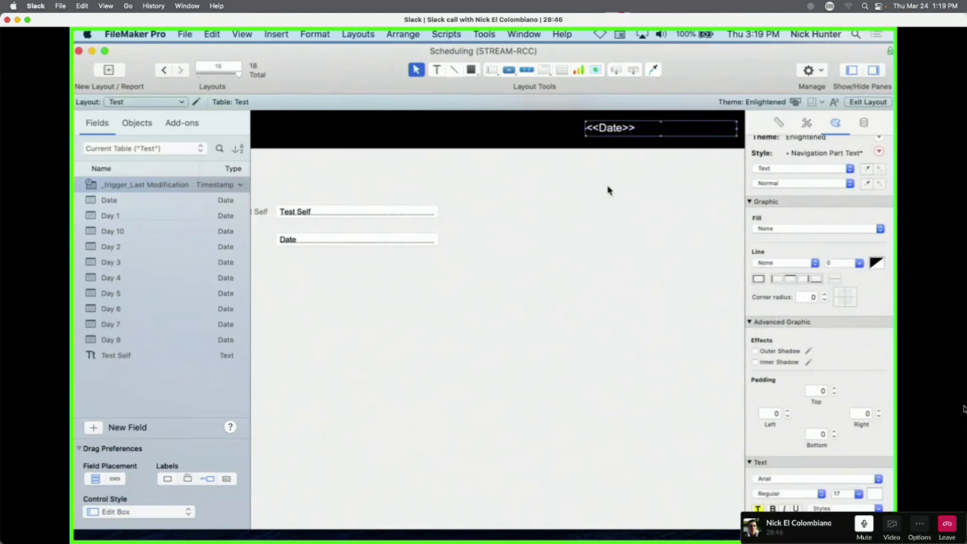
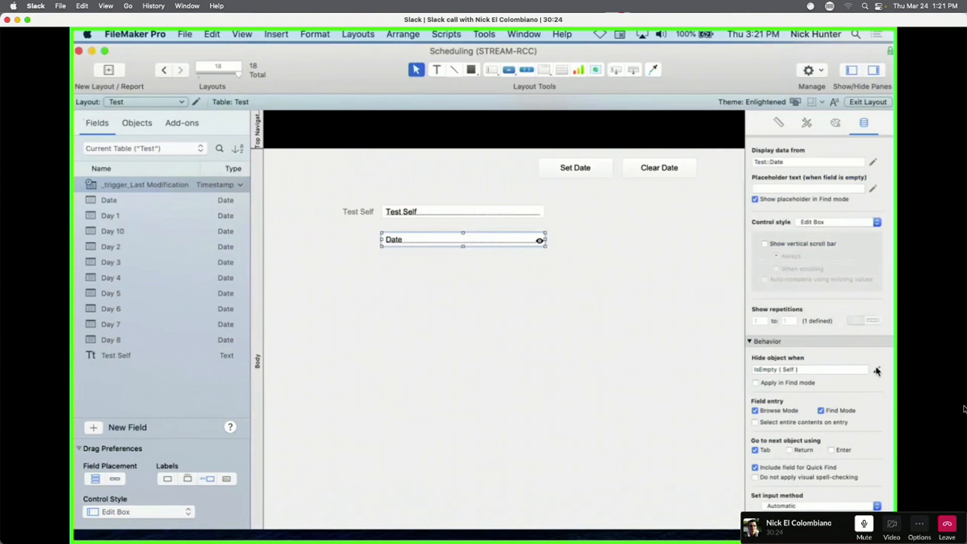
Select the Date field and open its IsEmpty ( Self ) hide condition formula.
{"action": "left_click", "coordinate": [877, 371]}
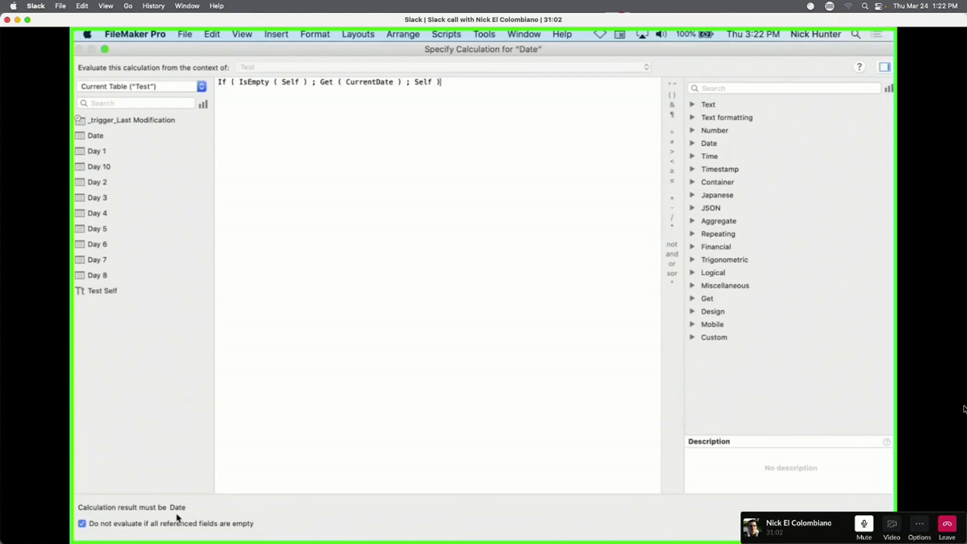
{"action": "key", "text": "Escape"}
{"action": "key", "text": "Escape"}
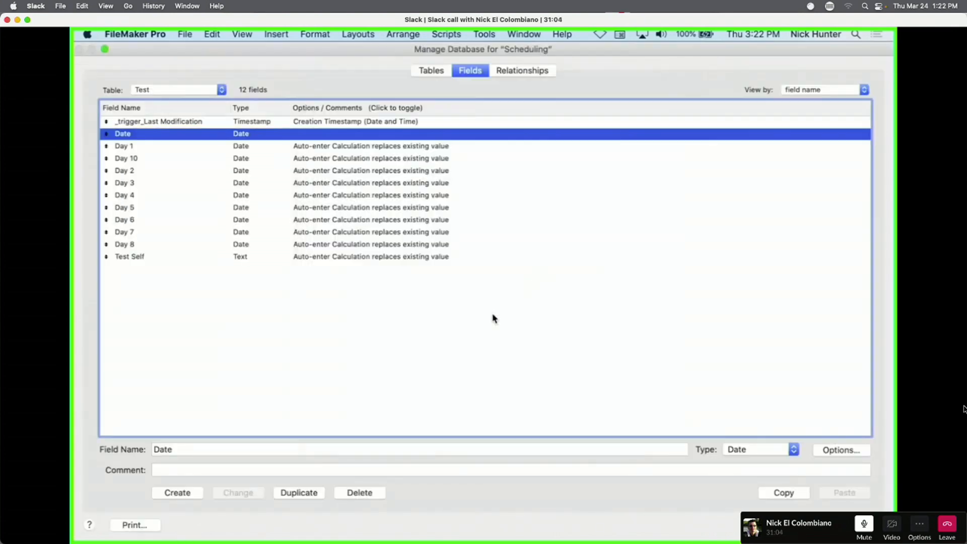
{"action": "key", "text": "Escape"}
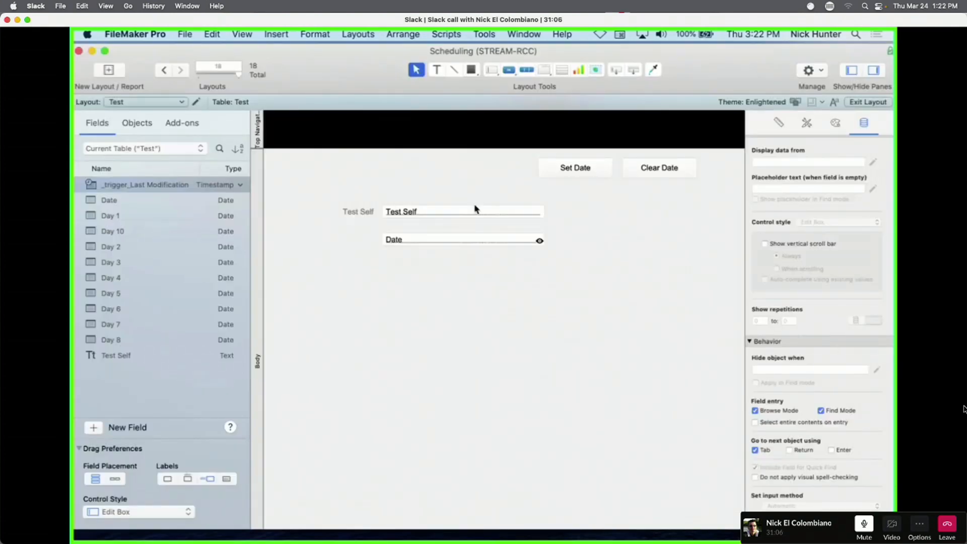
{"action": "left_click", "coordinate": [473, 237]}
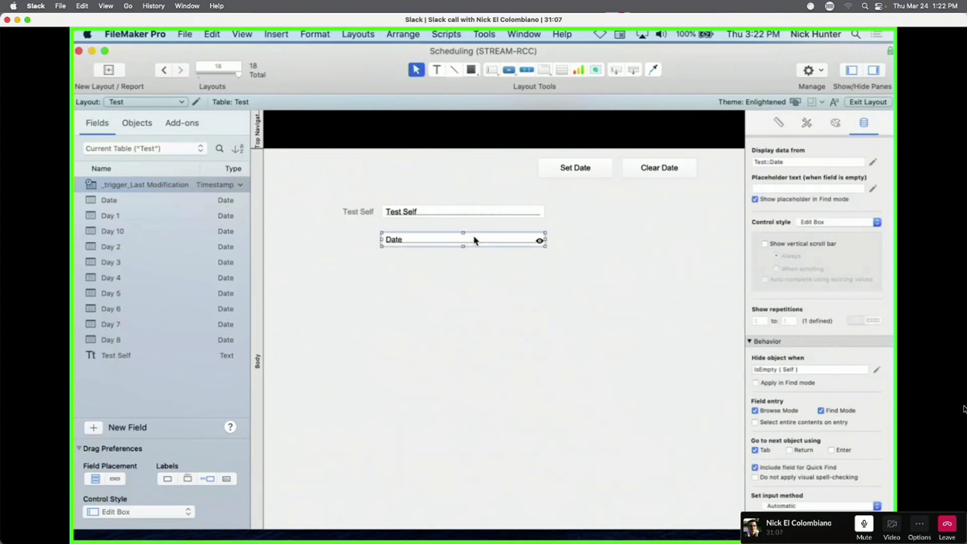
{"action": "left_click", "coordinate": [877, 370]}
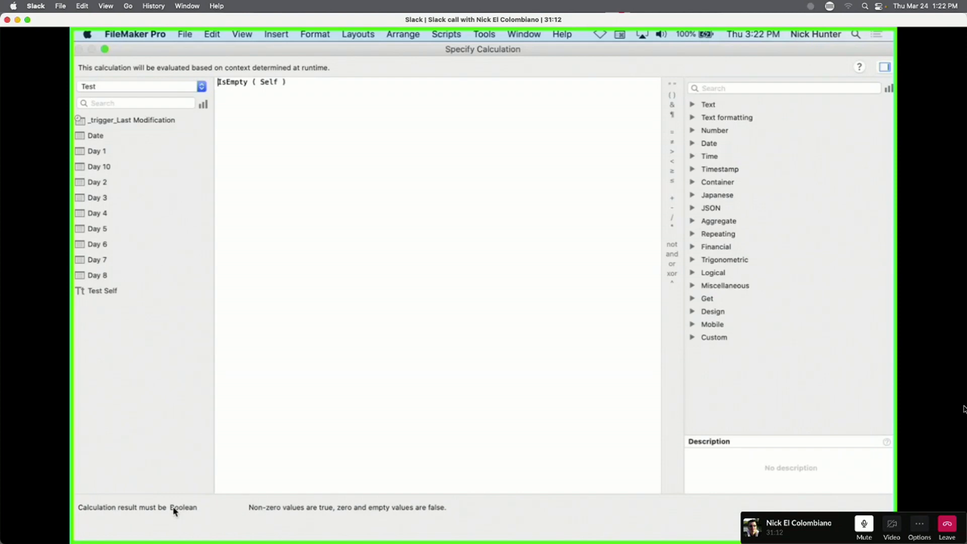
{"action": "key", "text": "Escape"}
{"action": "left_click", "coordinate": [421, 242]}
{"action": "right_click", "coordinate": [423, 240]}
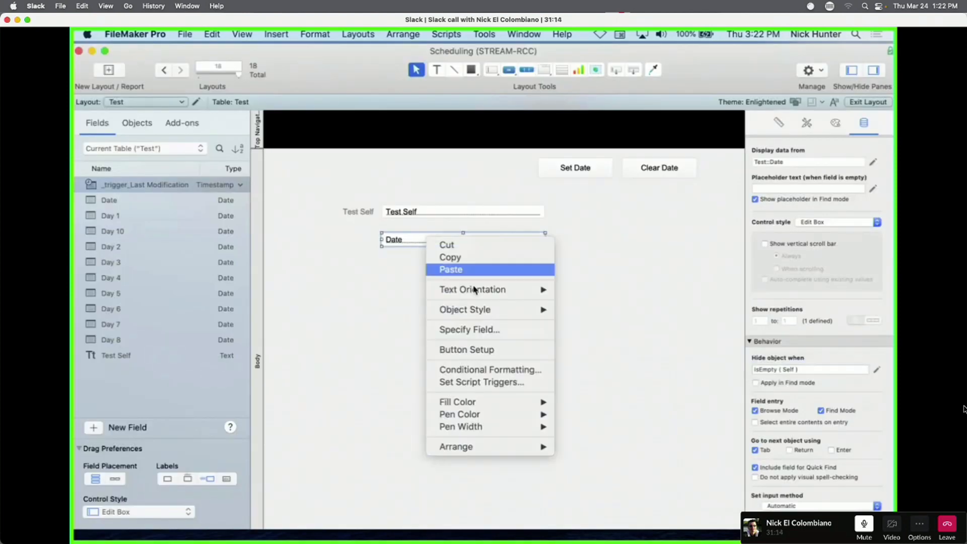
{"action": "left_click", "coordinate": [483, 371]}
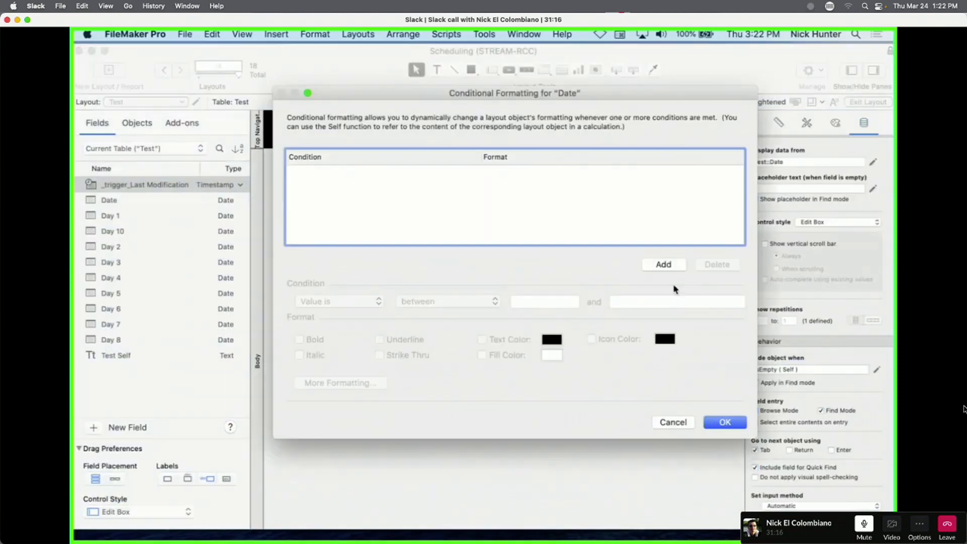
{"action": "left_click", "coordinate": [679, 269]}
{"action": "left_click", "coordinate": [378, 301]}
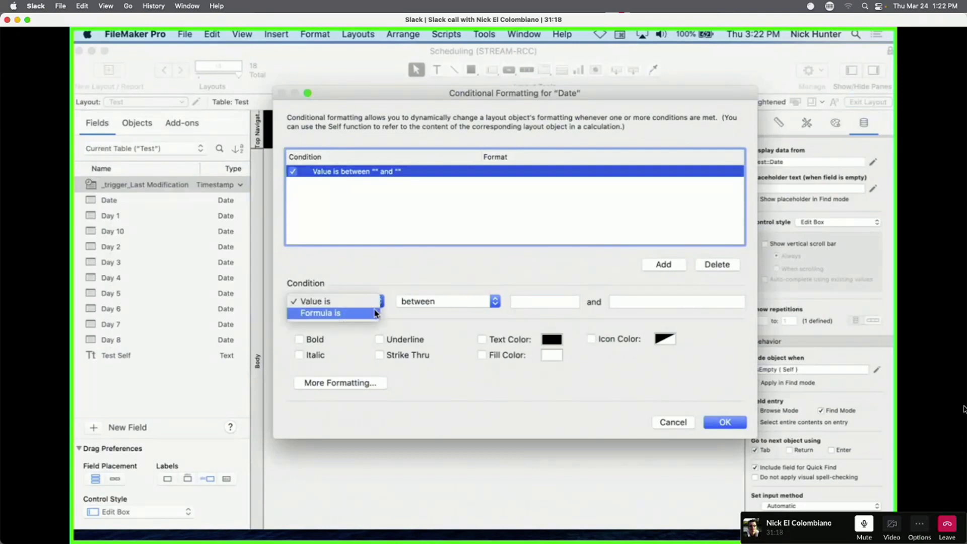
{"action": "left_click", "coordinate": [377, 315]}
{"action": "left_click", "coordinate": [720, 302]}
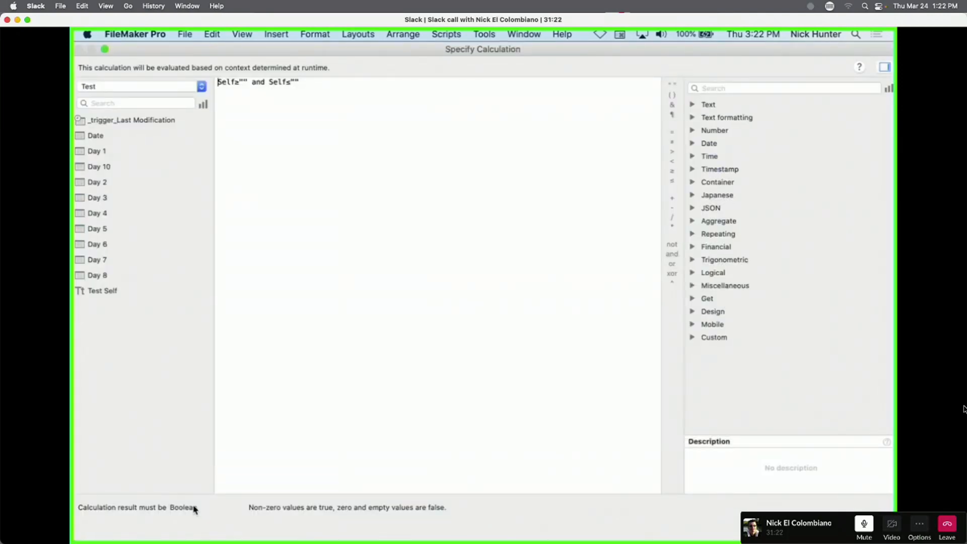
{"action": "key", "text": "super+a"}
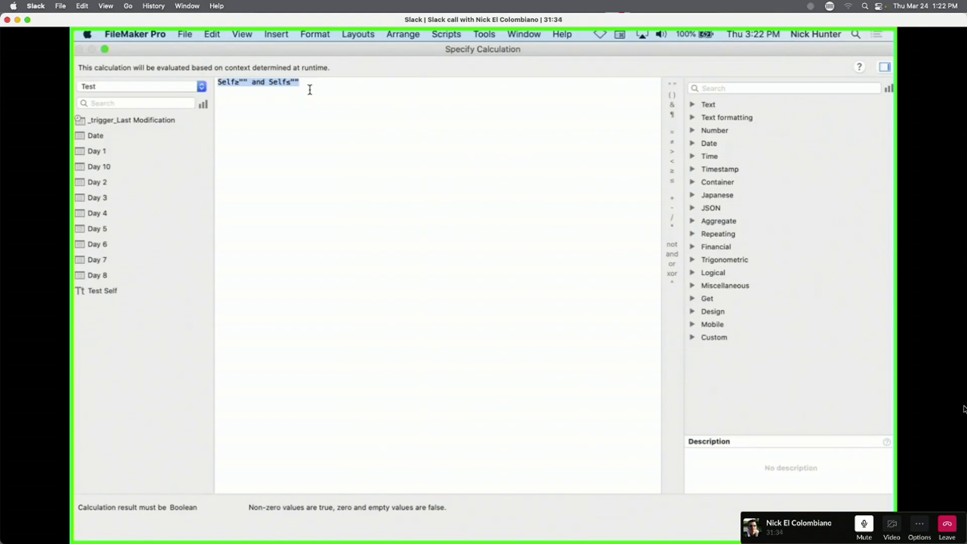
{"action": "key", "text": "Escape"}
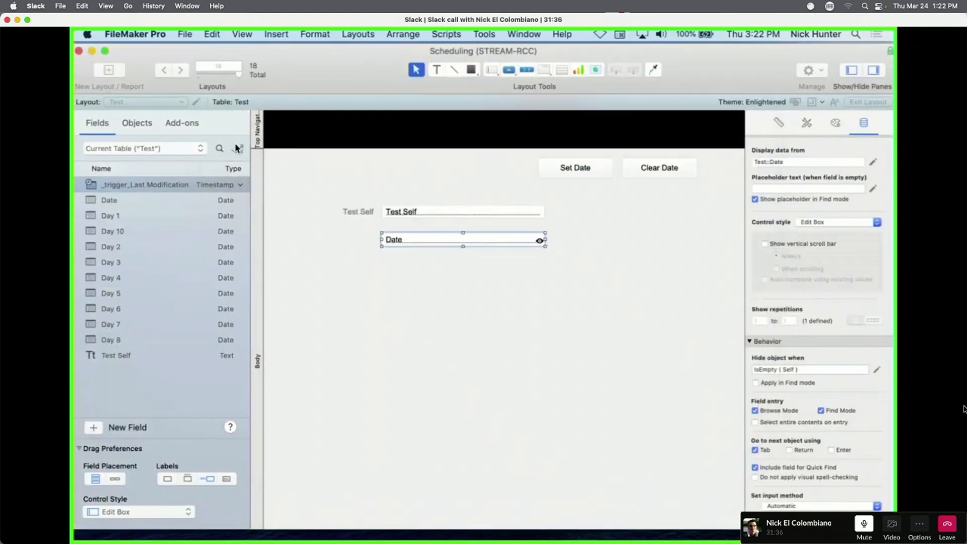
{"action": "left_click", "coordinate": [297, 209]}
{"action": "key", "text": "super+shift+d"}
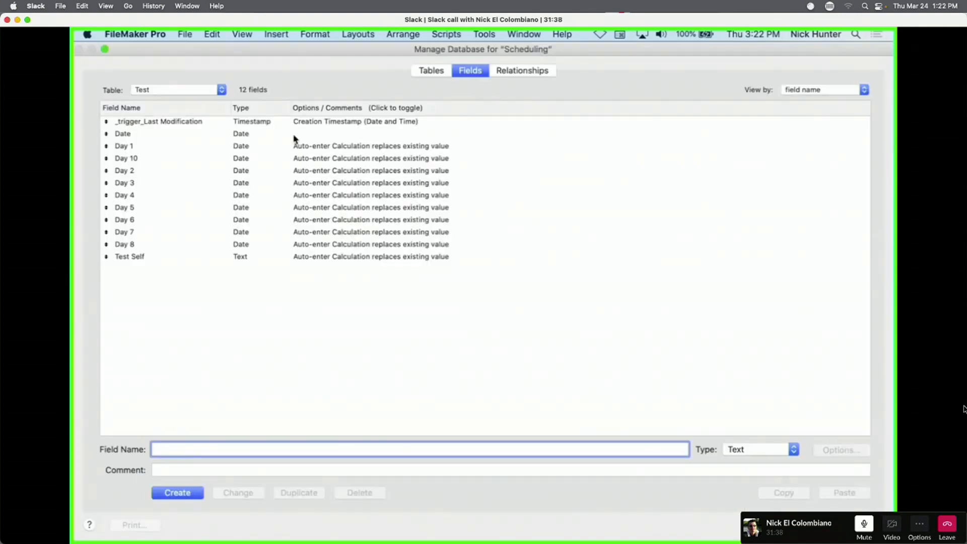
{"action": "double_click", "coordinate": [296, 134]}
{"action": "left_click", "coordinate": [489, 310]}
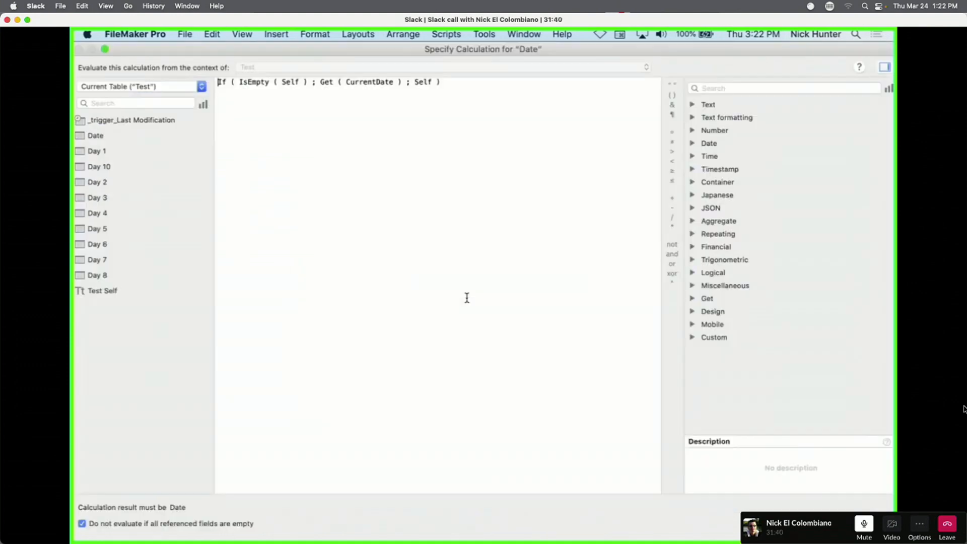
{"action": "key", "text": "Escape"}
{"action": "key", "text": "Escape"}
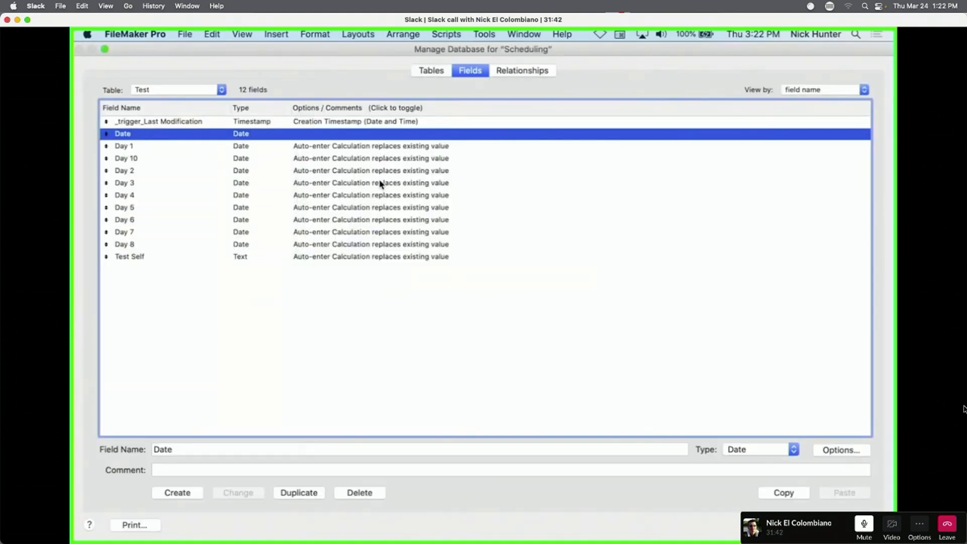
{"action": "key", "text": "Escape"}
{"action": "right_click", "coordinate": [503, 244]}
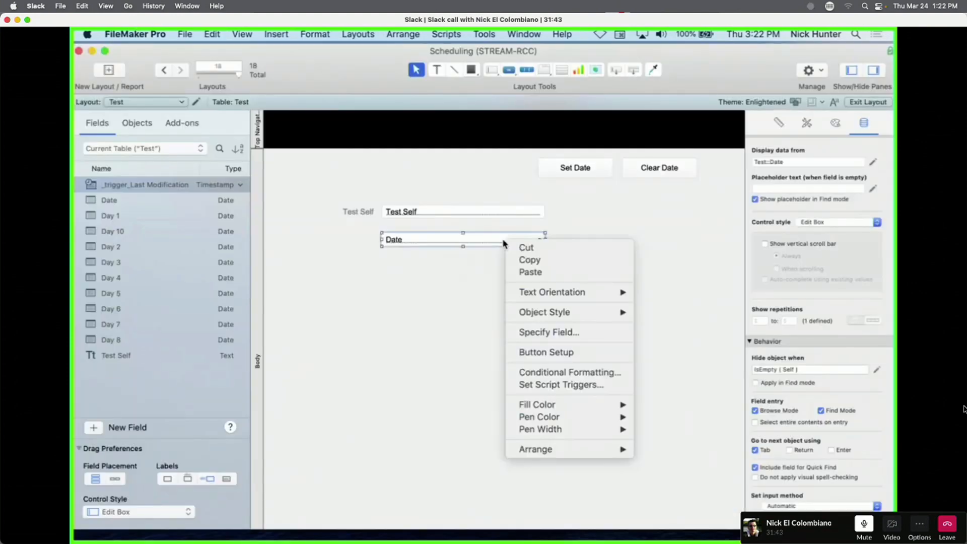
{"action": "left_click", "coordinate": [552, 372]}
{"action": "left_click", "coordinate": [655, 264]}
{"action": "left_click", "coordinate": [347, 302]}
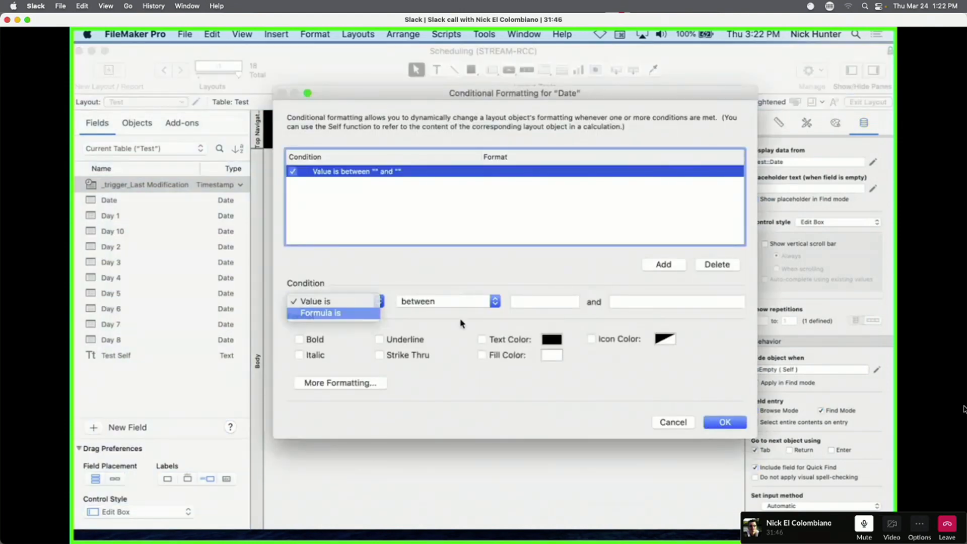
{"action": "left_click", "coordinate": [324, 316]}
{"action": "left_click", "coordinate": [719, 302]}
{"action": "key", "text": "super+a"}
{"action": "type", "text": "If ( IsEmpty ( Self ) ; Get ( CurrentDate ) ; Self )"}
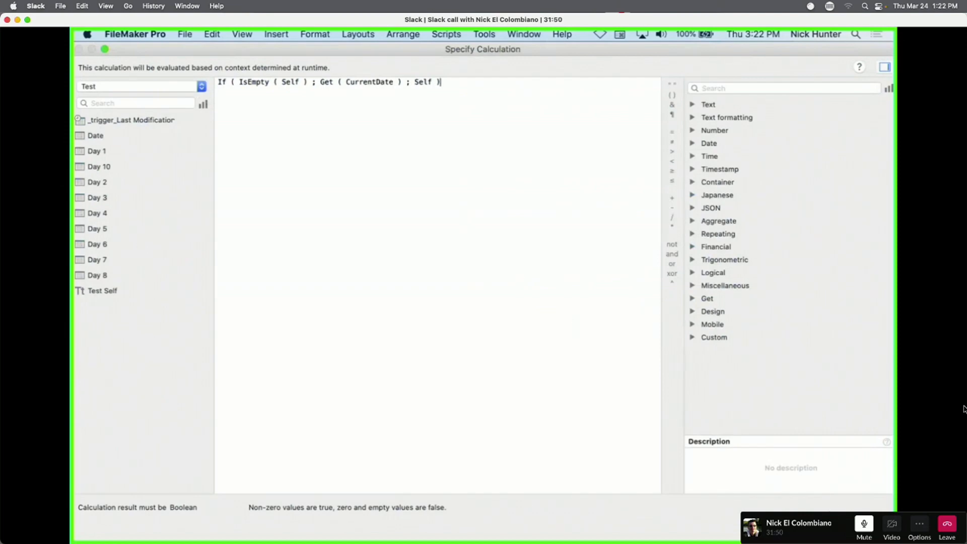
{"action": "key", "text": "Return"}
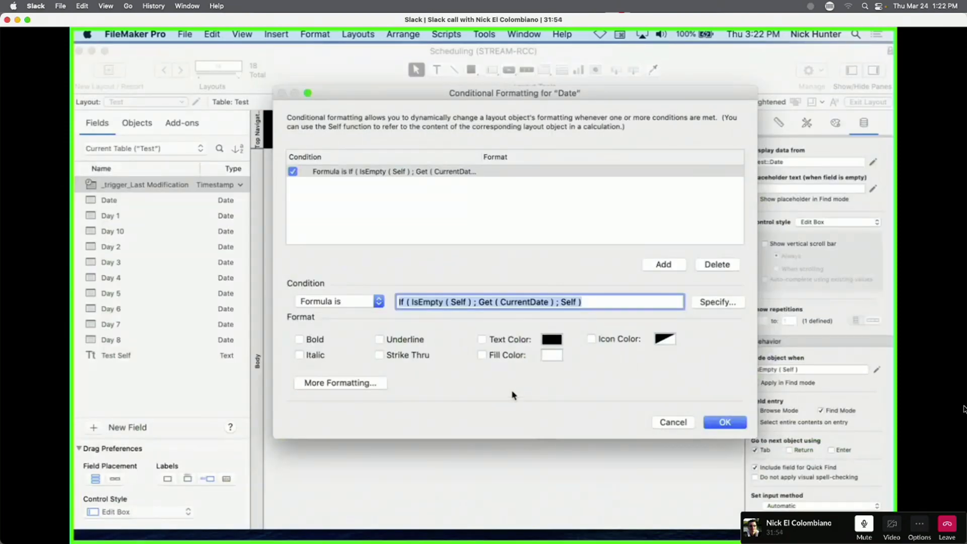
{"action": "left_click", "coordinate": [713, 305]}
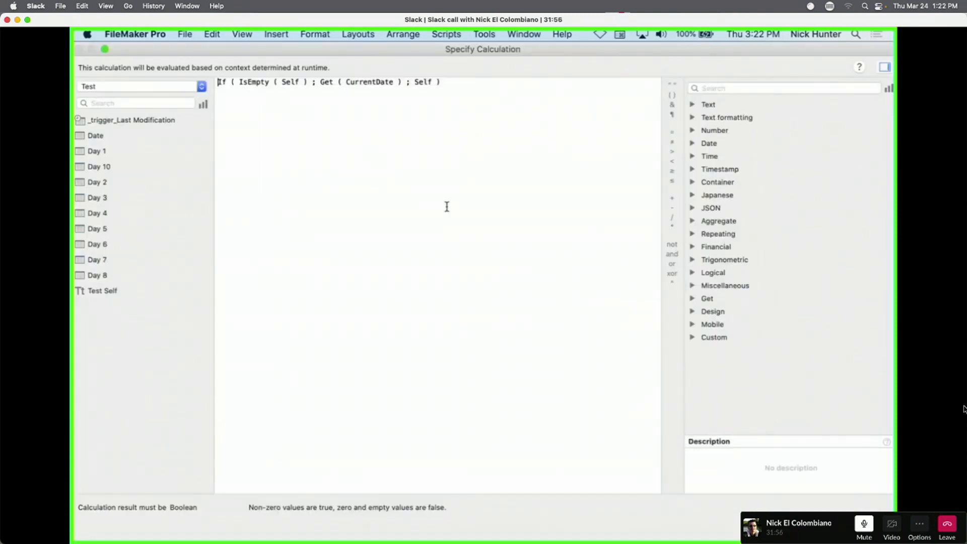
{"action": "left_click_drag", "start_coordinate": [315, 81], "coordinate": [406, 82]}
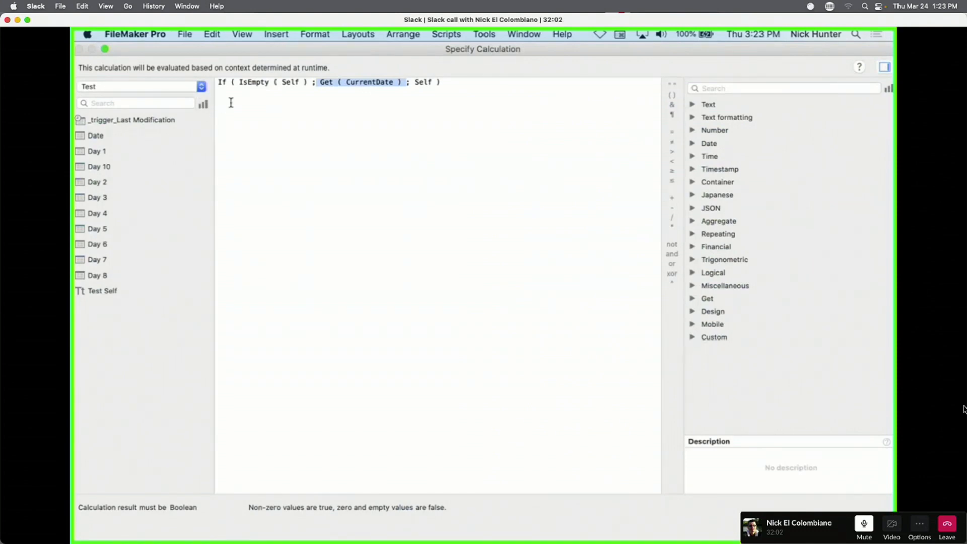
{"action": "left_click", "coordinate": [220, 82]}
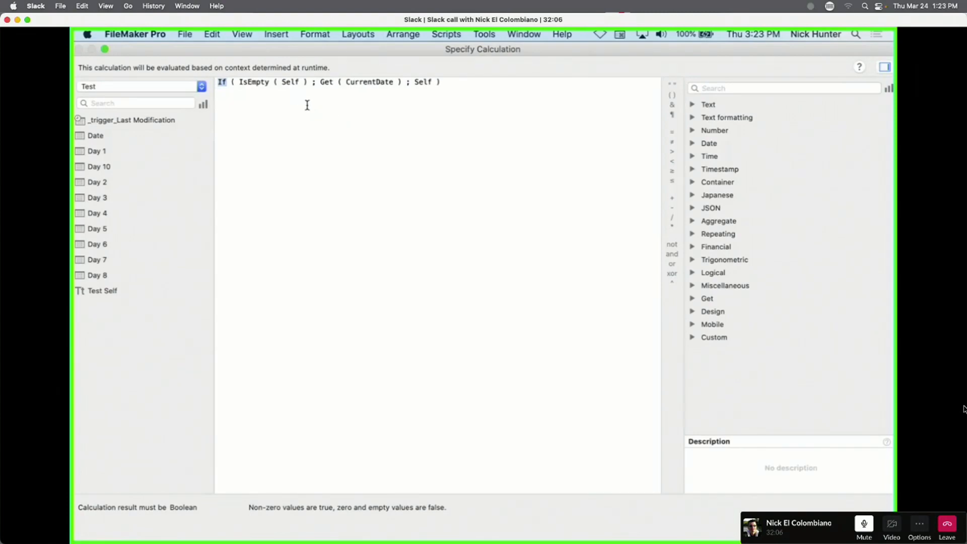
{"action": "key", "text": "super+a"}
{"action": "double_click", "coordinate": [241, 49]}
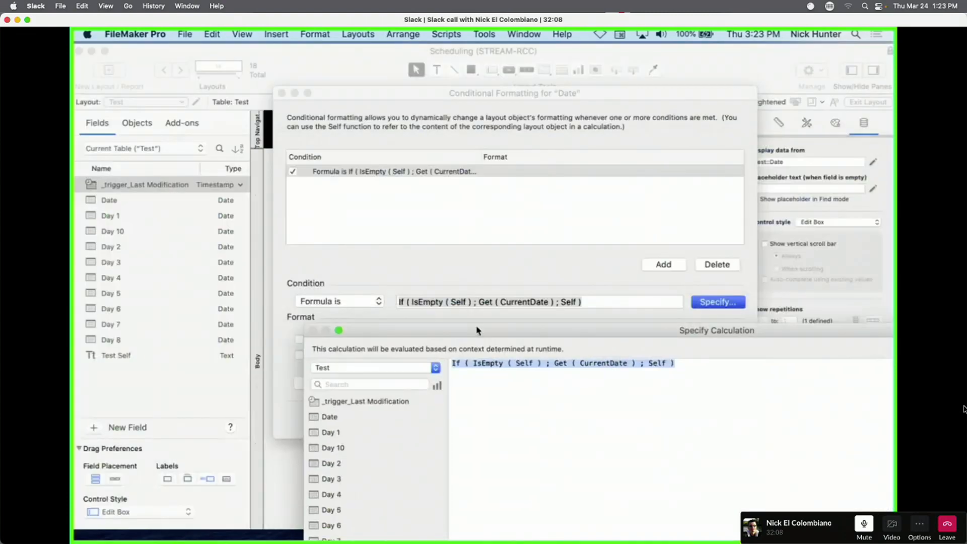
{"action": "key", "text": "Return"}
{"action": "key", "text": "Return"}
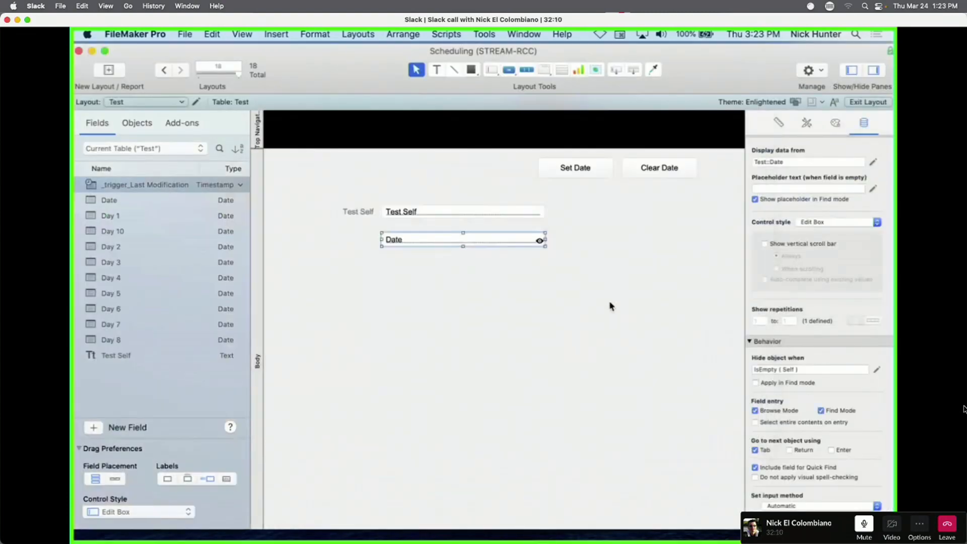
Add a new formula-based condition in the Date field's Conditional Formatting.
{"action": "right_click", "coordinate": [493, 247]}
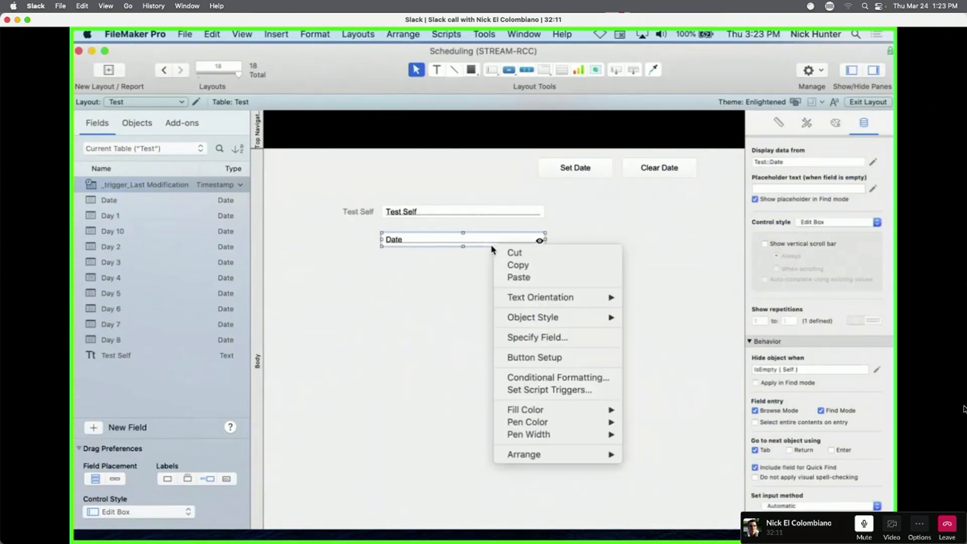
{"action": "left_click", "coordinate": [545, 377]}
{"action": "left_click", "coordinate": [663, 264]}
{"action": "left_click", "coordinate": [330, 303]}
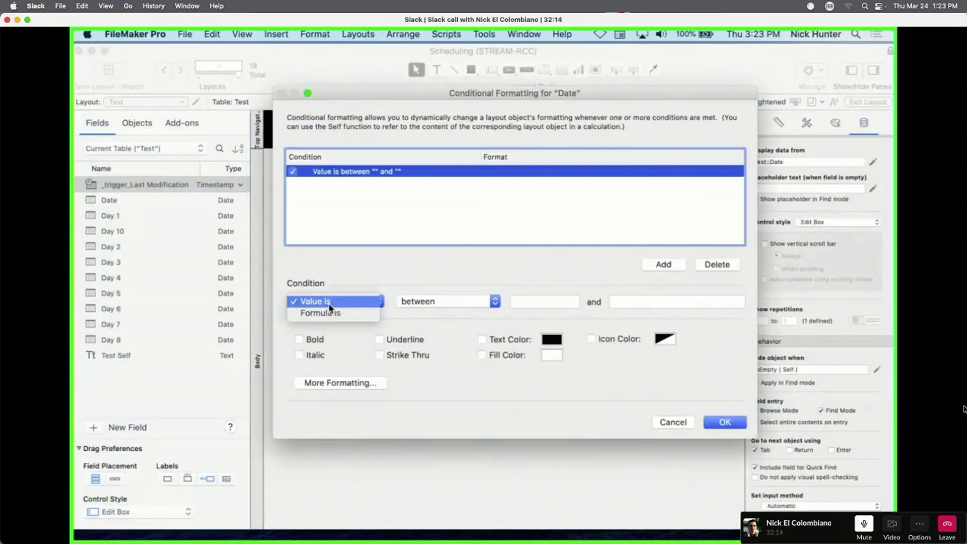
{"action": "left_click", "coordinate": [334, 316]}
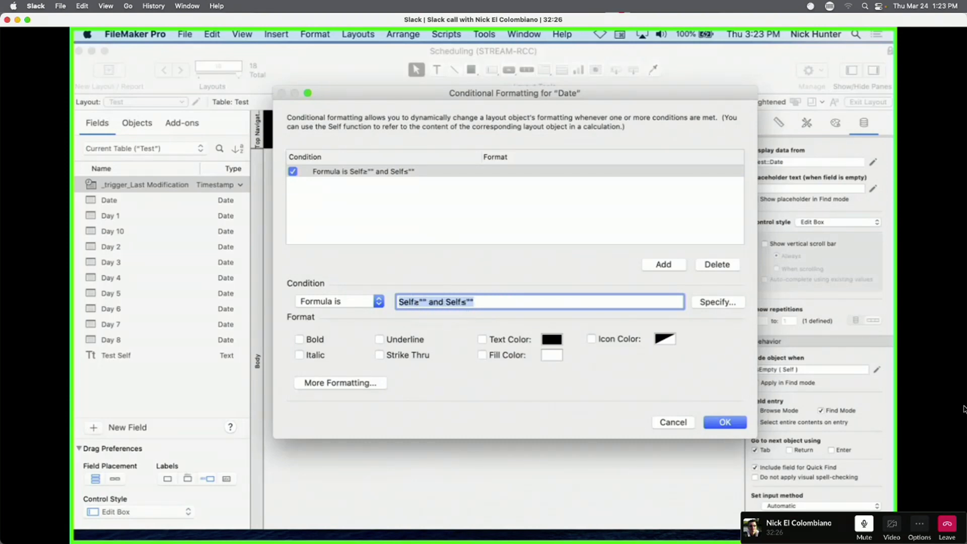
Write the condition formula IsEmpty ( Self ) for the new rule.
{"action": "key", "text": "BackSpace"}
{"action": "left_click", "coordinate": [719, 302]}
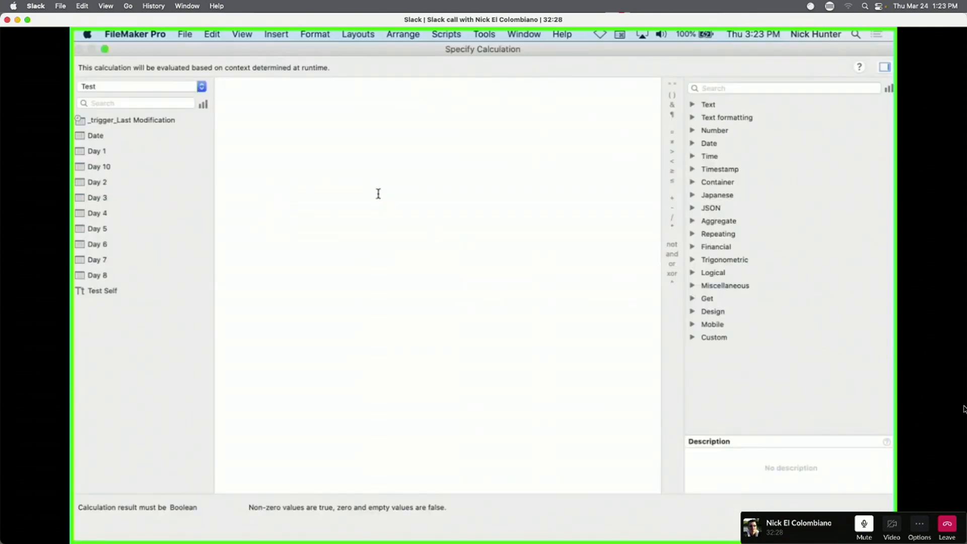
{"action": "type", "text": "Self ="}
{"action": "key", "text": "super+a"}
{"action": "type", "text": "Not is"}
{"action": "key", "text": "Return"}
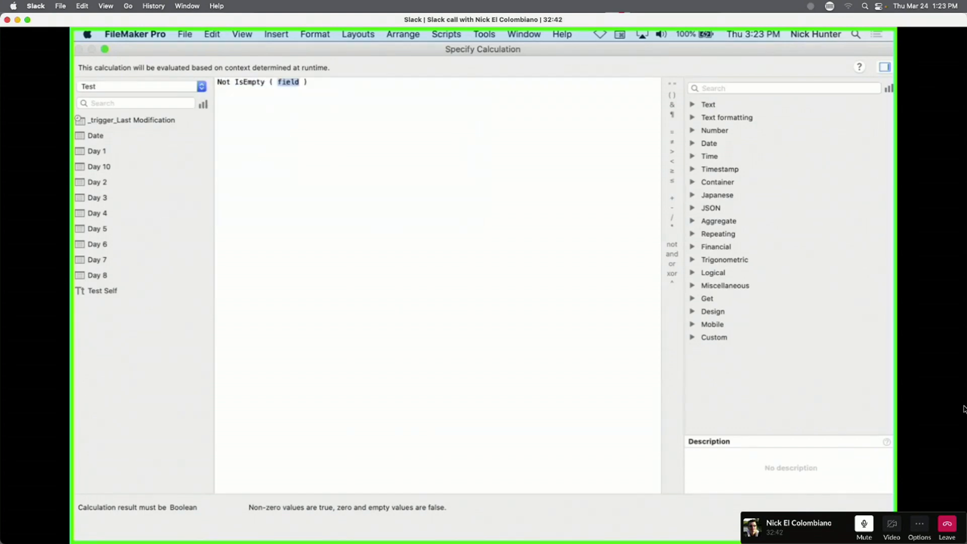
{"action": "type", "text": "Self"}
{"action": "key", "text": "Return"}
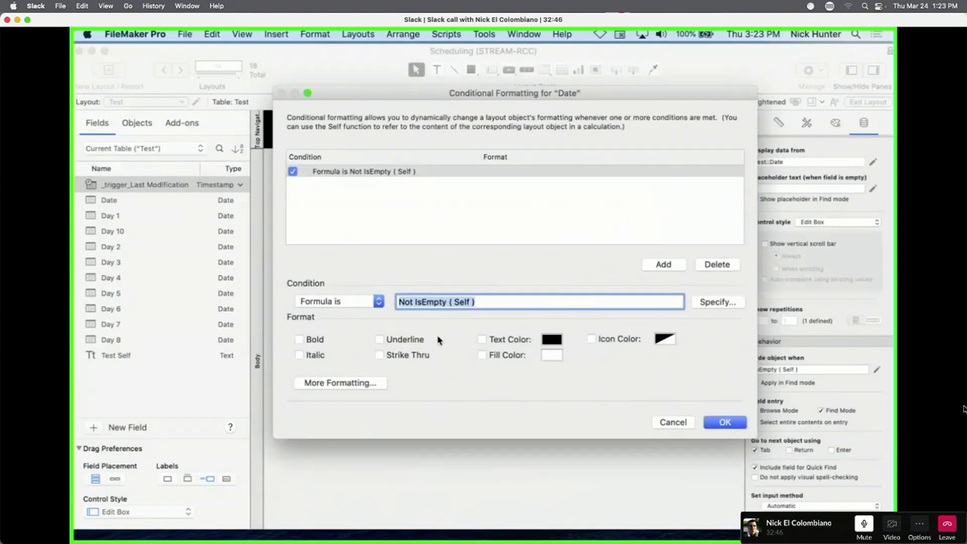
{"action": "left_click", "coordinate": [513, 356]}
{"action": "left_click", "coordinate": [426, 301]}
{"action": "double_click", "coordinate": [407, 301]}
{"action": "key", "text": "BackSpace"}
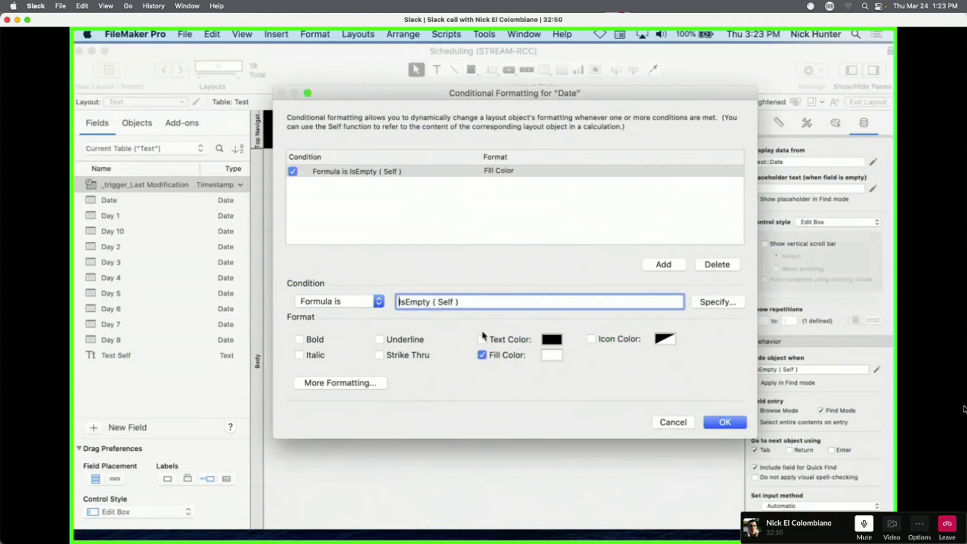
Give the empty-date rule a red fill and white text, and confirm.
{"action": "left_click", "coordinate": [543, 356]}
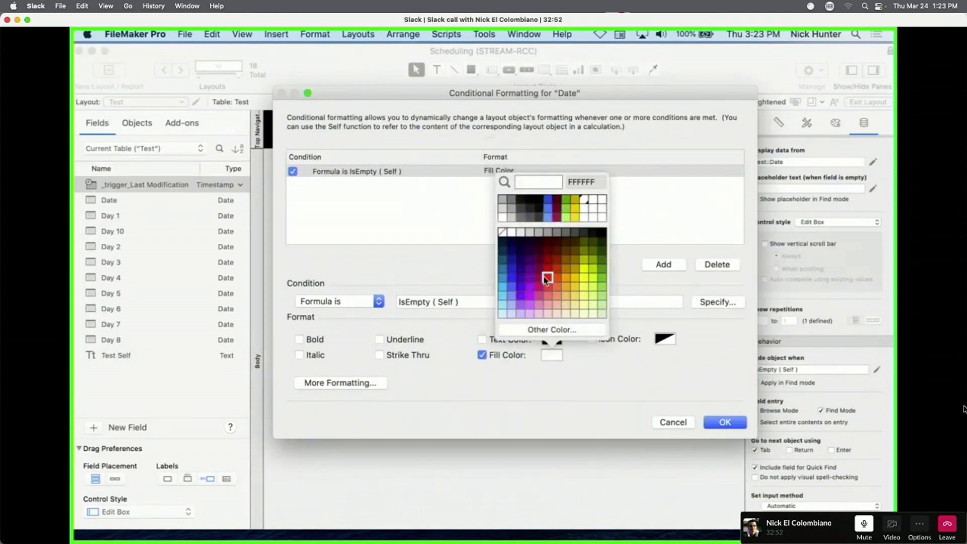
{"action": "left_click", "coordinate": [552, 278]}
{"action": "left_click", "coordinate": [519, 339]}
{"action": "left_click", "coordinate": [552, 339]}
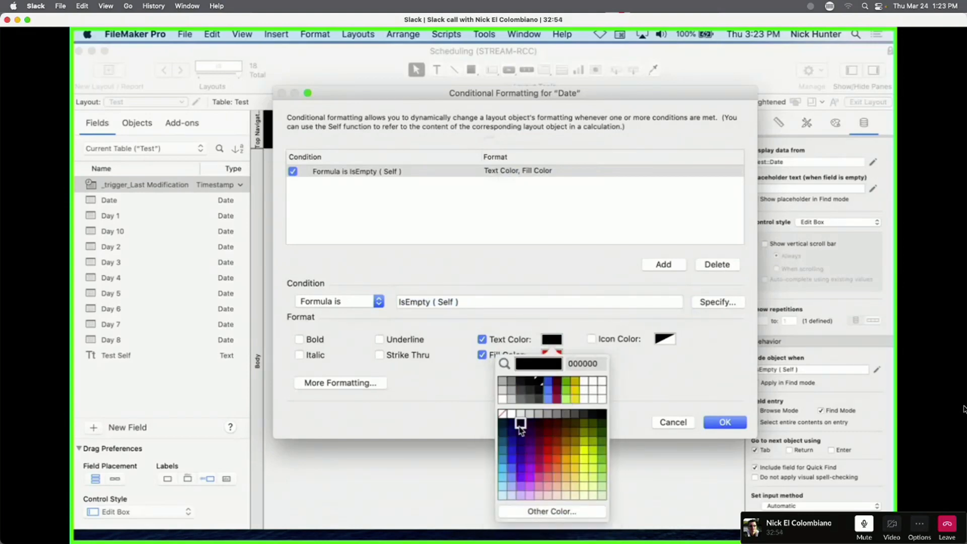
{"action": "left_click", "coordinate": [506, 415]}
{"action": "left_click", "coordinate": [725, 422]}
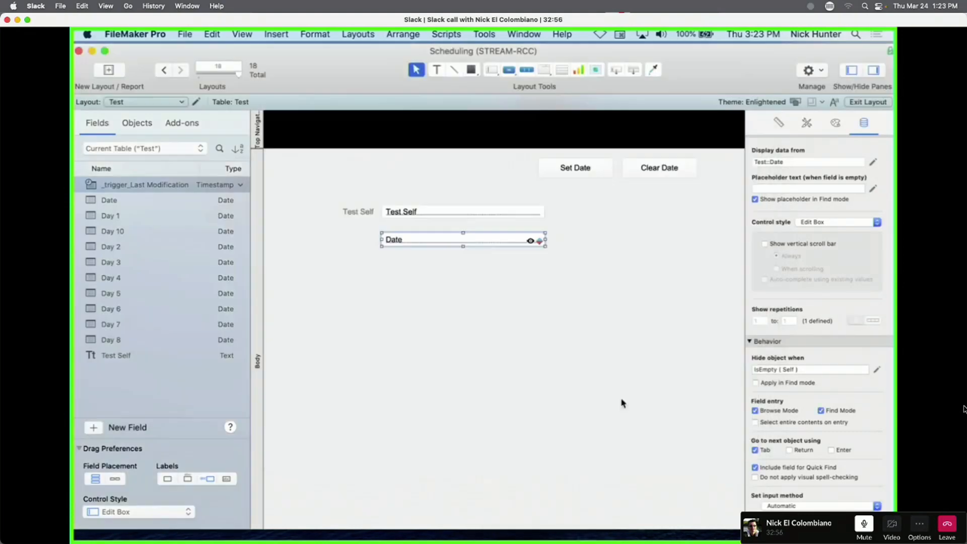
Test clearing the date in Browse mode, then remove the Date field's hide-when-empty formula.
{"action": "key", "text": "super+b"}
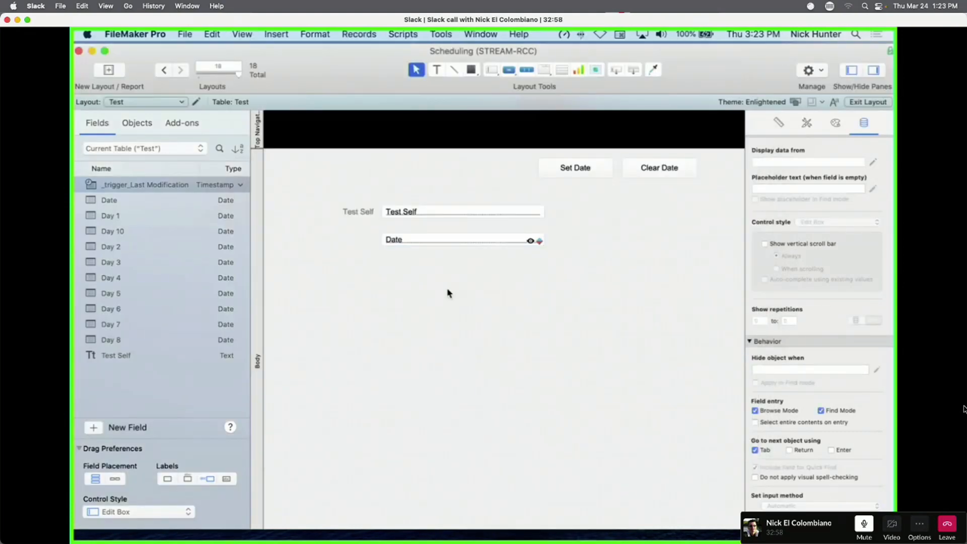
{"action": "left_click", "coordinate": [505, 169]}
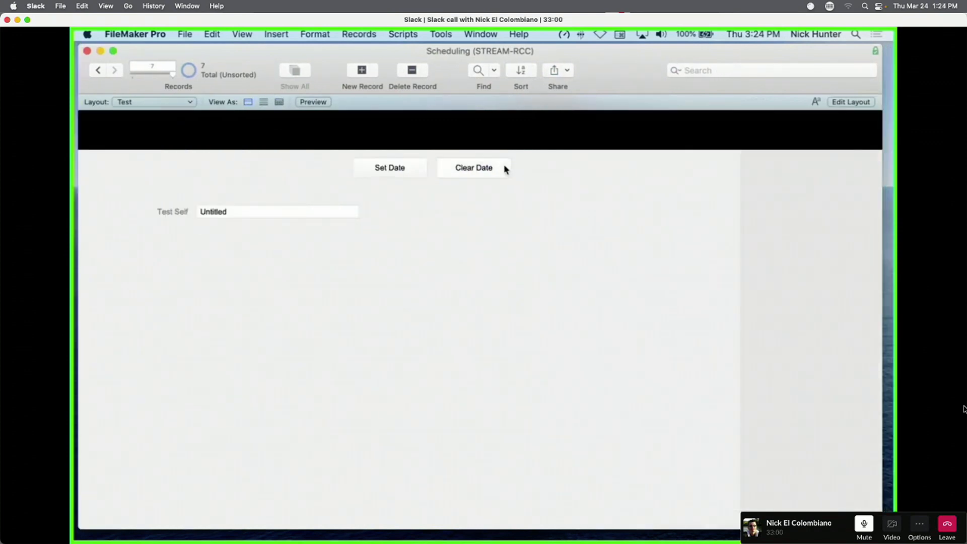
{"action": "key", "text": "super+l"}
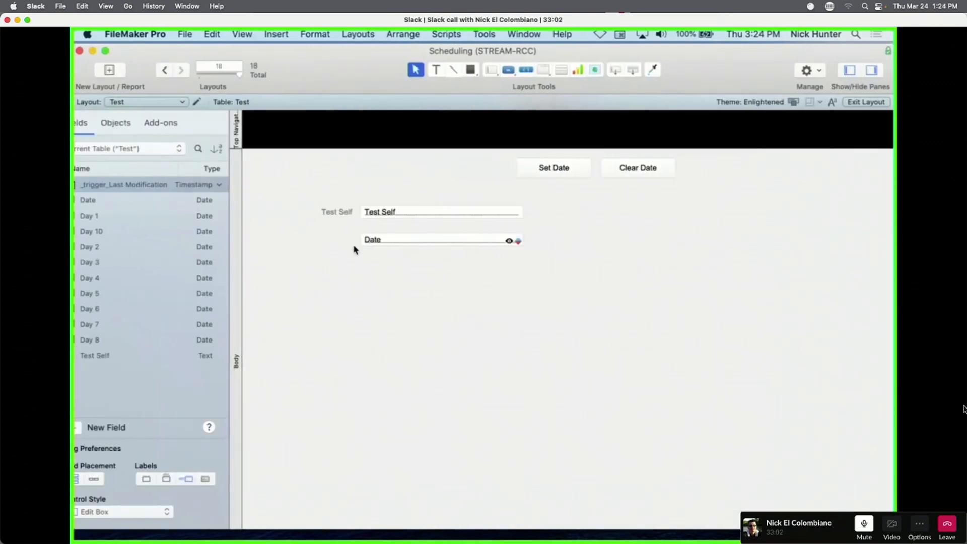
{"action": "left_click", "coordinate": [424, 245]}
{"action": "left_click", "coordinate": [797, 370]}
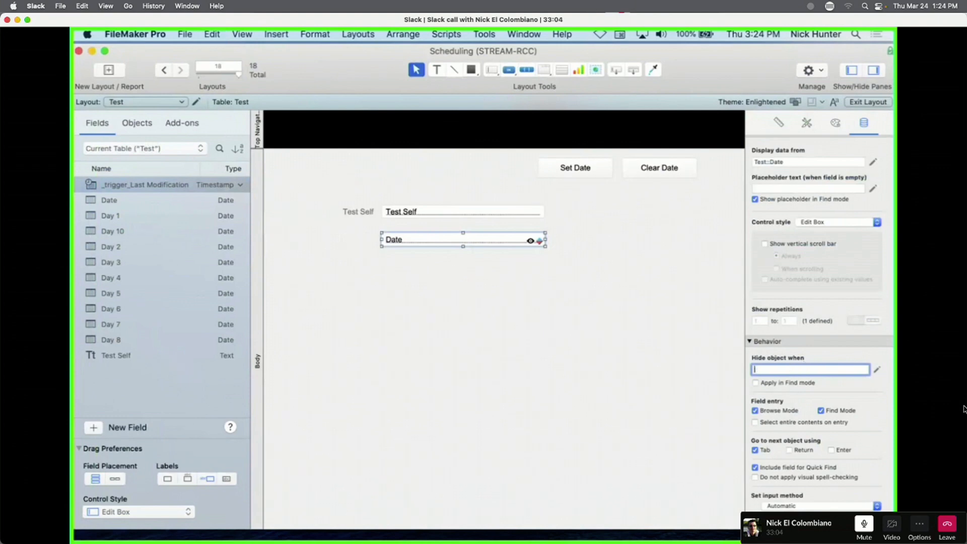
{"action": "key", "text": "super+b"}
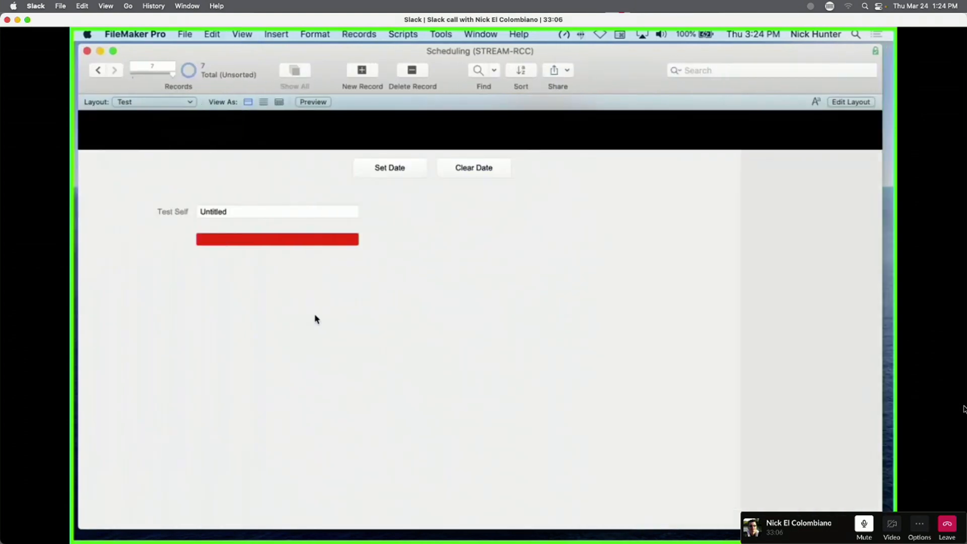
In Browse mode, set and clear the date repeatedly to see the red empty formatting.
{"action": "left_click", "coordinate": [263, 237]}
{"action": "left_click", "coordinate": [302, 295]}
{"action": "left_click", "coordinate": [413, 172]}
{"action": "left_click", "coordinate": [461, 174]}
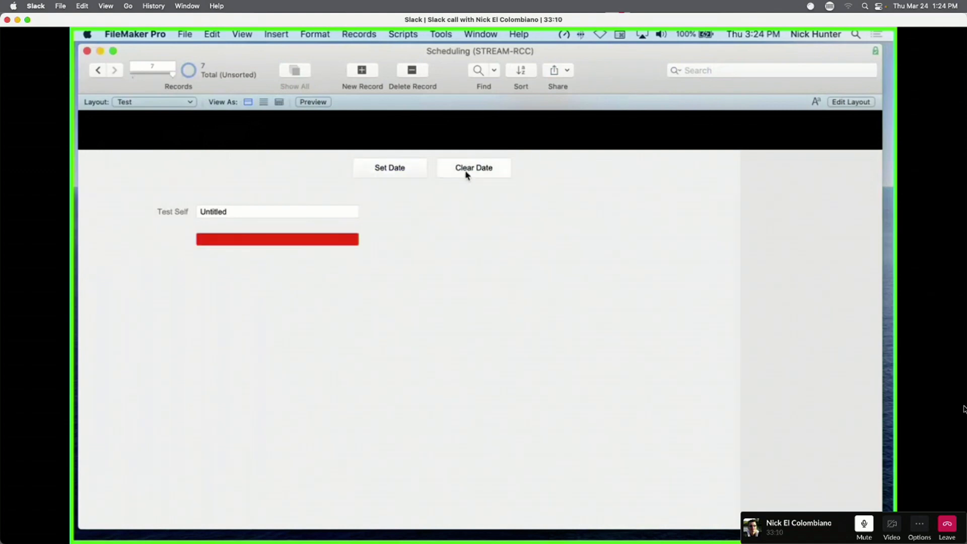
{"action": "left_click", "coordinate": [399, 172]}
{"action": "left_click", "coordinate": [481, 173]}
{"action": "left_click", "coordinate": [402, 173]}
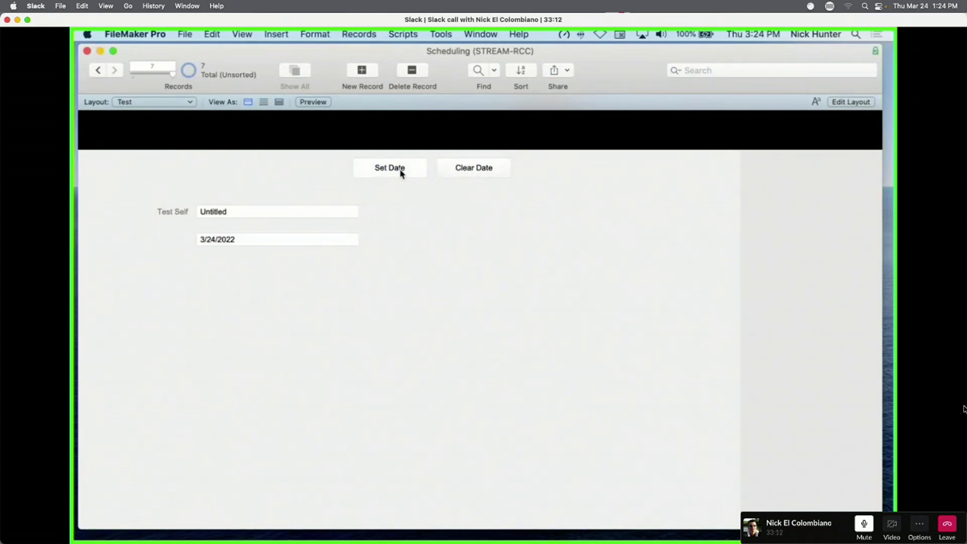
{"action": "left_click", "coordinate": [486, 171]}
{"action": "key", "text": "super+l"}
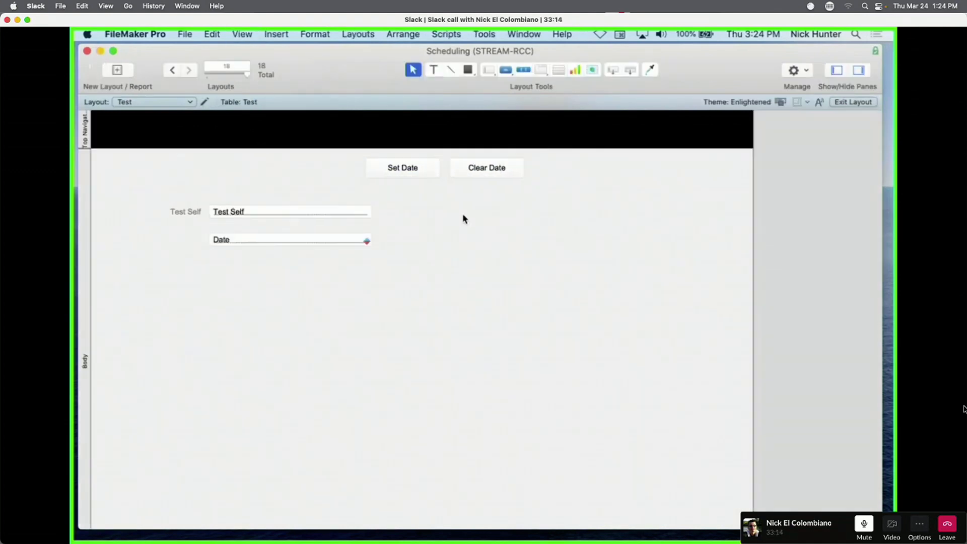
Reopen the Date field's conditional formatting and view the IsEmpty ( Self ) rule formula.
{"action": "right_click", "coordinate": [446, 246]}
{"action": "left_click", "coordinate": [488, 374]}
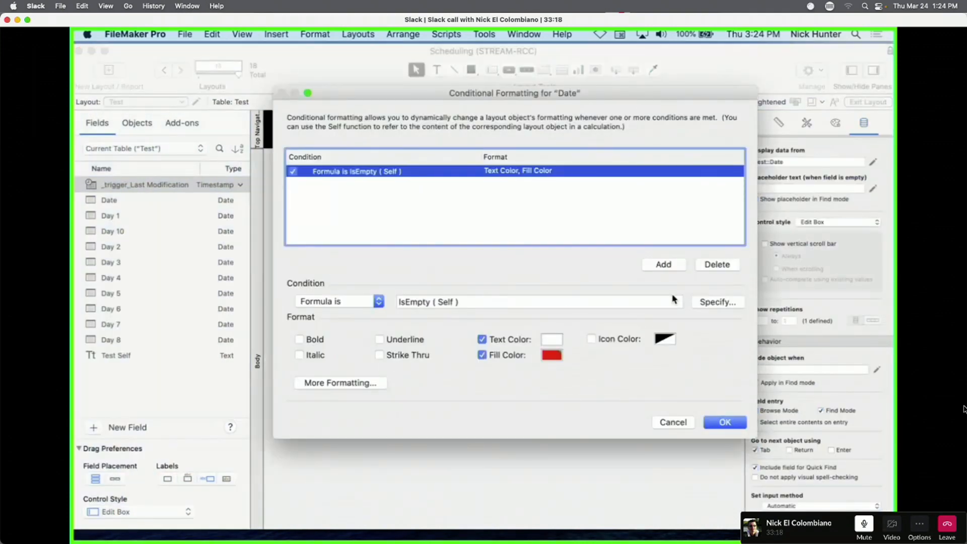
{"action": "left_click", "coordinate": [718, 303]}
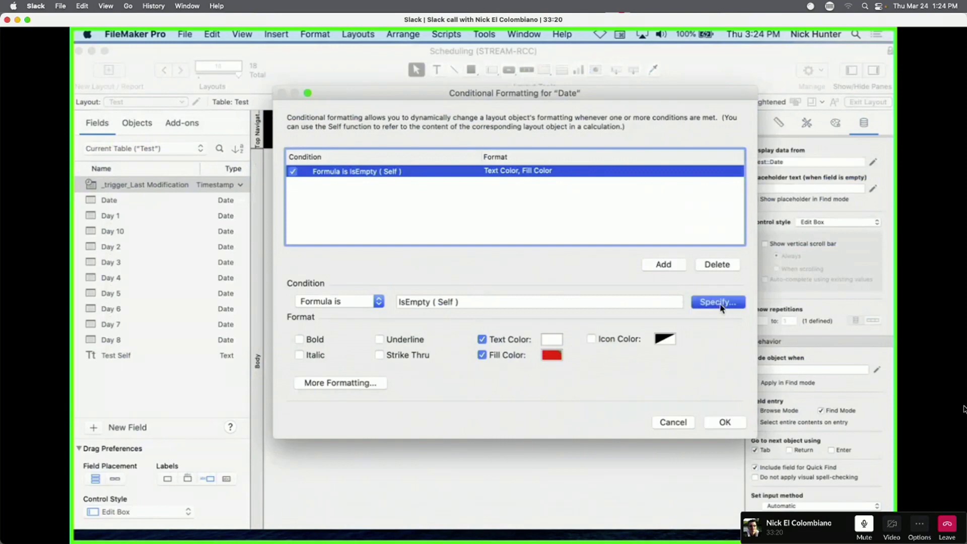
Add a second formula-based rule with the condition self < Get ( CurrentDate ).
{"action": "key", "text": "KP_Enter"}
{"action": "left_click", "coordinate": [664, 265]}
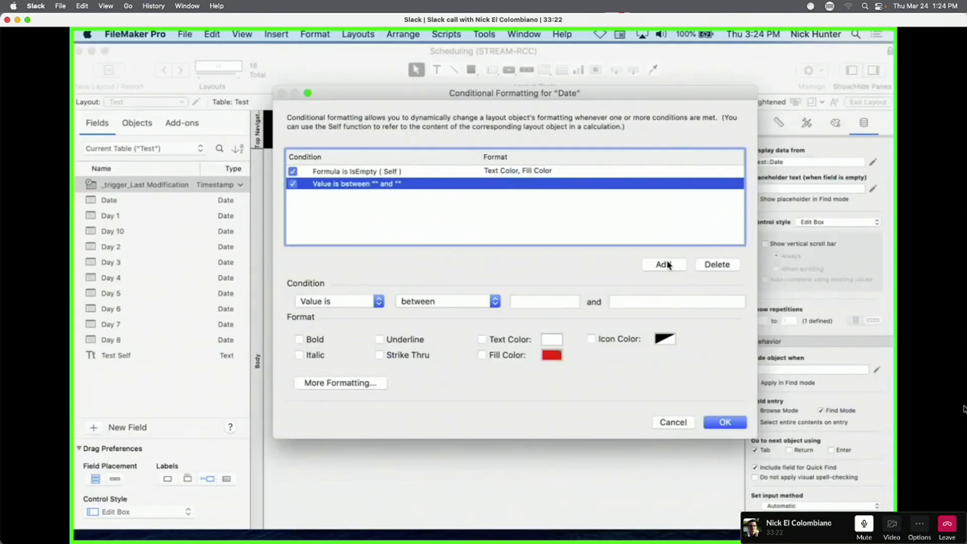
{"action": "left_click", "coordinate": [353, 302]}
{"action": "left_click", "coordinate": [361, 315]}
{"action": "left_click", "coordinate": [717, 304]}
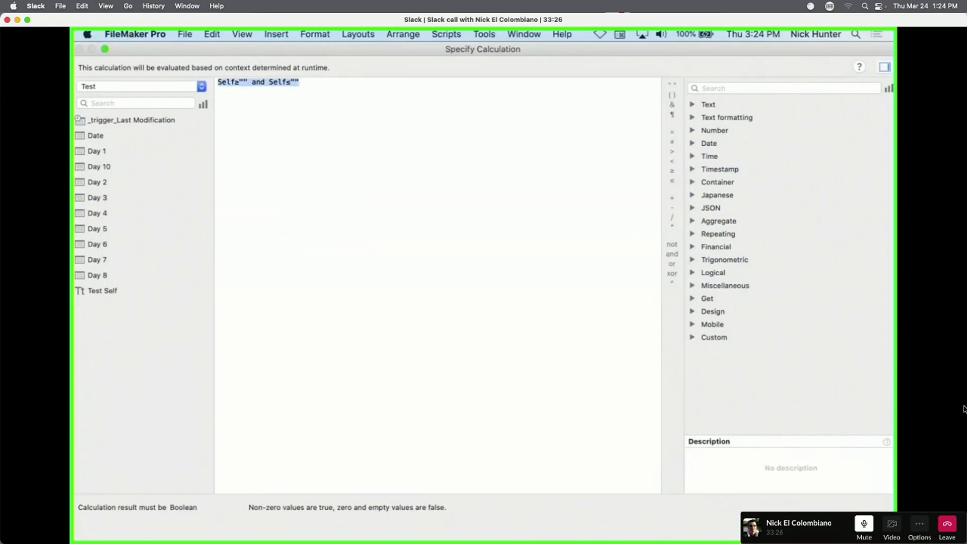
{"action": "type", "text": "self"}
{"action": "key", "text": "Escape"}
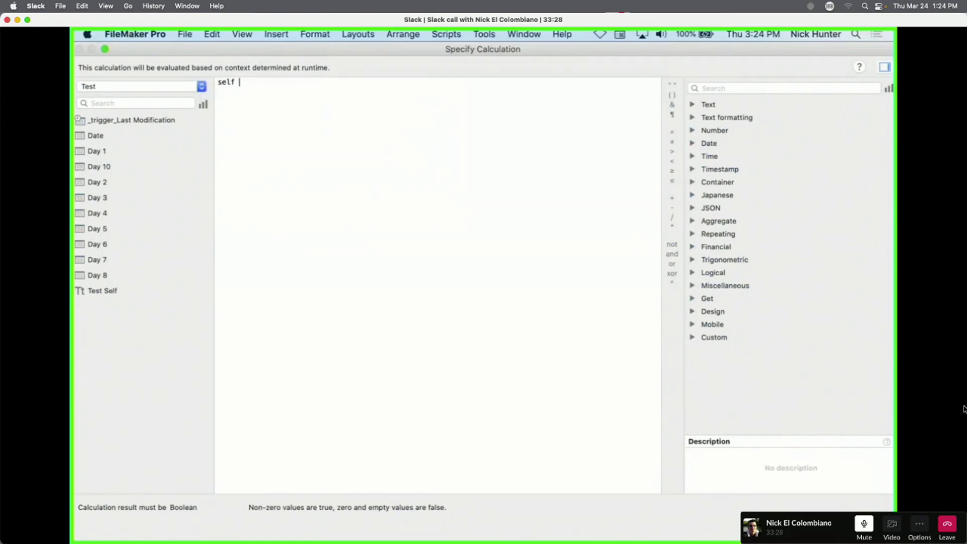
{"action": "type", "text": "< get"}
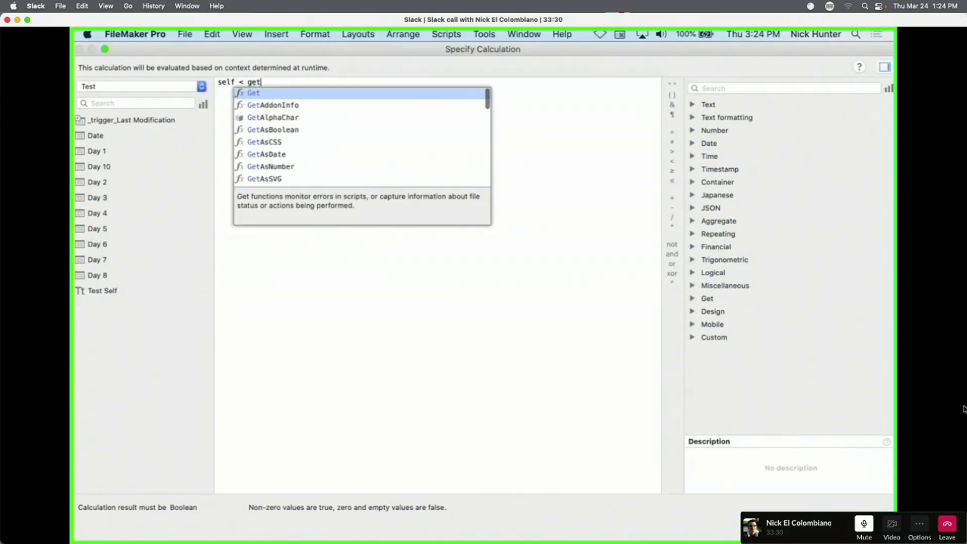
{"action": "key", "text": "Return"}
{"action": "type", "text": "curre"}
{"action": "key", "text": "Return"}
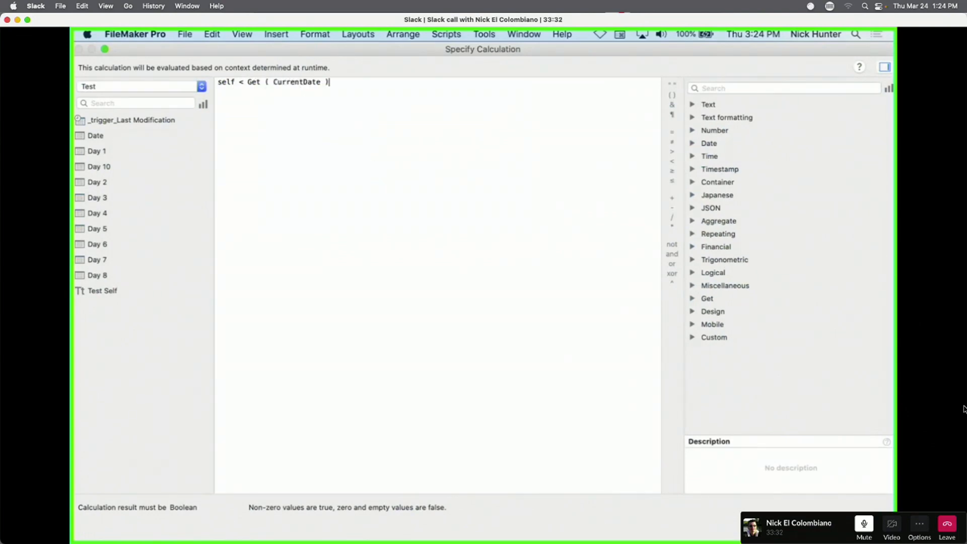
{"action": "key", "text": "Return"}
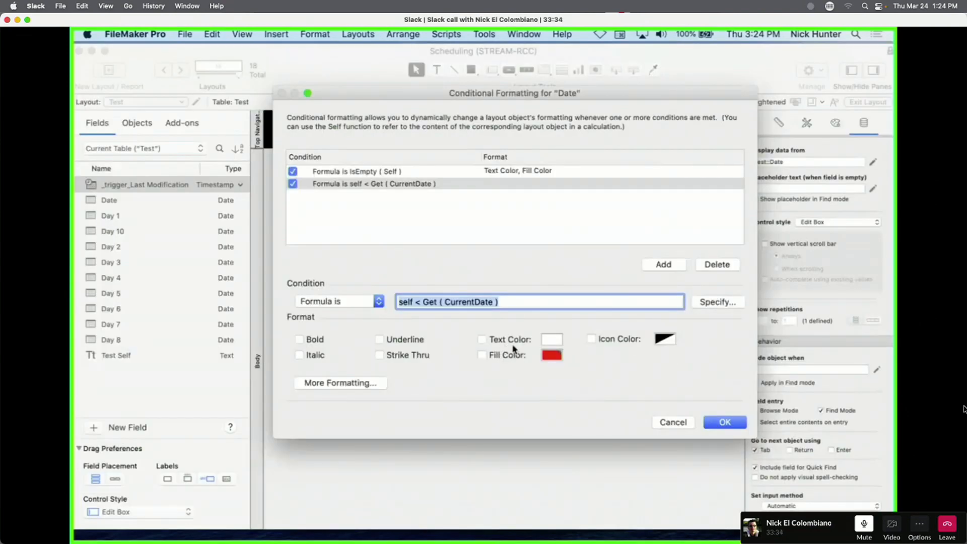
Give the past-date rule an orange fill with text colour off, and save the rules.
{"action": "left_click", "coordinate": [513, 356]}
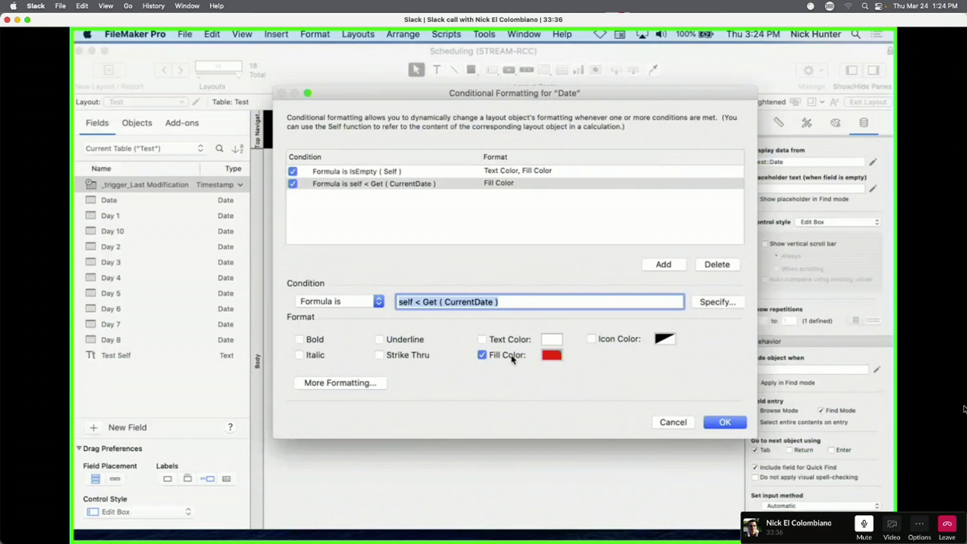
{"action": "left_click", "coordinate": [552, 356]}
{"action": "left_click", "coordinate": [577, 269]}
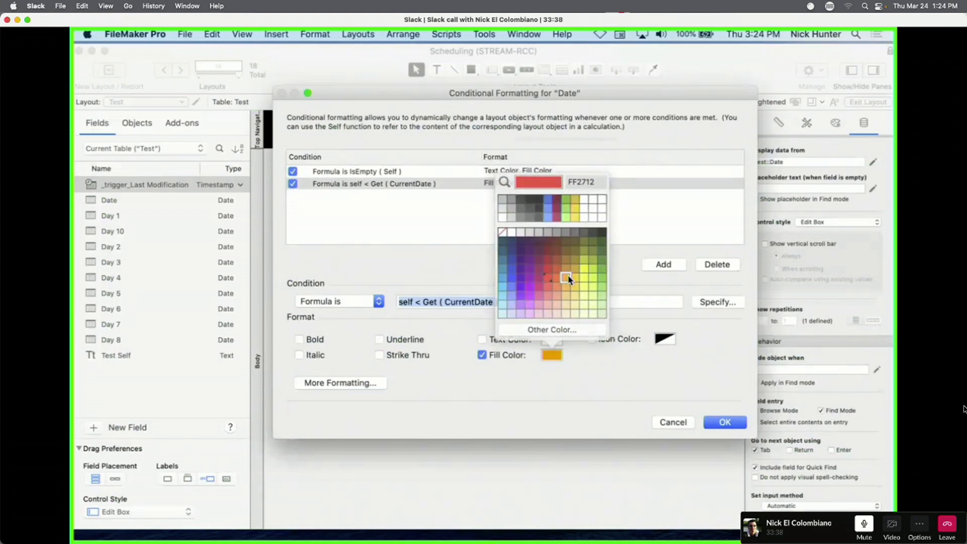
{"action": "left_click", "coordinate": [557, 341]}
{"action": "left_click", "coordinate": [557, 340]}
{"action": "left_click", "coordinate": [557, 340]}
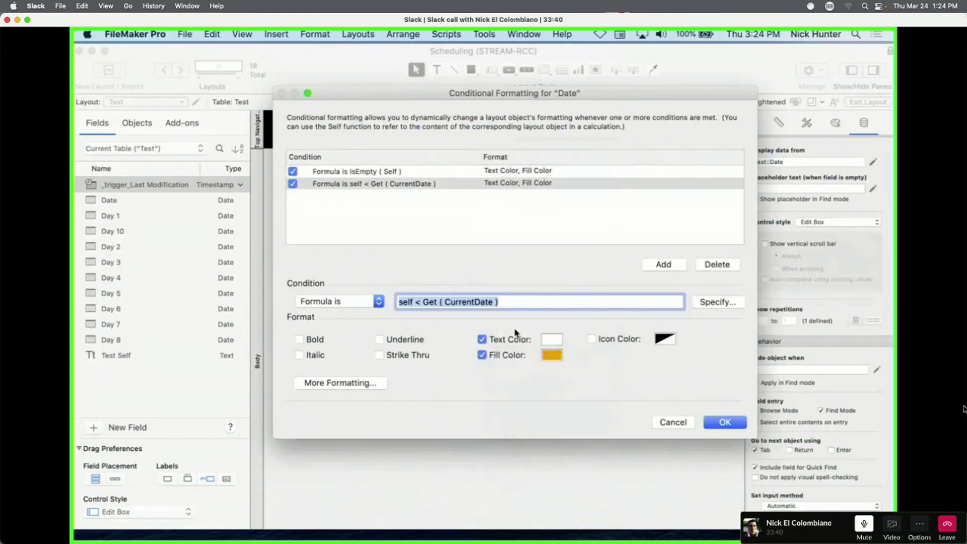
{"action": "left_click", "coordinate": [482, 340]}
{"action": "left_click", "coordinate": [726, 423]}
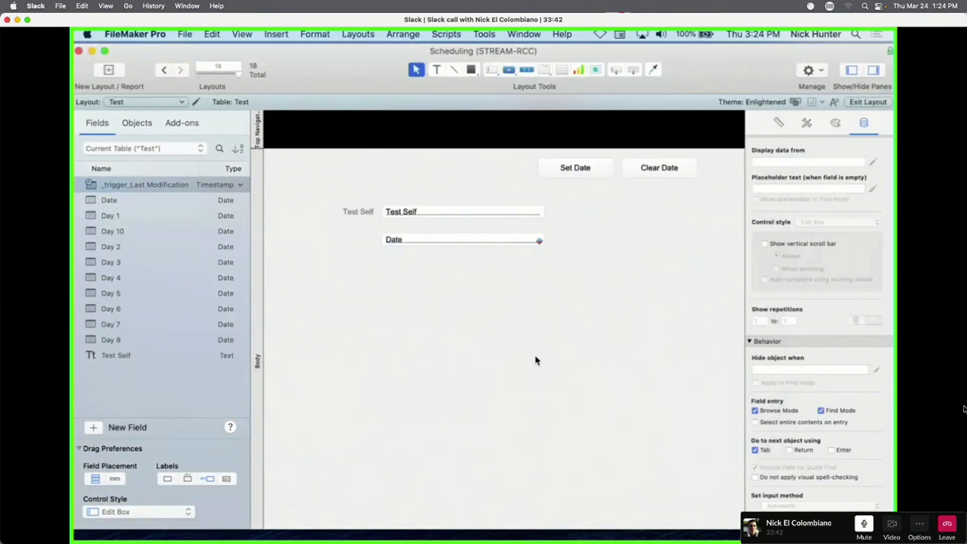
In Browse mode, insert today's date into the Date field and change its year to 2021.
{"action": "key", "text": "super+b"}
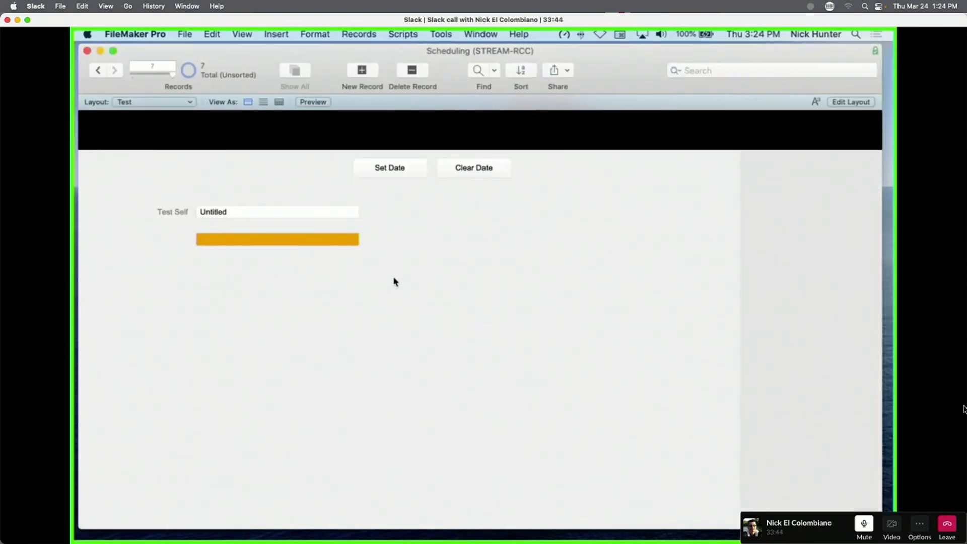
{"action": "left_click", "coordinate": [287, 243]}
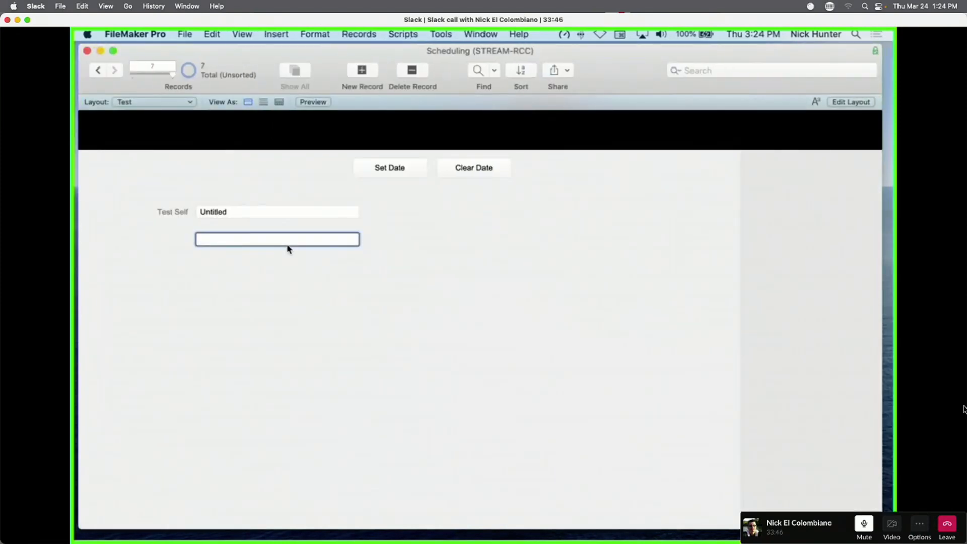
{"action": "key", "text": "super+minus"}
{"action": "type", "text": "1"}
{"action": "left_click", "coordinate": [298, 267]}
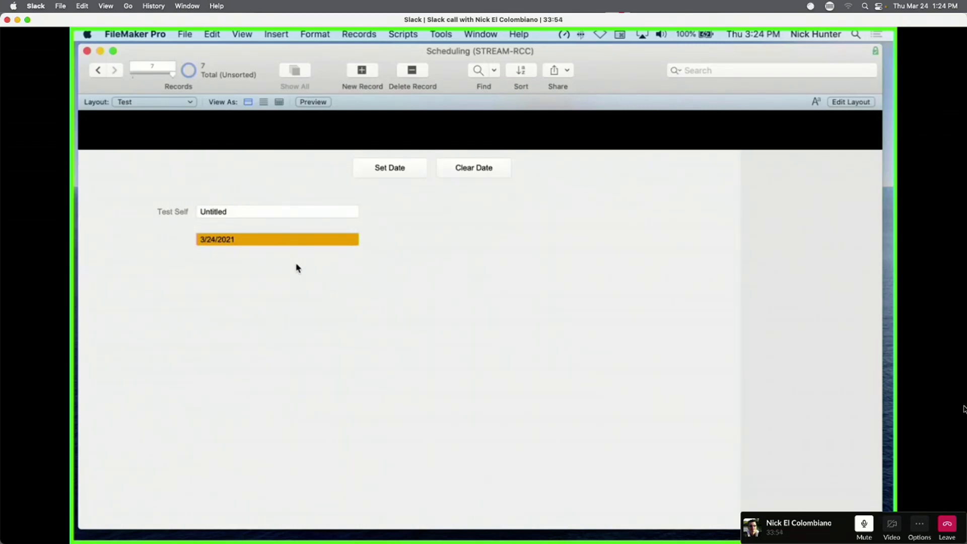
Restore the year to 2022, check the orange fill for 3/23/2022, then clear the date.
{"action": "left_click", "coordinate": [241, 246]}
{"action": "left_click", "coordinate": [252, 243]}
{"action": "key", "text": "BackSpace"}
{"action": "type", "text": "2"}
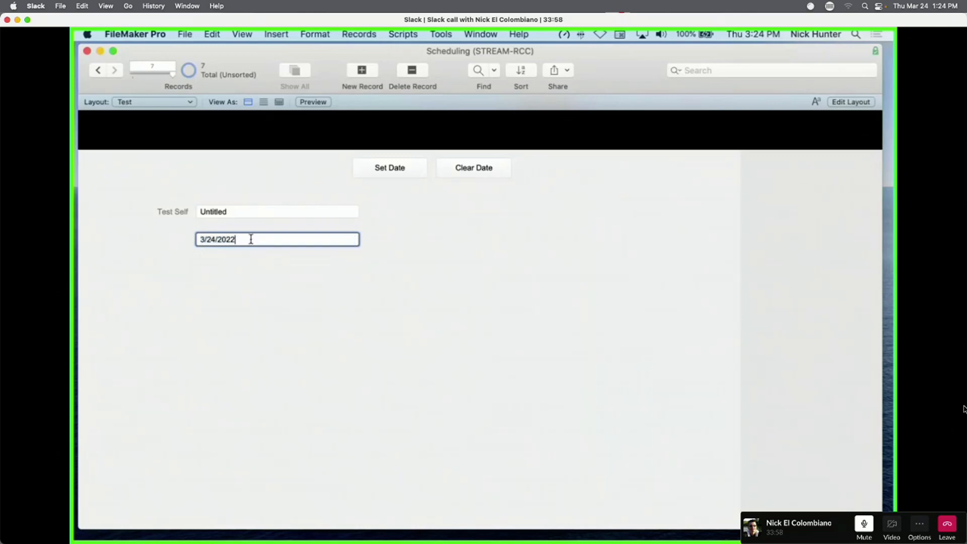
{"action": "left_click", "coordinate": [293, 272]}
{"action": "left_click", "coordinate": [268, 242]}
{"action": "left_click", "coordinate": [314, 319]}
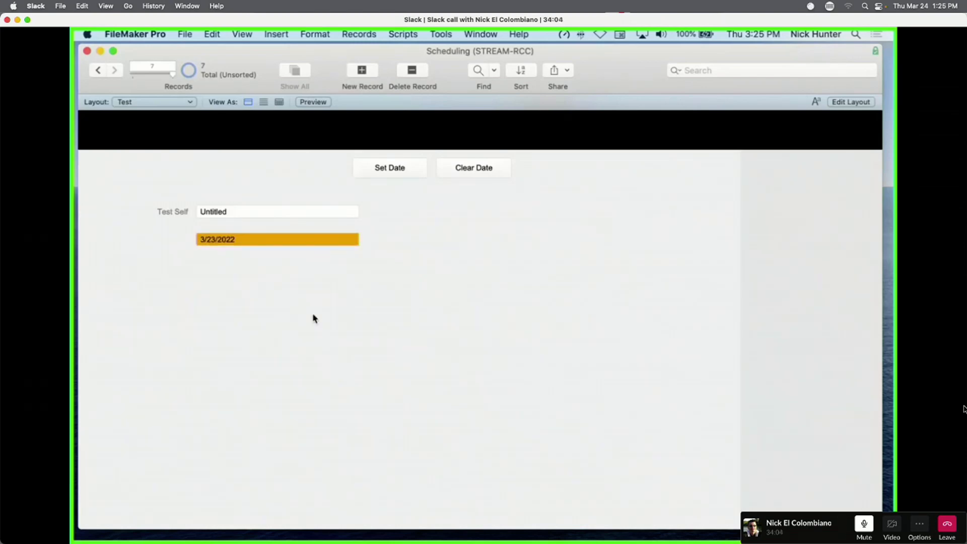
{"action": "left_click", "coordinate": [466, 171]}
{"action": "key", "text": "super+l"}
Drag the Date field's formatting rules to reorder them, then close Conditional Formatting.
{"action": "right_click", "coordinate": [392, 240]}
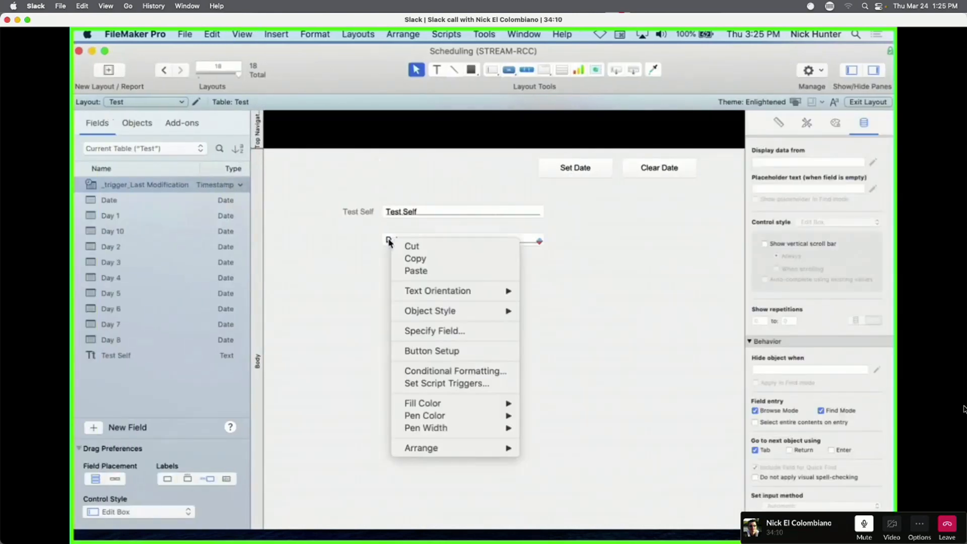
{"action": "left_click", "coordinate": [448, 371]}
{"action": "left_click_drag", "start_coordinate": [358, 184], "coordinate": [383, 178]}
{"action": "left_click", "coordinate": [386, 209]}
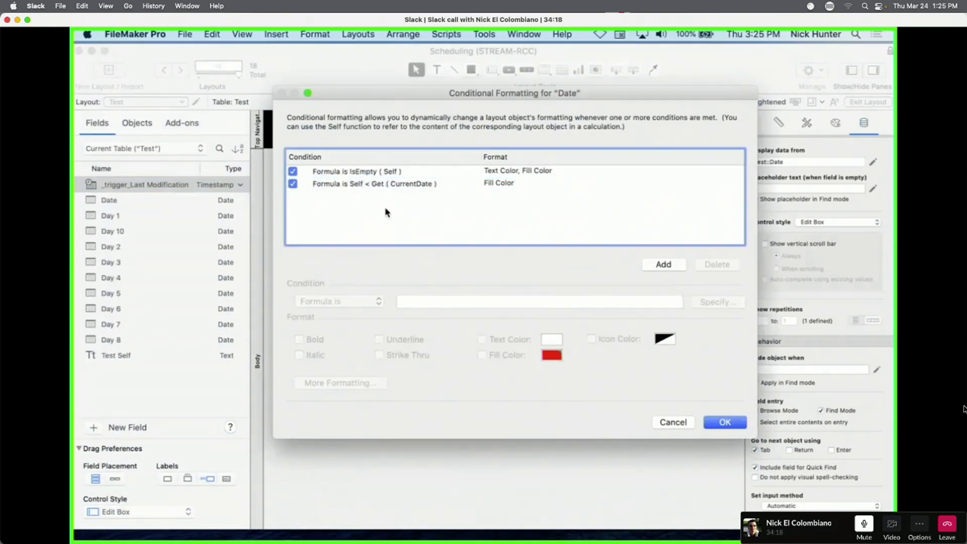
{"action": "left_click", "coordinate": [377, 174]}
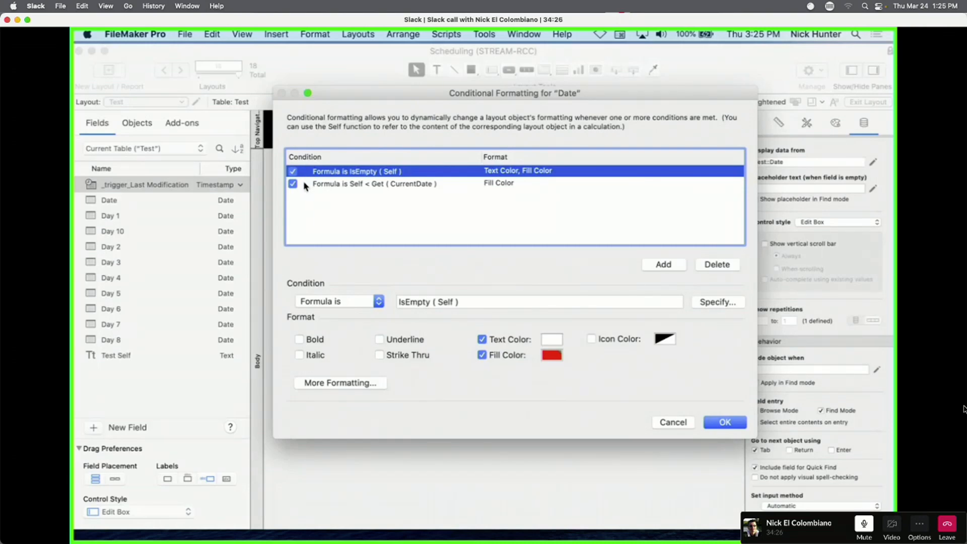
{"action": "mouse_move", "coordinate": [352, 174]}
{"action": "left_mouse_down"}
{"action": "mouse_move", "coordinate": [367, 183]}
{"action": "mouse_move", "coordinate": [359, 190]}
{"action": "mouse_move", "coordinate": [367, 171]}
{"action": "left_mouse_up"}
{"action": "key", "text": "Return"}
{"action": "left_click", "coordinate": [325, 153]}
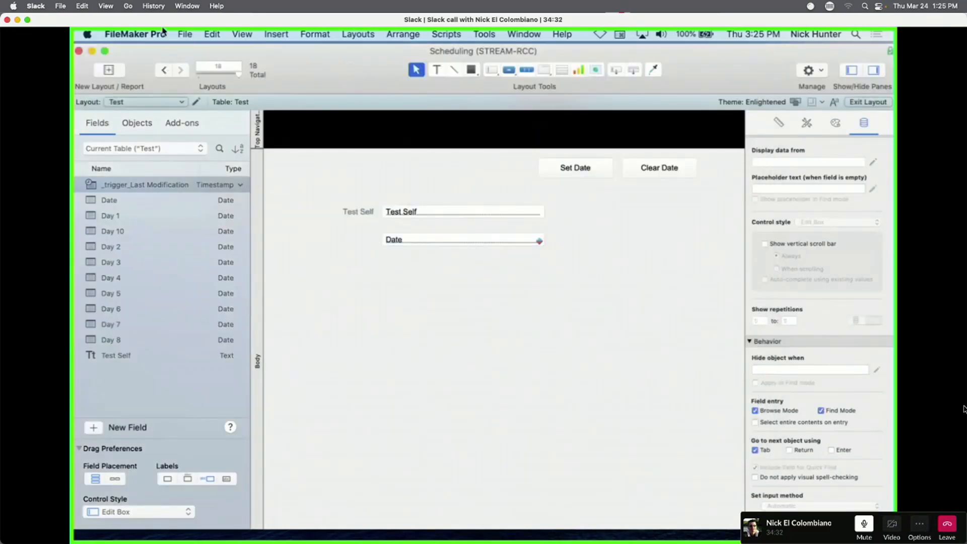
Open Manage Layouts, select the SHF_Shifts layout, then close it.
{"action": "key", "text": "super+shift+l"}
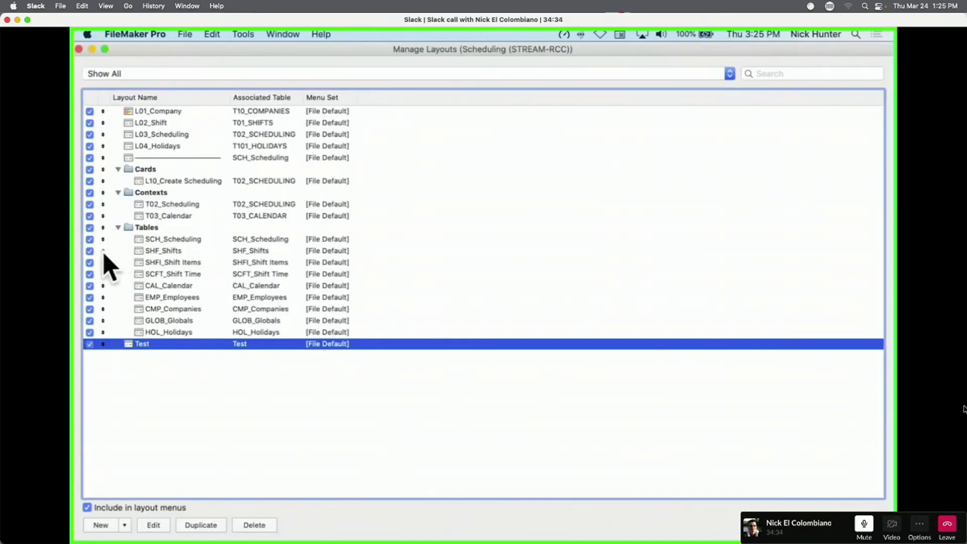
{"action": "left_click", "coordinate": [105, 253]}
{"action": "mouse_move", "coordinate": [104, 254]}
{"action": "left_mouse_down"}
{"action": "mouse_move", "coordinate": [104, 238]}
{"action": "mouse_move", "coordinate": [105, 252]}
{"action": "left_mouse_up"}
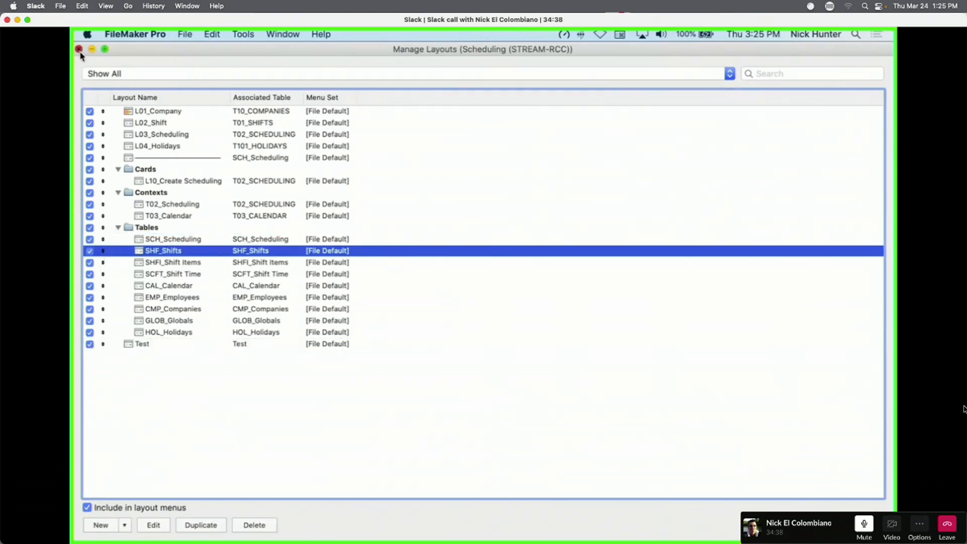
{"action": "left_click", "coordinate": [79, 49]}
Move the past-date rule above the empty rule in Conditional Formatting and confirm.
{"action": "right_click", "coordinate": [439, 246]}
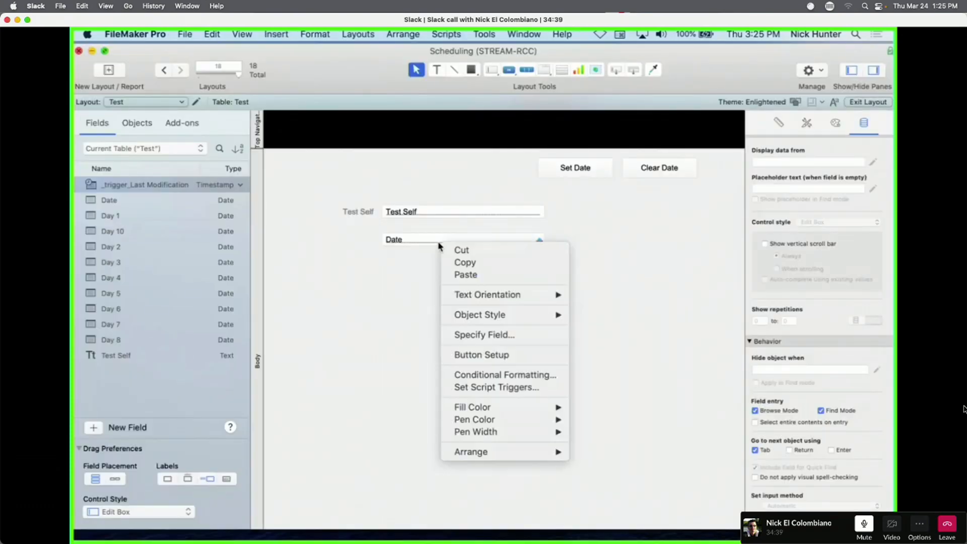
{"action": "left_click", "coordinate": [509, 376]}
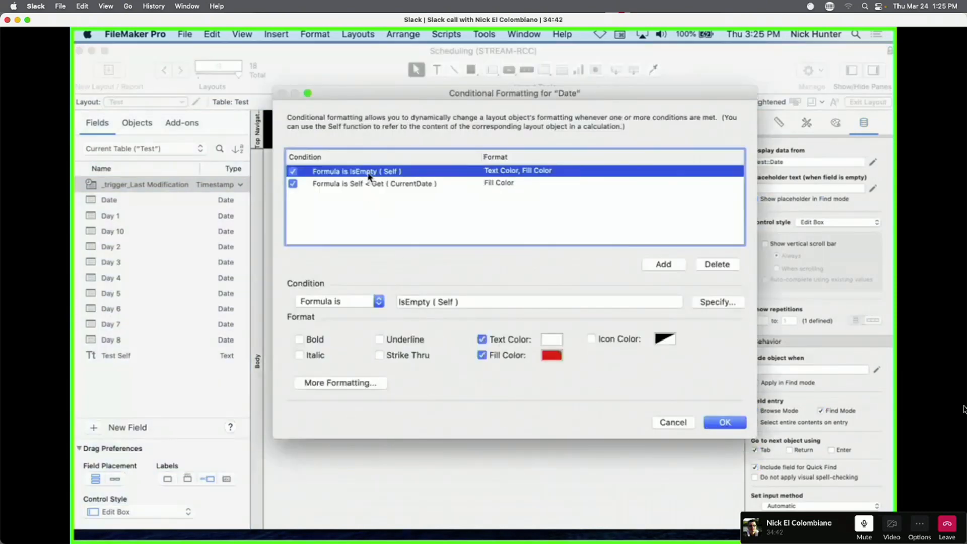
{"action": "left_click_drag", "start_coordinate": [370, 183], "coordinate": [421, 218]}
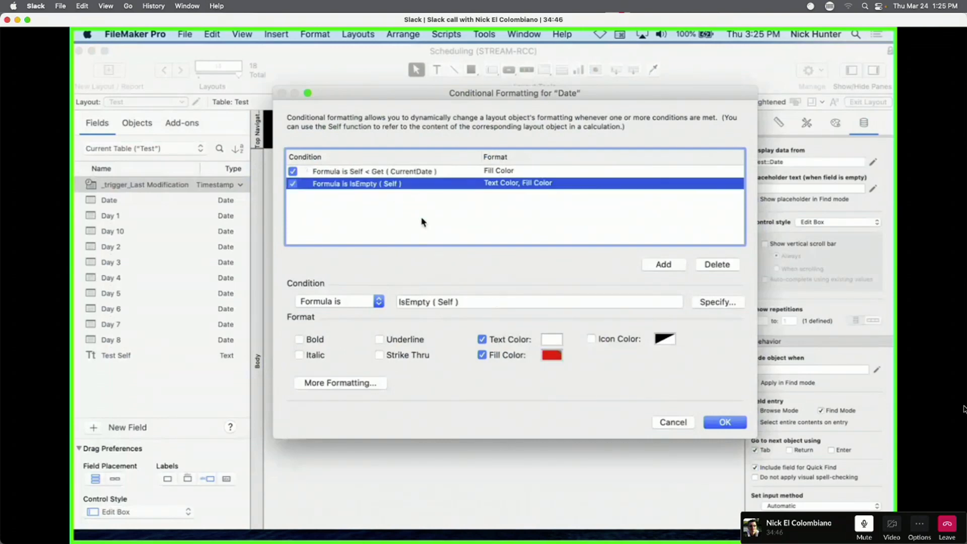
{"action": "left_click", "coordinate": [736, 427]}
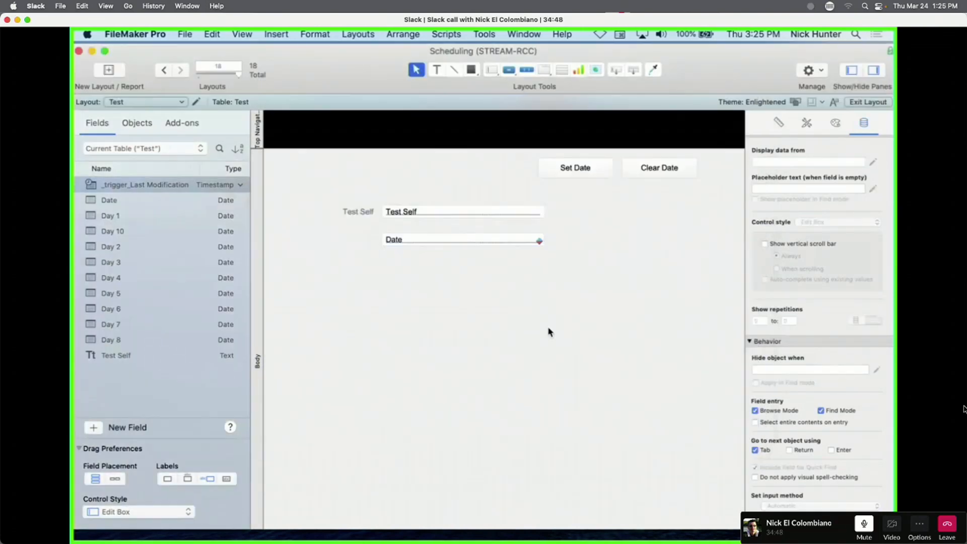
In Browse mode, set today's date, then change the day to make it 3/23/2022.
{"action": "key", "text": "super+b"}
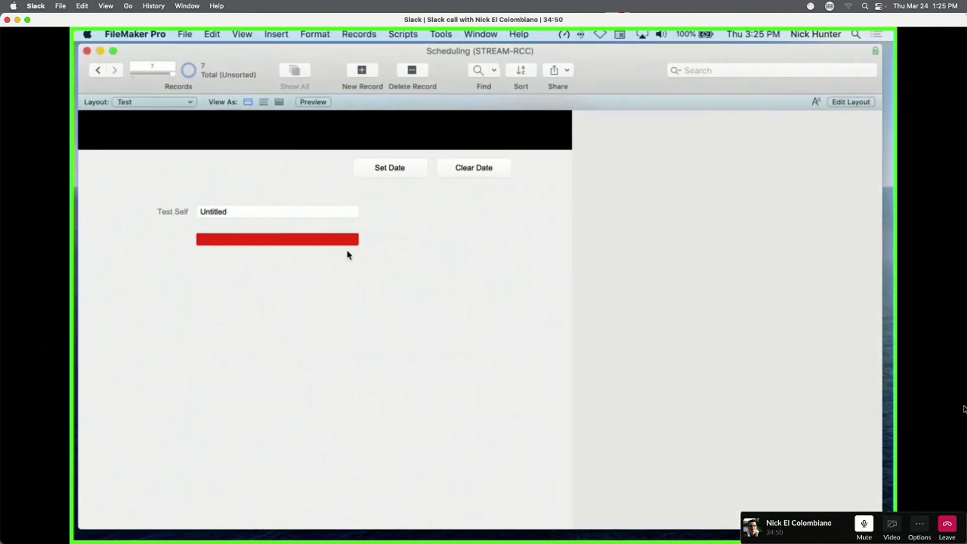
{"action": "left_click", "coordinate": [317, 241]}
{"action": "left_click", "coordinate": [320, 269]}
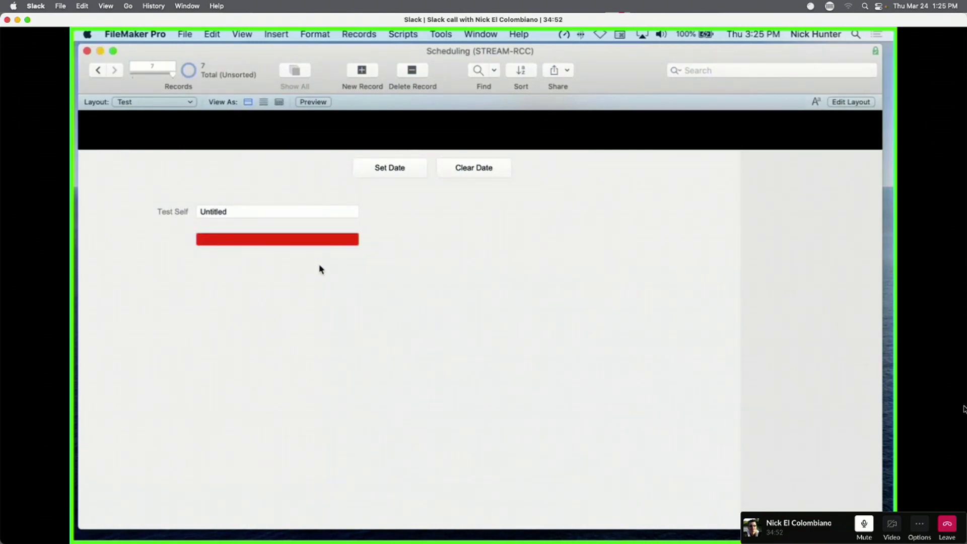
{"action": "left_click", "coordinate": [404, 170]}
{"action": "left_click", "coordinate": [218, 241]}
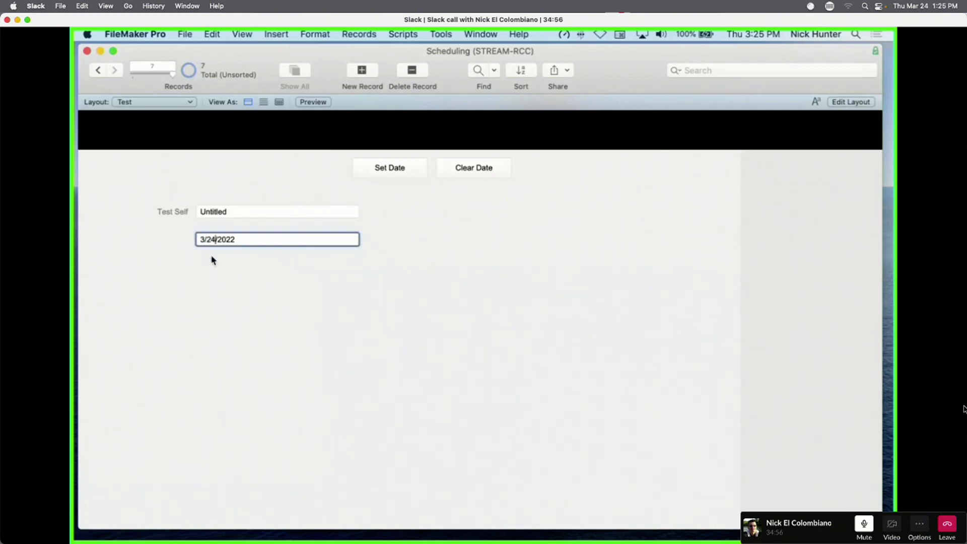
{"action": "key", "text": "BackSpace"}
{"action": "type", "text": "3"}
{"action": "left_click", "coordinate": [255, 267]}
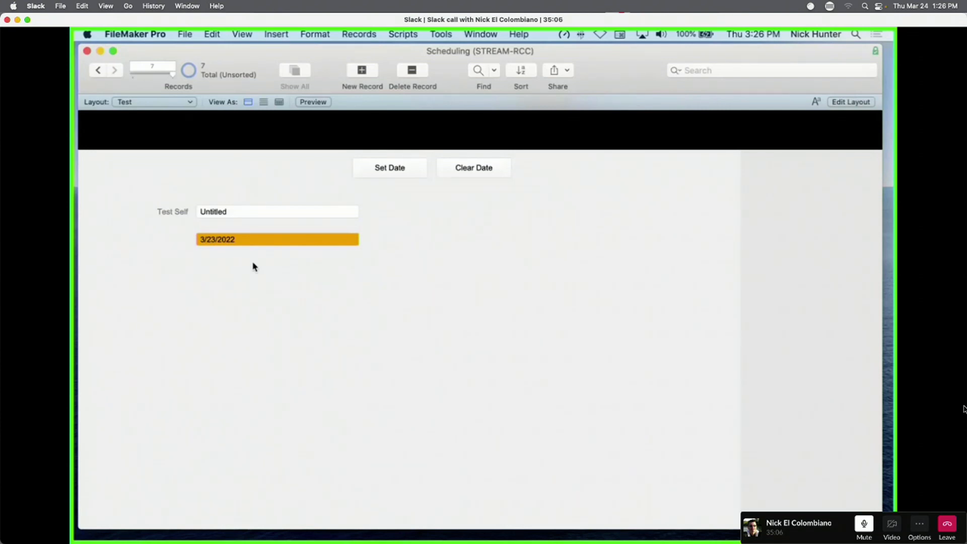
{"action": "key", "text": "super+l"}
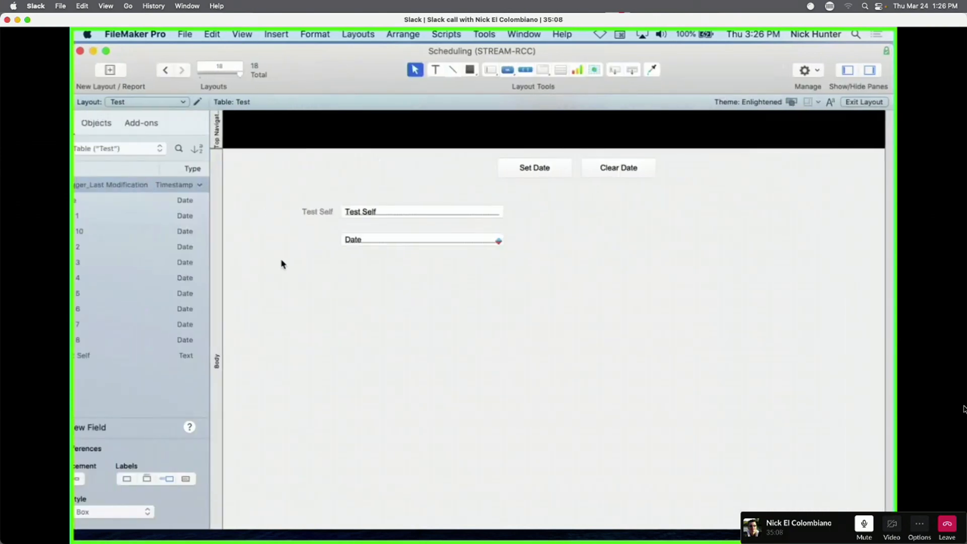
Review the Date field's formatting formula, cancel without changes, and open Manage Database.
{"action": "right_click", "coordinate": [411, 243]}
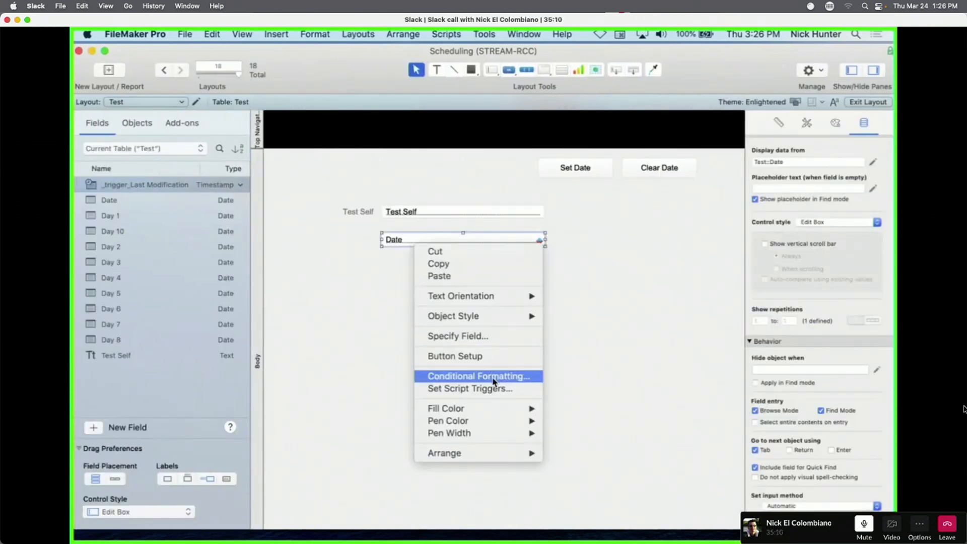
{"action": "left_click", "coordinate": [493, 378]}
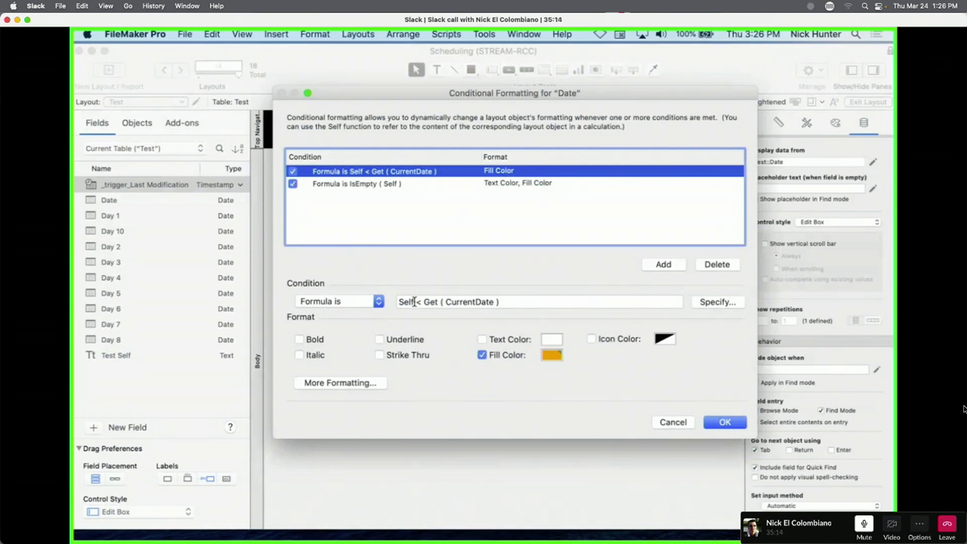
{"action": "double_click", "coordinate": [414, 301]}
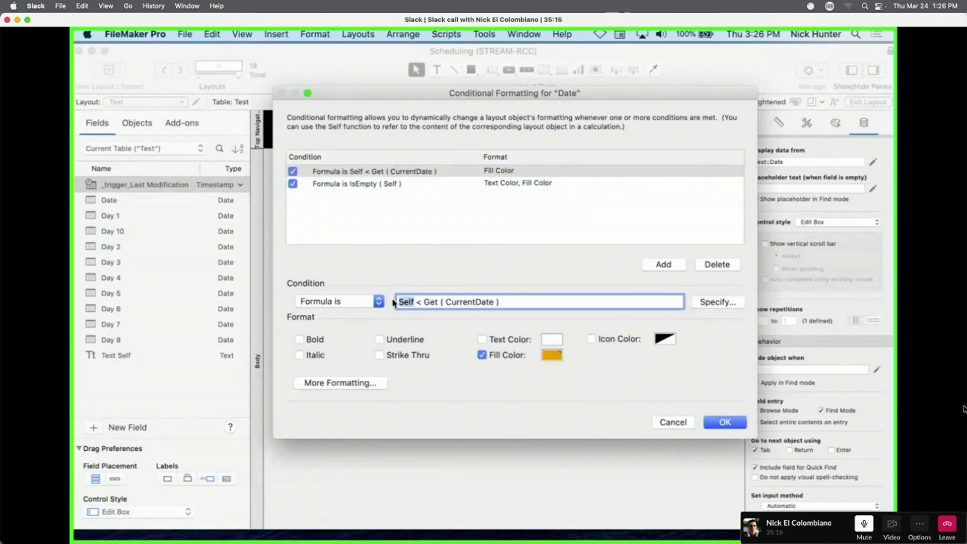
{"action": "key", "text": "Escape"}
{"action": "key", "text": "super+shift+d"}
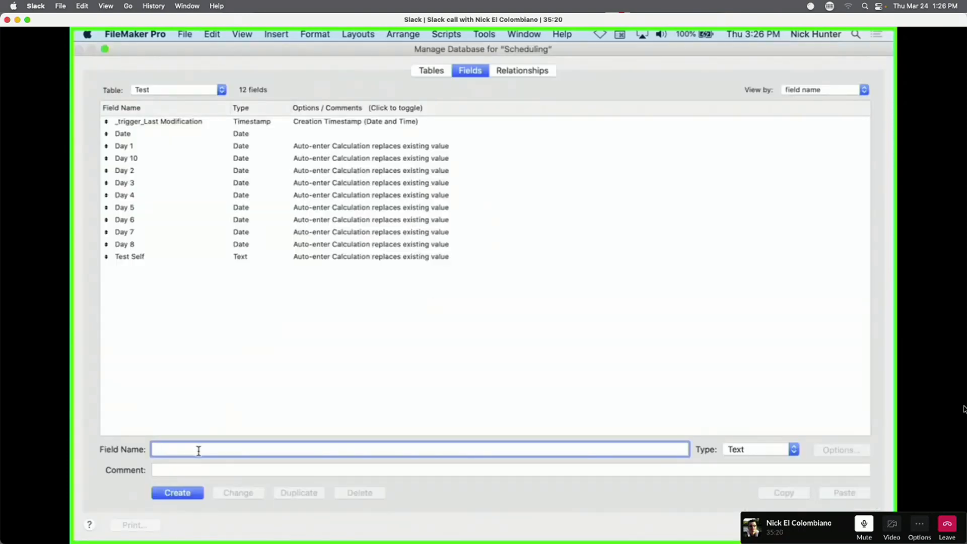
Create a Date-type field named Created Date in the Test table.
{"action": "type", "text": "Created Date"}
{"action": "left_click", "coordinate": [786, 453]}
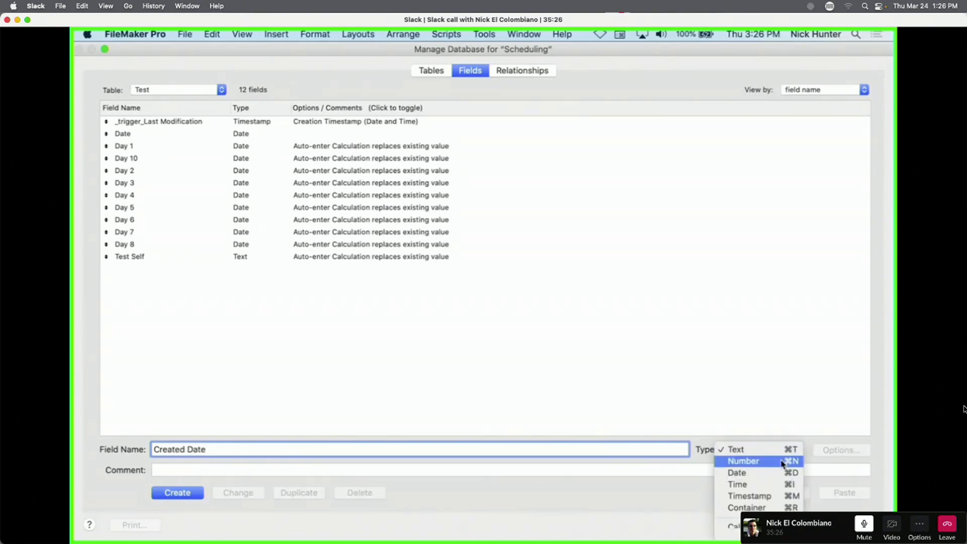
{"action": "left_click", "coordinate": [781, 475]}
{"action": "left_click", "coordinate": [195, 495]}
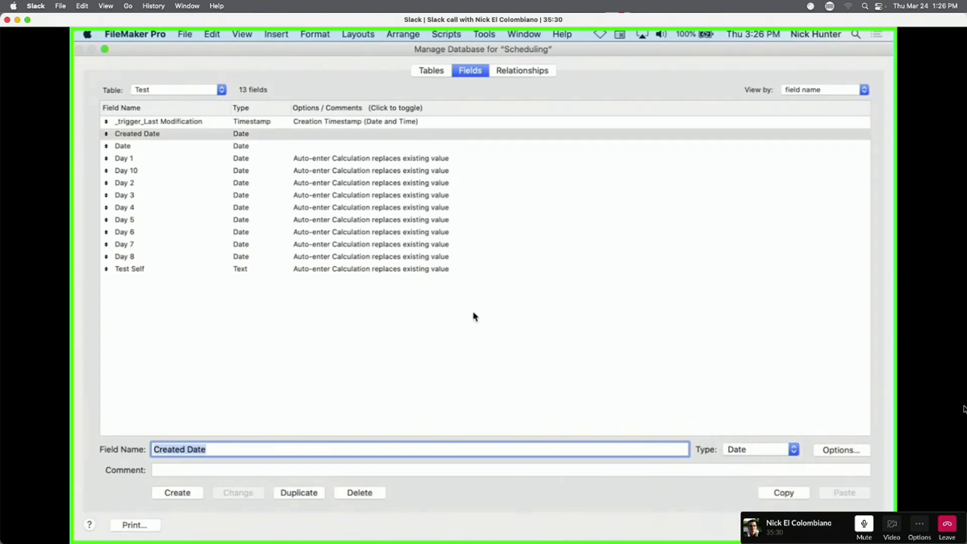
{"action": "key", "text": "Return"}
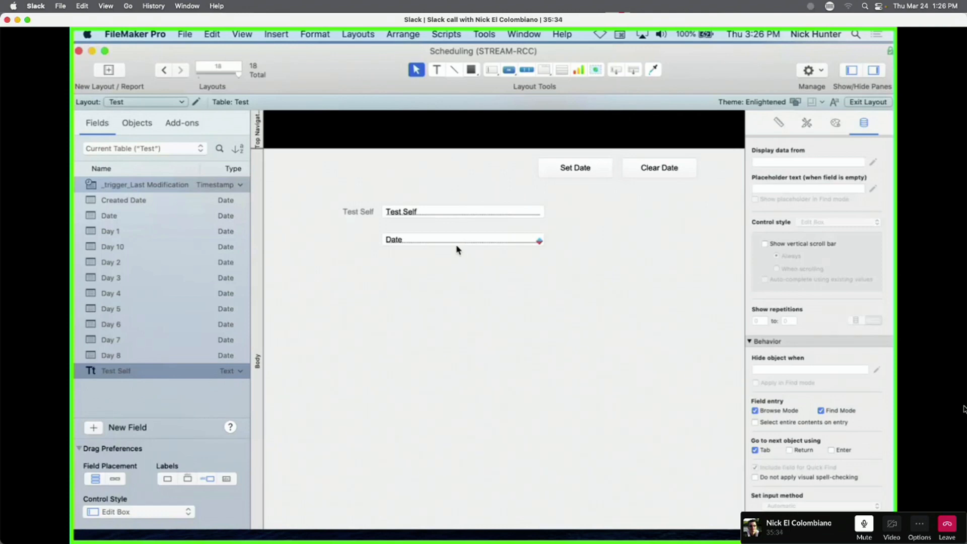
Place a copy of the Date field below it and assign it to Created Date.
{"action": "left_click_drag", "start_coordinate": [459, 247], "coordinate": [450, 288]}
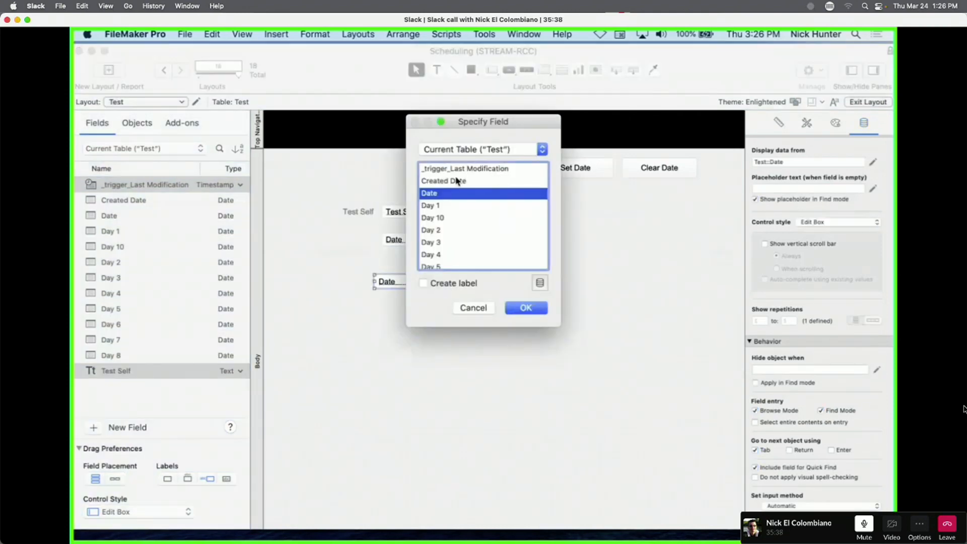
{"action": "left_click", "coordinate": [443, 181]}
{"action": "key", "text": "Return"}
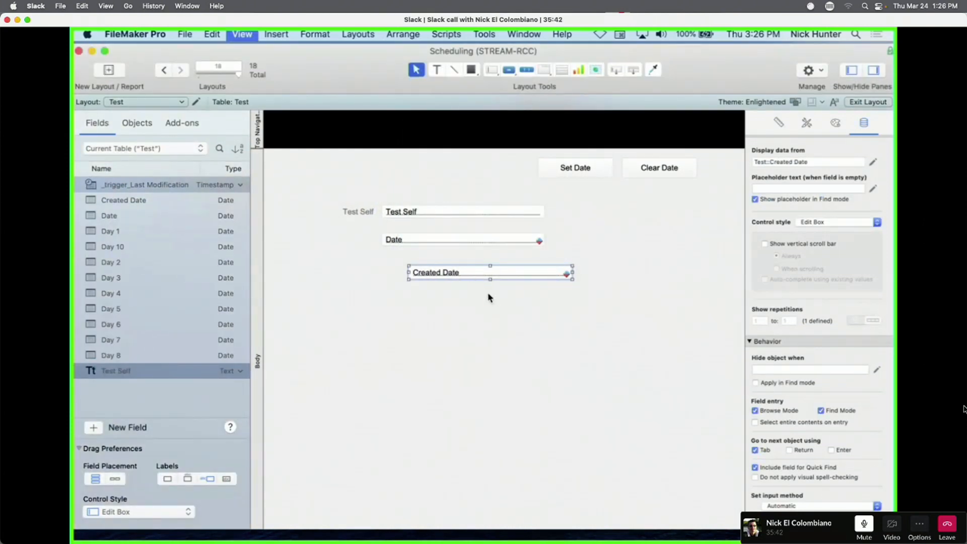
{"action": "key", "text": "super+b"}
Set the Date field to today and enter 3/23/2022 in Created Date.
{"action": "left_click", "coordinate": [311, 276]}
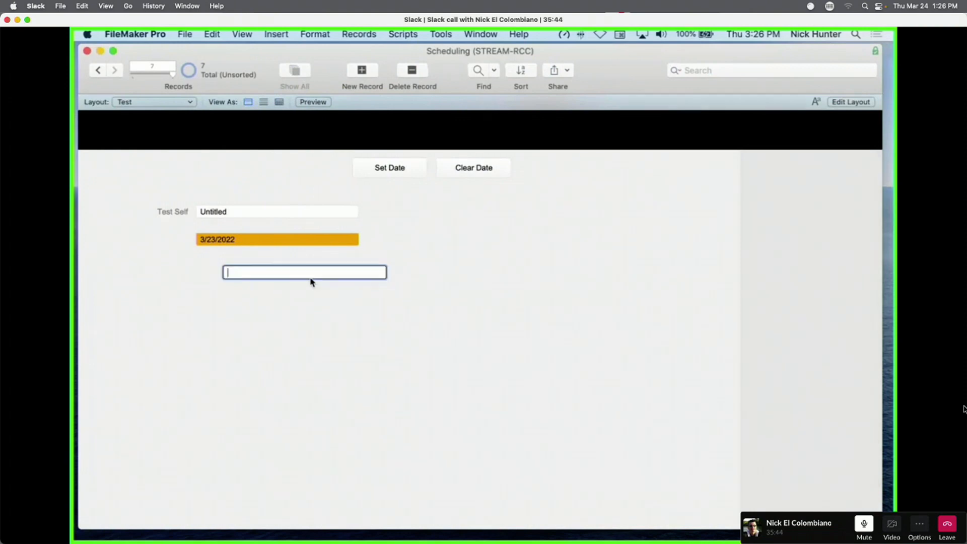
{"action": "left_click", "coordinate": [395, 168]}
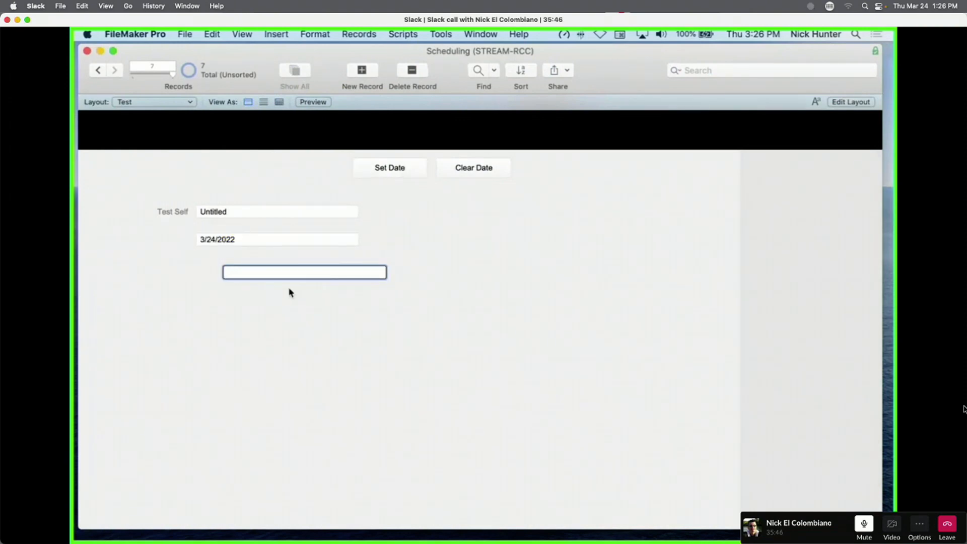
{"action": "left_click", "coordinate": [267, 271]}
{"action": "left_click", "coordinate": [273, 244]}
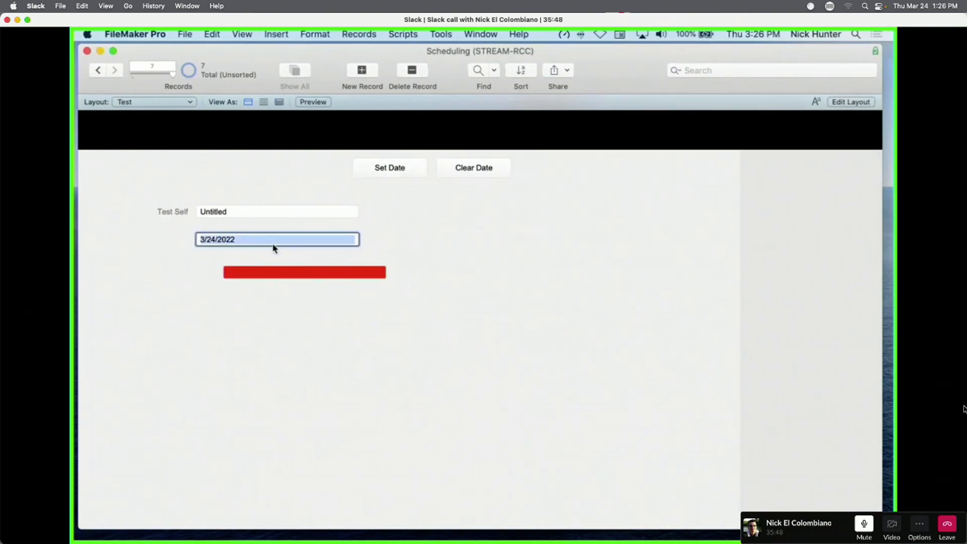
{"action": "left_click", "coordinate": [294, 276]}
{"action": "left_click", "coordinate": [243, 274]}
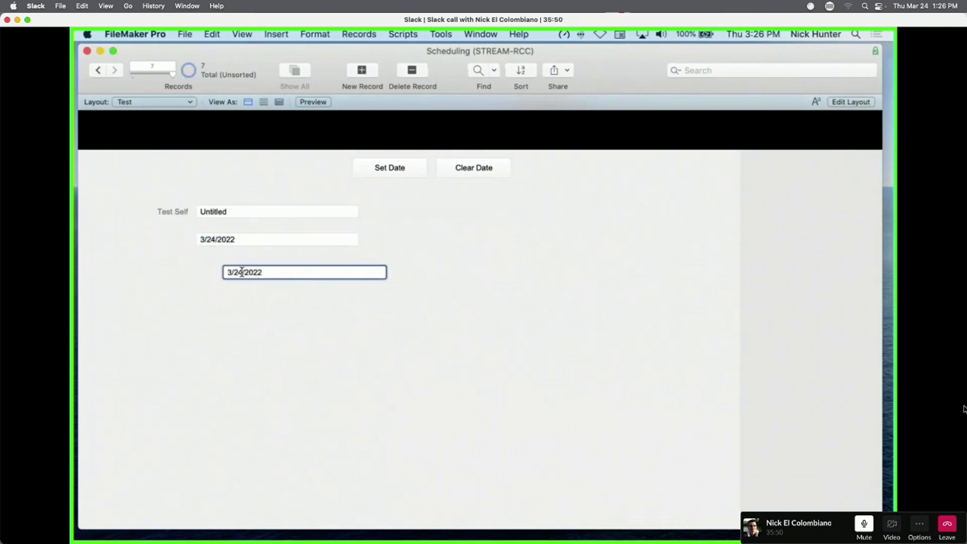
{"action": "key", "text": "BackSpace"}
{"action": "type", "text": "3"}
{"action": "left_click", "coordinate": [255, 340]}
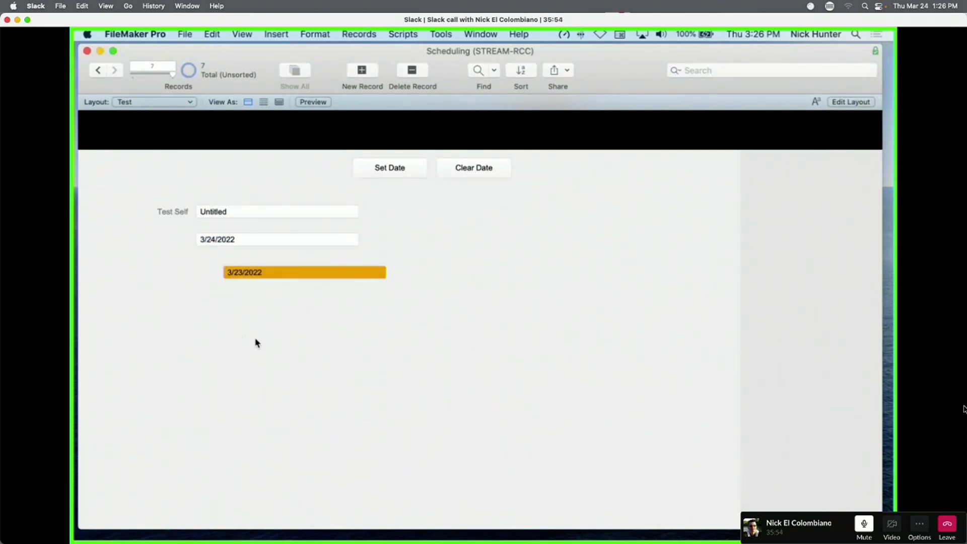
Back in Layout mode, reopen the Date field's conditional formatting rules.
{"action": "key", "text": "super+l"}
{"action": "left_click", "coordinate": [451, 243]}
{"action": "right_click", "coordinate": [451, 244]}
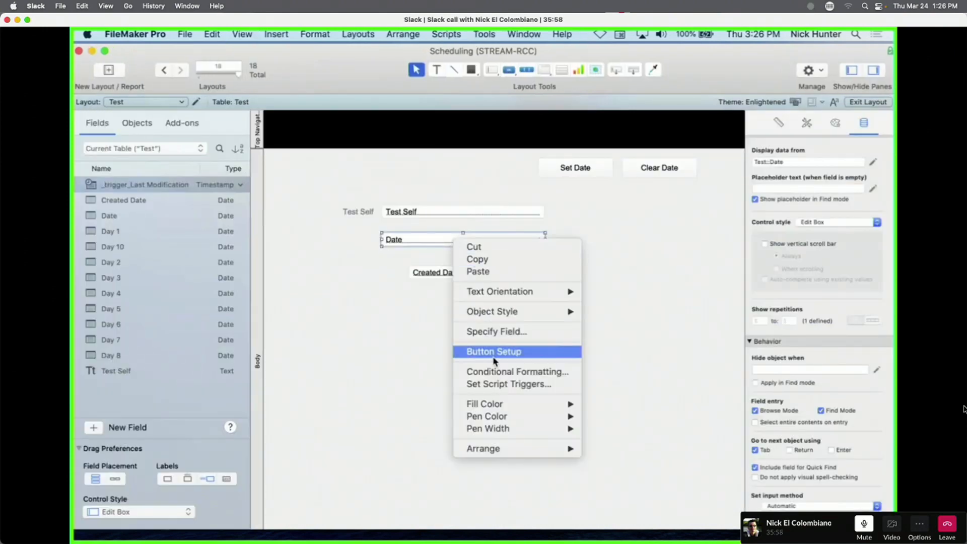
{"action": "left_click", "coordinate": [468, 371]}
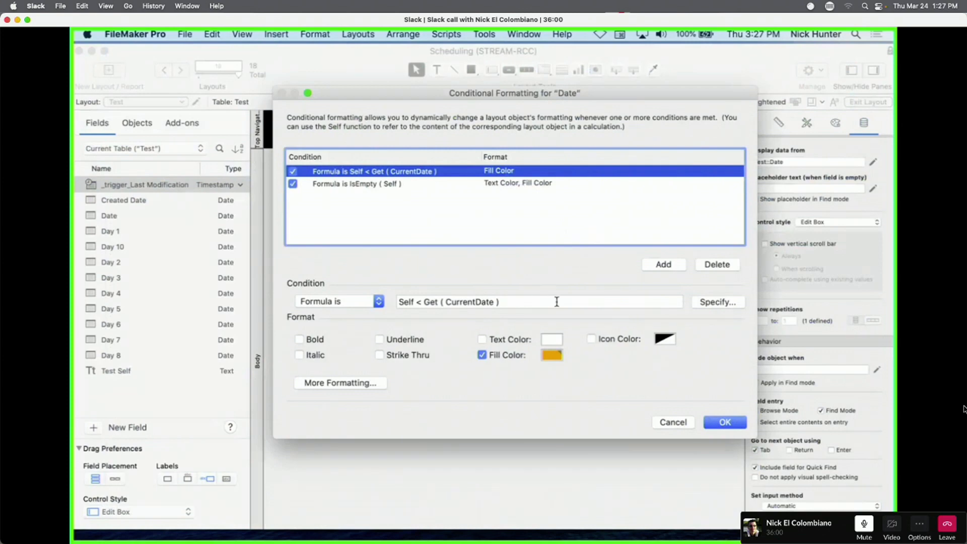
Change the past-date rule's condition to Test::Date < Get ( CurrentDate ), replacing Self.
{"action": "left_click", "coordinate": [713, 303]}
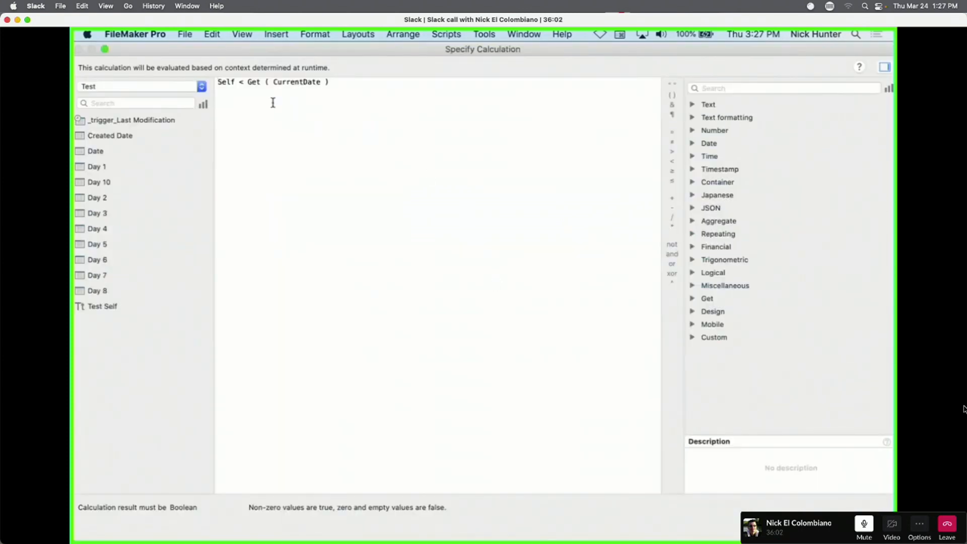
{"action": "double_click", "coordinate": [231, 81]}
{"action": "double_click", "coordinate": [96, 151]}
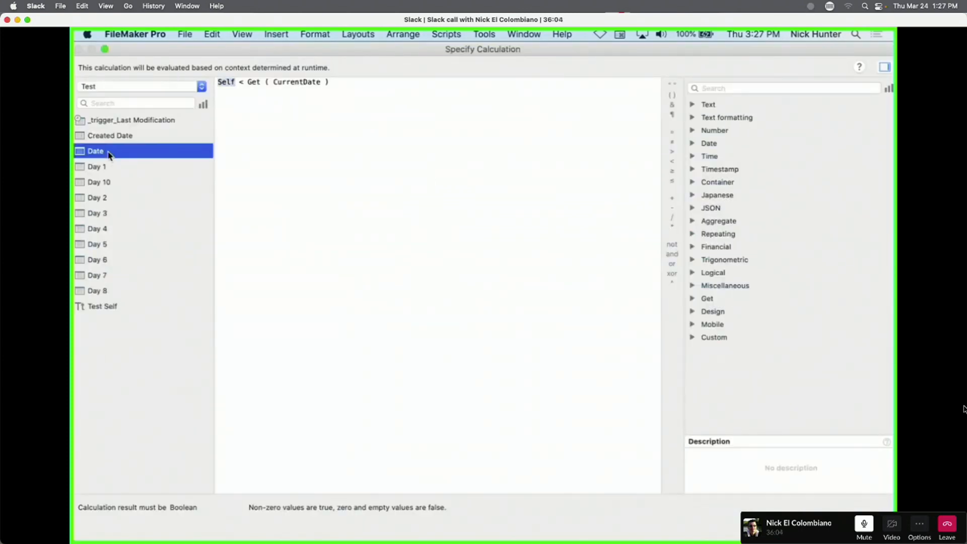
{"action": "left_click", "coordinate": [862, 527]}
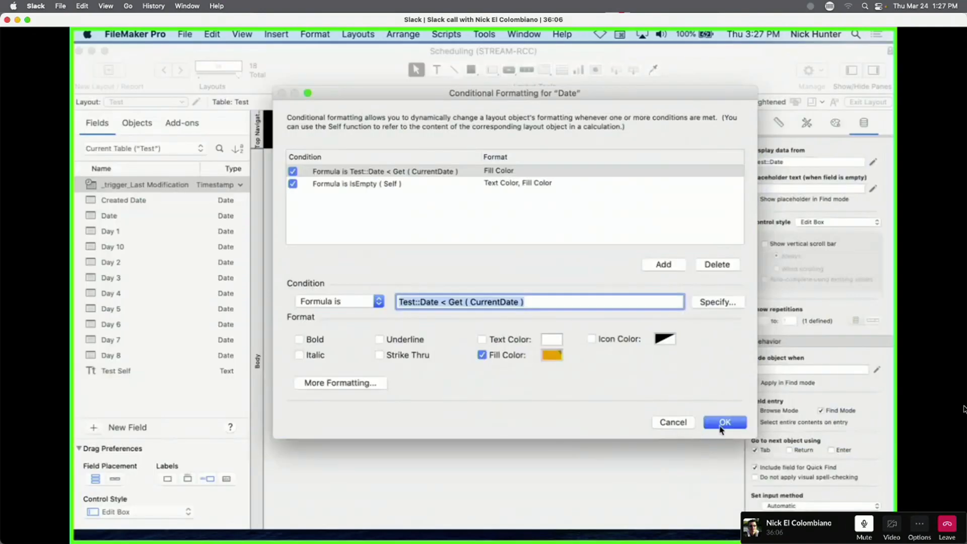
{"action": "left_click", "coordinate": [724, 423]}
Delete the Created Date field from the layout.
{"action": "left_click", "coordinate": [452, 266]}
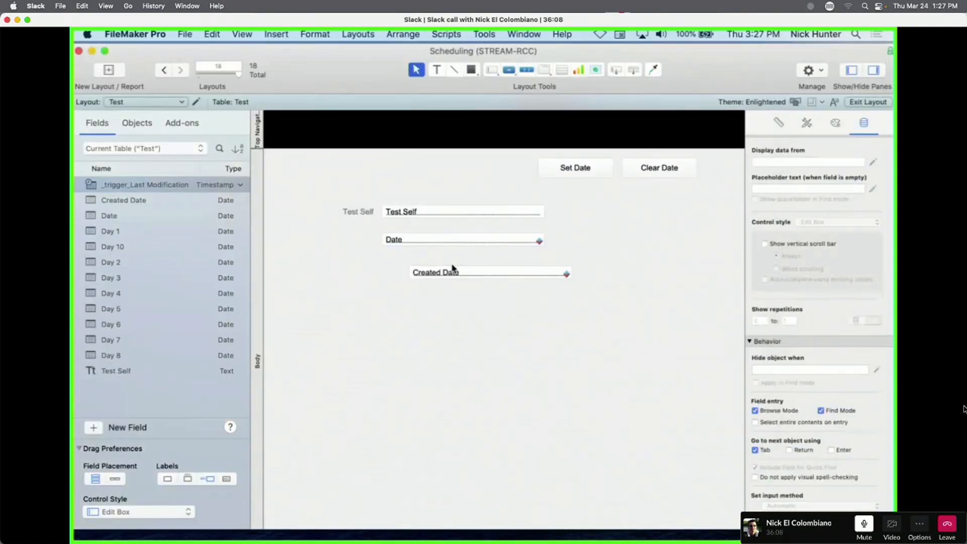
{"action": "left_click", "coordinate": [479, 276]}
{"action": "key", "text": "Delete"}
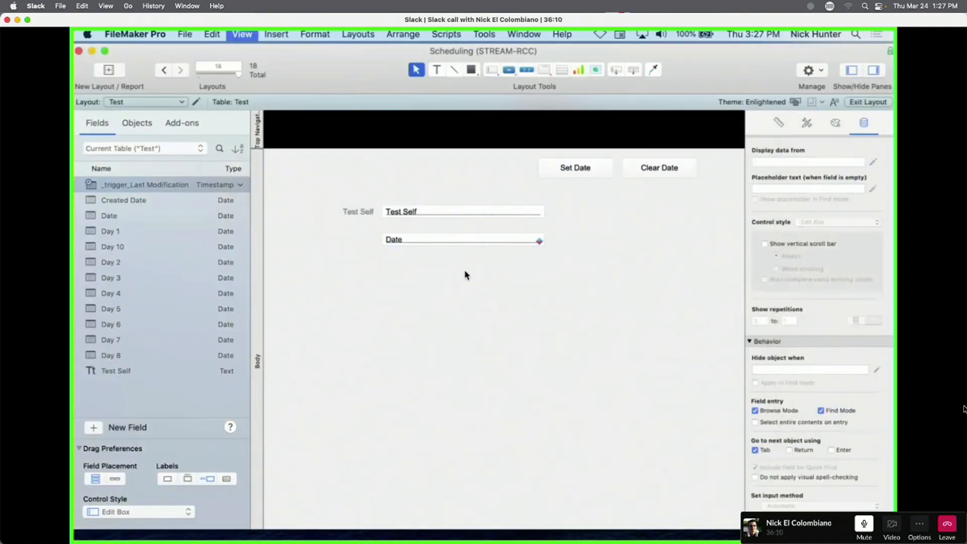
Change Date to 3/23/2022 in Browse mode, then duplicate the Date field lower on the layout.
{"action": "key", "text": "super+b"}
{"action": "left_click", "coordinate": [248, 238]}
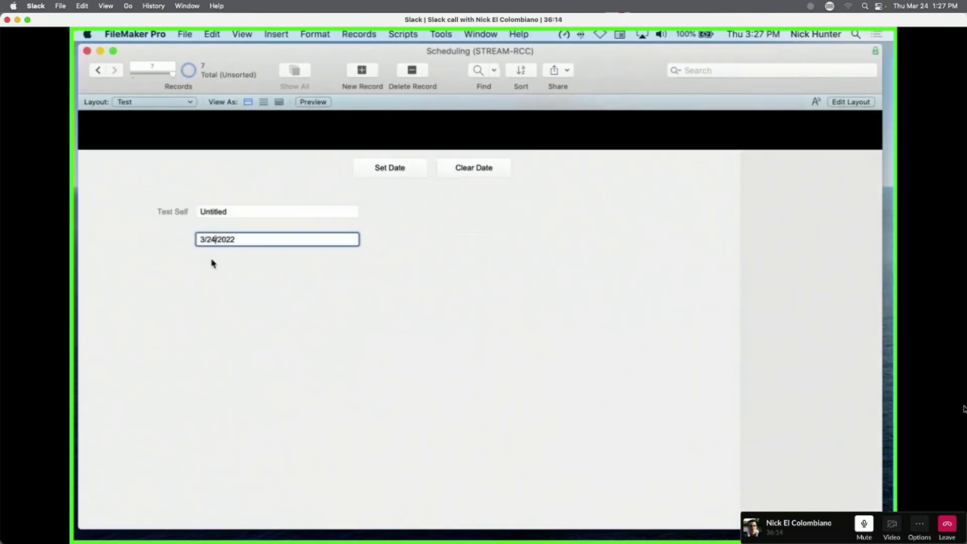
{"action": "left_click", "coordinate": [260, 261]}
{"action": "key", "text": "super+l"}
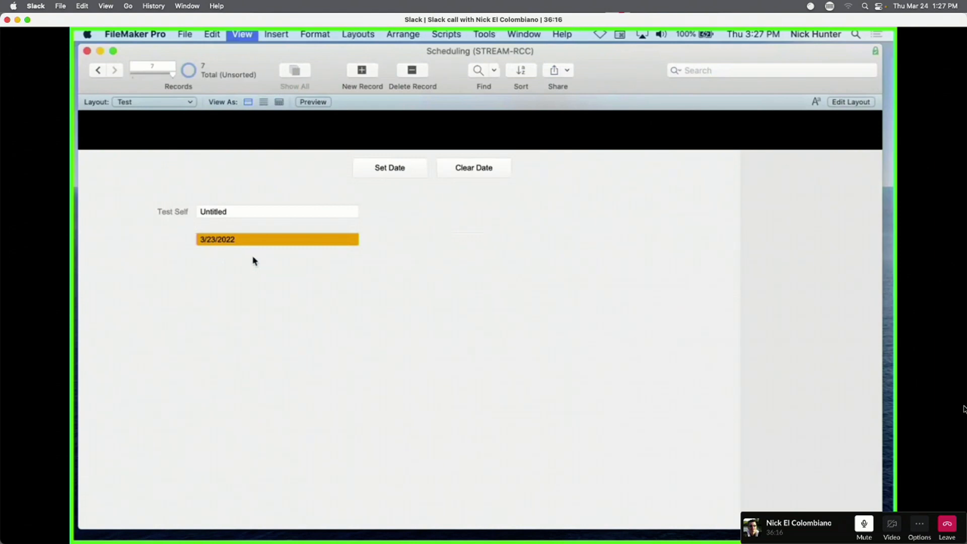
{"action": "left_click_drag", "start_coordinate": [424, 250], "coordinate": [455, 299]}
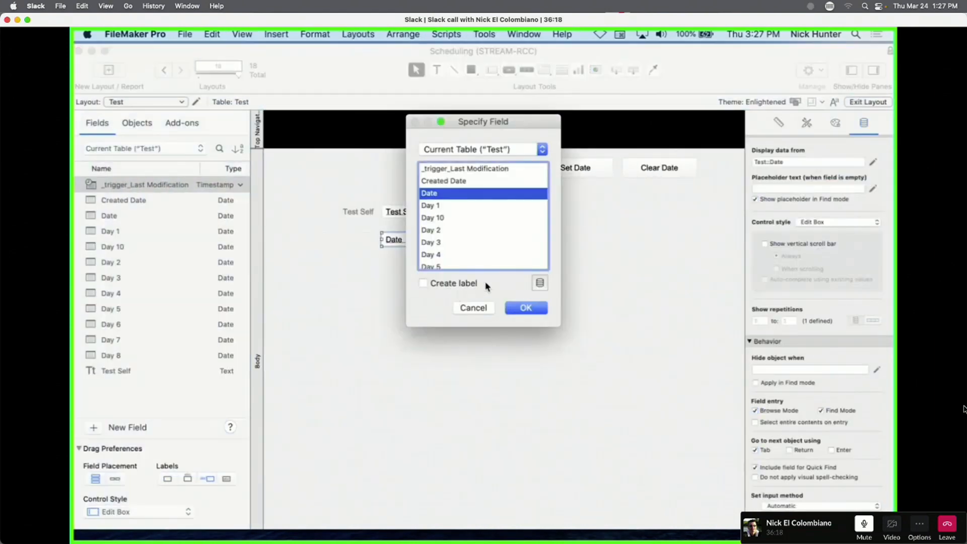
Set the copied field to display Created Date, after undoing a stray reassignment and move.
{"action": "double_click", "coordinate": [458, 182]}
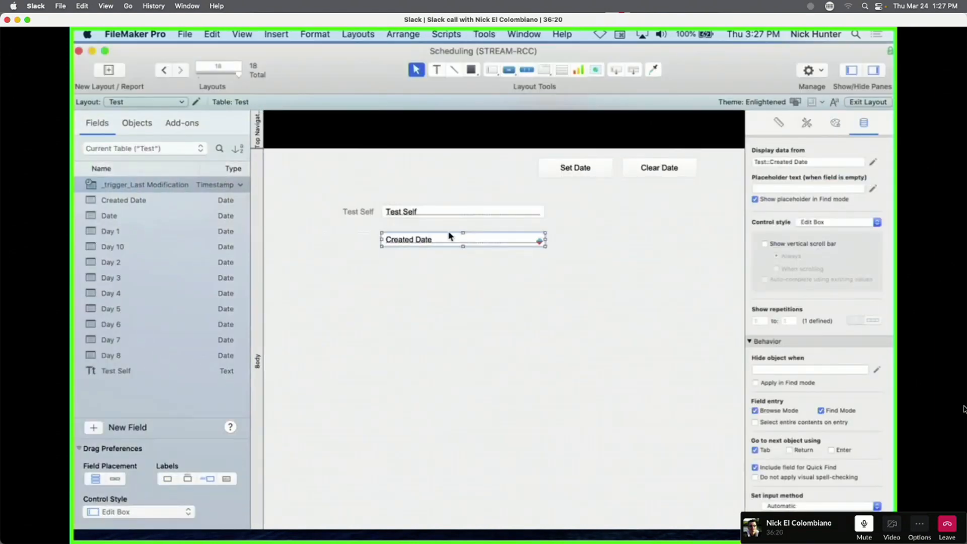
{"action": "key", "text": "super+z"}
{"action": "left_click_drag", "start_coordinate": [458, 244], "coordinate": [466, 281]}
{"action": "key", "text": "super+z"}
{"action": "left_click", "coordinate": [456, 181]}
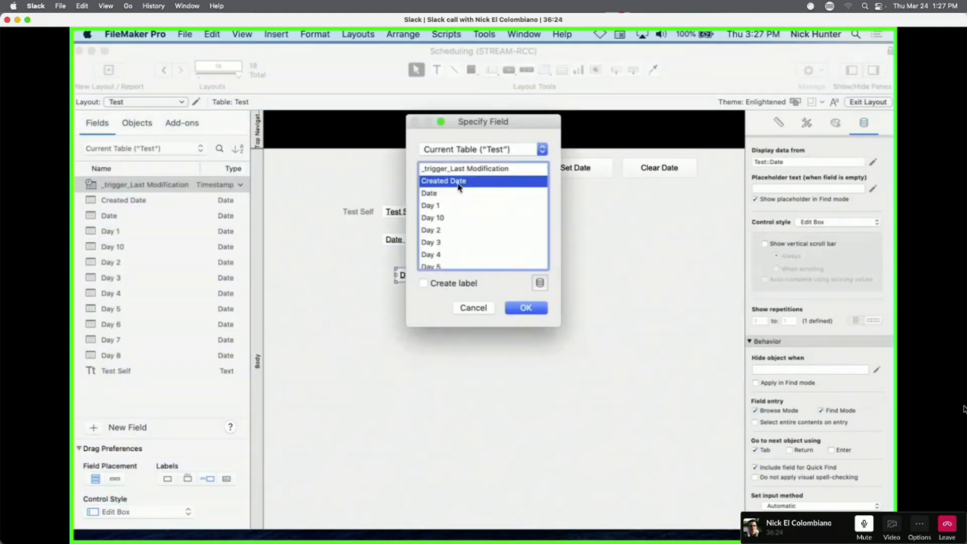
{"action": "double_click", "coordinate": [458, 182]}
Check Created Date's conditional formatting, which tests Test::Date, and close it unchanged.
{"action": "right_click", "coordinate": [460, 277]}
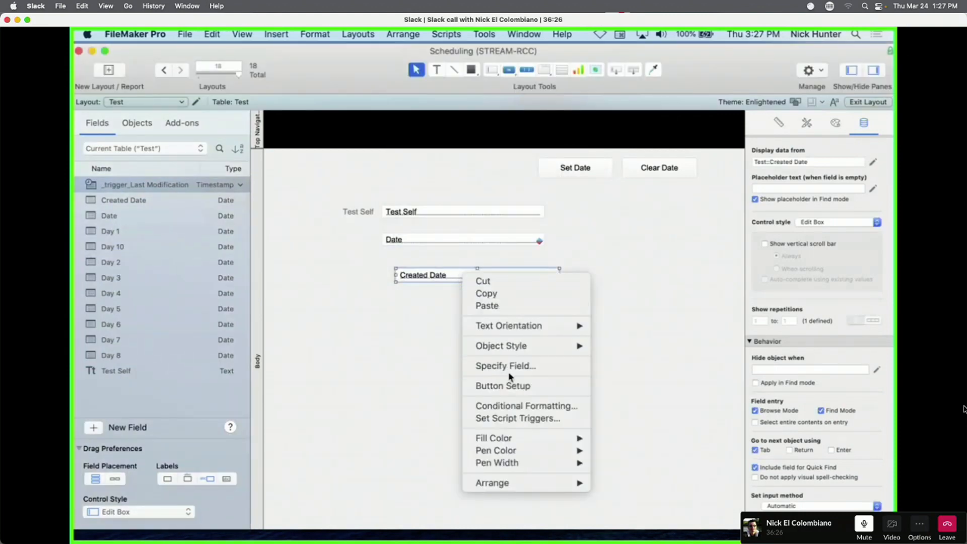
{"action": "left_click", "coordinate": [511, 406]}
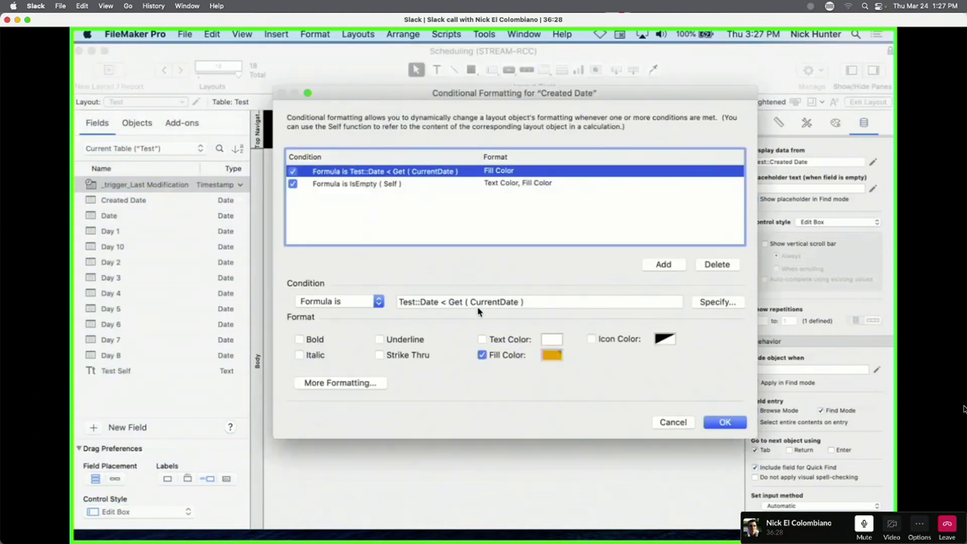
{"action": "left_click_drag", "start_coordinate": [437, 305], "coordinate": [402, 301]}
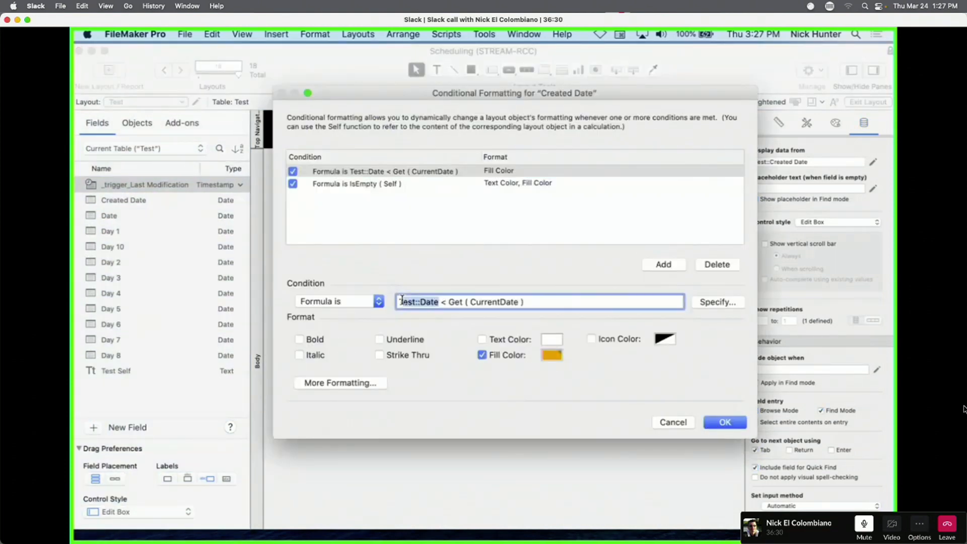
{"action": "key", "text": "Escape"}
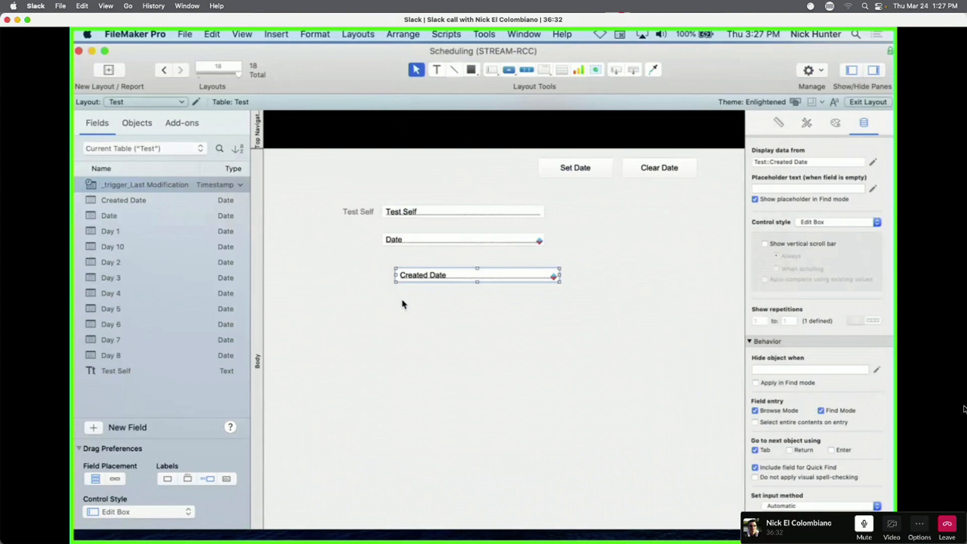
{"action": "left_click", "coordinate": [437, 314]}
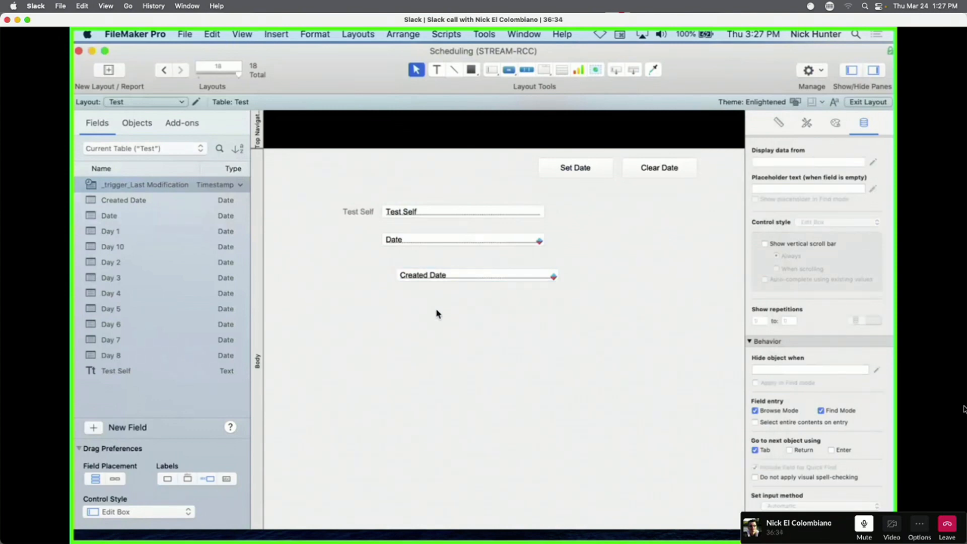
Change Date back to 3/24/2022 in Browse mode and check that Created Date stays unfilled.
{"action": "key", "text": "super+b"}
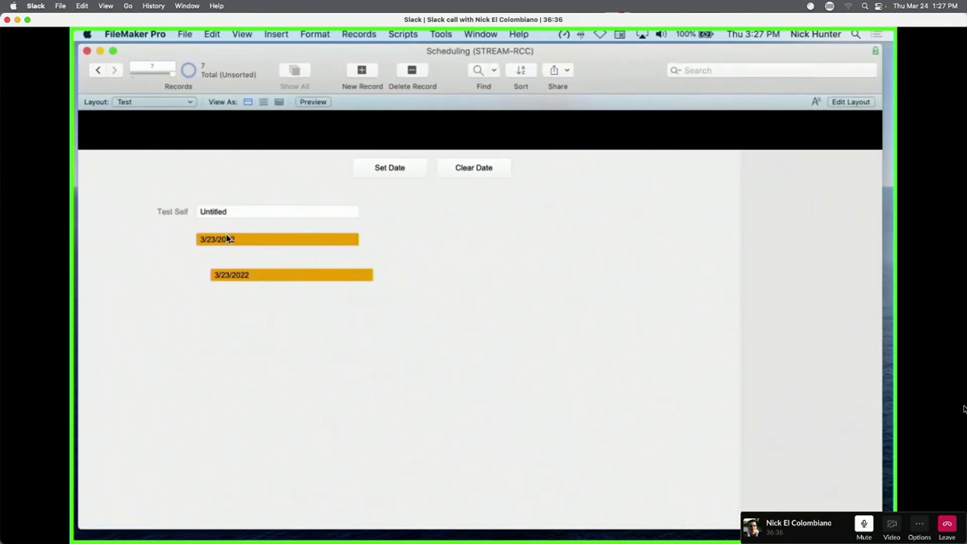
{"action": "left_click", "coordinate": [228, 239]}
{"action": "left_click", "coordinate": [216, 240]}
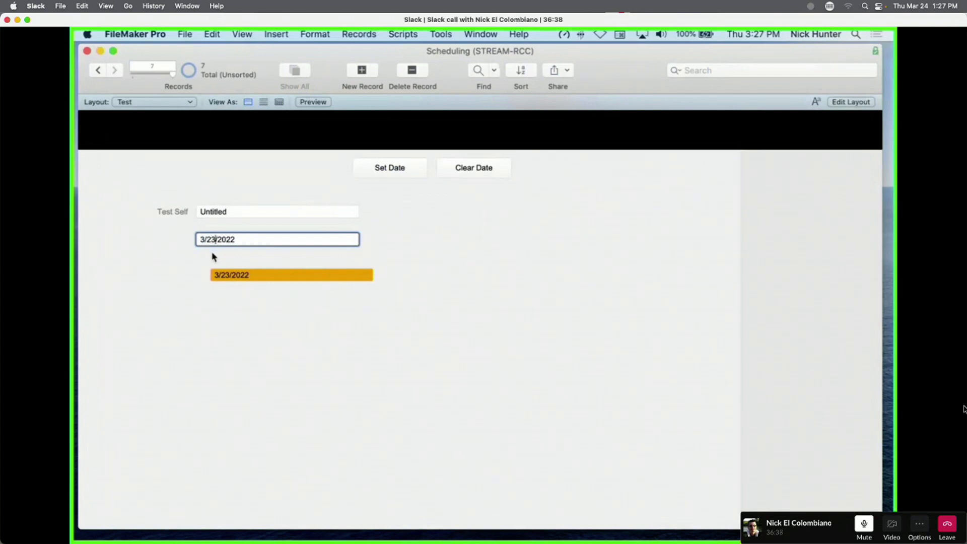
{"action": "key", "text": "BackSpace"}
{"action": "type", "text": "4"}
{"action": "left_click", "coordinate": [277, 321]}
{"action": "left_click", "coordinate": [219, 278]}
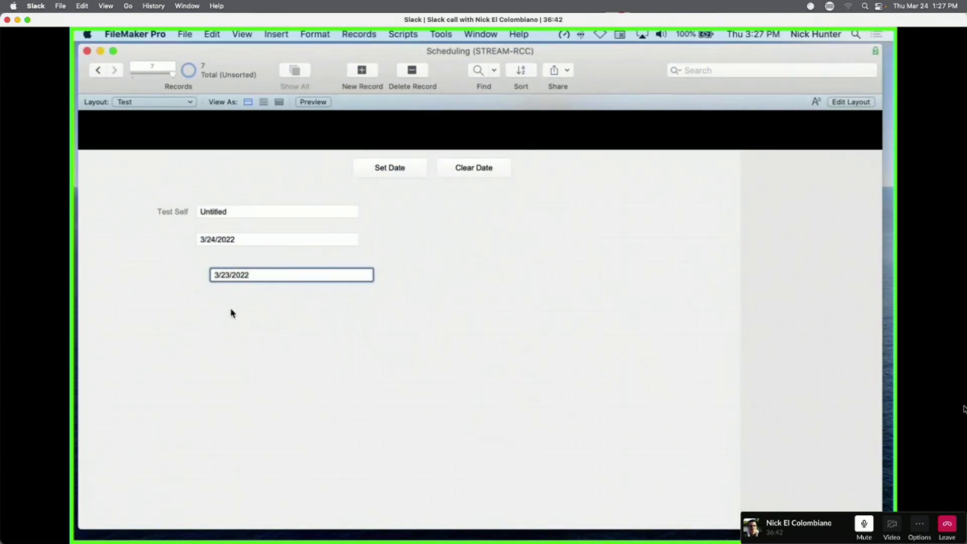
{"action": "key", "text": "super+l"}
{"action": "right_click", "coordinate": [452, 275]}
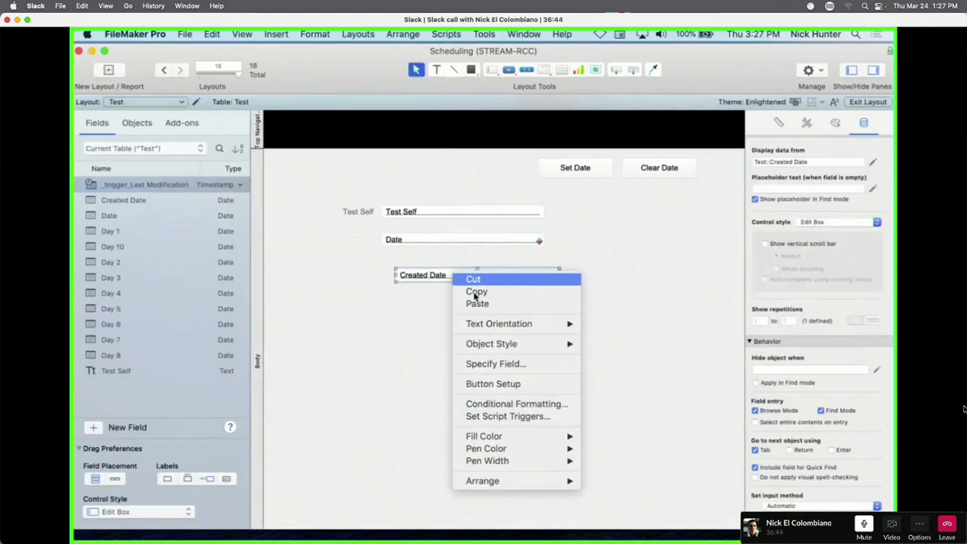
{"action": "left_click", "coordinate": [499, 405]}
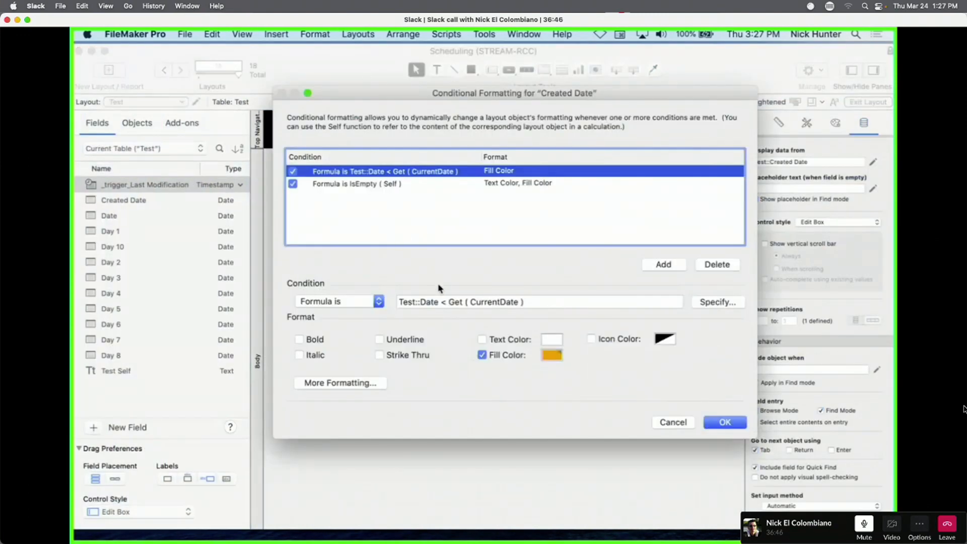
{"action": "double_click", "coordinate": [430, 303]}
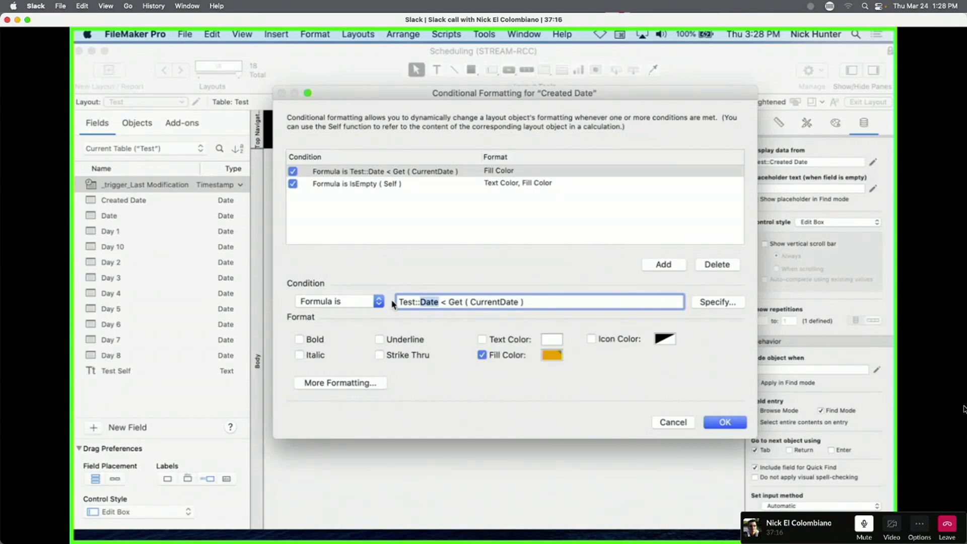
{"action": "key", "text": "Escape"}
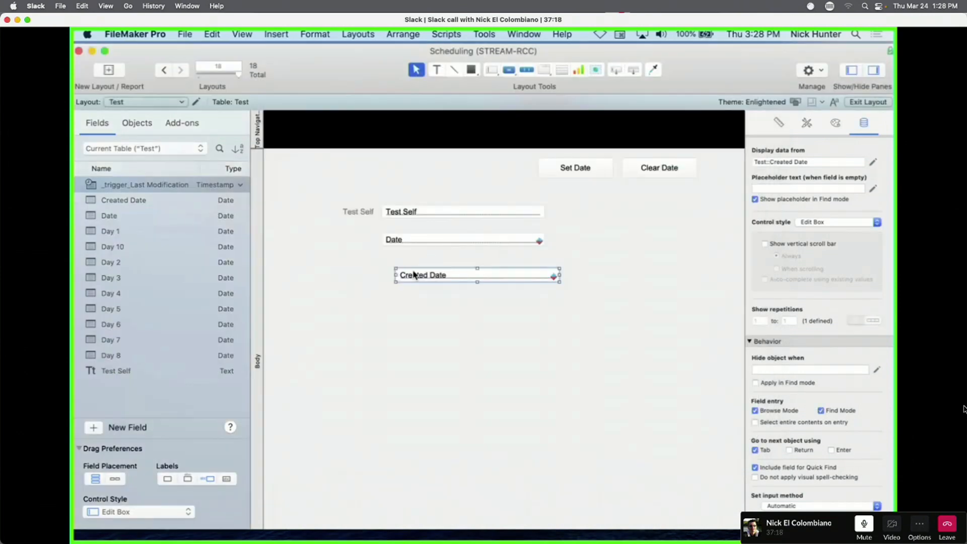
Move Created Date up under Date, then create a Container field named Conrtainer in Test.
{"action": "left_click", "coordinate": [432, 308]}
{"action": "mouse_move", "coordinate": [438, 280]}
{"action": "left_mouse_down"}
{"action": "mouse_move", "coordinate": [409, 276]}
{"action": "mouse_move", "coordinate": [426, 271]}
{"action": "left_mouse_up"}
{"action": "key", "text": "super+shift+d"}
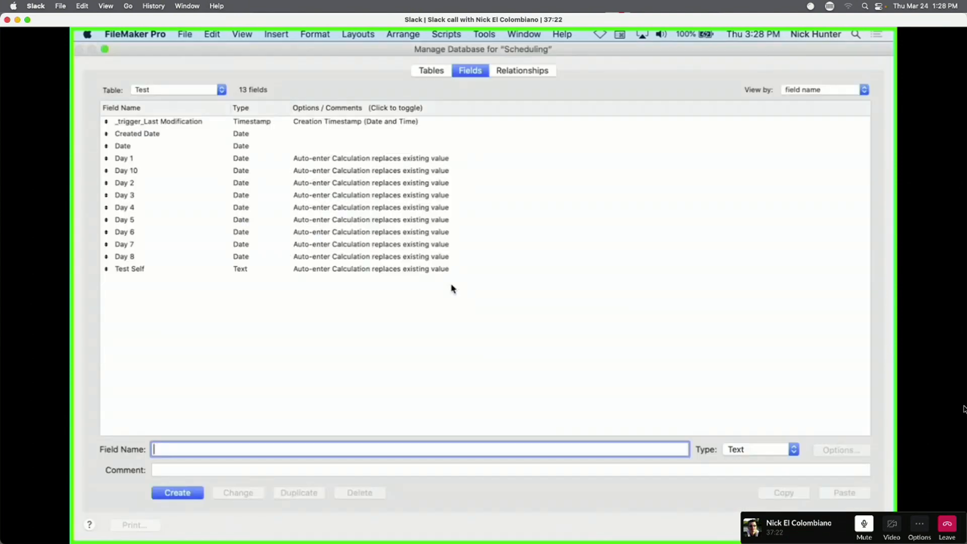
{"action": "type", "text": "Conrtainer"}
{"action": "left_click", "coordinate": [761, 450]}
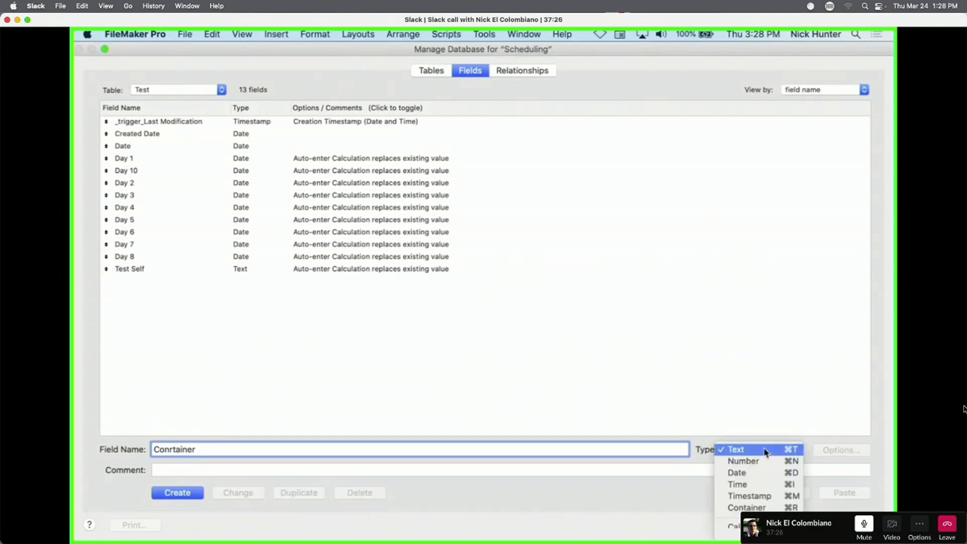
{"action": "left_click", "coordinate": [738, 508]}
{"action": "left_click", "coordinate": [174, 494]}
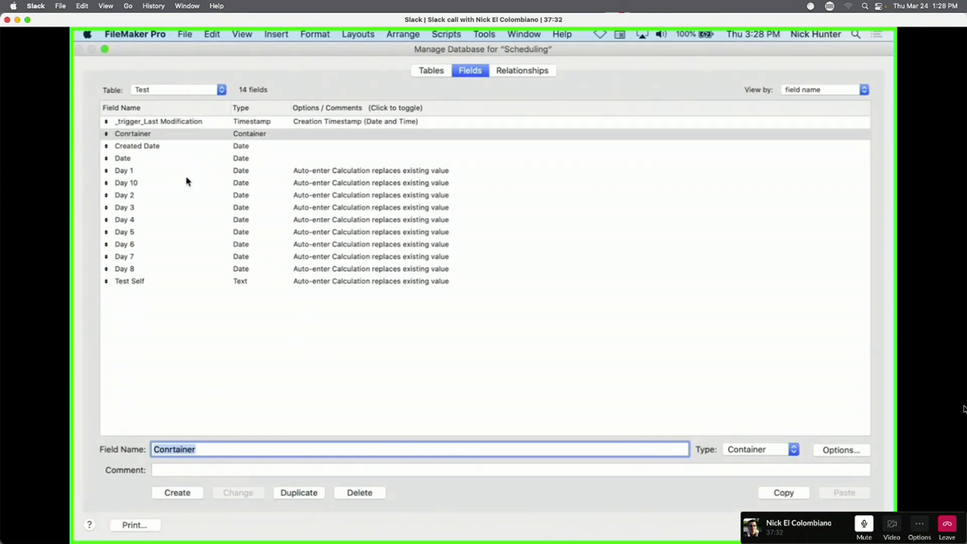
Add a global-storage container field g_Default Image to the GLOB_Globals table.
{"action": "left_click", "coordinate": [192, 92]}
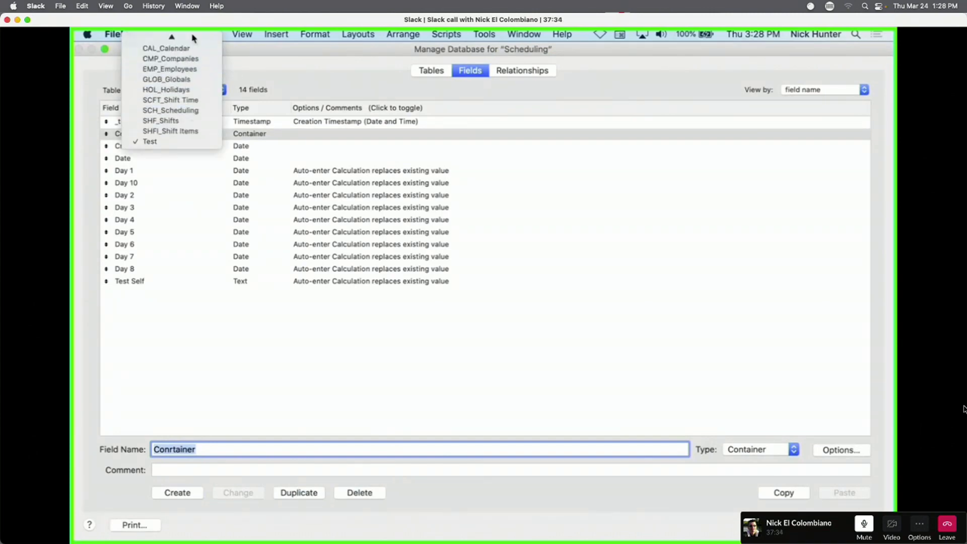
{"action": "left_click", "coordinate": [199, 81]}
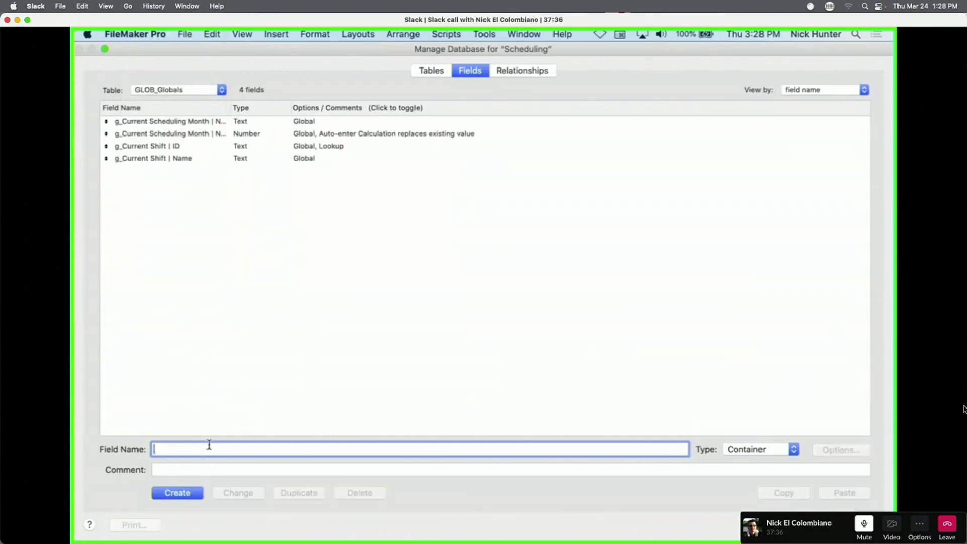
{"action": "type", "text": "g_"}
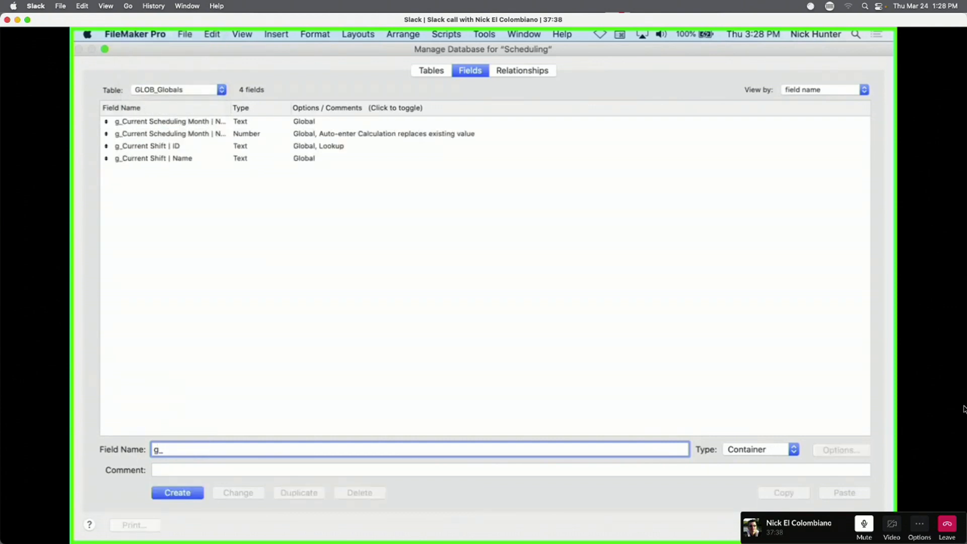
{"action": "type", "text": "Default Image"}
{"action": "left_click", "coordinate": [178, 493]}
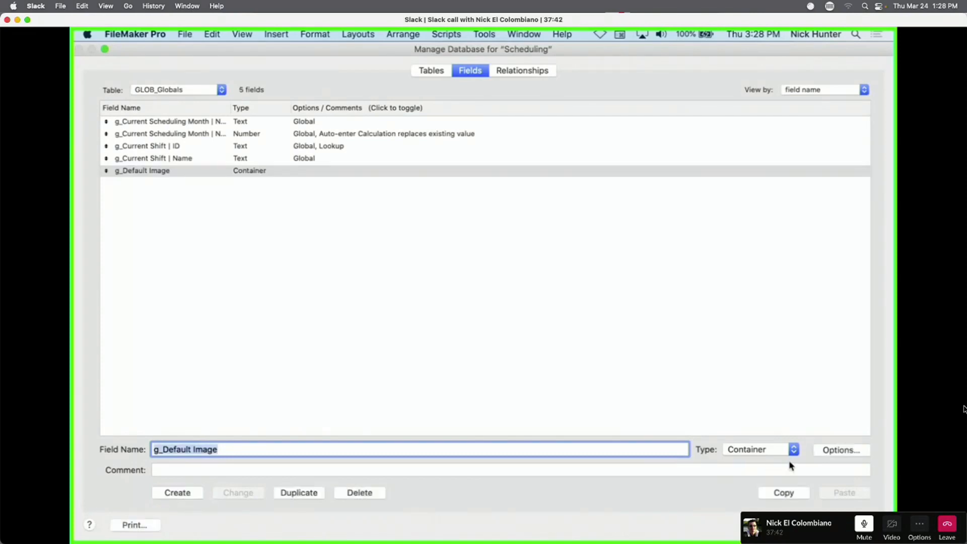
{"action": "left_click", "coordinate": [831, 453]}
{"action": "left_click", "coordinate": [514, 113]}
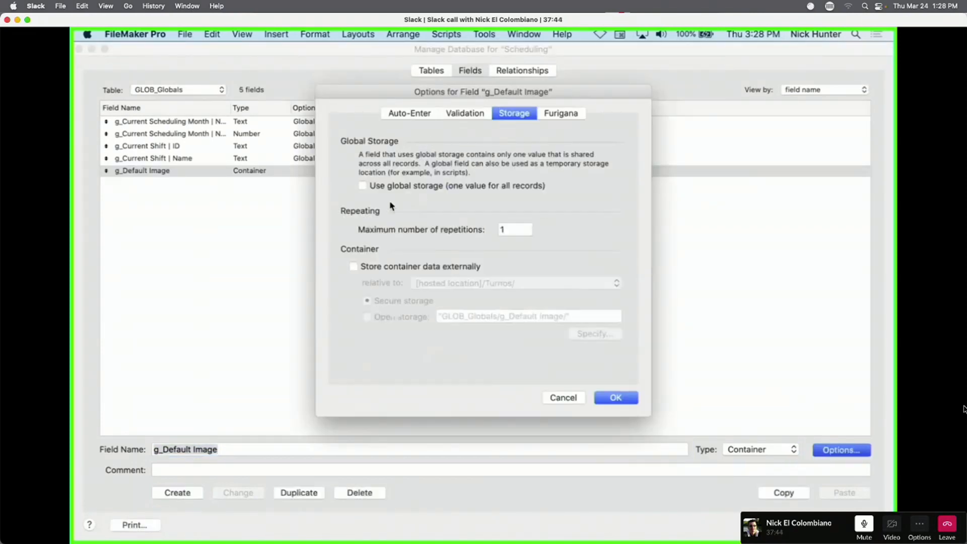
{"action": "left_click", "coordinate": [363, 185]}
{"action": "left_click", "coordinate": [616, 398]}
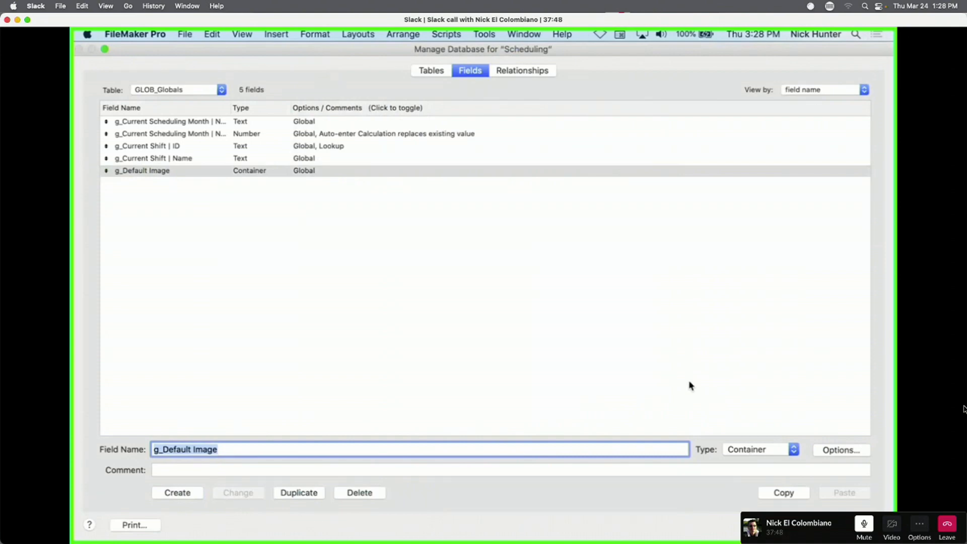
{"action": "key", "text": "Return"}
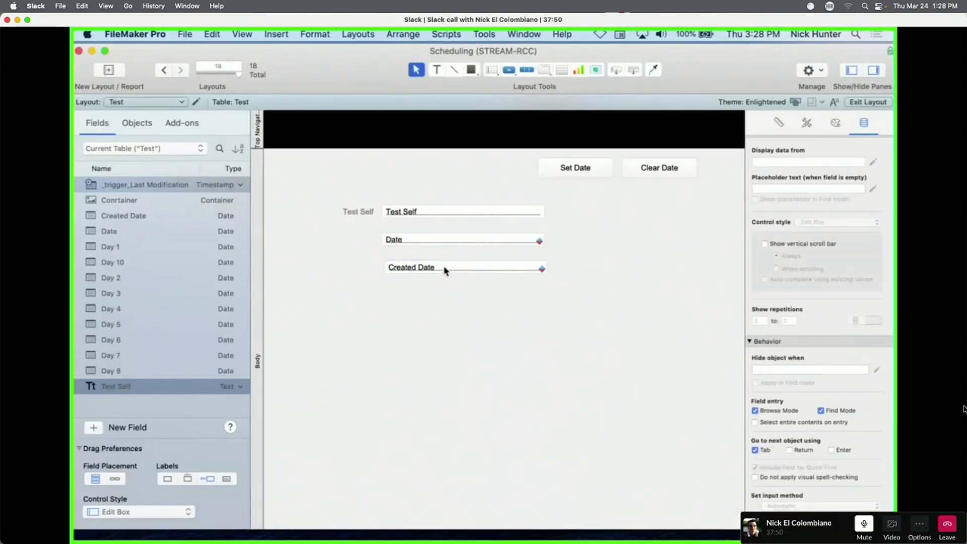
Nudge Created Date beneath Date and place a copy of it set to the Conrtainer field.
{"action": "left_click_drag", "start_coordinate": [445, 270], "coordinate": [443, 267]}
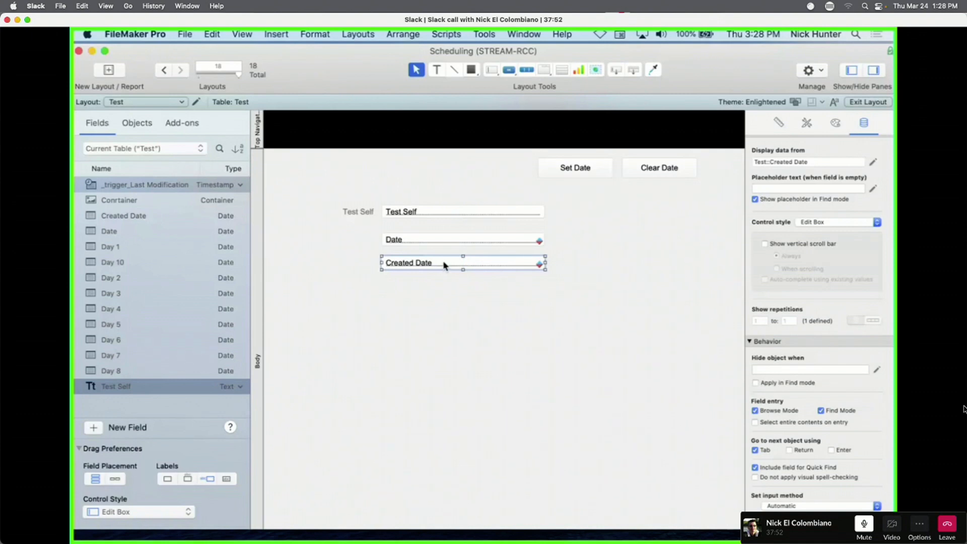
{"action": "left_click_drag", "start_coordinate": [443, 264], "coordinate": [465, 325]}
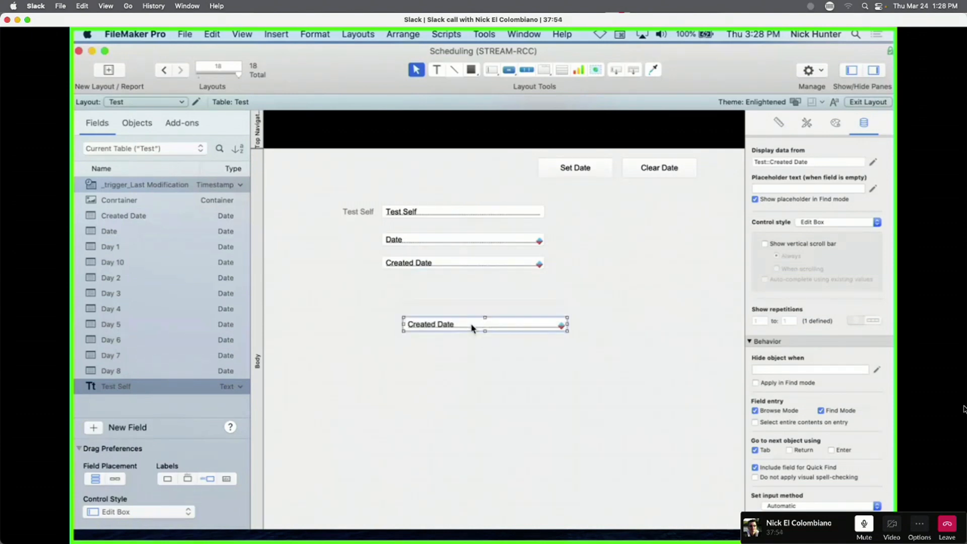
{"action": "double_click", "coordinate": [466, 325]}
{"action": "left_click", "coordinate": [456, 181]}
{"action": "left_click", "coordinate": [524, 308]}
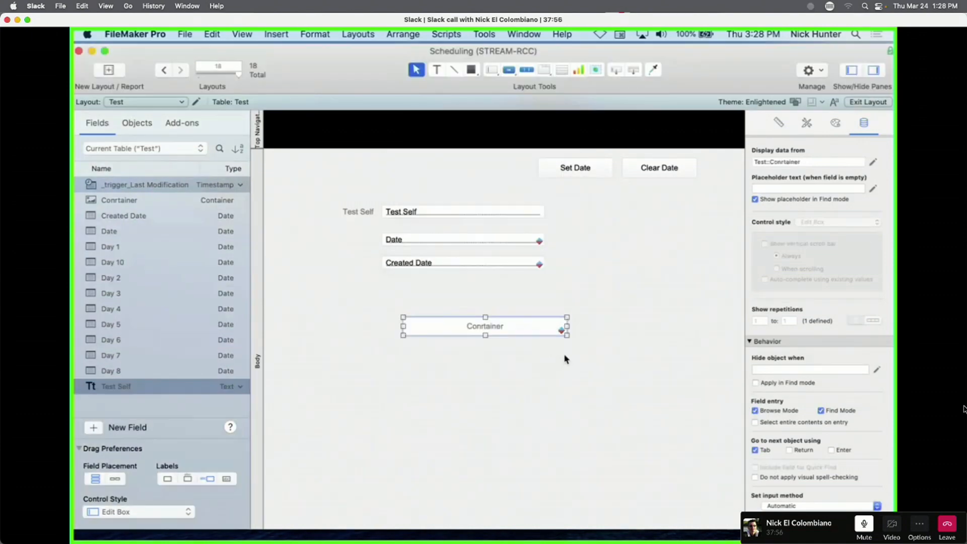
Enlarge the Conrtainer box and move it up and to the left.
{"action": "left_click_drag", "start_coordinate": [568, 325], "coordinate": [552, 463]}
{"action": "left_click_drag", "start_coordinate": [495, 400], "coordinate": [462, 381]}
{"action": "left_click", "coordinate": [585, 349]}
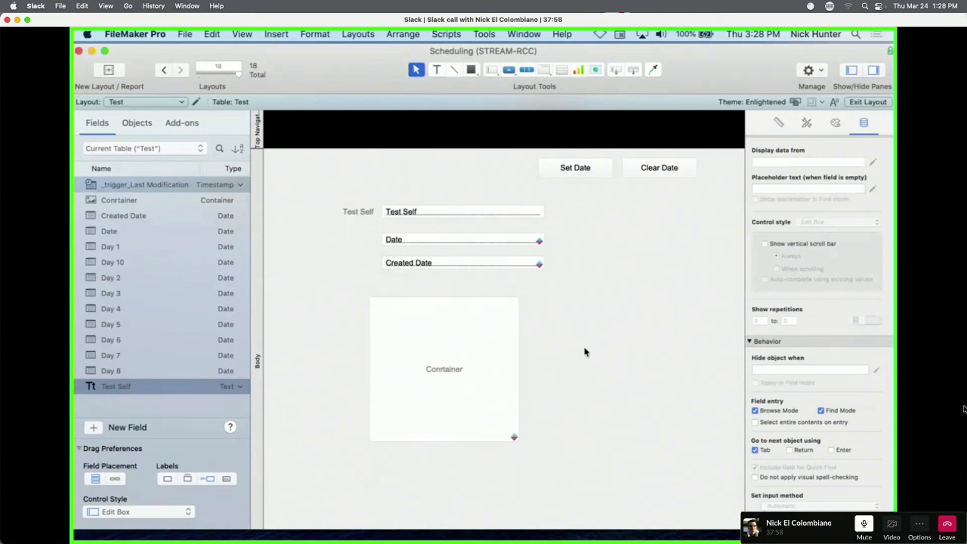
{"action": "key", "text": "super+shift+d"}
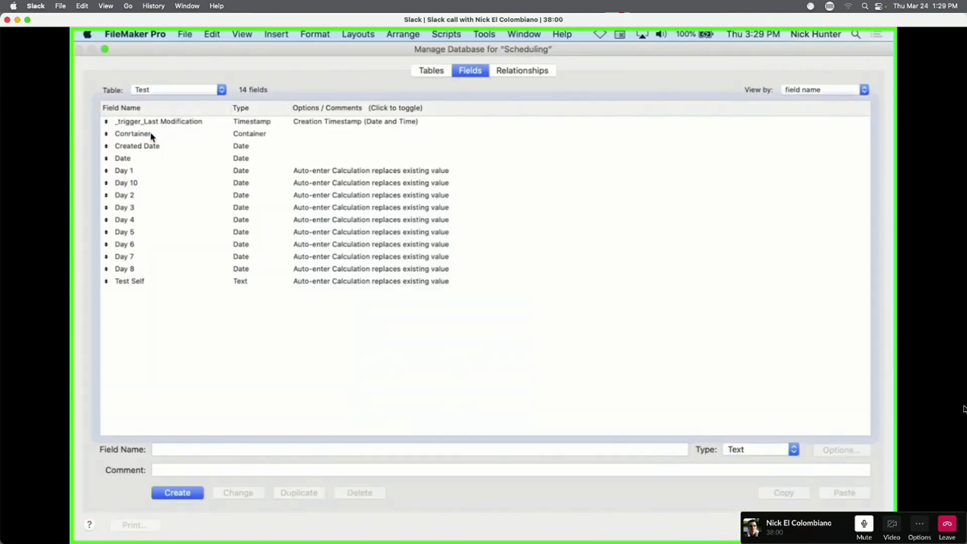
Start a Conrtainer auto-enter calculated value reading If ( IsEmpty ( Self ).
{"action": "left_click", "coordinate": [151, 134]}
{"action": "double_click", "coordinate": [151, 135]}
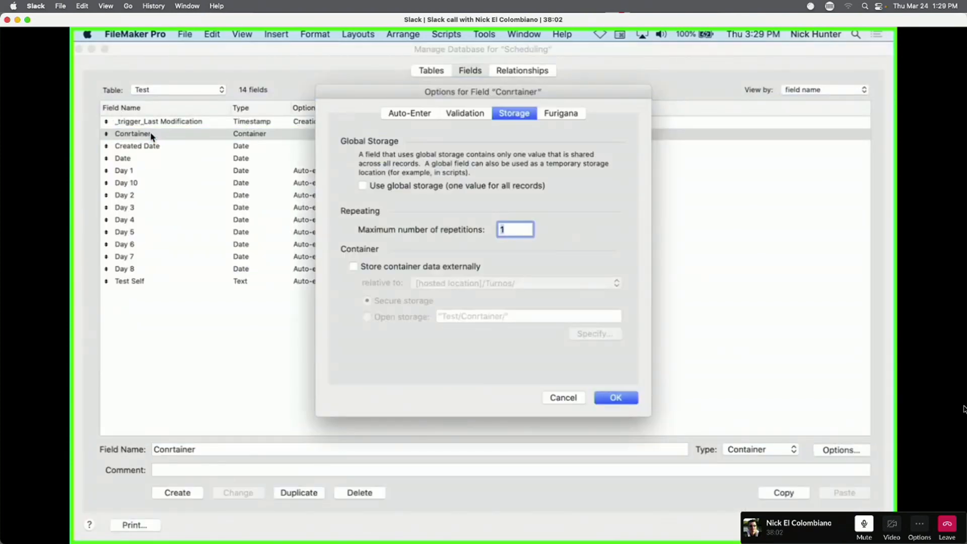
{"action": "left_click", "coordinate": [409, 114]}
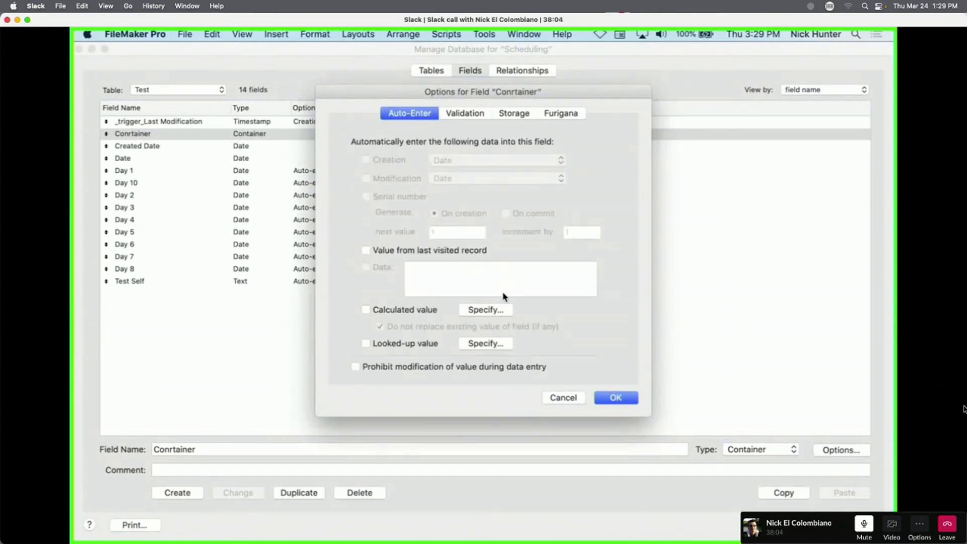
{"action": "left_click", "coordinate": [485, 310]}
{"action": "type", "text": "if"}
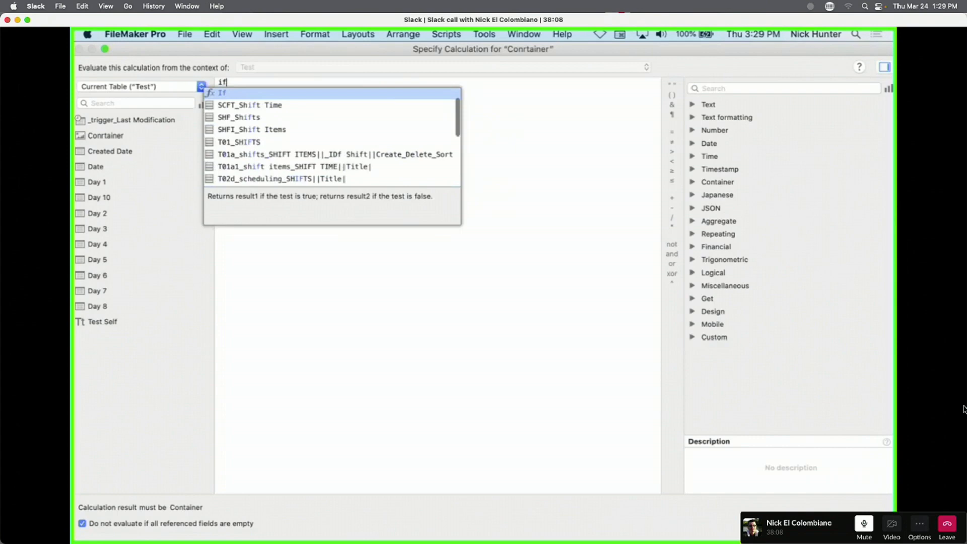
{"action": "key", "text": "Return"}
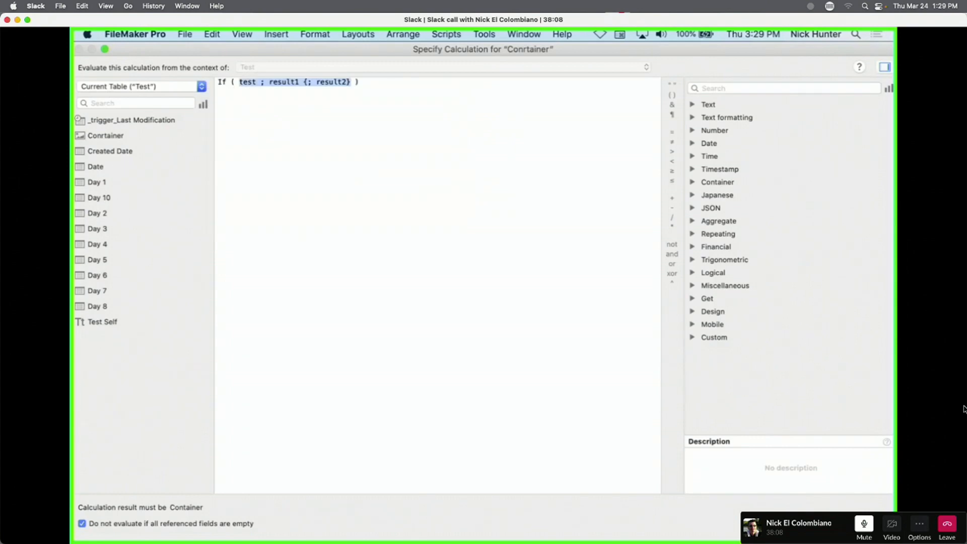
{"action": "type", "text": "e"}
{"action": "key", "text": "BackSpace"}
{"action": "type", "text": "ise"}
{"action": "key", "text": "Return"}
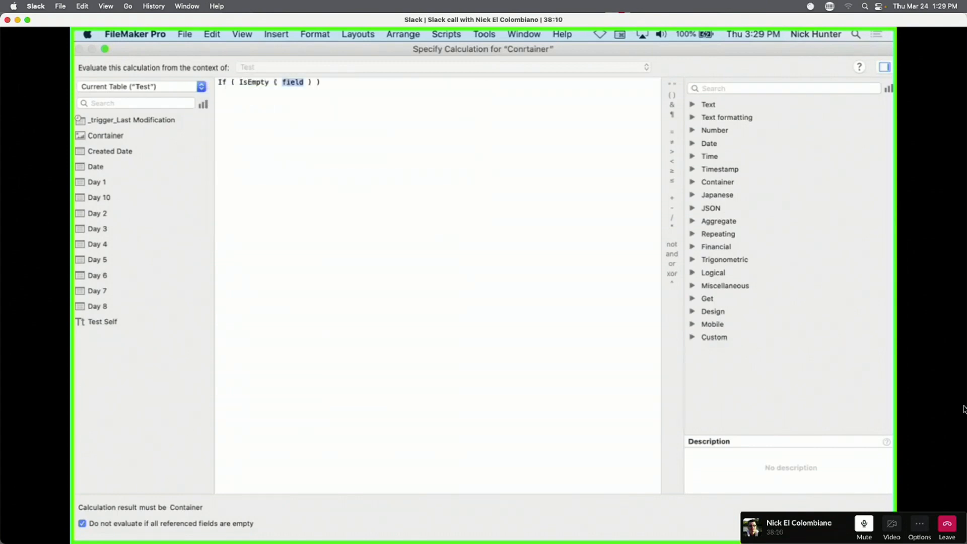
{"action": "type", "text": "self"}
{"action": "key", "text": "Return"}
Finish it with ; GLOB_Globals::g_Default Image ; Self ) and allow replacing existing values.
{"action": "key", "text": "Left"}
{"action": "type", "text": "; glob"}
{"action": "key", "text": "Return"}
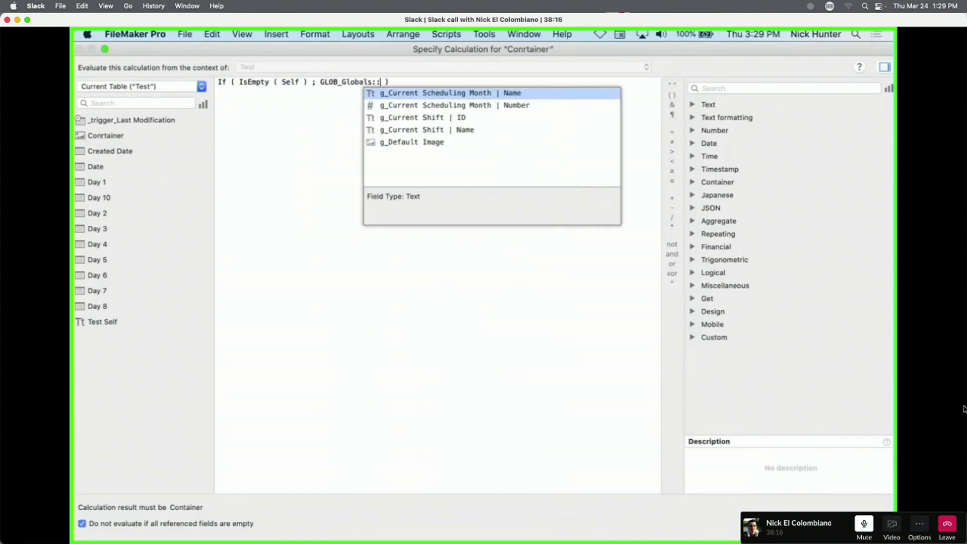
{"action": "key", "text": "Down"}
{"action": "key", "text": "Down"}
{"action": "key", "text": "Down"}
{"action": "key", "text": "Down"}
{"action": "key", "text": "Return"}
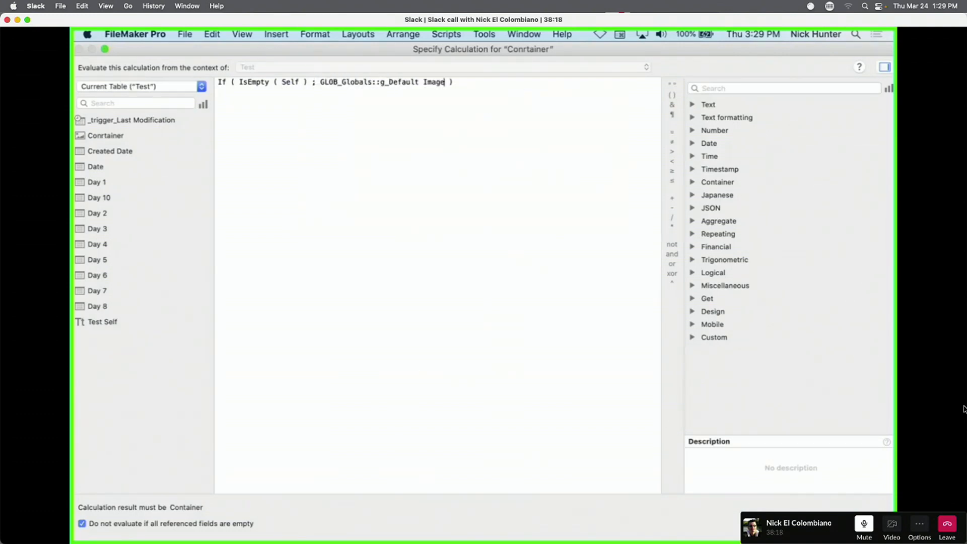
{"action": "type", "text": "; Self"}
{"action": "key", "text": "Return"}
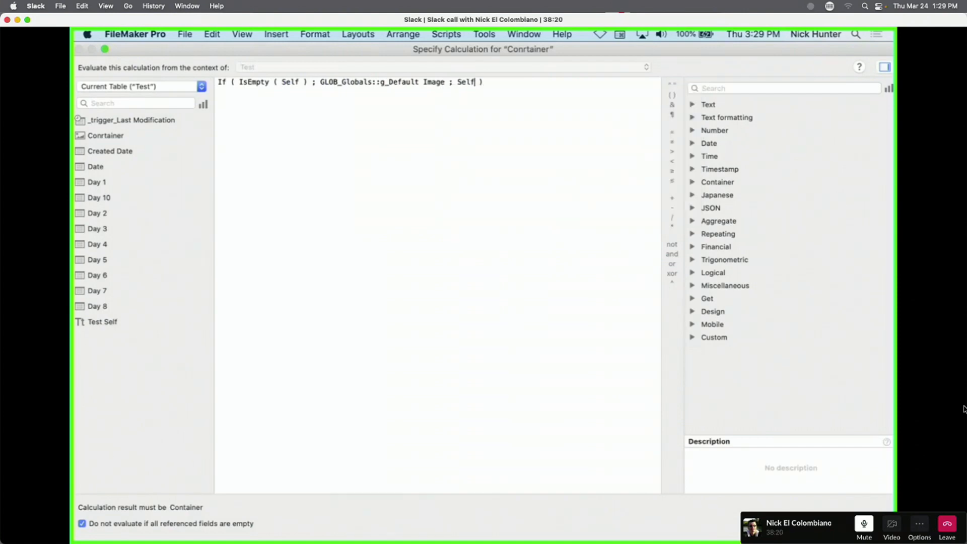
{"action": "key", "text": "Return"}
{"action": "left_click", "coordinate": [482, 329]}
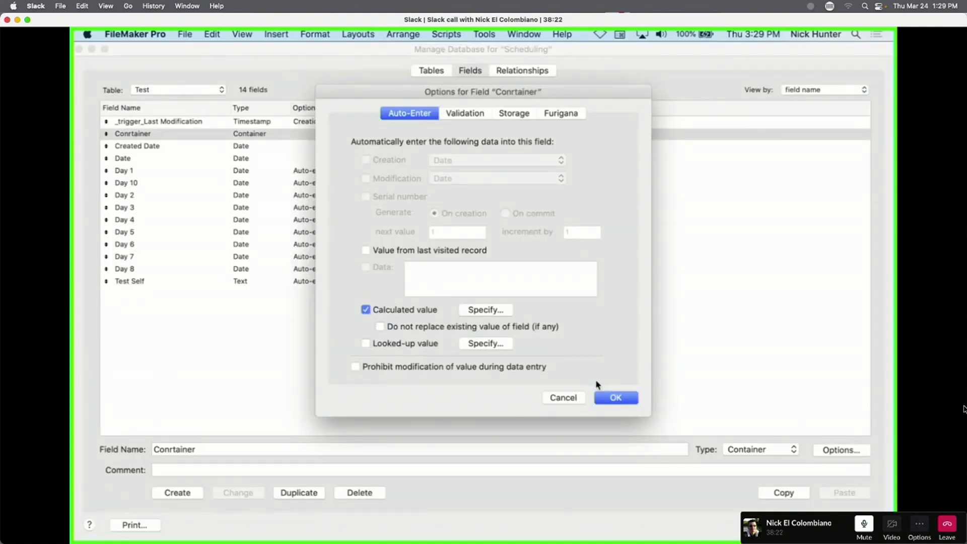
{"action": "left_click", "coordinate": [622, 401]}
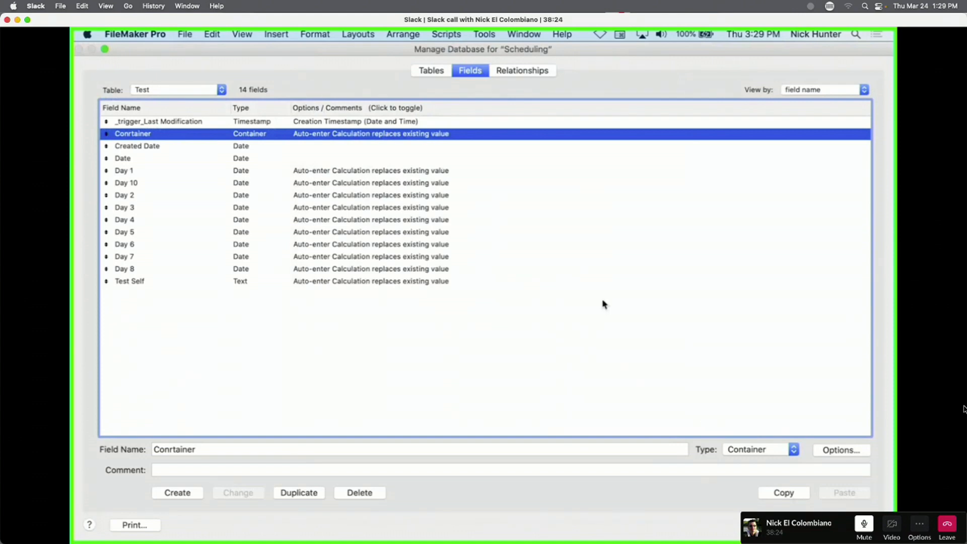
Close Manage Database, switch to the GLOB_Globals layout, and drag g_Default Image below the scheduling and shift fields.
{"action": "key", "text": "Escape"}
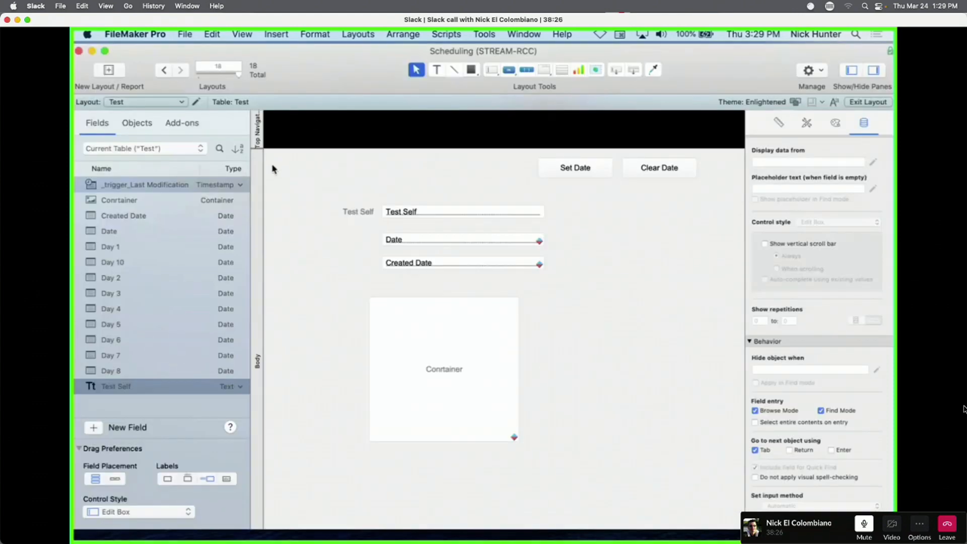
{"action": "left_click", "coordinate": [152, 103]}
{"action": "mouse_move", "coordinate": [151, 82]}
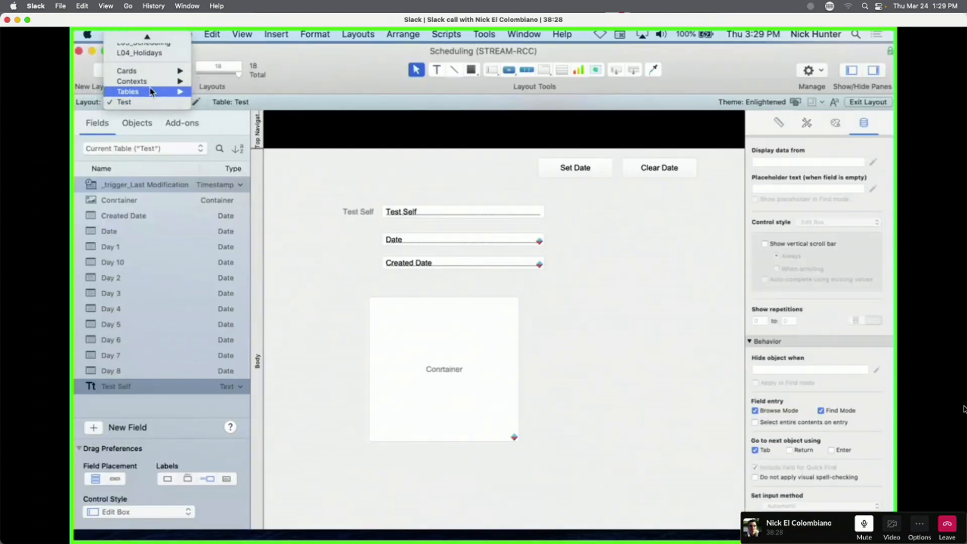
{"action": "left_click", "coordinate": [259, 166]}
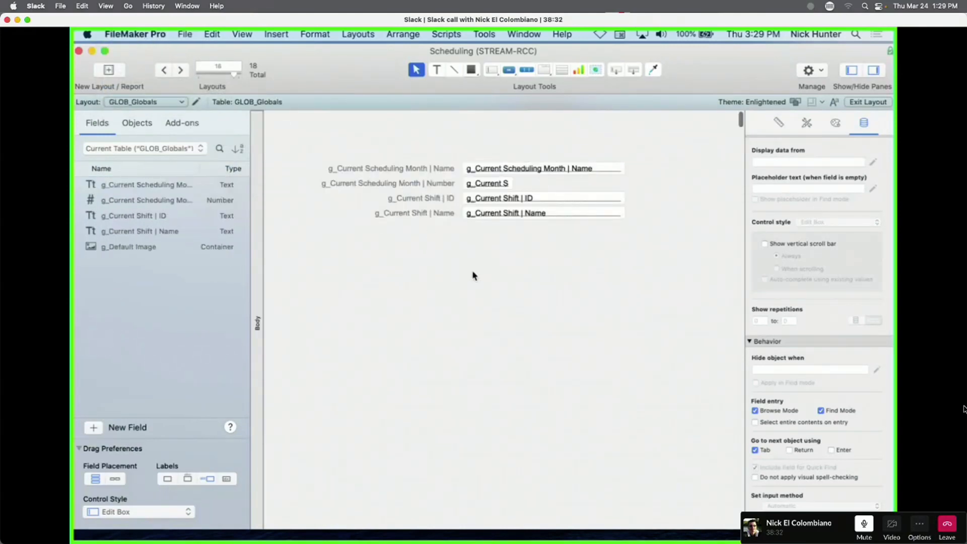
{"action": "left_click_drag", "start_coordinate": [124, 246], "coordinate": [499, 245]}
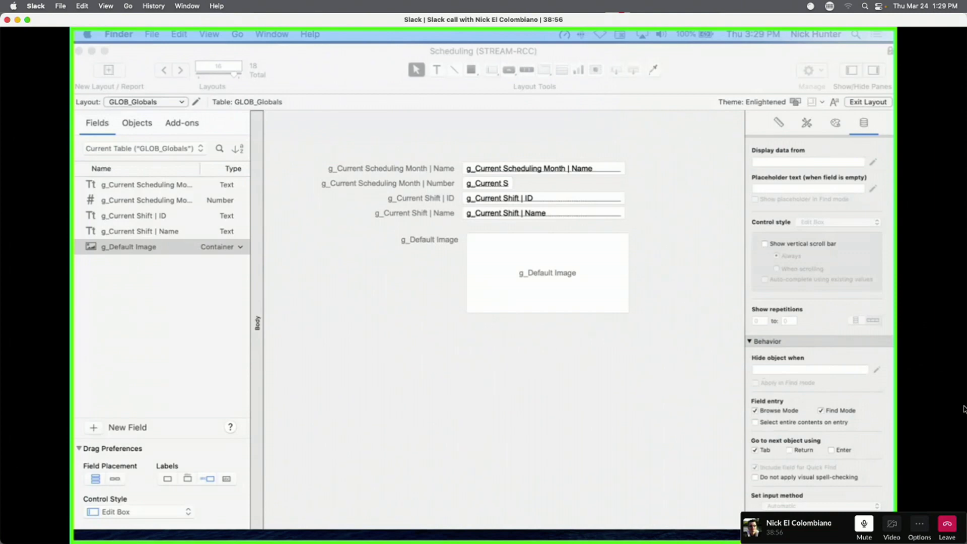
In Browse mode, drag a folder picture into the g_Default Image field.
{"action": "left_click", "coordinate": [489, 309]}
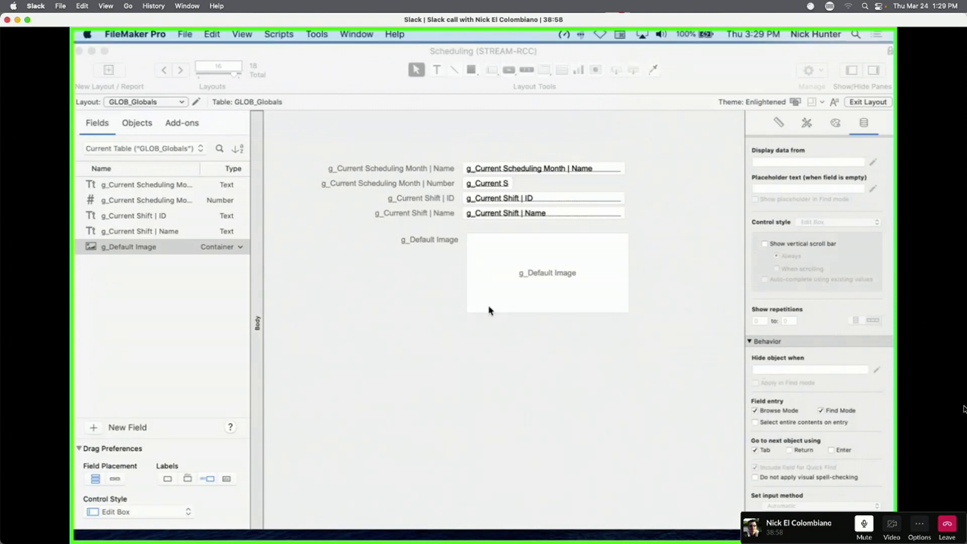
{"action": "key", "text": "super+b"}
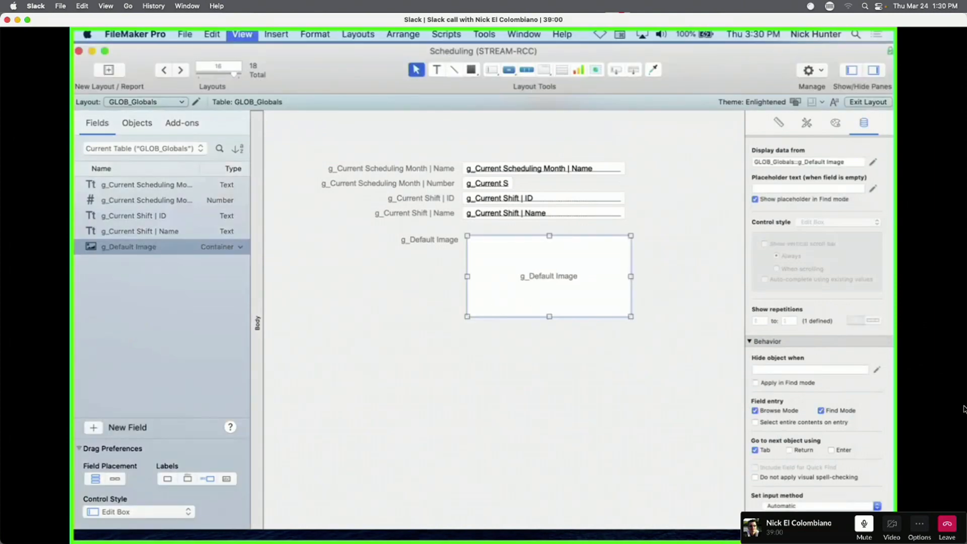
{"action": "key", "text": "super+shift+s"}
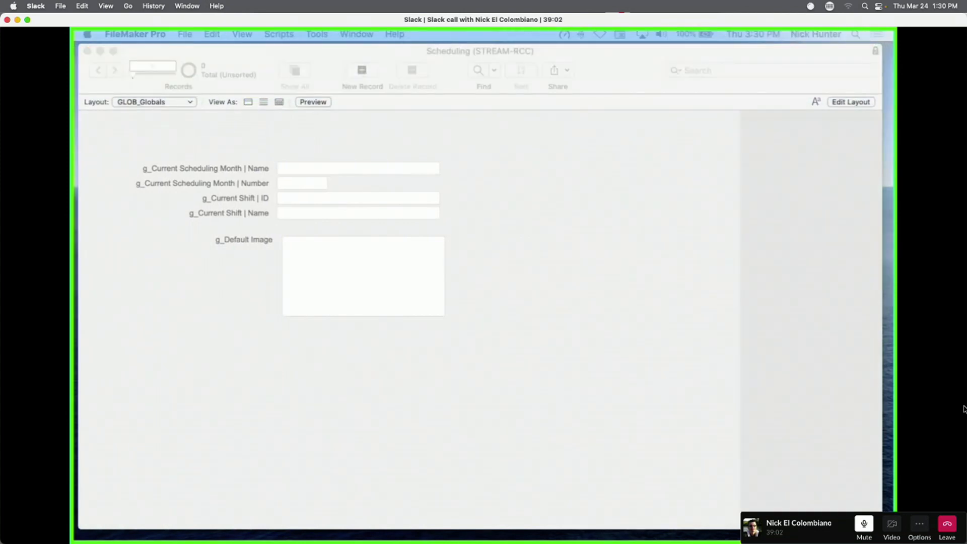
{"action": "left_click_drag", "start_coordinate": [400, 406], "coordinate": [375, 282]}
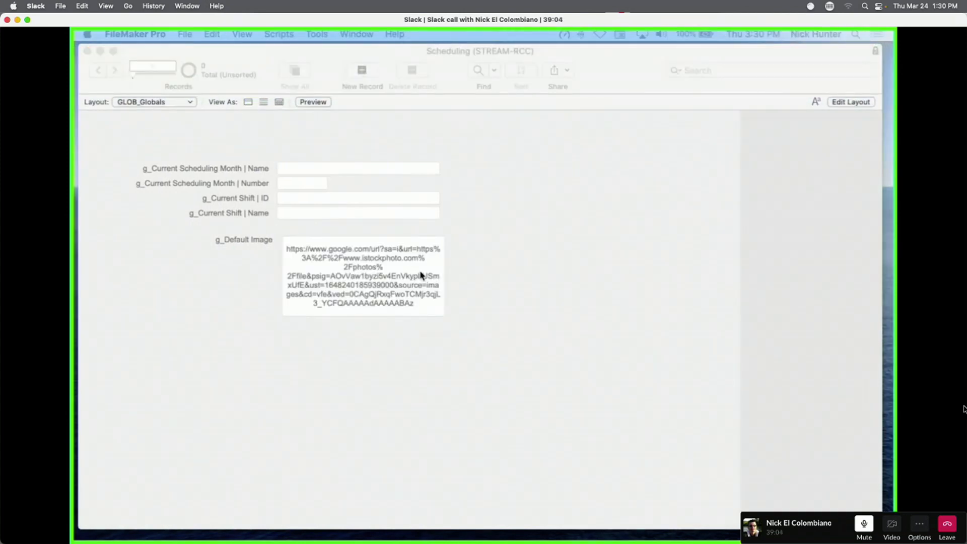
Delete the wrongly inserted URL and paste the folder picture into g_Default Image.
{"action": "left_click", "coordinate": [390, 269]}
{"action": "left_click", "coordinate": [390, 269]}
{"action": "key", "text": "BackSpace"}
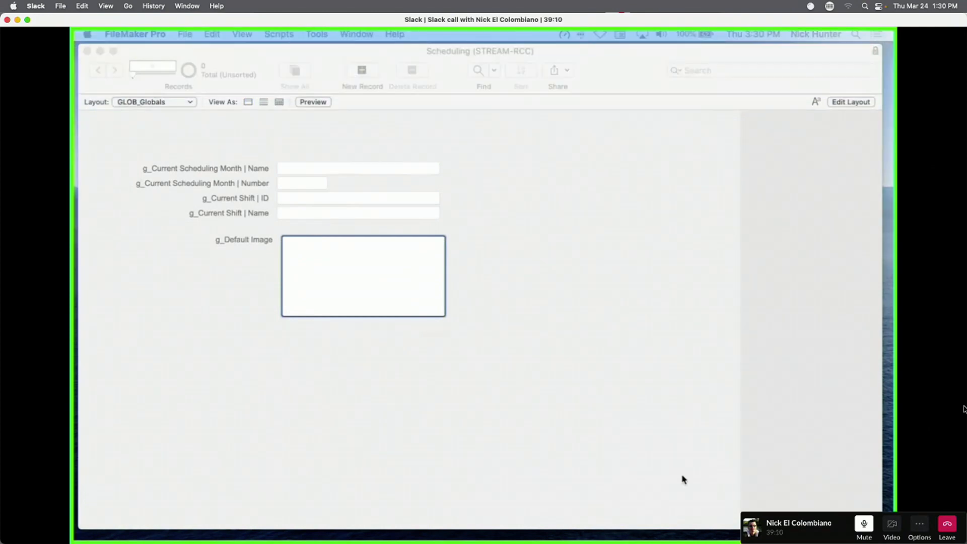
{"action": "left_click", "coordinate": [354, 273]}
{"action": "key", "text": "super+v"}
{"action": "left_click", "coordinate": [519, 272]}
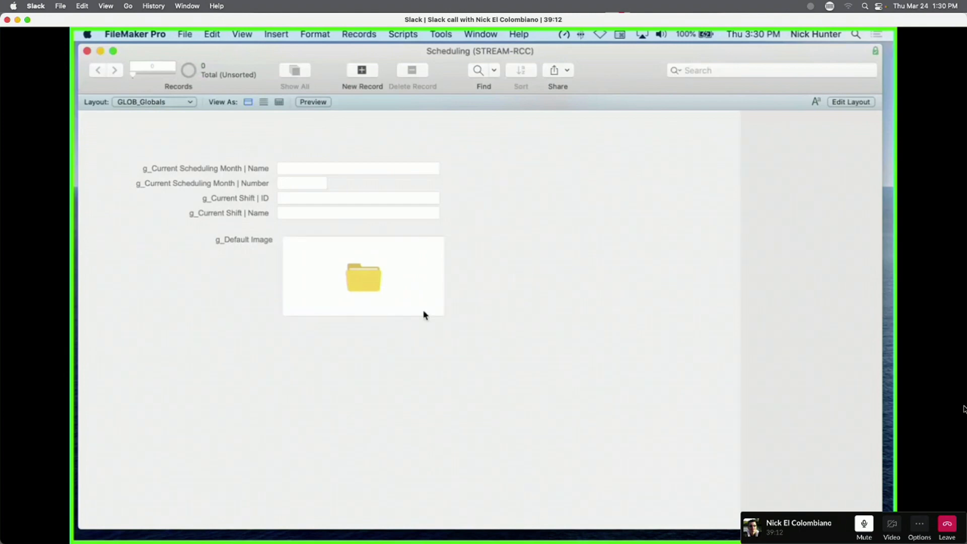
Go back to the Test layout.
{"action": "left_click", "coordinate": [158, 102]}
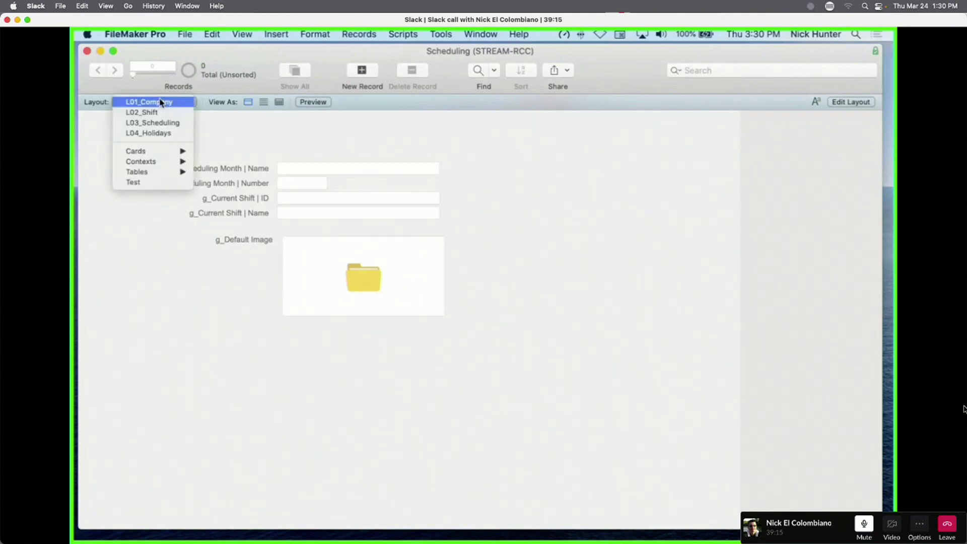
{"action": "left_click", "coordinate": [162, 183]}
{"action": "left_click", "coordinate": [313, 320]}
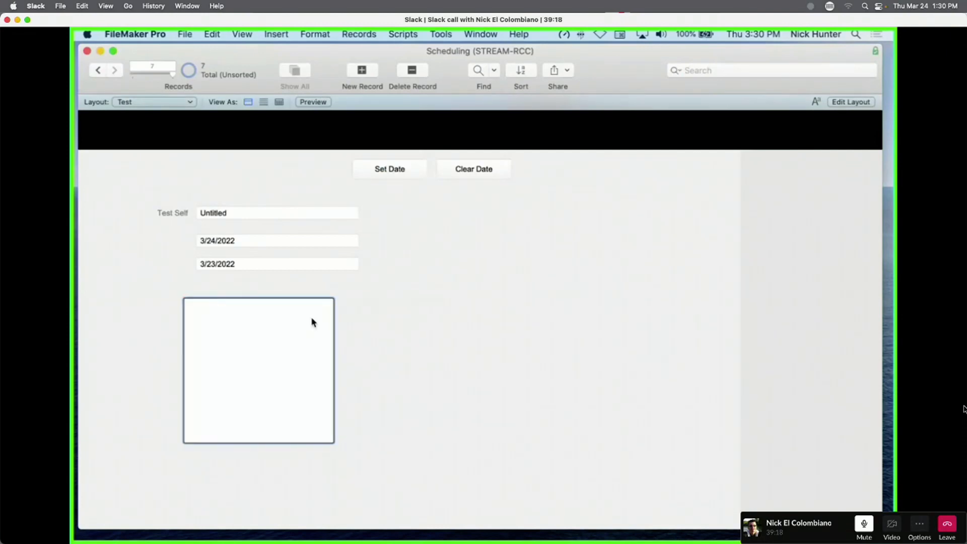
Delete the IsEmpty ( Self ) conditional formatting rule from the Conrtainer box.
{"action": "key", "text": "super+l"}
{"action": "right_click", "coordinate": [446, 325]}
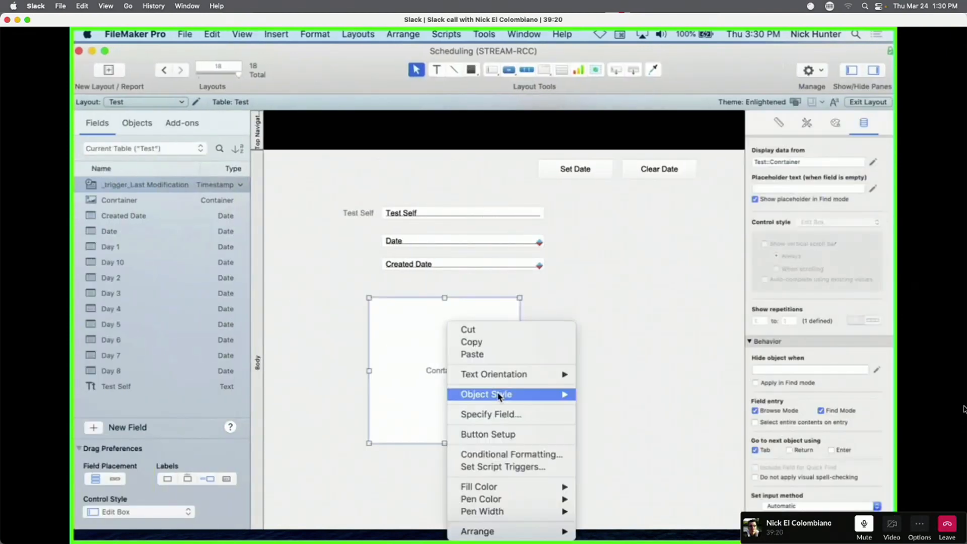
{"action": "left_click", "coordinate": [507, 454]}
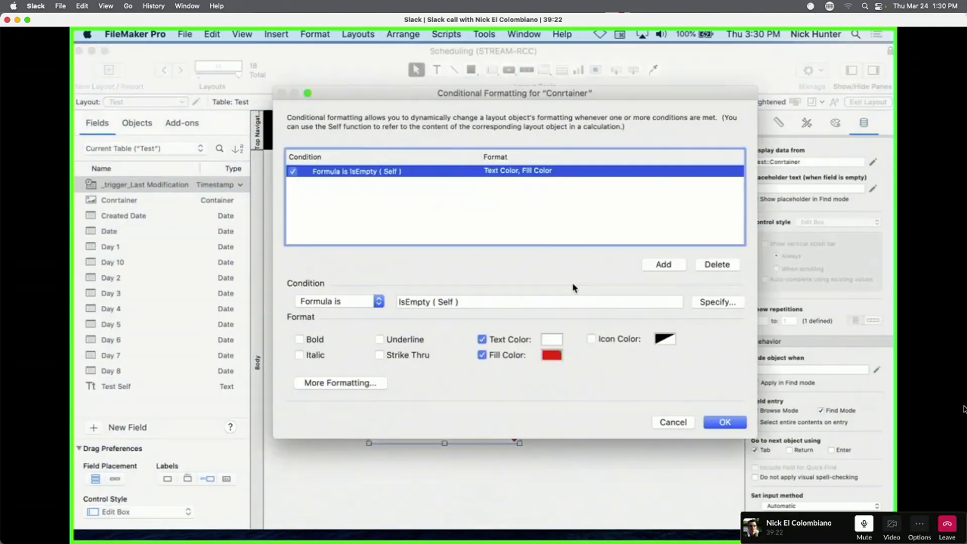
{"action": "key", "text": "Delete"}
{"action": "key", "text": "Return"}
Create a new Test record in Browse mode and select its container showing the default picture.
{"action": "key", "text": "super+b"}
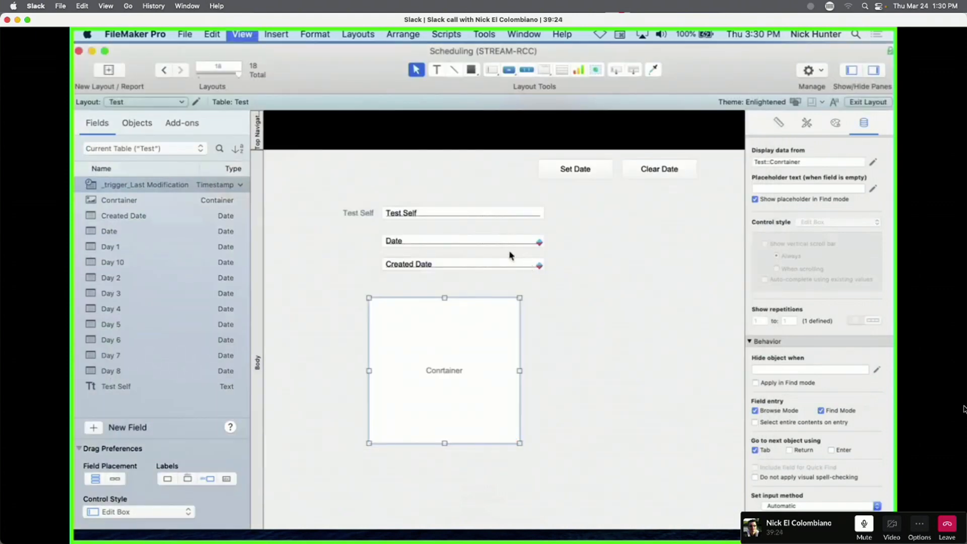
{"action": "left_click", "coordinate": [366, 72]}
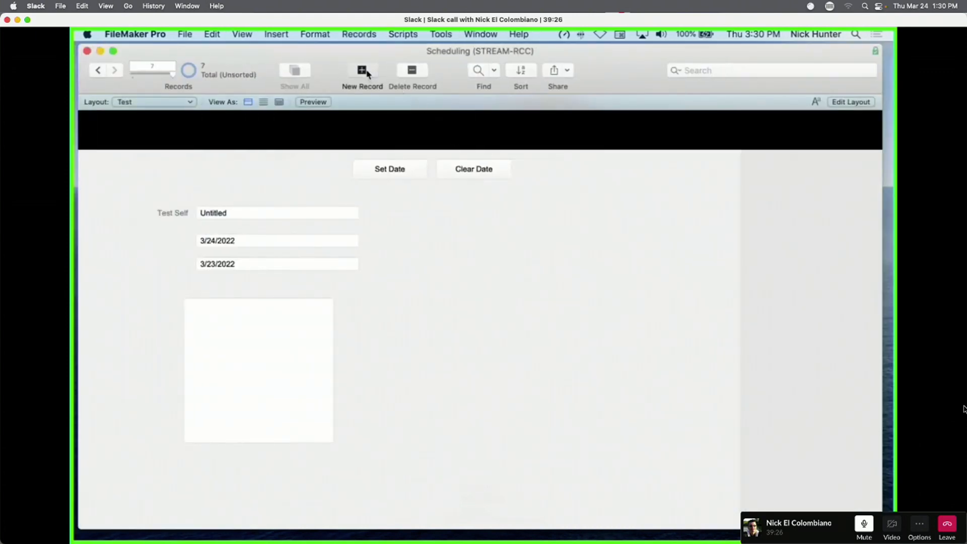
{"action": "left_click", "coordinate": [446, 340]}
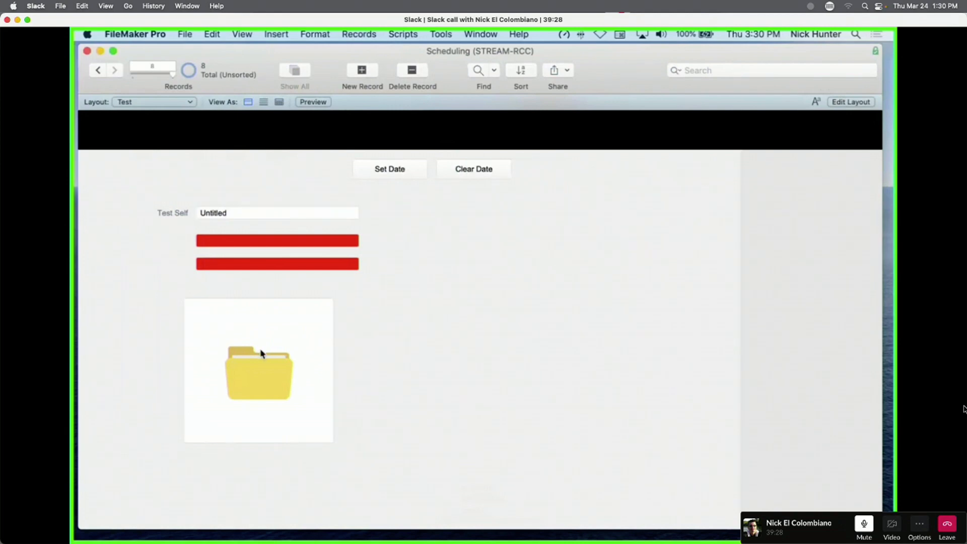
{"action": "left_click", "coordinate": [262, 354]}
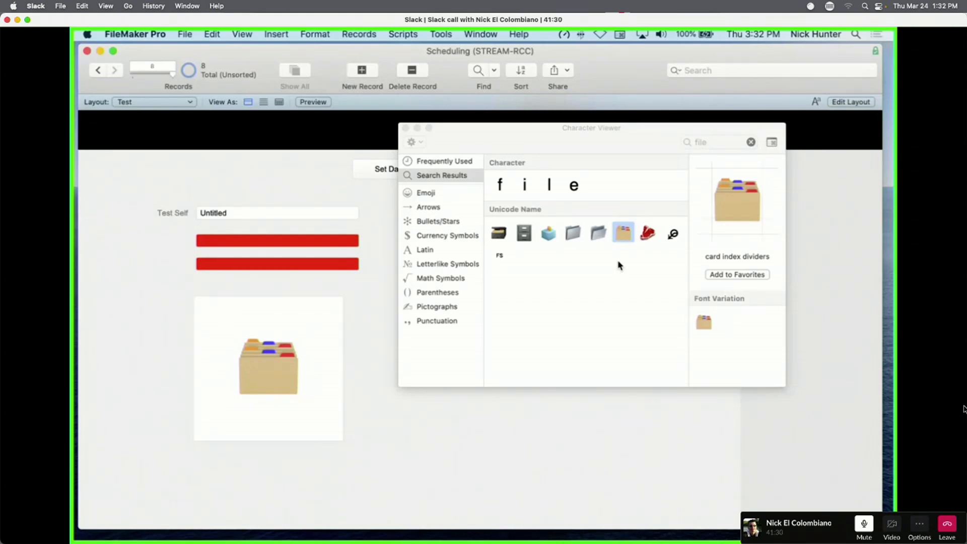
Select Conrtainer on the layout, open Manage Database, and copy the Conrtainer field definition.
{"action": "key", "text": "super+l"}
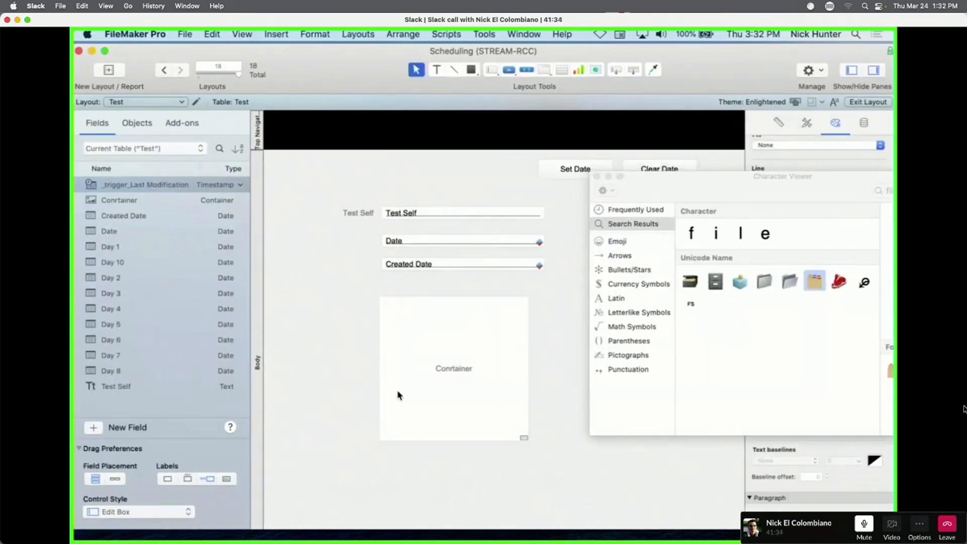
{"action": "left_click", "coordinate": [426, 393]}
{"action": "key", "text": "super+shift+d"}
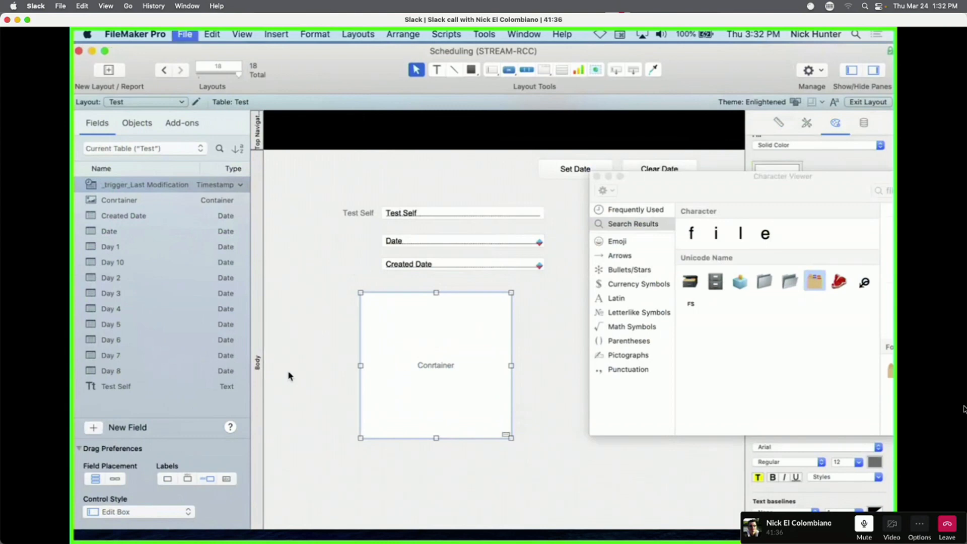
{"action": "left_click", "coordinate": [151, 133]}
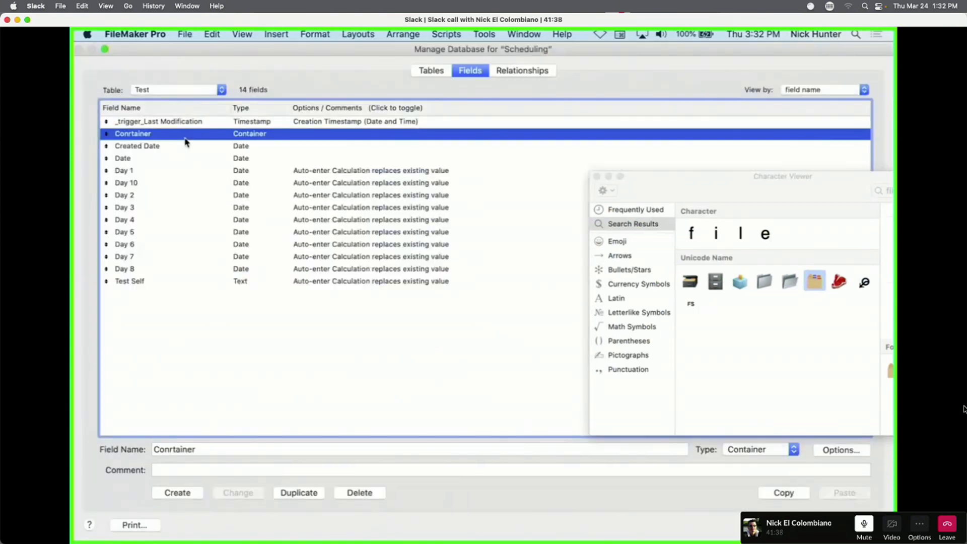
{"action": "key", "text": "super+c"}
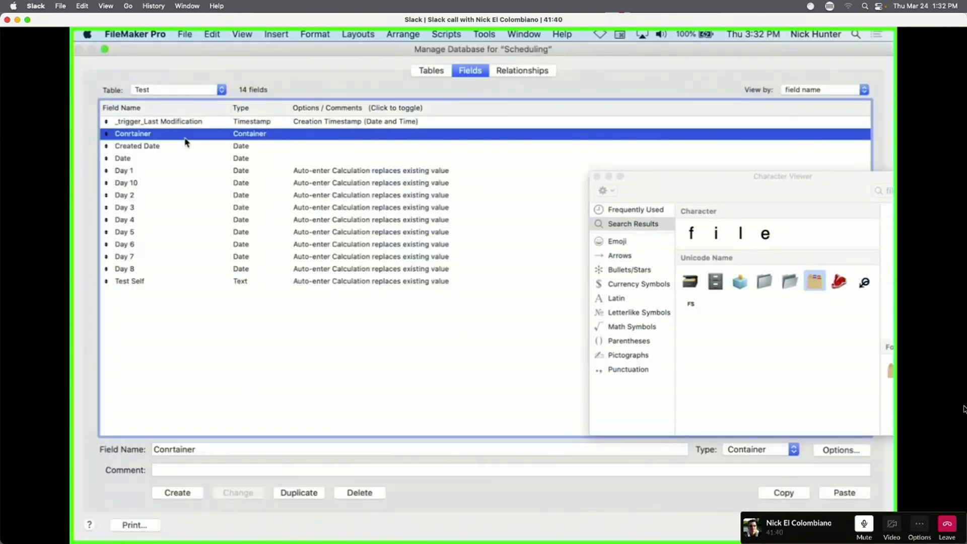
Review and confirm Conrtainer's auto-enter calculation If(IsEmpty(Self); GLOB_Globals::g_Default Image; Self).
{"action": "double_click", "coordinate": [185, 138]}
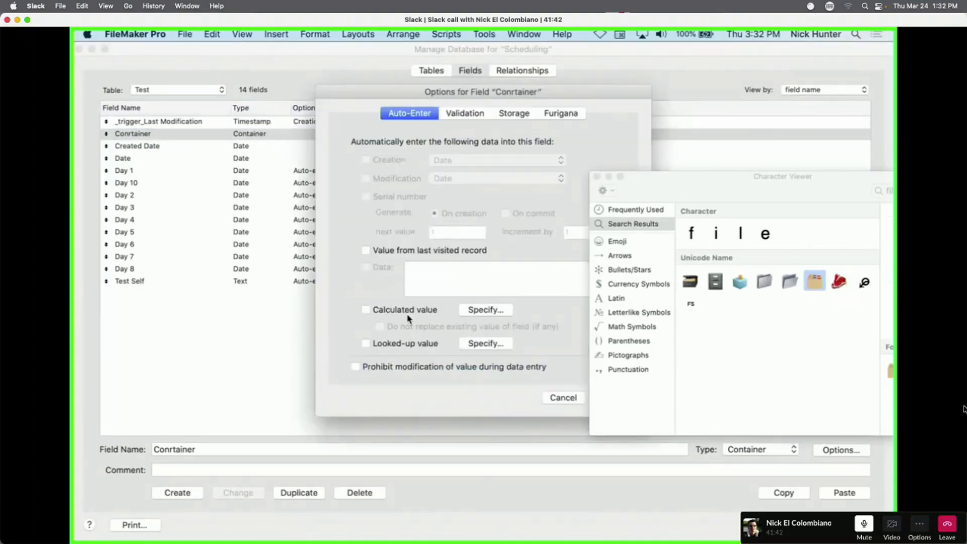
{"action": "left_click", "coordinate": [597, 176]}
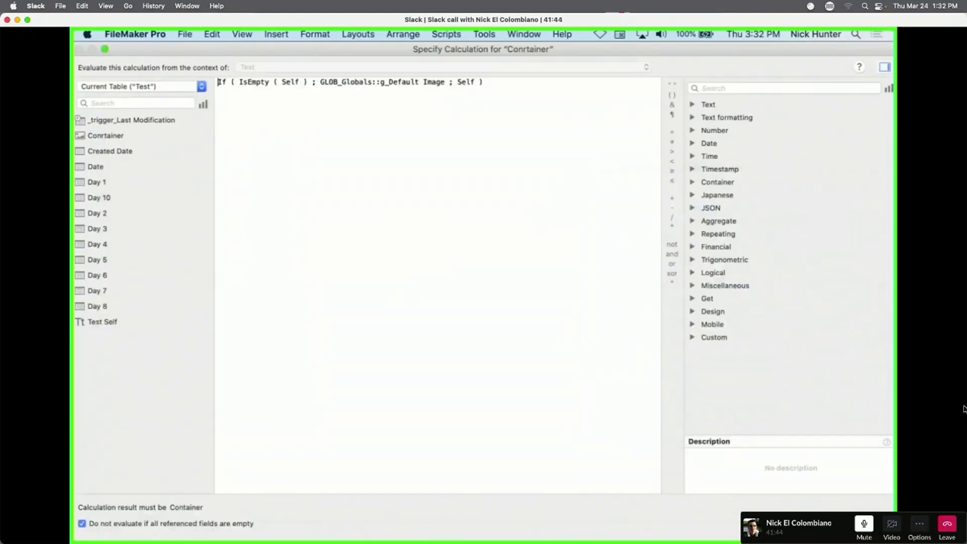
{"action": "key", "text": "Return"}
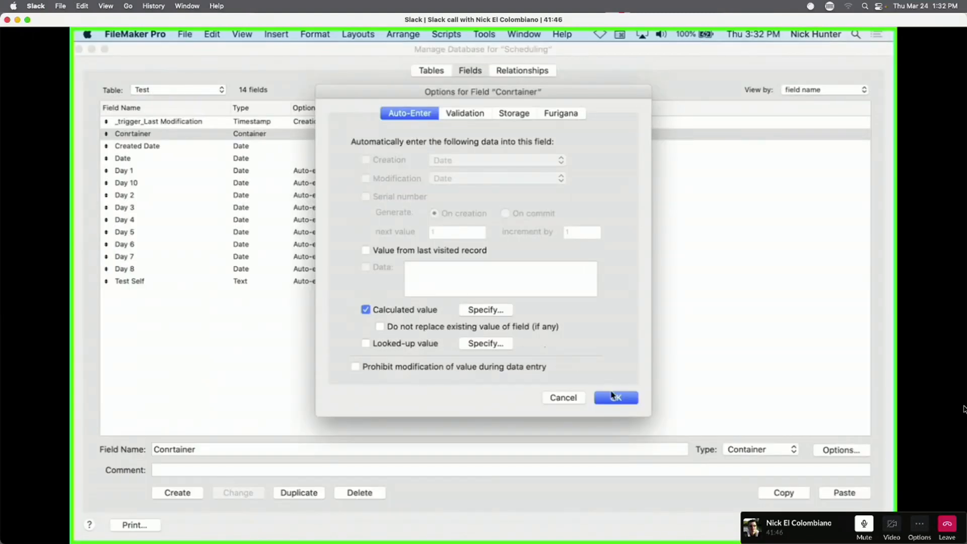
{"action": "left_click", "coordinate": [487, 310]}
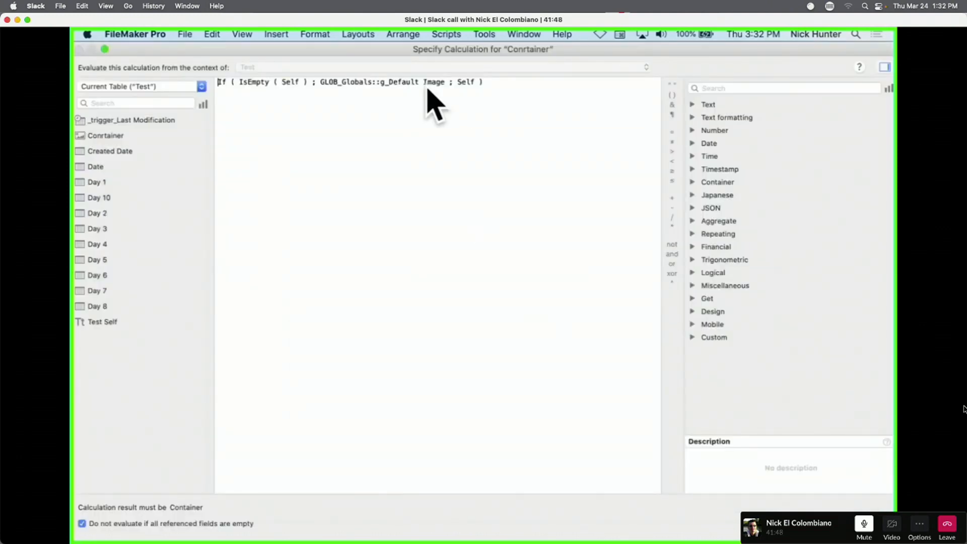
{"action": "key", "text": "Return"}
{"action": "left_click", "coordinate": [616, 398]}
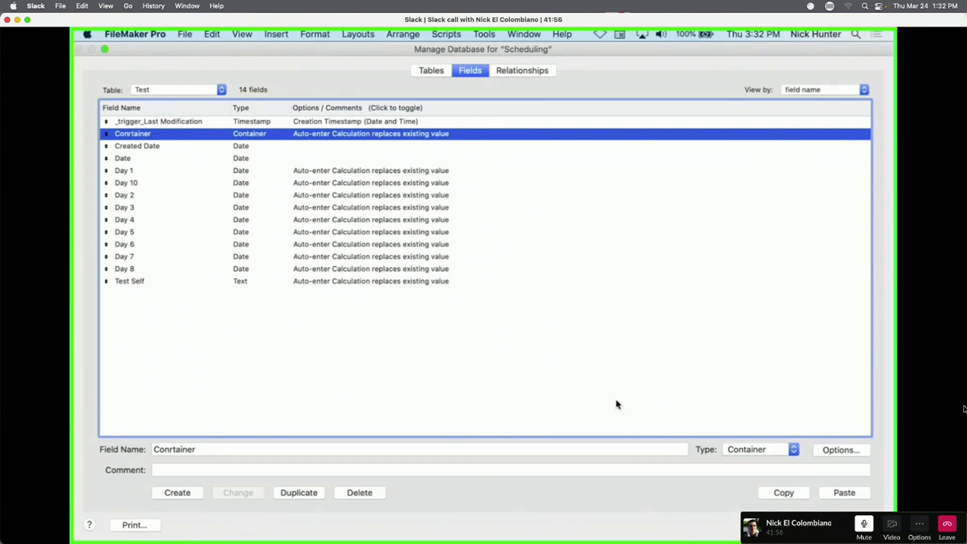
Create a new table named 'Test 2' after the name Test is rejected as already used.
{"action": "left_click", "coordinate": [433, 73]}
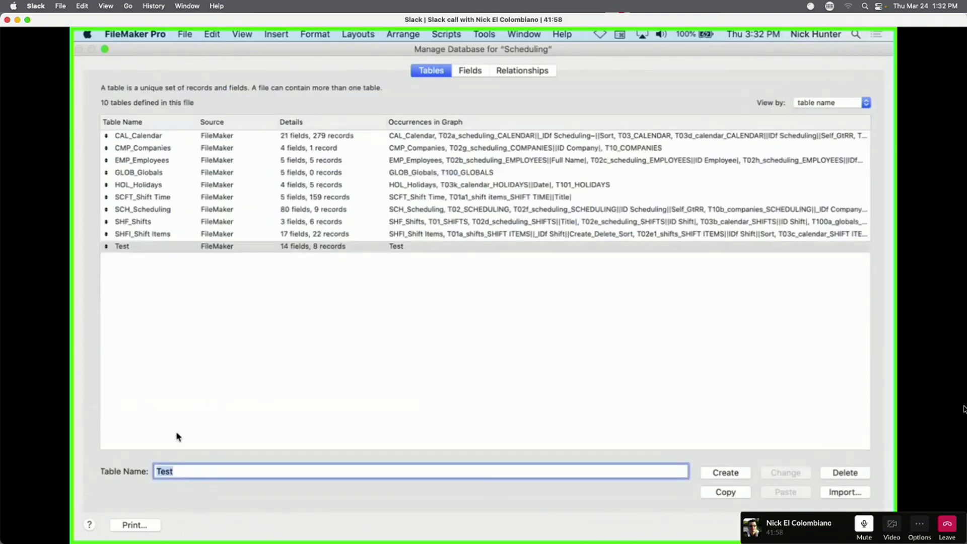
{"action": "left_click", "coordinate": [715, 474]}
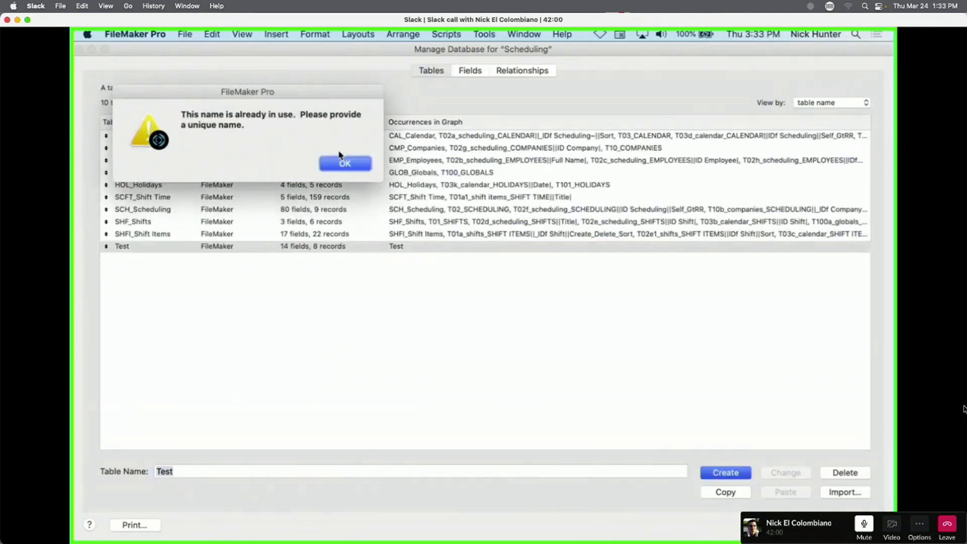
{"action": "left_click", "coordinate": [345, 163]}
{"action": "left_click", "coordinate": [219, 469]}
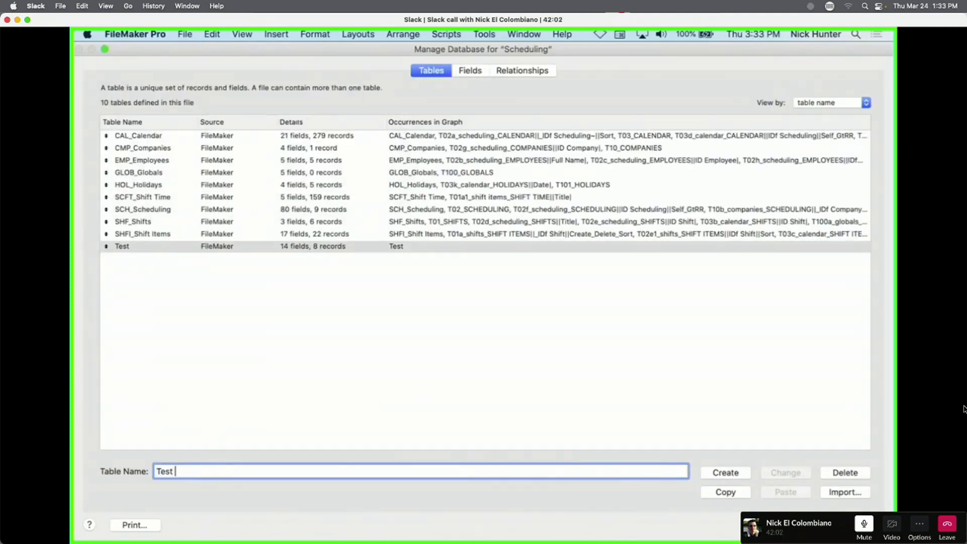
{"action": "type", "text": "2"}
{"action": "left_click", "coordinate": [726, 473]}
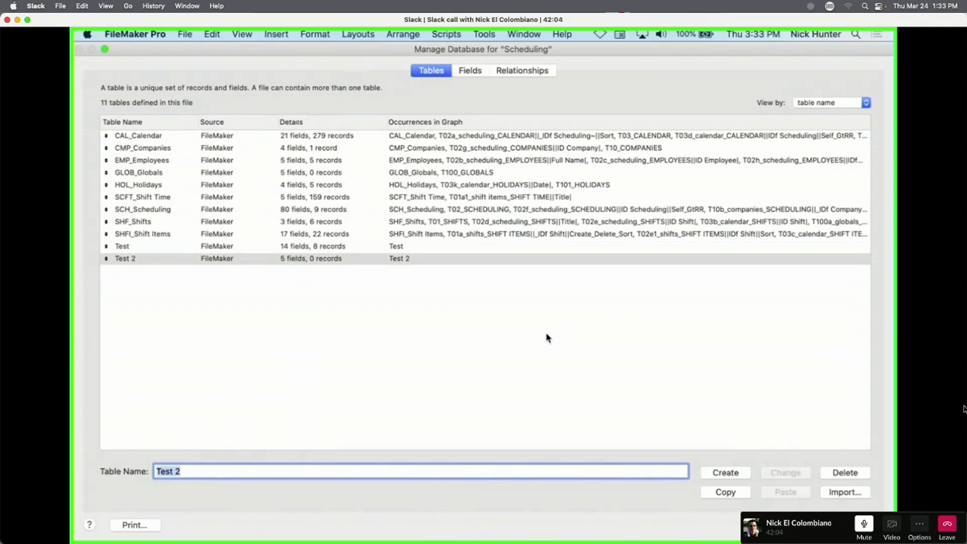
Open Test 2's fields to add the Conrtainer field, then close Manage Database keeping changes.
{"action": "left_click", "coordinate": [237, 259]}
{"action": "double_click", "coordinate": [289, 259]}
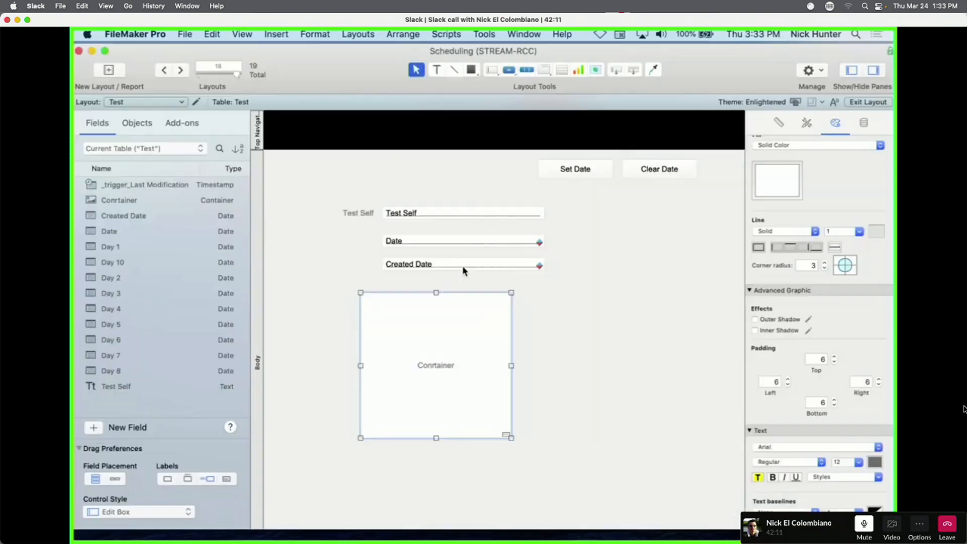
{"action": "left_click", "coordinate": [542, 321]}
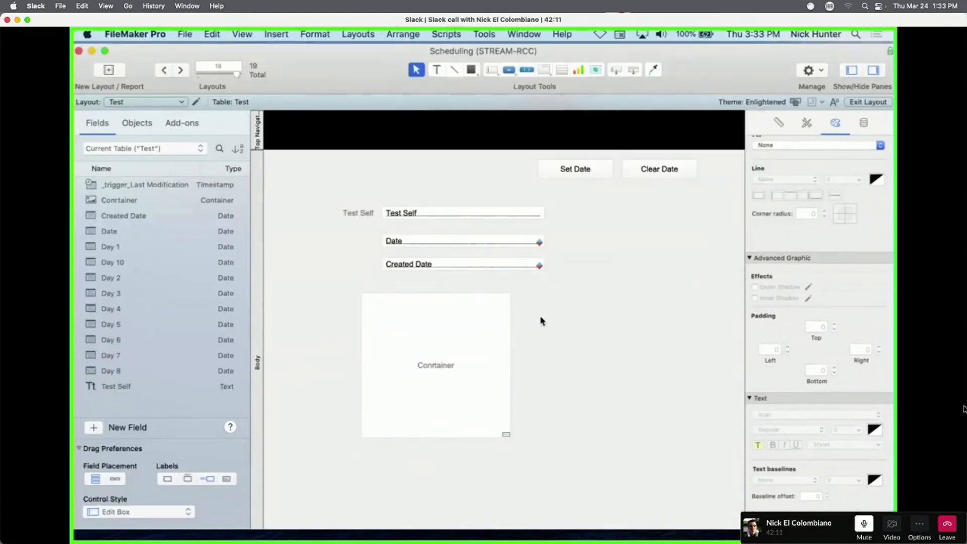
Switch to the Test 2 layout and add a new record in Browse mode.
{"action": "left_click", "coordinate": [139, 104]}
{"action": "left_click", "coordinate": [139, 112]}
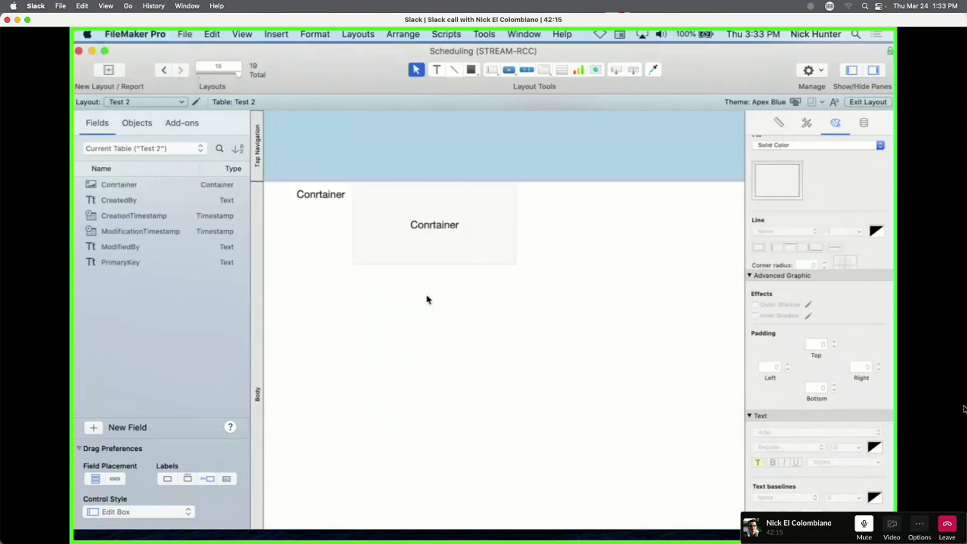
{"action": "left_click", "coordinate": [446, 231]}
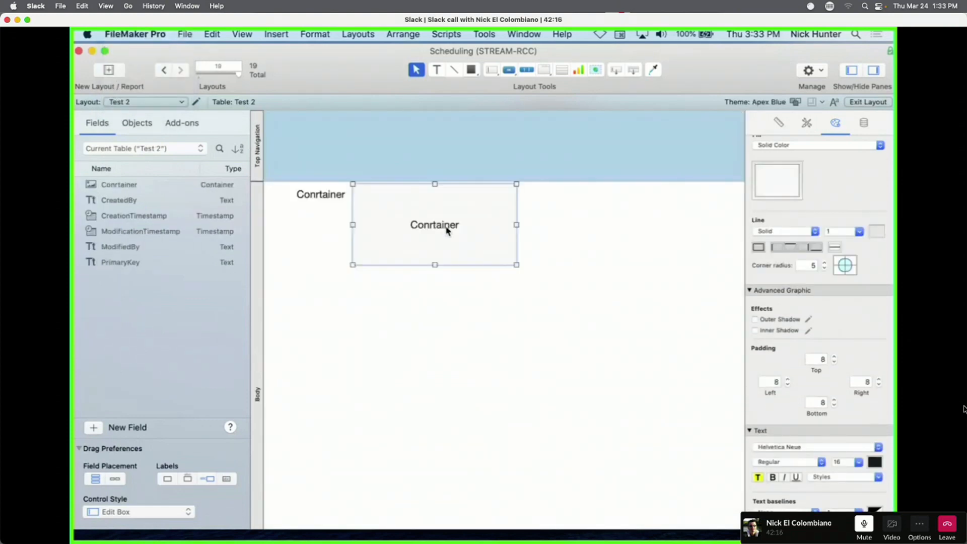
{"action": "key", "text": "super+b"}
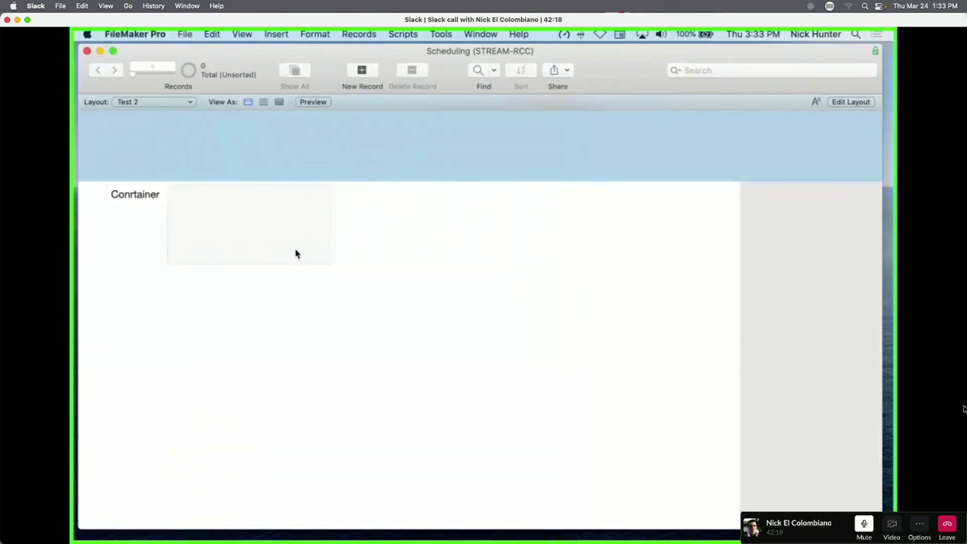
{"action": "left_click", "coordinate": [361, 70]}
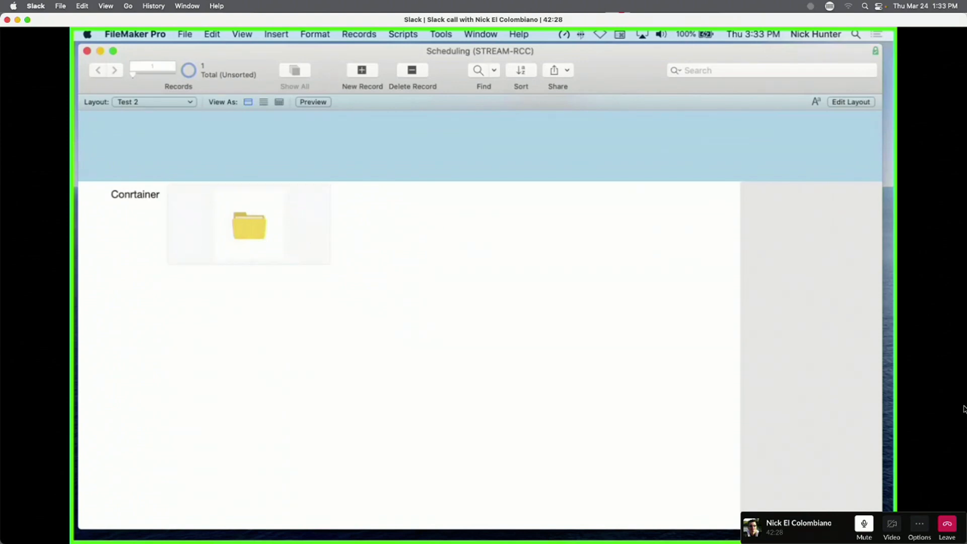
Paste an image into the new record's container, then undo the paste.
{"action": "left_click", "coordinate": [285, 235]}
{"action": "key", "text": "super+b"}
{"action": "key", "text": "super+v"}
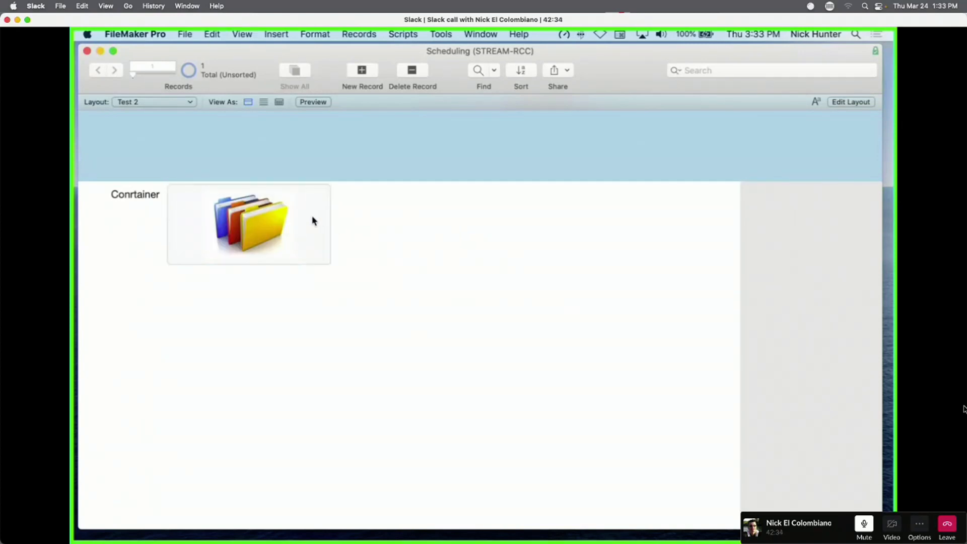
{"action": "key", "text": "super+z"}
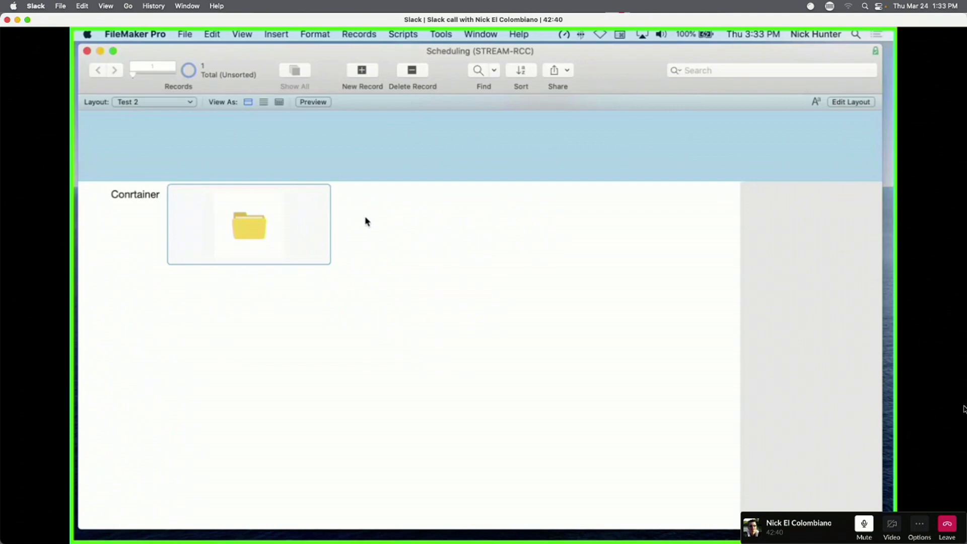
Back in Layout mode, place a new field on the Test 2 layout and accept its field choice.
{"action": "key", "text": "super+l"}
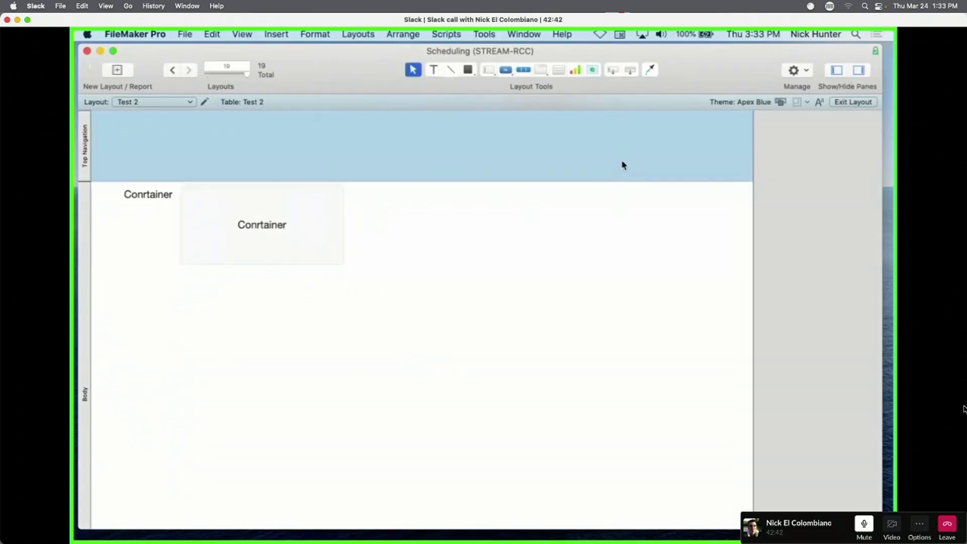
{"action": "left_click_drag", "start_coordinate": [613, 72], "coordinate": [617, 287]}
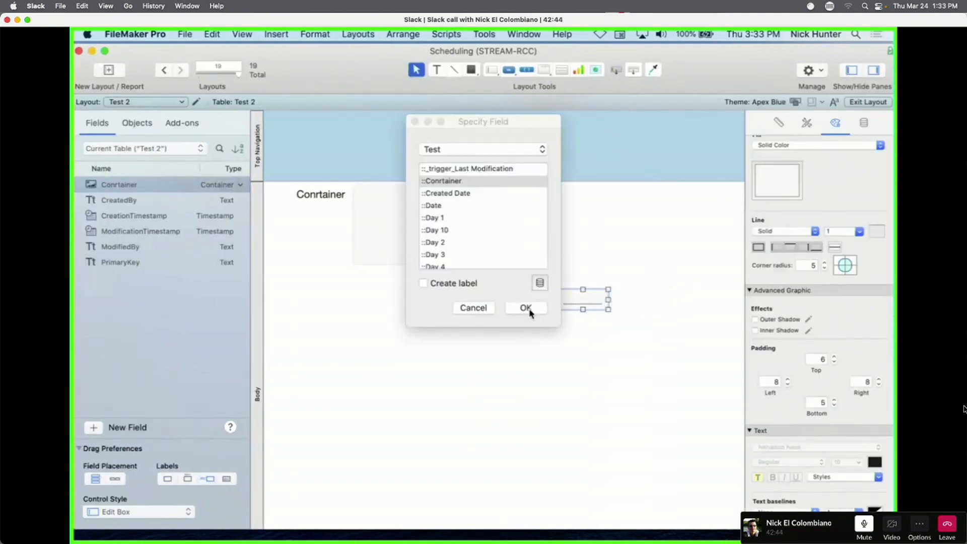
{"action": "double_click", "coordinate": [472, 166]}
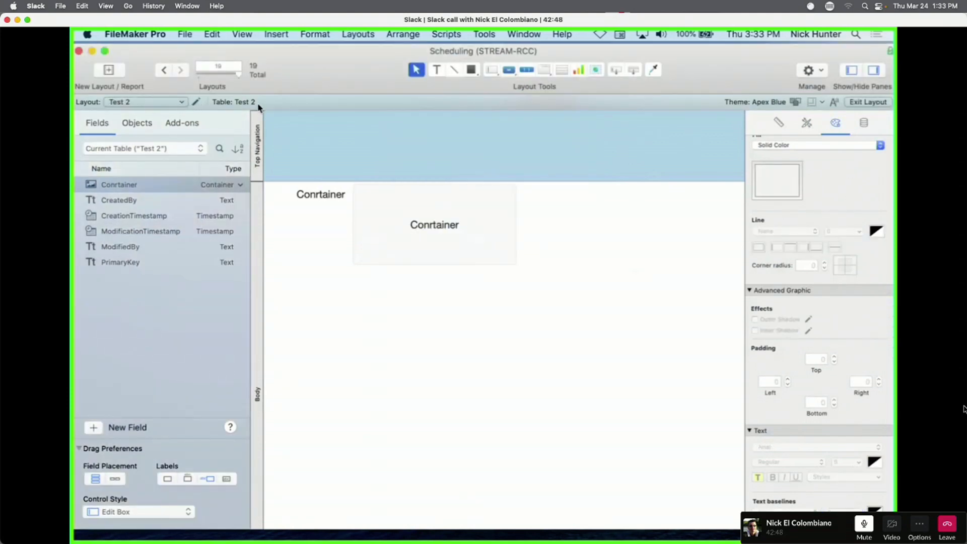
Review the Test and Test 2 table occurrences in Manage Database, then discard the unsaved changes.
{"action": "key", "text": "super+shift+d"}
{"action": "left_click", "coordinate": [510, 74]}
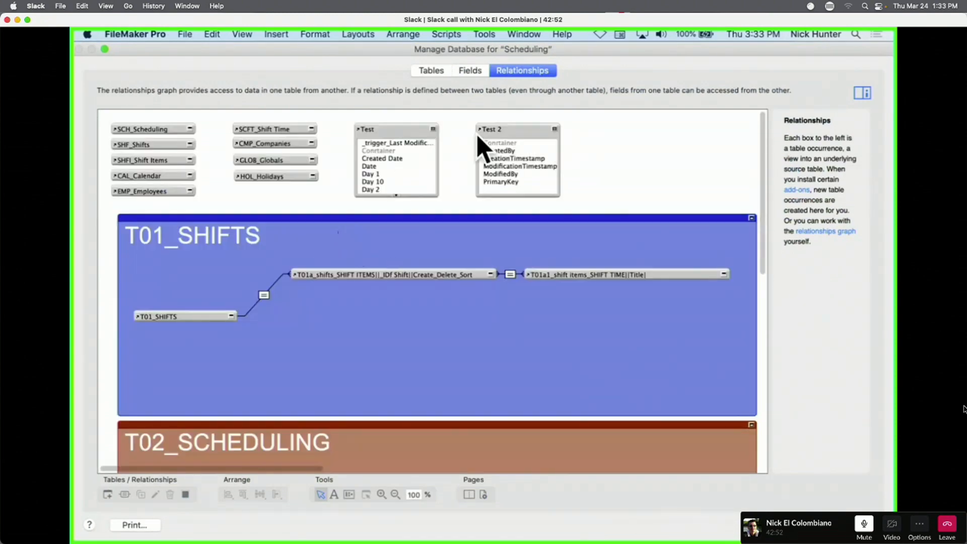
{"action": "left_click", "coordinate": [393, 132]}
{"action": "left_click", "coordinate": [537, 134]}
{"action": "key", "text": "Escape"}
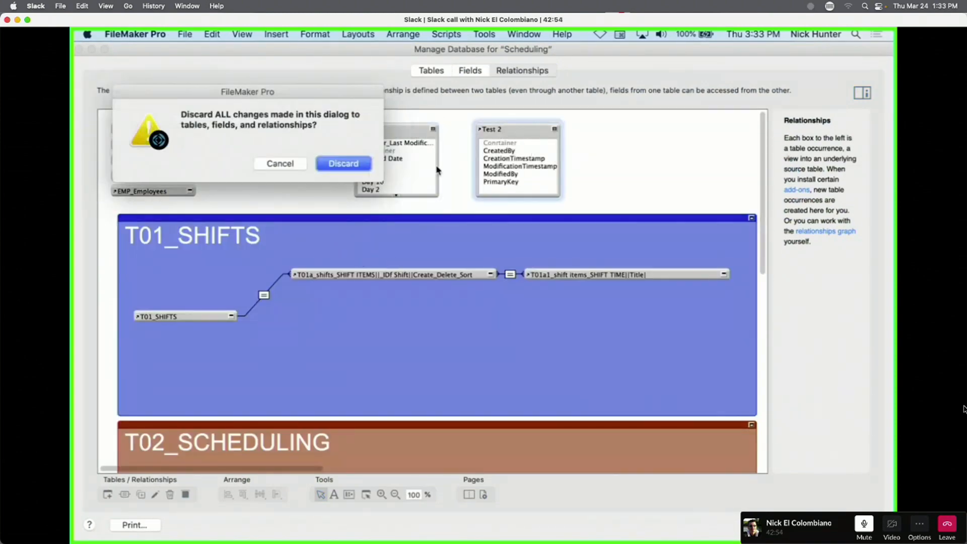
{"action": "left_click", "coordinate": [352, 163]}
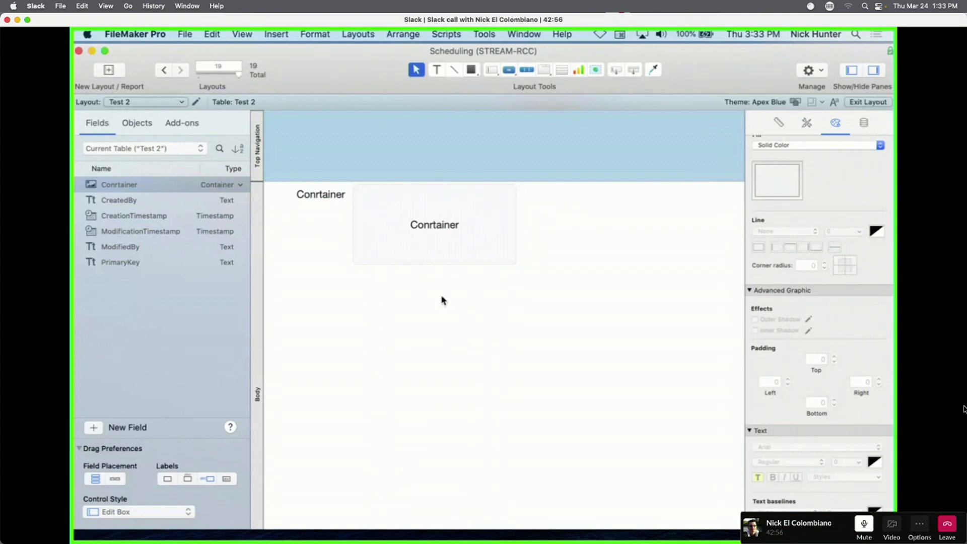
Make the Conrtainer field taller on the Test 2 layout.
{"action": "left_click", "coordinate": [464, 237]}
{"action": "left_click_drag", "start_coordinate": [435, 264], "coordinate": [436, 309]}
{"action": "left_click", "coordinate": [603, 147]}
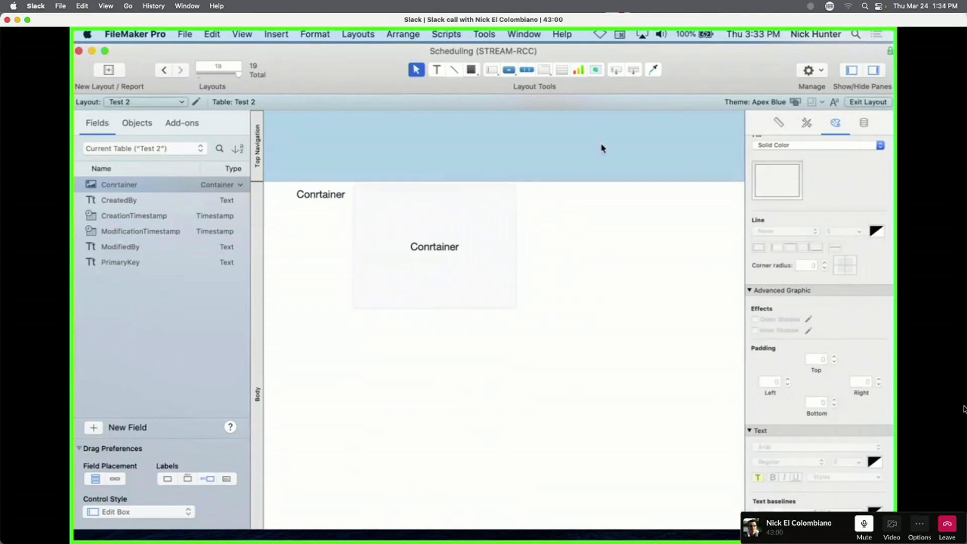
Add a GLOB_Globals::g_Default Image field, enlarge it and move it down and right.
{"action": "left_click", "coordinate": [616, 70]}
{"action": "left_click", "coordinate": [603, 284]}
{"action": "left_click", "coordinate": [473, 151]}
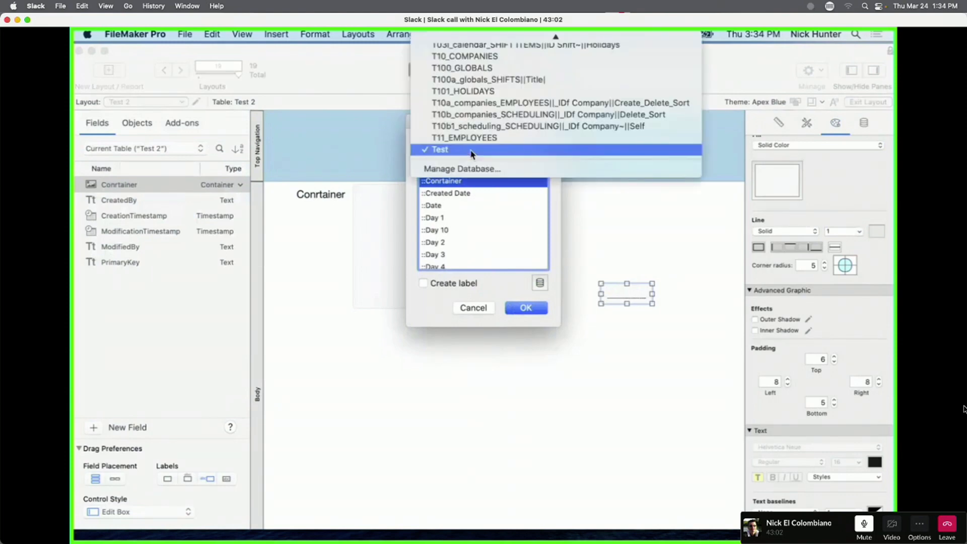
{"action": "scroll", "coordinate": [508, 84], "scroll_direction": "up", "scroll_amount": 10}
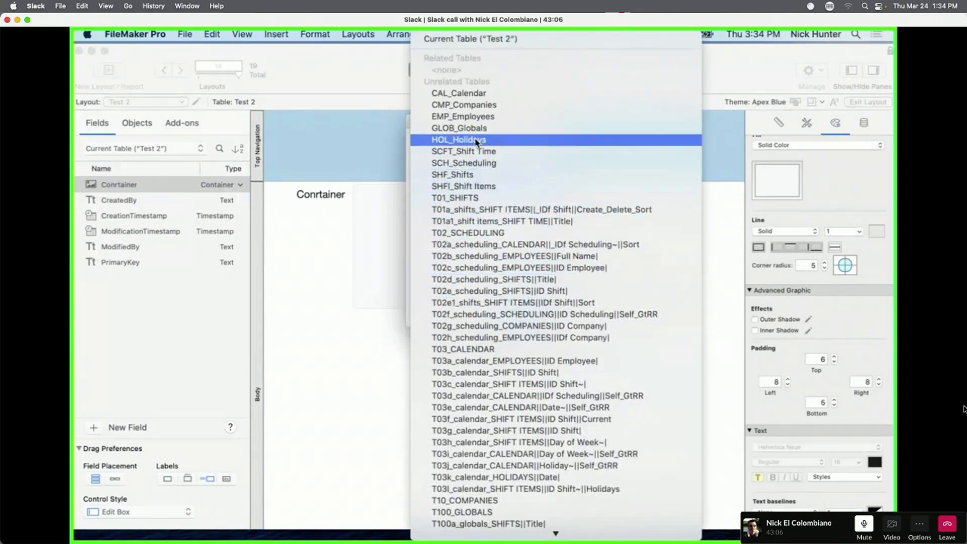
{"action": "left_click", "coordinate": [463, 129]}
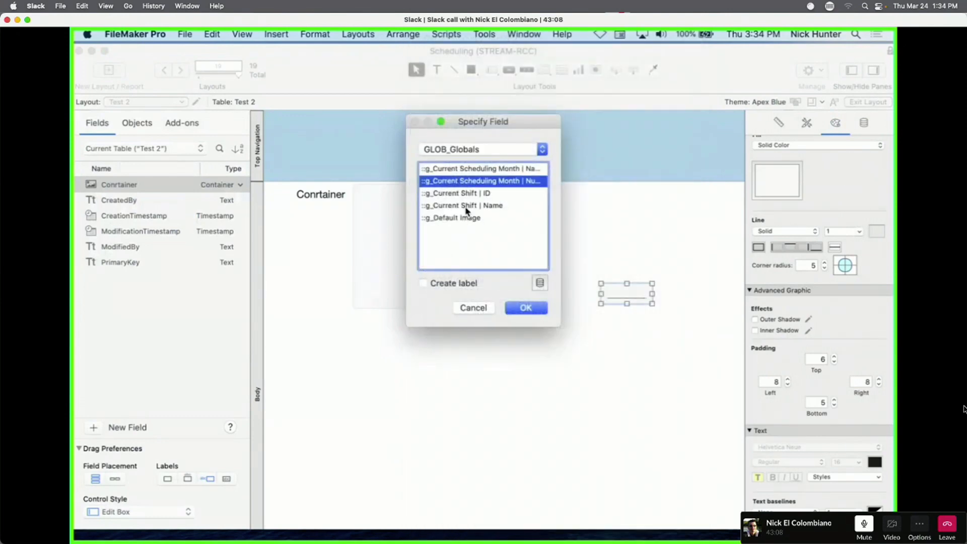
{"action": "double_click", "coordinate": [466, 218]}
{"action": "left_click_drag", "start_coordinate": [601, 304], "coordinate": [494, 427]}
{"action": "left_click_drag", "start_coordinate": [556, 404], "coordinate": [607, 412]}
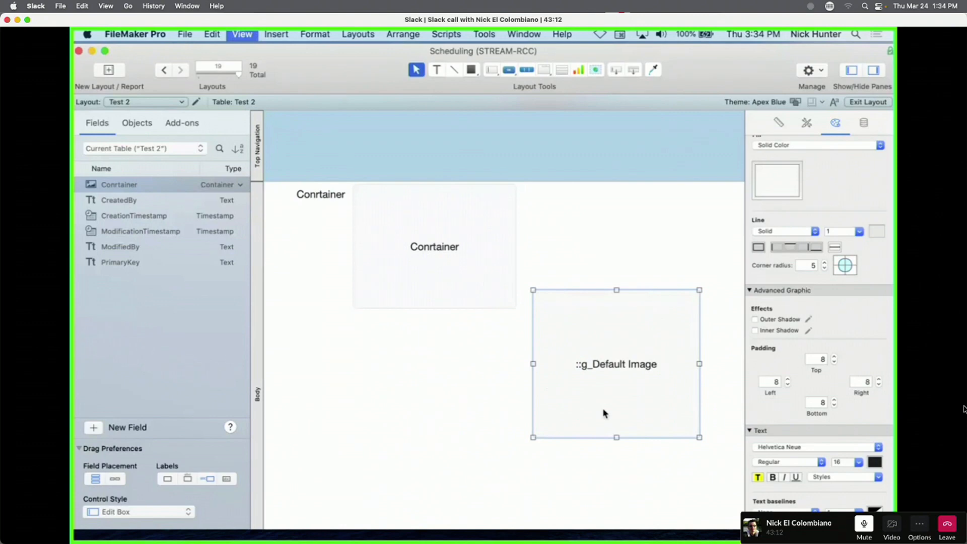
Switch Test 2 to Browse mode and select the lower g_Default Image field.
{"action": "key", "text": "super+b"}
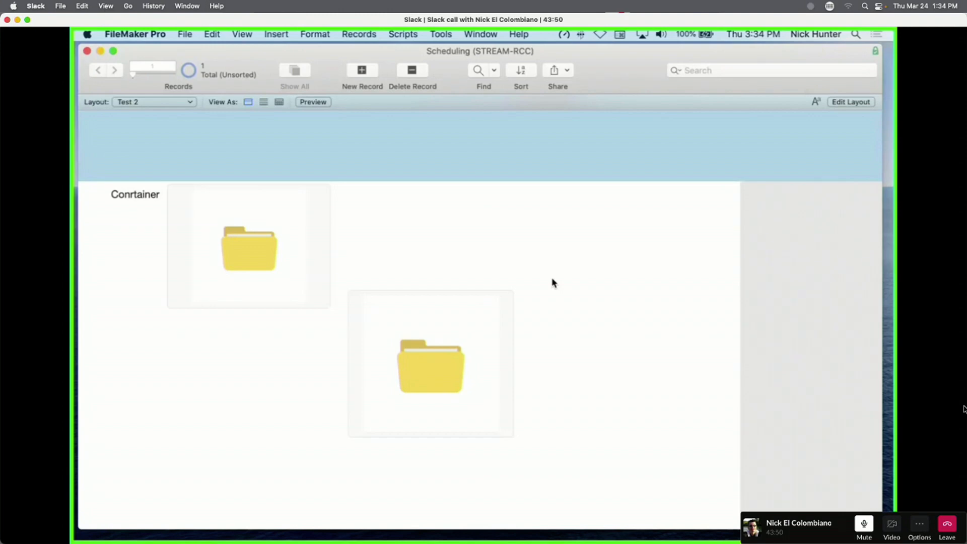
{"action": "left_click", "coordinate": [480, 333]}
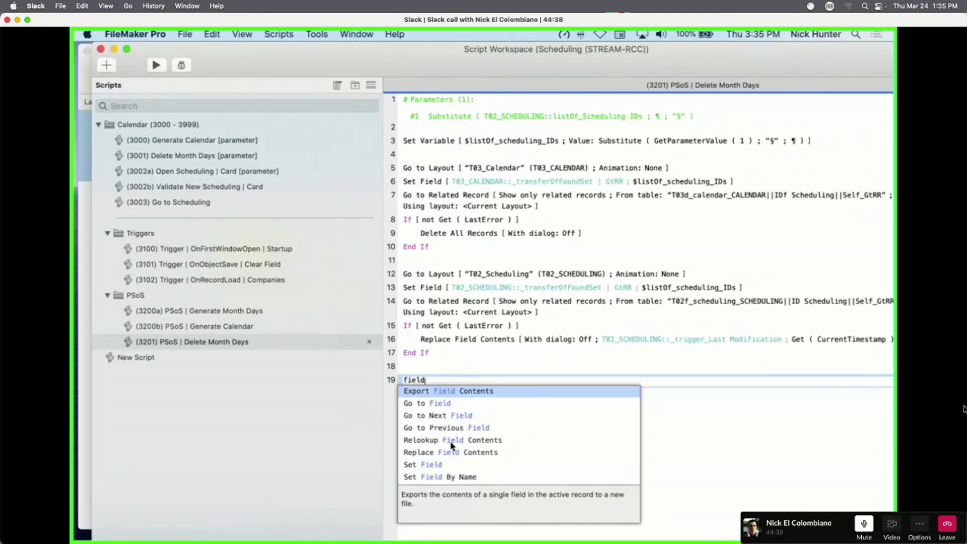
Scroll through the Field step suggestions and select the word 'field' on line 19.
{"action": "scroll", "coordinate": [452, 445], "scroll_direction": "down", "scroll_amount": 1}
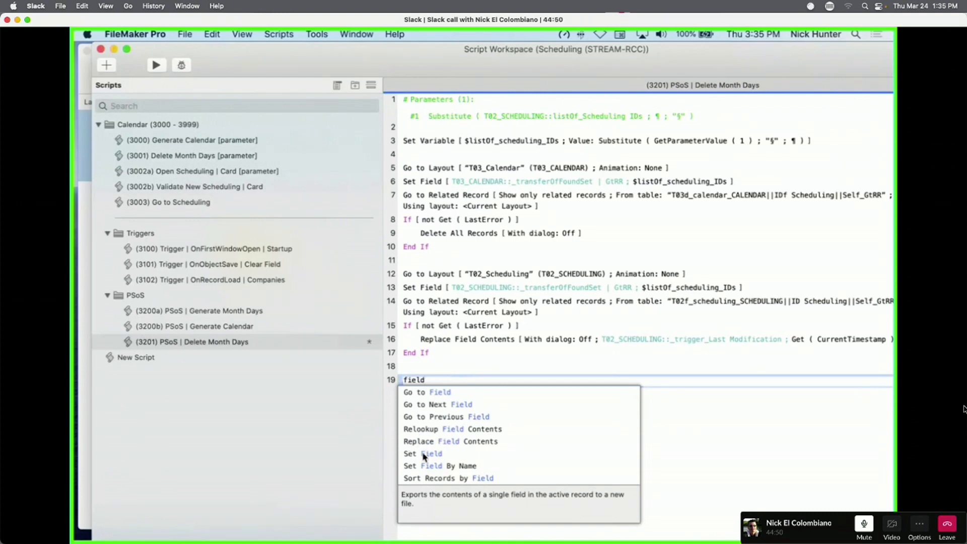
{"action": "scroll", "coordinate": [422, 476], "scroll_direction": "down", "scroll_amount": 1}
{"action": "scroll", "coordinate": [474, 476], "scroll_direction": "up", "scroll_amount": 1}
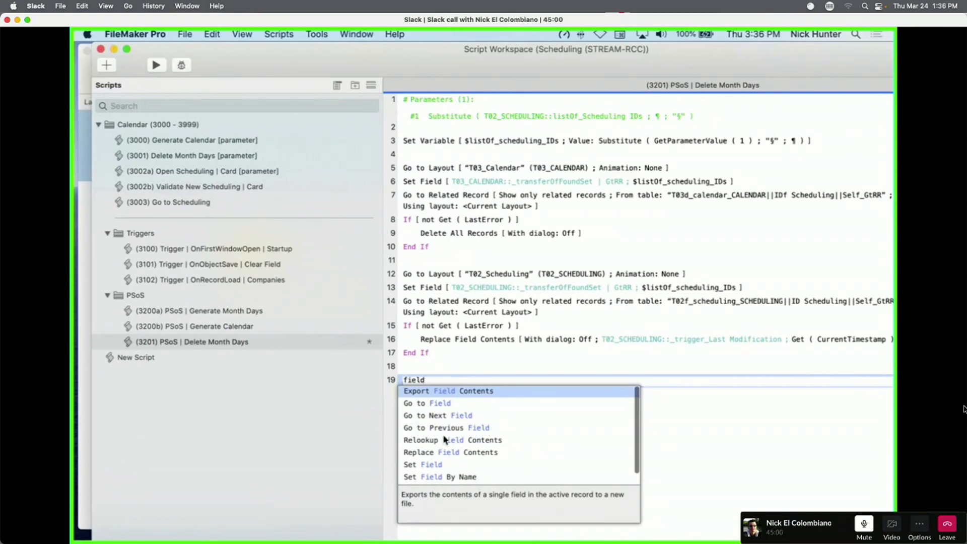
{"action": "double_click", "coordinate": [427, 381]}
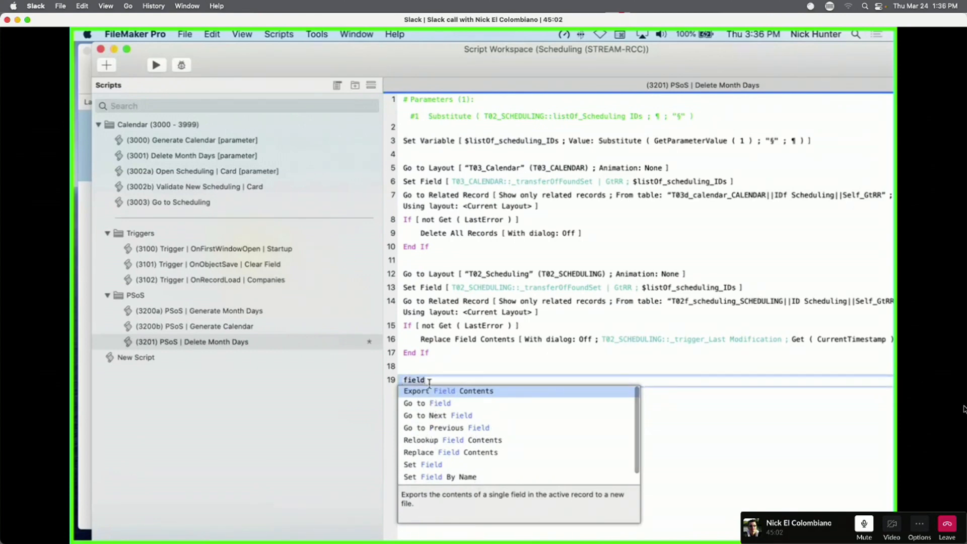
Try the step names 'ins' and 'field' on line 19, comparing the suggestion lists.
{"action": "type", "text": "inseen"}
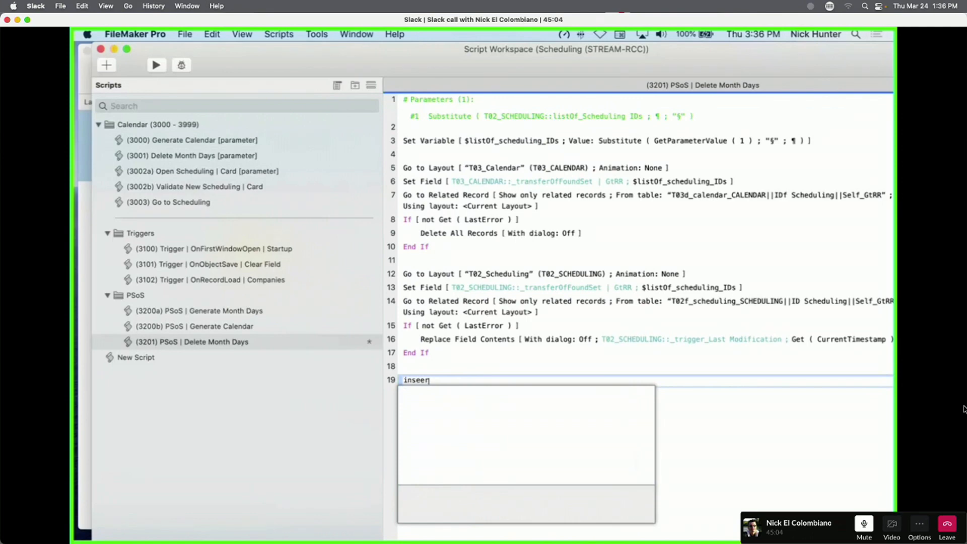
{"action": "key", "text": "BackSpace"}
{"action": "key", "text": "BackSpace"}
{"action": "scroll", "coordinate": [542, 426], "scroll_direction": "down", "scroll_amount": 2}
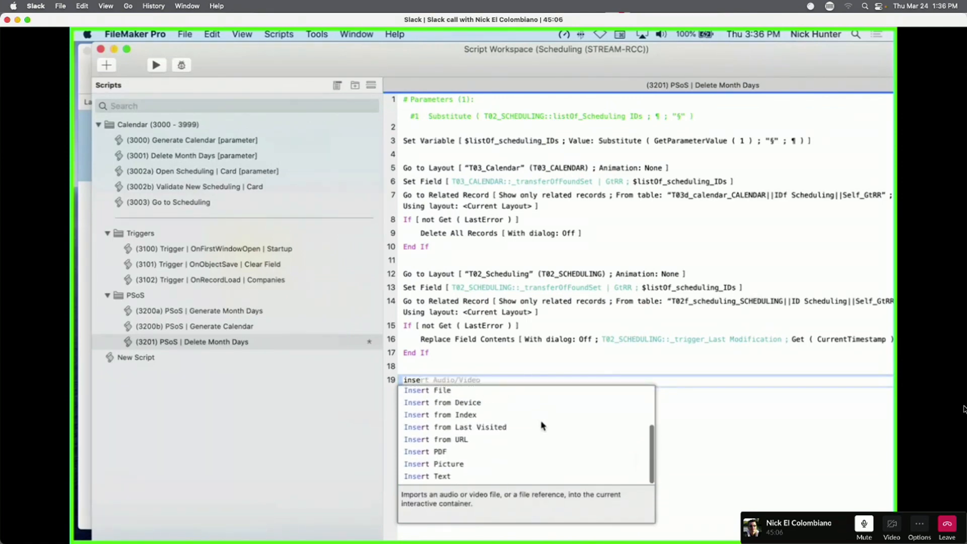
{"action": "scroll", "coordinate": [542, 426], "scroll_direction": "up", "scroll_amount": 3}
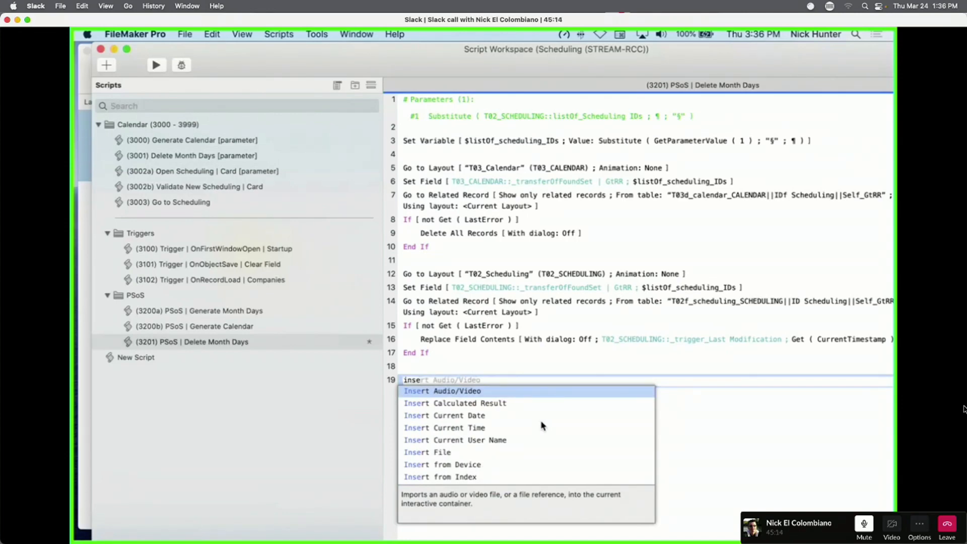
{"action": "key", "text": "BackSpace"}
{"action": "key", "text": "BackSpace"}
{"action": "key", "text": "BackSpace"}
{"action": "key", "text": "BackSpace"}
{"action": "type", "text": "fiedl"}
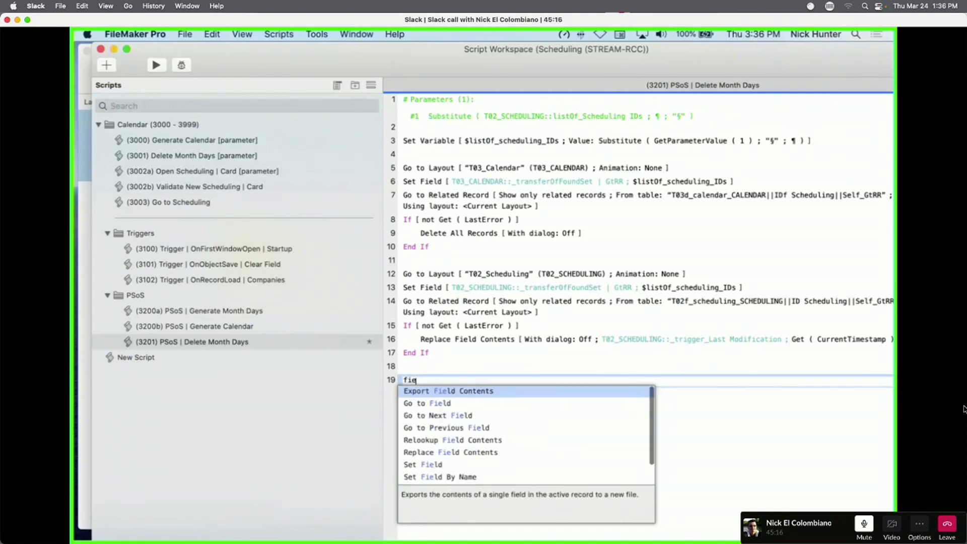
{"action": "key", "text": "BackSpace"}
{"action": "key", "text": "BackSpace"}
{"action": "key", "text": "BackSpace"}
{"action": "type", "text": "el"}
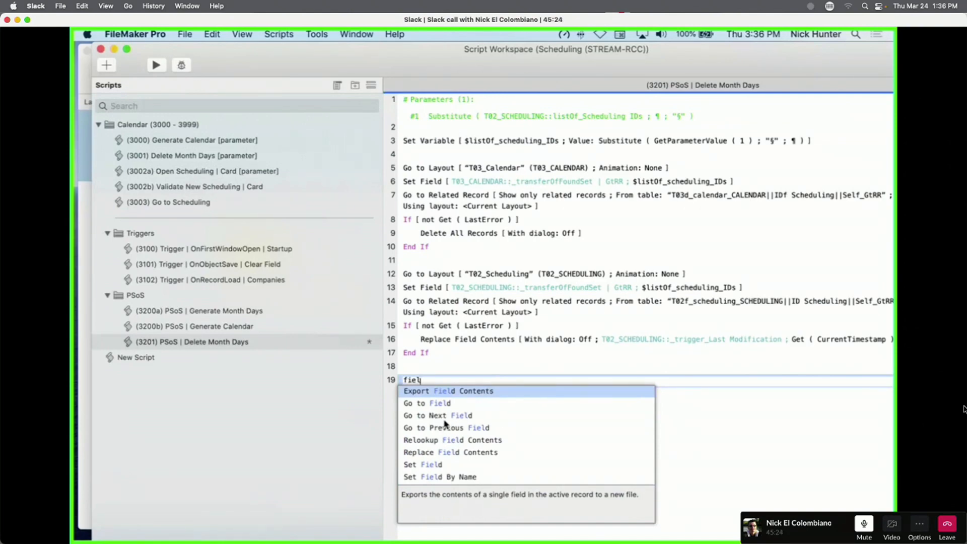
{"action": "scroll", "coordinate": [444, 423], "scroll_direction": "down", "scroll_amount": 1}
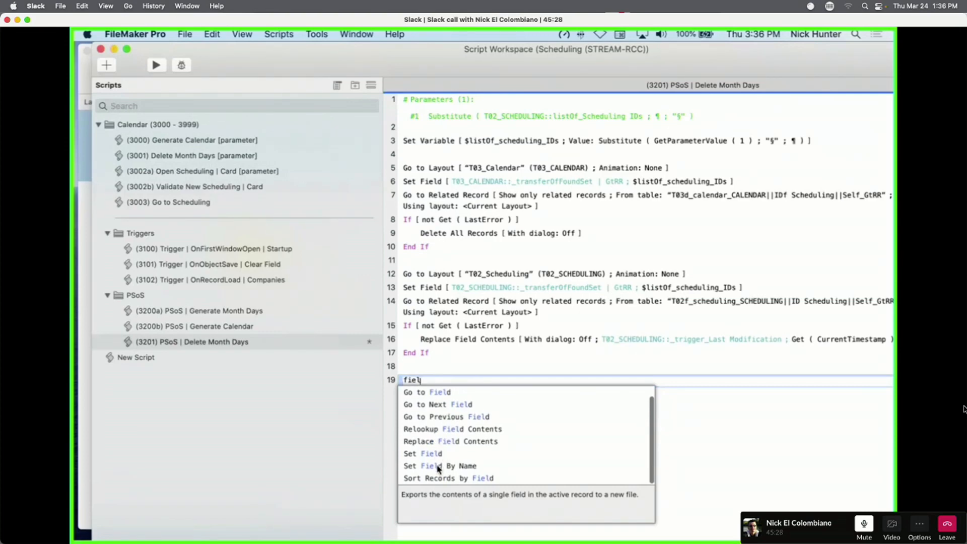
{"action": "scroll", "coordinate": [417, 458], "scroll_direction": "up", "scroll_amount": 1}
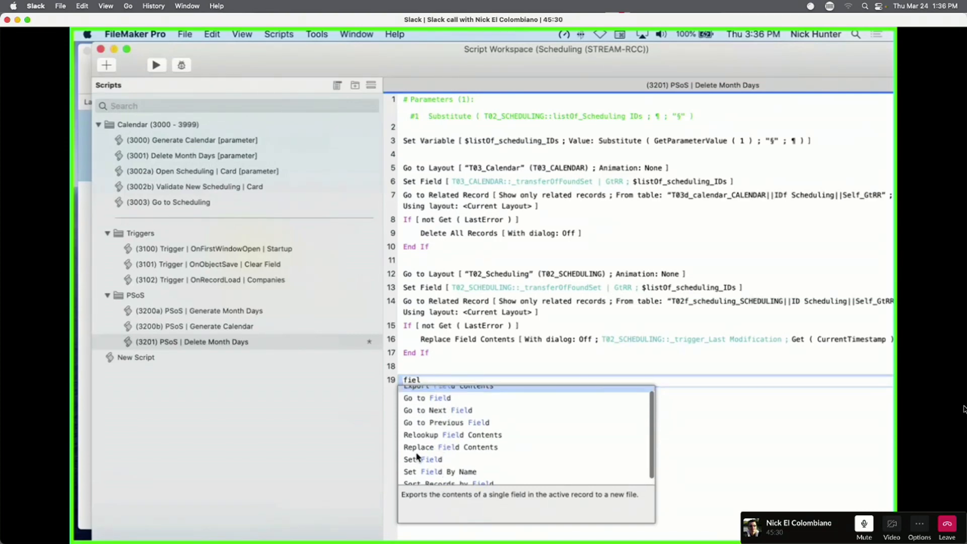
Clear line 19, remove the trailing empty lines, save the script and return to Scheduling.
{"action": "key", "text": "Escape"}
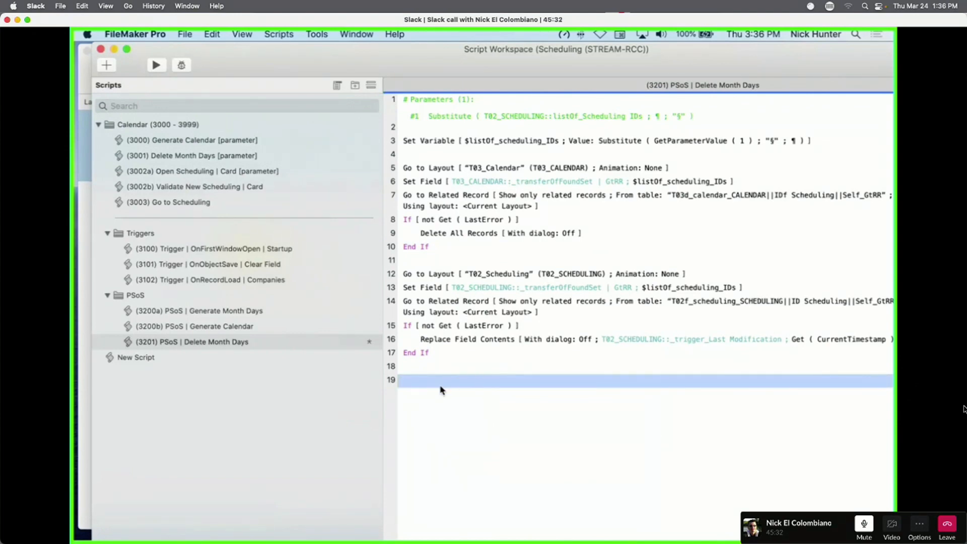
{"action": "key", "text": "BackSpace"}
{"action": "key", "text": "BackSpace"}
{"action": "key", "text": "super+s"}
{"action": "left_click_drag", "start_coordinate": [522, 60], "coordinate": [696, 374]}
{"action": "left_click", "coordinate": [507, 204]}
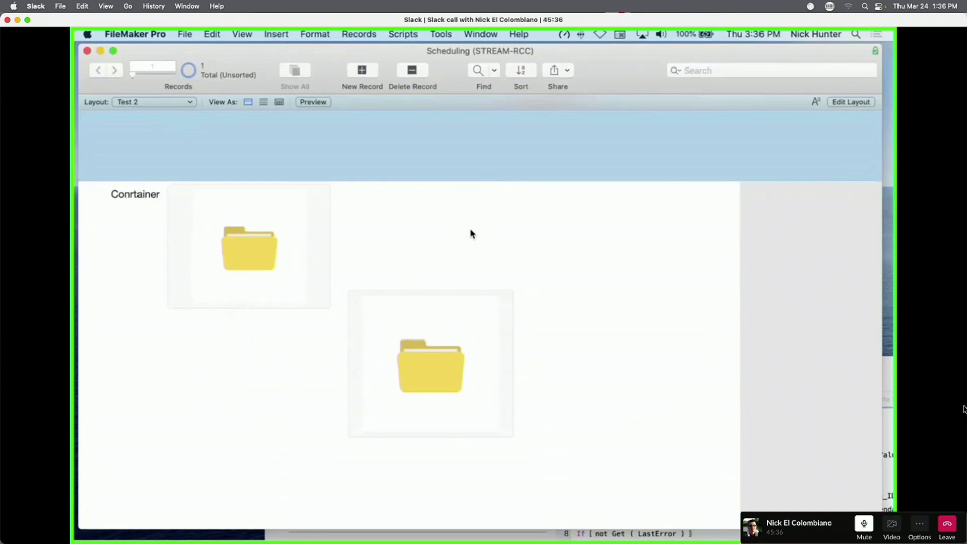
Put Test 2 in Layout mode and check the Layout pop-up list.
{"action": "key", "text": "super+l"}
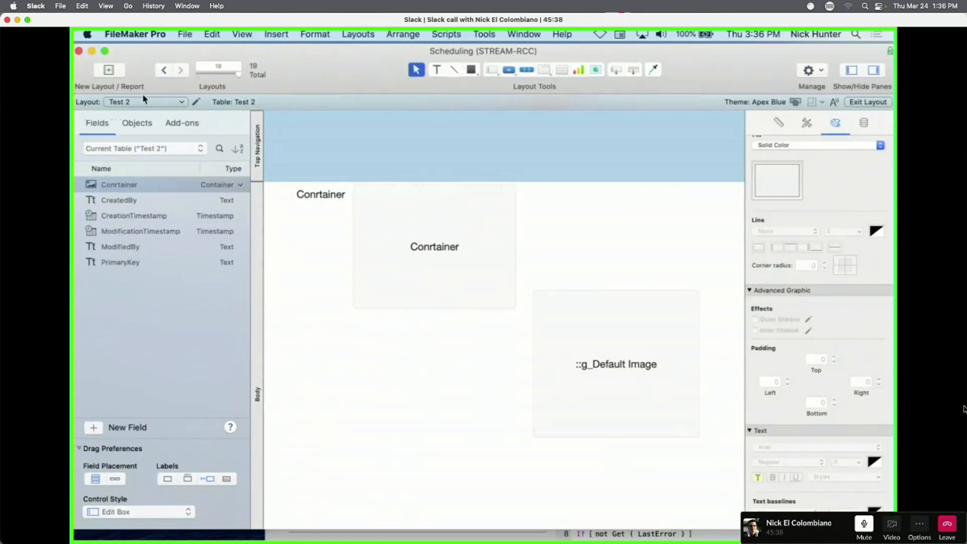
{"action": "left_click", "coordinate": [144, 100]}
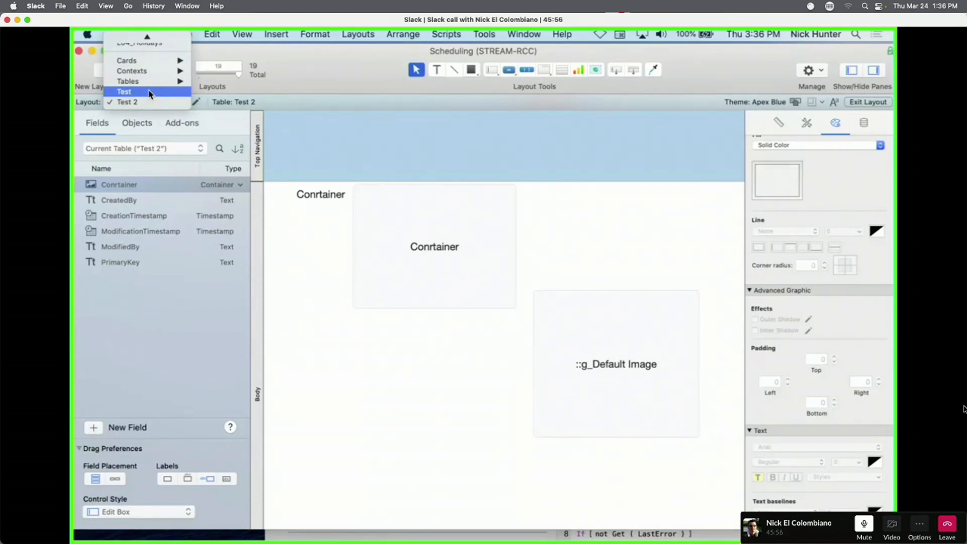
{"action": "left_click", "coordinate": [233, 134]}
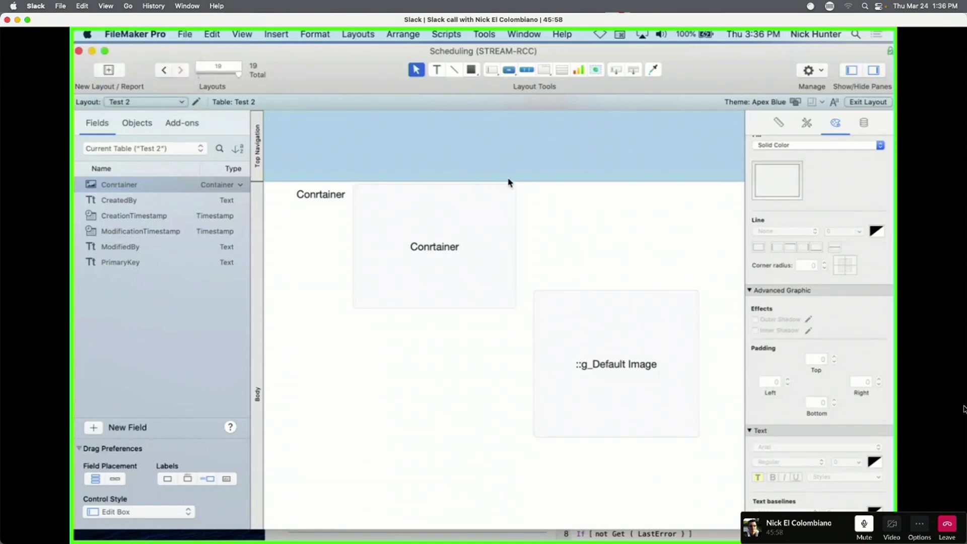
{"action": "left_click", "coordinate": [151, 102]}
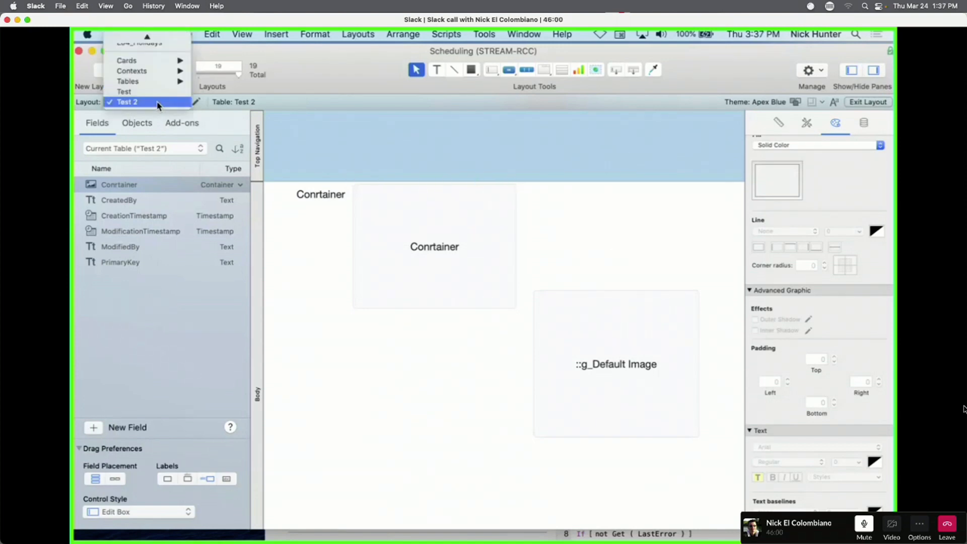
{"action": "left_click", "coordinate": [153, 108]}
{"action": "left_click", "coordinate": [153, 108]}
{"action": "scroll", "coordinate": [149, 110], "scroll_direction": "up", "scroll_amount": 3}
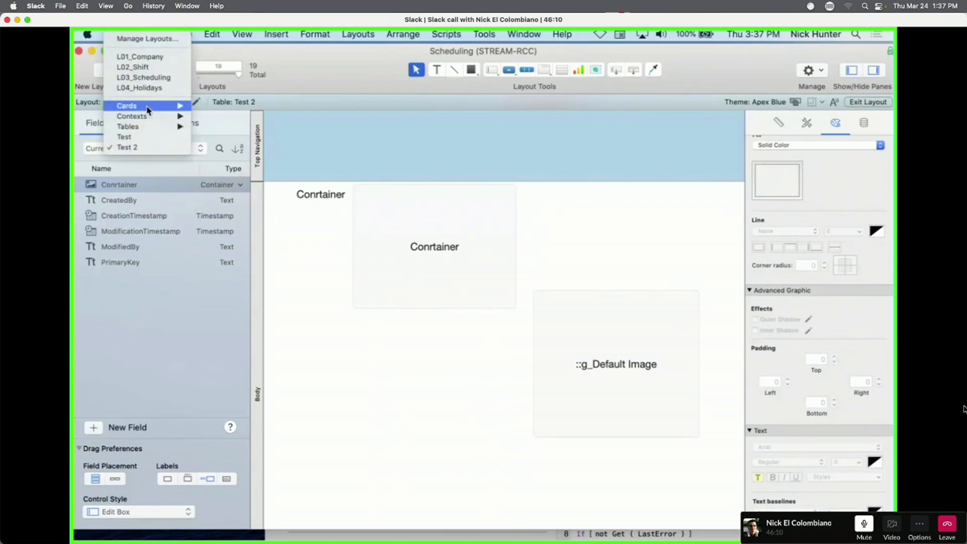
Dismiss the layout list and open the Data Viewer from the Tools menu.
{"action": "left_click", "coordinate": [421, 159]}
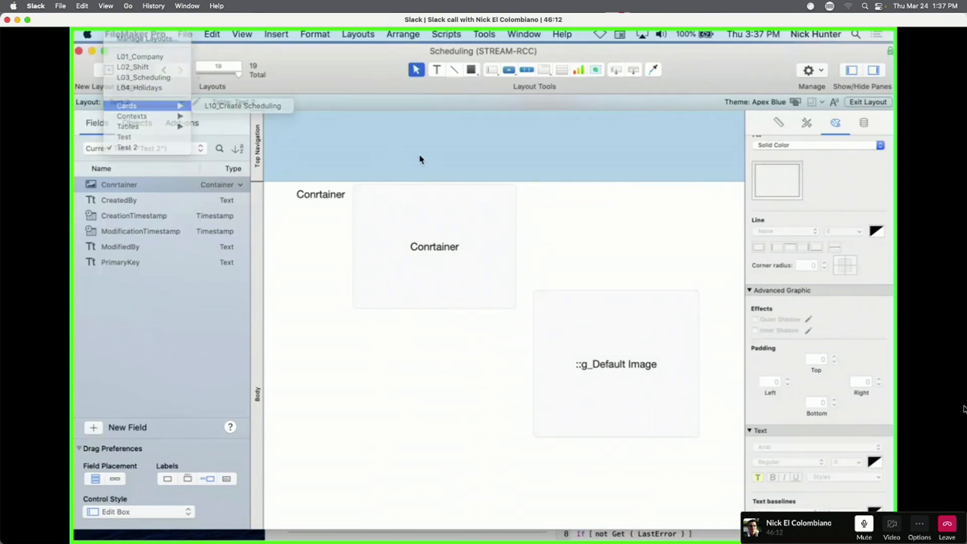
{"action": "left_click", "coordinate": [473, 34]}
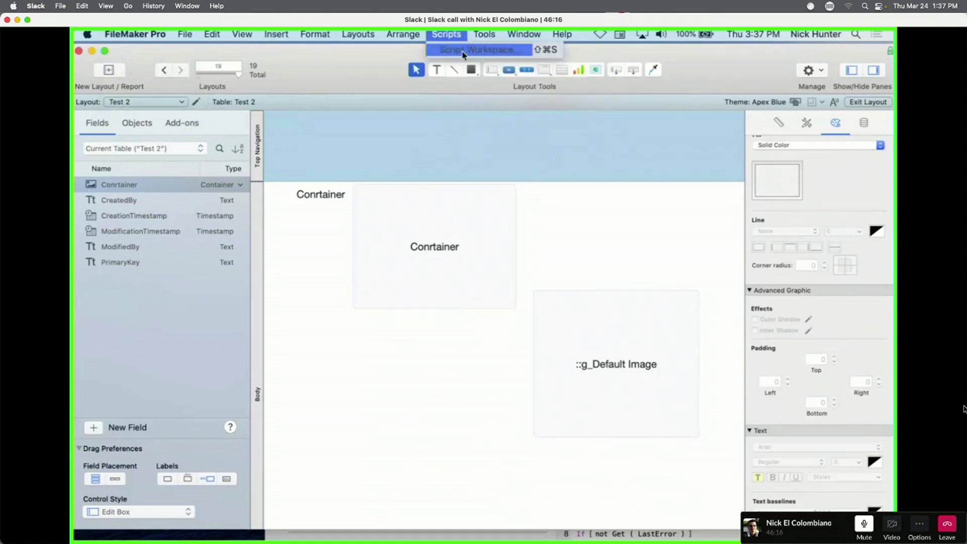
{"action": "left_click", "coordinate": [484, 74]}
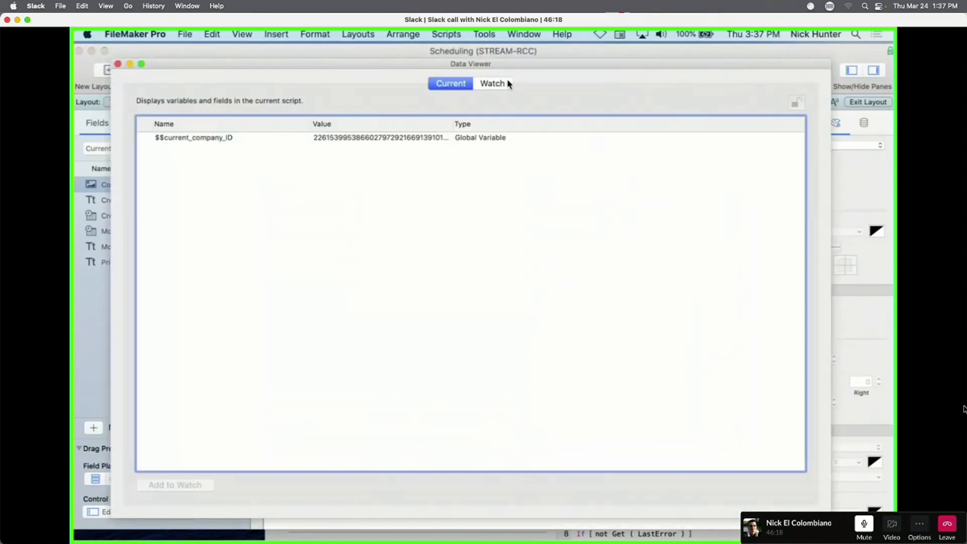
Add the Watch expression Get ( SystemPlatform ) and see it return 1.
{"action": "left_click", "coordinate": [510, 83]}
{"action": "left_click", "coordinate": [746, 485]}
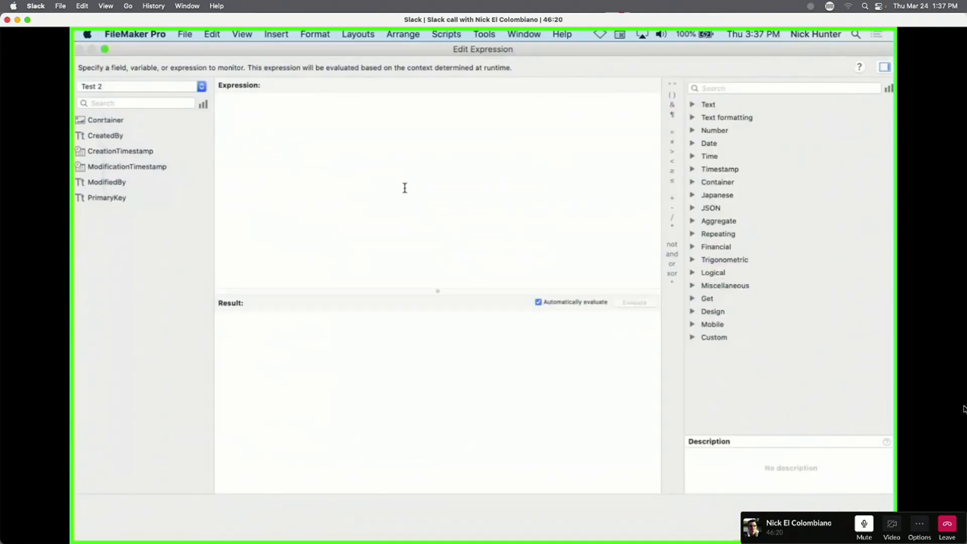
{"action": "type", "text": "g"}
{"action": "key", "text": "Return"}
{"action": "type", "text": "sy"}
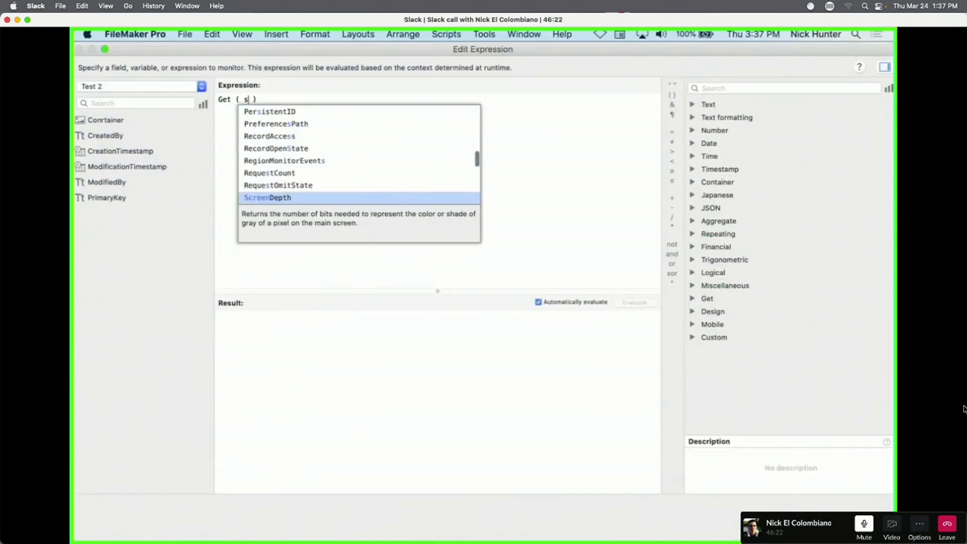
{"action": "type", "text": "st"}
{"action": "key", "text": "Down"}
{"action": "key", "text": "Down"}
{"action": "key", "text": "Down"}
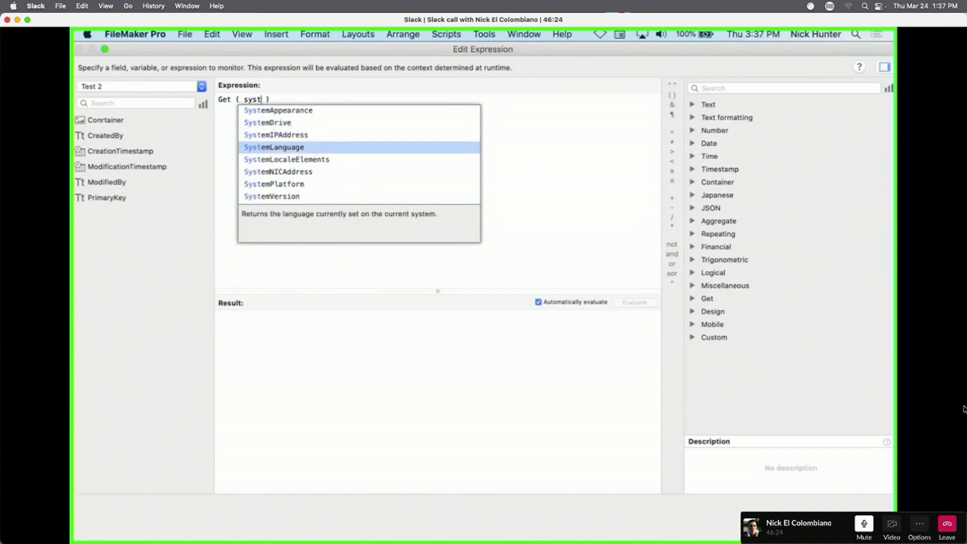
{"action": "key", "text": "Down"}
{"action": "key", "text": "Down"}
{"action": "key", "text": "Down"}
{"action": "key", "text": "Return"}
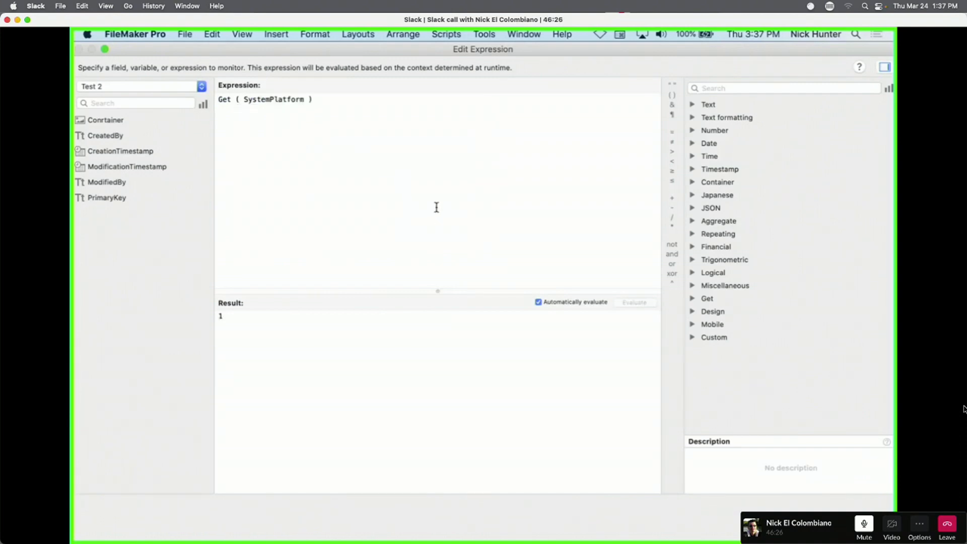
Wrap the expression in If, using Get ( SystemPlatform ) < 0 as the test.
{"action": "key", "text": "super+a"}
{"action": "key", "text": "super+c"}
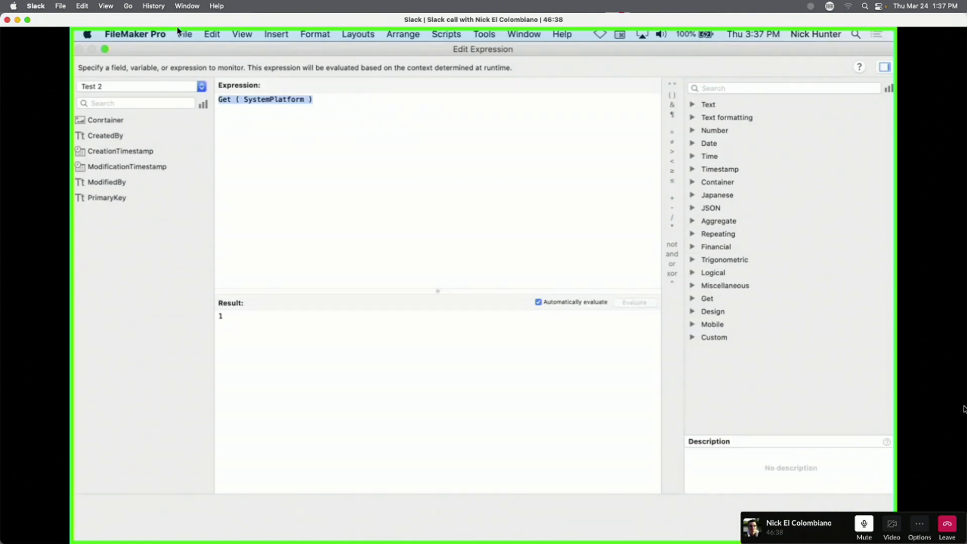
{"action": "type", "text": "if"}
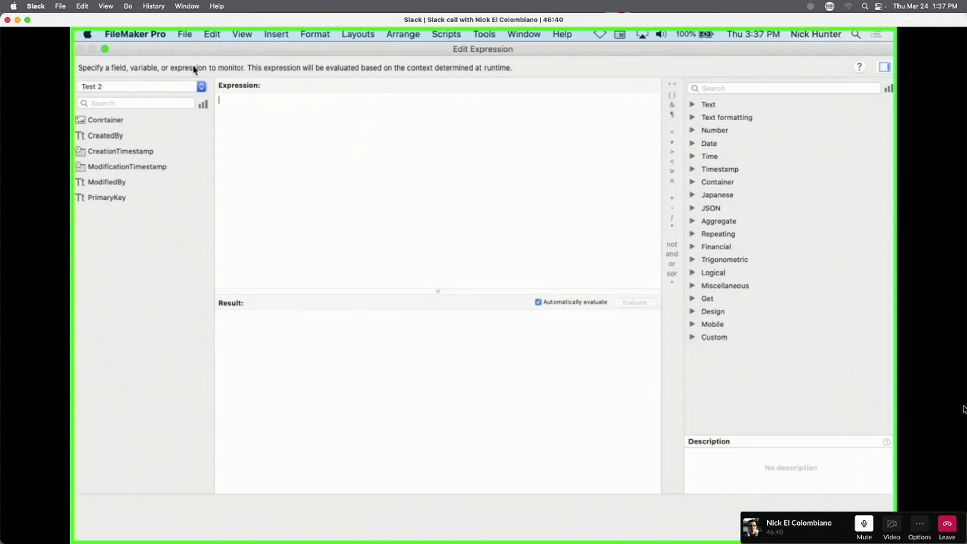
{"action": "key", "text": "Return"}
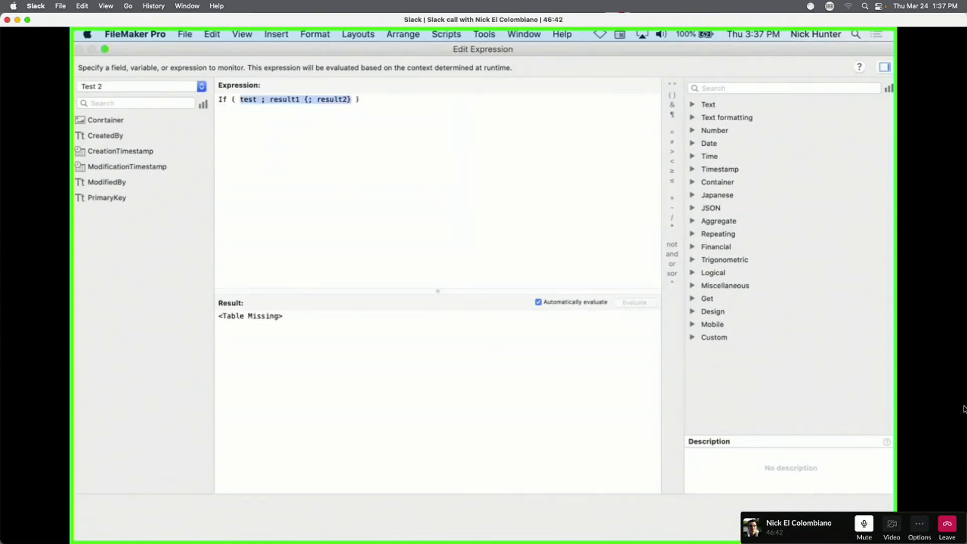
{"action": "key", "text": "super+v"}
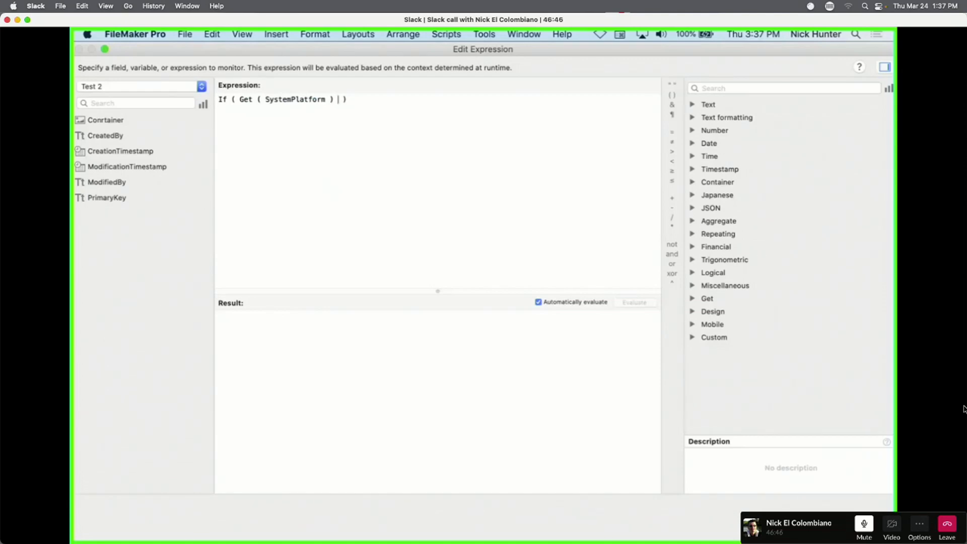
{"action": "type", "text": "< 0"}
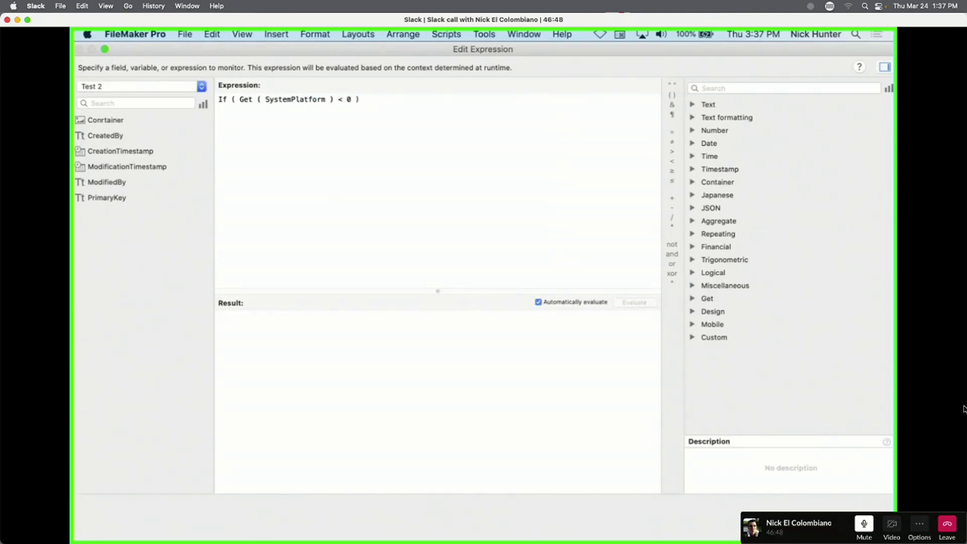
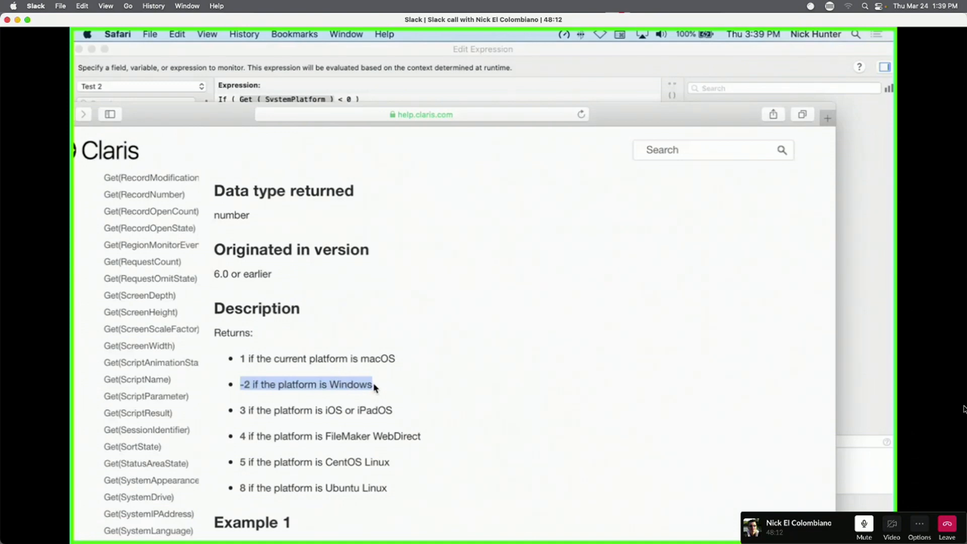
Scroll the Claris help page to Example 1, then move Safari aside to reveal the Edit Expression dialog.
{"action": "scroll", "coordinate": [252, 323], "scroll_direction": "down", "scroll_amount": 2}
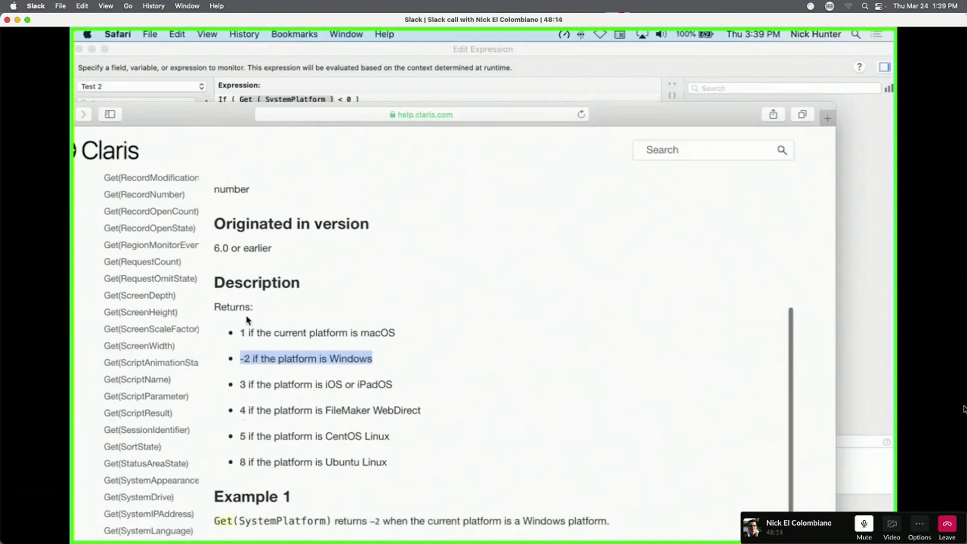
{"action": "left_click_drag", "start_coordinate": [192, 119], "coordinate": [534, 541]}
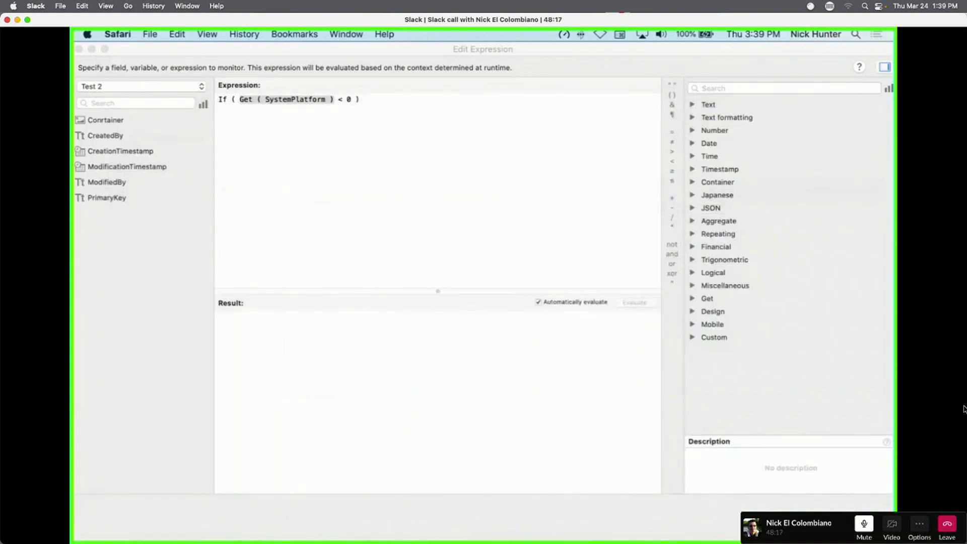
Flip the comparison to Get ( SystemPlatform ) > 0 and add a semicolon for the result arguments.
{"action": "left_click", "coordinate": [352, 203]}
{"action": "double_click", "coordinate": [340, 100]}
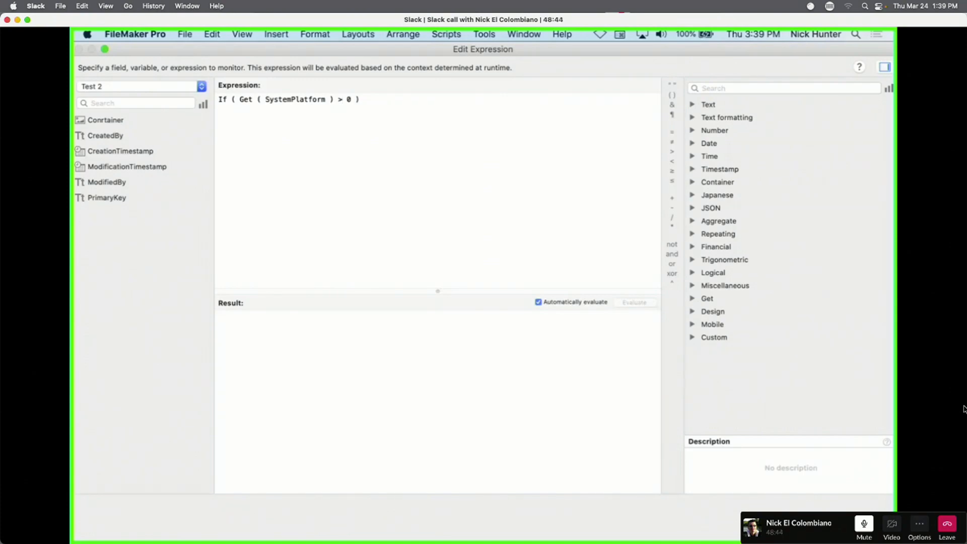
{"action": "key", "text": "BackSpace"}
{"action": "type", "text": "<"}
{"action": "key", "text": "BackSpace"}
{"action": "type", "text": ">"}
{"action": "key", "text": "BackSpace"}
{"action": "type", "text": "> 0 ;"}
Insert the grinning and unamused face emoji, separated by a semicolon, as the If results.
{"action": "left_click", "coordinate": [620, 35]}
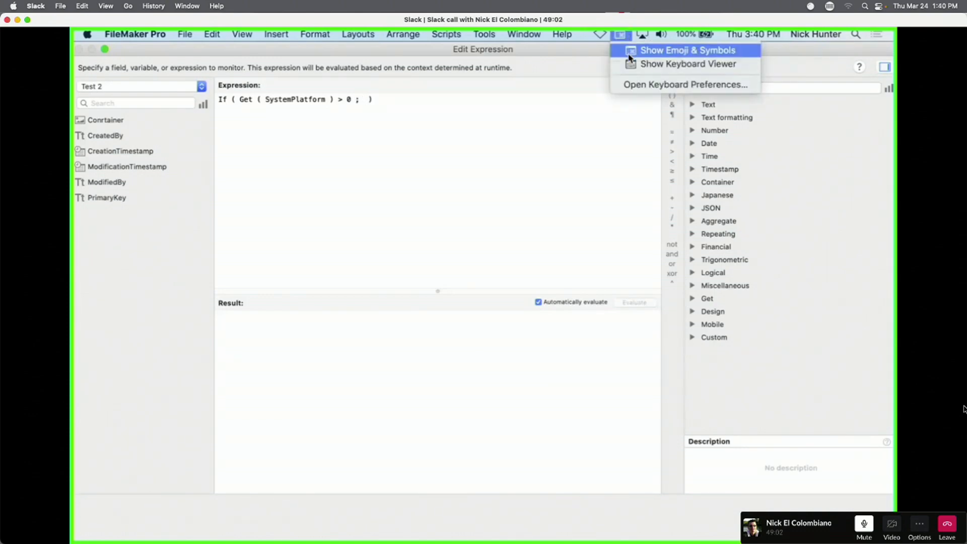
{"action": "left_click", "coordinate": [628, 55]}
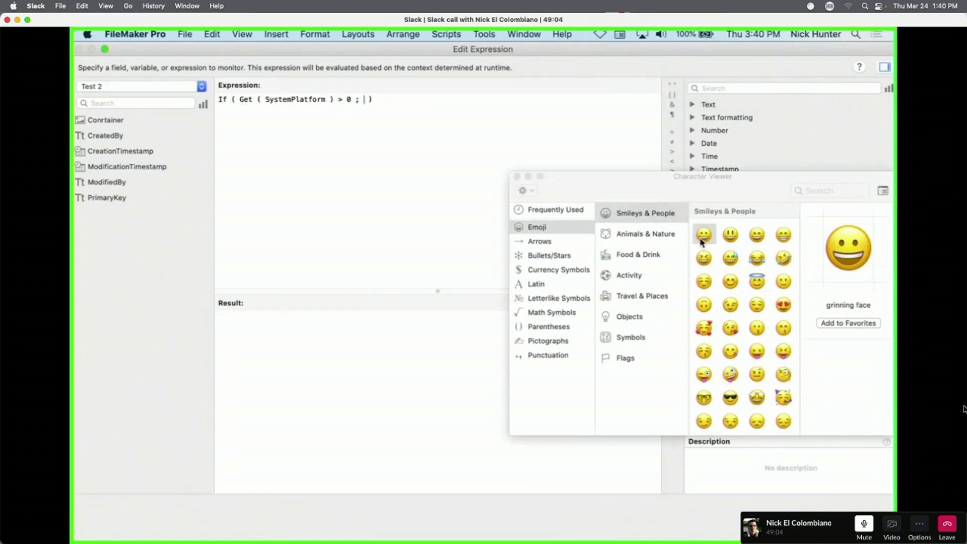
{"action": "left_click_drag", "start_coordinate": [704, 234], "coordinate": [363, 106]}
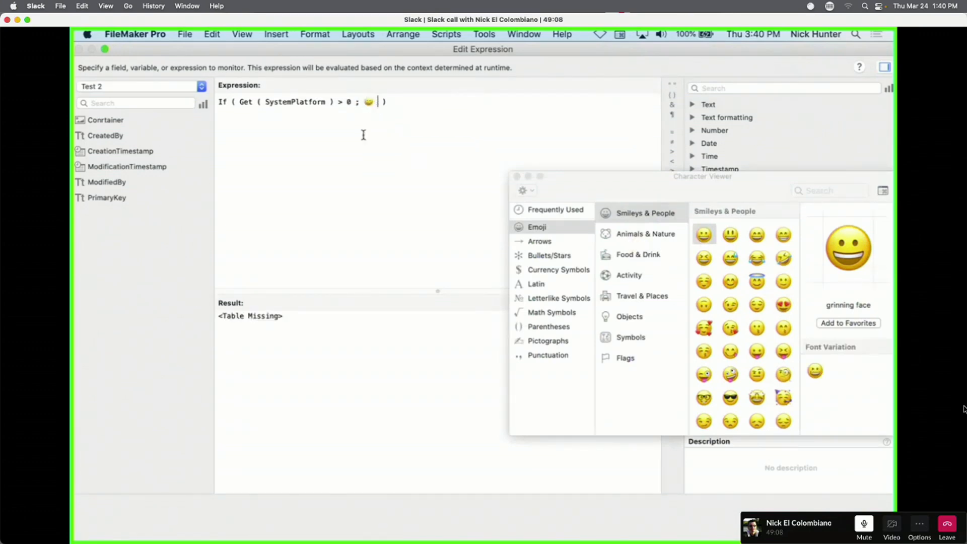
{"action": "type", "text": ";"}
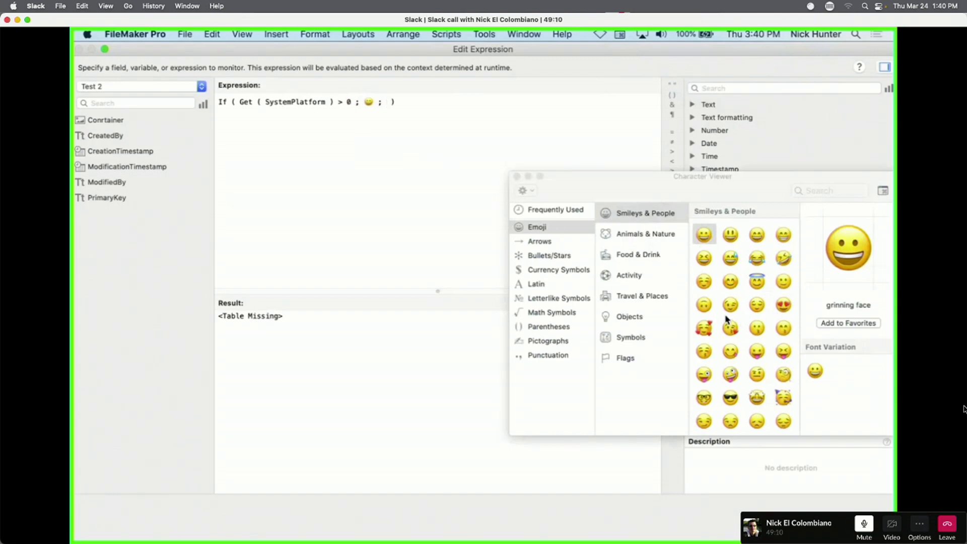
{"action": "scroll", "coordinate": [729, 317], "scroll_direction": "down", "scroll_amount": 2}
{"action": "left_click_drag", "start_coordinate": [731, 365], "coordinate": [396, 106]}
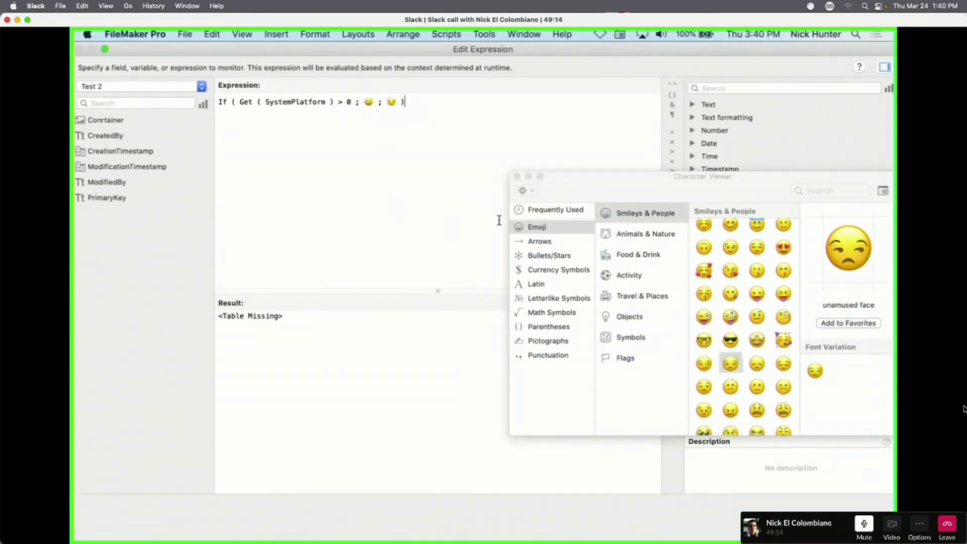
{"action": "left_click", "coordinate": [517, 177]}
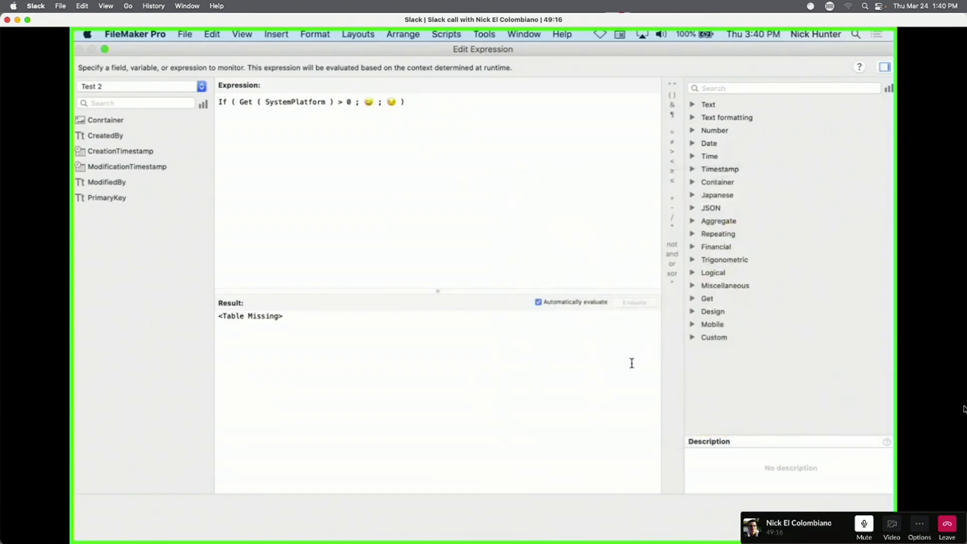
Wrap the emoji in quotes and re-enable Automatically evaluate to see the result.
{"action": "left_click", "coordinate": [553, 303]}
{"action": "left_click", "coordinate": [632, 303]}
{"action": "left_click", "coordinate": [342, 162]}
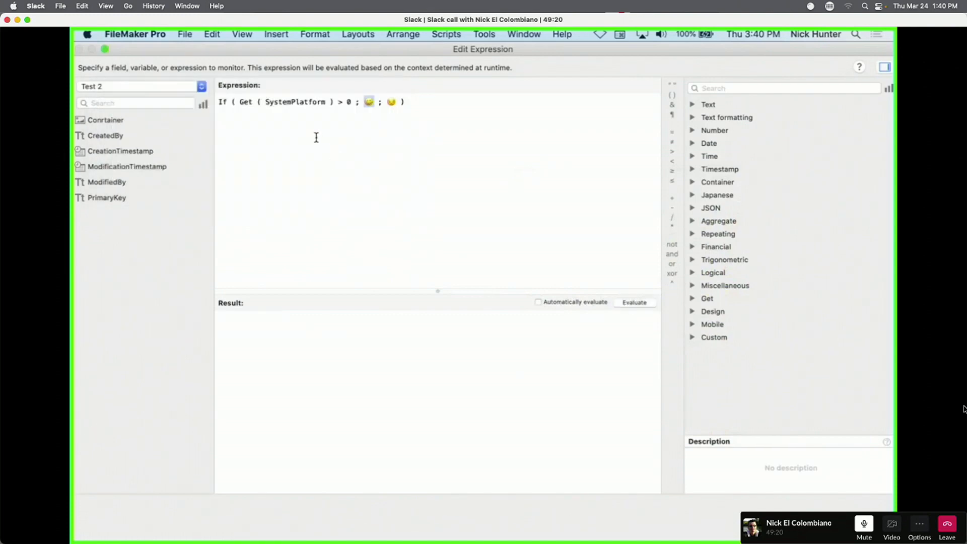
{"action": "double_click", "coordinate": [371, 102]}
{"action": "left_click", "coordinate": [363, 102]}
{"action": "type", "text": "\"\"\"\""}
{"action": "left_click", "coordinate": [581, 305]}
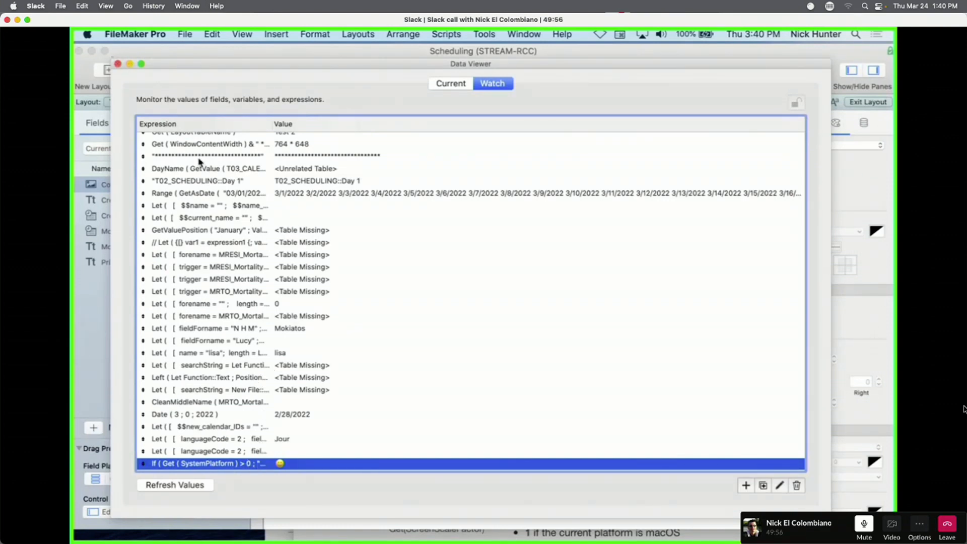
Close the expression editor and the Data Viewer, returning to the Test 2 layout.
{"action": "double_click", "coordinate": [236, 463]}
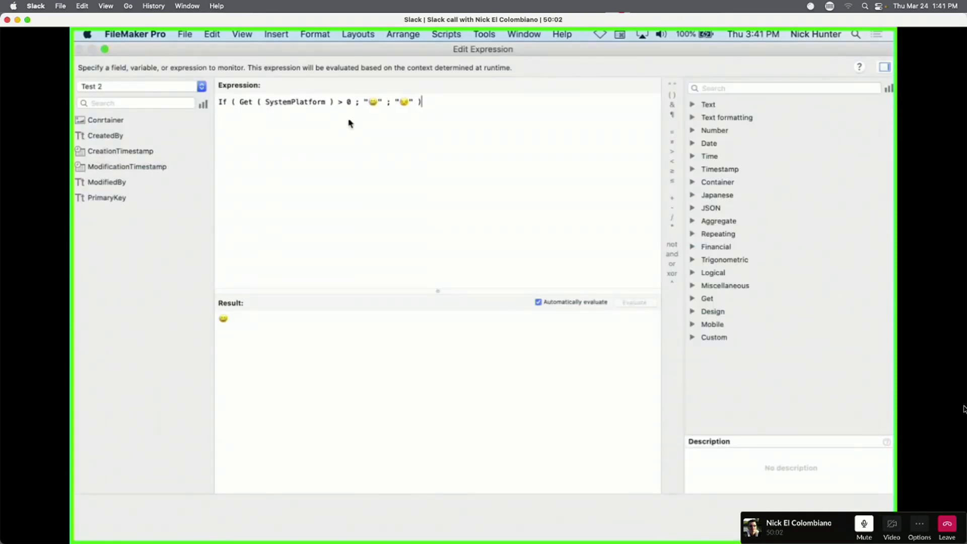
{"action": "key", "text": "Escape"}
{"action": "key", "text": "super+w"}
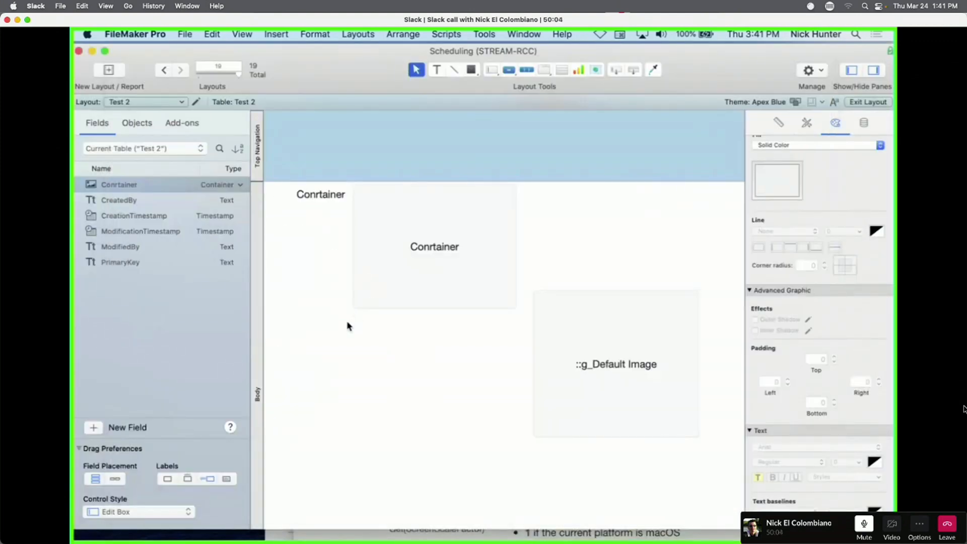
Choose L03_Scheduling from the layout list and select its Day 1 object.
{"action": "left_click", "coordinate": [153, 105]}
{"action": "mouse_move", "coordinate": [160, 85]}
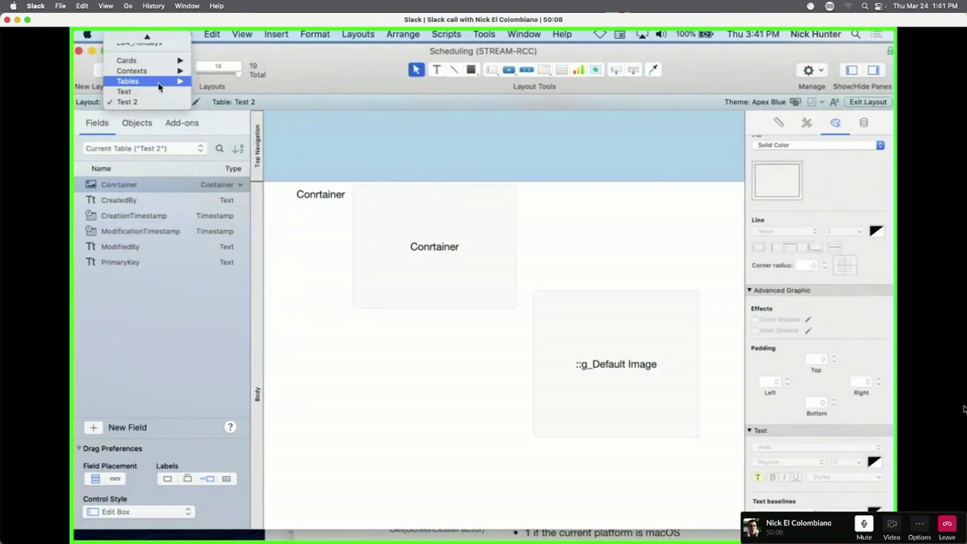
{"action": "scroll", "coordinate": [159, 88], "scroll_direction": "up", "scroll_amount": 3}
{"action": "mouse_move", "coordinate": [151, 110]}
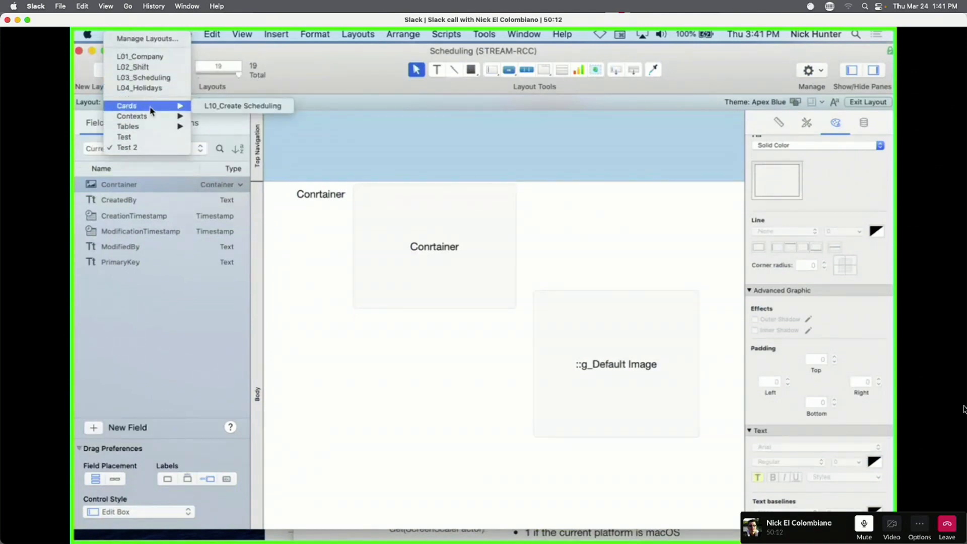
{"action": "left_click", "coordinate": [151, 77]}
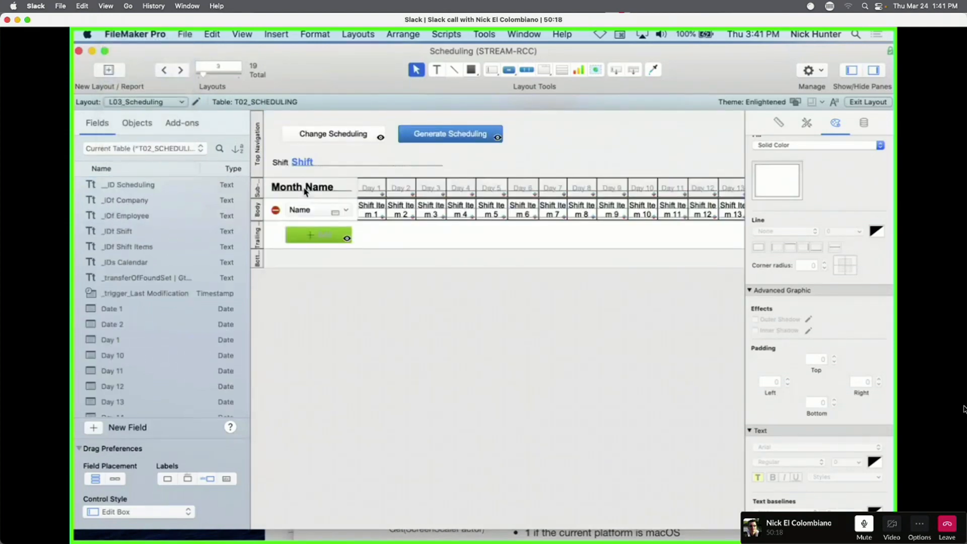
{"action": "scroll", "coordinate": [317, 199], "scroll_direction": "right", "scroll_amount": 2}
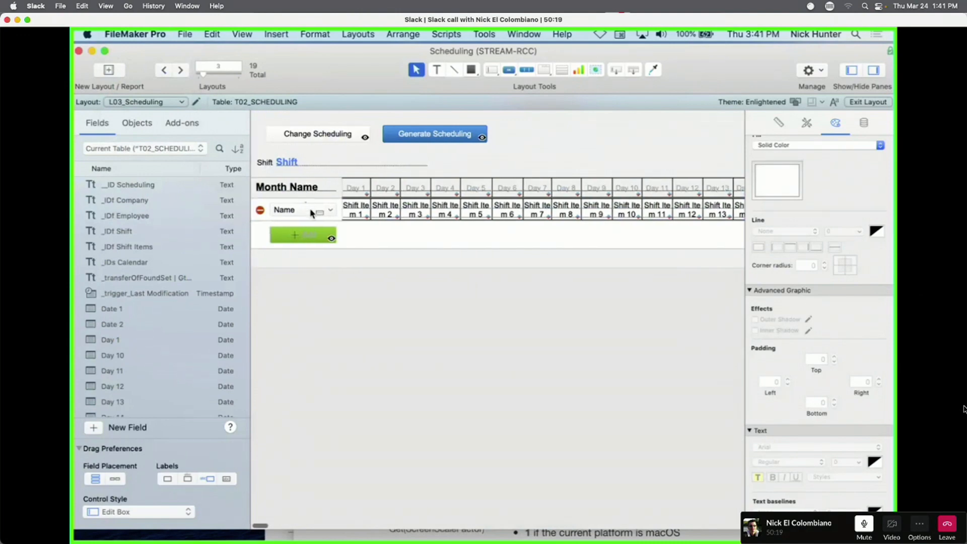
{"action": "left_click", "coordinate": [354, 190]}
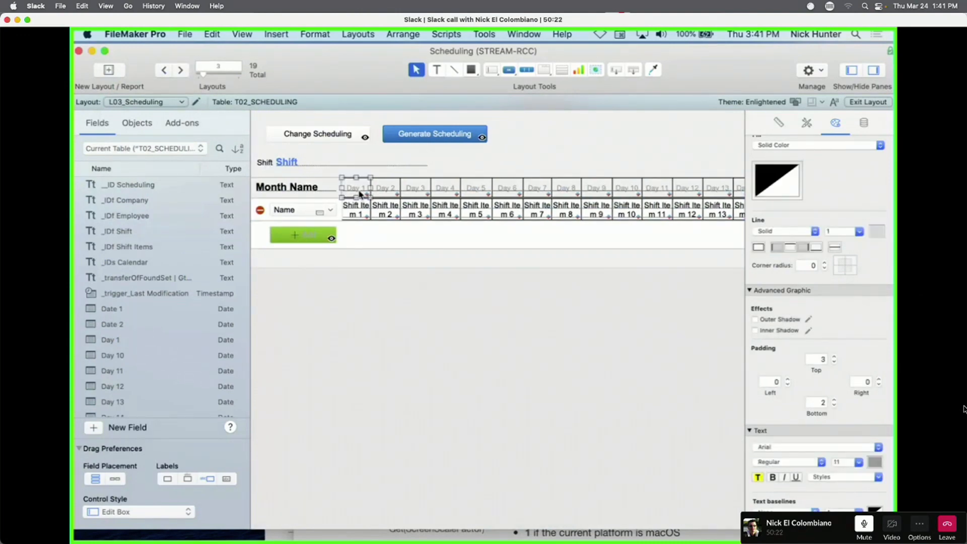
Inspect Day 1's DayOfWeek ( Self ) = 1 conditional formatting formula, then cancel.
{"action": "right_click", "coordinate": [356, 190]}
{"action": "left_click", "coordinate": [403, 320]}
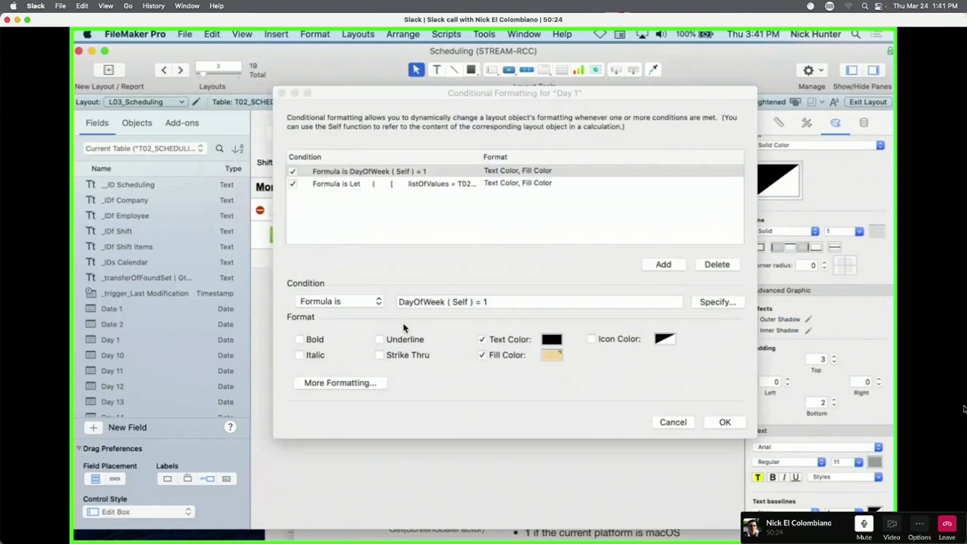
{"action": "left_click", "coordinate": [718, 302]}
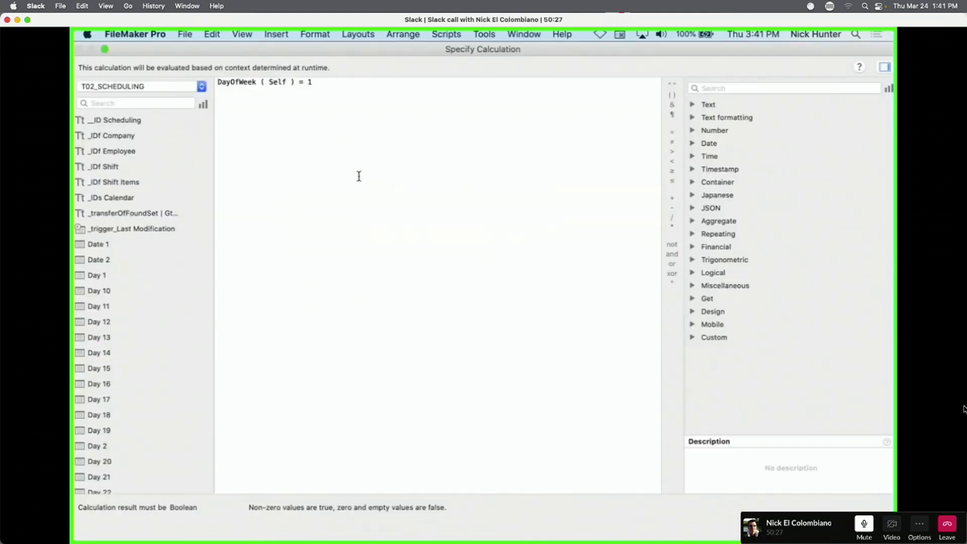
{"action": "key", "text": "Escape"}
{"action": "left_click", "coordinate": [466, 302]}
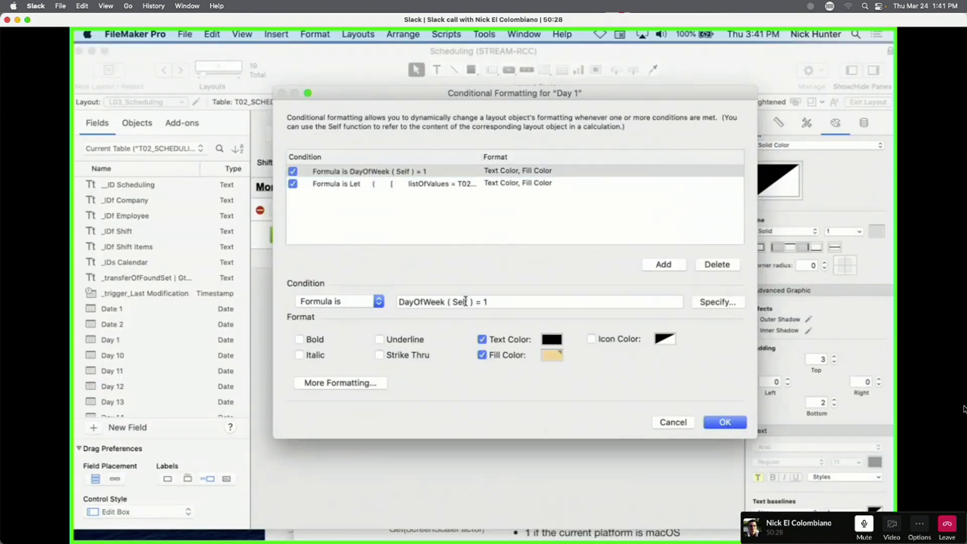
{"action": "double_click", "coordinate": [466, 301]}
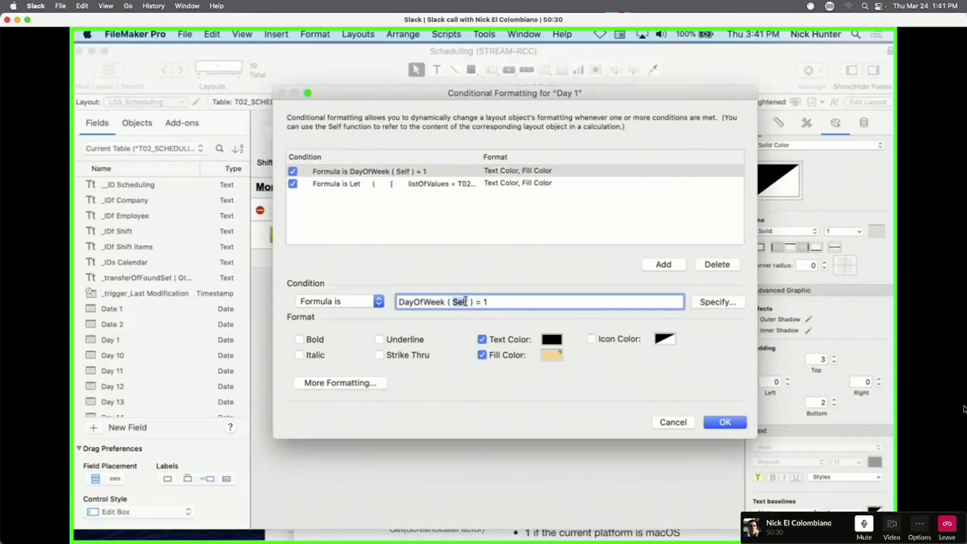
{"action": "key", "text": "Escape"}
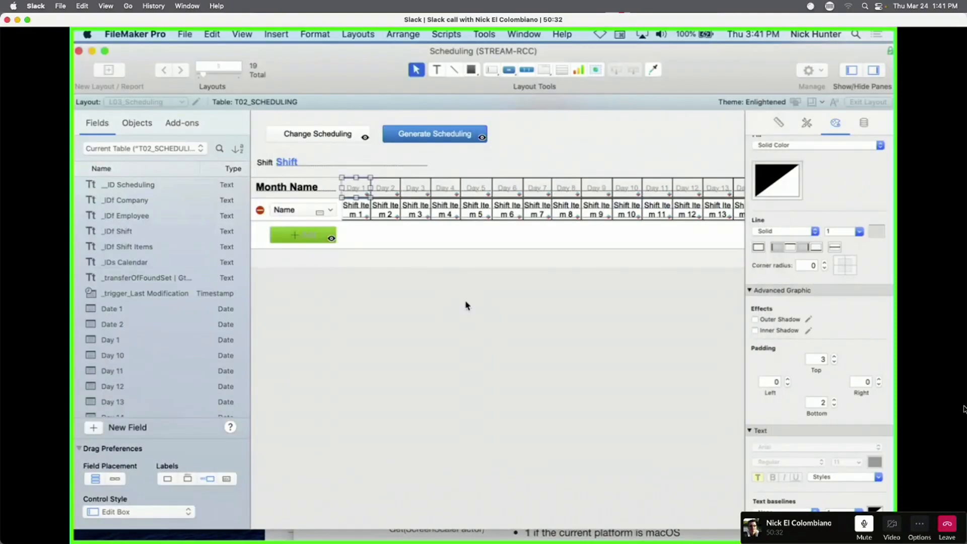
{"action": "scroll", "coordinate": [369, 212], "scroll_direction": "left", "scroll_amount": 2}
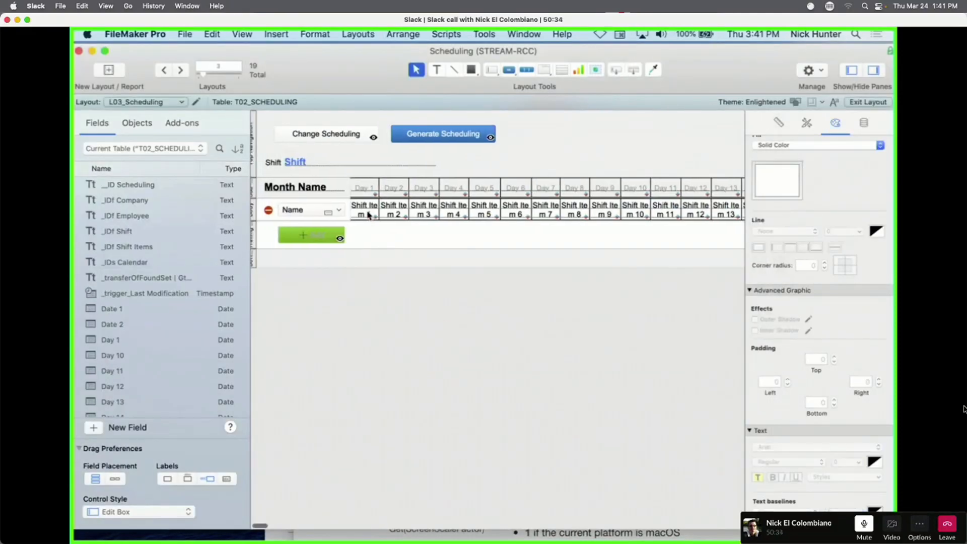
Start a Let ( above the formula with '$$conditional = self ;' on an indented line.
{"action": "right_click", "coordinate": [368, 194]}
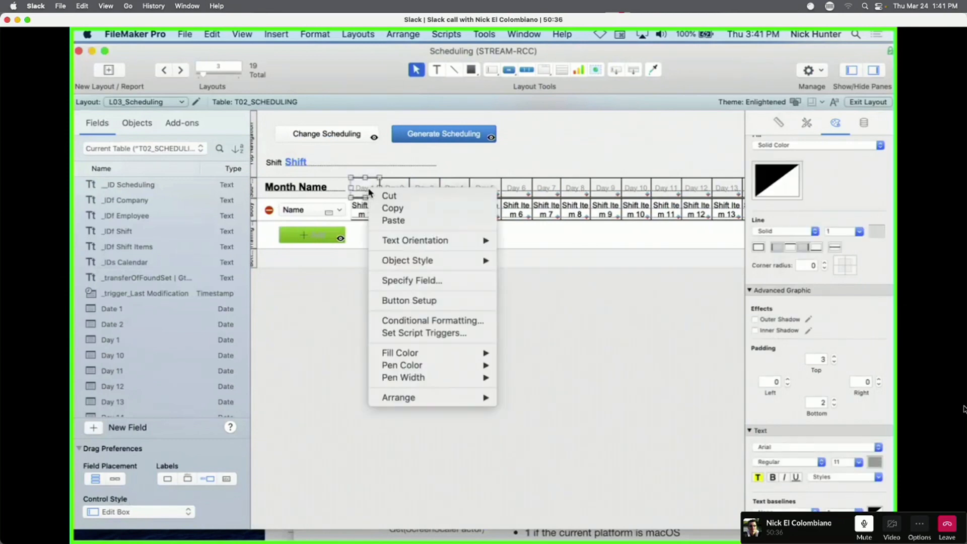
{"action": "left_click", "coordinate": [407, 323]}
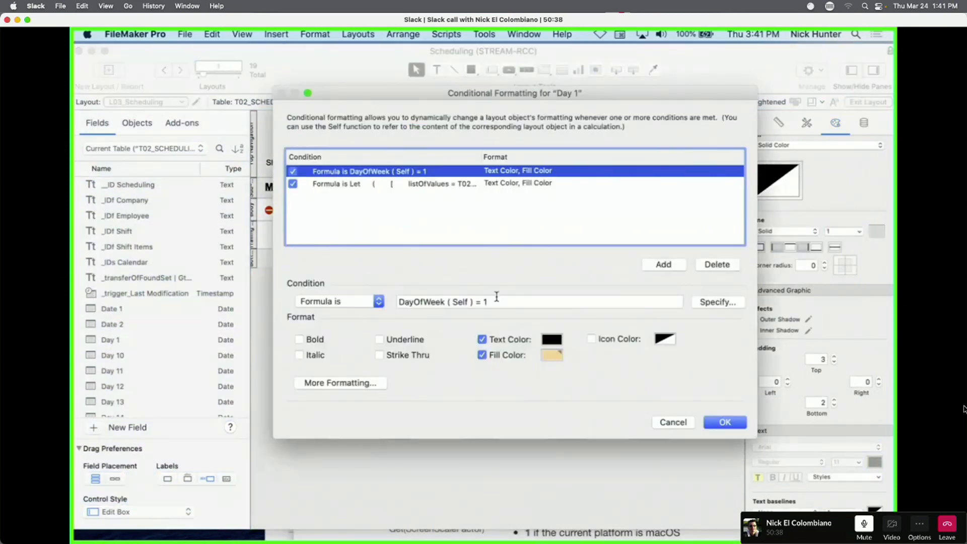
{"action": "left_click", "coordinate": [708, 305]}
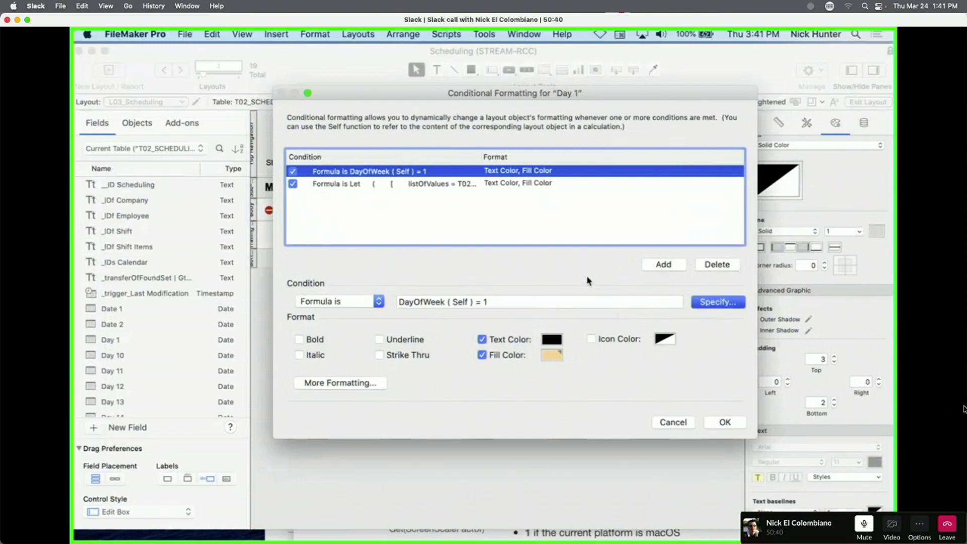
{"action": "left_click", "coordinate": [219, 82]}
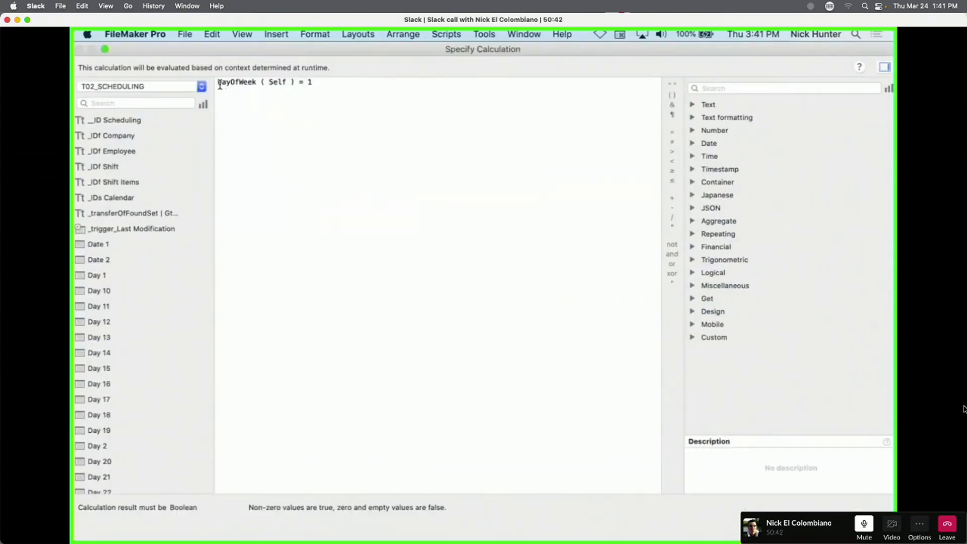
{"action": "key", "text": "Return"}
{"action": "type", "text": "Let "}
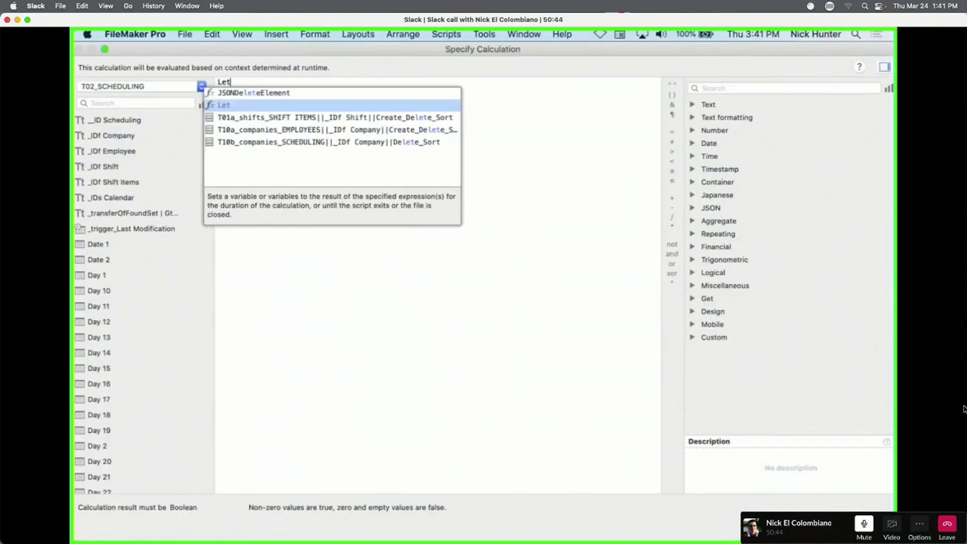
{"action": "type", "text": "("}
{"action": "key", "text": "Return"}
{"action": "key", "text": "Tab"}
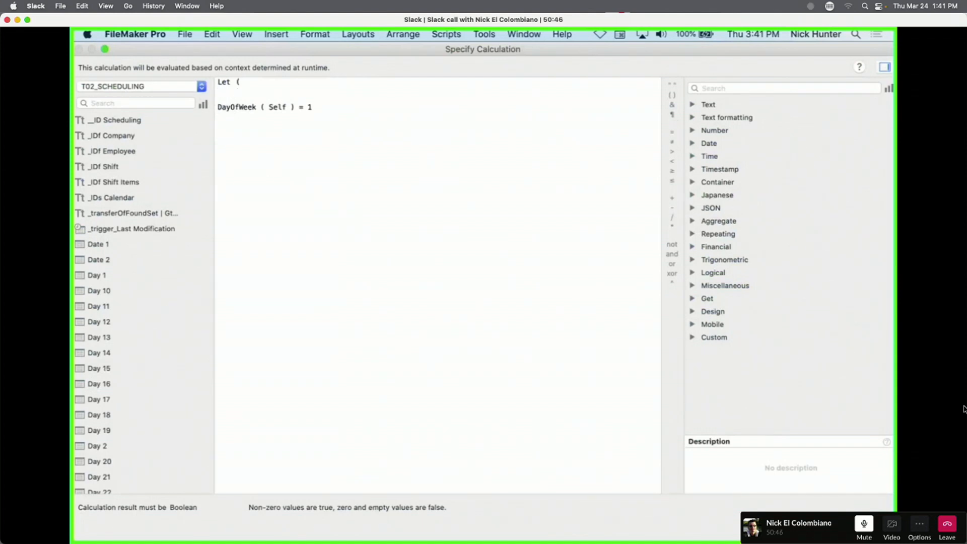
{"action": "type", "text": "$$conditional = self  ;"}
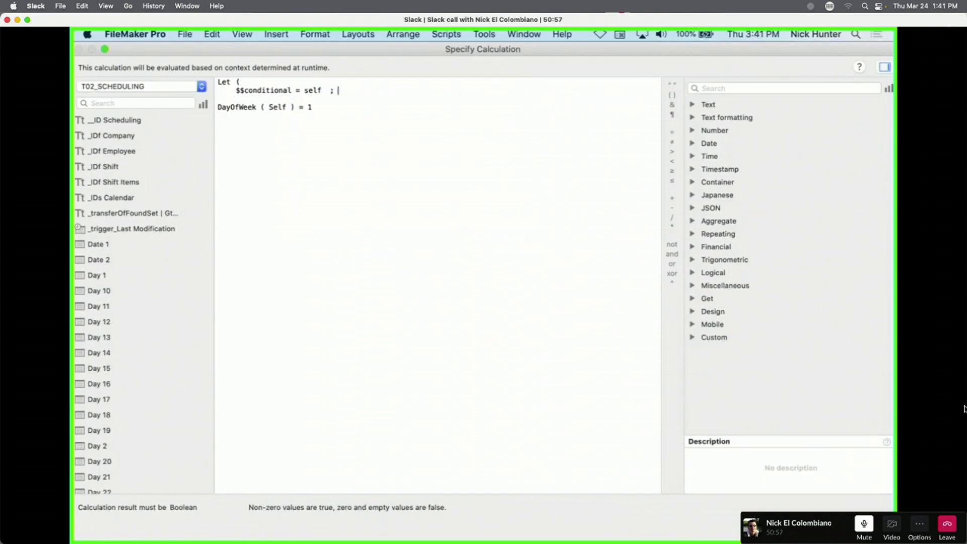
Indent the DayOfWeek line, close the Let with ')', rename the variable $$conditional_1, and confirm.
{"action": "left_click", "coordinate": [218, 107]}
{"action": "key", "text": "Tab"}
{"action": "left_click", "coordinate": [348, 107]}
{"action": "key", "text": "Return"}
{"action": "key", "text": "Return"}
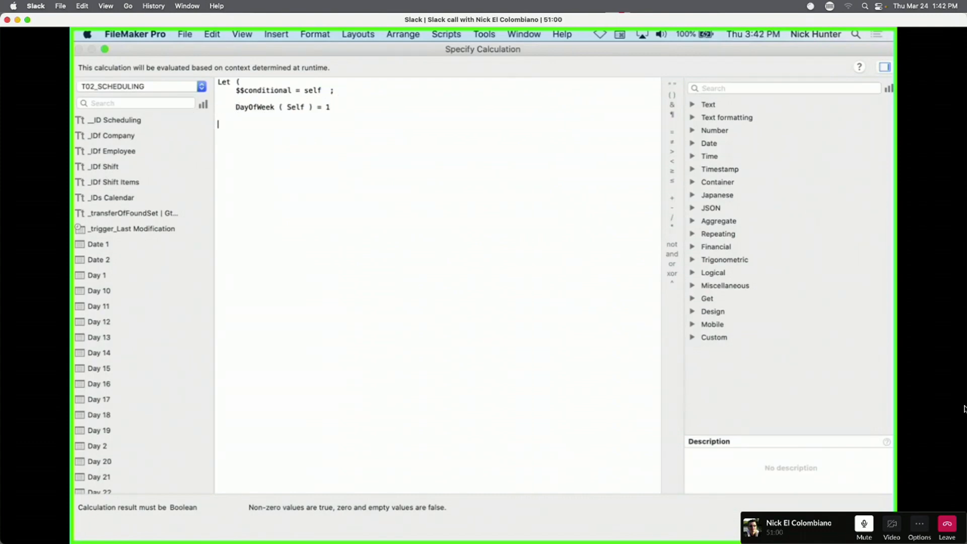
{"action": "key", "text": "Tab"}
{"action": "type", "text": ")"}
{"action": "type", "text": "_1"}
{"action": "key", "text": "KP_Enter"}
{"action": "left_click", "coordinate": [731, 424]}
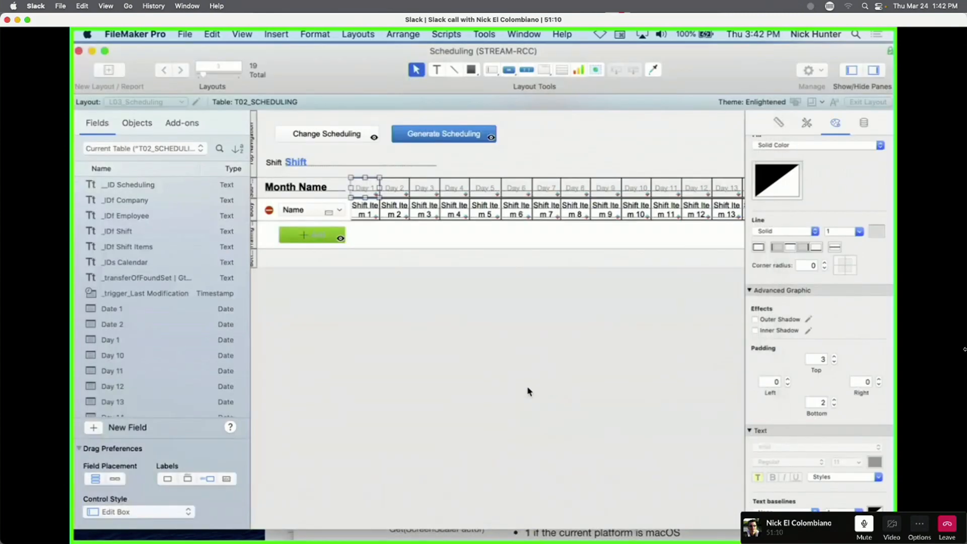
{"action": "left_click", "coordinate": [529, 392]}
{"action": "key", "text": "super+b"}
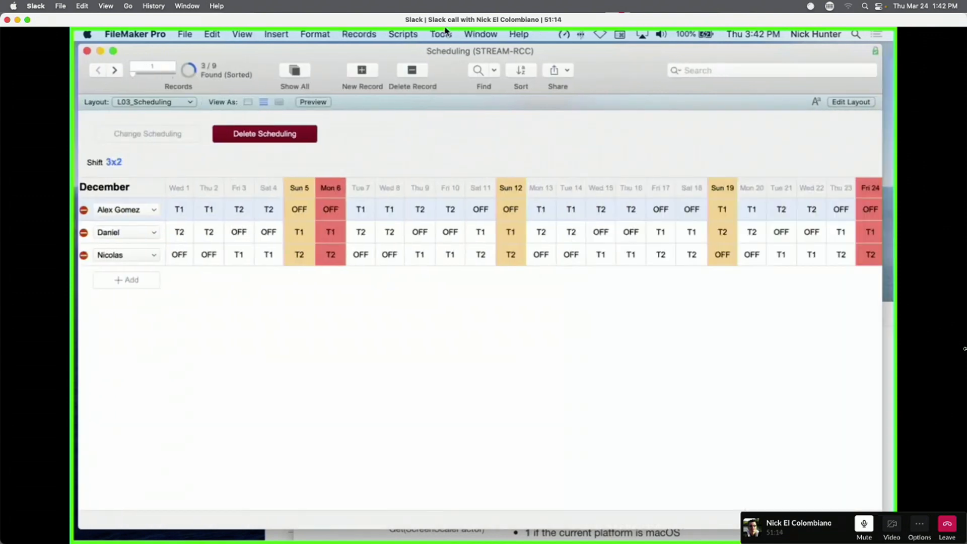
{"action": "left_click", "coordinate": [442, 34]}
{"action": "left_click", "coordinate": [462, 74]}
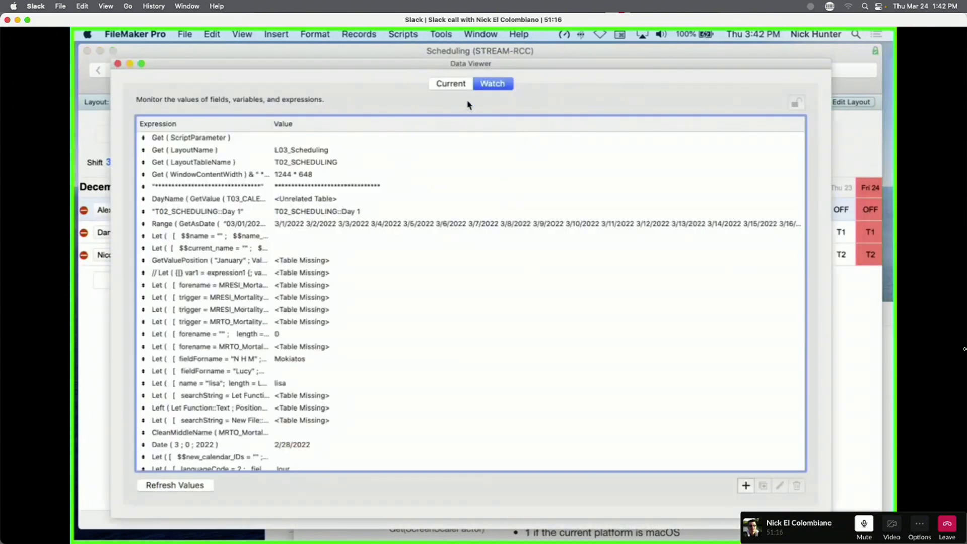
{"action": "left_click", "coordinate": [451, 83]}
{"action": "left_click", "coordinate": [222, 150]}
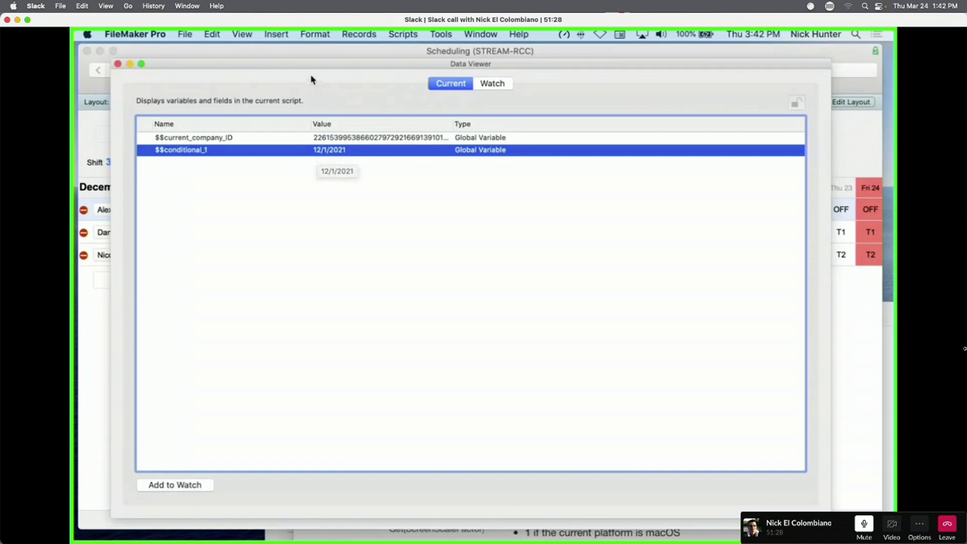
{"action": "left_click_drag", "start_coordinate": [311, 74], "coordinate": [482, 203]}
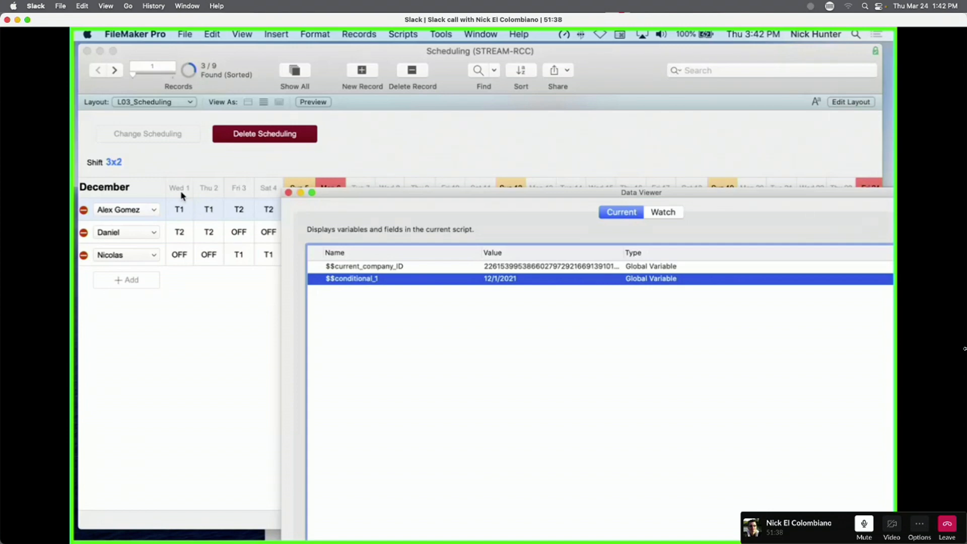
{"action": "scroll", "coordinate": [183, 195], "scroll_direction": "right", "scroll_amount": 1}
{"action": "left_click", "coordinate": [450, 152]}
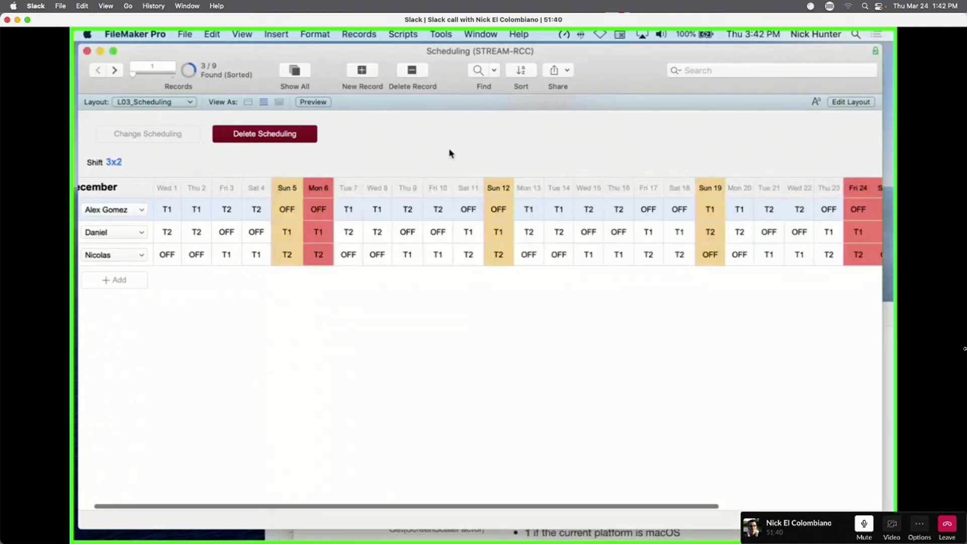
{"action": "key", "text": "super+l"}
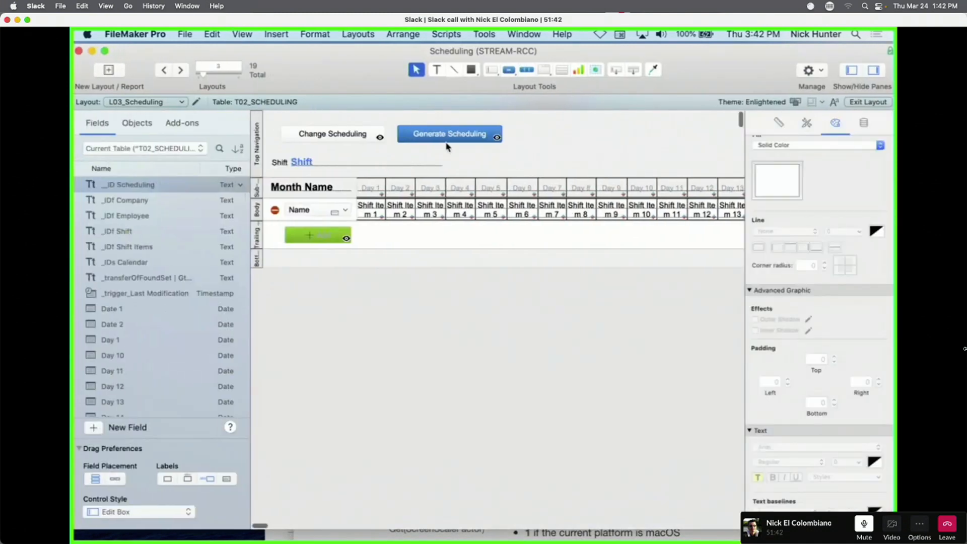
Open Day 1's conditional formatting formula and select '$$conditional_1 = Self' to copy it.
{"action": "right_click", "coordinate": [379, 188]}
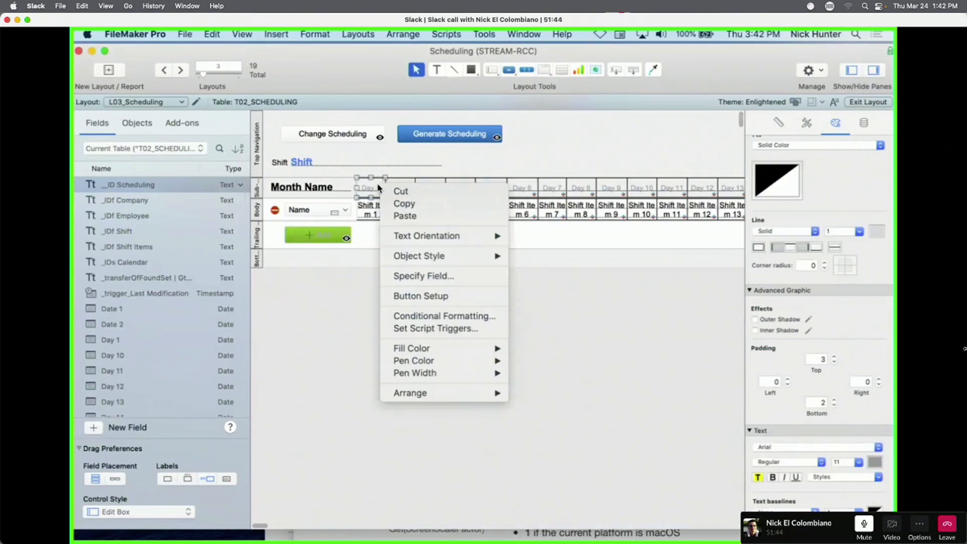
{"action": "left_click", "coordinate": [437, 318]}
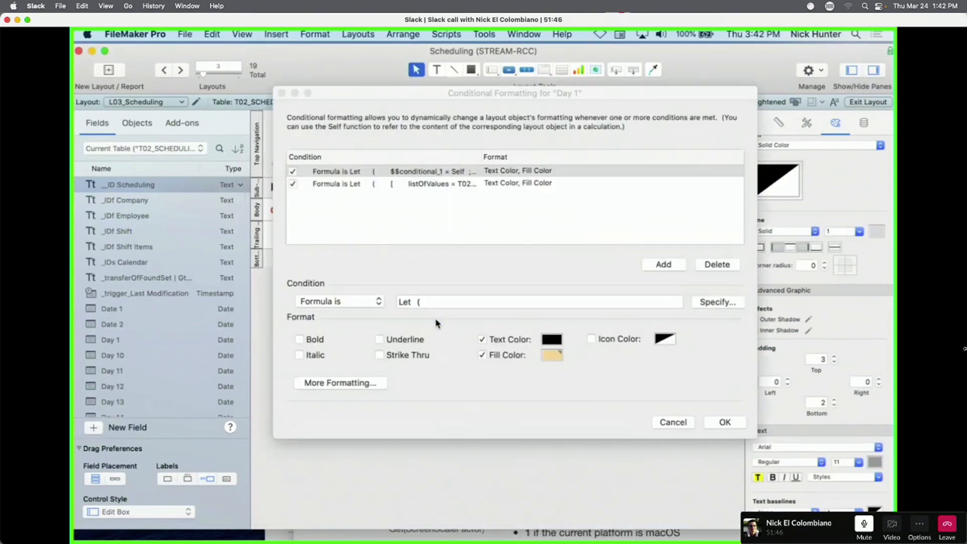
{"action": "left_click", "coordinate": [735, 303]}
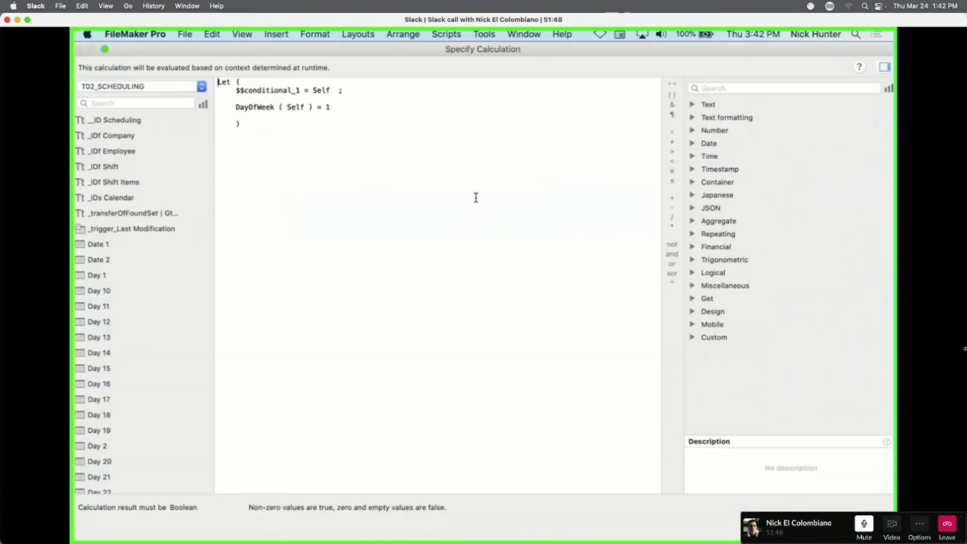
{"action": "left_click_drag", "start_coordinate": [332, 91], "coordinate": [233, 88]}
{"action": "key", "text": "super+c"}
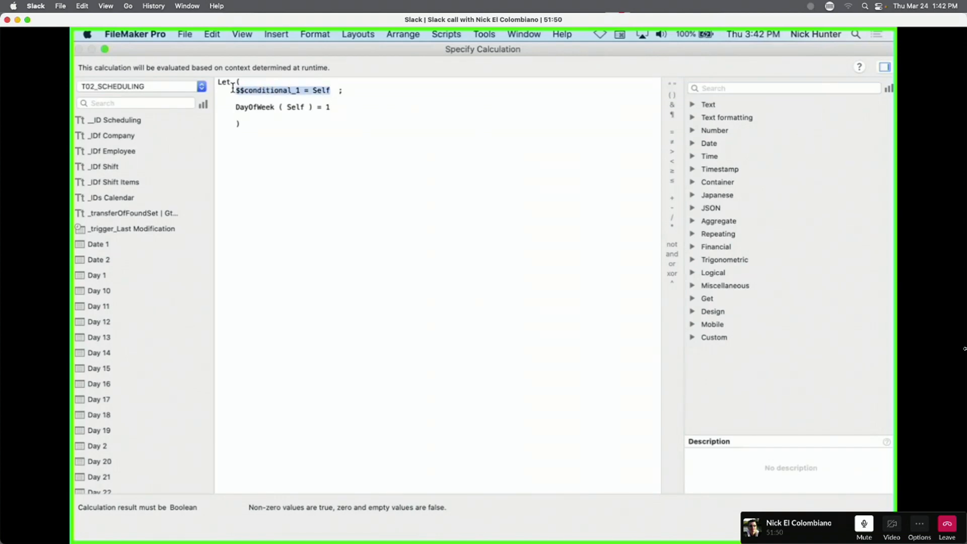
{"action": "key", "text": "Escape"}
{"action": "key", "text": "Escape"}
Add a new condition to Generate Scheduling's conditional formatting and paste the $$conditional_1 = Self assignment.
{"action": "right_click", "coordinate": [458, 136]}
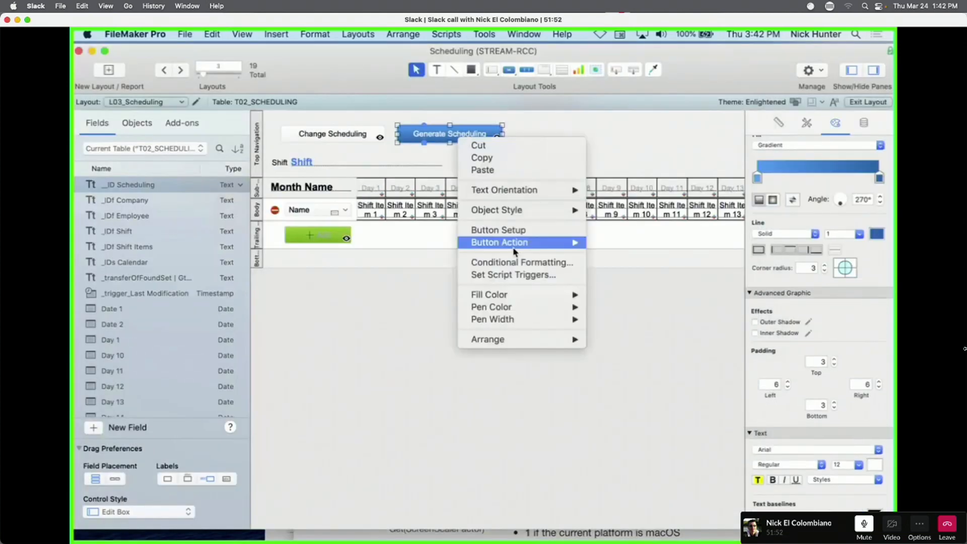
{"action": "left_click", "coordinate": [515, 262]}
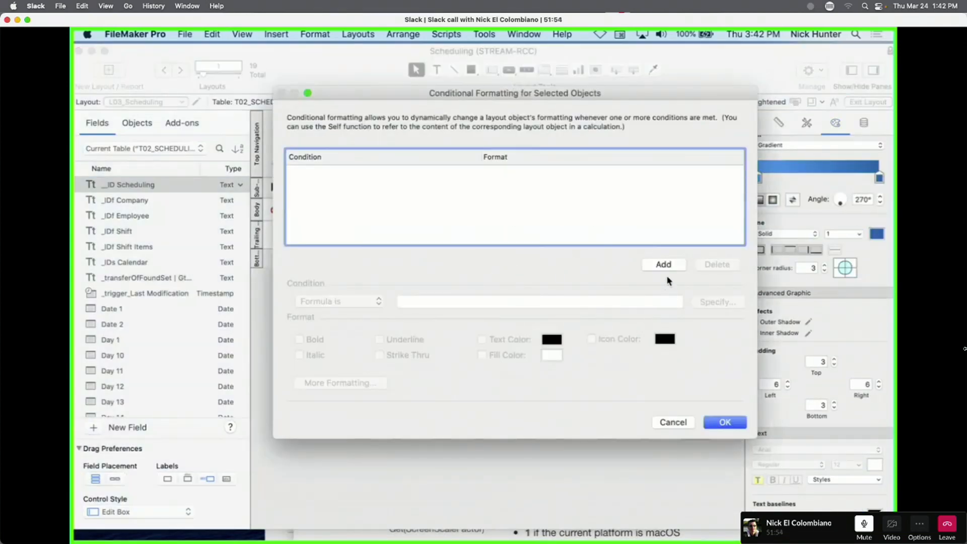
{"action": "left_click", "coordinate": [665, 265]}
{"action": "left_click", "coordinate": [361, 307]}
{"action": "left_click", "coordinate": [417, 306]}
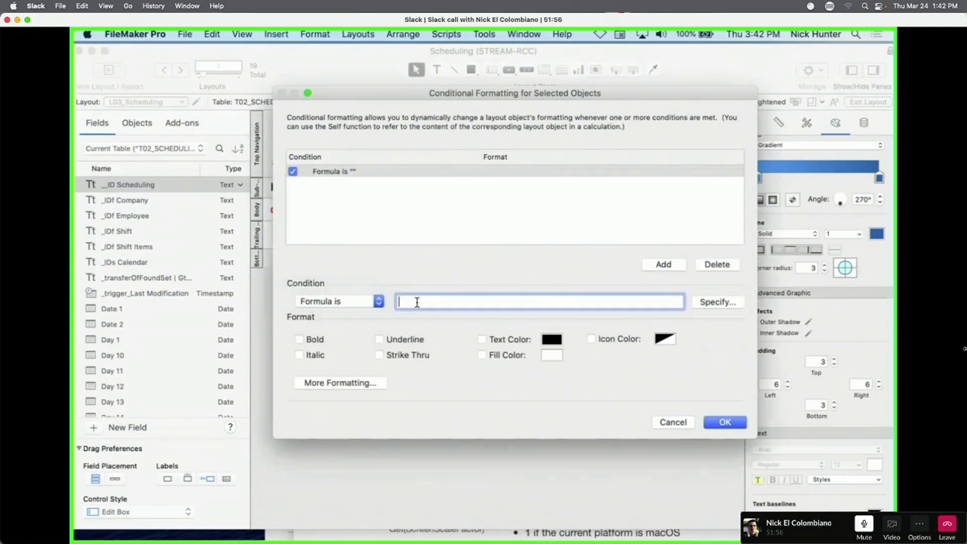
{"action": "key", "text": "super+v"}
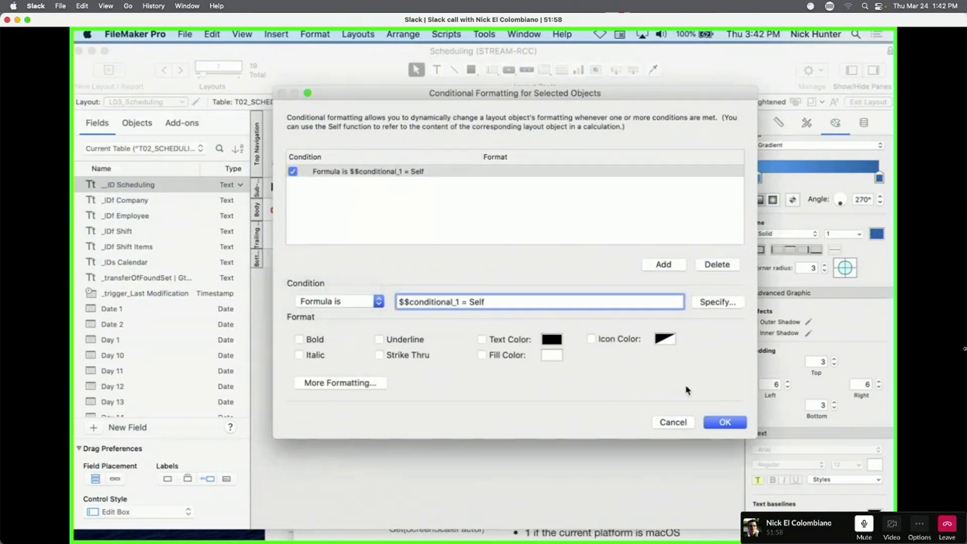
Rewrite the condition as Let ( $$conditional_1 = Self ; ) with an empty result and confirm.
{"action": "left_click", "coordinate": [720, 304]}
{"action": "key", "text": "super+a"}
{"action": "key", "text": "super+c"}
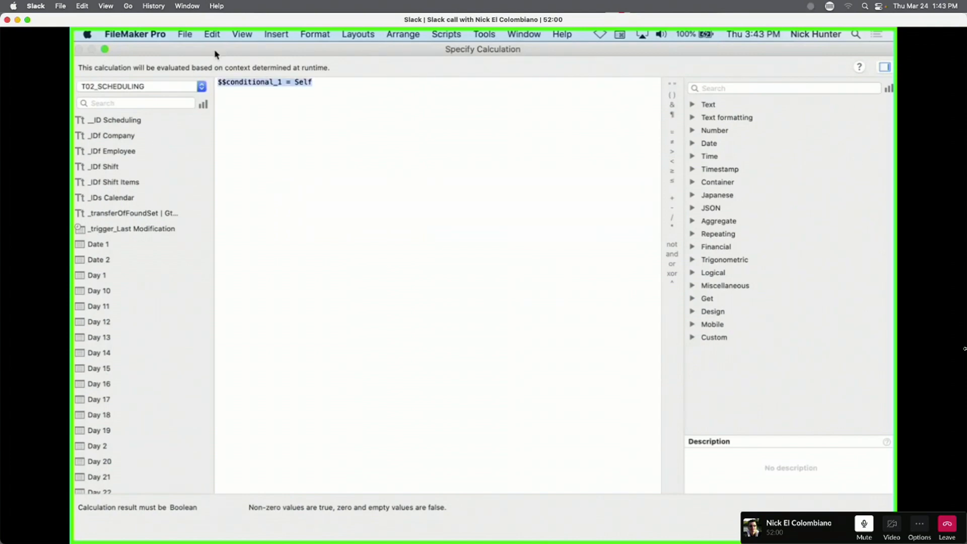
{"action": "key", "text": "BackSpace"}
{"action": "type", "text": "let ("}
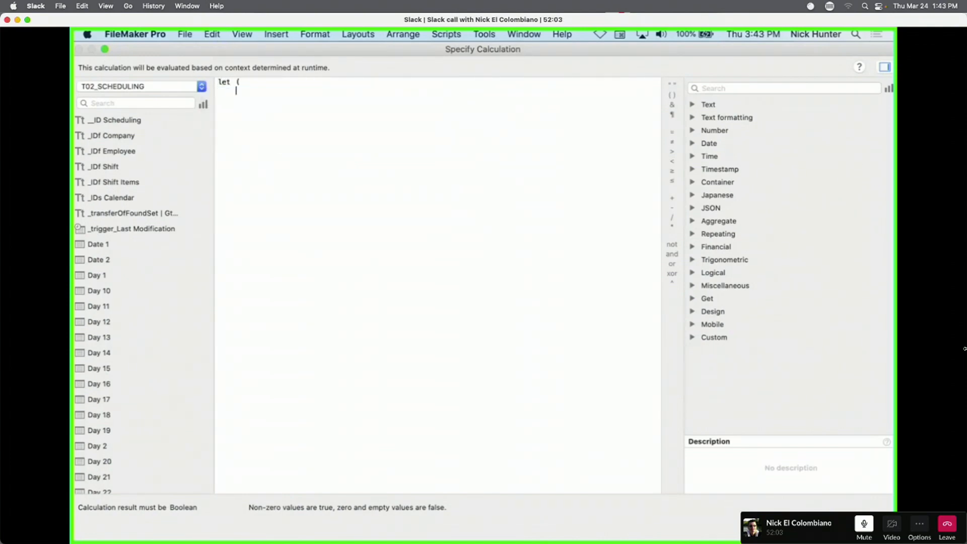
{"action": "key", "text": "super+v"}
{"action": "key", "text": "Tab"}
{"action": "key", "text": "KP_Enter"}
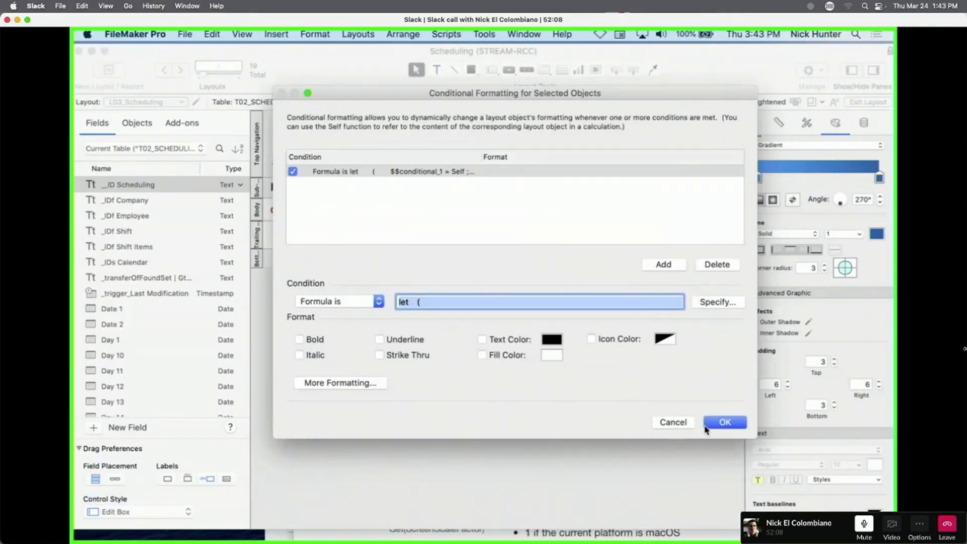
{"action": "left_click", "coordinate": [729, 422]}
In Browse mode, check $$conditional_1 in the Data Viewer, then return to Layout mode.
{"action": "key", "text": "super+b"}
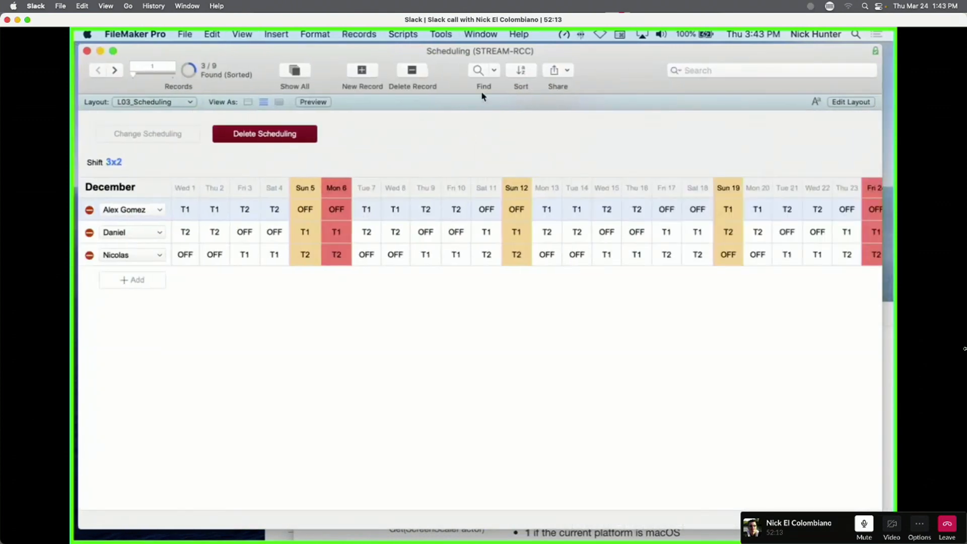
{"action": "left_click", "coordinate": [441, 33]}
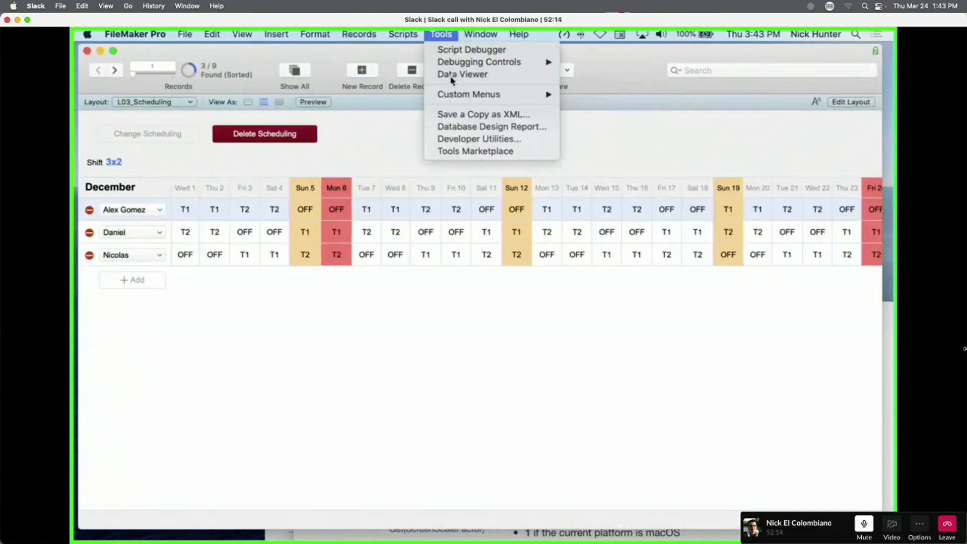
{"action": "left_click", "coordinate": [449, 76]}
{"action": "left_click", "coordinate": [287, 179]}
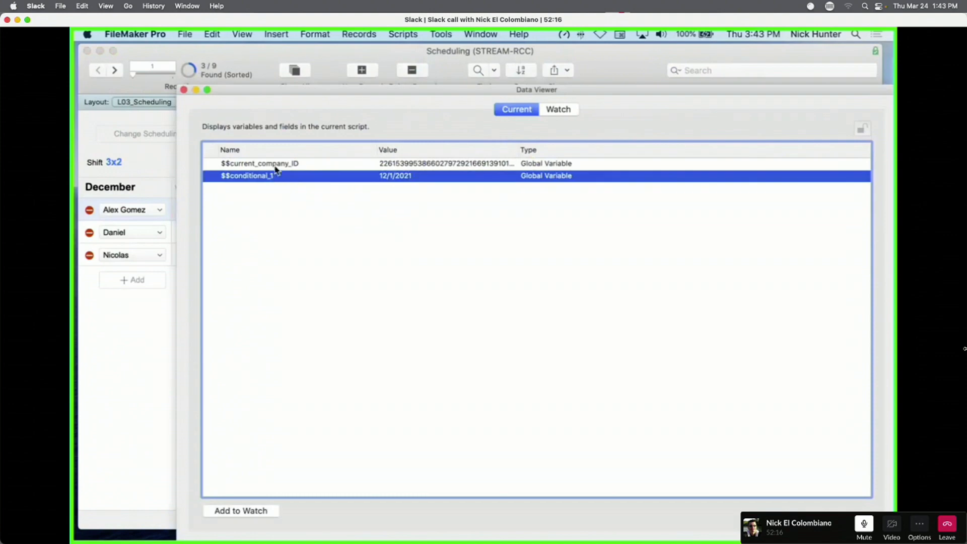
{"action": "key", "text": "super+w"}
{"action": "key", "text": "super+l"}
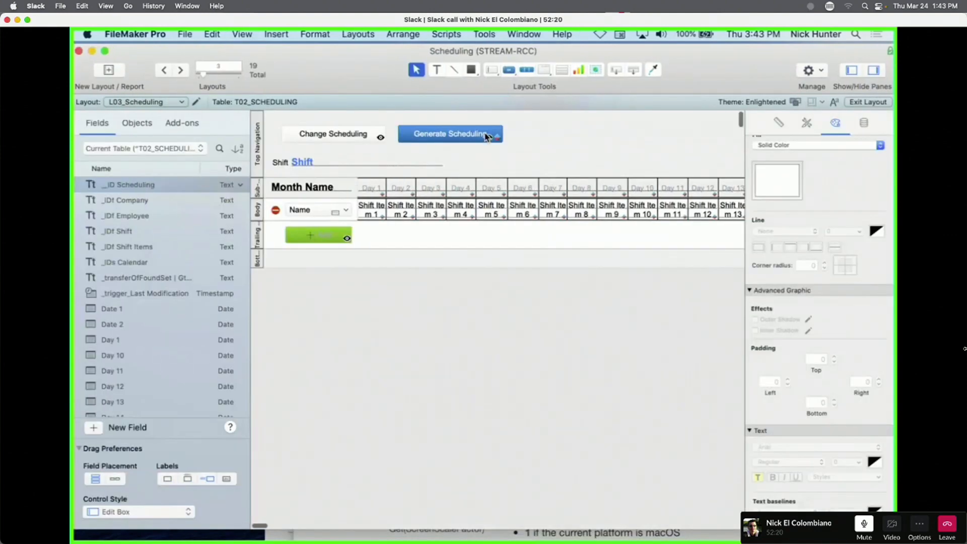
Enter Self as the result of the Generate Scheduling button's Let condition and confirm.
{"action": "right_click", "coordinate": [486, 137]}
{"action": "left_click", "coordinate": [534, 259]}
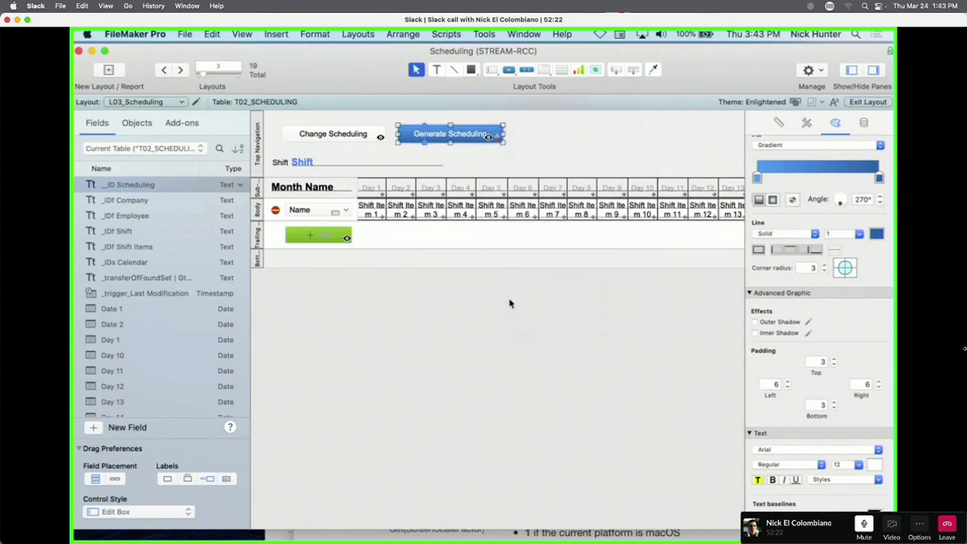
{"action": "left_click", "coordinate": [693, 303]}
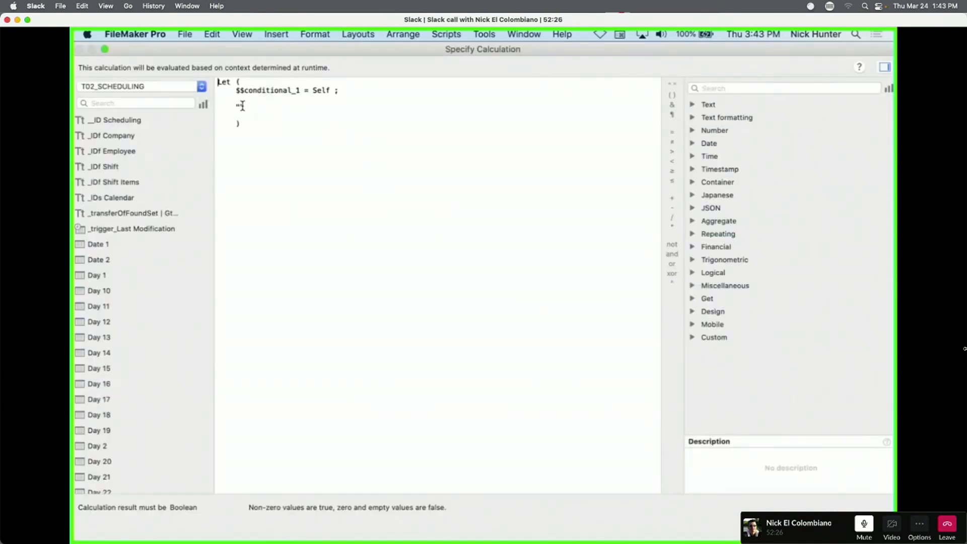
{"action": "left_click", "coordinate": [240, 107]}
{"action": "type", "text": "self"}
{"action": "key", "text": "Return"}
{"action": "key", "text": "KP_Enter"}
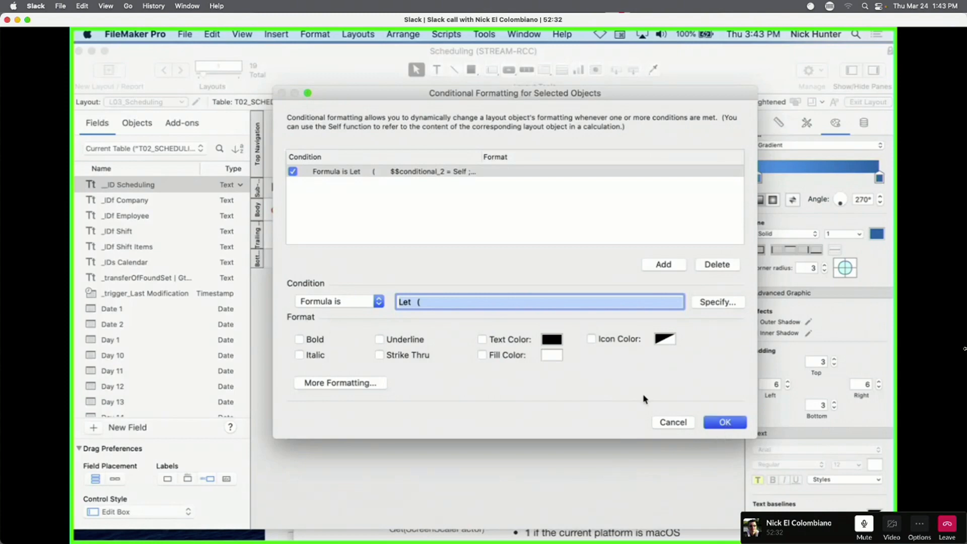
{"action": "key", "text": "Return"}
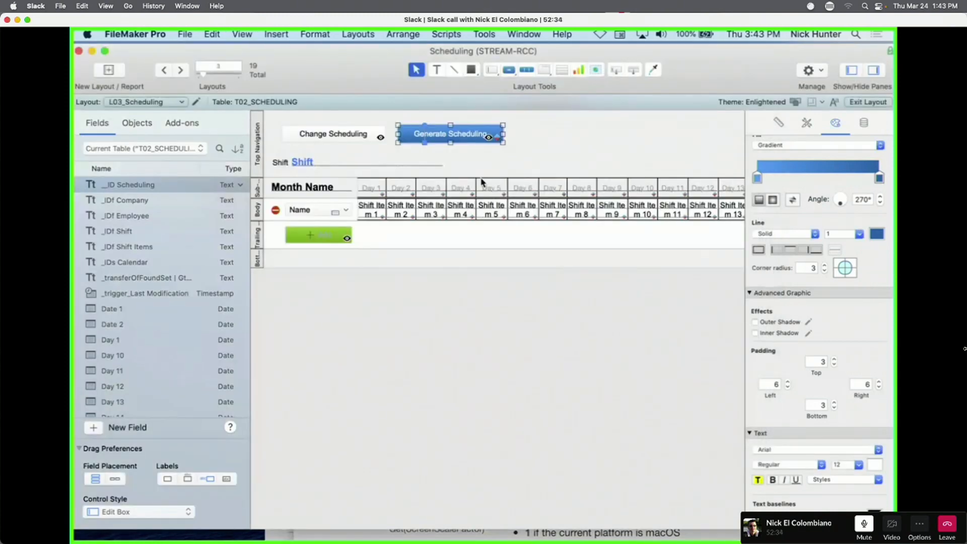
In Browse mode, check $$conditional_1 in the Data Viewer, then return to Layout mode.
{"action": "key", "text": "super+b"}
{"action": "left_click", "coordinate": [441, 34]}
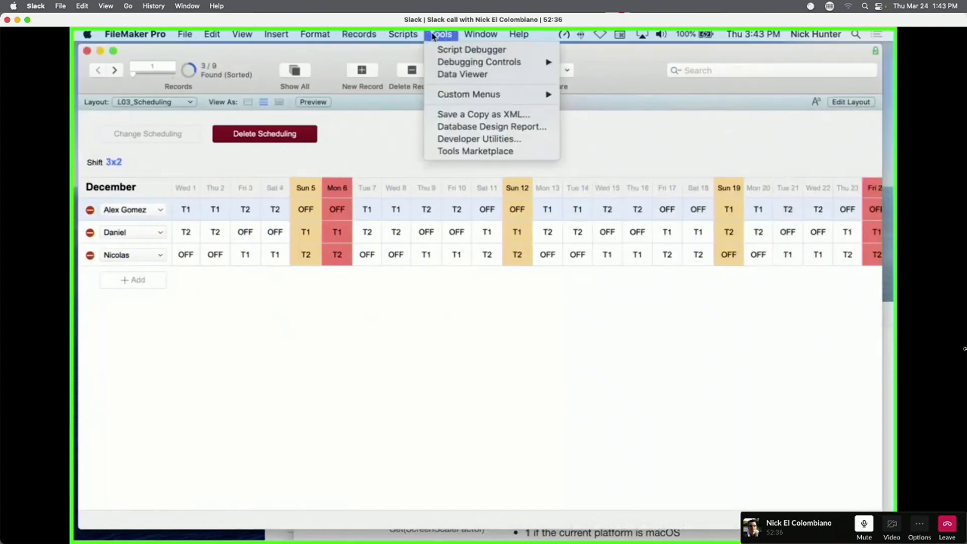
{"action": "left_click", "coordinate": [444, 76]}
{"action": "left_click", "coordinate": [342, 176]}
{"action": "key", "text": "super+w"}
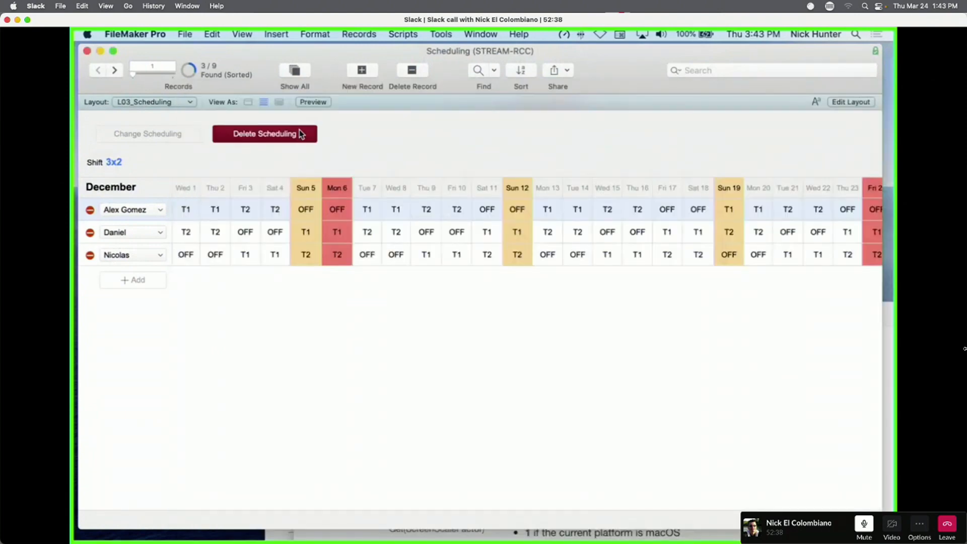
{"action": "key", "text": "super+l"}
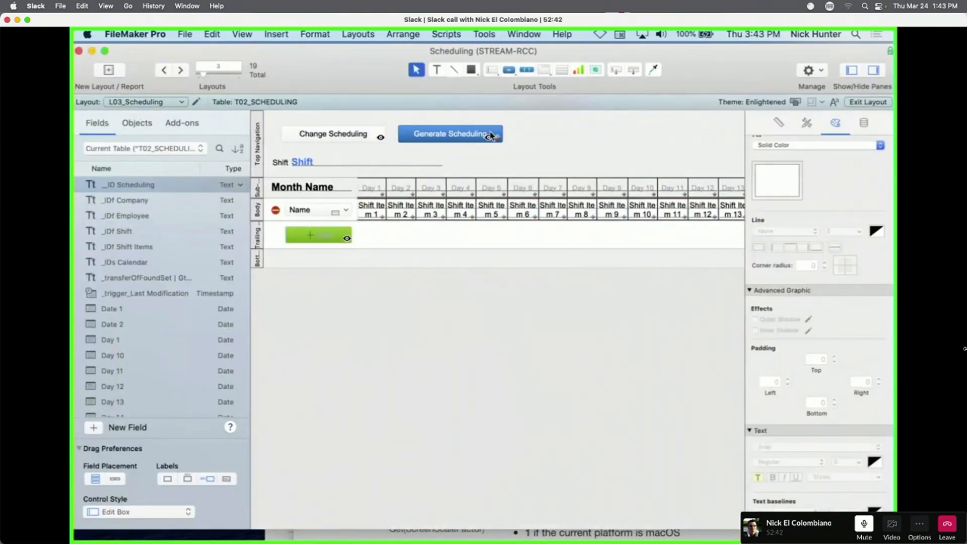
Replace the Let's Self result with 1 in Generate Scheduling's condition and apply it.
{"action": "right_click", "coordinate": [491, 137]}
{"action": "right_click", "coordinate": [486, 136]}
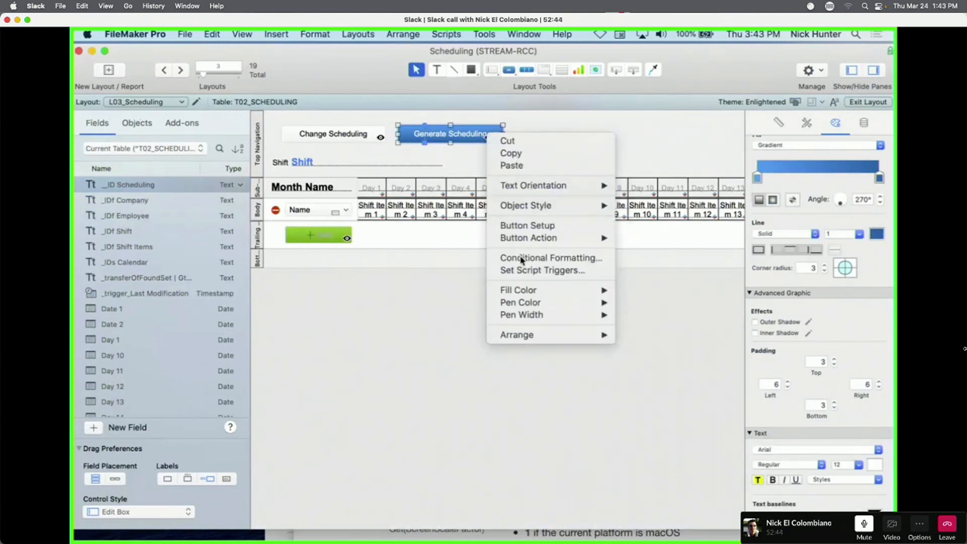
{"action": "left_click", "coordinate": [522, 259]}
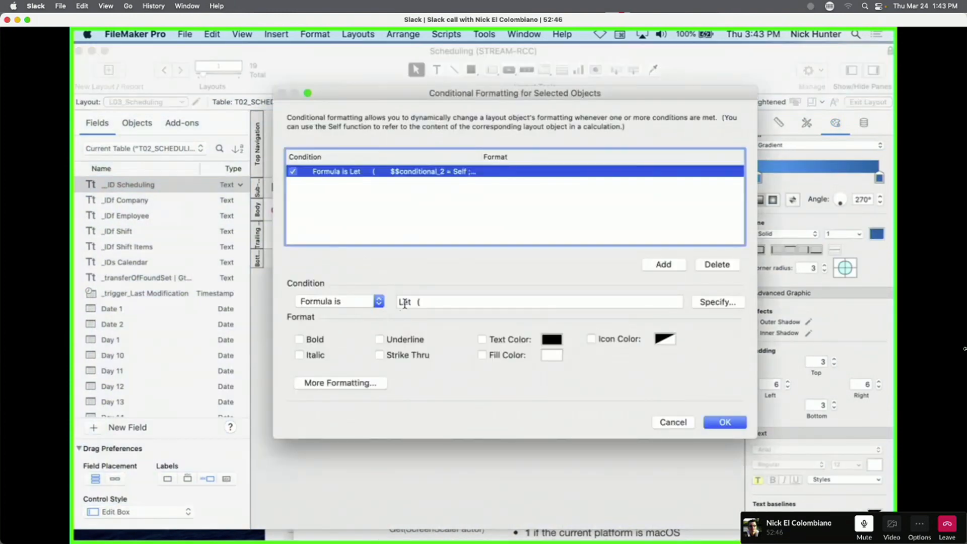
{"action": "left_click", "coordinate": [403, 302]}
{"action": "key", "text": "super+a"}
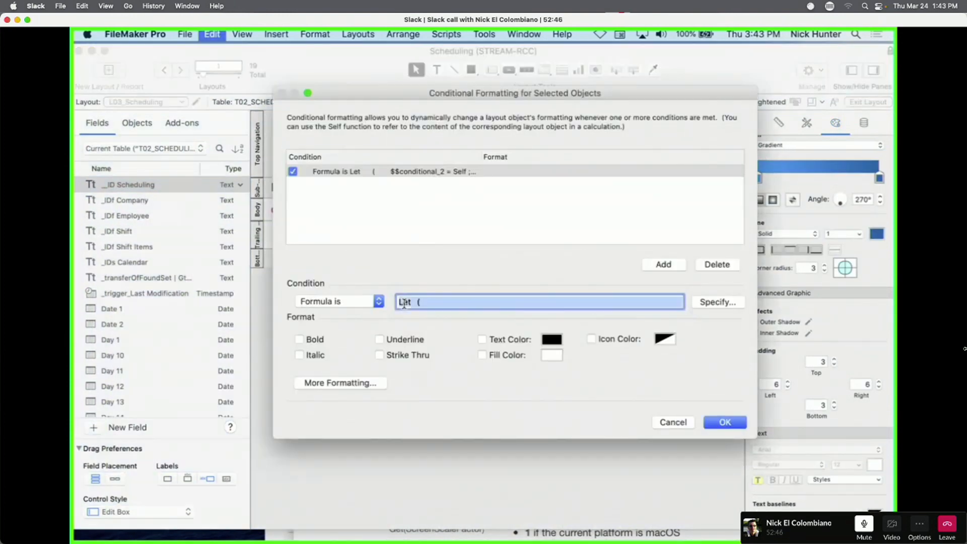
{"action": "left_click", "coordinate": [718, 303]}
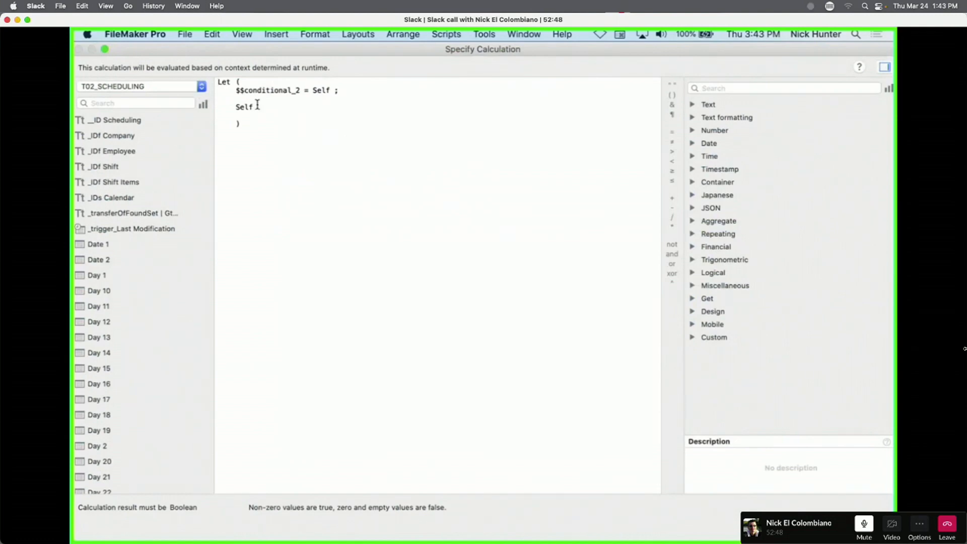
{"action": "double_click", "coordinate": [245, 106]}
{"action": "type", "text": "1"}
{"action": "left_click", "coordinate": [861, 525]}
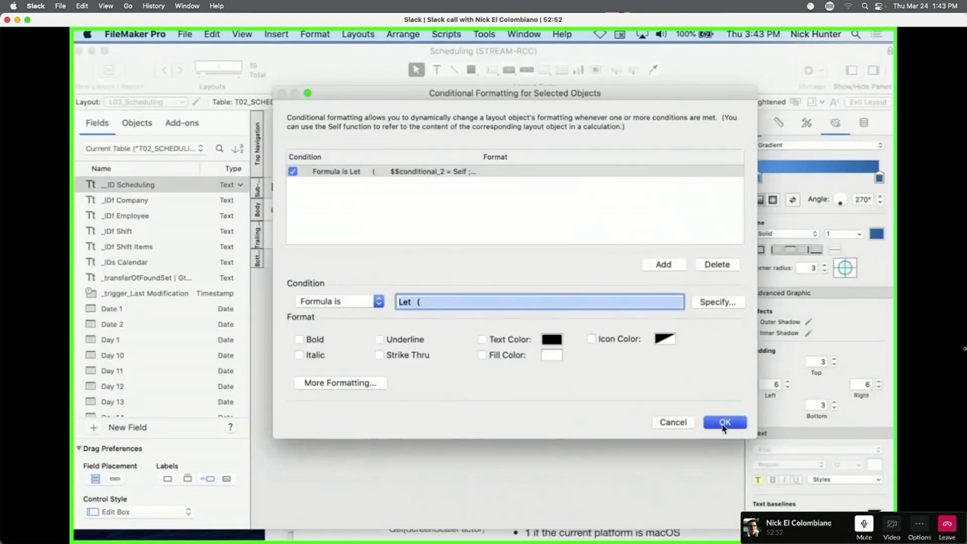
{"action": "left_click", "coordinate": [724, 423]}
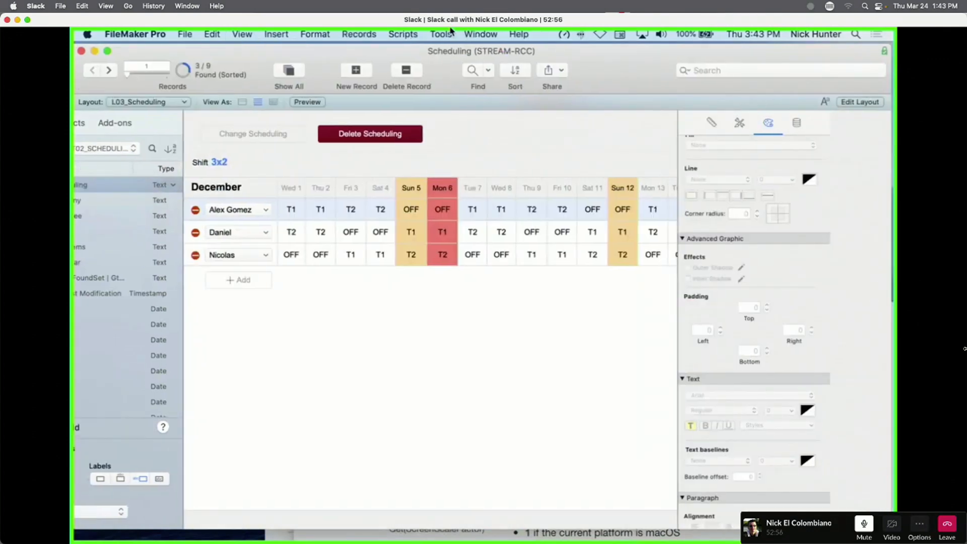
Recheck the global variables in the Data Viewer, then go back to Layout mode.
{"action": "left_click", "coordinate": [450, 33]}
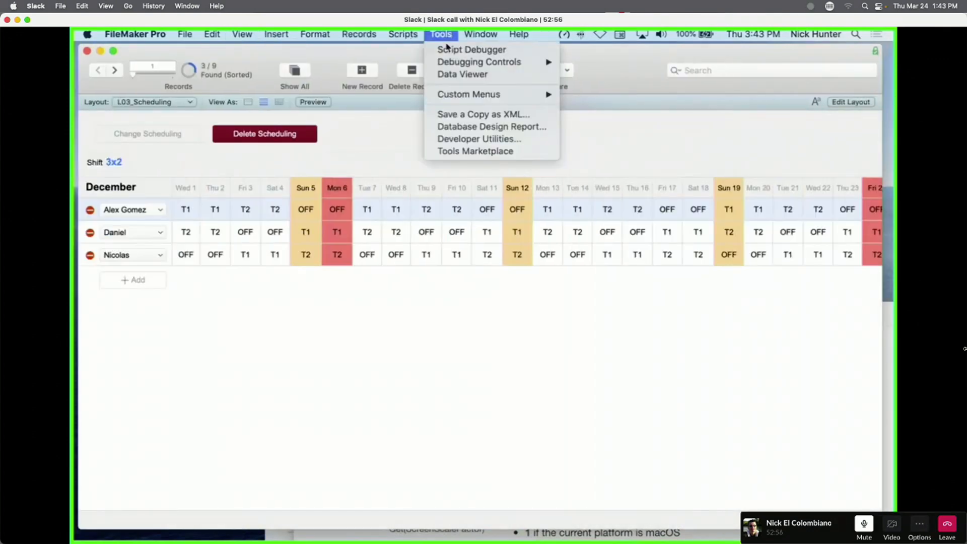
{"action": "left_click", "coordinate": [454, 74]}
{"action": "left_click", "coordinate": [321, 180]}
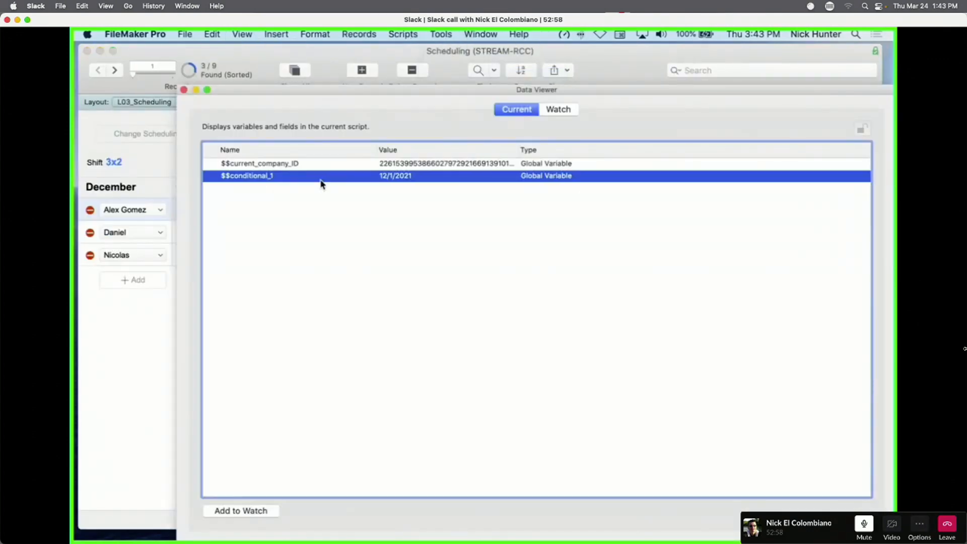
{"action": "key", "text": "super+w"}
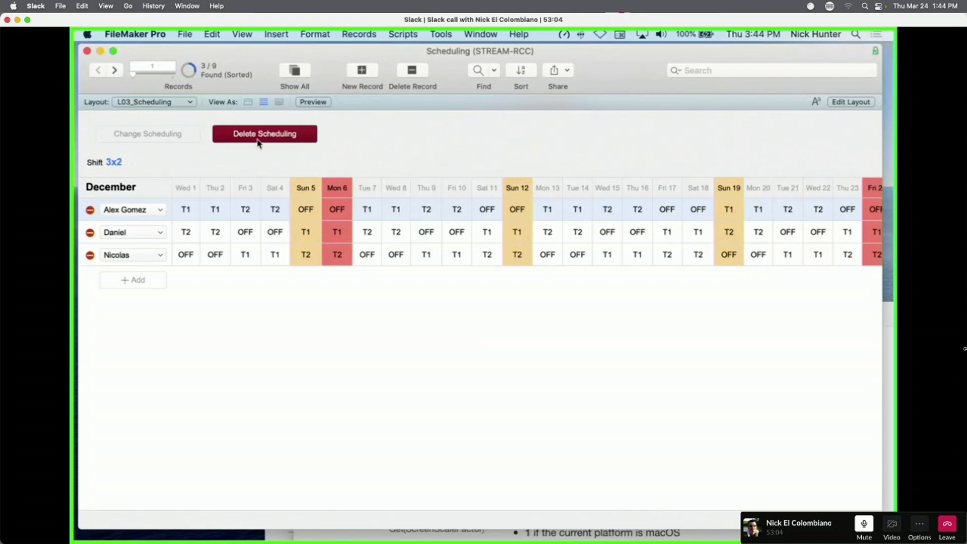
{"action": "key", "text": "super+l"}
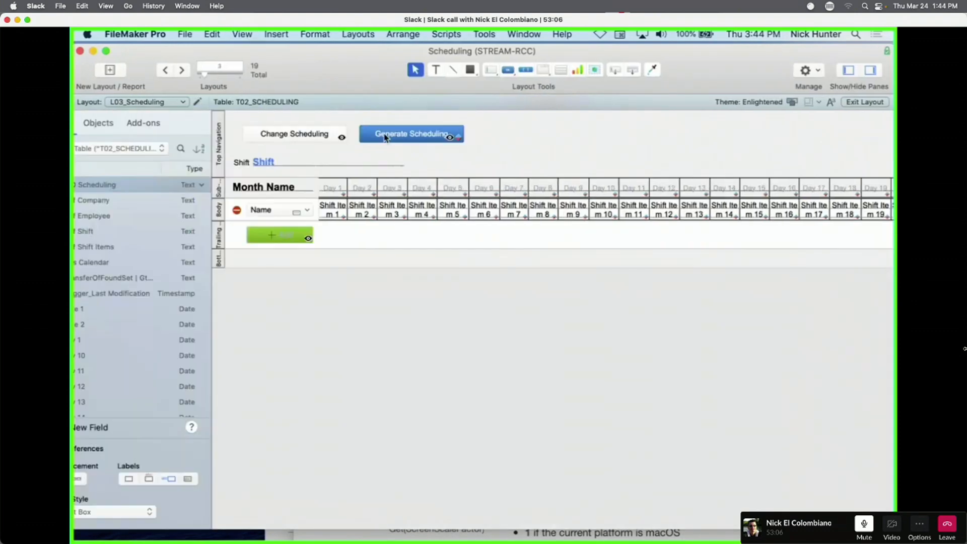
Replace Generate Scheduling's Let condition with 0 and add underline and text colour formatting.
{"action": "right_click", "coordinate": [484, 136]}
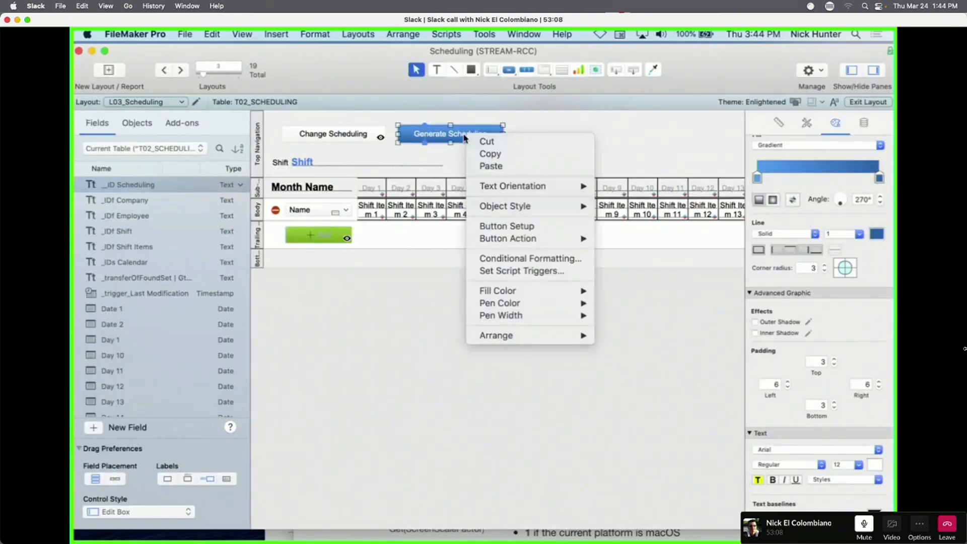
{"action": "left_click", "coordinate": [539, 258]}
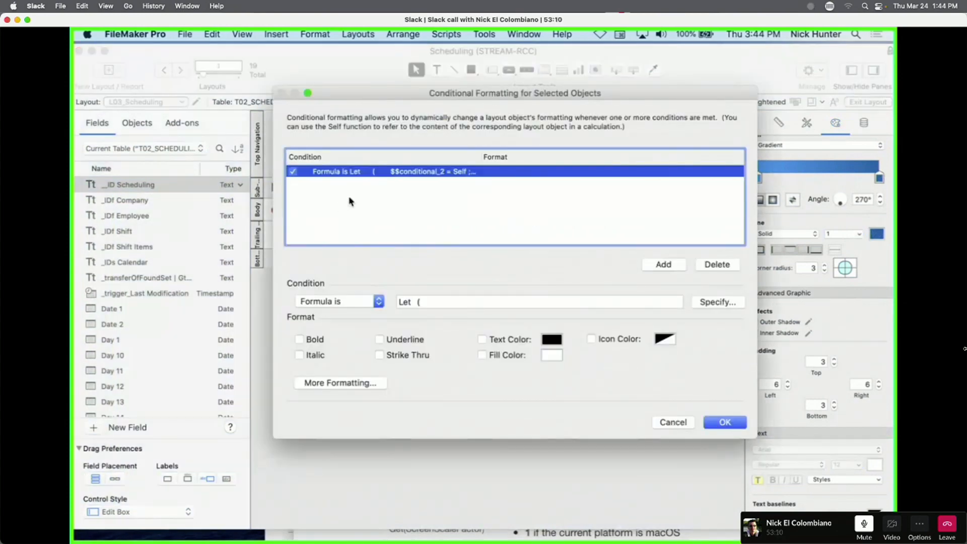
{"action": "left_click", "coordinate": [710, 304]}
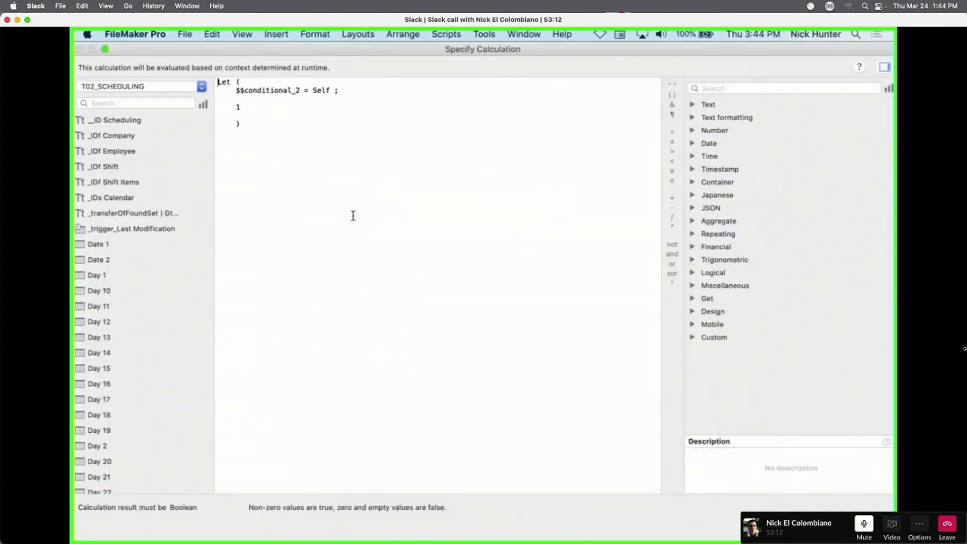
{"action": "left_click_drag", "start_coordinate": [289, 141], "coordinate": [231, 75]}
{"action": "type", "text": "0"}
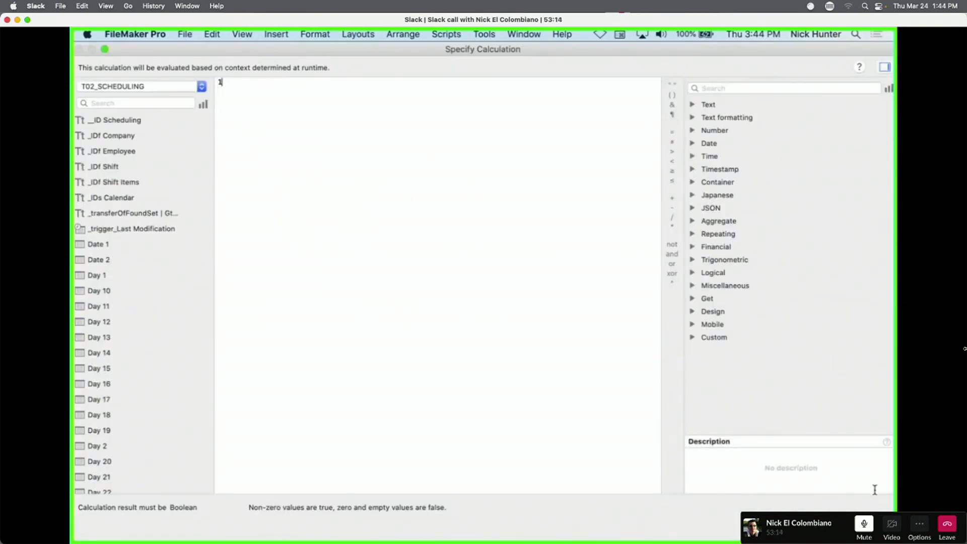
{"action": "left_click", "coordinate": [864, 526]}
{"action": "left_click", "coordinate": [420, 340]}
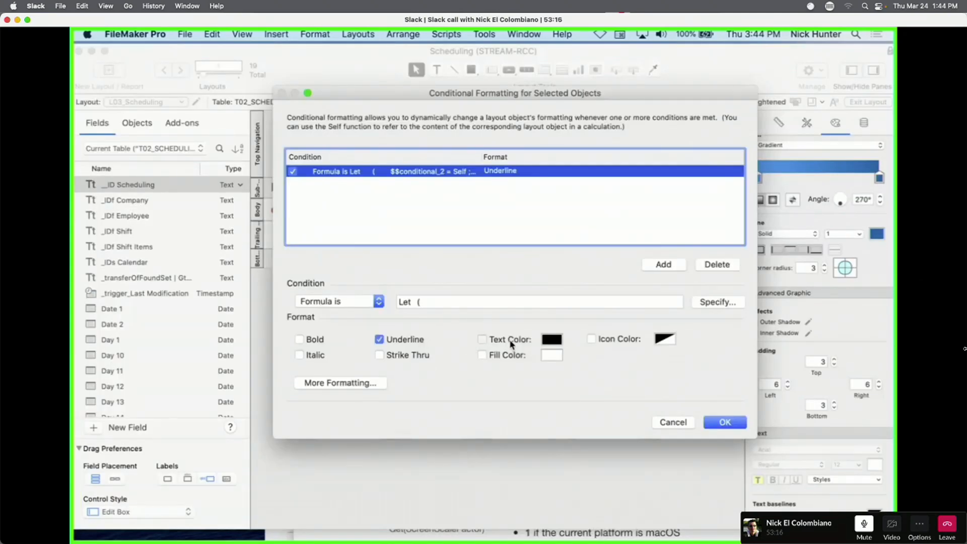
{"action": "left_click", "coordinate": [510, 340]}
{"action": "left_click", "coordinate": [729, 426]}
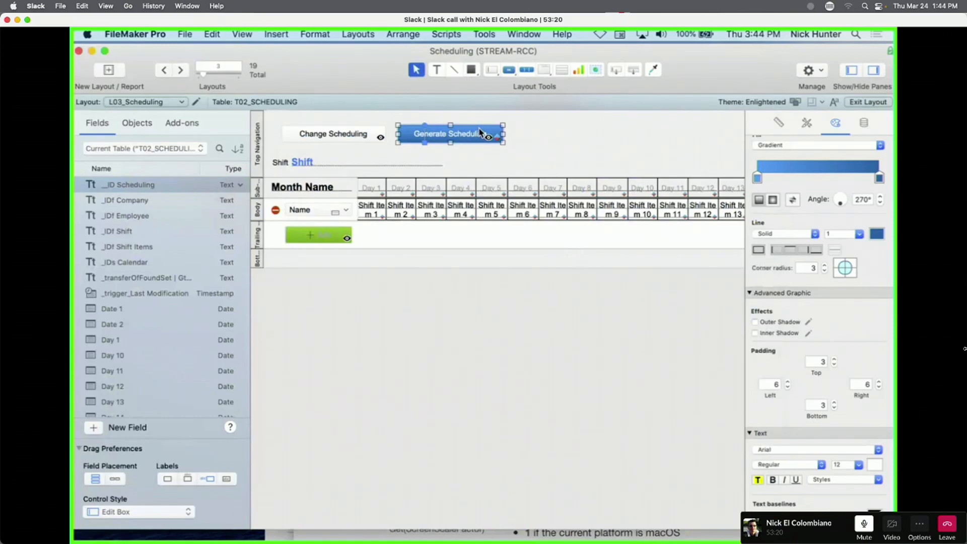
Switch to Browse mode and briefly check the Data Viewer before closing it.
{"action": "key", "text": "super+b"}
{"action": "left_click", "coordinate": [465, 34]}
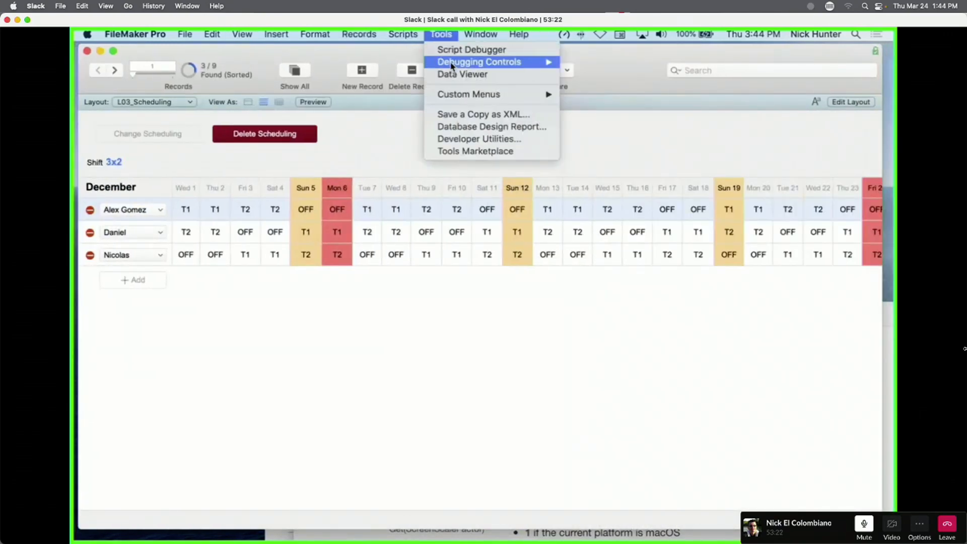
{"action": "left_click", "coordinate": [470, 75]}
{"action": "key", "text": "super+w"}
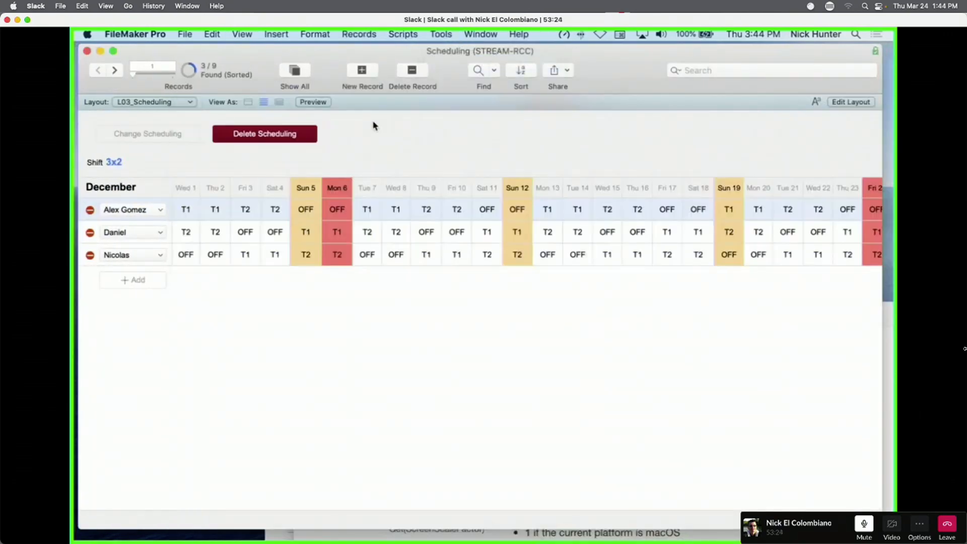
Back in Layout mode, replace Generate Scheduling's condition formula with 1.
{"action": "key", "text": "super+l"}
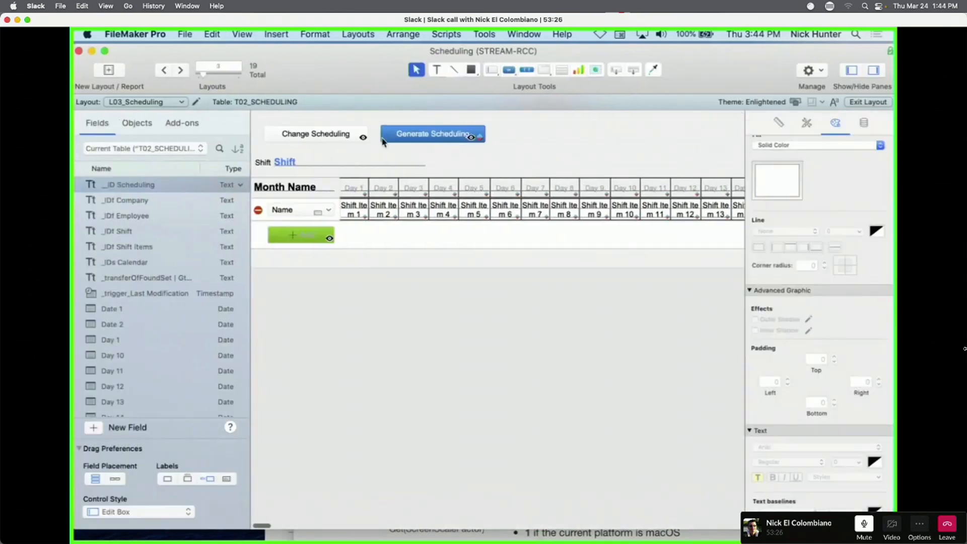
{"action": "right_click", "coordinate": [447, 139]}
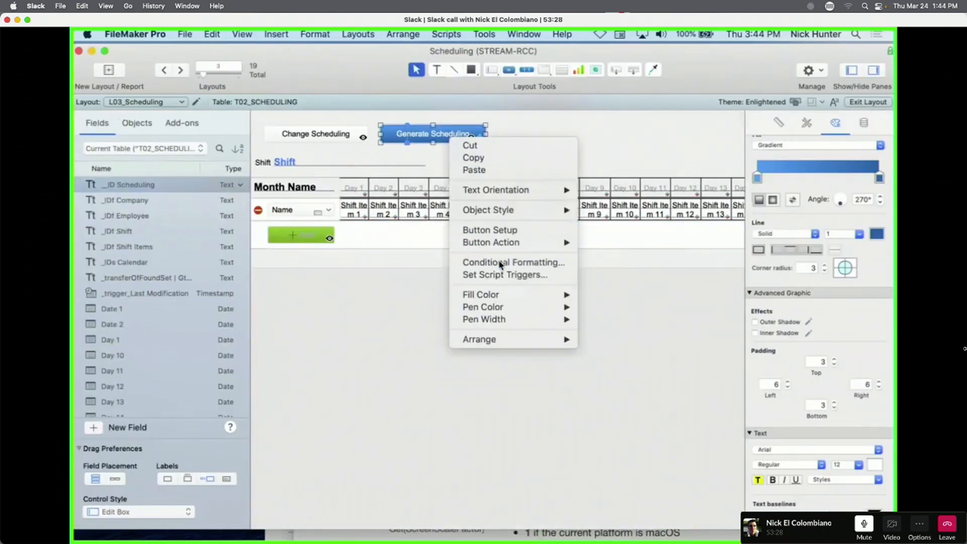
{"action": "left_click", "coordinate": [504, 262]}
{"action": "left_click", "coordinate": [713, 302]}
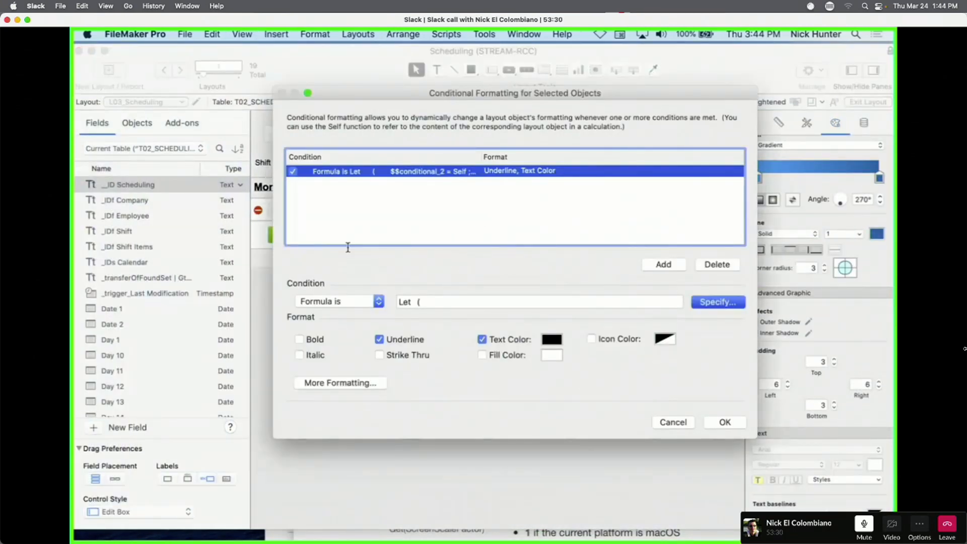
{"action": "key", "text": "ctrl+a"}
{"action": "key", "text": "BackSpace"}
{"action": "type", "text": "1"}
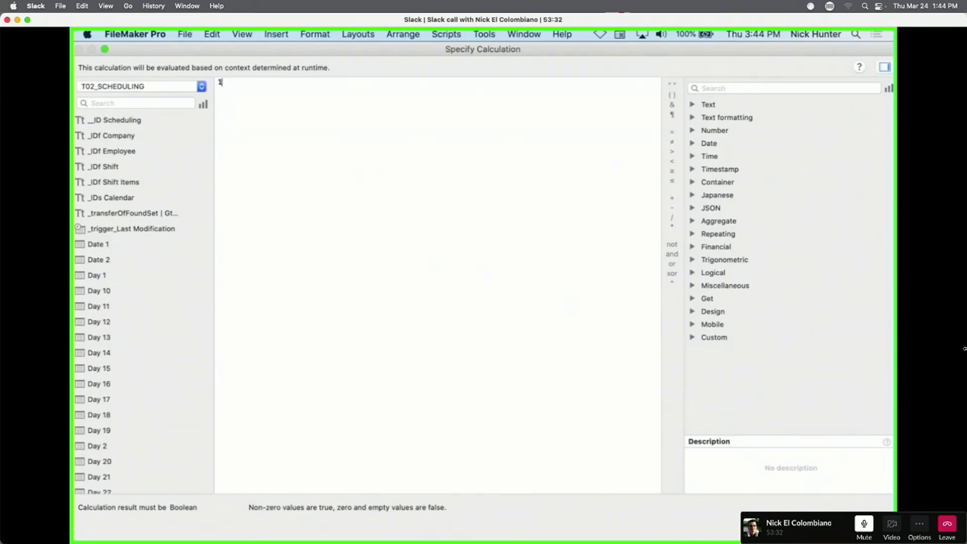
{"action": "key", "text": "Return"}
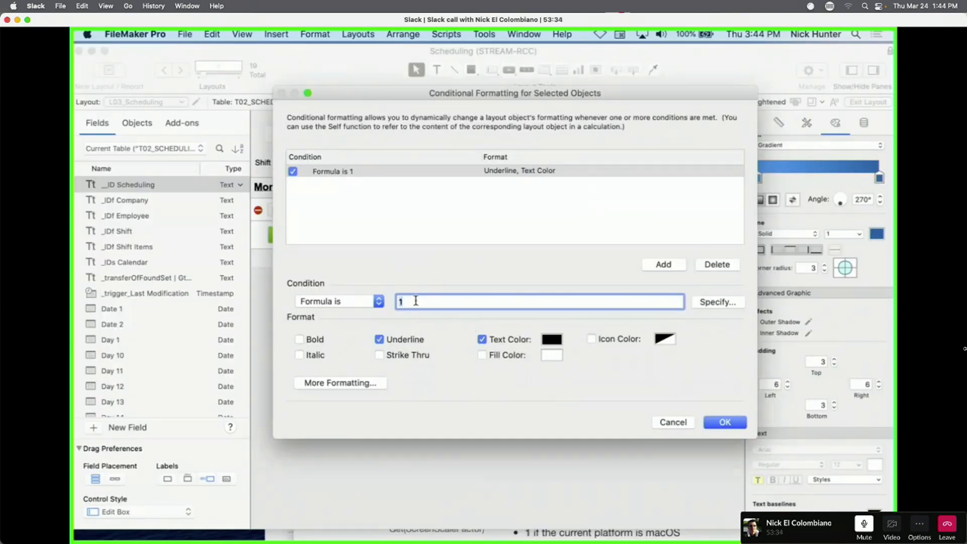
Drop the underline and format the button with white text on a dark fill.
{"action": "left_click", "coordinate": [406, 341]}
{"action": "left_click", "coordinate": [552, 340]}
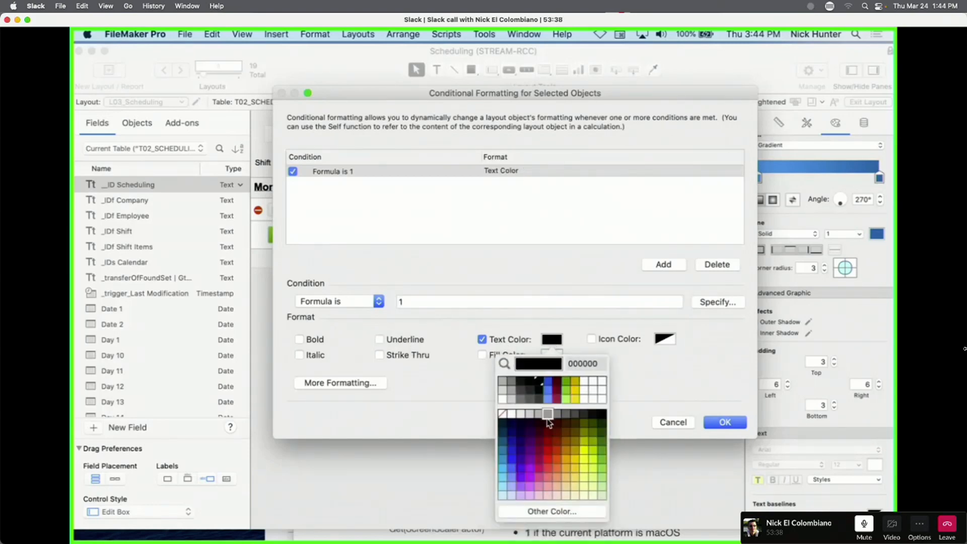
{"action": "left_click", "coordinate": [512, 416]}
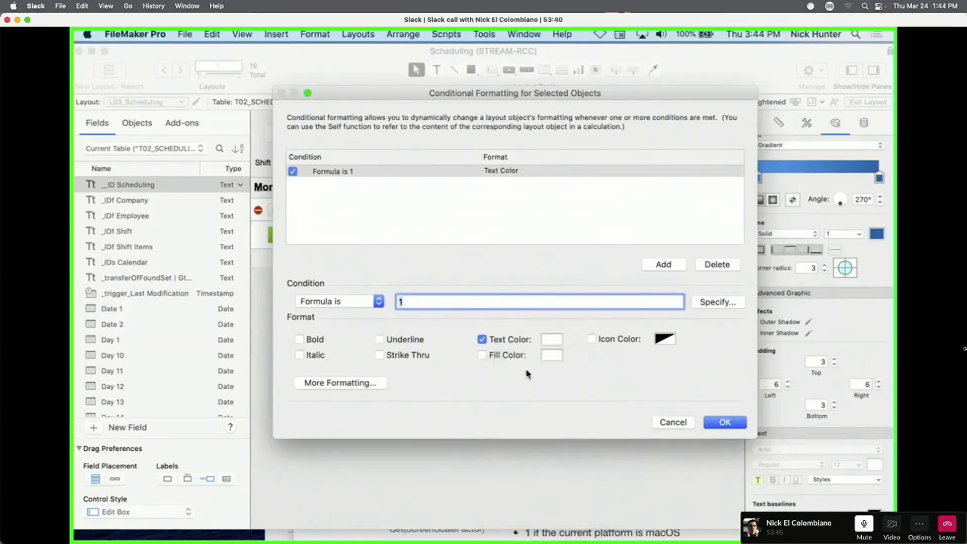
{"action": "left_click", "coordinate": [510, 356]}
{"action": "left_click", "coordinate": [551, 356]}
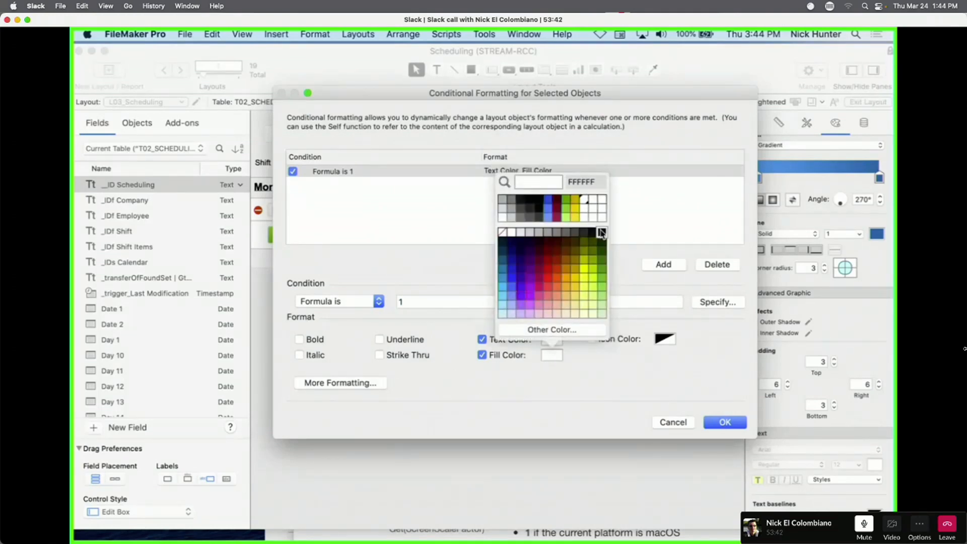
{"action": "left_click", "coordinate": [603, 242]}
{"action": "left_click", "coordinate": [725, 423]}
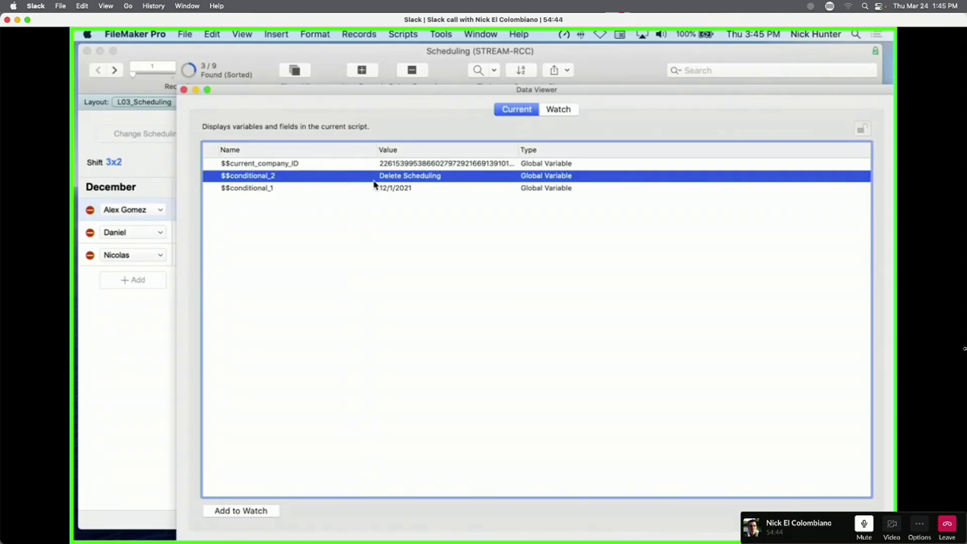
Close the Data Viewer and switch back to Layout mode.
{"action": "left_click", "coordinate": [183, 90]}
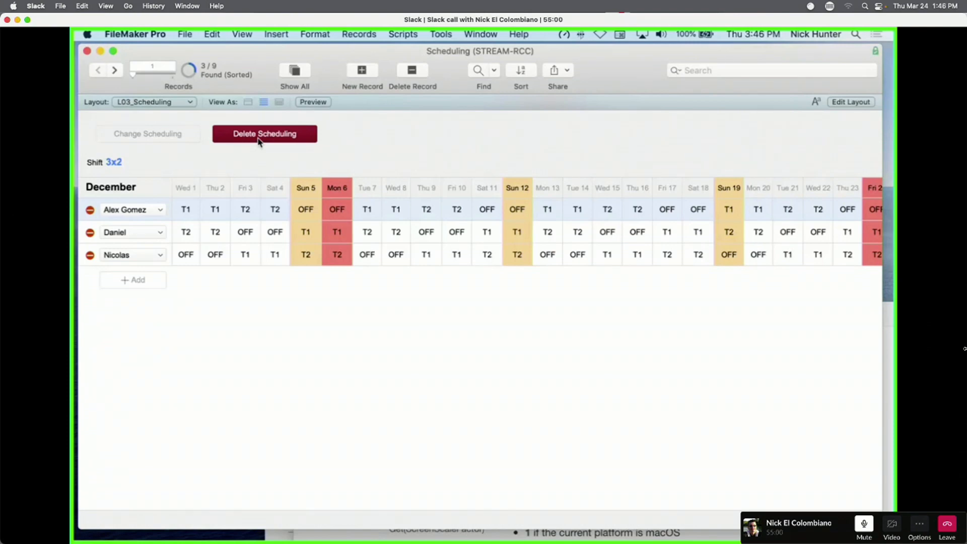
{"action": "key", "text": "super+l"}
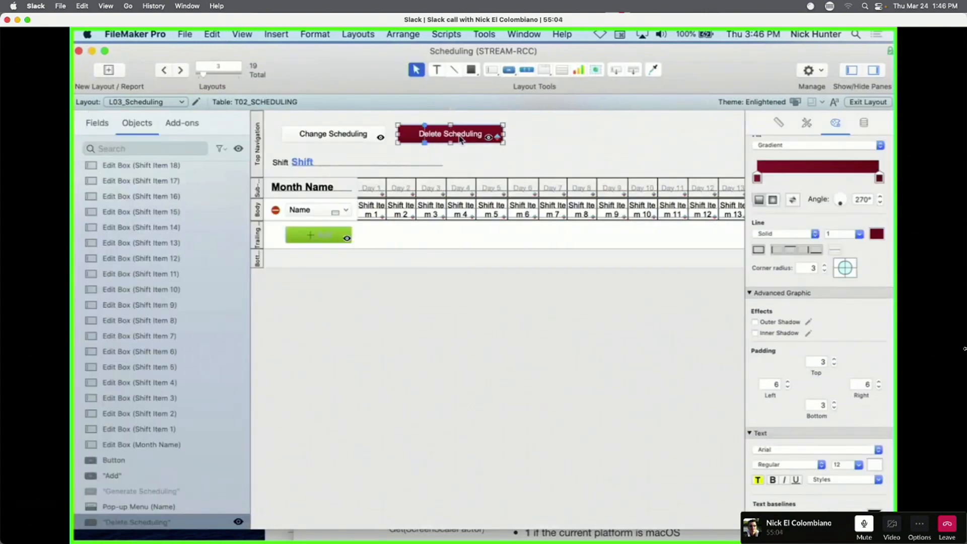
Review the Day 1 field's conditional formatting and field assignment, leaving both unchanged.
{"action": "left_click", "coordinate": [371, 191]}
{"action": "right_click", "coordinate": [373, 193]}
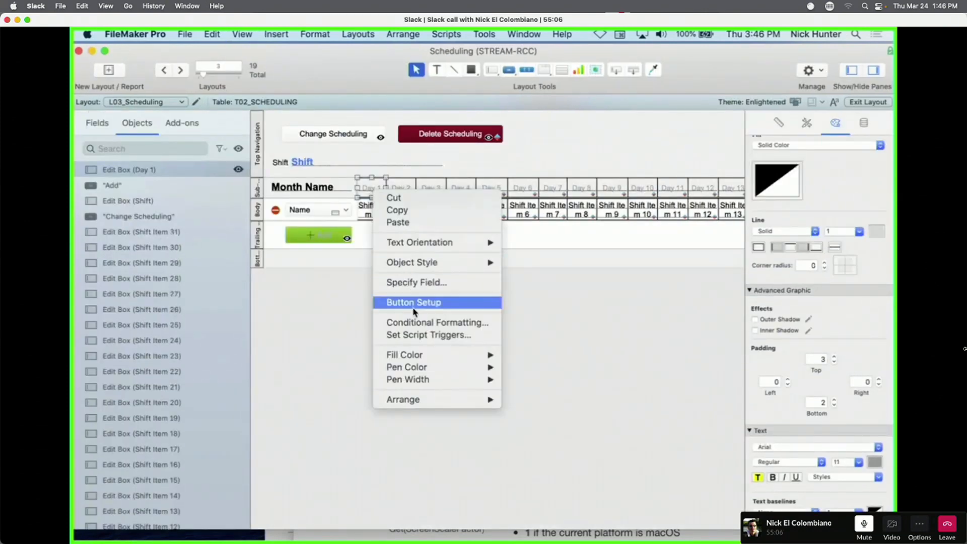
{"action": "left_click", "coordinate": [425, 323]}
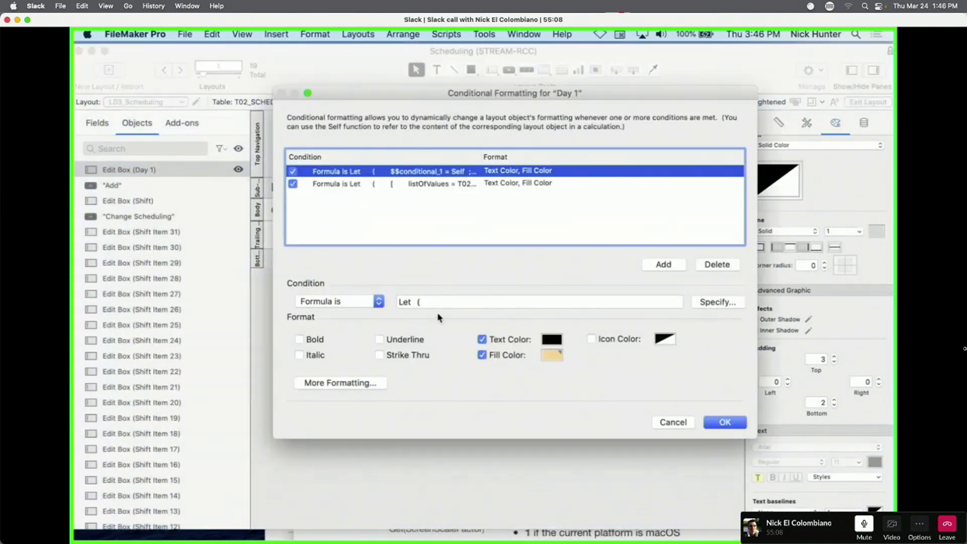
{"action": "key", "text": "Escape"}
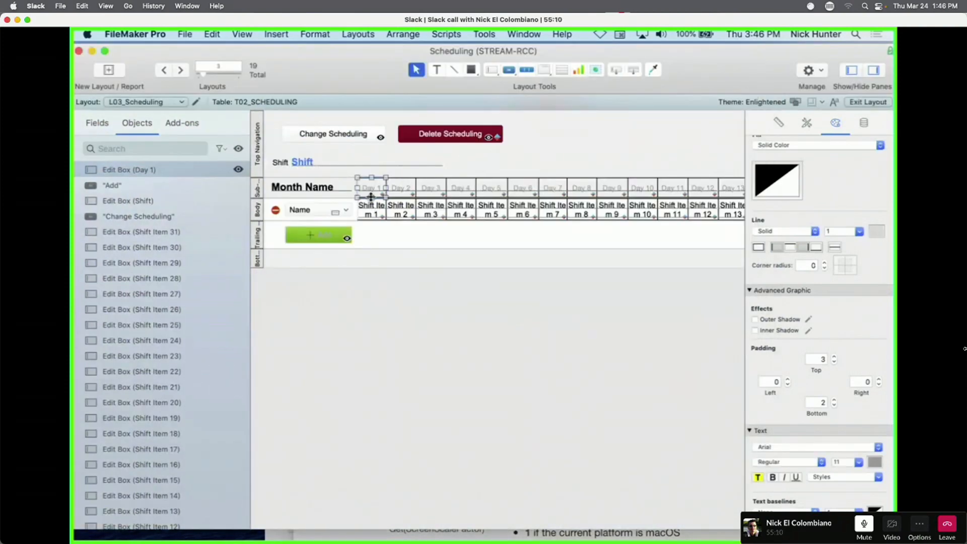
{"action": "right_click", "coordinate": [372, 193]}
{"action": "left_click", "coordinate": [372, 193]}
{"action": "double_click", "coordinate": [375, 189]}
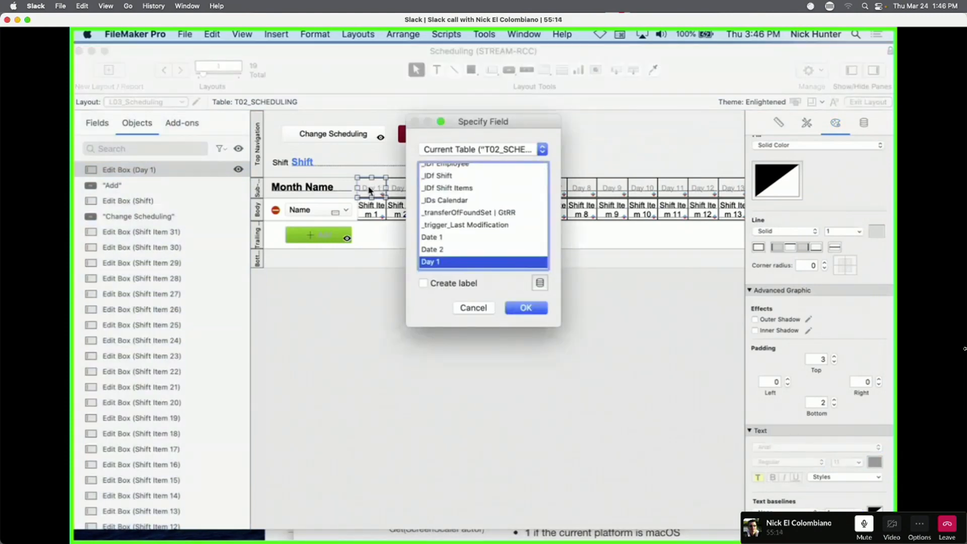
{"action": "key", "text": "Escape"}
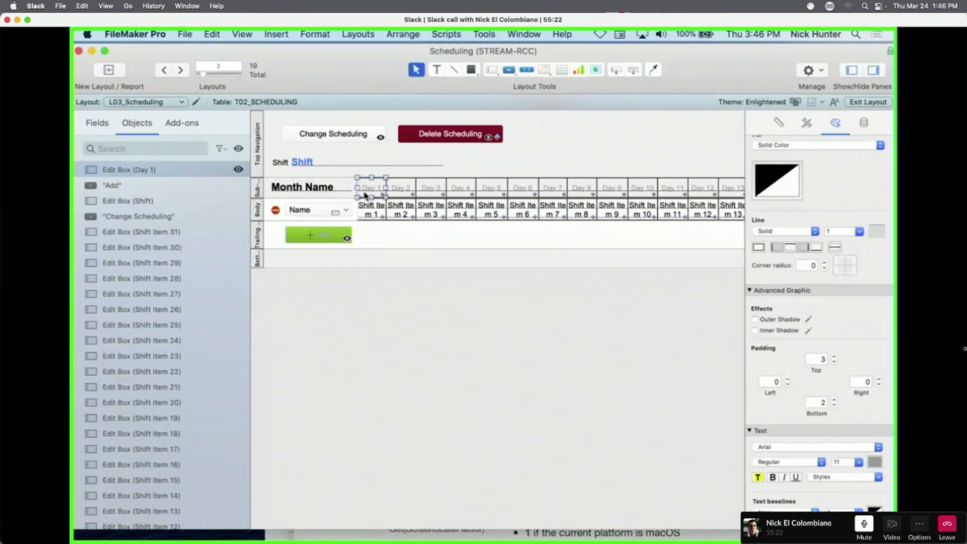
Select Delete Scheduling and open its Hide object when calculation in the Inspector.
{"action": "left_click", "coordinate": [464, 139]}
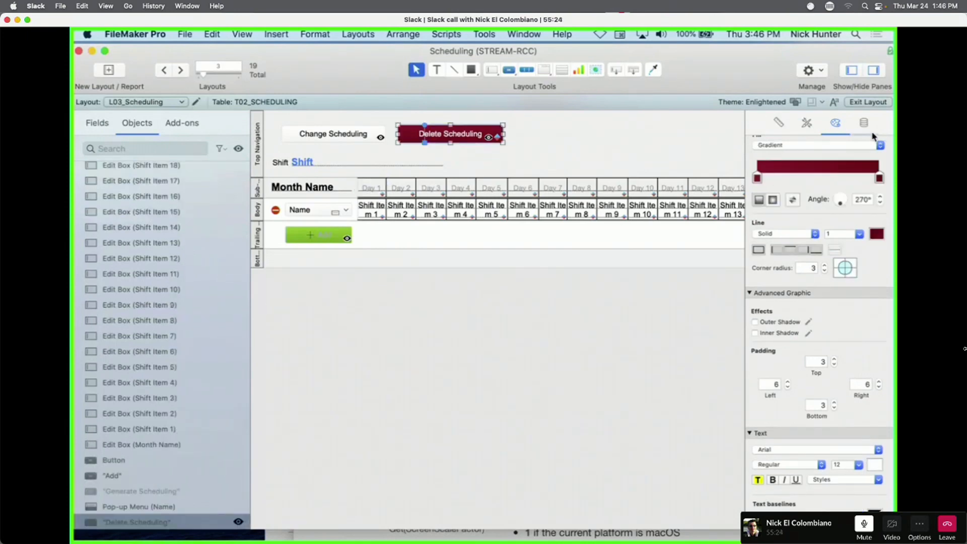
{"action": "left_click", "coordinate": [864, 122]}
{"action": "left_click", "coordinate": [877, 286]}
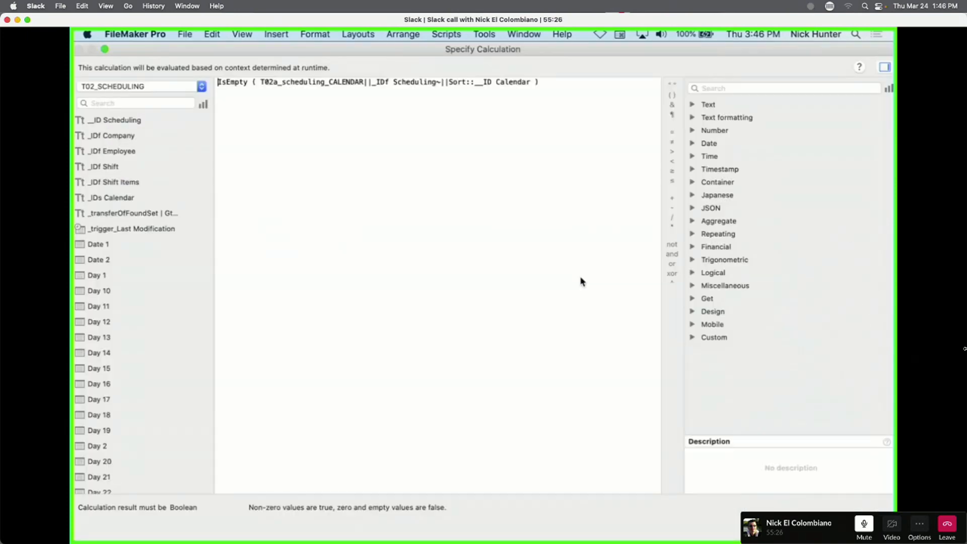
Close that calculation and open the Day 1 field's hide condition instead.
{"action": "key", "text": "Escape"}
{"action": "left_click", "coordinate": [377, 187]}
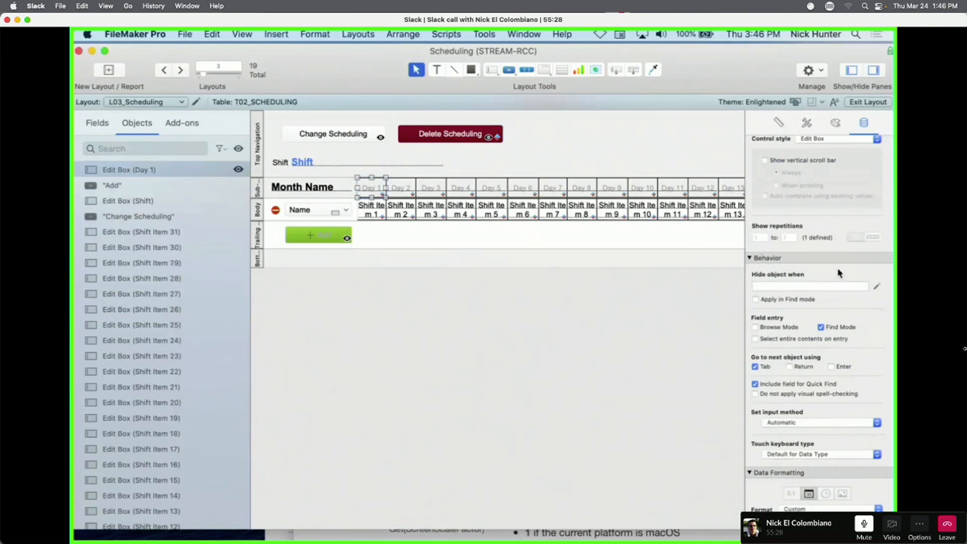
{"action": "left_click", "coordinate": [877, 287]}
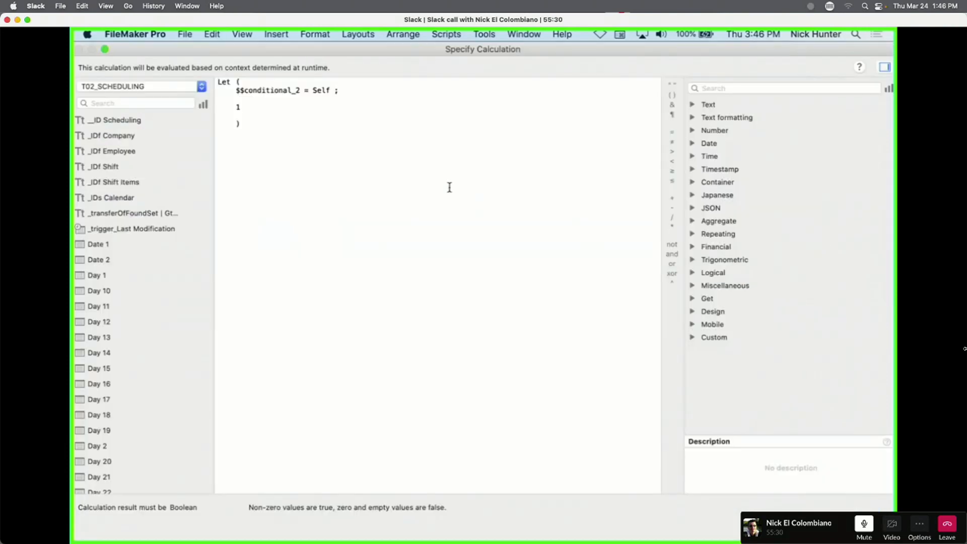
Rename the Let variable to $$hidden_state_1.
{"action": "left_click", "coordinate": [299, 91]}
{"action": "type", "text": "2"}
{"action": "left_click_drag", "start_coordinate": [244, 91], "coordinate": [289, 91]}
{"action": "type", "text": "hidden_stae"}
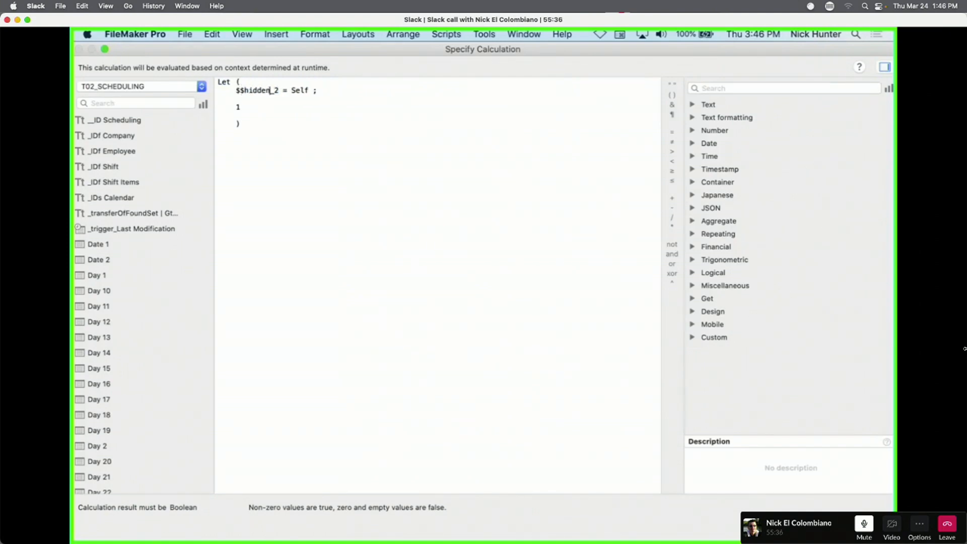
{"action": "key", "text": "BackSpace"}
{"action": "key", "text": "BackSpace"}
{"action": "type", "text": "ate"}
{"action": "key", "text": "Right"}
{"action": "key", "text": "Right"}
{"action": "key", "text": "BackSpace"}
{"action": "type", "text": "1"}
Make the calculation return "", confirm it, and enter Browse mode.
{"action": "key", "text": "Down"}
{"action": "key", "text": "Down"}
{"action": "key", "text": "BackSpace"}
{"action": "type", "text": "\"\""}
{"action": "key", "text": "Return"}
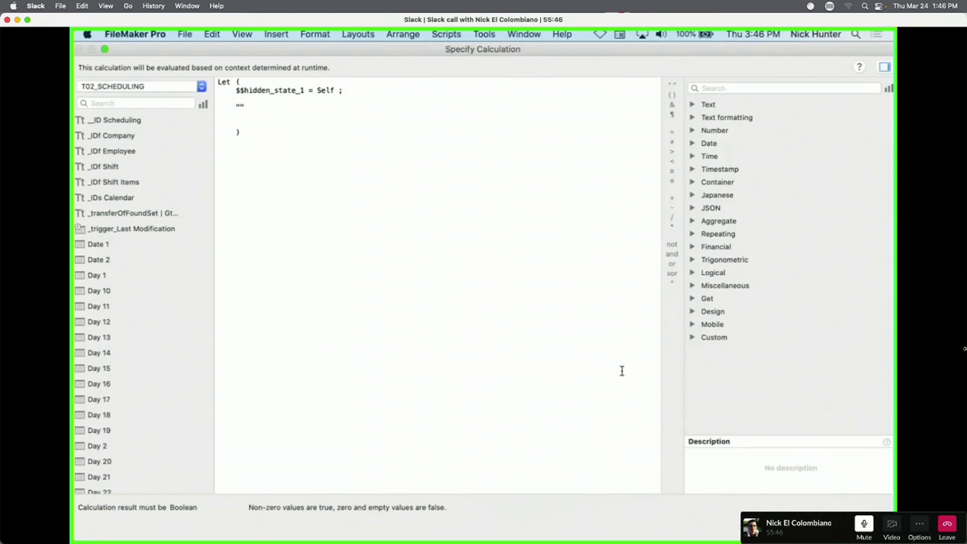
{"action": "left_click", "coordinate": [862, 526]}
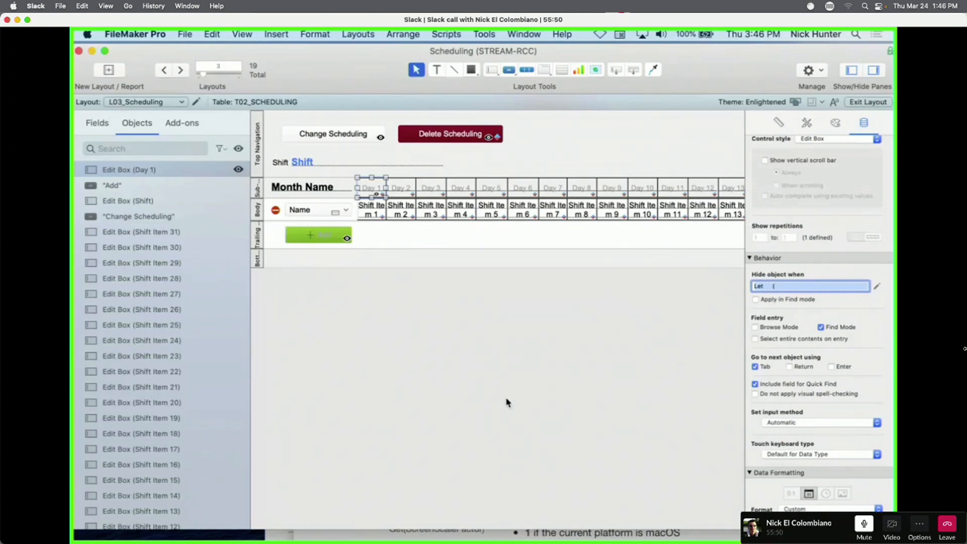
{"action": "key", "text": "super+b"}
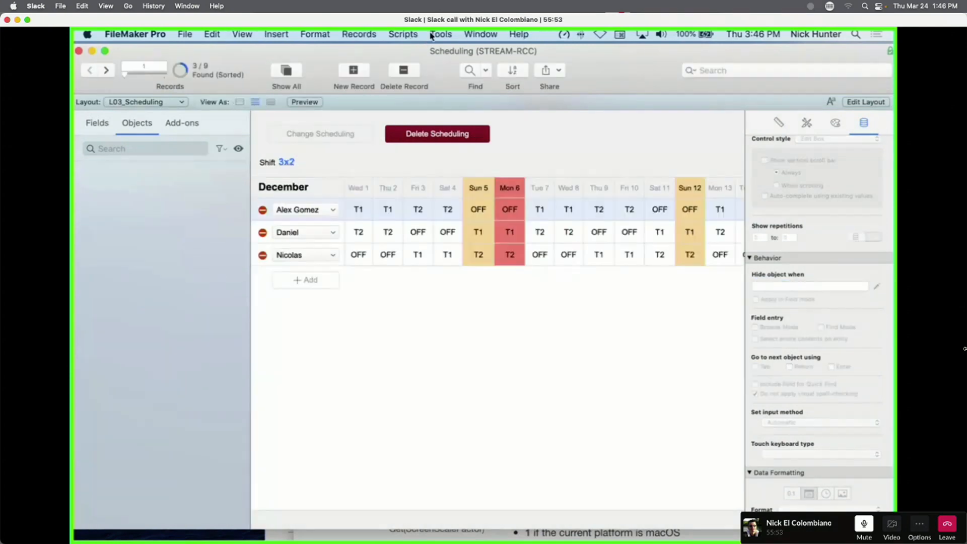
Inspect $$hidden_state_1, $$conditional_2 and $$conditional_1 in the Data Viewer, then close it.
{"action": "left_click", "coordinate": [433, 34]}
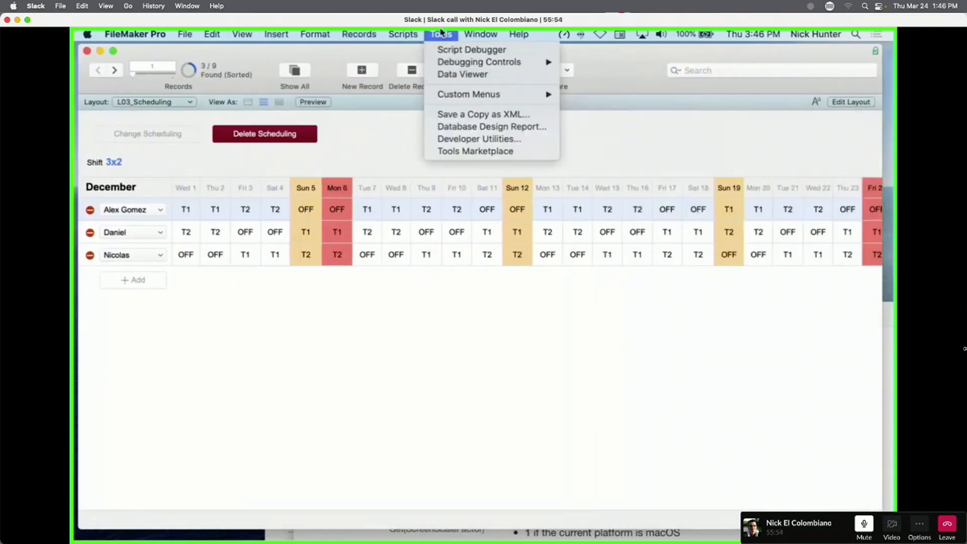
{"action": "left_click", "coordinate": [445, 74]}
{"action": "left_click", "coordinate": [285, 166]}
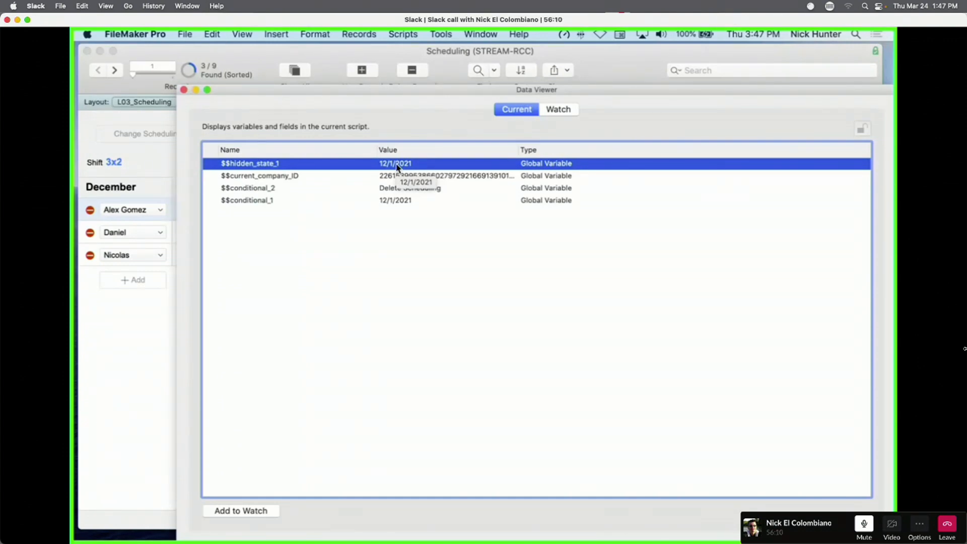
{"action": "left_click", "coordinate": [353, 190]}
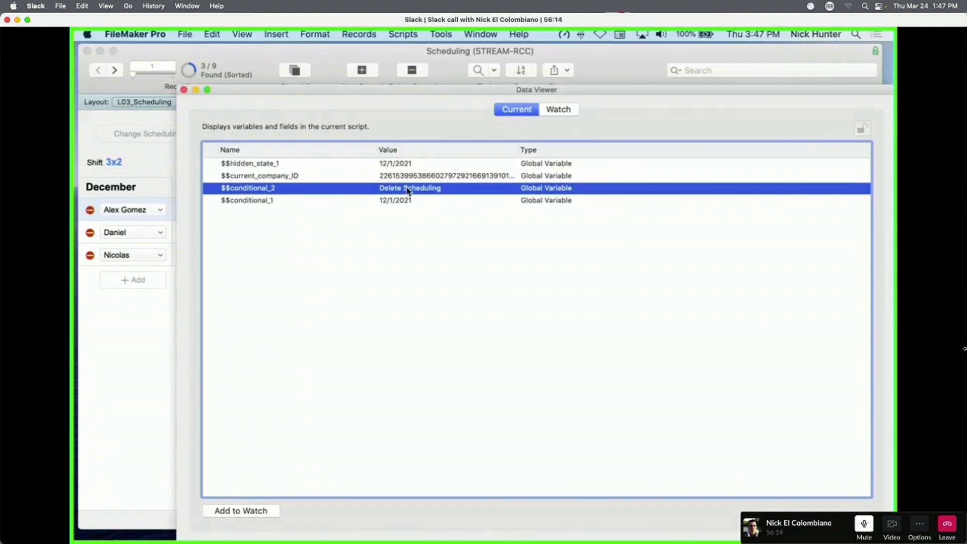
{"action": "left_click", "coordinate": [394, 200]}
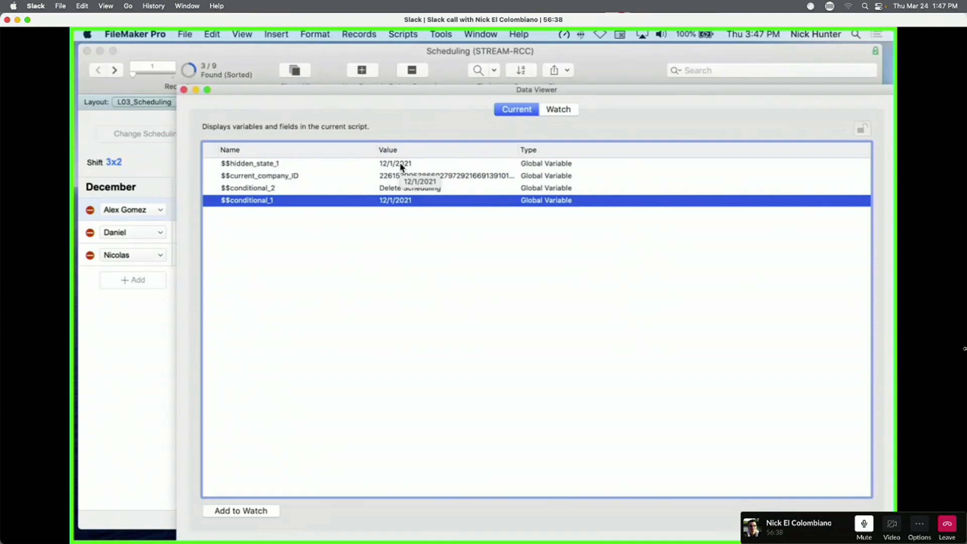
{"action": "key", "text": "super+w"}
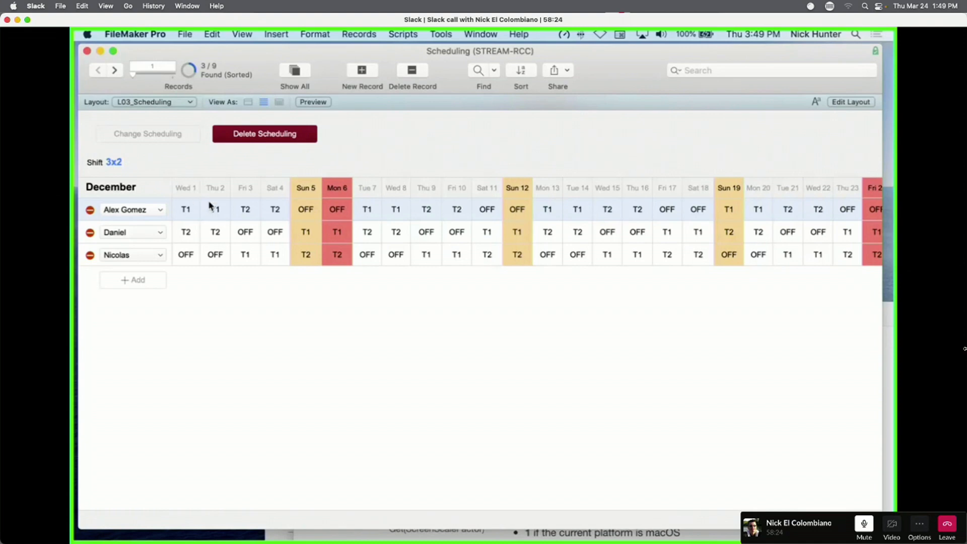
In Layout mode, open the first conditional-formatting formula of Shift Item 1.
{"action": "key", "text": "super+l"}
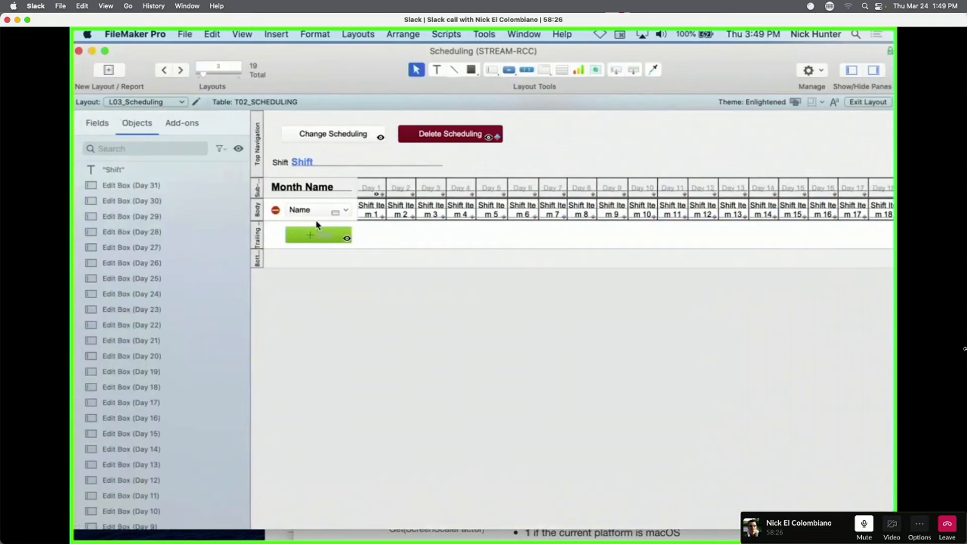
{"action": "right_click", "coordinate": [378, 214]}
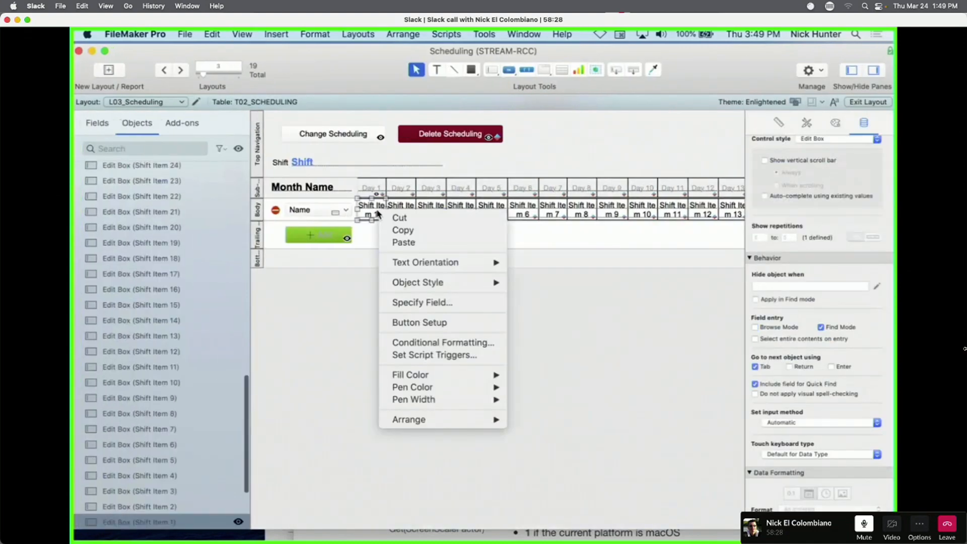
{"action": "left_click", "coordinate": [432, 343]}
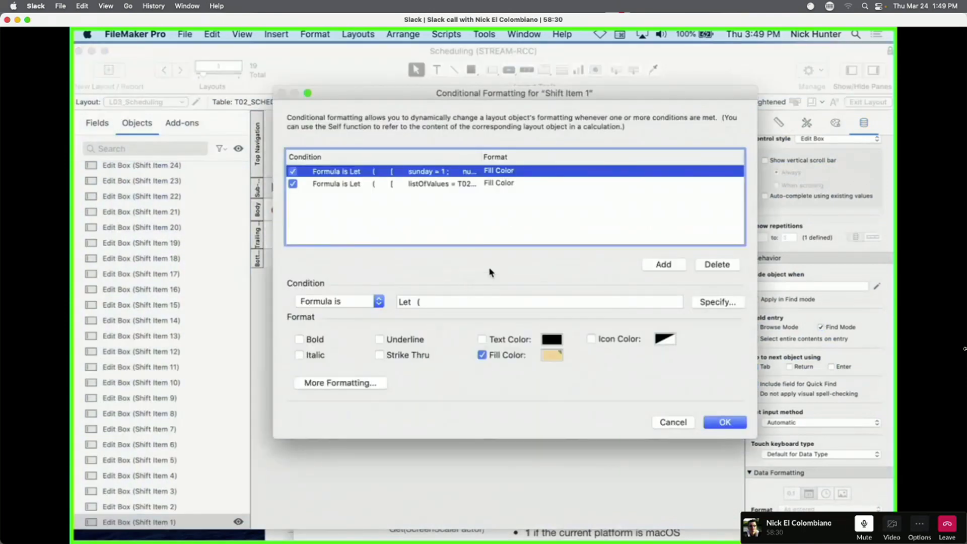
{"action": "left_click", "coordinate": [718, 303]}
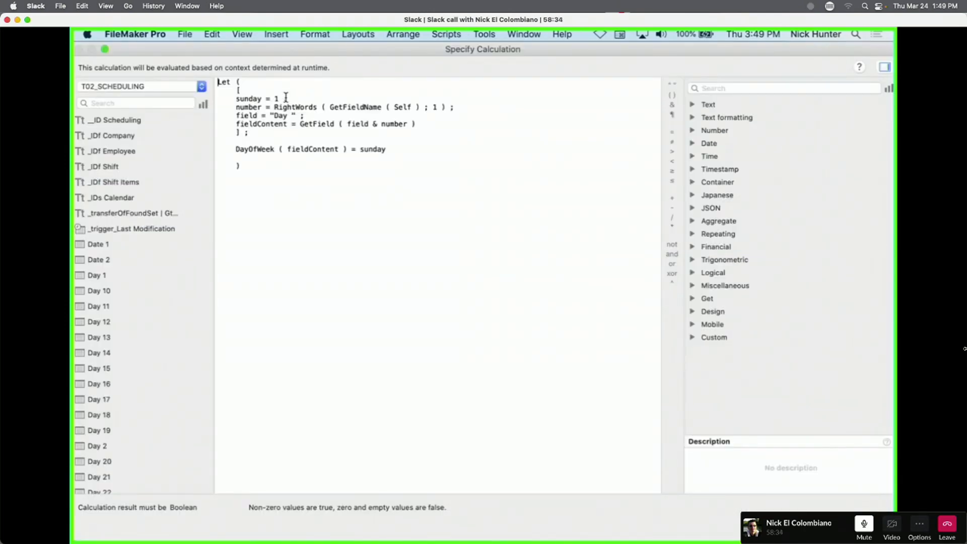
Add '$$list_test_1 = Self ;' at the start of the Let, apply, and switch to Browse mode.
{"action": "left_click", "coordinate": [265, 91]}
{"action": "key", "text": "Return"}
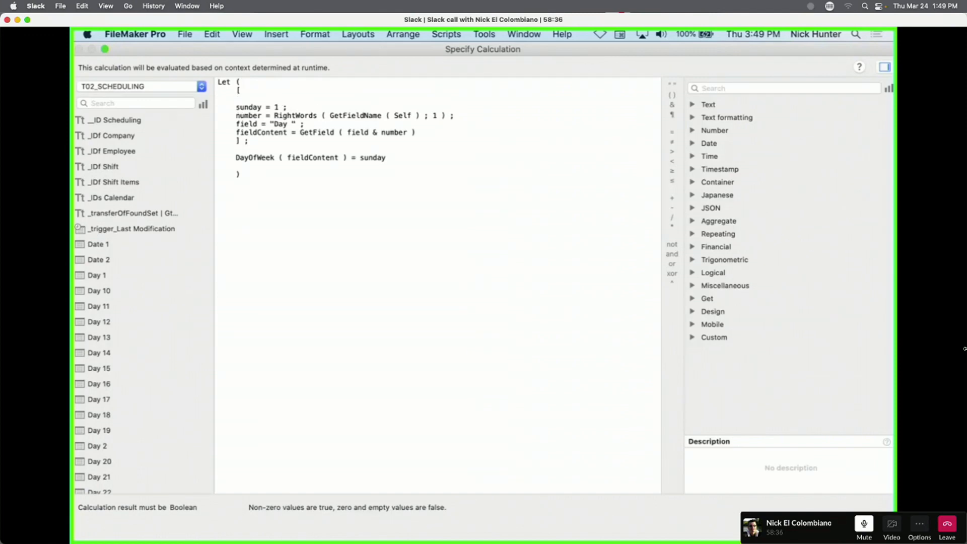
{"action": "type", "text": "$$field"}
{"action": "key", "text": "BackSpace"}
{"action": "key", "text": "BackSpace"}
{"action": "key", "text": "BackSpace"}
{"action": "key", "text": "BackSpace"}
{"action": "type", "text": "list_"}
{"action": "type", "text": "test"}
{"action": "type", "text": "_1 = Self ;"}
{"action": "left_click", "coordinate": [867, 525]}
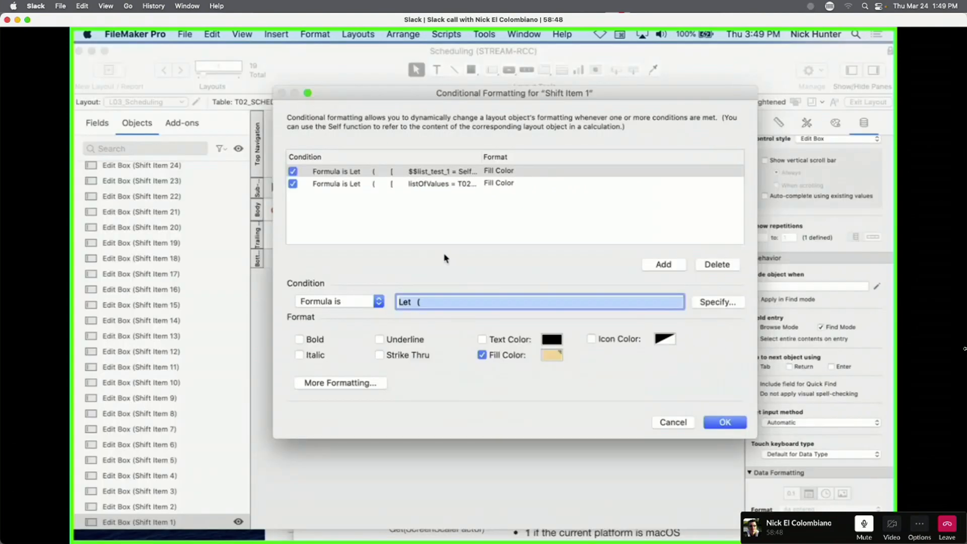
{"action": "left_click", "coordinate": [725, 423]}
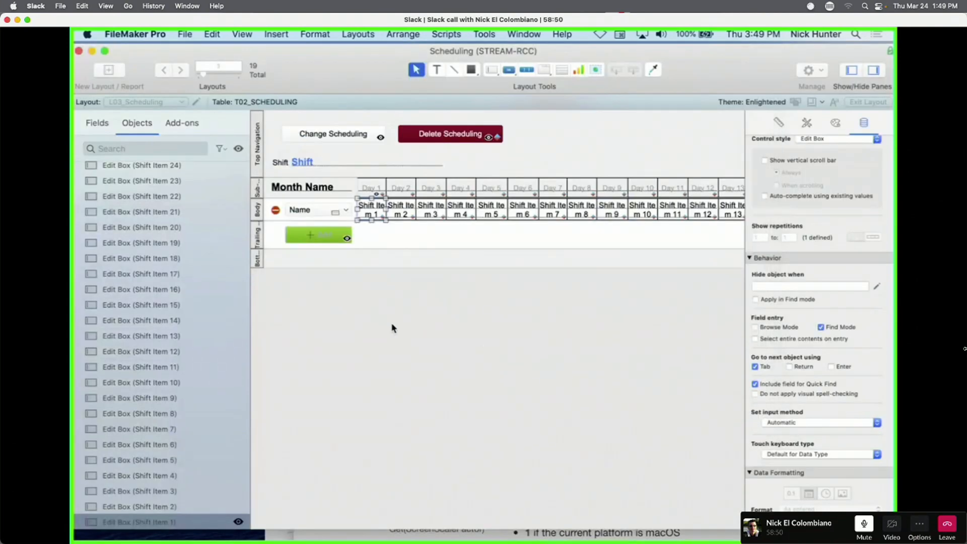
{"action": "key", "text": "super+b"}
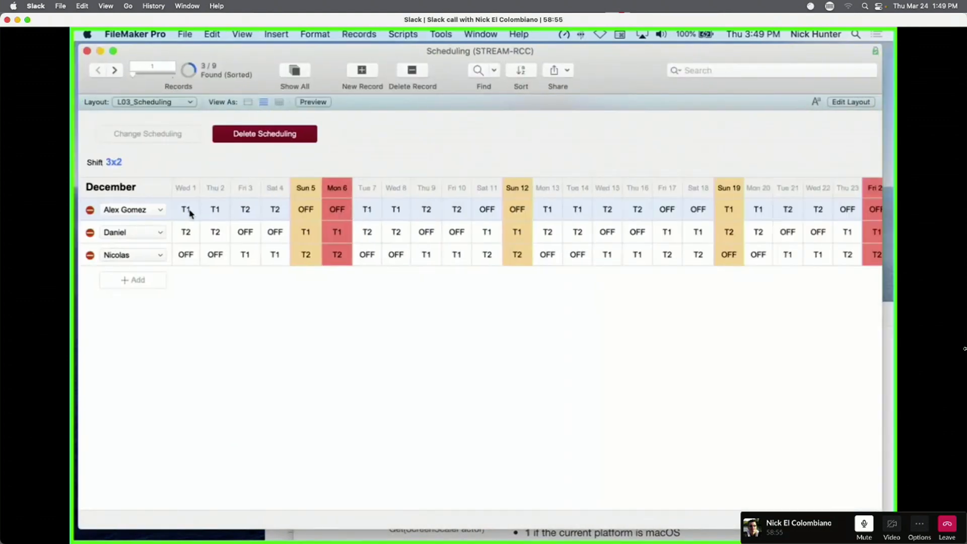
Confirm $$list_test_1 holds OFF, move the Data Viewer aside, and return to Layout mode.
{"action": "left_click", "coordinate": [451, 34]}
{"action": "left_click", "coordinate": [441, 75]}
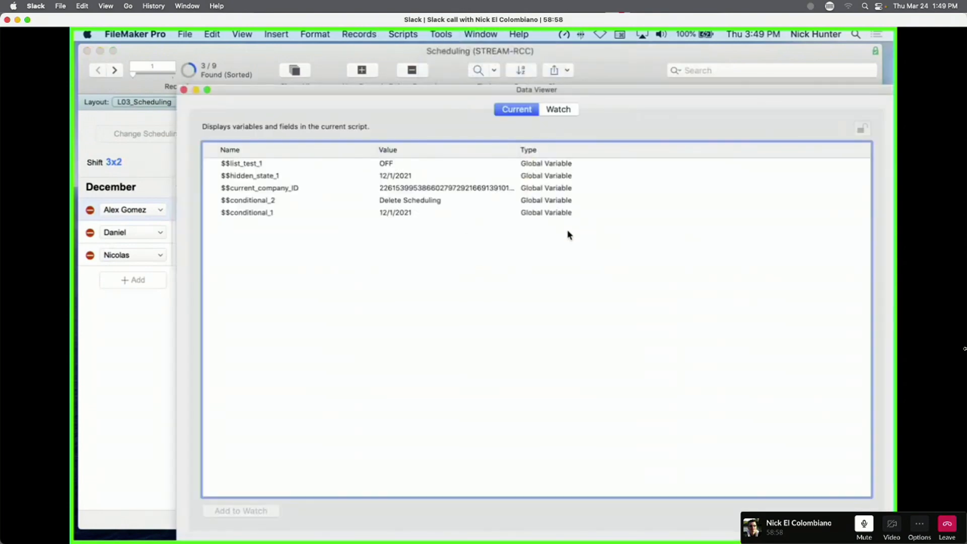
{"action": "double_click", "coordinate": [269, 167]}
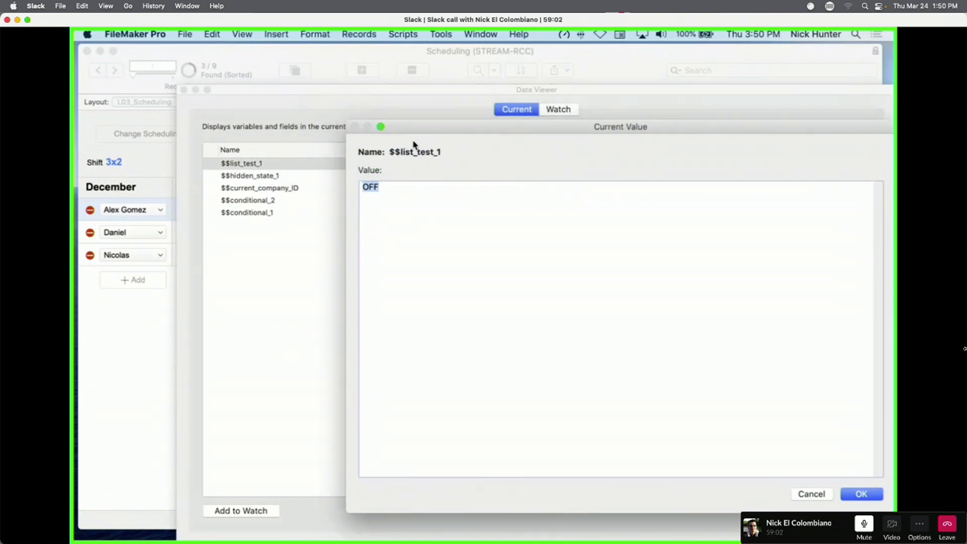
{"action": "key", "text": "Escape"}
{"action": "left_click_drag", "start_coordinate": [294, 98], "coordinate": [582, 129]}
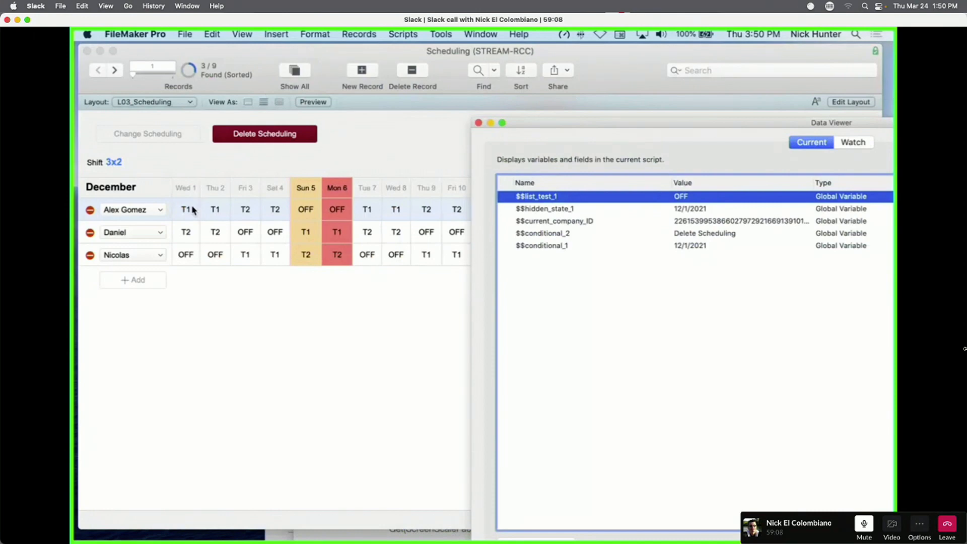
{"action": "left_click", "coordinate": [188, 232]}
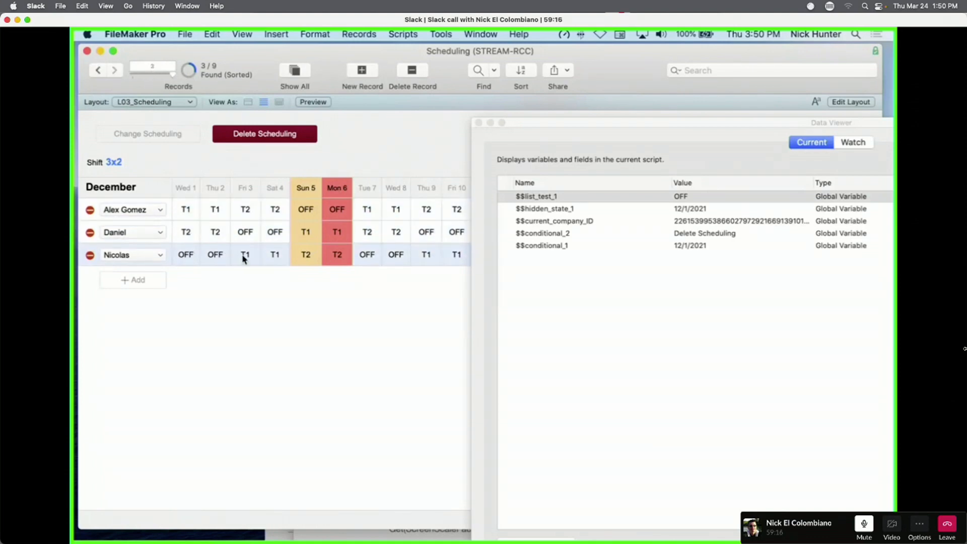
{"action": "key", "text": "super+l"}
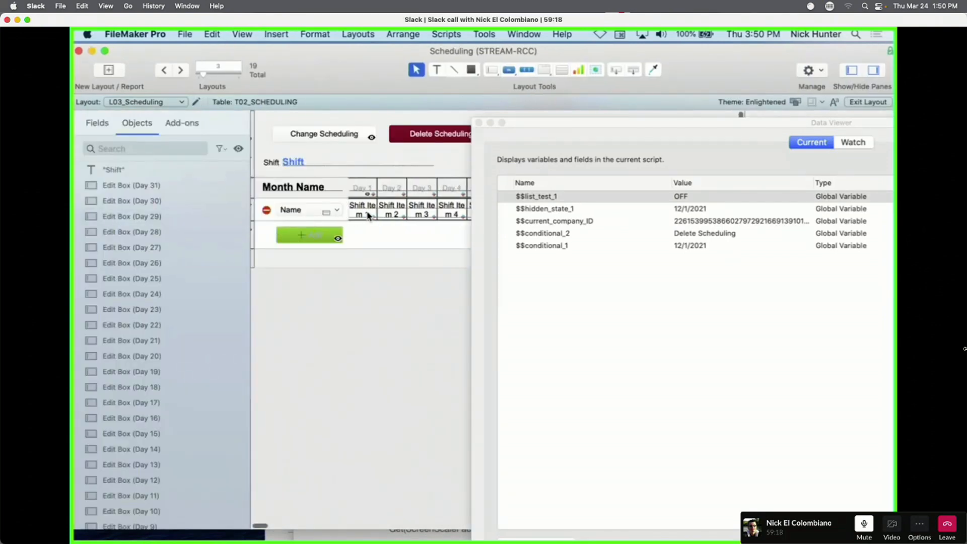
Copy the '$$list_test_1 = Self ;' line from Shift Item 1's conditional formula.
{"action": "right_click", "coordinate": [366, 217]}
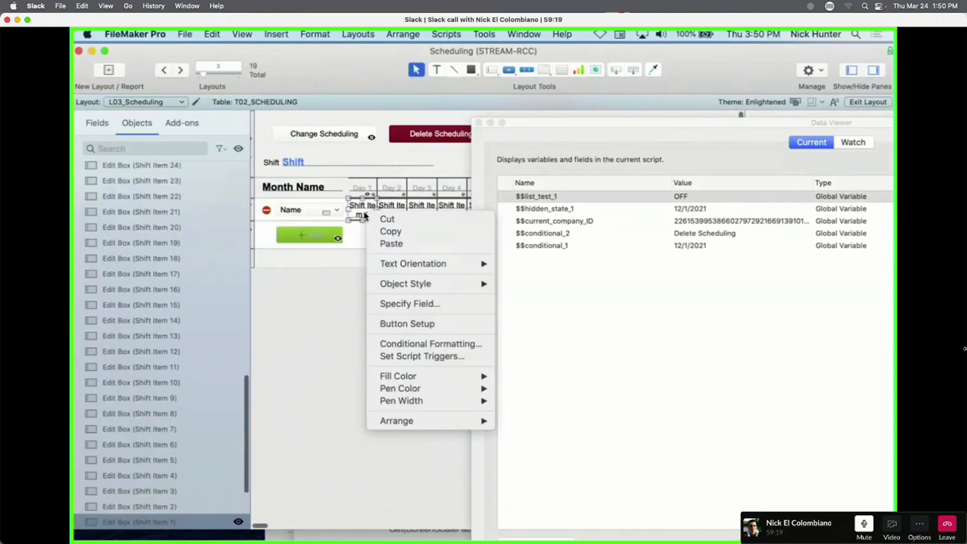
{"action": "left_click", "coordinate": [418, 344]}
{"action": "left_click", "coordinate": [708, 304]}
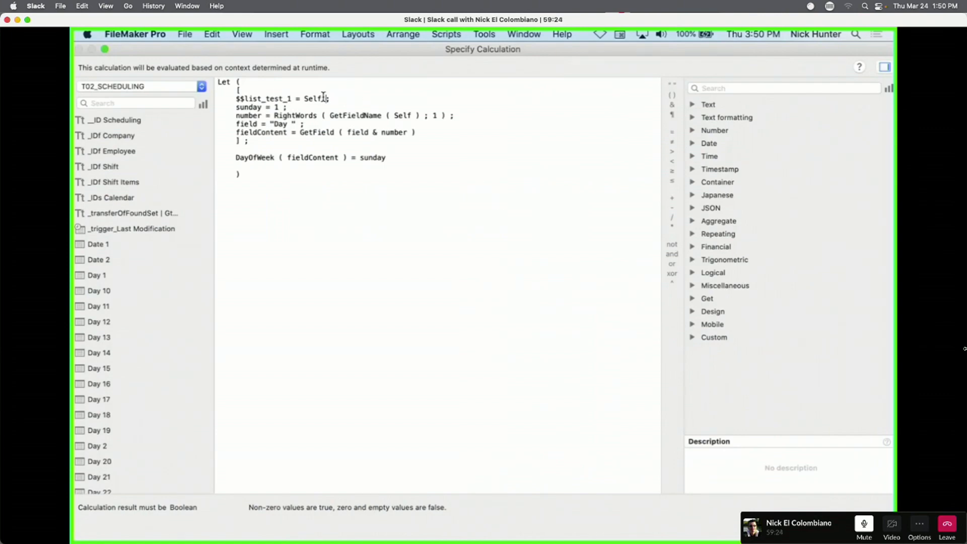
{"action": "left_click_drag", "start_coordinate": [321, 97], "coordinate": [235, 97]}
{"action": "key", "text": "super+c"}
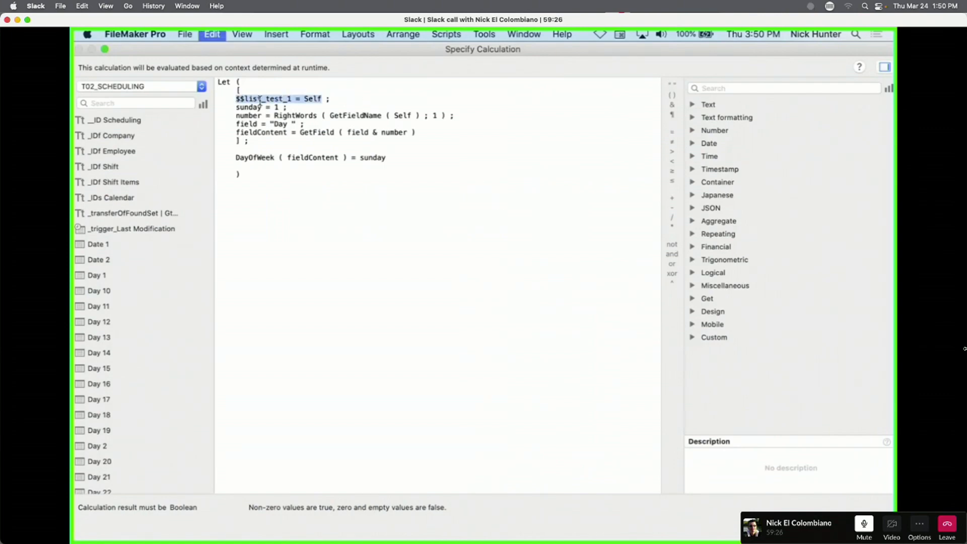
{"action": "key", "text": "Escape"}
{"action": "key", "text": "Escape"}
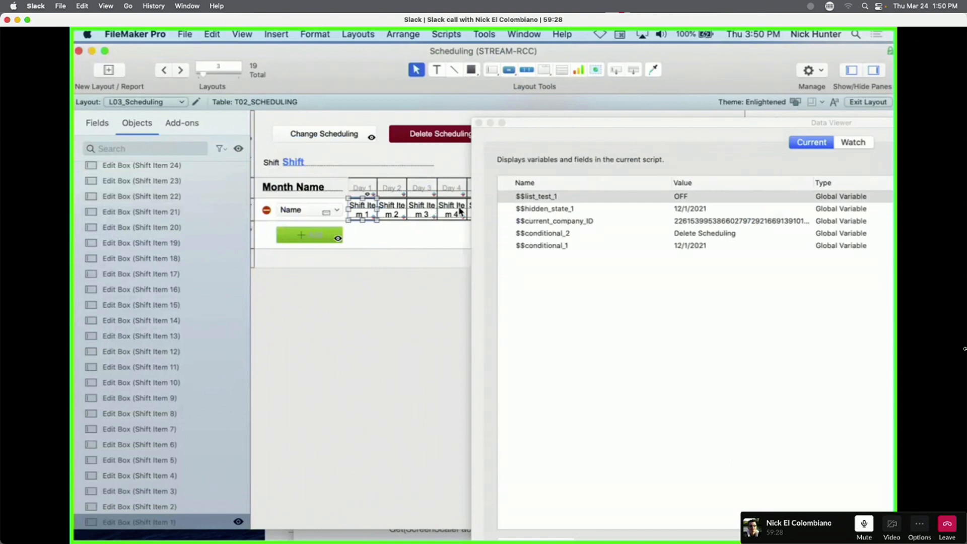
Paste it into Shift Item 4's formula as $$list_test_2, fix the table-not-found error, and save.
{"action": "right_click", "coordinate": [455, 211]}
{"action": "left_click", "coordinate": [514, 340]}
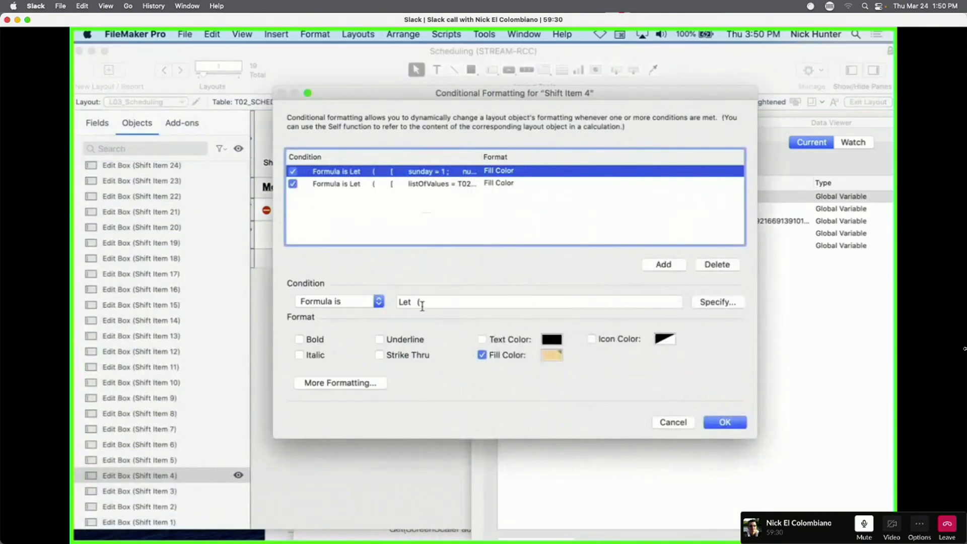
{"action": "left_click", "coordinate": [717, 302]}
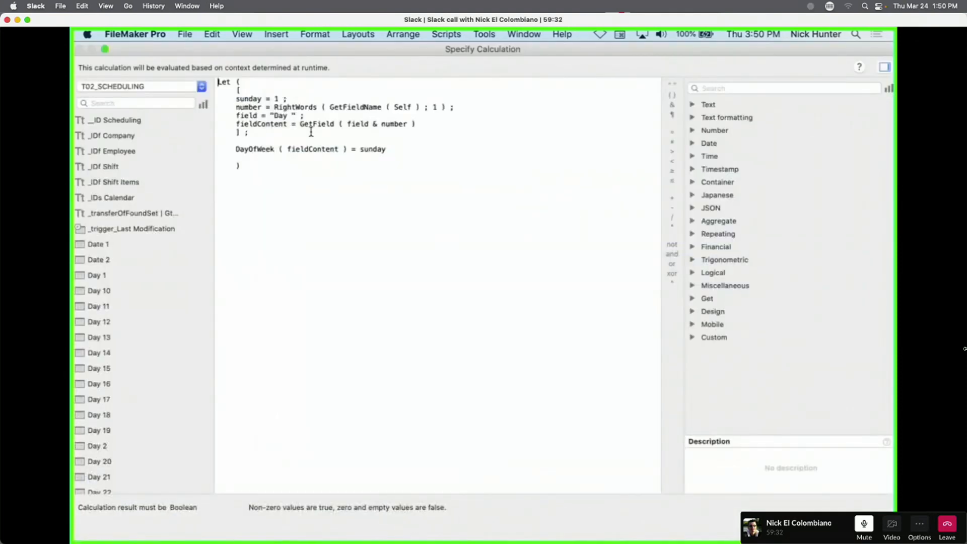
{"action": "key", "text": "super+v"}
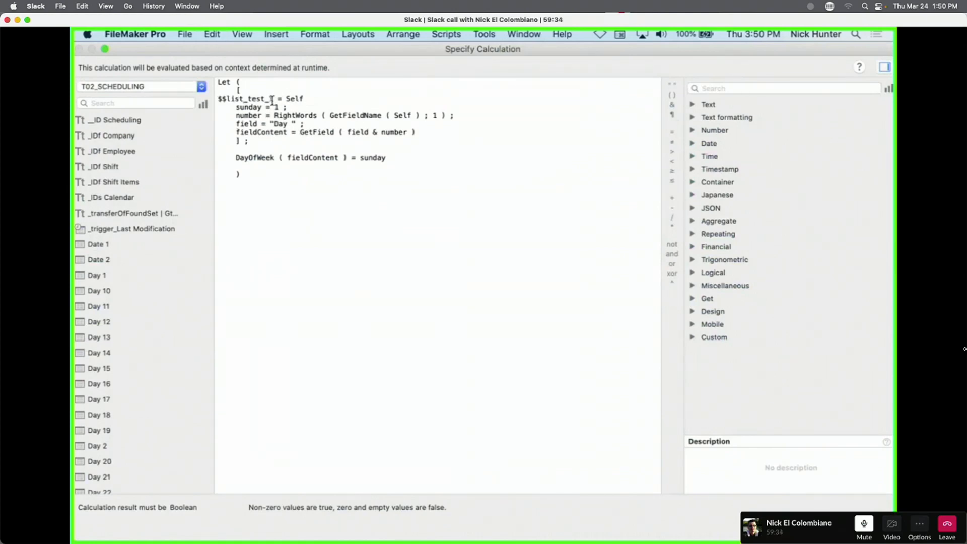
{"action": "type", "text": "2"}
{"action": "left_click", "coordinate": [857, 526]}
{"action": "left_click", "coordinate": [345, 164]}
{"action": "key", "text": "KP_Enter"}
{"action": "key", "text": "Return"}
{"action": "key", "text": "Right"}
{"action": "key", "text": "KP_Enter"}
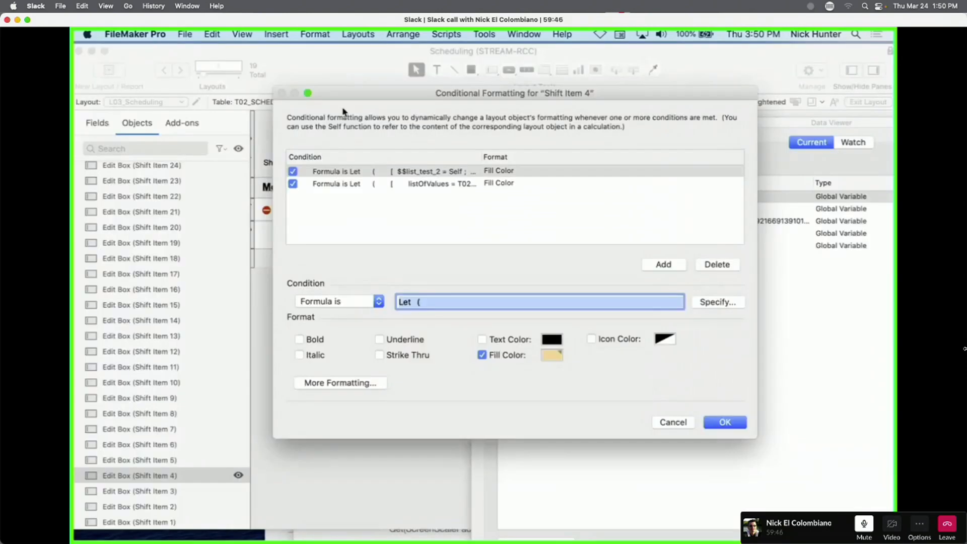
{"action": "left_click", "coordinate": [728, 421]}
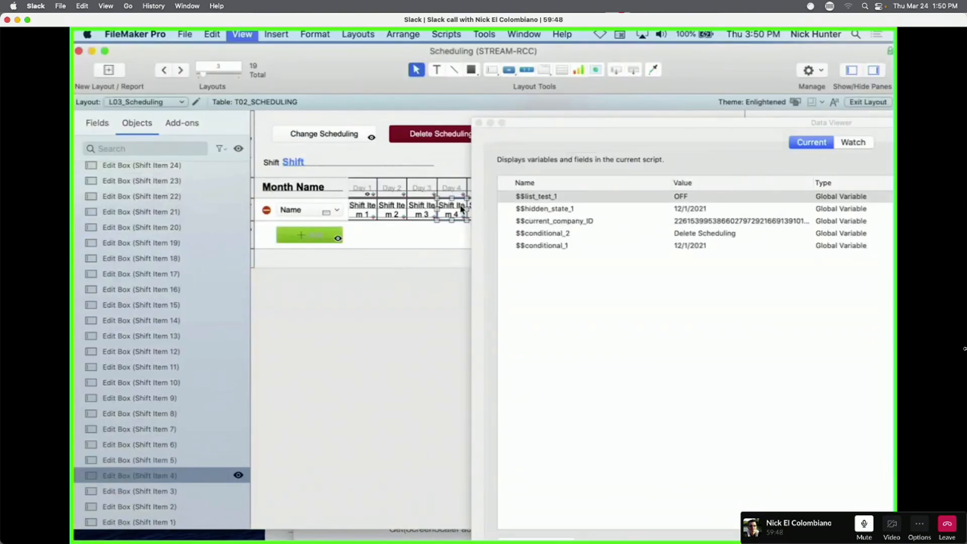
Reopen Shift Item 4's conditional formula and indent the $$list_test_2 line to match.
{"action": "key", "text": "super+b"}
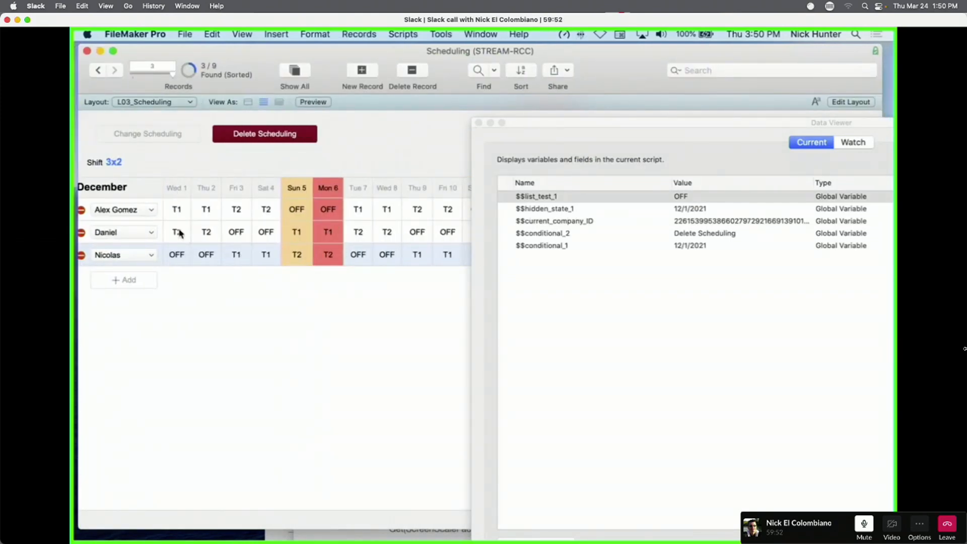
{"action": "key", "text": "super+l"}
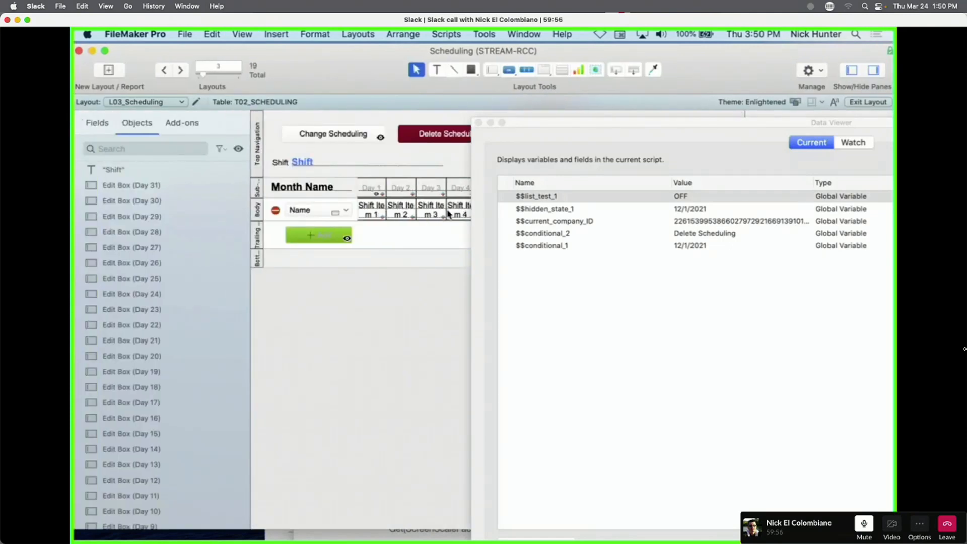
{"action": "left_click", "coordinate": [455, 214]}
{"action": "scroll", "coordinate": [443, 214], "scroll_direction": "right", "scroll_amount": 5}
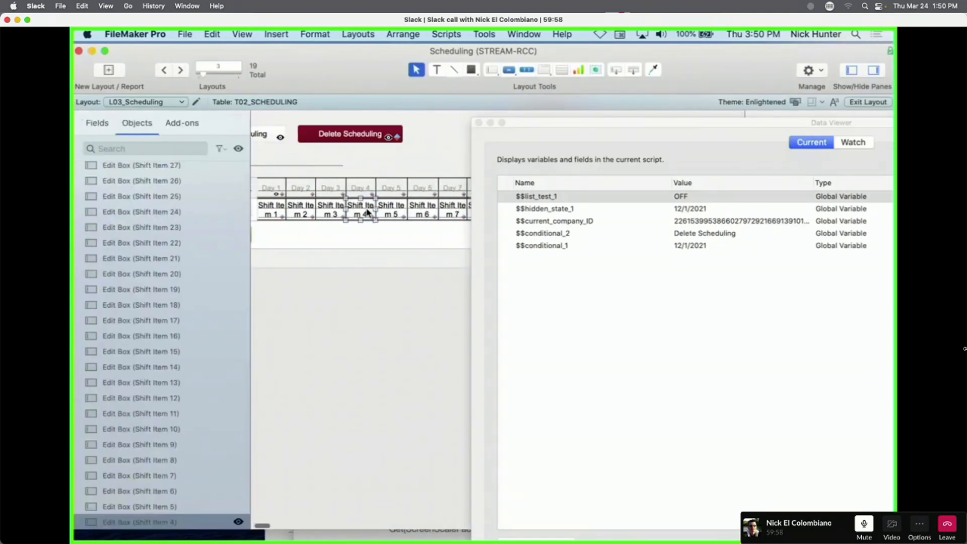
{"action": "right_click", "coordinate": [371, 211]}
{"action": "left_click", "coordinate": [418, 343]}
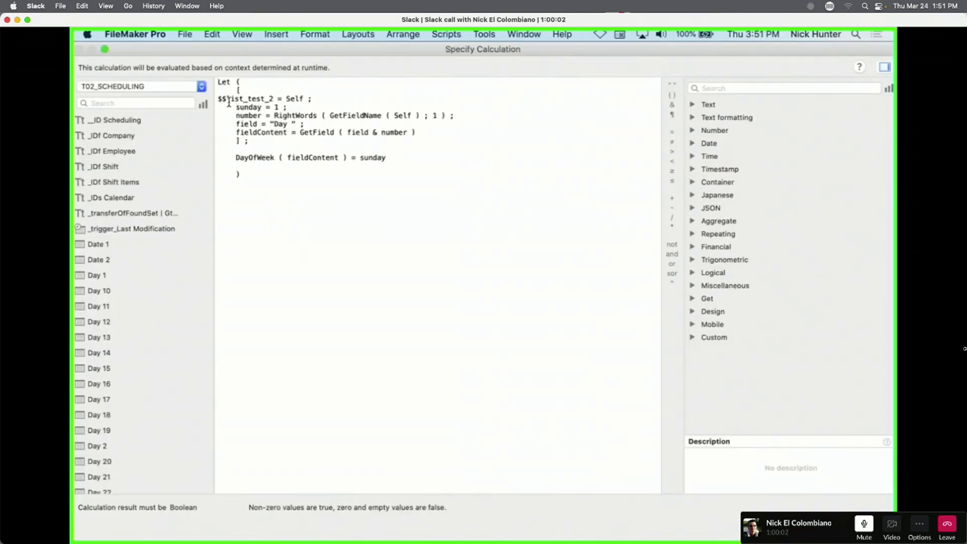
{"action": "key", "text": "Tab"}
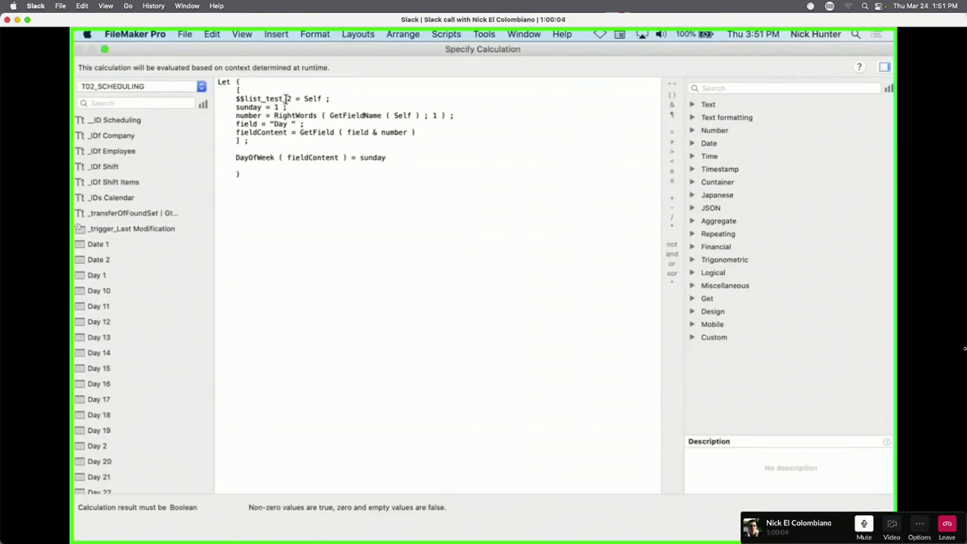
{"action": "left_click", "coordinate": [856, 524]}
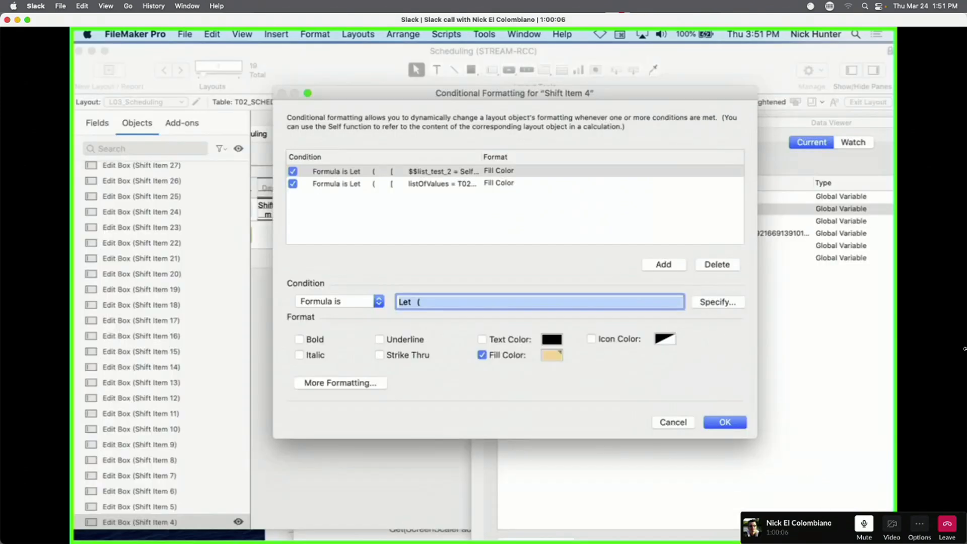
{"action": "left_click", "coordinate": [726, 422]}
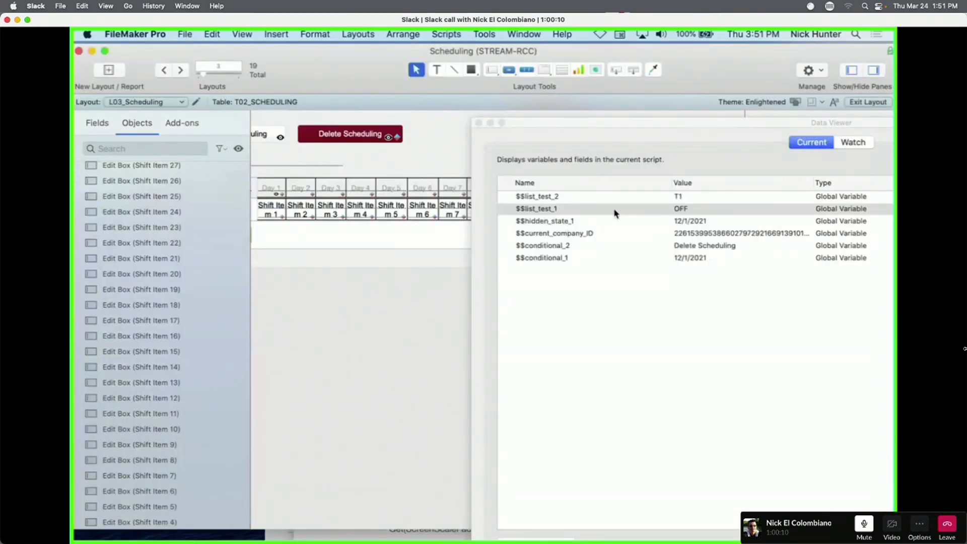
In Browse mode, switch between employee records and add $$list_test_1 to the watched expressions.
{"action": "key", "text": "super+b"}
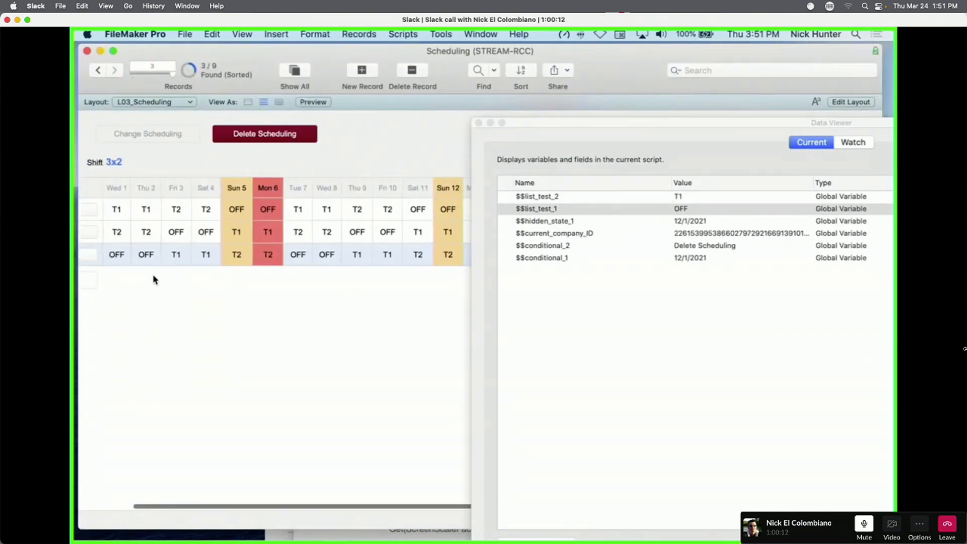
{"action": "scroll", "coordinate": [227, 242], "scroll_direction": "left", "scroll_amount": 5}
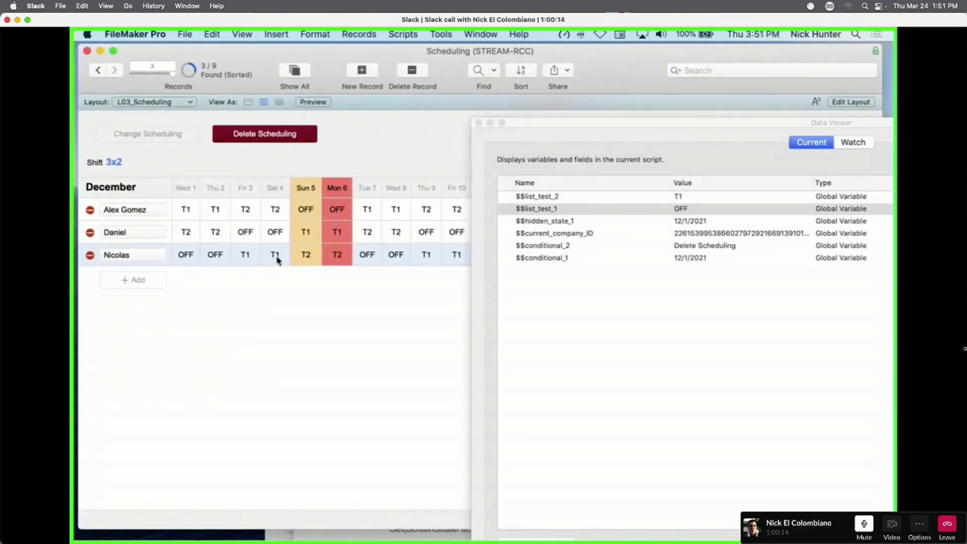
{"action": "left_click", "coordinate": [276, 211]}
{"action": "left_click", "coordinate": [275, 233]}
{"action": "left_click", "coordinate": [274, 252]}
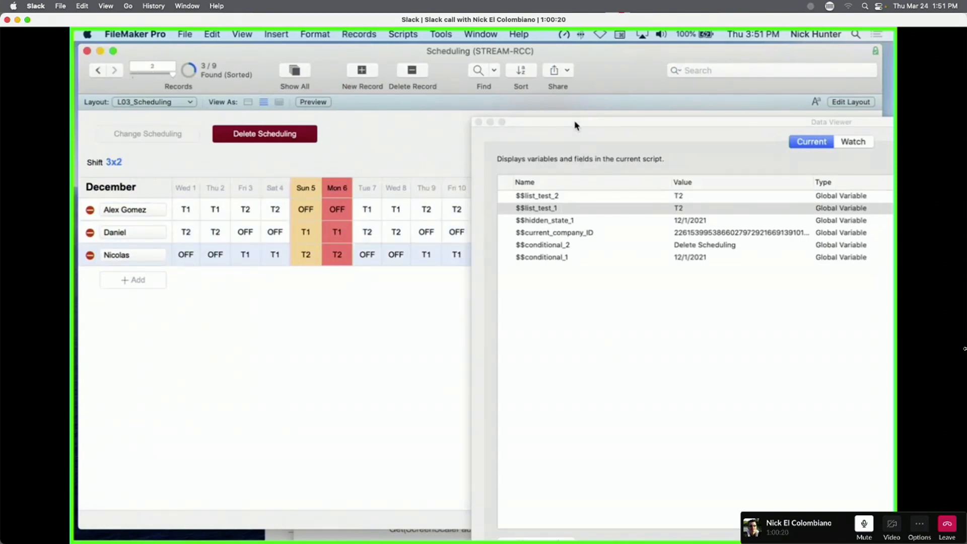
{"action": "left_click_drag", "start_coordinate": [575, 122], "coordinate": [556, 76]}
{"action": "left_click", "coordinate": [532, 498]}
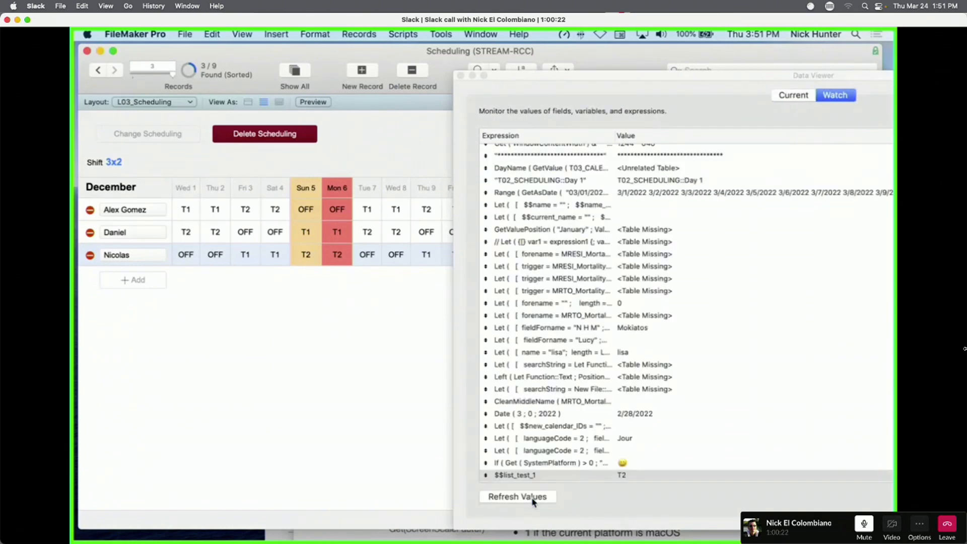
{"action": "left_click", "coordinate": [539, 498]}
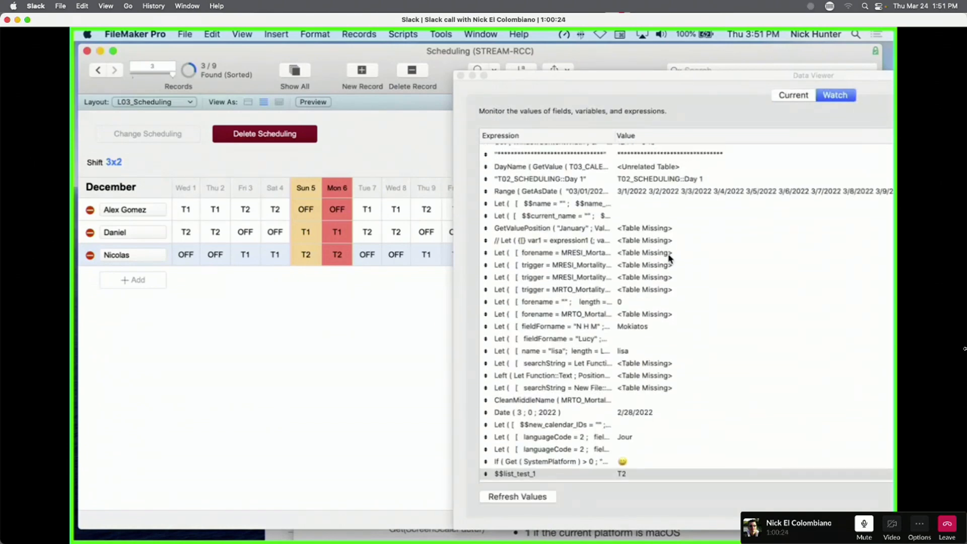
{"action": "left_click", "coordinate": [812, 96]}
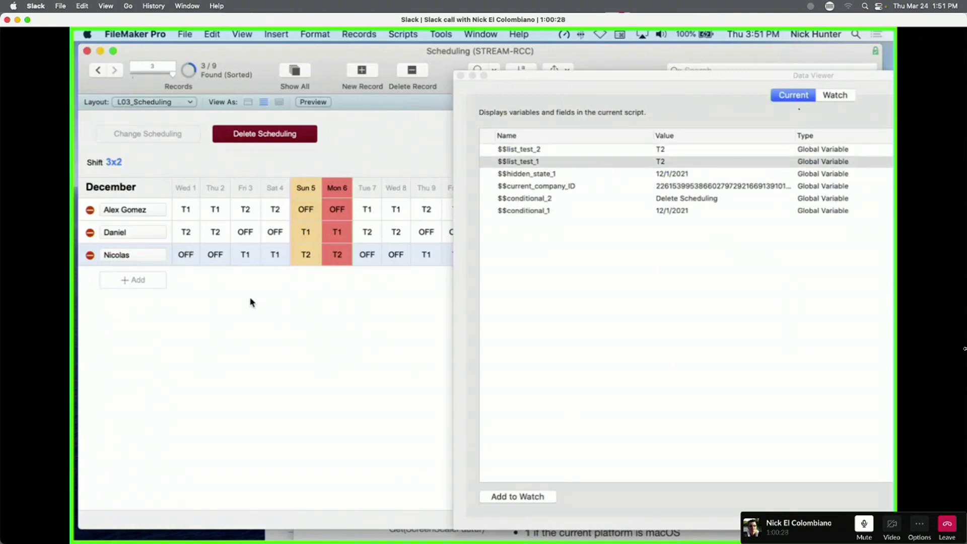
Track $$list_test_2 in the current variables while moving among three employee records.
{"action": "left_click", "coordinate": [195, 206]}
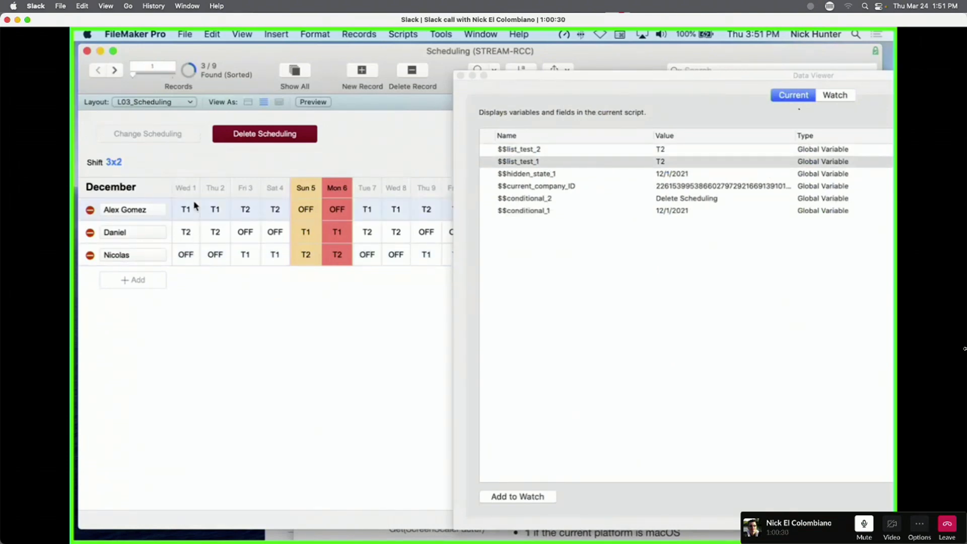
{"action": "left_click", "coordinate": [531, 497]}
{"action": "left_click", "coordinate": [794, 95]}
{"action": "left_click", "coordinate": [554, 151]}
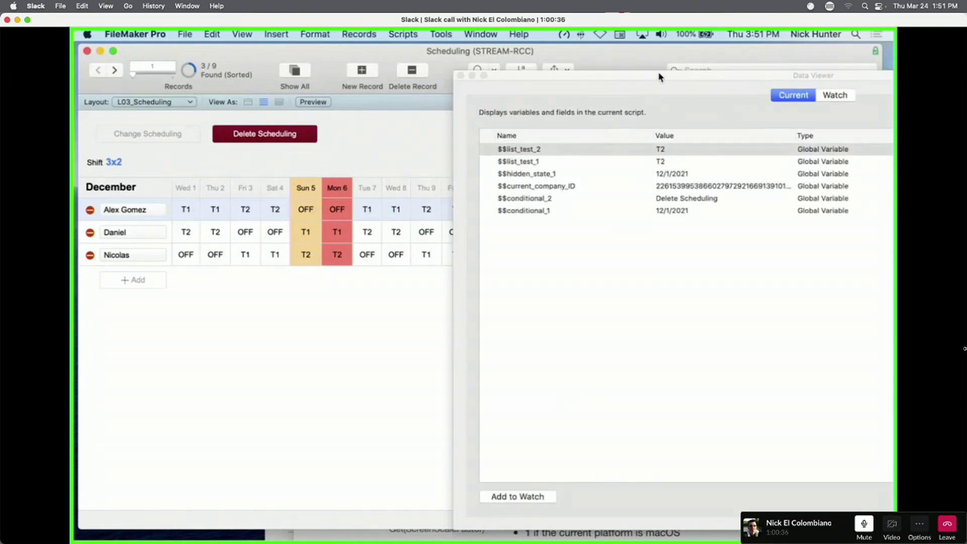
{"action": "left_click_drag", "start_coordinate": [660, 77], "coordinate": [585, 91]}
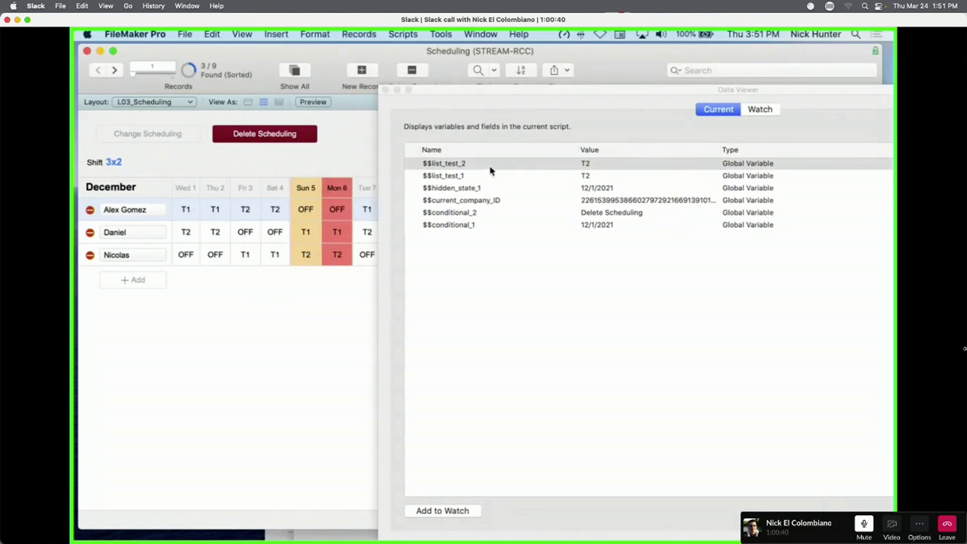
{"action": "left_click", "coordinate": [194, 257]}
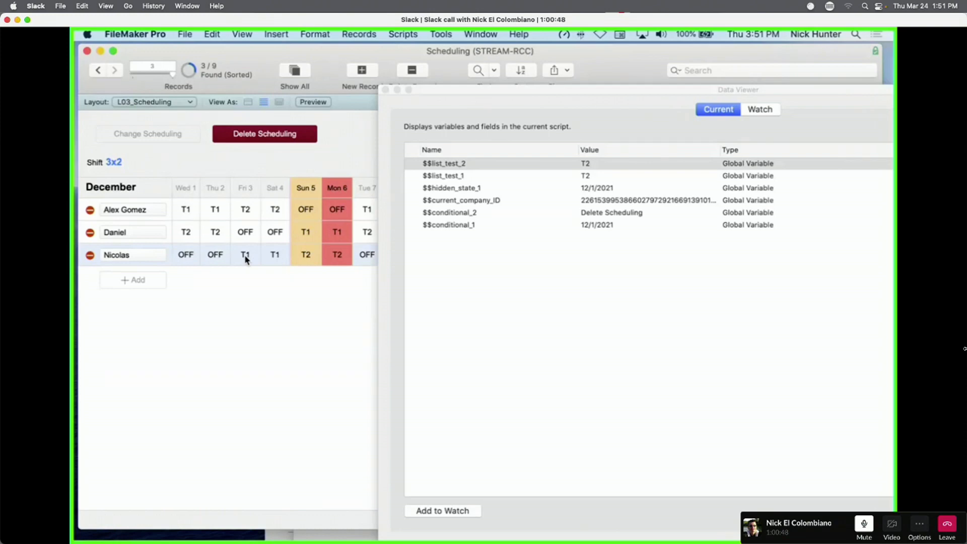
{"action": "left_click", "coordinate": [183, 236]}
{"action": "left_click", "coordinate": [186, 214]}
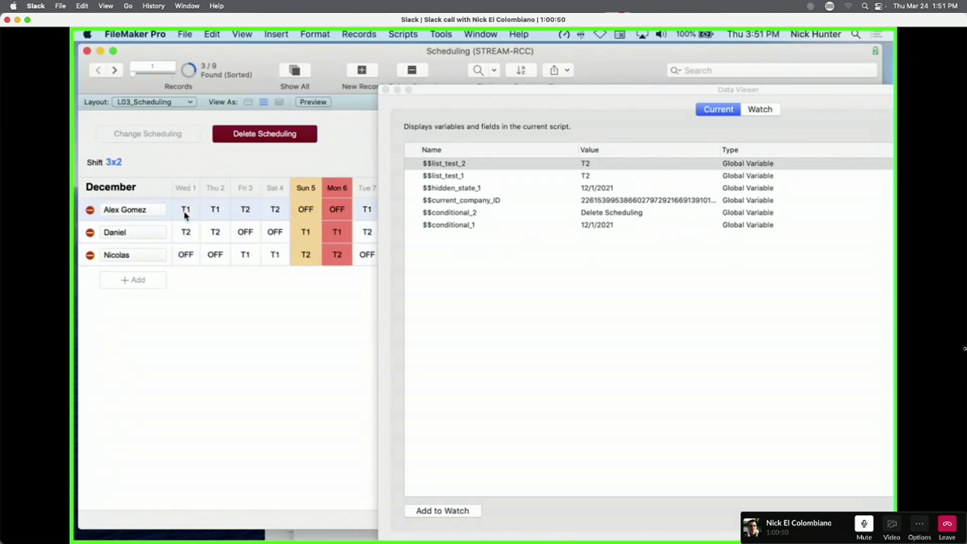
Compare $$list_test_1 and $$list_test_2, finishing on the third employee's scheduling record.
{"action": "left_click", "coordinate": [486, 176]}
{"action": "left_click", "coordinate": [473, 166]}
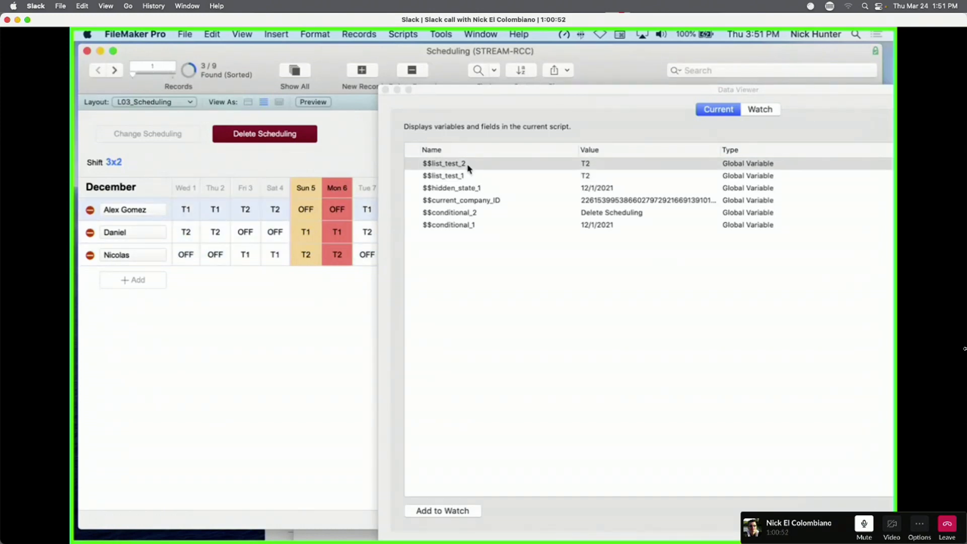
{"action": "left_click", "coordinate": [471, 176]}
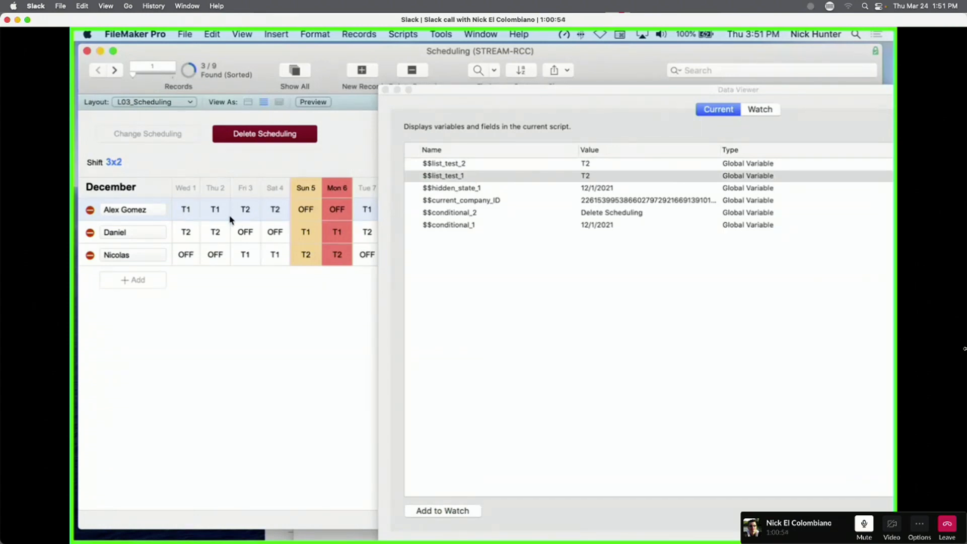
{"action": "left_click", "coordinate": [197, 256]}
{"action": "left_click", "coordinate": [199, 214]}
{"action": "left_click", "coordinate": [206, 256]}
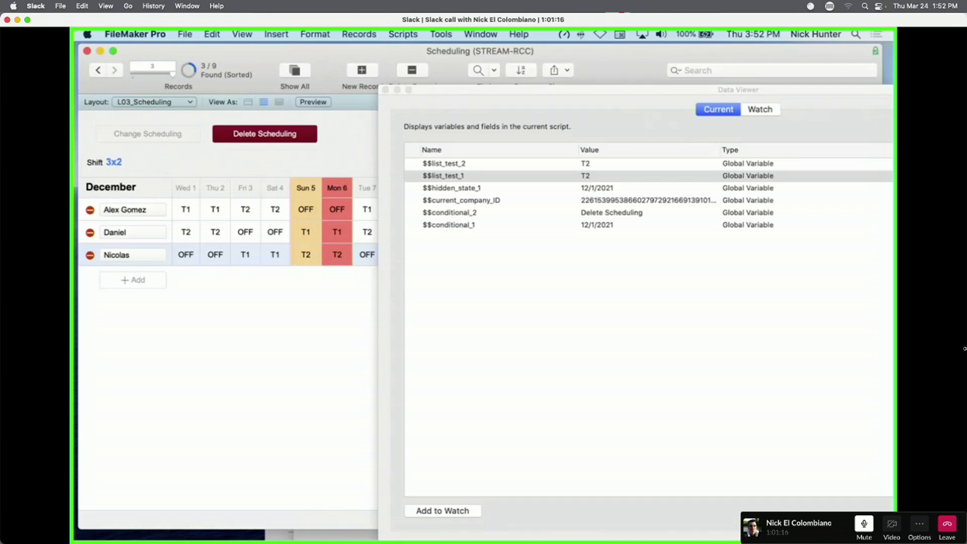
Close the Data Viewer and select the Delete Scheduling button in Layout mode.
{"action": "left_click", "coordinate": [386, 90]}
{"action": "key", "text": "super+l"}
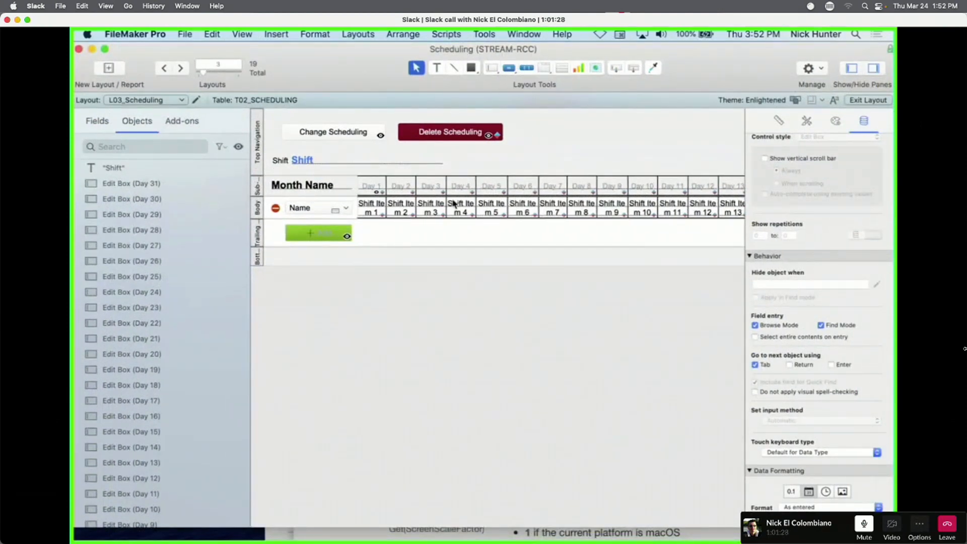
{"action": "left_click", "coordinate": [373, 189]}
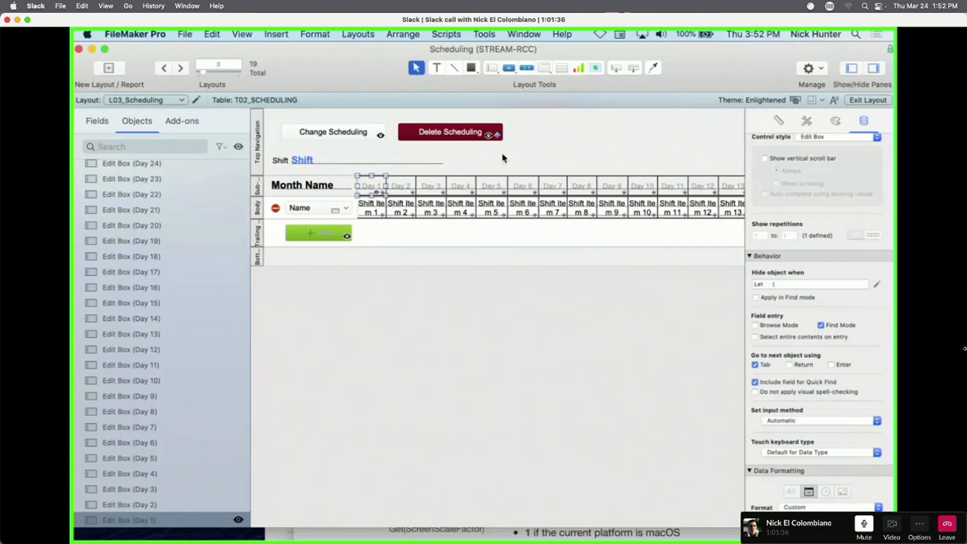
{"action": "left_click", "coordinate": [469, 137]}
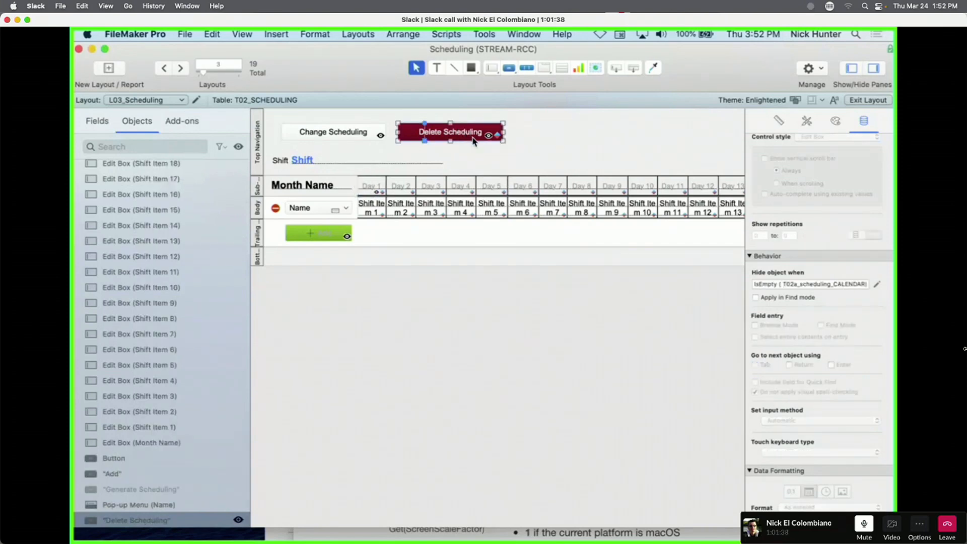
Enter Self as the Delete Scheduling button's tooltip in the Inspector.
{"action": "left_click", "coordinate": [779, 121]}
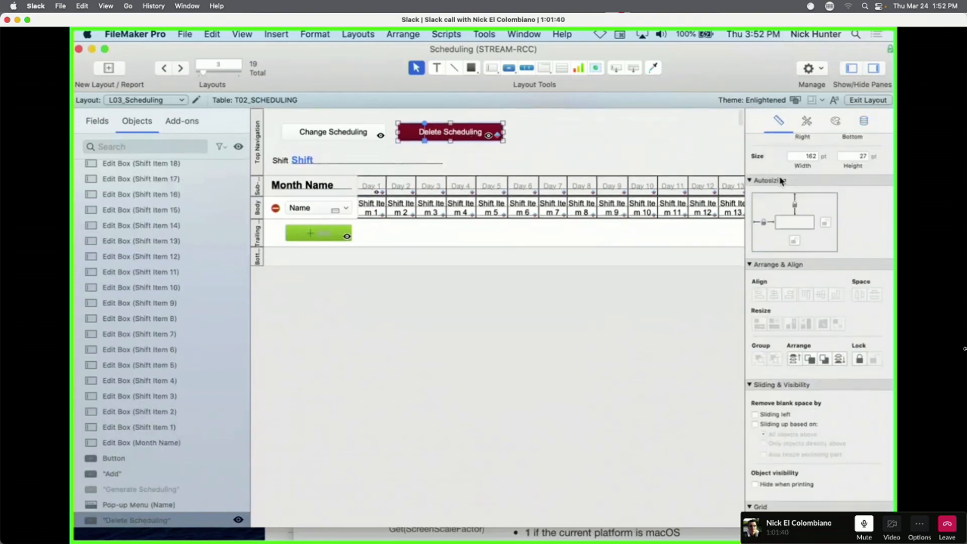
{"action": "scroll", "coordinate": [782, 182], "scroll_direction": "up", "scroll_amount": 3}
{"action": "left_click", "coordinate": [808, 176]}
{"action": "type", "text": "e"}
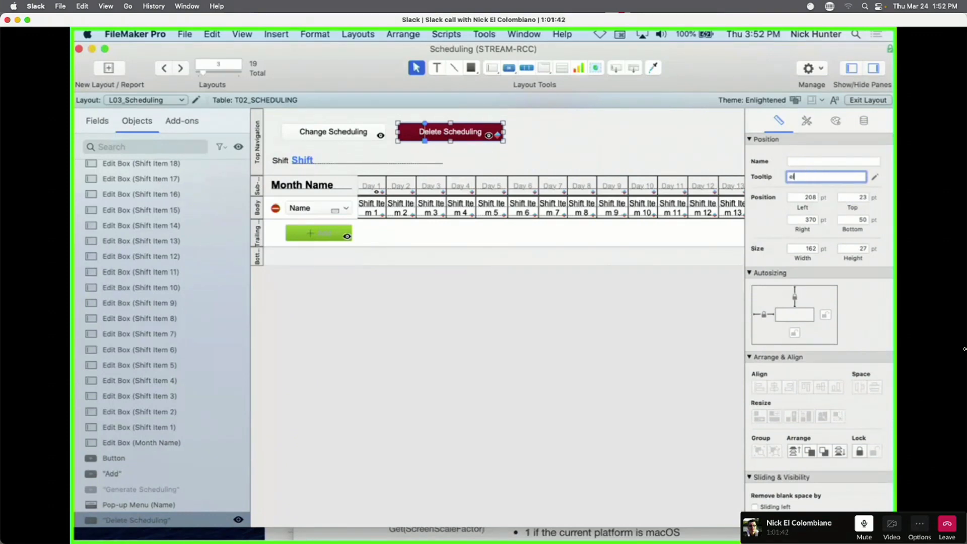
{"action": "key", "text": "BackSpace"}
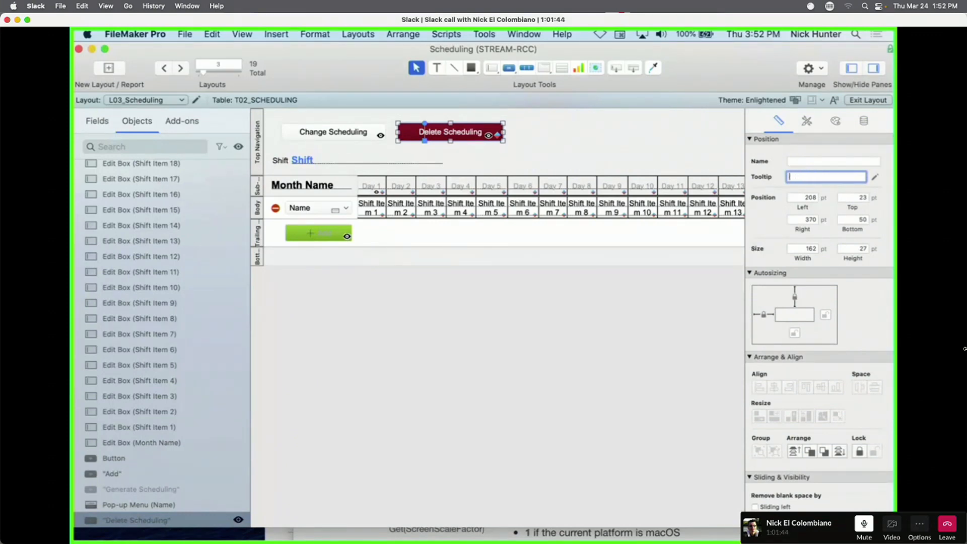
{"action": "type", "text": "self"}
{"action": "key", "text": "Return"}
Test the tooltip in Browse mode, then reselect the button in Layout mode.
{"action": "key", "text": "super+b"}
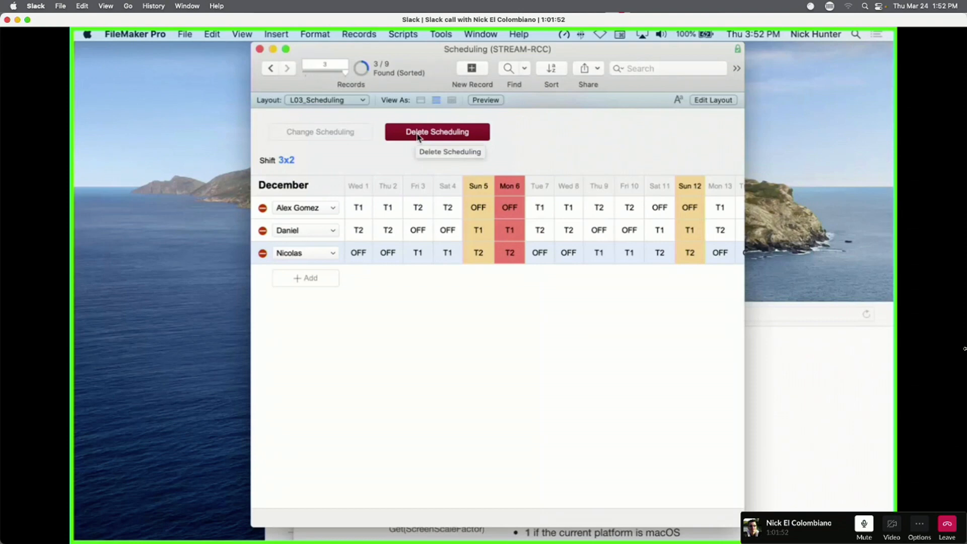
{"action": "key", "text": "super+l"}
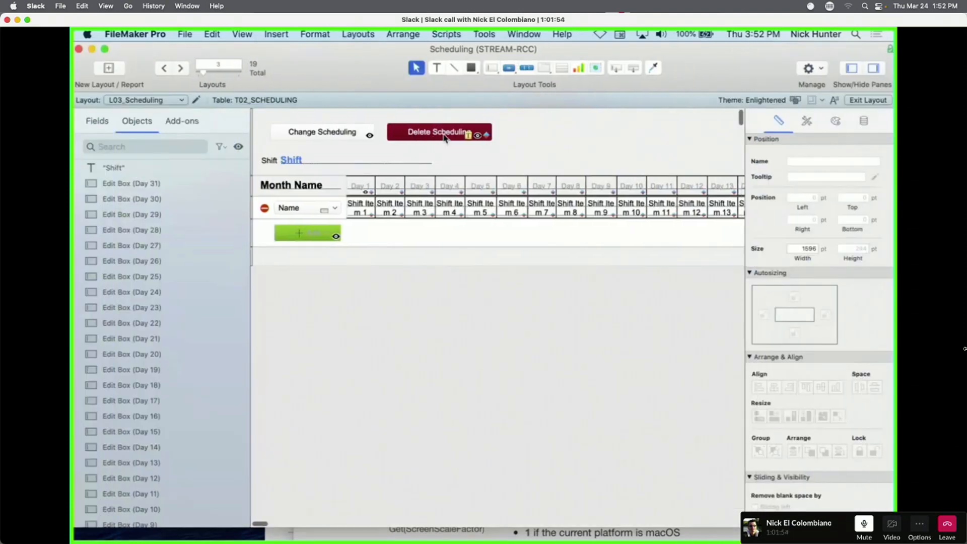
{"action": "left_click", "coordinate": [446, 136]}
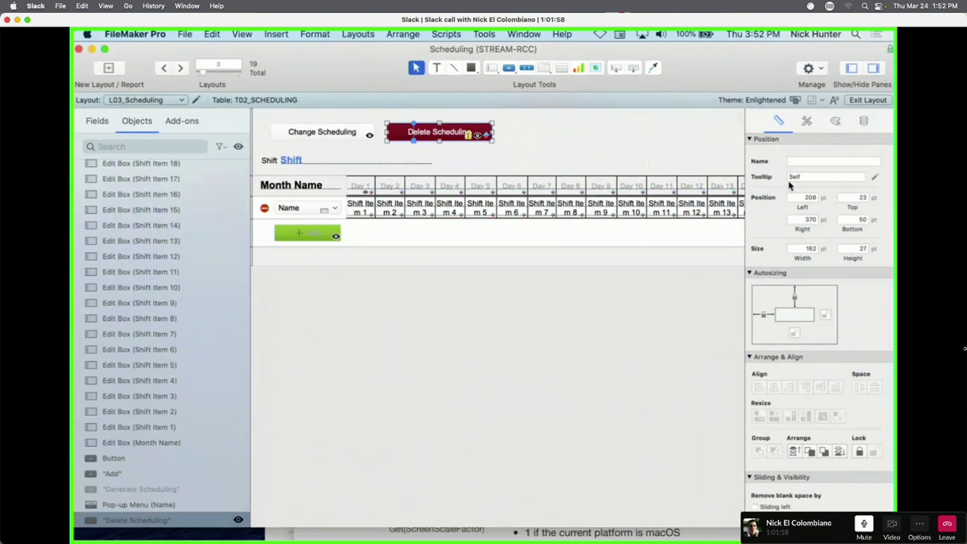
{"action": "left_click", "coordinate": [864, 121]}
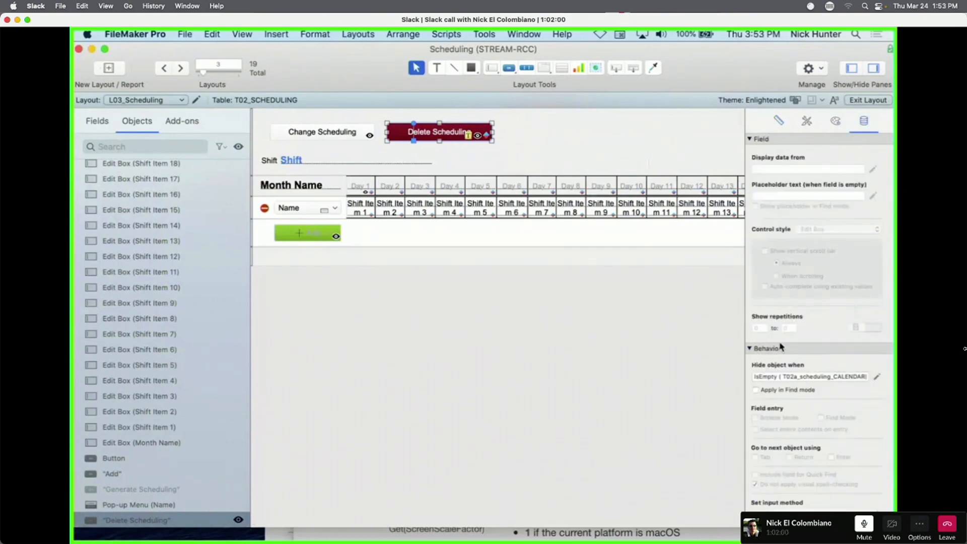
In Manage Database, open Day 1's validation calculation, which turns out empty.
{"action": "right_click", "coordinate": [443, 135]}
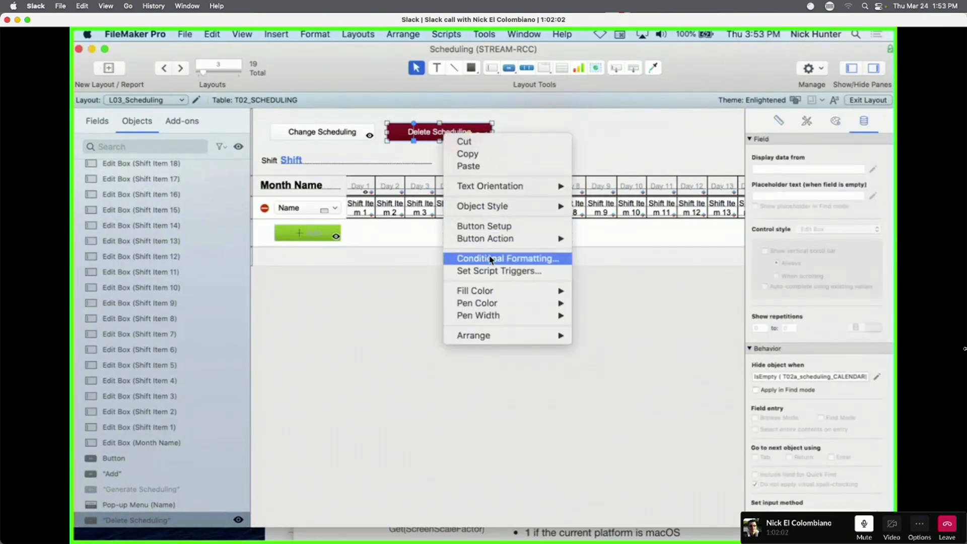
{"action": "left_click", "coordinate": [368, 266]}
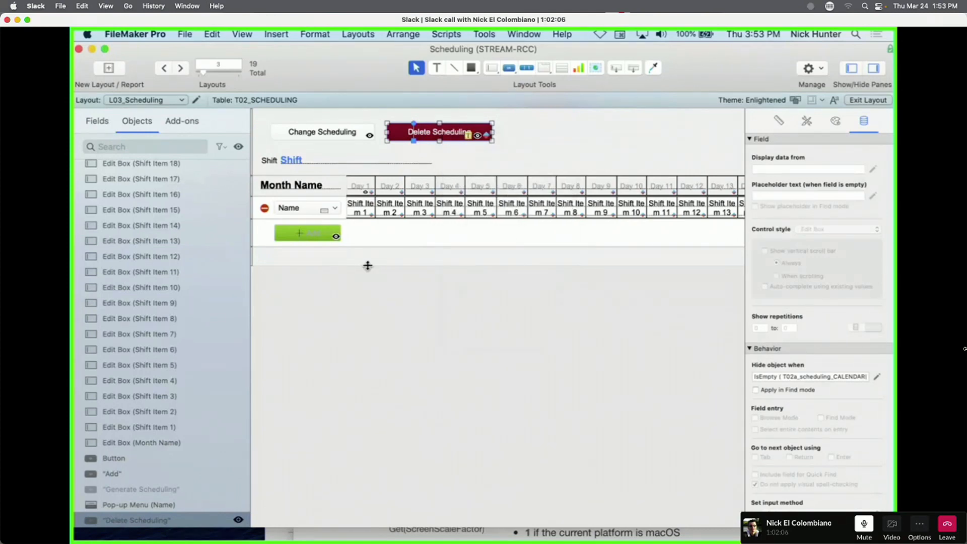
{"action": "key", "text": "super+shift+d"}
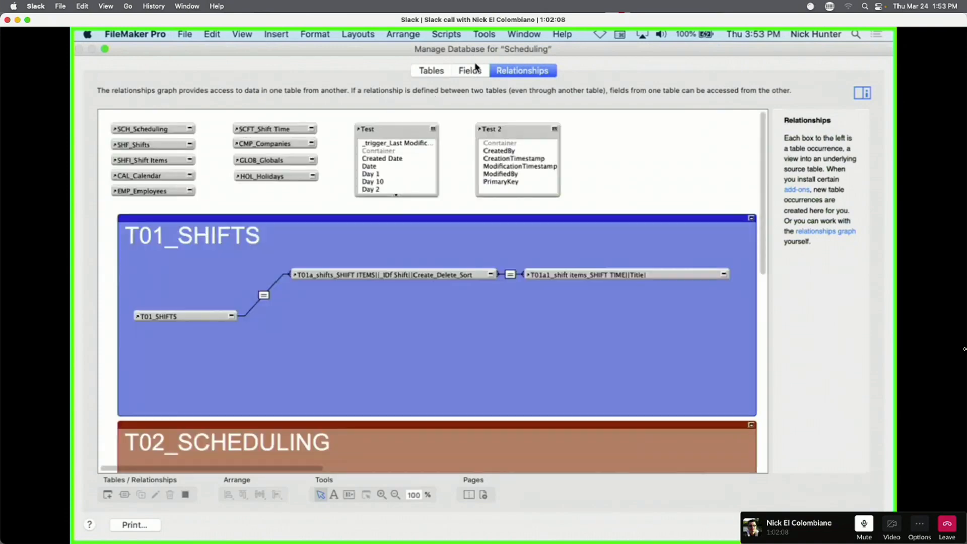
{"action": "left_click", "coordinate": [471, 71]}
{"action": "double_click", "coordinate": [401, 247]}
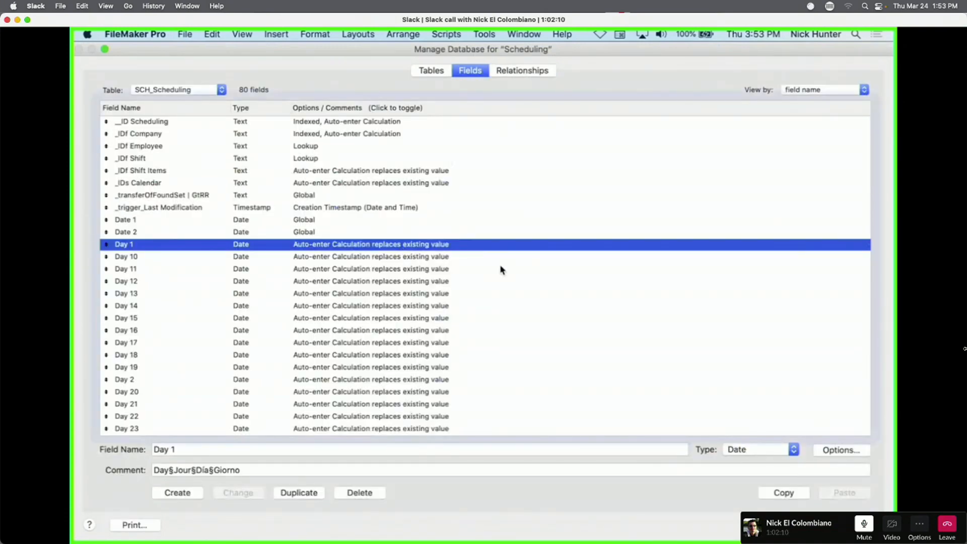
{"action": "left_click", "coordinate": [514, 113]}
{"action": "left_click", "coordinate": [466, 113]}
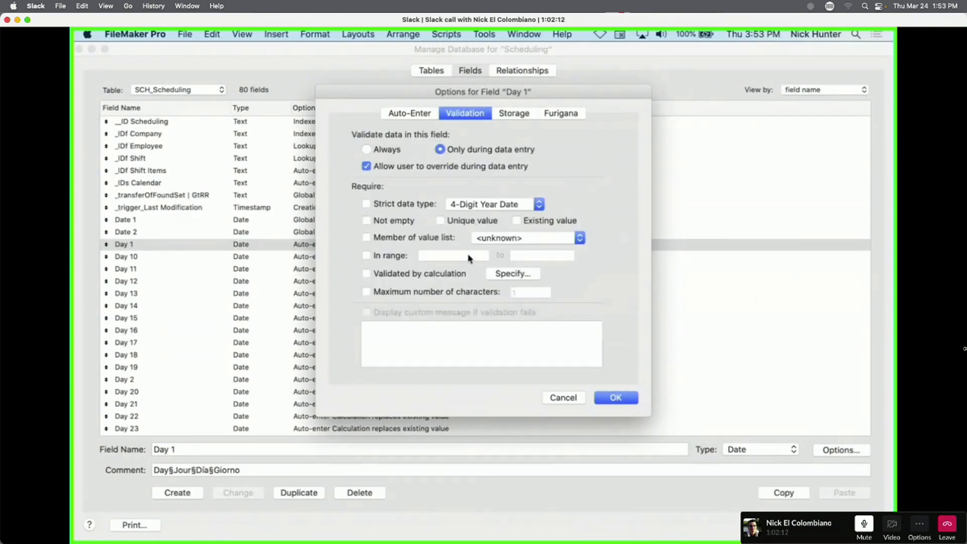
{"action": "left_click", "coordinate": [522, 274]}
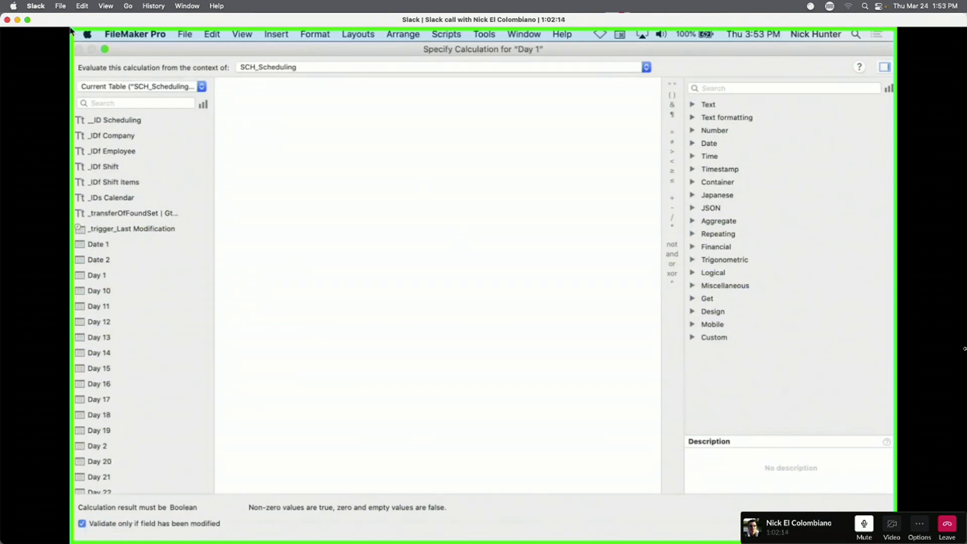
{"action": "key", "text": "Escape"}
Discard the database changes and briefly open the Script Workspace.
{"action": "key", "text": "Escape"}
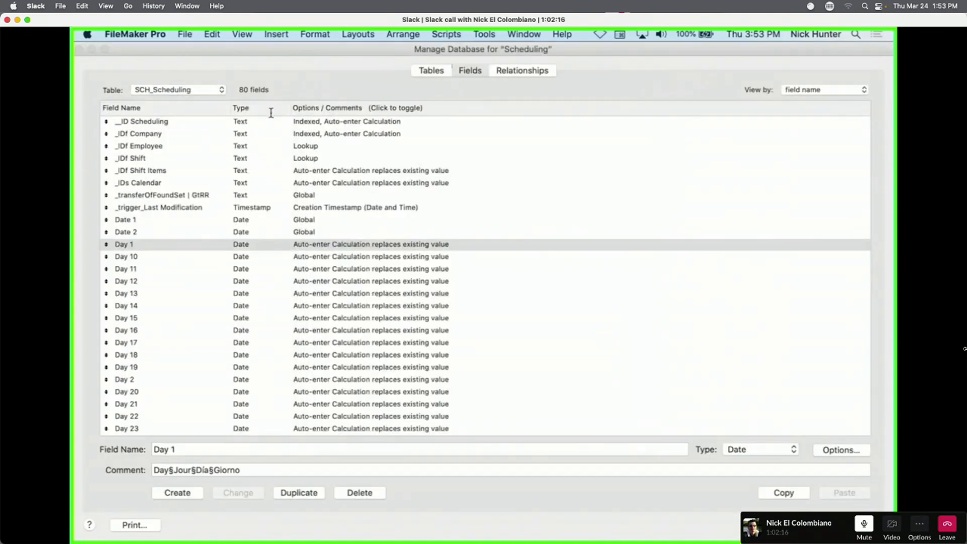
{"action": "key", "text": "Escape"}
{"action": "left_click", "coordinate": [347, 162]}
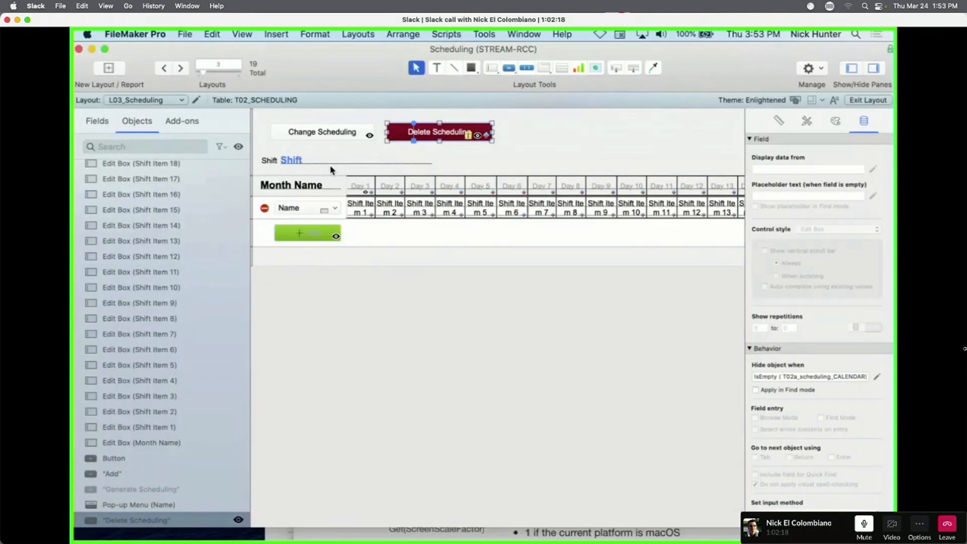
{"action": "left_click", "coordinate": [549, 149]}
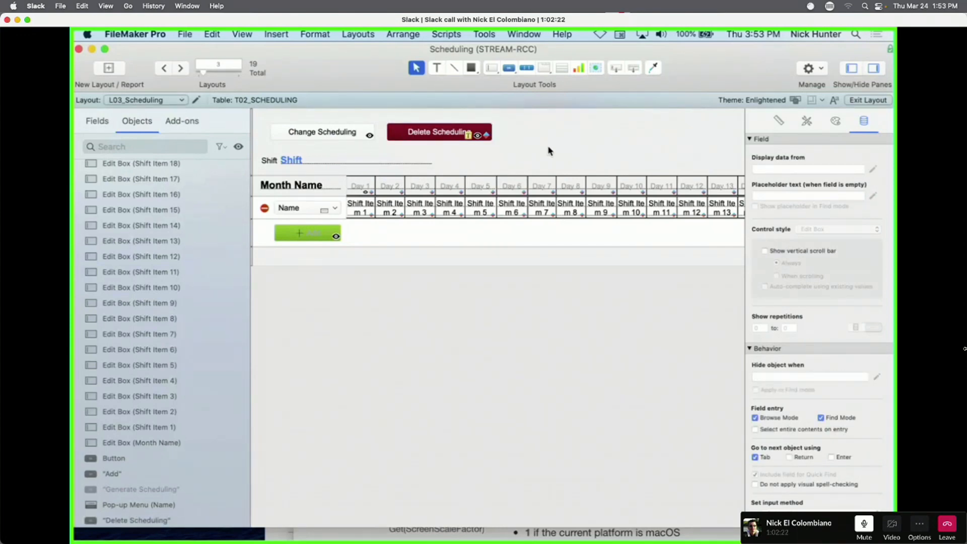
{"action": "left_click", "coordinate": [402, 34]}
{"action": "key", "text": "super+shift+s"}
{"action": "left_click_drag", "start_coordinate": [554, 375], "coordinate": [471, 206]}
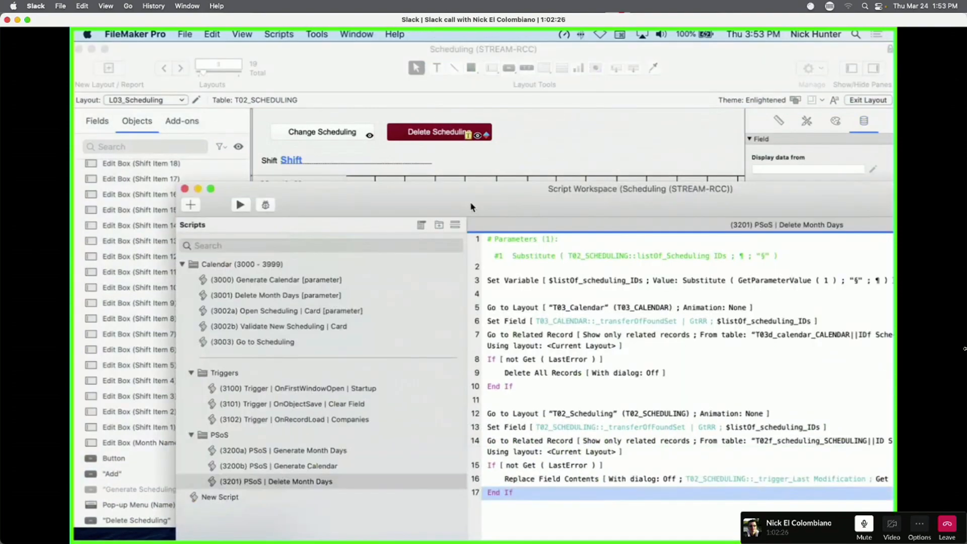
{"action": "left_click", "coordinate": [454, 132]}
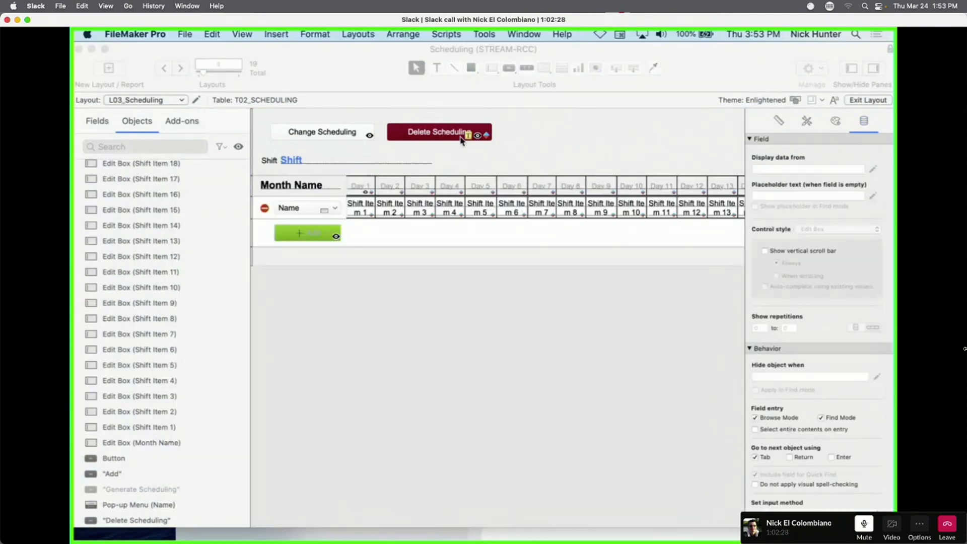
Check Set Script Triggers for the Delete Scheduling button, which has no triggers assigned.
{"action": "right_click", "coordinate": [464, 134]}
{"action": "left_click", "coordinate": [536, 272]}
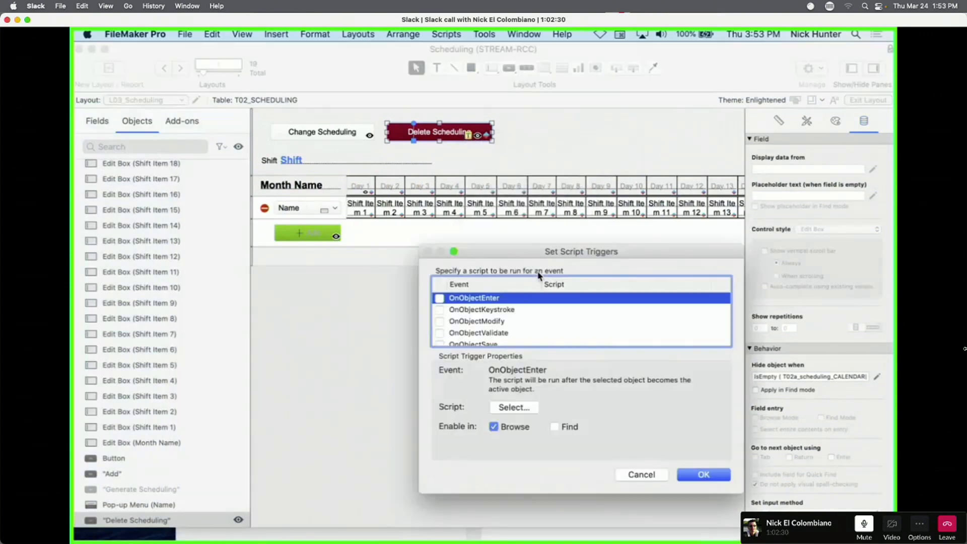
{"action": "key", "text": "Escape"}
{"action": "right_click", "coordinate": [442, 131]}
{"action": "left_click", "coordinate": [440, 135]}
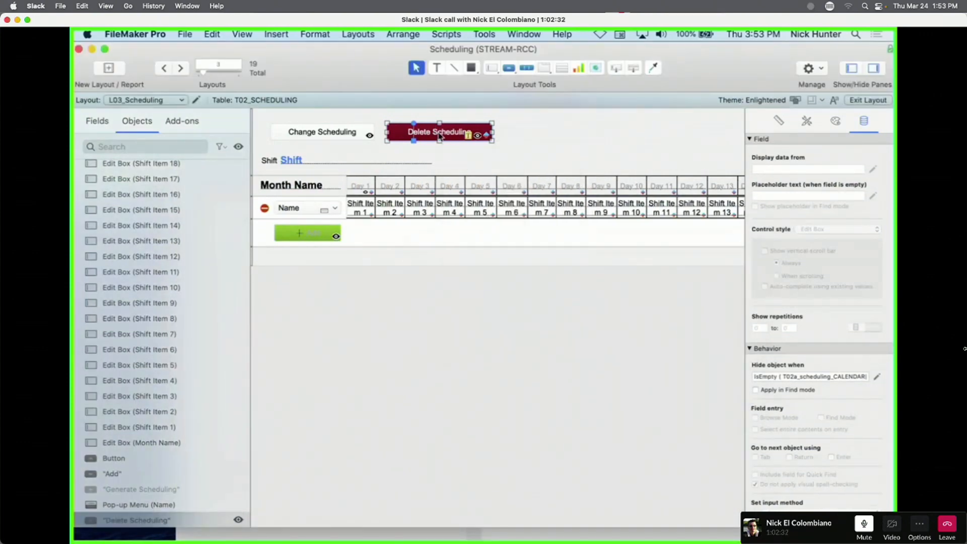
{"action": "right_click", "coordinate": [439, 135]}
{"action": "left_click", "coordinate": [536, 274]}
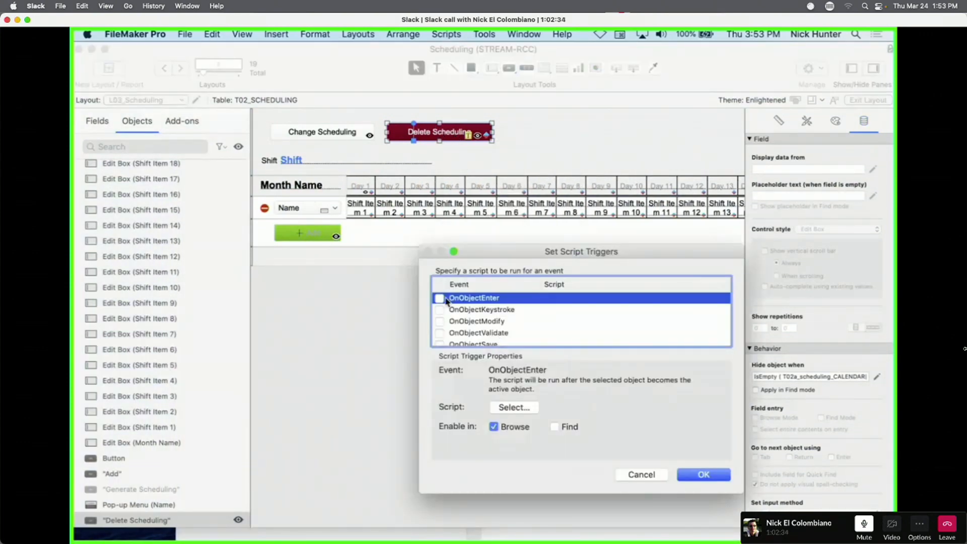
{"action": "key", "text": "Escape"}
Try Self as the button's script parameter, then restore the Substitute formula after the alert.
{"action": "double_click", "coordinate": [446, 135]}
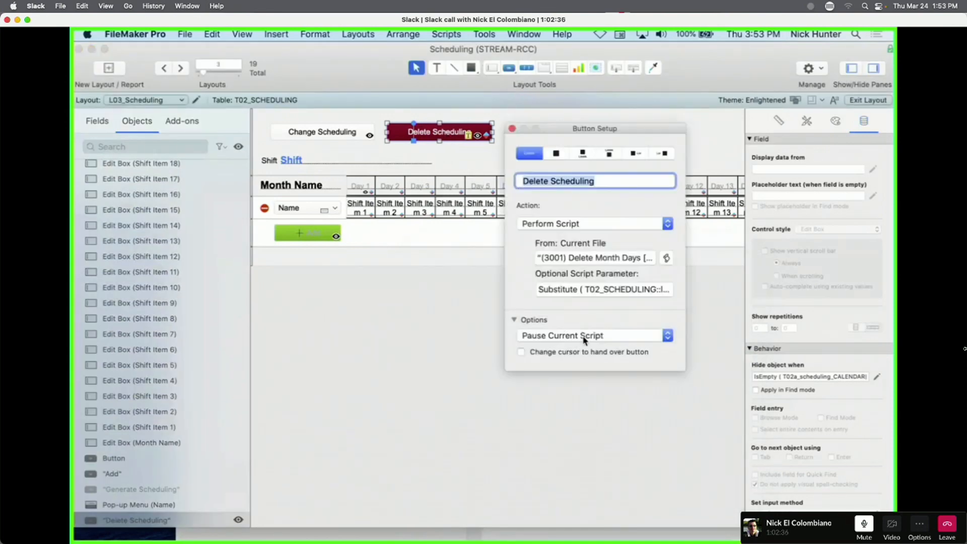
{"action": "left_click", "coordinate": [616, 295]}
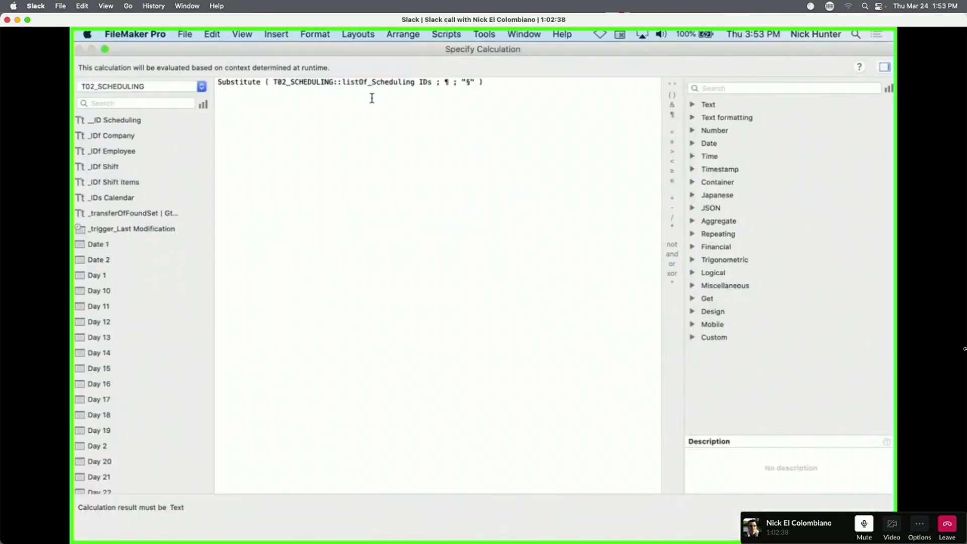
{"action": "key", "text": "super+a"}
{"action": "key", "text": "BackSpace"}
{"action": "type", "text": "self"}
{"action": "key", "text": "Return"}
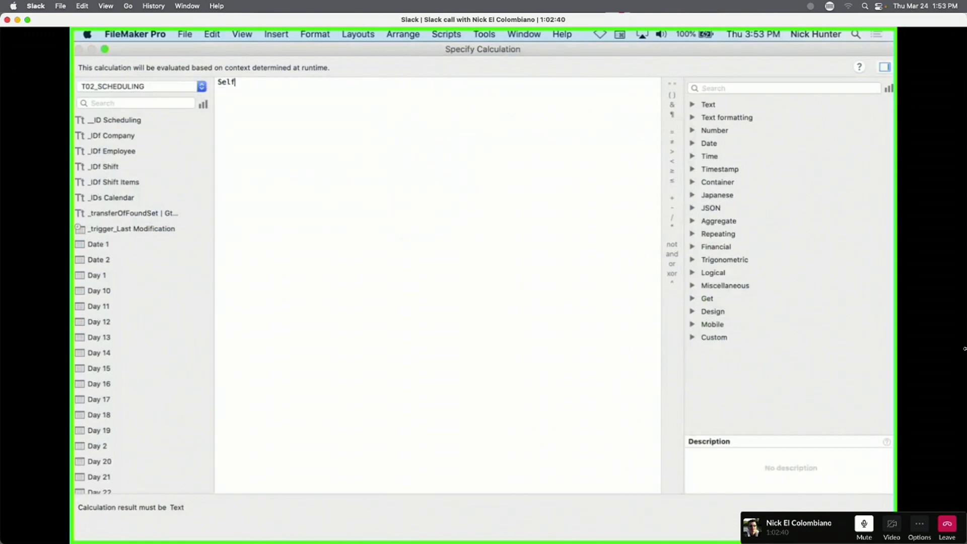
{"action": "key", "text": "Return"}
{"action": "left_click", "coordinate": [345, 165]}
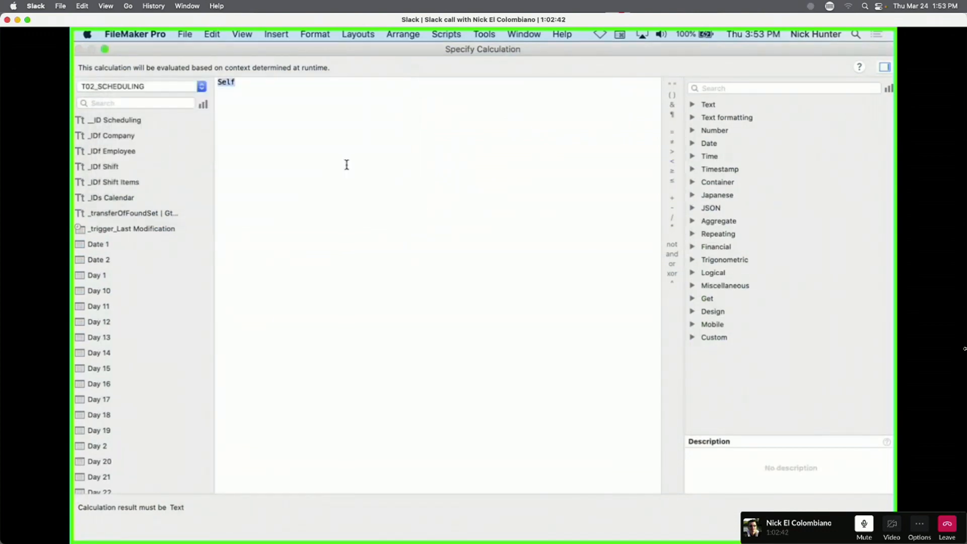
{"action": "type", "text": "Substitute ( T02_SCHEDULING::listOf_scheduling IDs ; ¶ ; \"0\" )"}
{"action": "key", "text": "Return"}
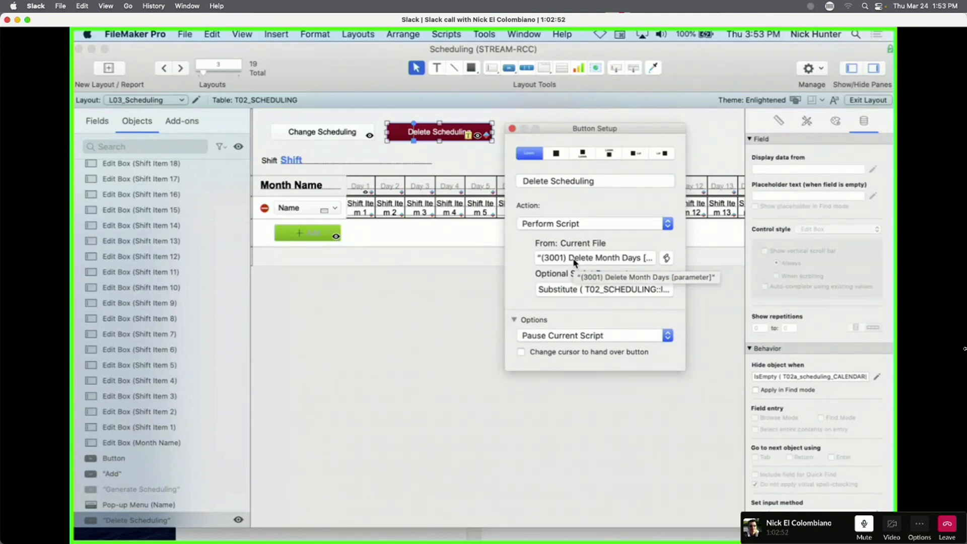
Review the Substitute script parameter formula and close Button Setup.
{"action": "left_click", "coordinate": [573, 290]}
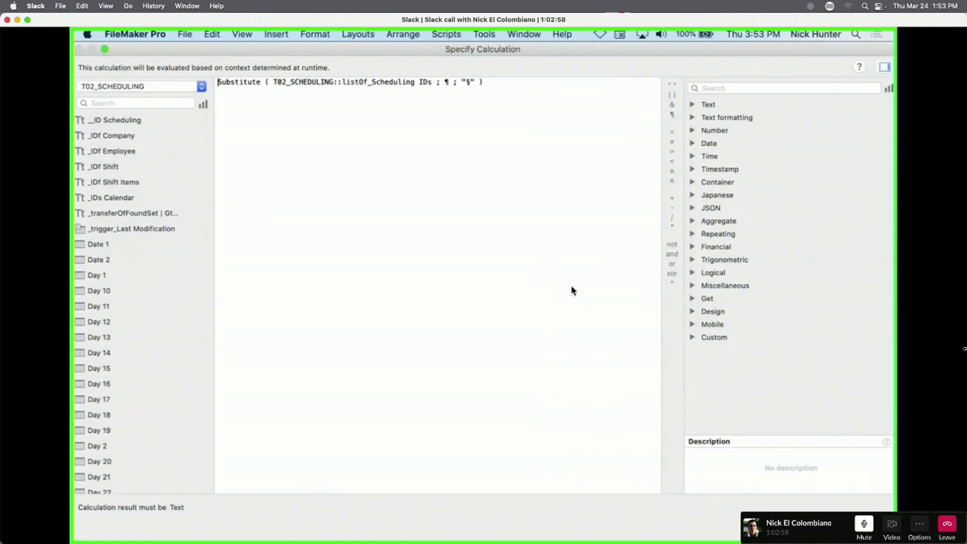
{"action": "key", "text": "Escape"}
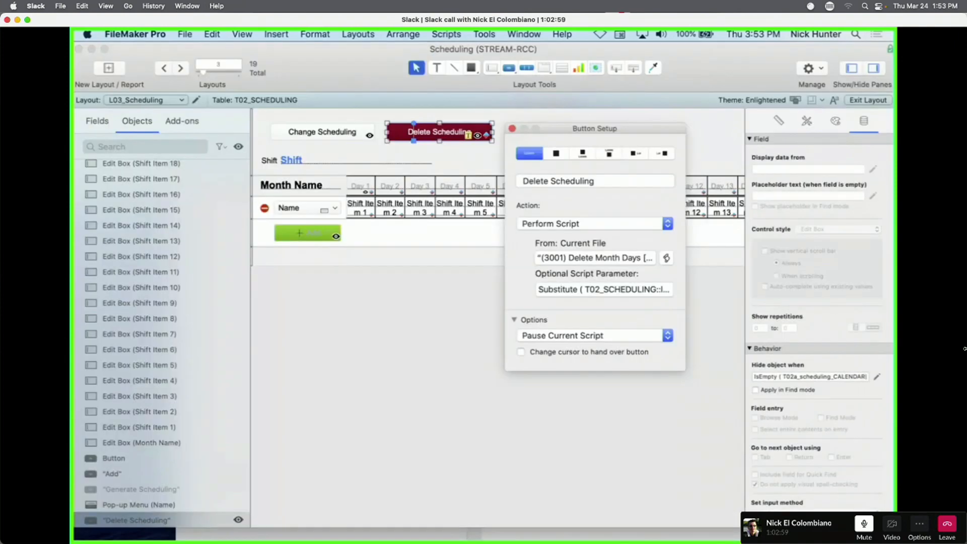
{"action": "left_click", "coordinate": [513, 129]}
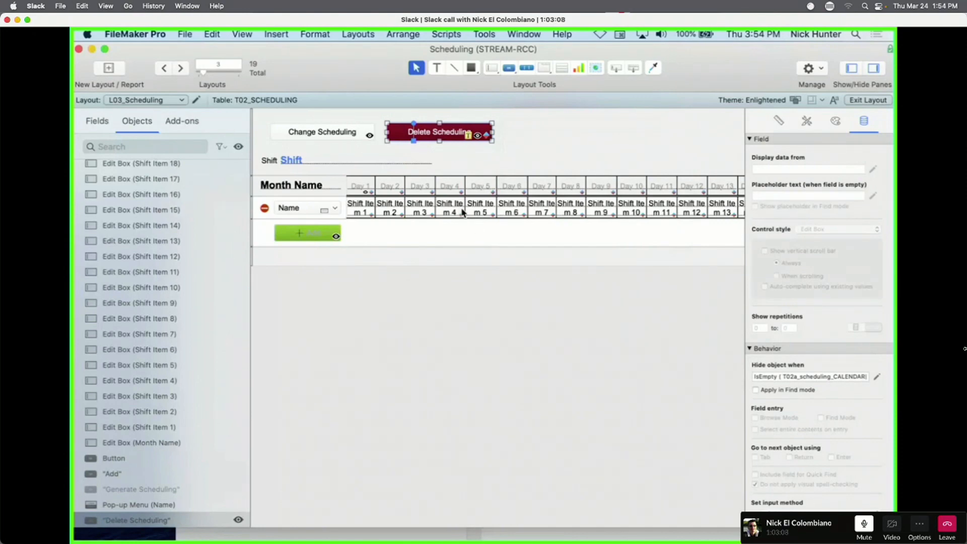
{"action": "key", "text": "super+shift+d"}
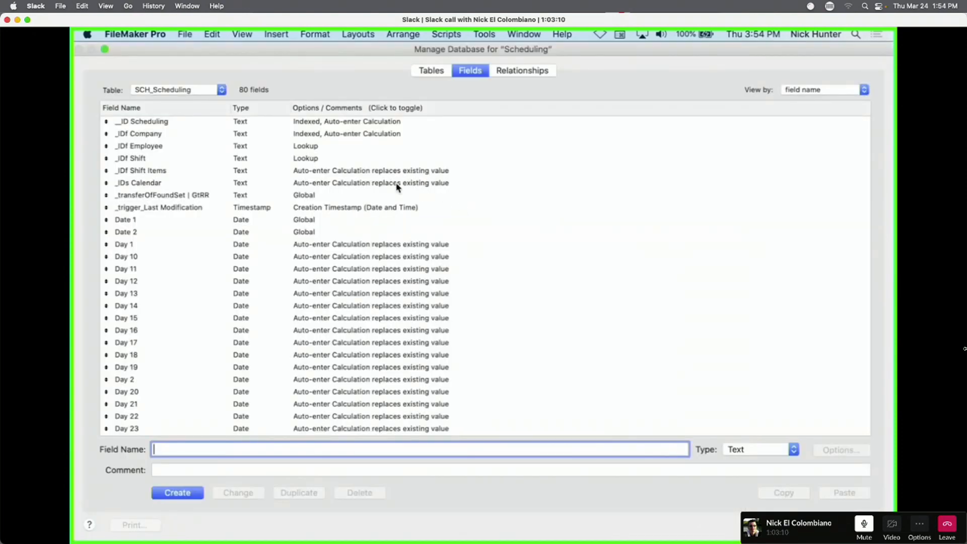
{"action": "left_click", "coordinate": [404, 272]}
{"action": "double_click", "coordinate": [404, 272]}
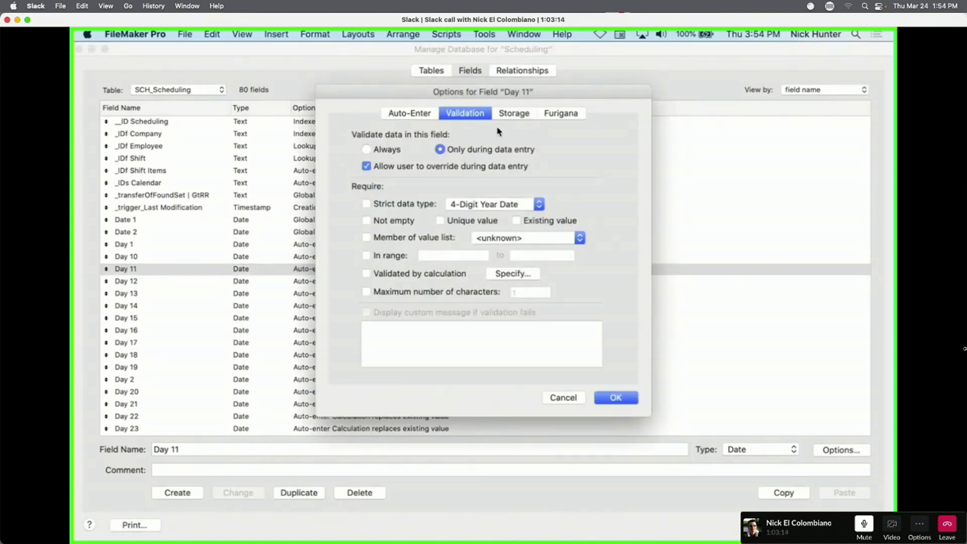
{"action": "left_click", "coordinate": [533, 116]}
{"action": "left_click", "coordinate": [562, 114]}
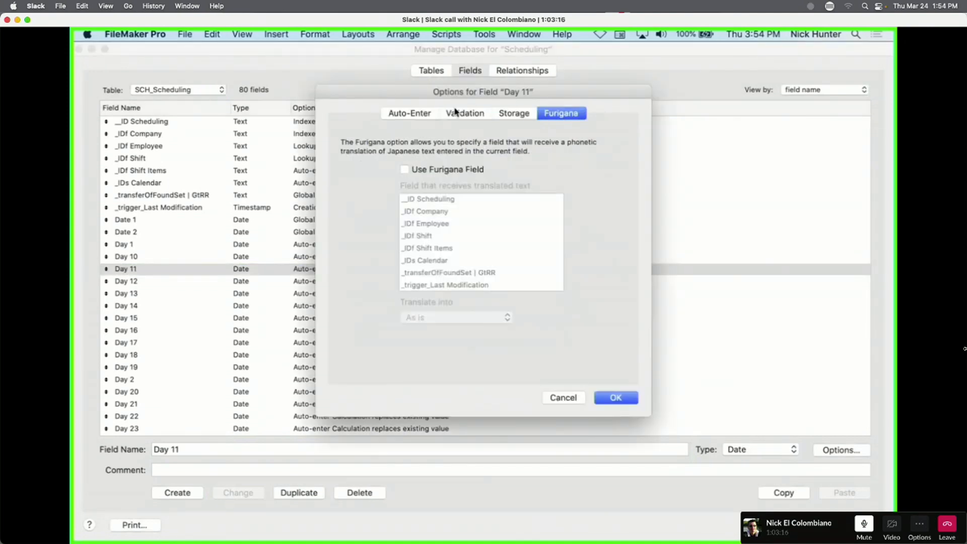
{"action": "left_click", "coordinate": [405, 114]}
{"action": "key", "text": "Escape"}
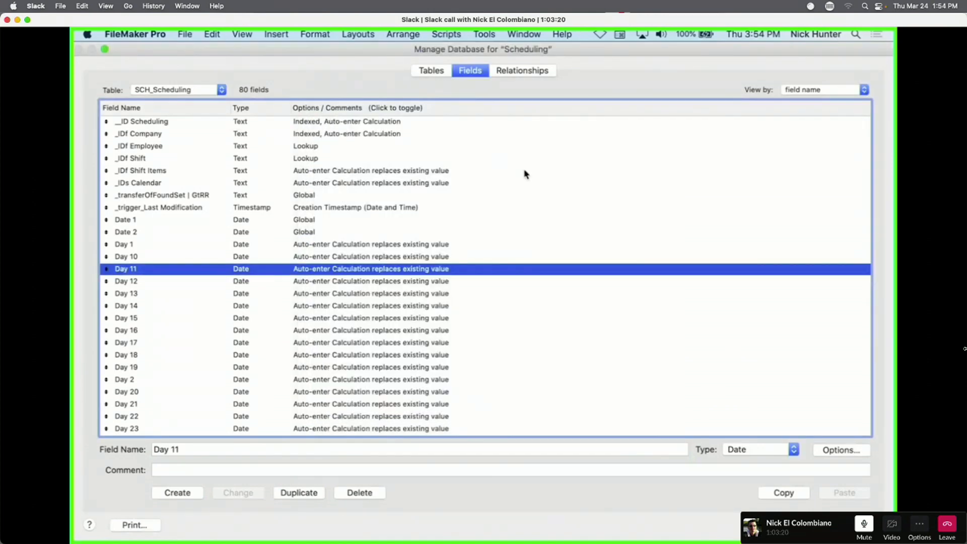
{"action": "key", "text": "Escape"}
{"action": "left_click", "coordinate": [357, 207]}
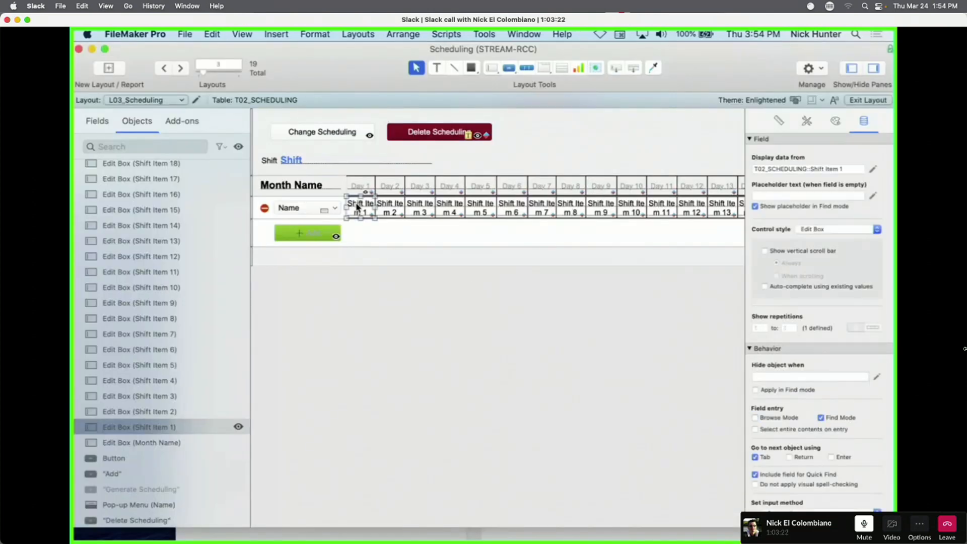
{"action": "left_click", "coordinate": [427, 134]}
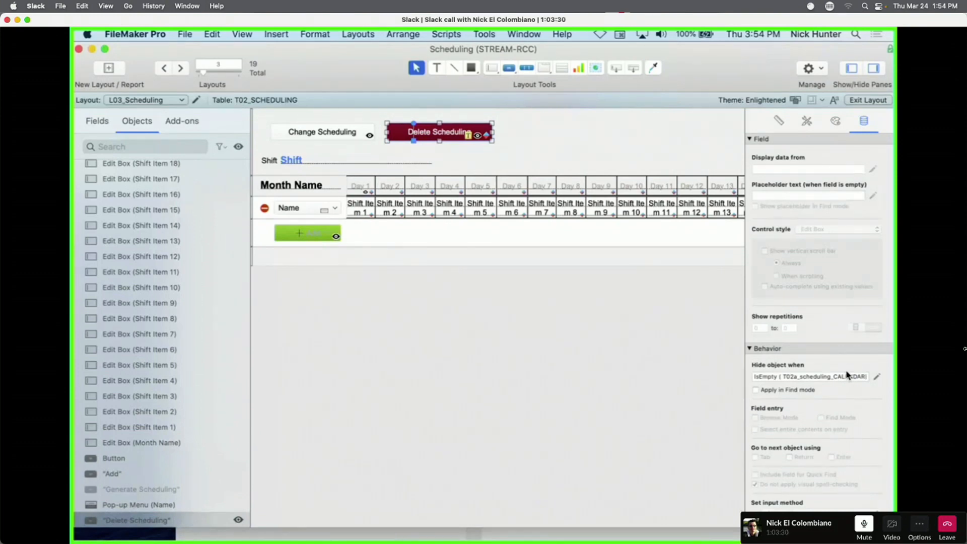
{"action": "left_click", "coordinate": [430, 217]}
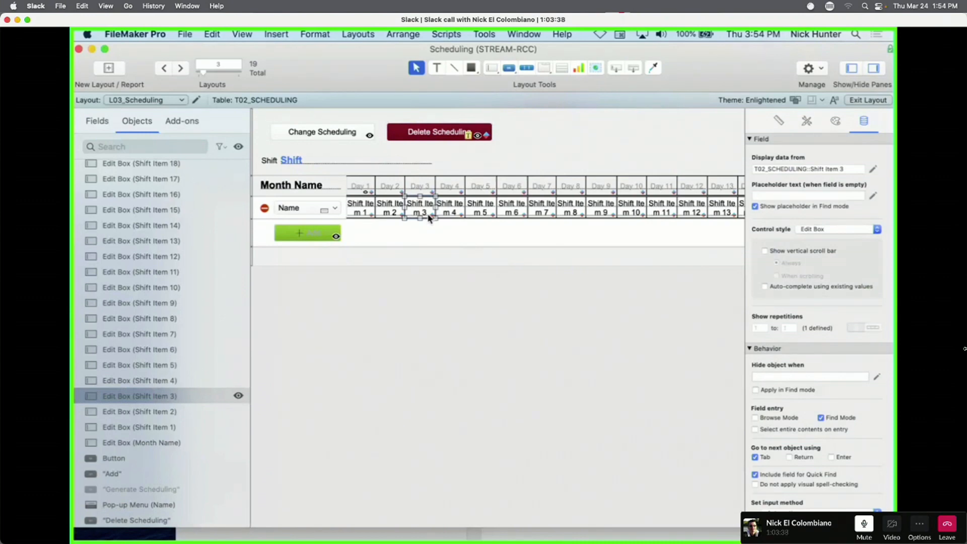
Select DayOfWeek ( Self ) in Day 4's first condition formula, leaving it unchanged.
{"action": "right_click", "coordinate": [456, 191]}
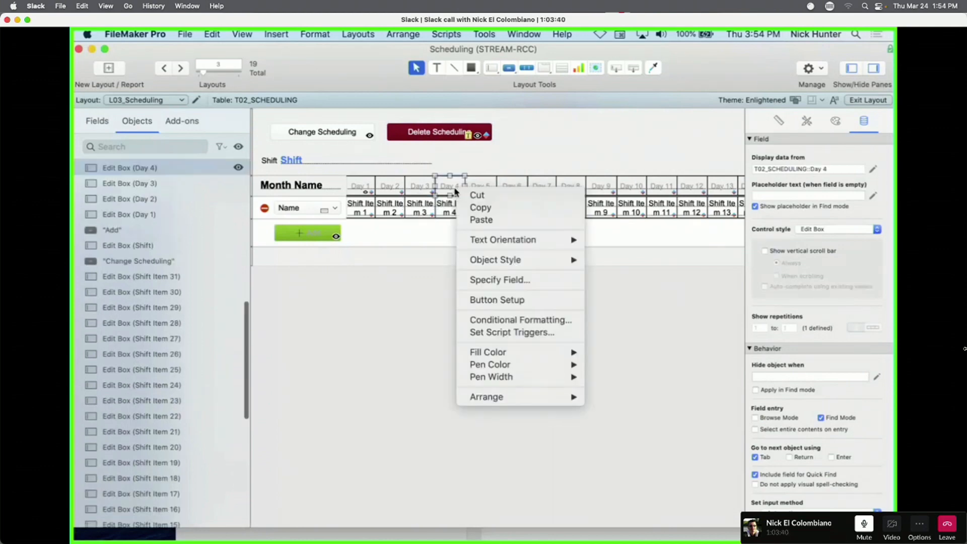
{"action": "left_click", "coordinate": [539, 323]}
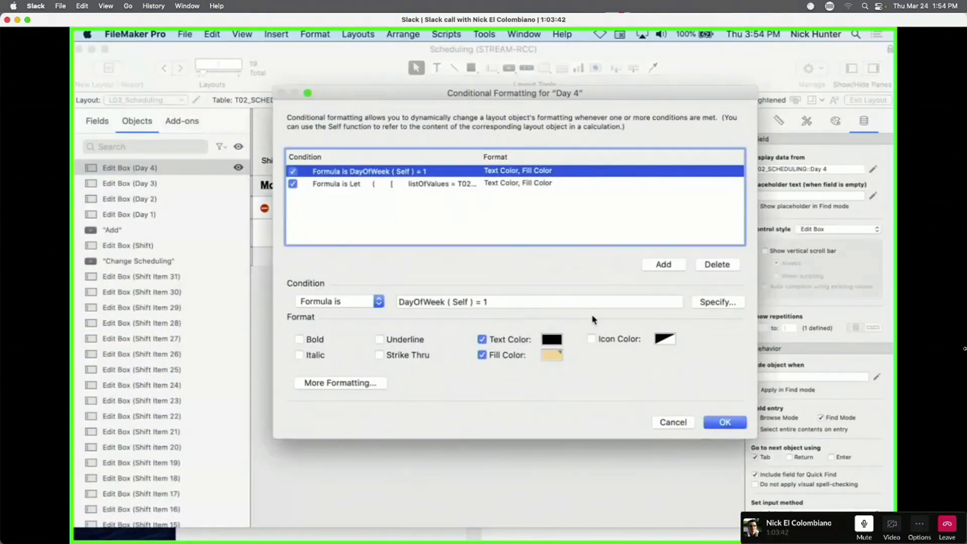
{"action": "left_click", "coordinate": [705, 304]}
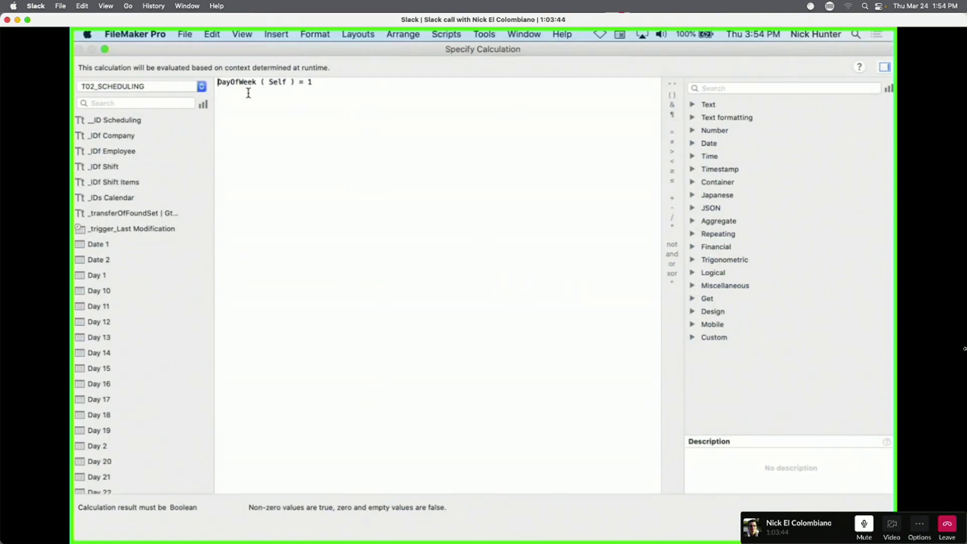
{"action": "double_click", "coordinate": [276, 82]}
{"action": "key", "text": "Escape"}
{"action": "double_click", "coordinate": [463, 305]}
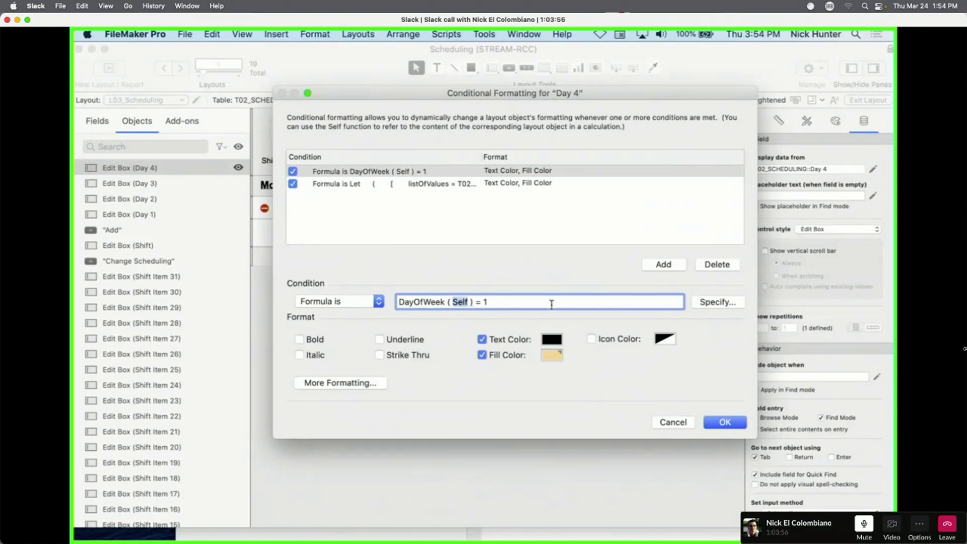
{"action": "left_click_drag", "start_coordinate": [475, 303], "coordinate": [374, 290]}
{"action": "key", "text": "super+c"}
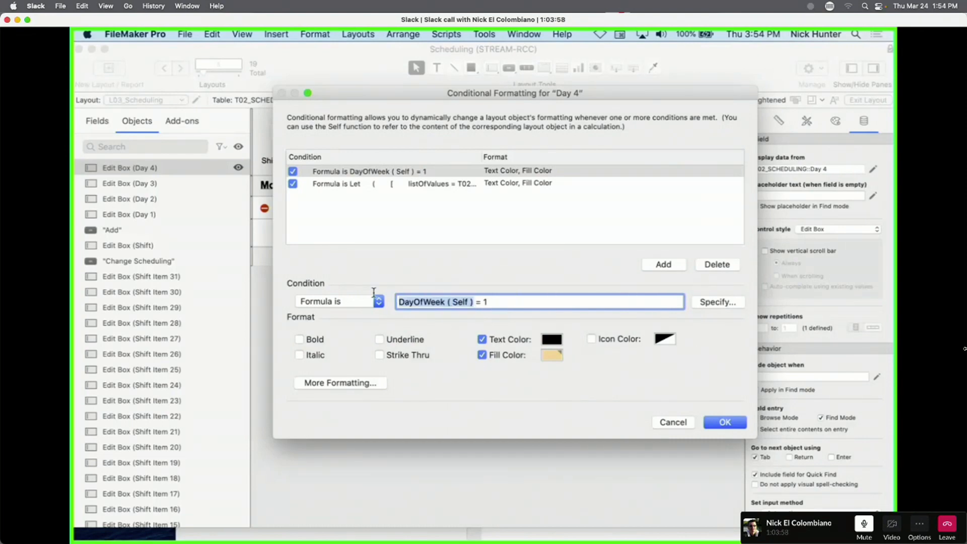
{"action": "key", "text": "Escape"}
Replace Self with DayOfWeek ( Self ) in Day 1's first condition, then view in Browse mode.
{"action": "left_click", "coordinate": [361, 188]}
{"action": "right_click", "coordinate": [361, 189]}
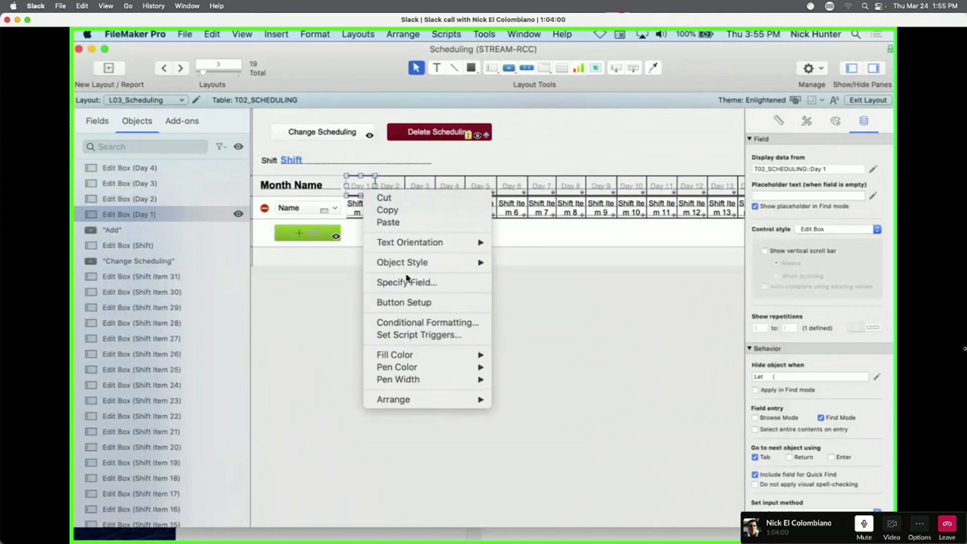
{"action": "left_click", "coordinate": [426, 322]}
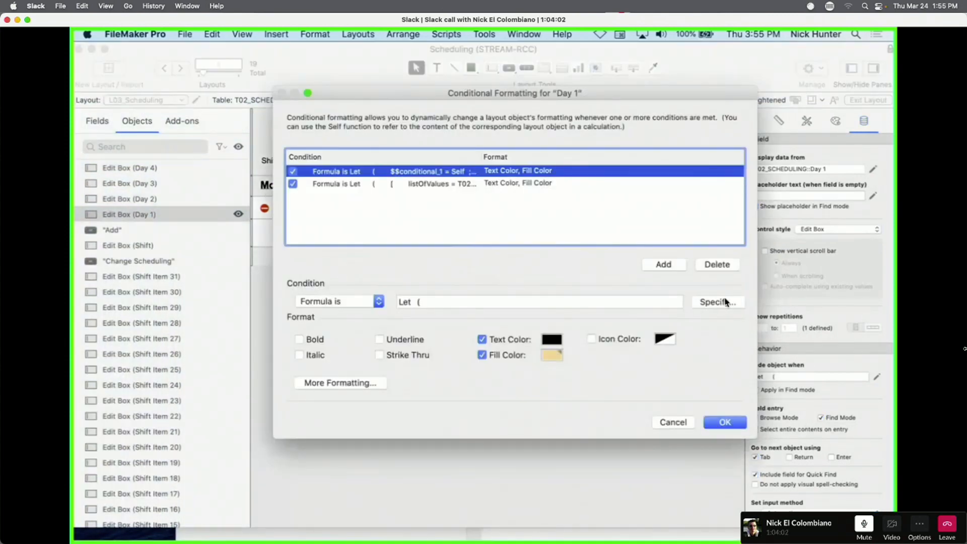
{"action": "left_click", "coordinate": [721, 302]}
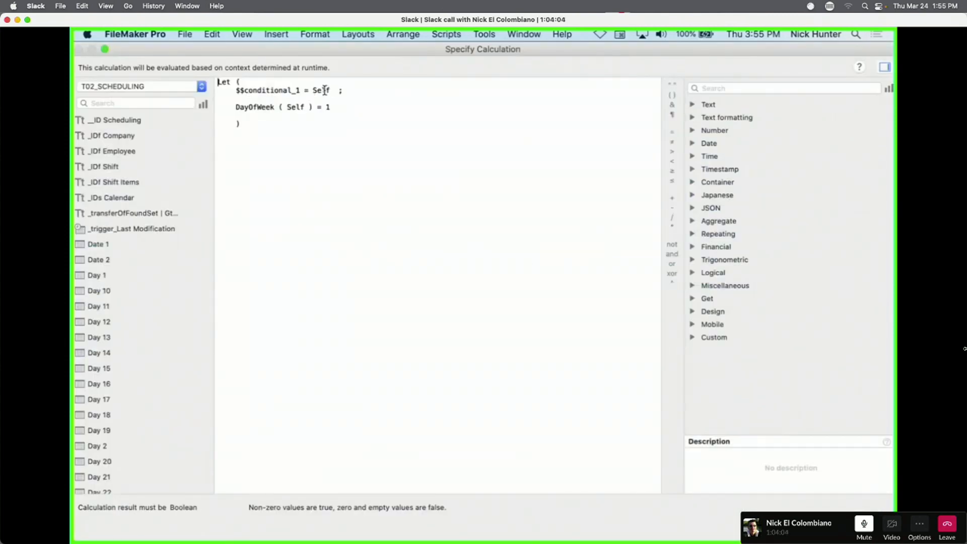
{"action": "double_click", "coordinate": [325, 90]}
{"action": "key", "text": "super+v"}
{"action": "left_click", "coordinate": [864, 525]}
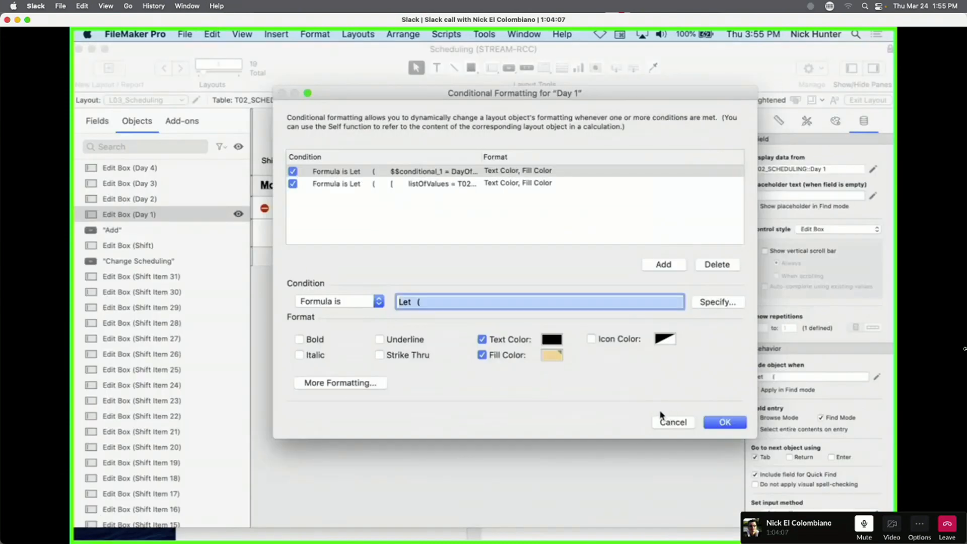
{"action": "left_click", "coordinate": [725, 422]}
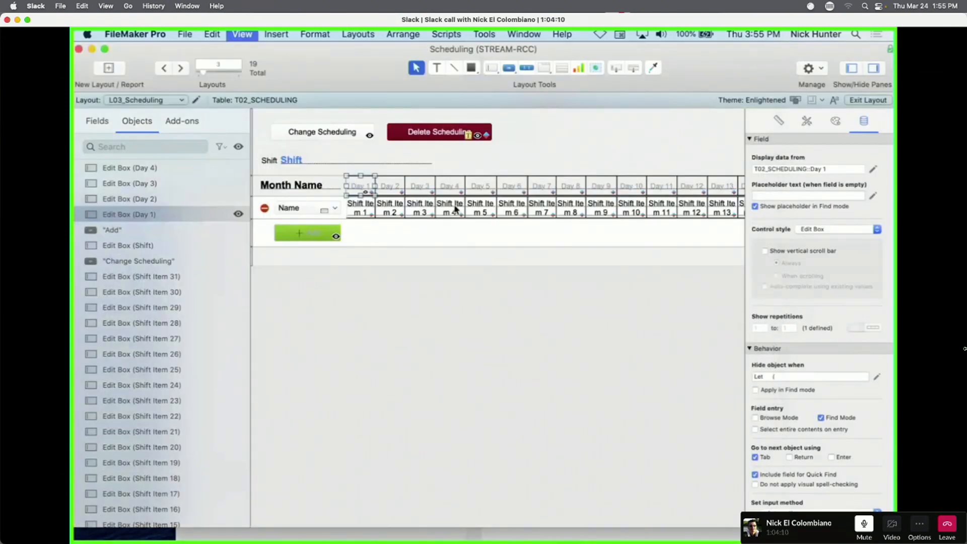
{"action": "key", "text": "super+b"}
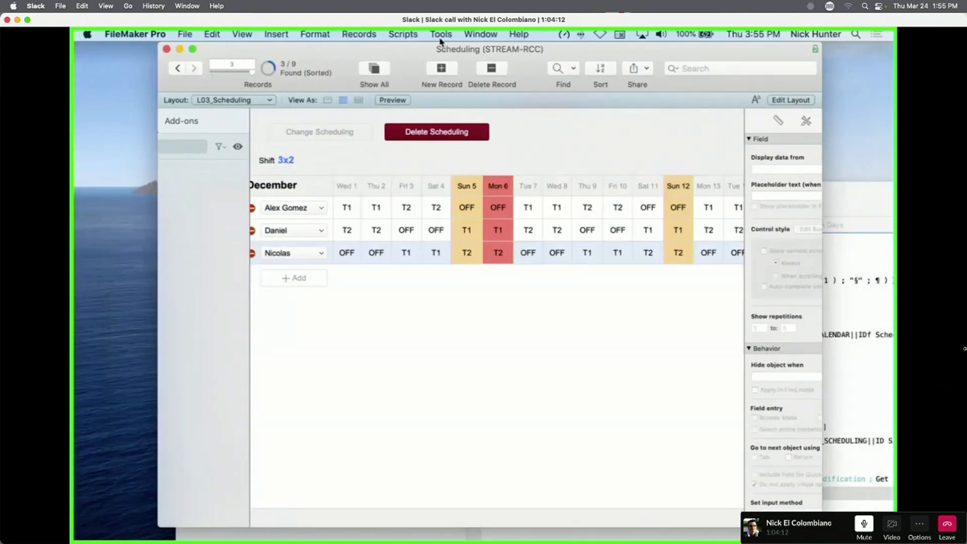
Confirm $$conditional_1 shows 4 in the Data Viewer, then return to Layout mode.
{"action": "left_click", "coordinate": [470, 32]}
{"action": "mouse_move", "coordinate": [448, 36]}
{"action": "left_click", "coordinate": [449, 72]}
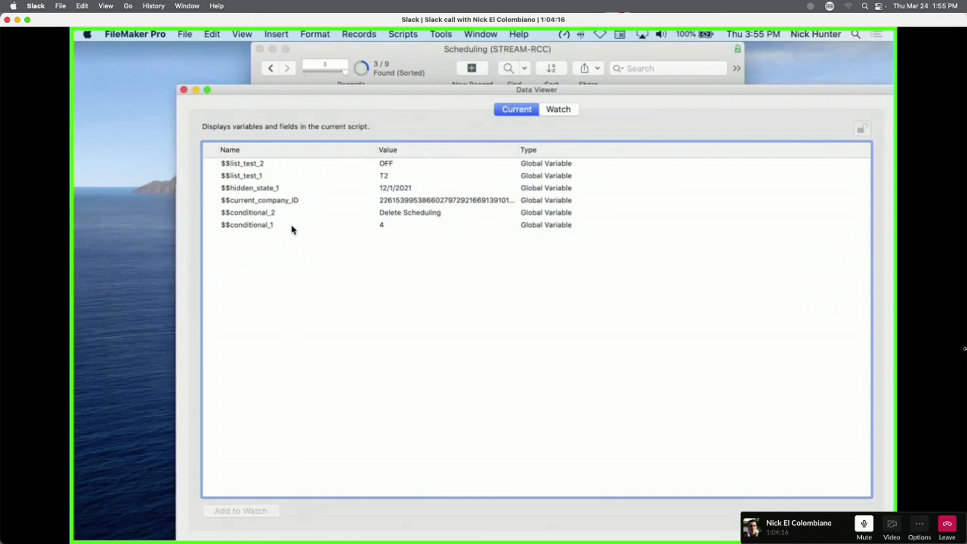
{"action": "left_click", "coordinate": [393, 226]}
{"action": "key", "text": "super+w"}
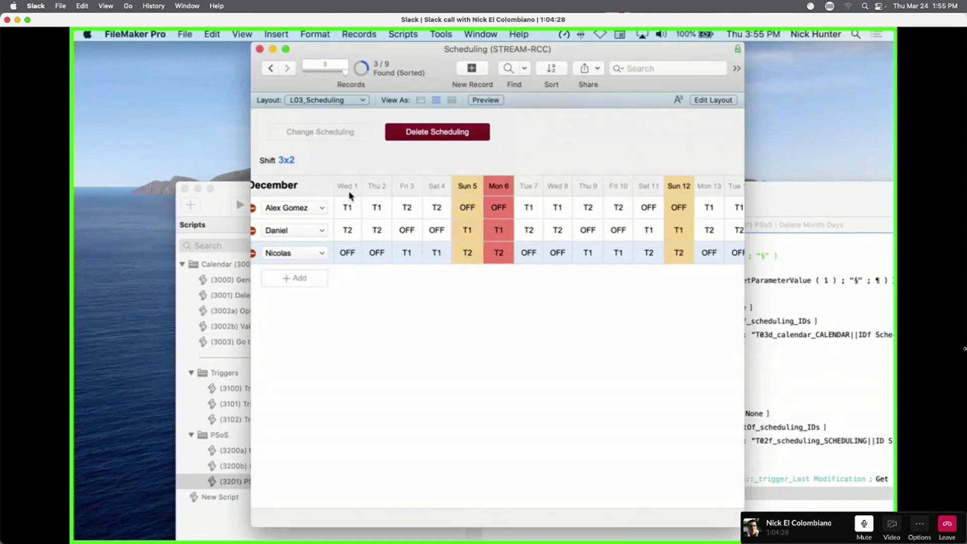
{"action": "key", "text": "super+l"}
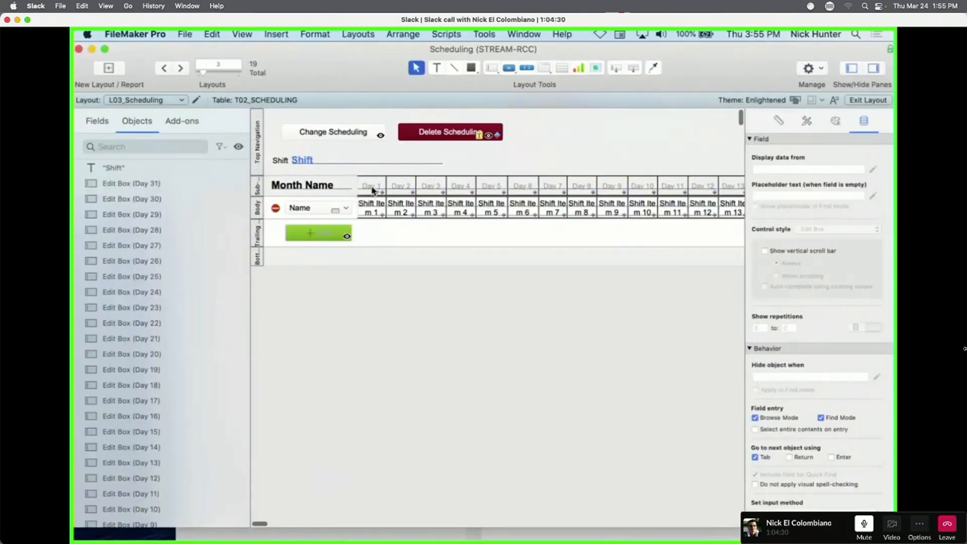
{"action": "right_click", "coordinate": [371, 190]}
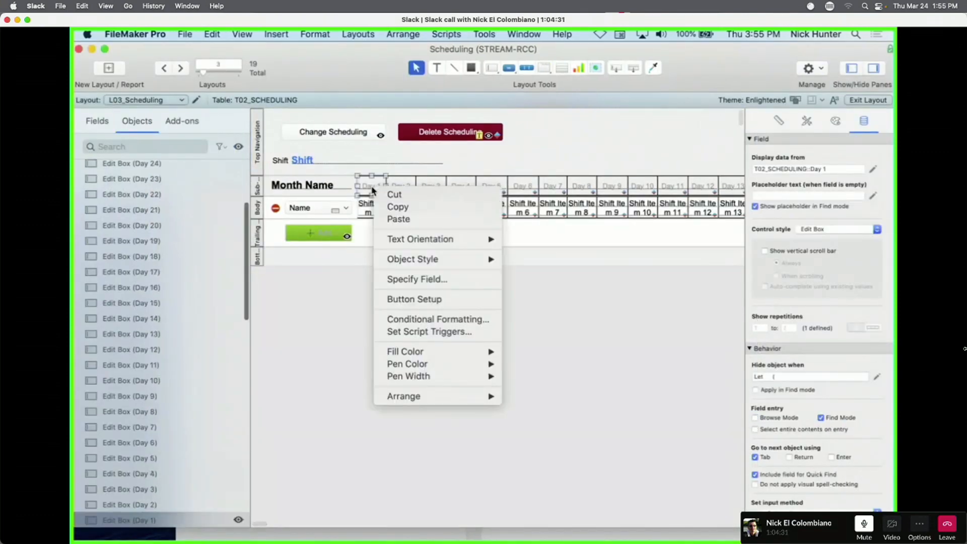
{"action": "left_click", "coordinate": [435, 320]}
{"action": "left_click", "coordinate": [720, 302]}
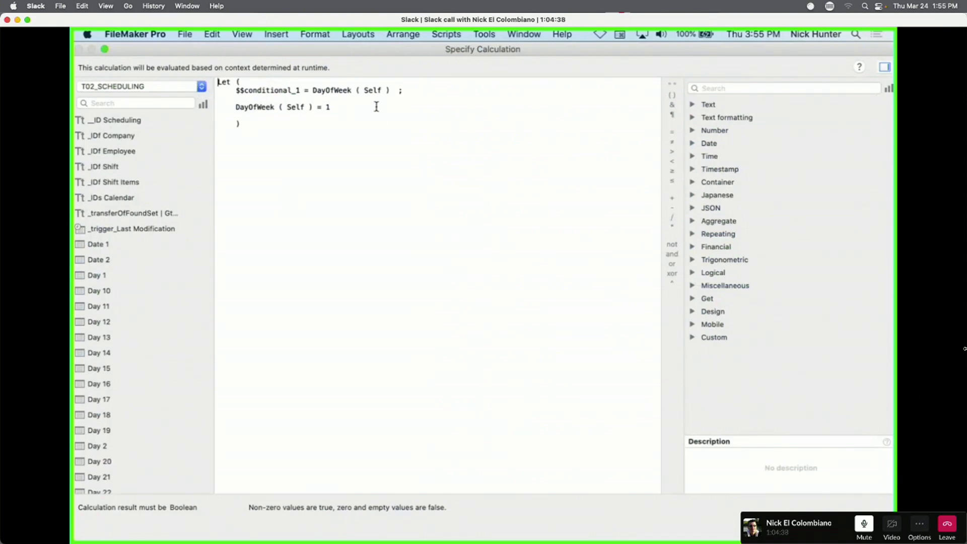
{"action": "left_click_drag", "start_coordinate": [313, 90], "coordinate": [391, 86]}
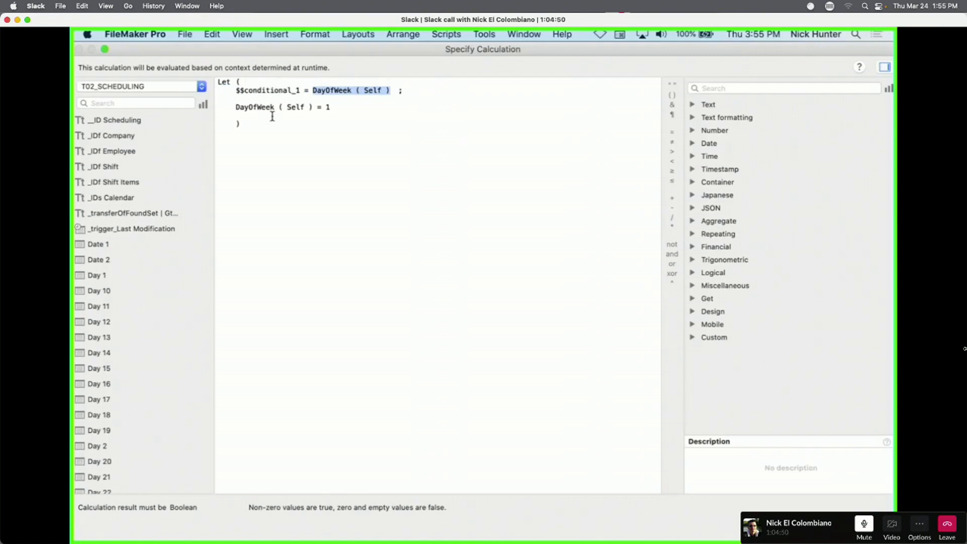
{"action": "key", "text": "Escape"}
{"action": "key", "text": "Escape"}
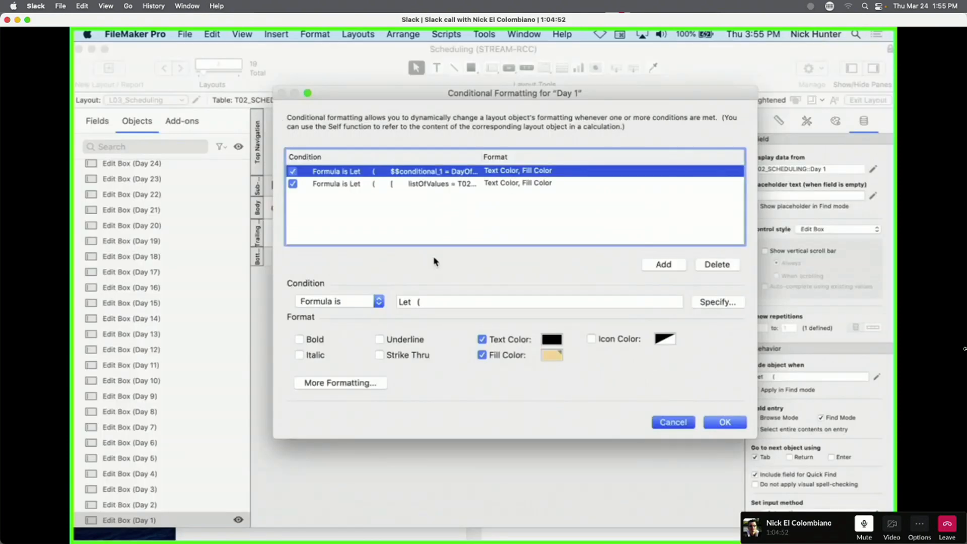
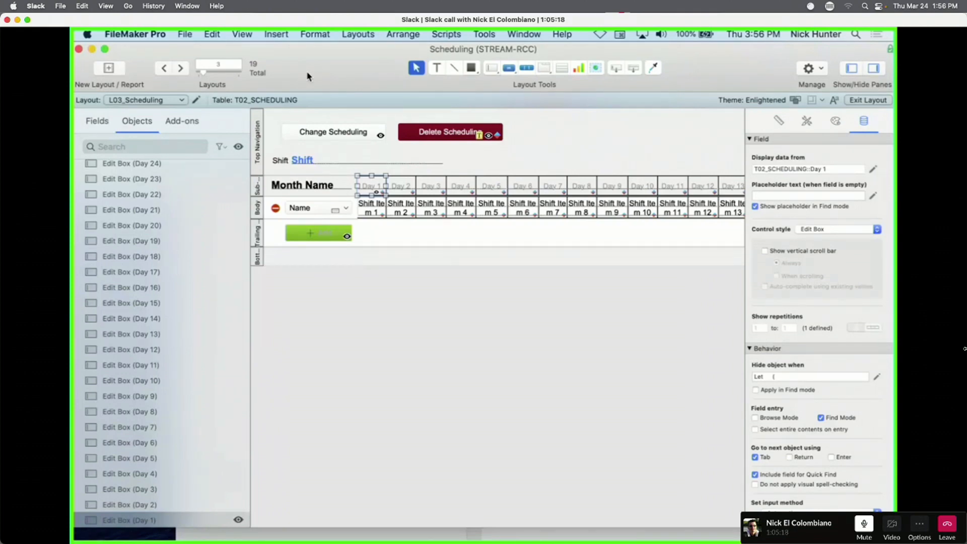
Move the L03_Scheduling window aside, restore it to full size, and bring up the layout list.
{"action": "left_click_drag", "start_coordinate": [300, 74], "coordinate": [454, 312]}
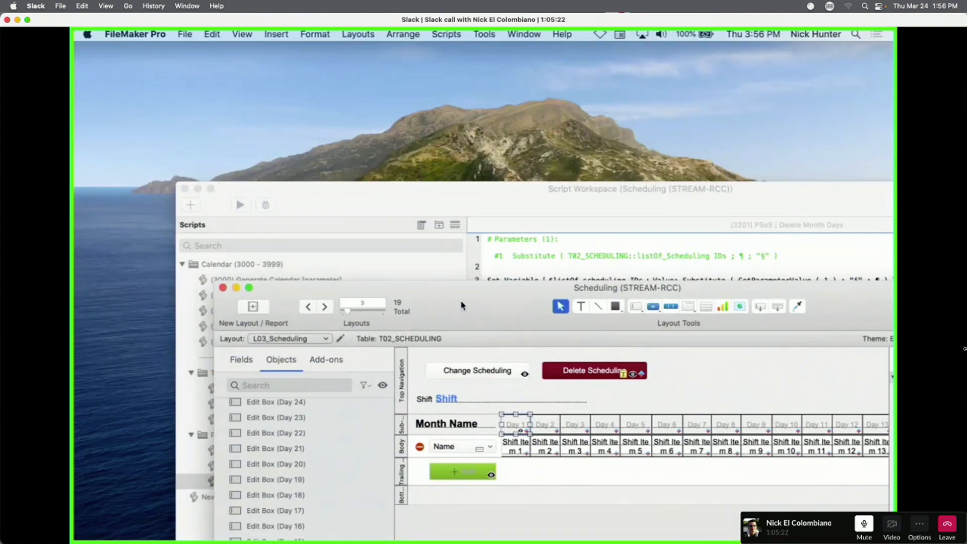
{"action": "double_click", "coordinate": [460, 301]}
{"action": "left_click", "coordinate": [165, 101]}
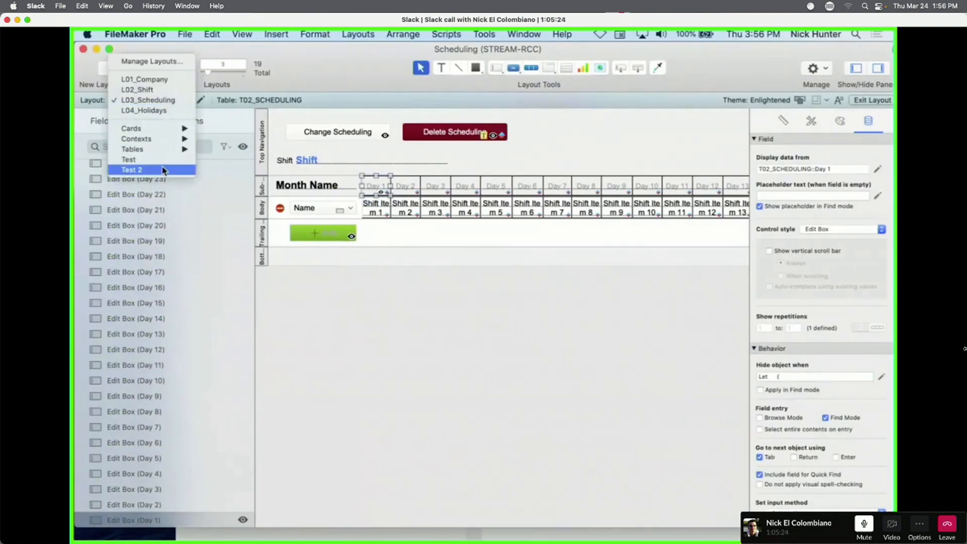
On layout Test 2, set the g_Default Image container to 'Reduce or enlarge image to fit' and preview.
{"action": "left_click", "coordinate": [163, 172]}
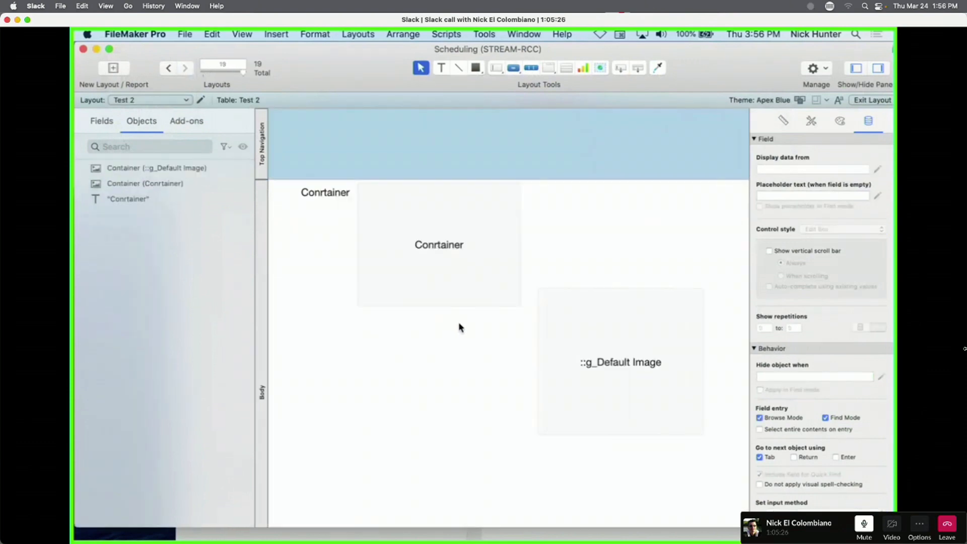
{"action": "left_click", "coordinate": [602, 323]}
{"action": "scroll", "coordinate": [834, 434], "scroll_direction": "down", "scroll_amount": 6}
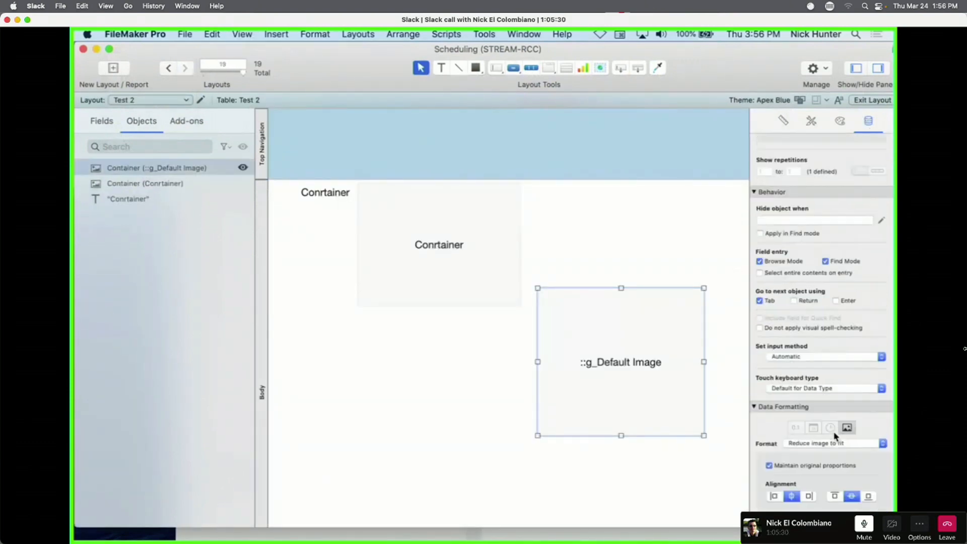
{"action": "left_click", "coordinate": [822, 392]}
{"action": "left_click", "coordinate": [824, 408]}
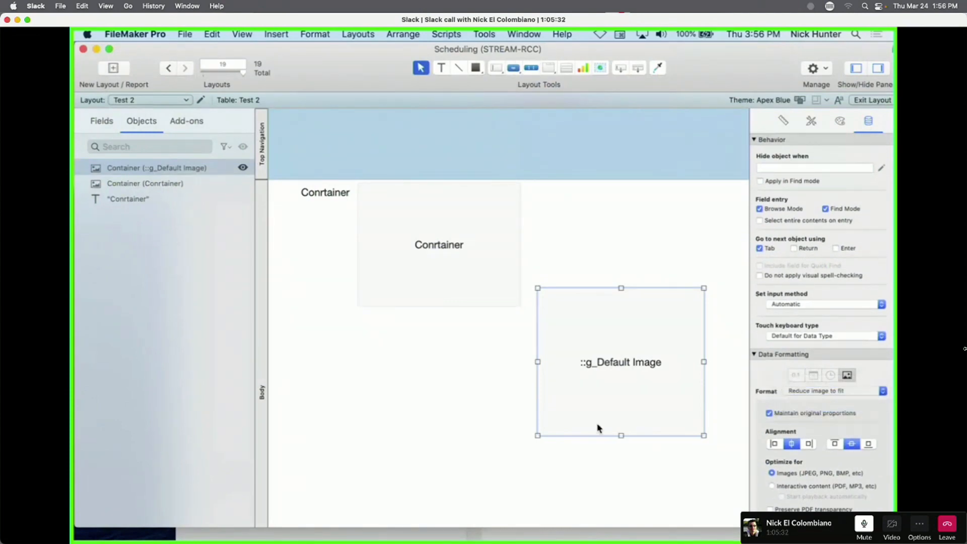
{"action": "key", "text": "super+b"}
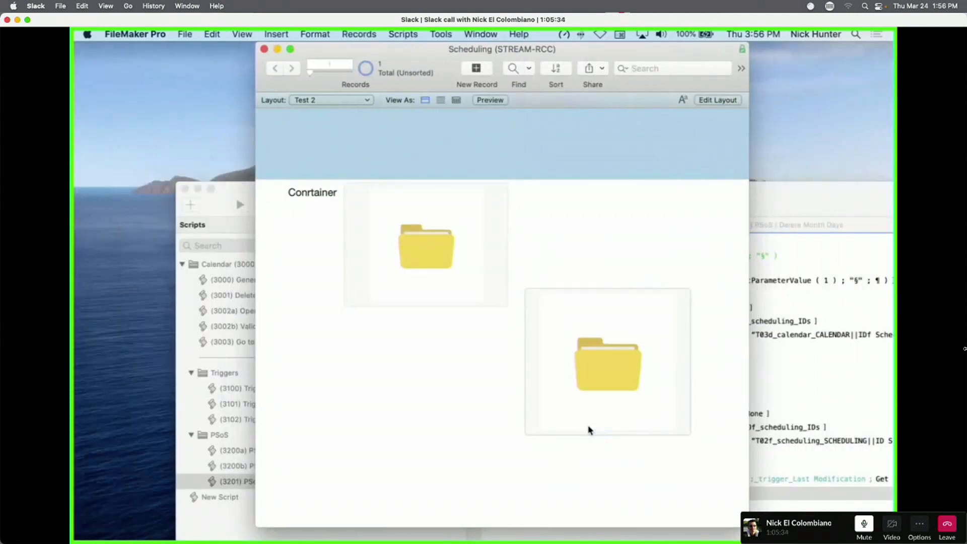
Drag the g_Default Image container larger down and left, then view it in Browse mode.
{"action": "key", "text": "super+l"}
{"action": "left_click", "coordinate": [543, 422]}
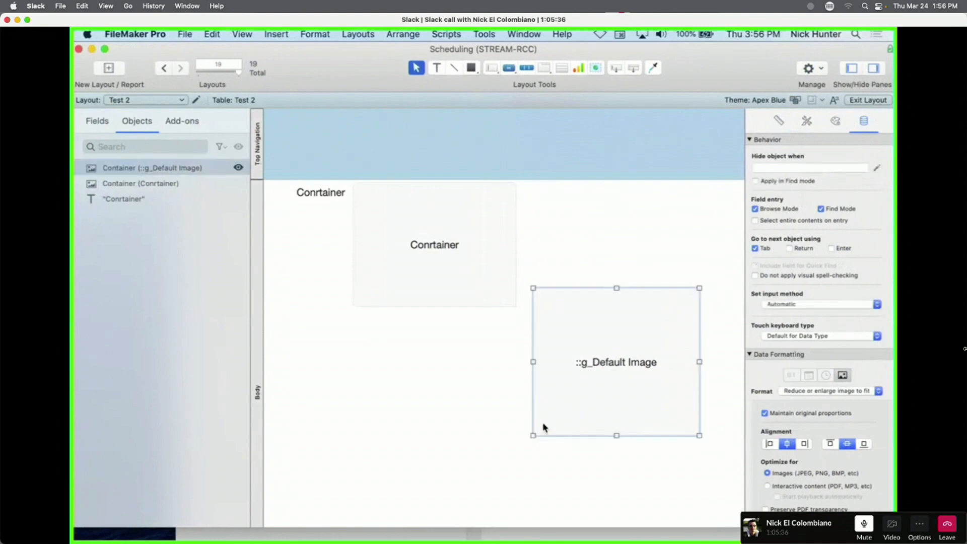
{"action": "left_click_drag", "start_coordinate": [536, 437], "coordinate": [366, 492]}
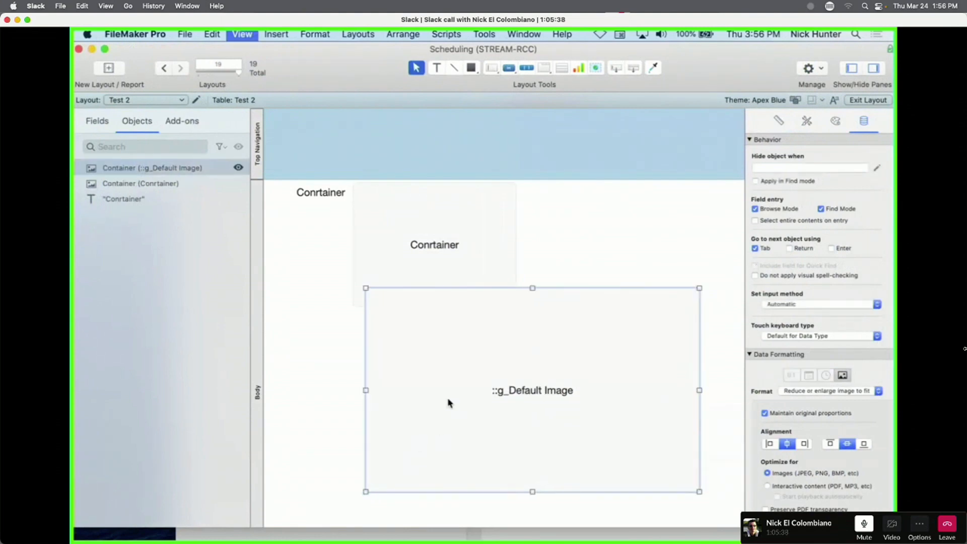
{"action": "key", "text": "super+b"}
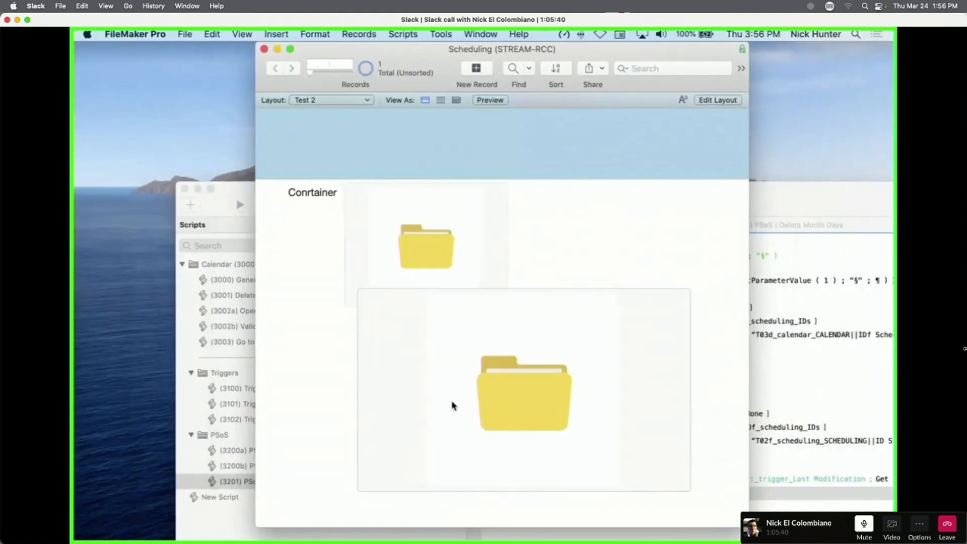
Check the upper and lower container fields, then add a new record.
{"action": "left_click", "coordinate": [446, 263]}
{"action": "left_click", "coordinate": [585, 363]}
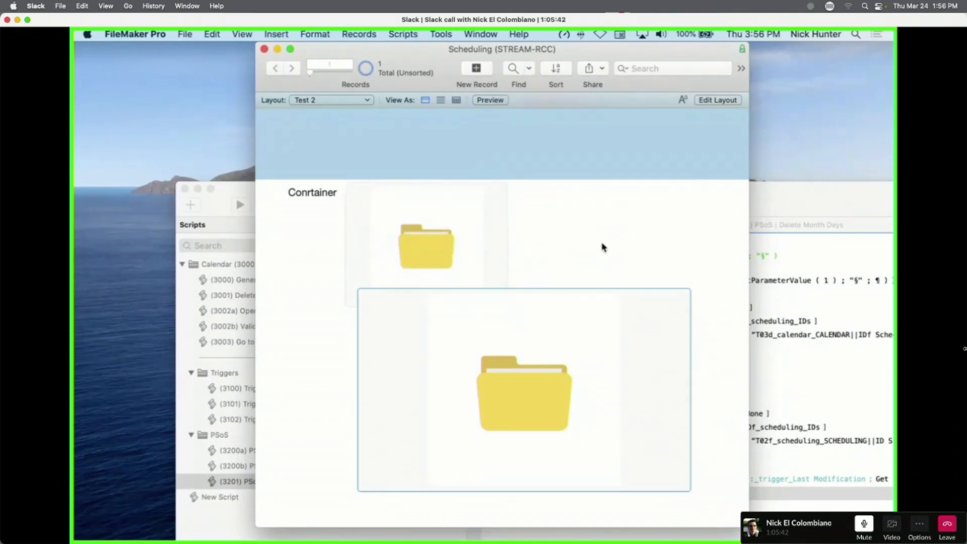
{"action": "left_click", "coordinate": [603, 246]}
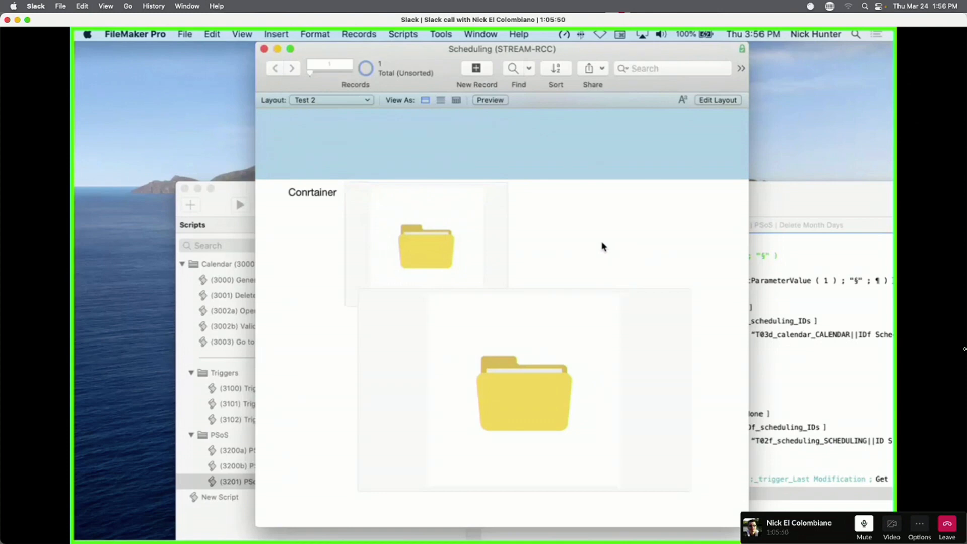
{"action": "scroll", "coordinate": [602, 202], "scroll_direction": "right", "scroll_amount": 3}
{"action": "left_click", "coordinate": [477, 69]}
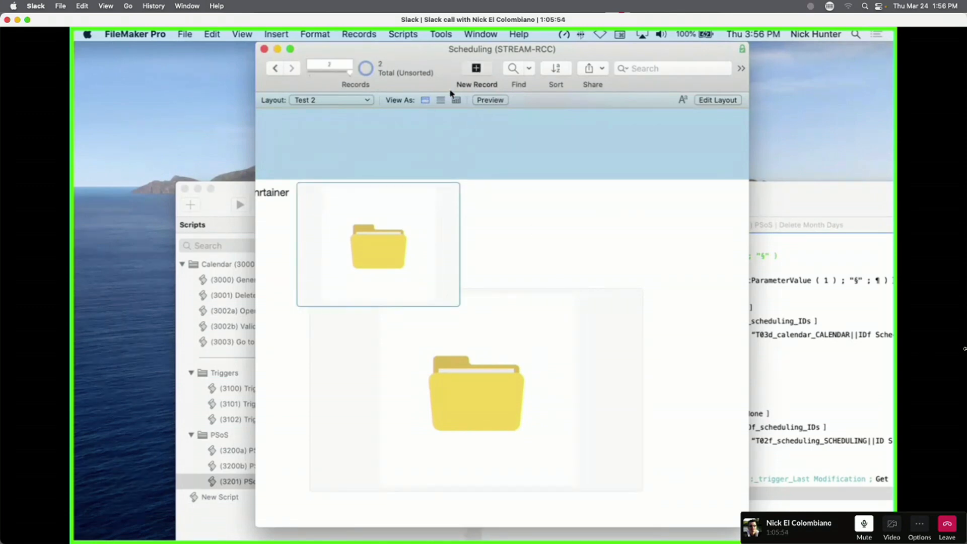
Add three more Test 2 records and inspect the lower container's options.
{"action": "left_click", "coordinate": [476, 70]}
{"action": "left_click", "coordinate": [476, 70]}
{"action": "left_click", "coordinate": [475, 70]}
{"action": "left_click", "coordinate": [475, 70]}
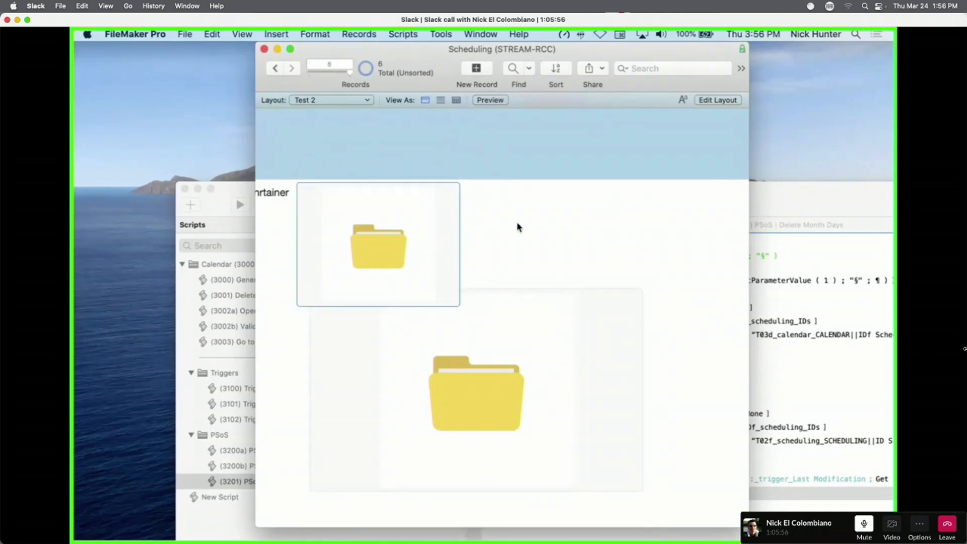
{"action": "left_click", "coordinate": [538, 378]}
{"action": "right_click", "coordinate": [515, 366]}
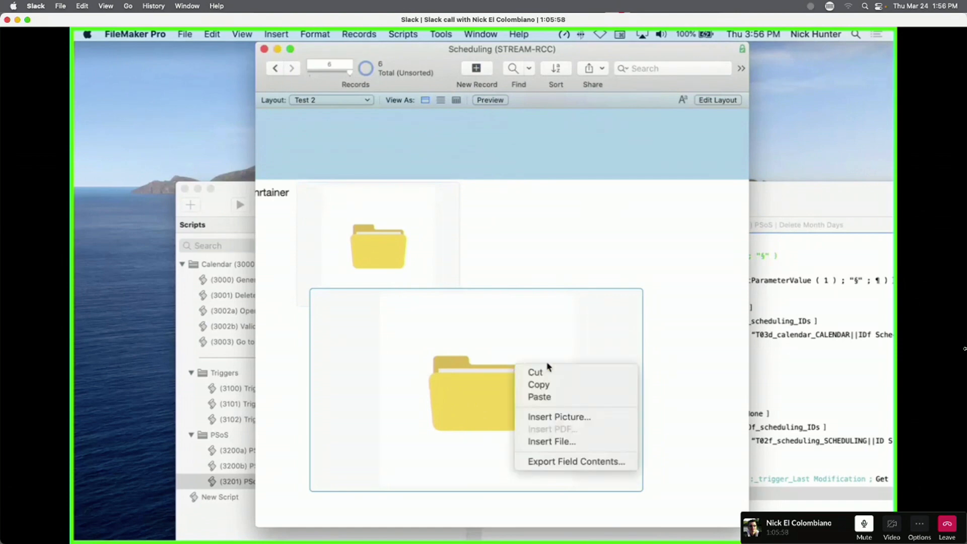
{"action": "left_click", "coordinate": [567, 222]}
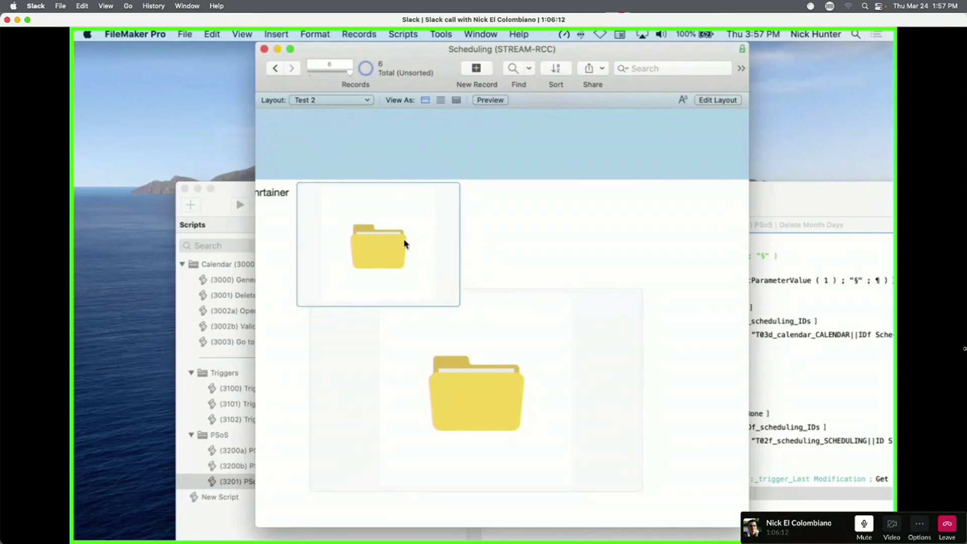
Switch to the GLOB_Globals layout to compare its g_Default Image field.
{"action": "left_click", "coordinate": [326, 99]}
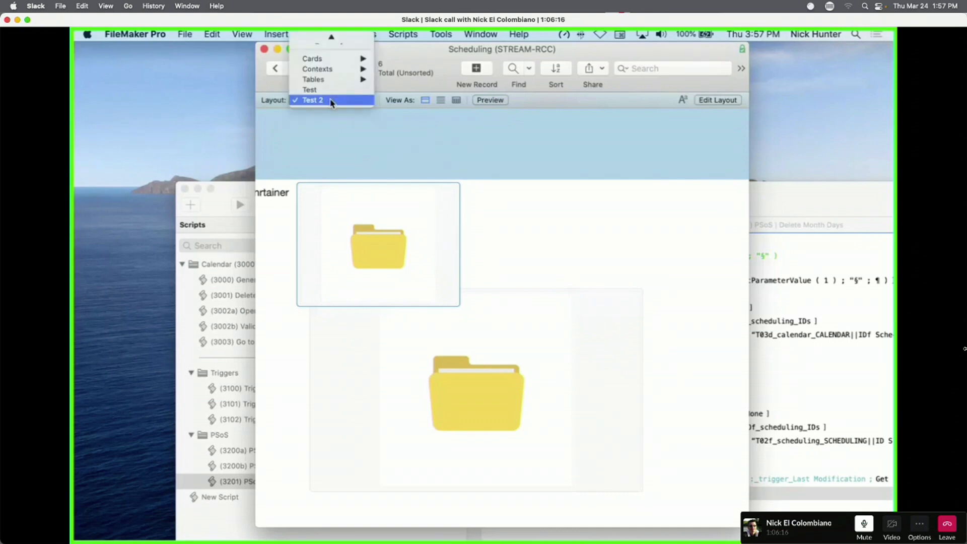
{"action": "scroll", "coordinate": [331, 102], "scroll_direction": "up", "scroll_amount": 3}
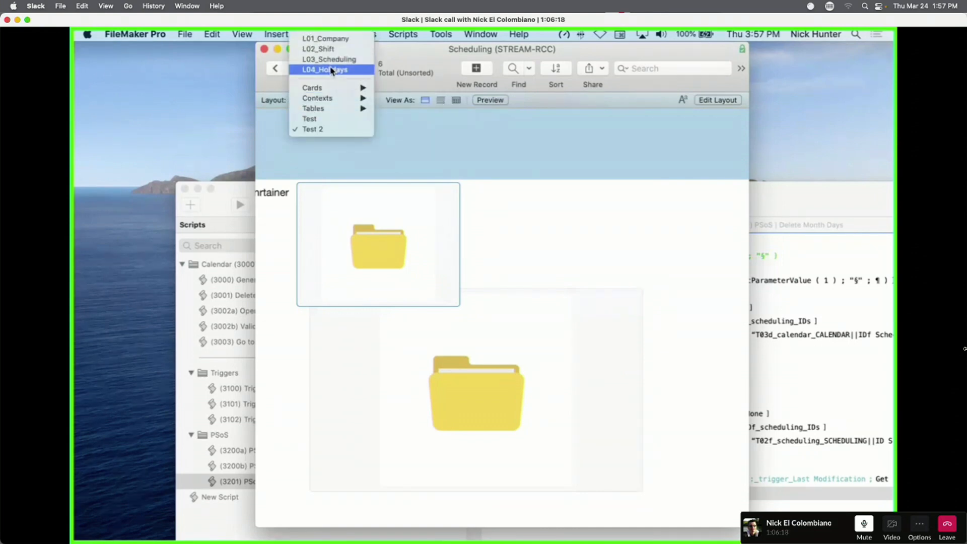
{"action": "mouse_move", "coordinate": [325, 108]}
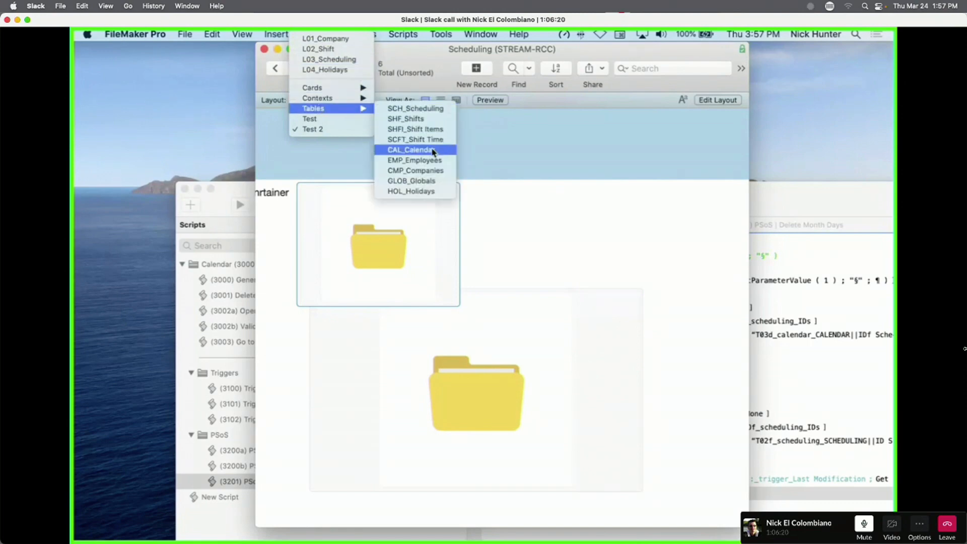
{"action": "left_click", "coordinate": [418, 181]}
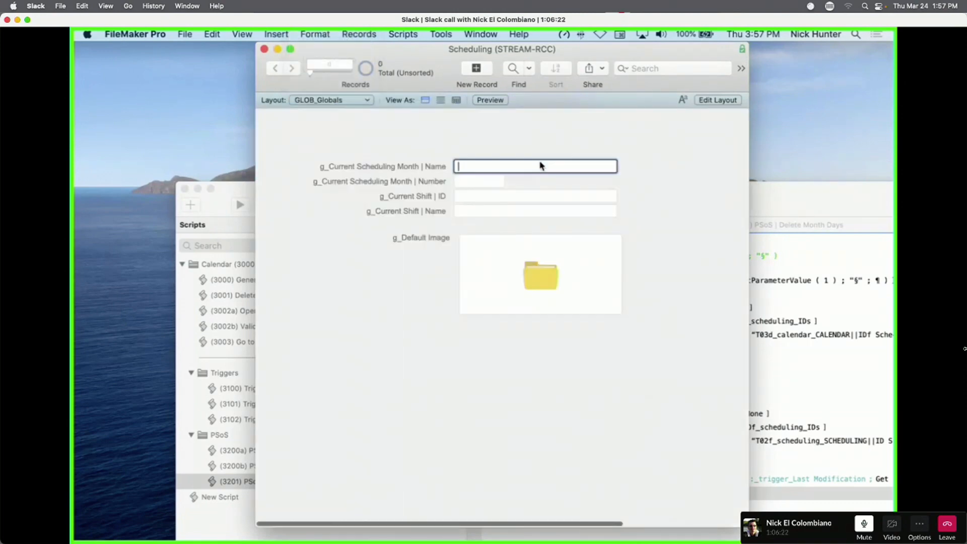
{"action": "left_click", "coordinate": [548, 282]}
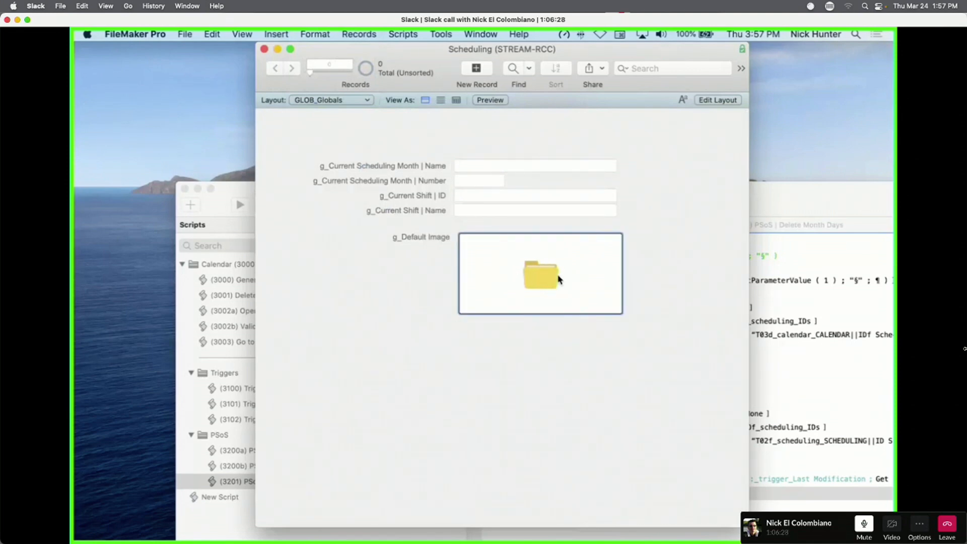
{"action": "scroll", "coordinate": [559, 276], "scroll_direction": "down", "scroll_amount": 1}
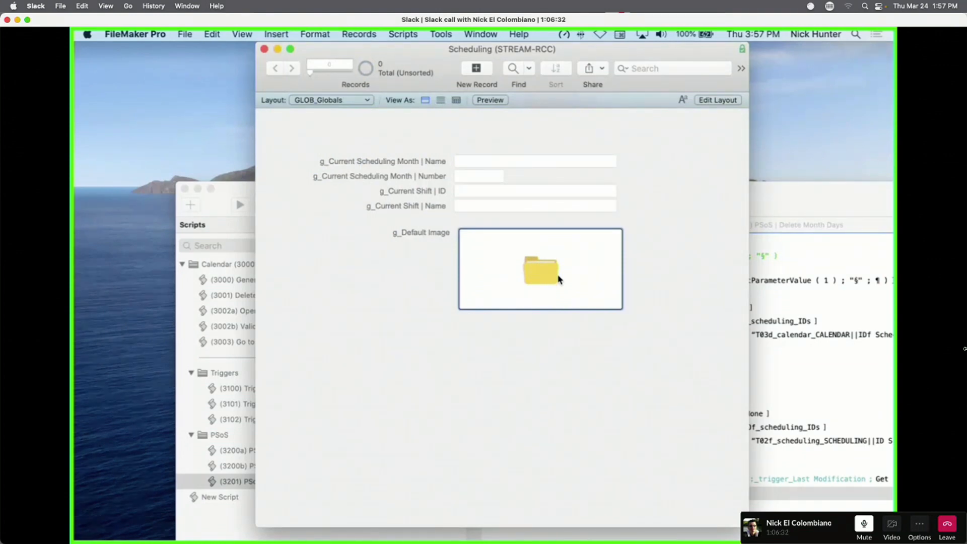
{"action": "scroll", "coordinate": [558, 278], "scroll_direction": "up", "scroll_amount": 1}
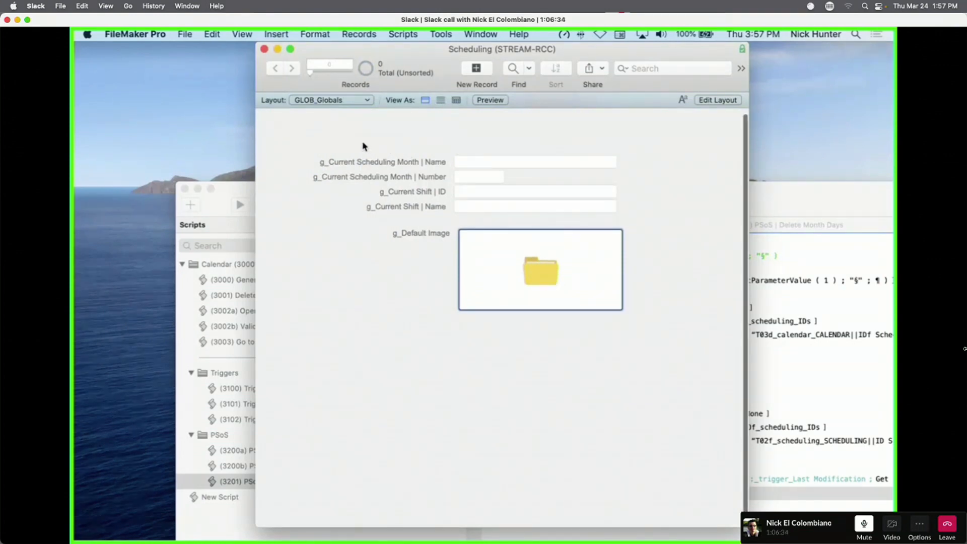
Return to the Test 2 layout, via the Test layout, in Layout mode.
{"action": "left_click", "coordinate": [321, 103]}
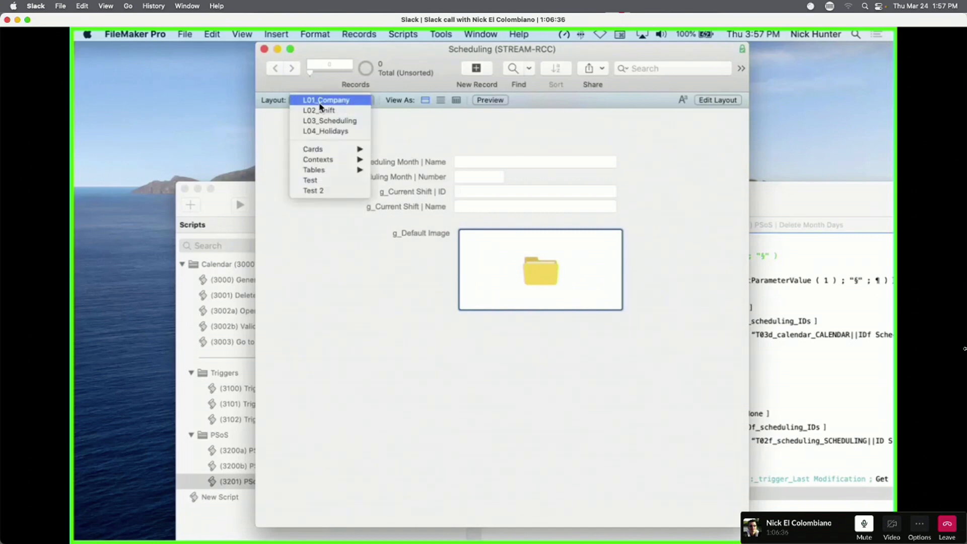
{"action": "left_click", "coordinate": [313, 190]}
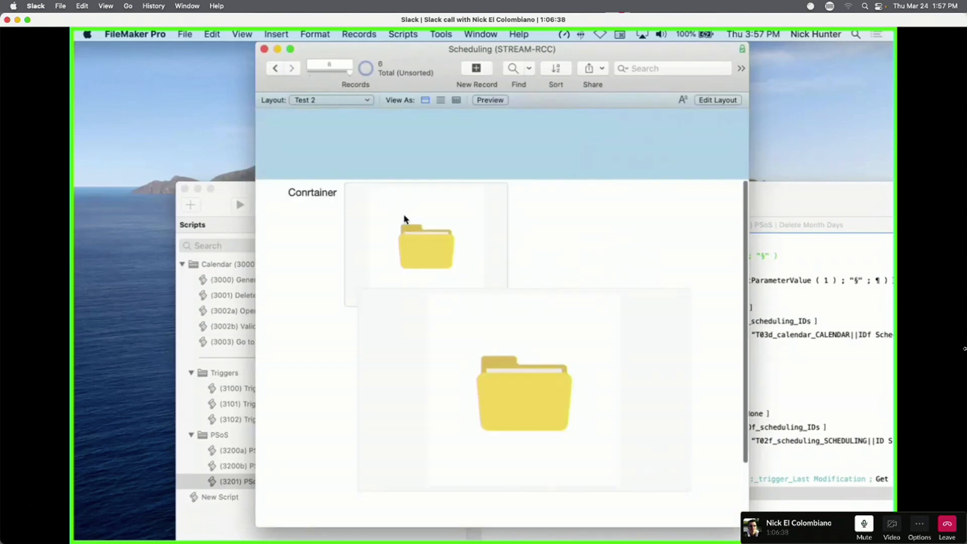
{"action": "left_click", "coordinate": [332, 100]}
{"action": "left_click", "coordinate": [310, 89]}
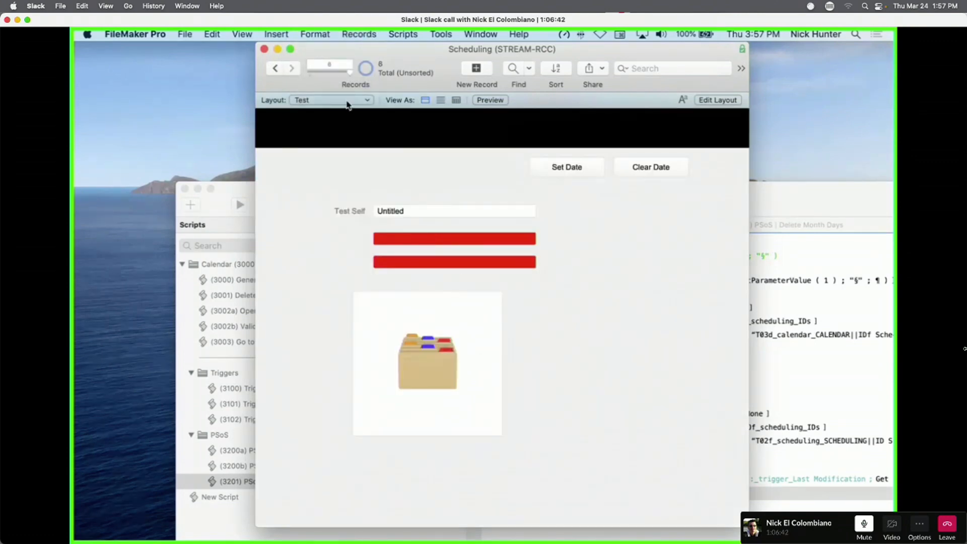
{"action": "left_click", "coordinate": [346, 105]}
{"action": "left_click", "coordinate": [325, 110]}
{"action": "key", "text": "super+l"}
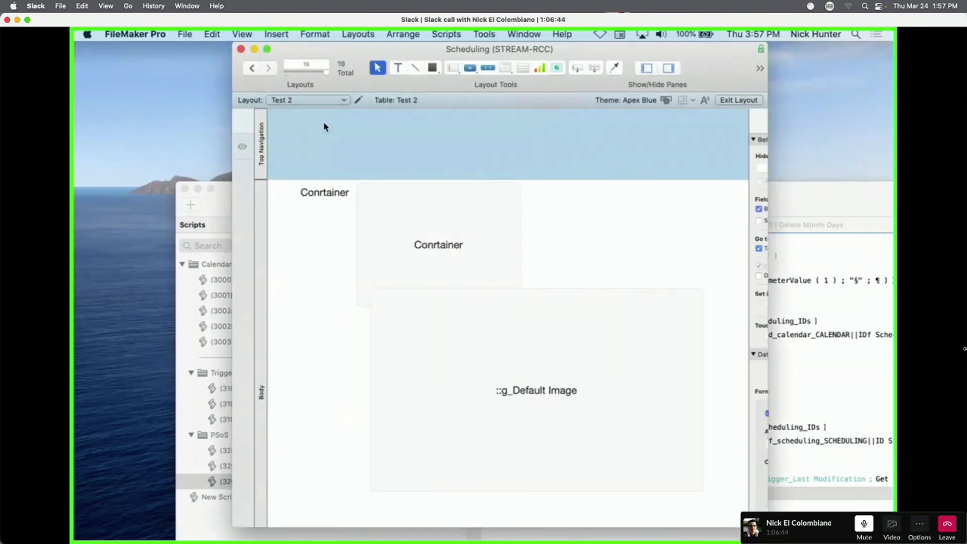
Delete the g_Default Image container from Test 2 and add five new records.
{"action": "left_click", "coordinate": [501, 334]}
{"action": "key", "text": "Delete"}
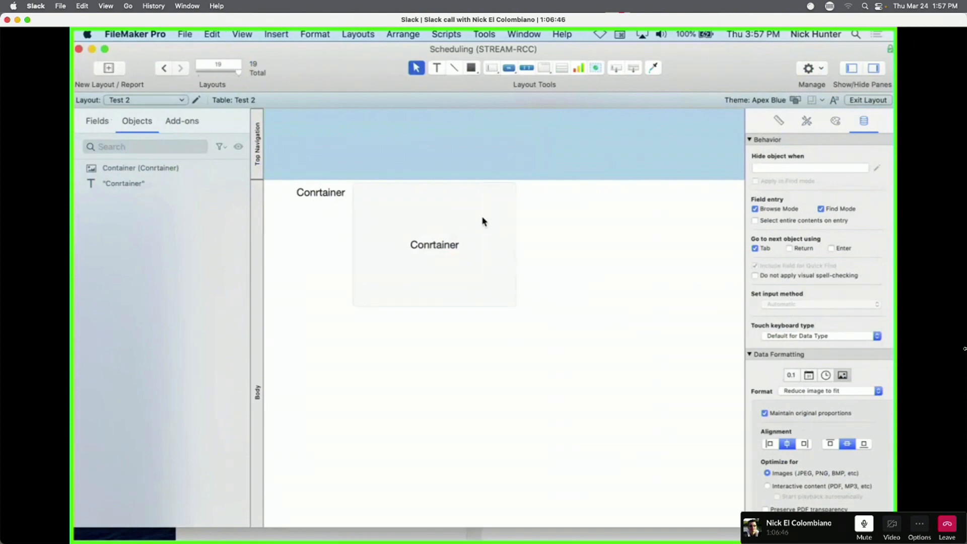
{"action": "key", "text": "super+b"}
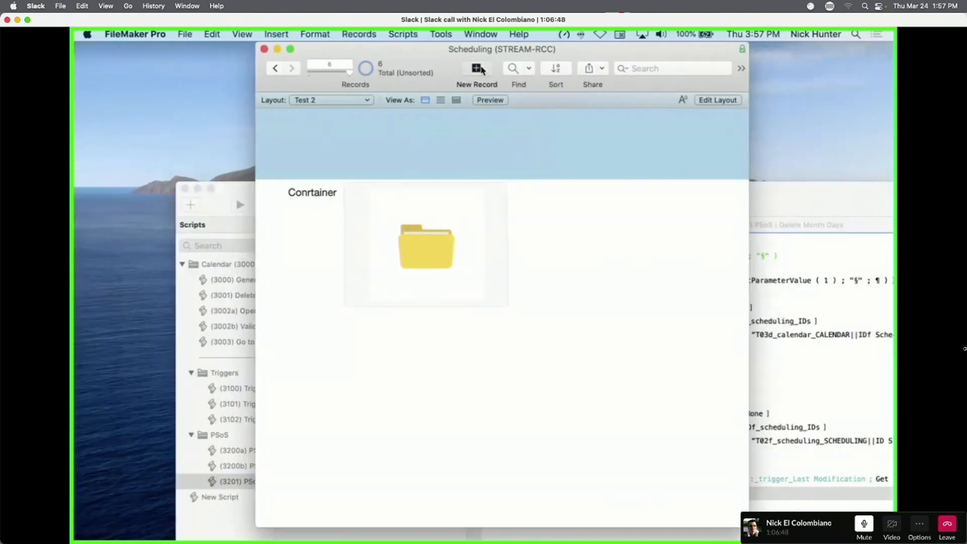
{"action": "left_click", "coordinate": [481, 69]}
{"action": "left_click", "coordinate": [481, 69]}
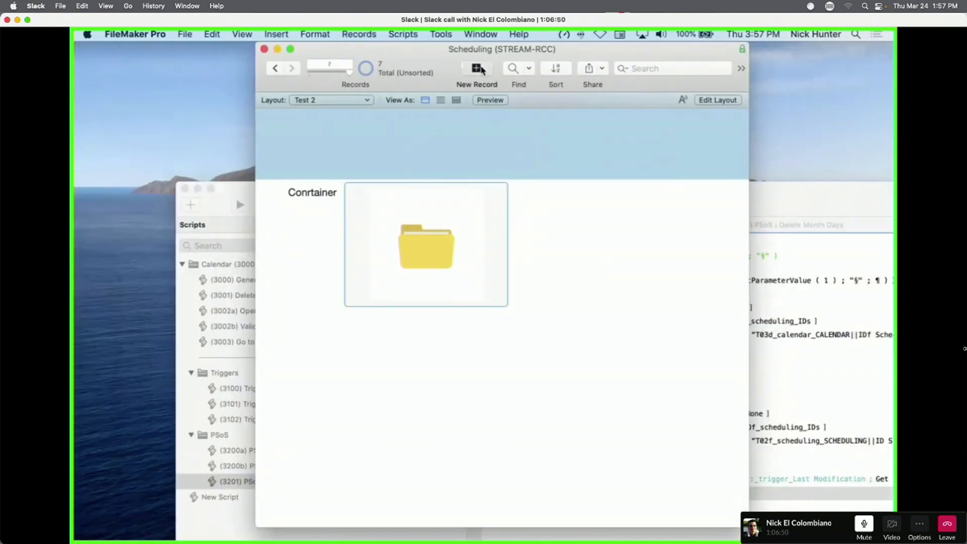
{"action": "left_click", "coordinate": [482, 69]}
{"action": "left_click", "coordinate": [481, 69]}
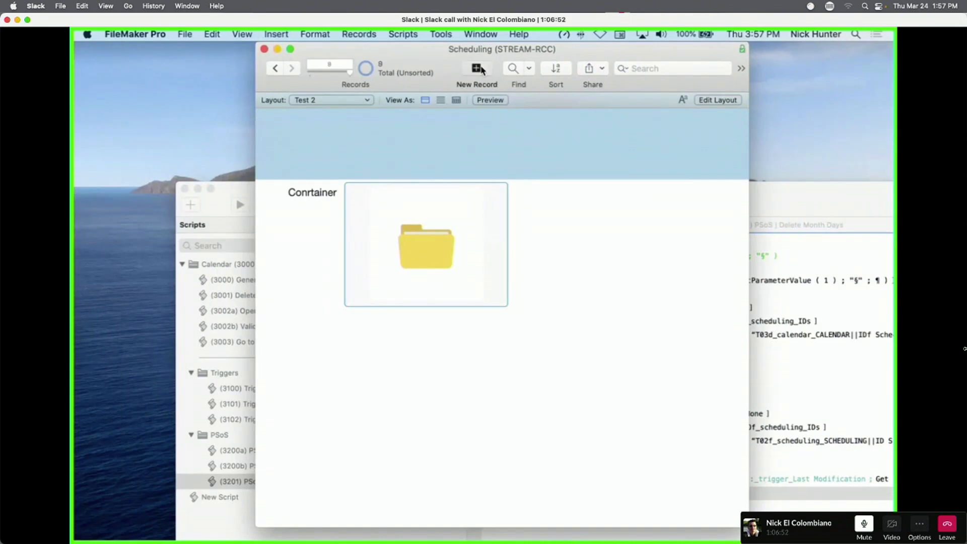
{"action": "left_click", "coordinate": [481, 70]}
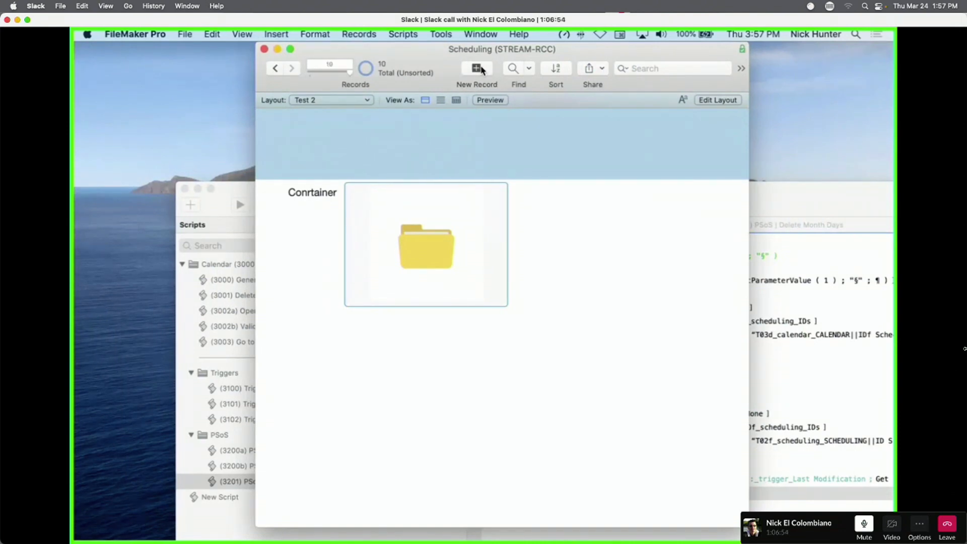
Start exporting the container's contents with Export Field Contents, then cancel.
{"action": "right_click", "coordinate": [446, 245]}
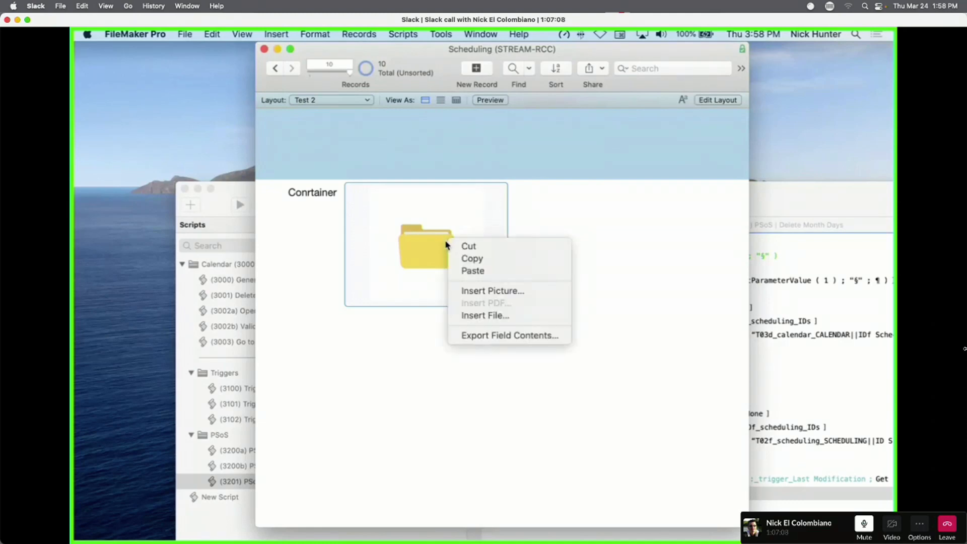
{"action": "left_click", "coordinate": [469, 258]}
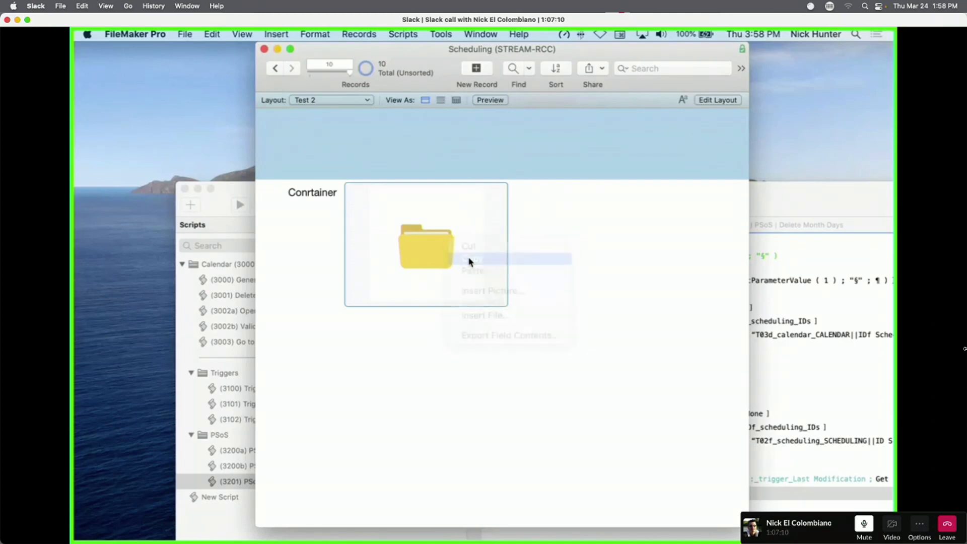
{"action": "right_click", "coordinate": [463, 260]}
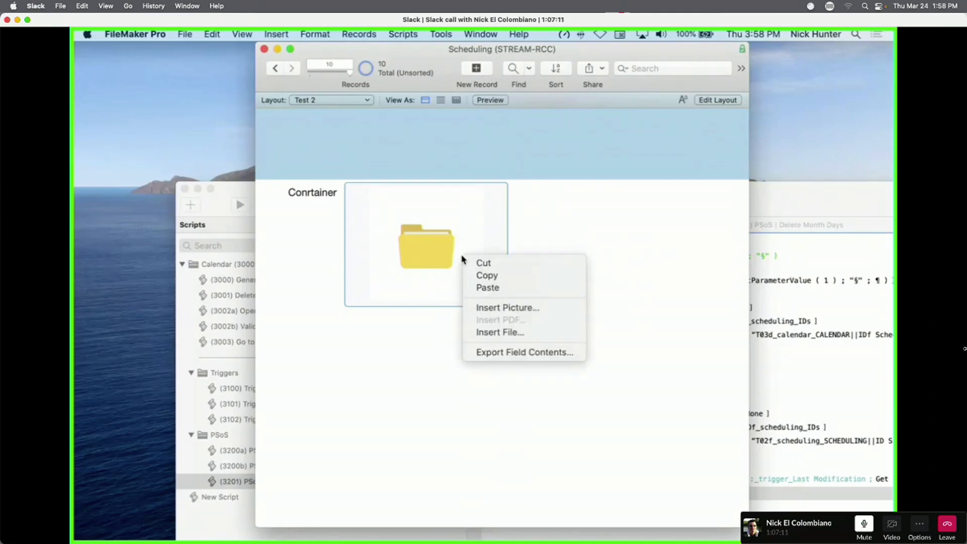
{"action": "left_click", "coordinate": [503, 354]}
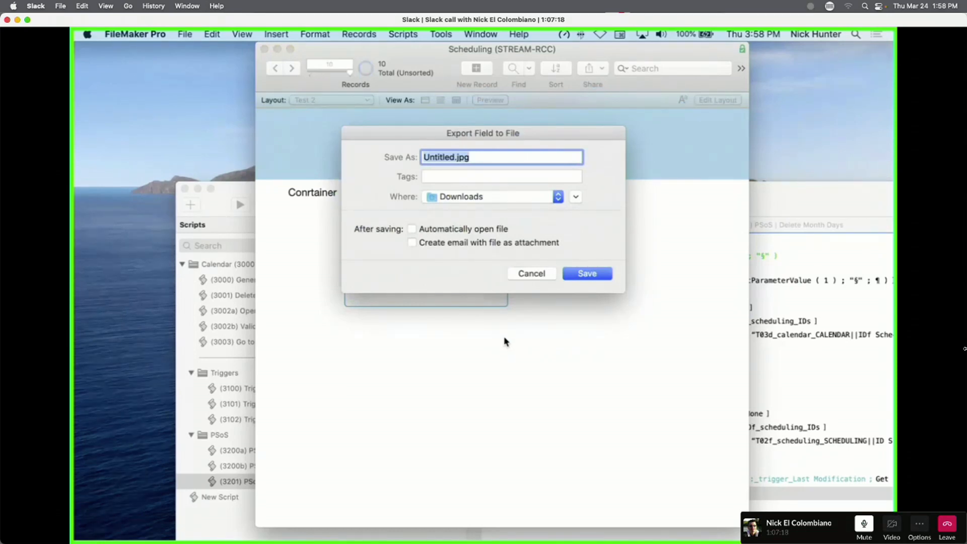
{"action": "left_click", "coordinate": [524, 275]}
{"action": "left_click", "coordinate": [527, 286]}
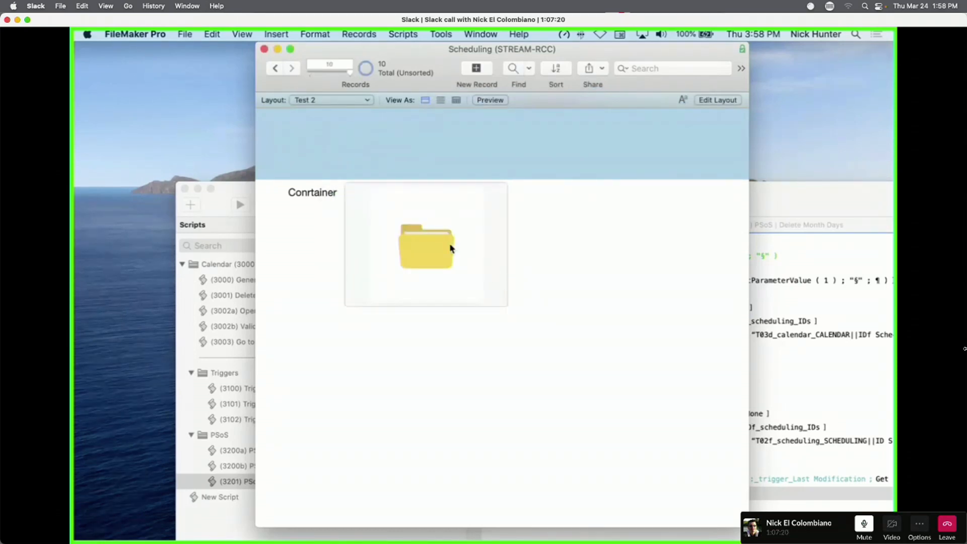
{"action": "scroll", "coordinate": [450, 249], "scroll_direction": "down", "scroll_amount": 1}
{"action": "scroll", "coordinate": [449, 250], "scroll_direction": "up", "scroll_amount": 2}
Dismiss the record and container shortcut menus and open Manage Database.
{"action": "right_click", "coordinate": [622, 218]}
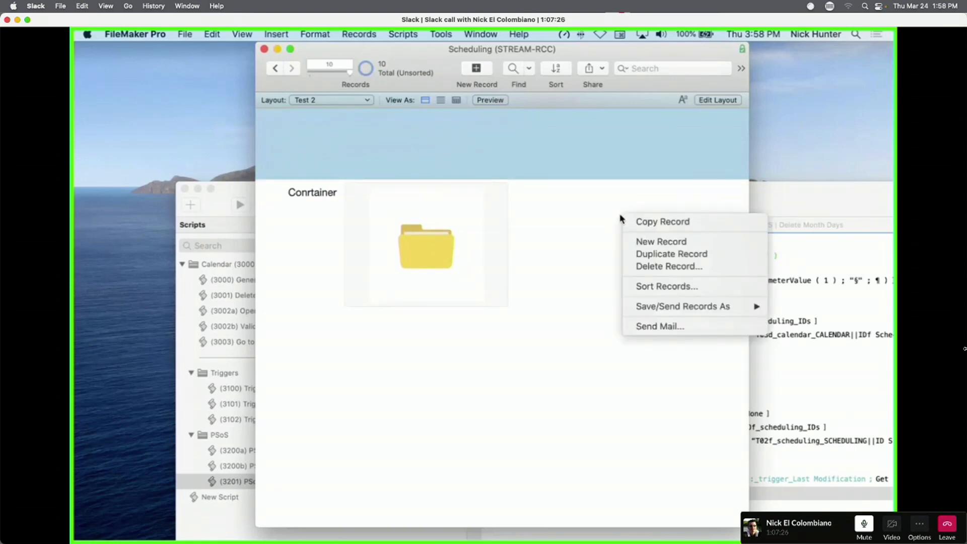
{"action": "left_click", "coordinate": [523, 193]}
{"action": "right_click", "coordinate": [481, 220]}
{"action": "left_click", "coordinate": [534, 210]}
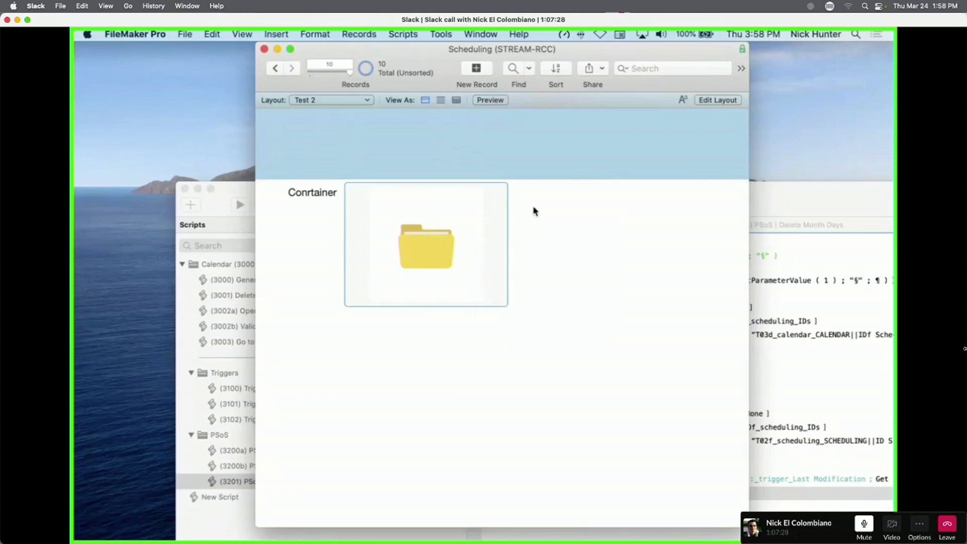
{"action": "left_click", "coordinate": [564, 201]}
{"action": "key", "text": "super+shift+d"}
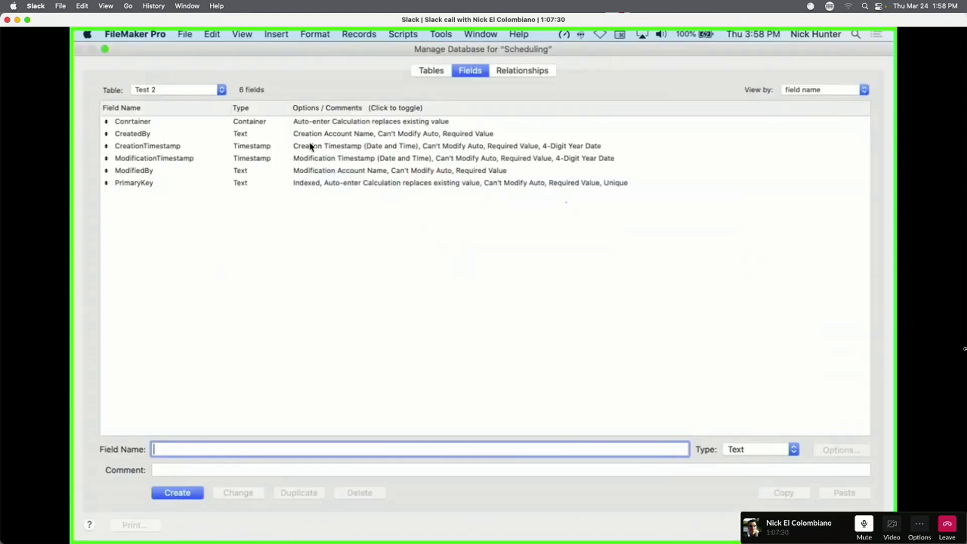
In Conrtainer's auto-enter calculation, replace the default image reference with GetThumbnail.
{"action": "left_click", "coordinate": [188, 91]}
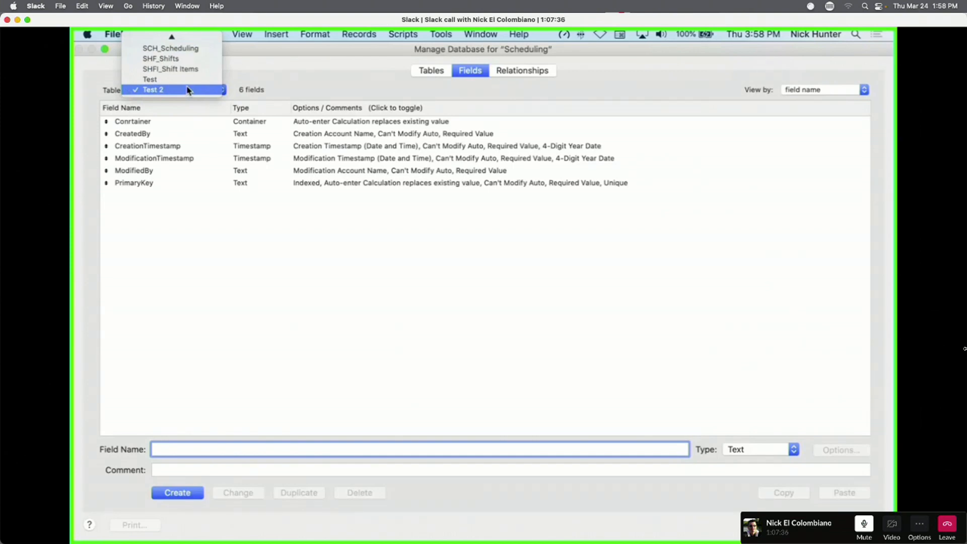
{"action": "left_click", "coordinate": [431, 129]}
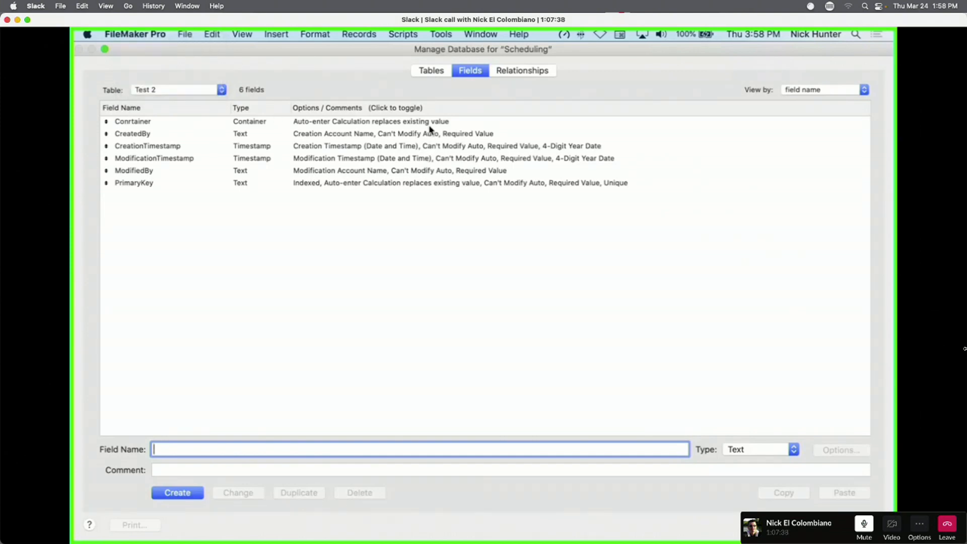
{"action": "double_click", "coordinate": [432, 123]}
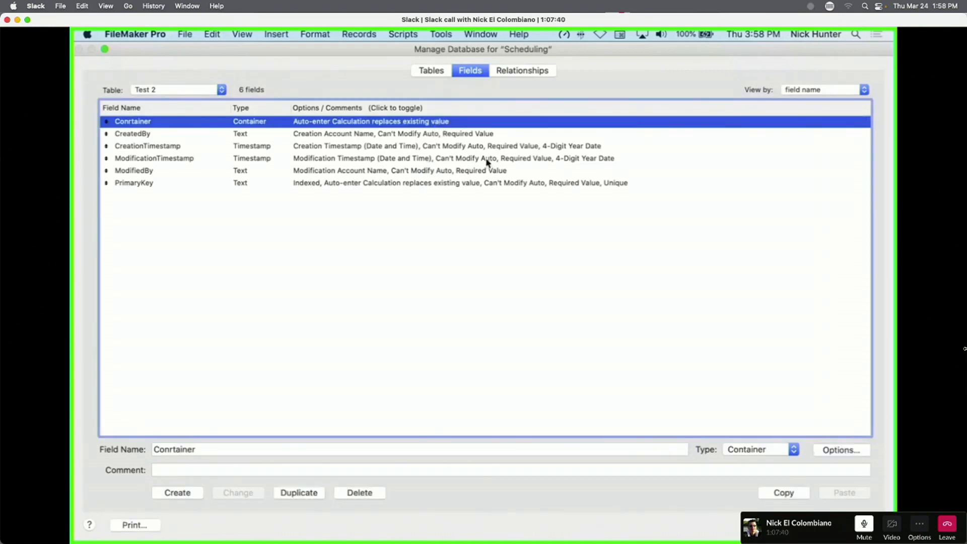
{"action": "left_click", "coordinate": [485, 310]}
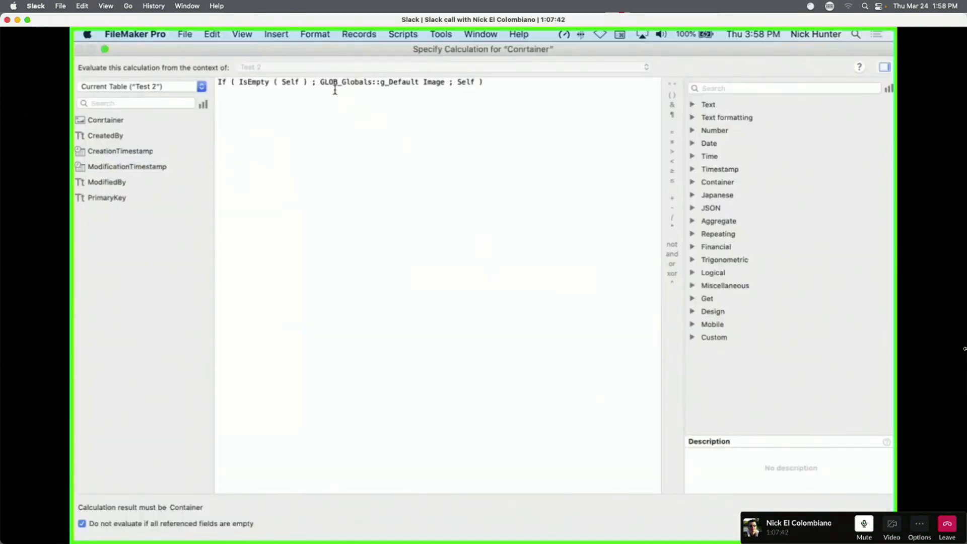
{"action": "left_click_drag", "start_coordinate": [319, 81], "coordinate": [445, 82]}
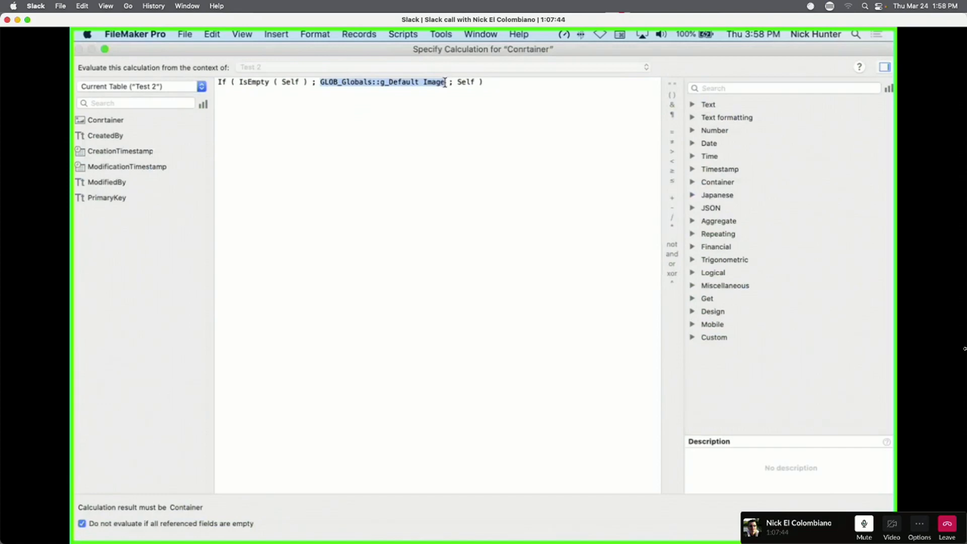
{"action": "key", "text": "BackSpace"}
{"action": "type", "text": "getth"}
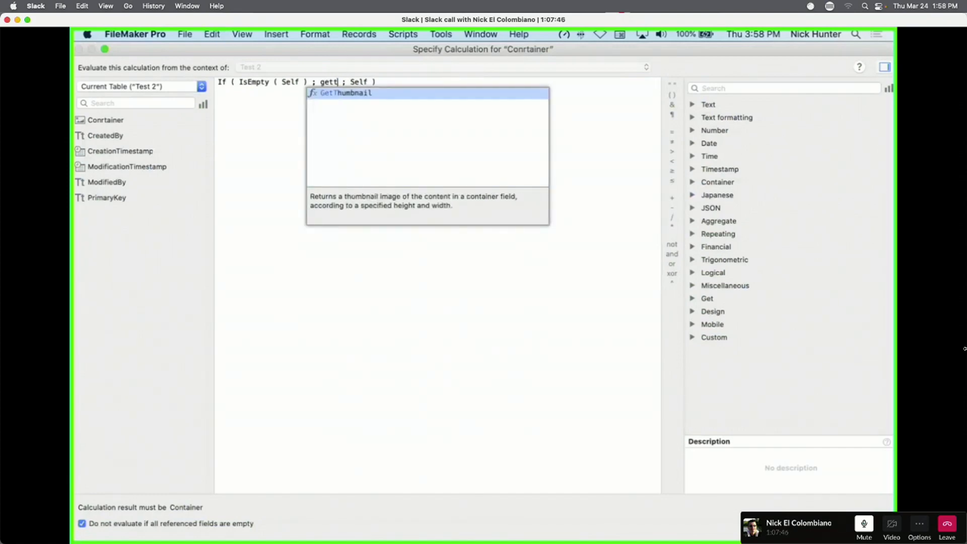
{"action": "key", "text": "Return"}
Complete GetThumbnail ( GLOB_Globals::g_Default Image ; 100 ; 100 ), recheck it, and confirm the options.
{"action": "double_click", "coordinate": [396, 82]}
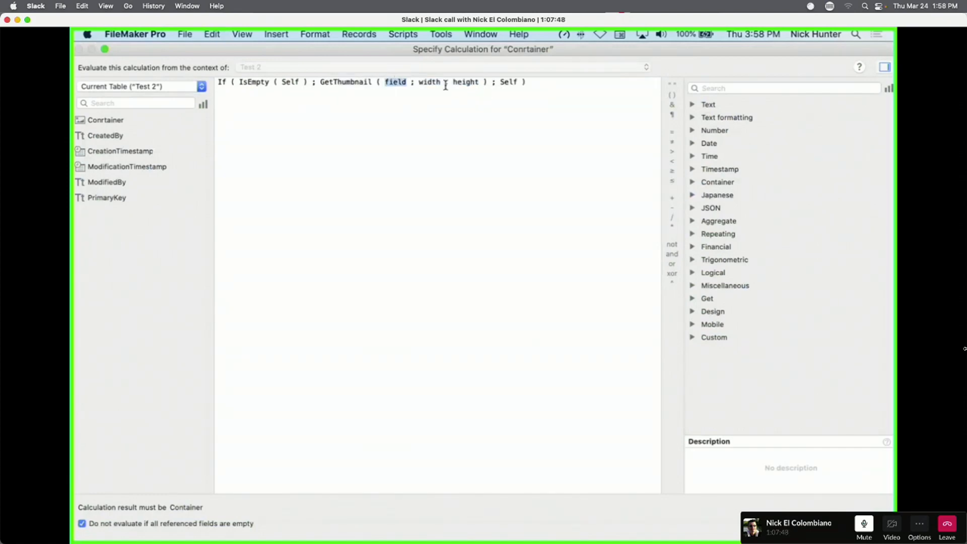
{"action": "key", "text": "super+v"}
{"action": "double_click", "coordinate": [532, 81]}
{"action": "type", "text": "100"}
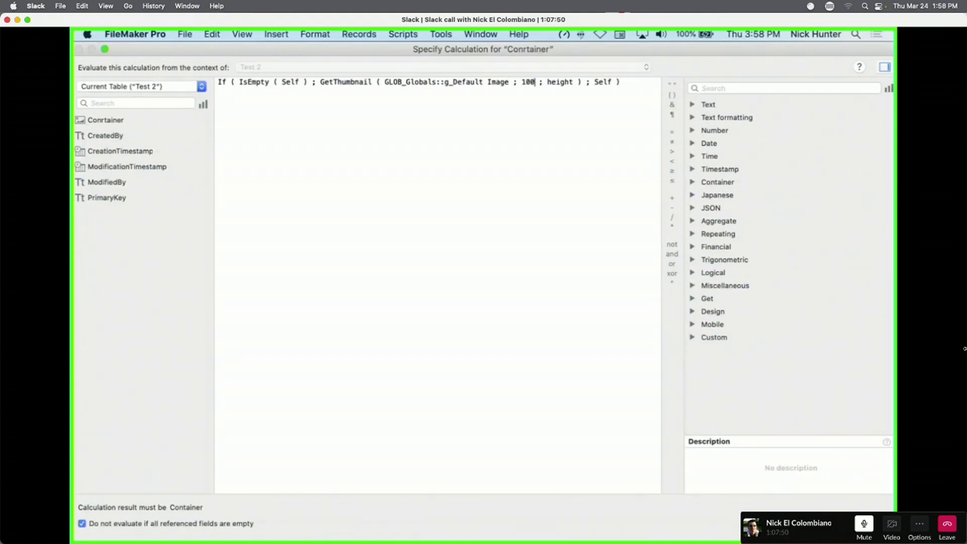
{"action": "double_click", "coordinate": [561, 82]}
{"action": "type", "text": "100"}
{"action": "key", "text": "Return"}
{"action": "left_click", "coordinate": [489, 310]}
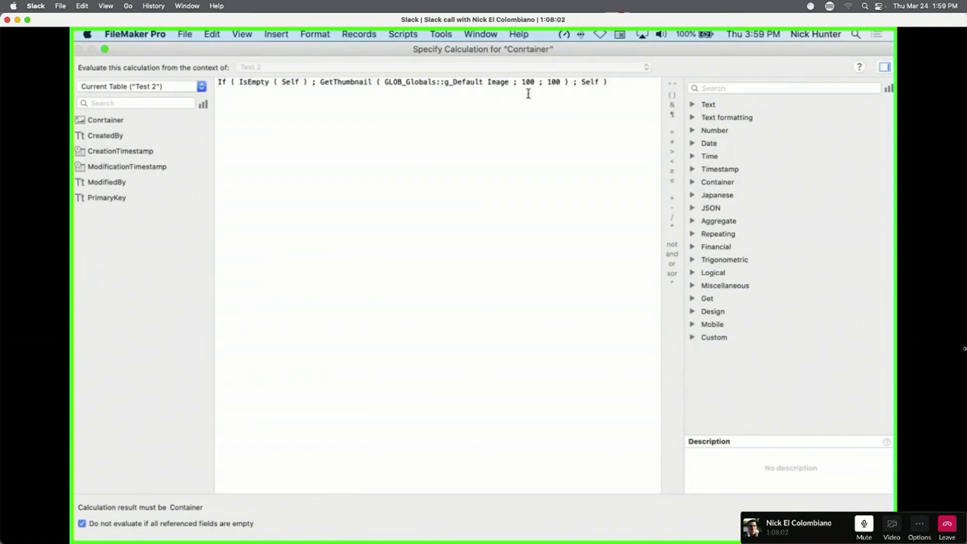
{"action": "key", "text": "Return"}
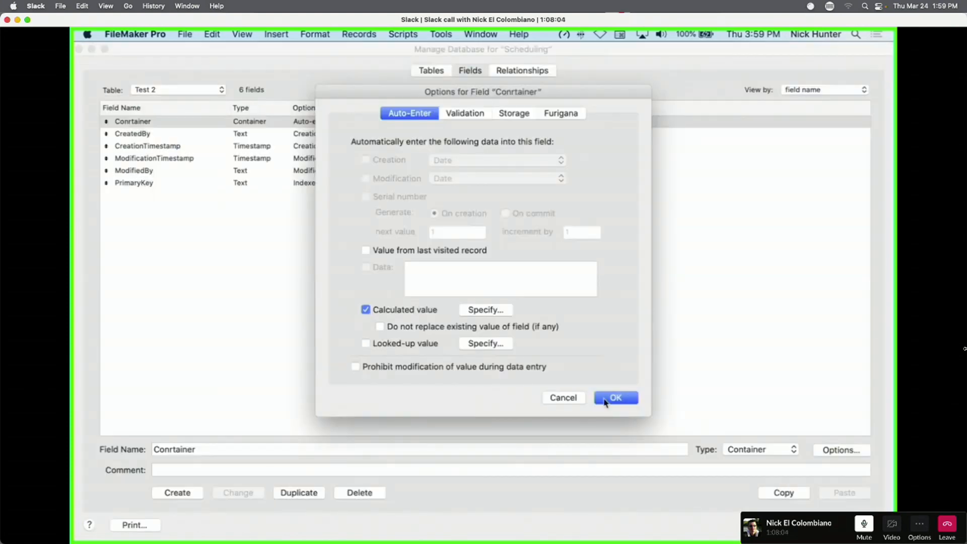
{"action": "left_click", "coordinate": [616, 401]}
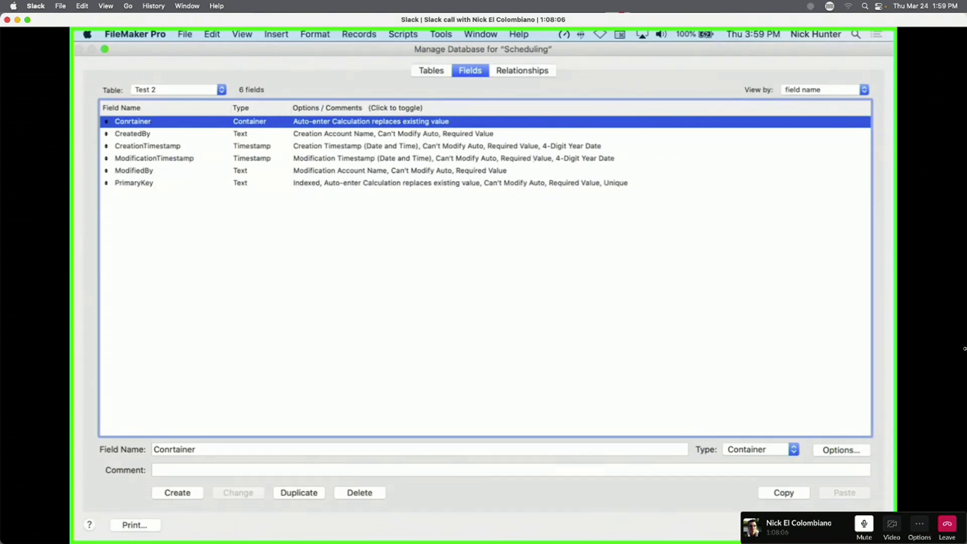
Add two Test 2 records showing the smaller default thumbnail, then reopen the field definitions.
{"action": "key", "text": "Return"}
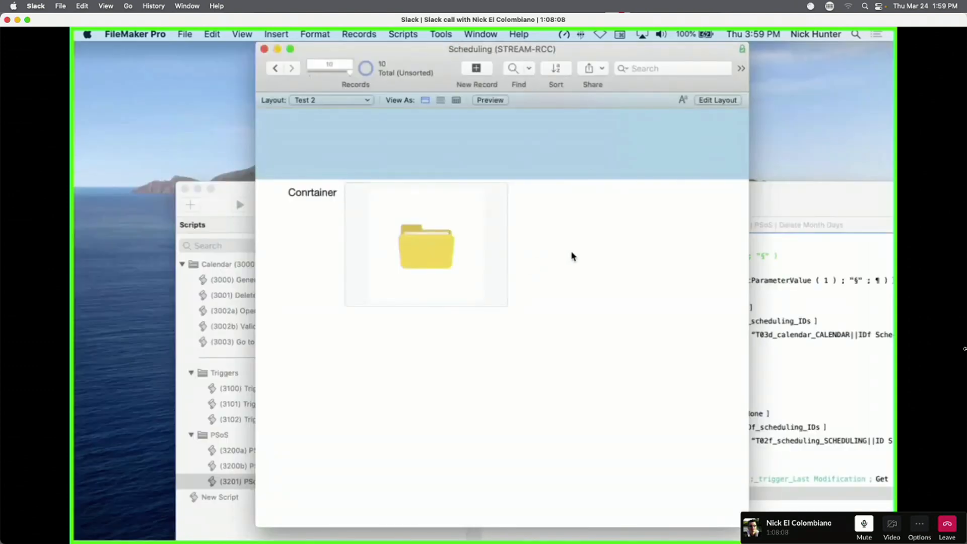
{"action": "left_click", "coordinate": [475, 71]}
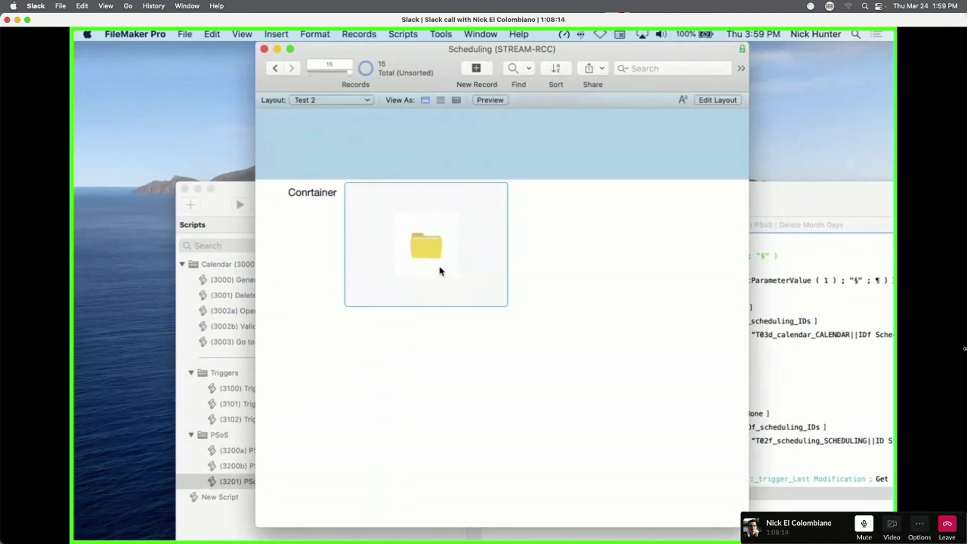
{"action": "left_click", "coordinate": [538, 276]}
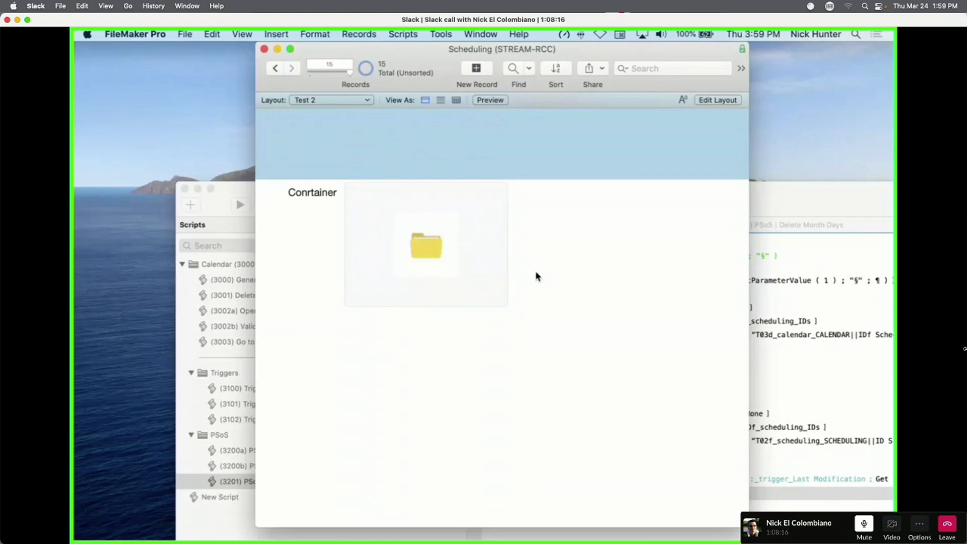
{"action": "left_click", "coordinate": [475, 70]}
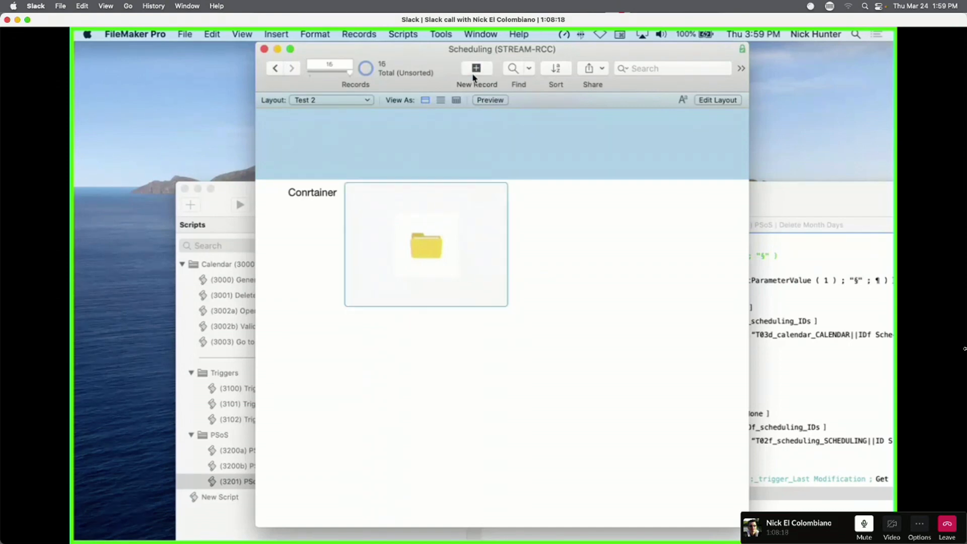
{"action": "left_click", "coordinate": [562, 193]}
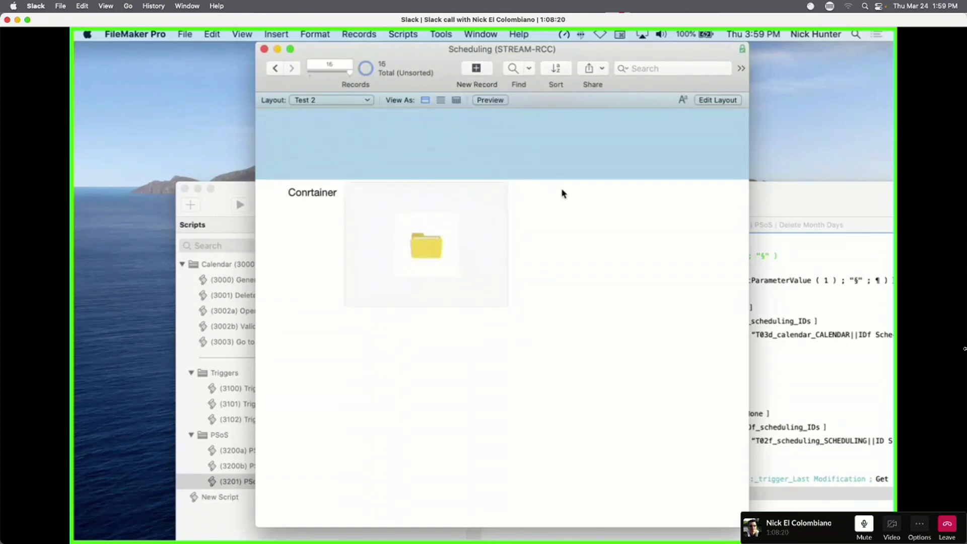
{"action": "key", "text": "super+shift+d"}
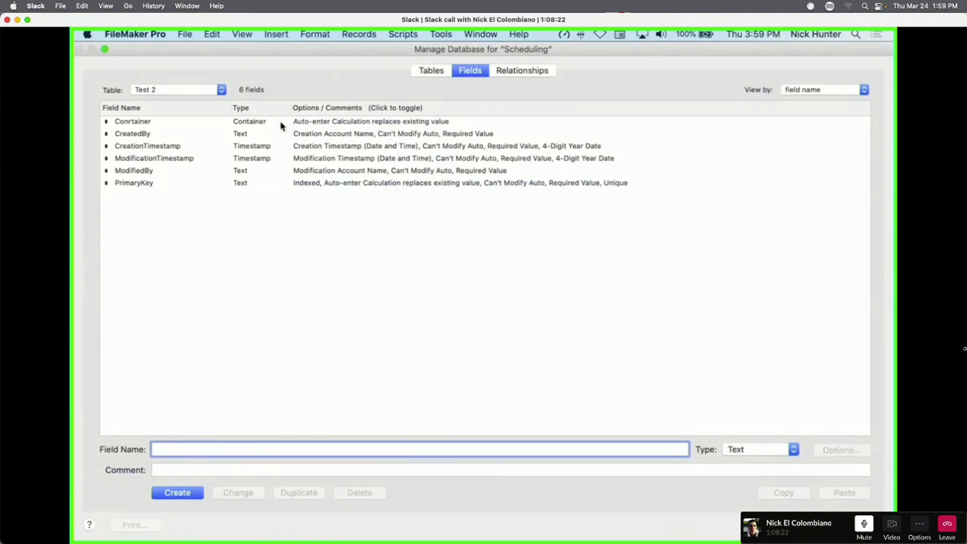
Open the auto-enter calculation of GLOB_Globals' g_Default Image field.
{"action": "left_click", "coordinate": [193, 94]}
{"action": "scroll", "coordinate": [193, 97], "scroll_direction": "up", "scroll_amount": 3}
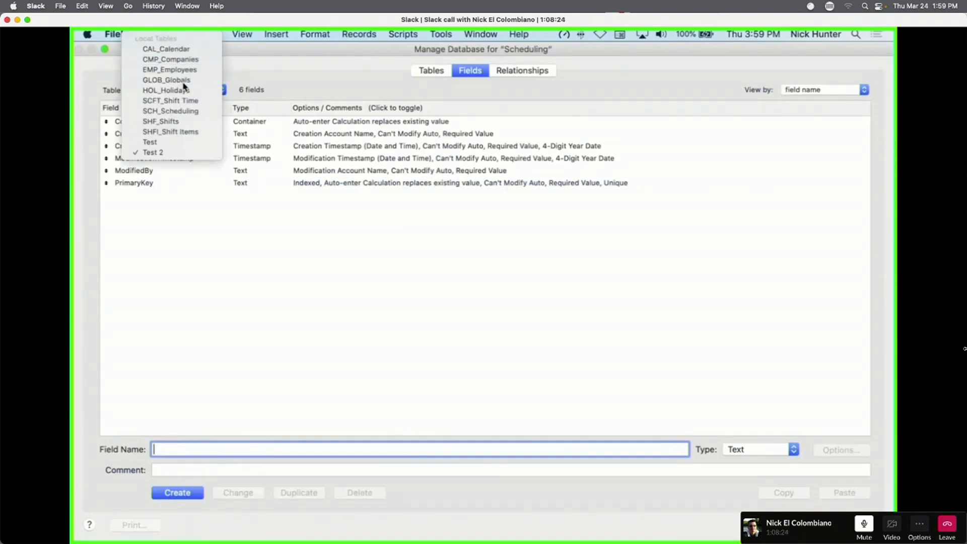
{"action": "left_click", "coordinate": [185, 81]}
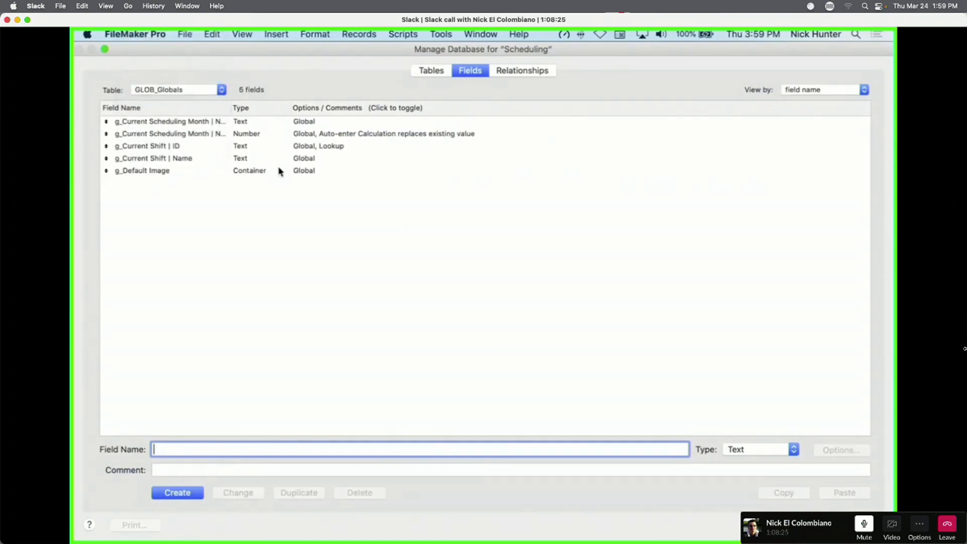
{"action": "double_click", "coordinate": [208, 171]}
{"action": "left_click", "coordinate": [482, 316]}
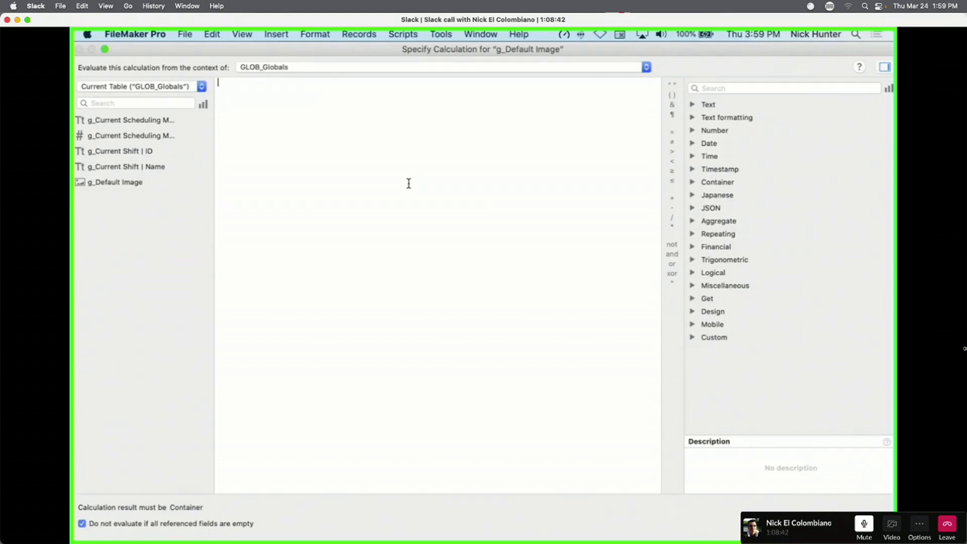
Enter GetThumbnail with Self as its field argument, correcting a mistaken GetHeight.
{"action": "type", "text": "geth"}
{"action": "key", "text": "Return"}
{"action": "key", "text": "BackSpace"}
{"action": "type", "text": "getth"}
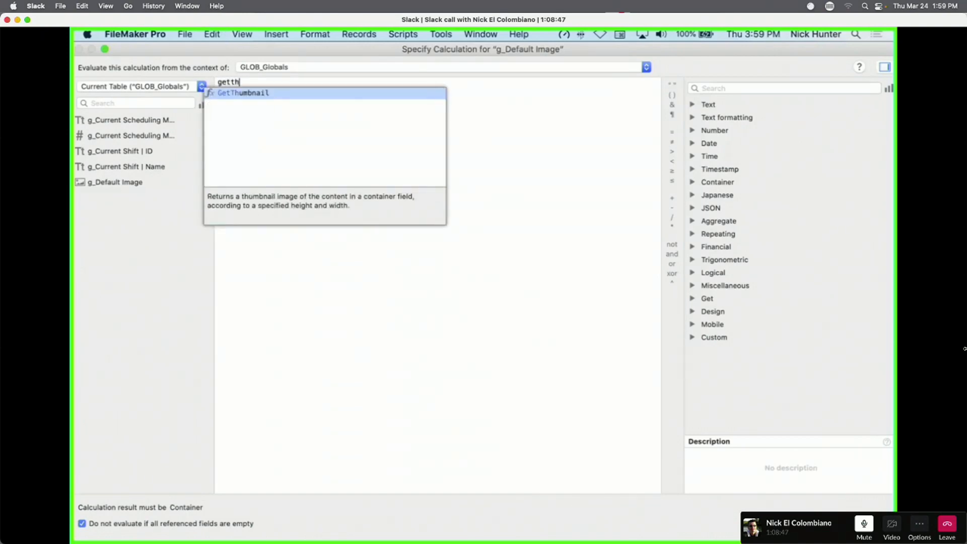
{"action": "key", "text": "Return"}
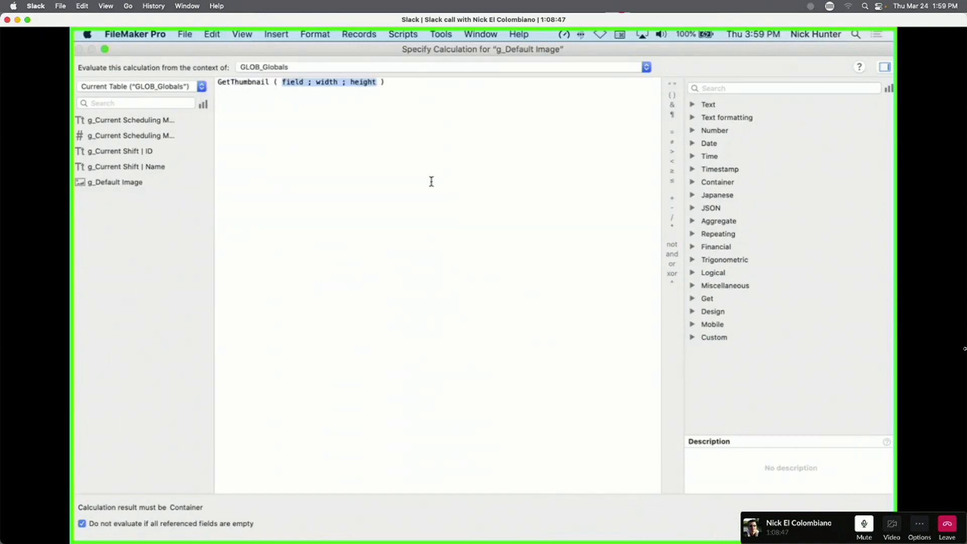
{"action": "double_click", "coordinate": [291, 81]}
{"action": "type", "text": "Self"}
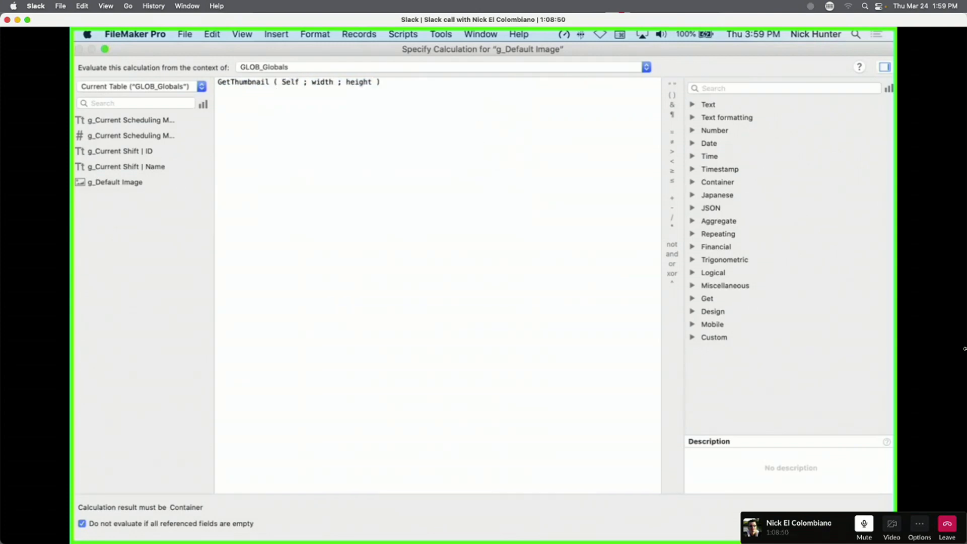
Set thumbnail width 20 and height 2, and allow replacing existing values.
{"action": "double_click", "coordinate": [322, 81]}
{"action": "type", "text": "1"}
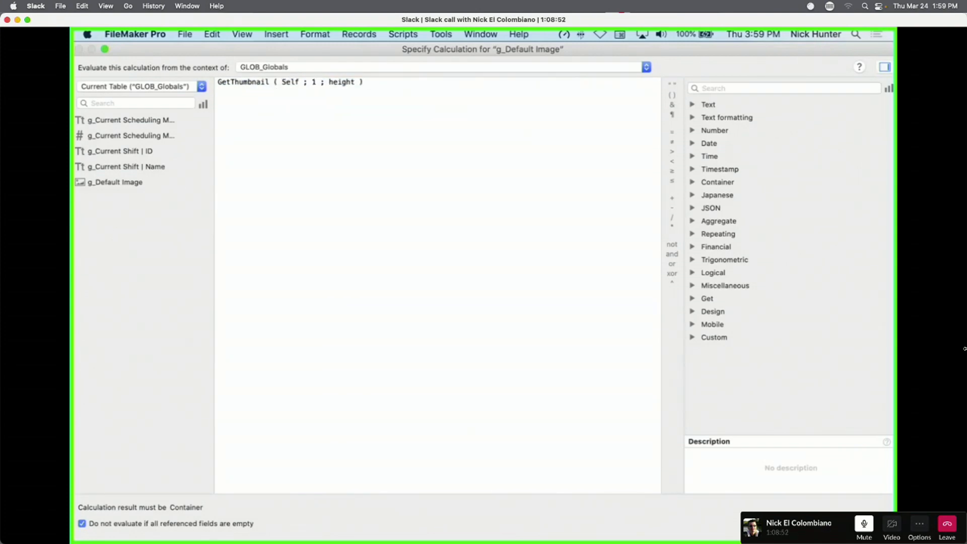
{"action": "key", "text": "BackSpace"}
{"action": "type", "text": "20"}
{"action": "double_click", "coordinate": [346, 83]}
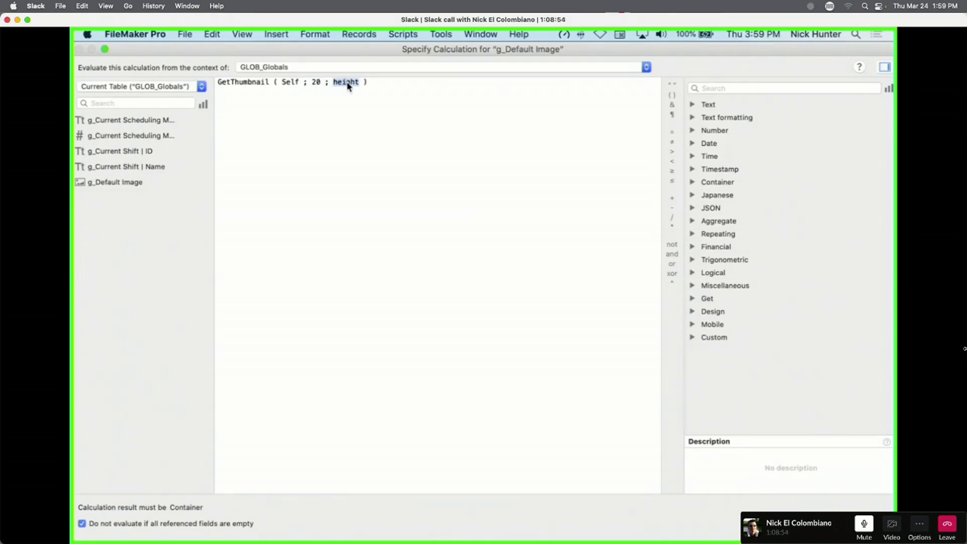
{"action": "type", "text": "20"}
{"action": "left_click", "coordinate": [863, 524]}
{"action": "left_click", "coordinate": [444, 328]}
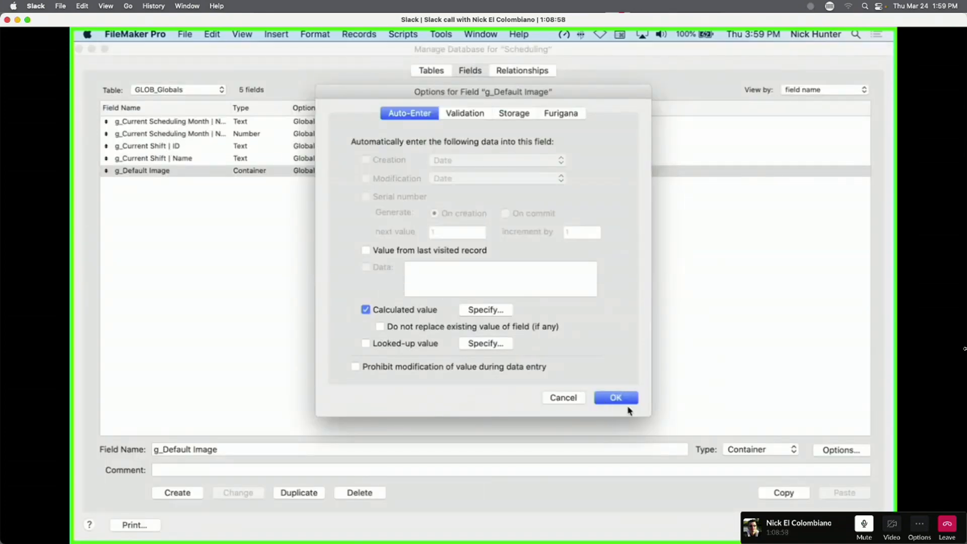
{"action": "left_click", "coordinate": [619, 398]}
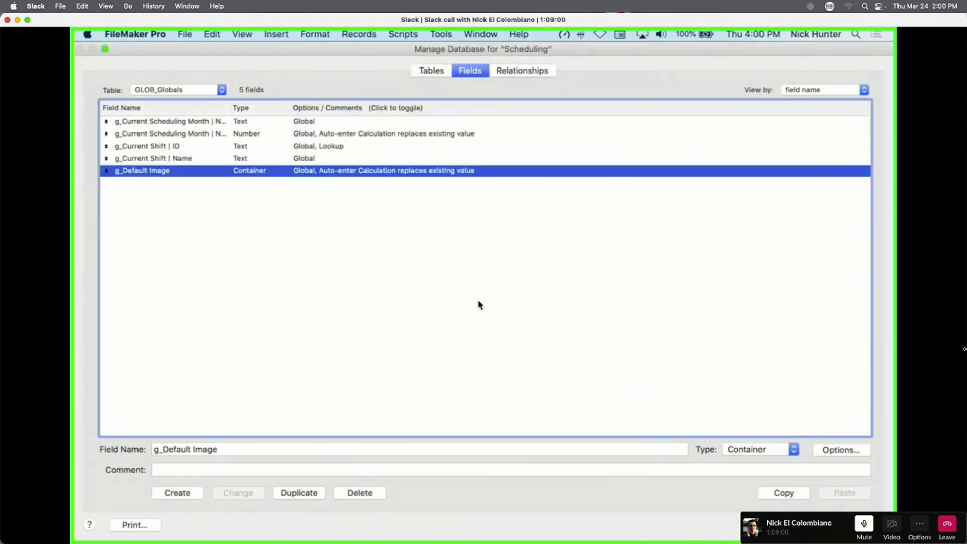
On the GLOB_Globals layout, drag the g_Default Image container larger, then browse records.
{"action": "key", "text": "Return"}
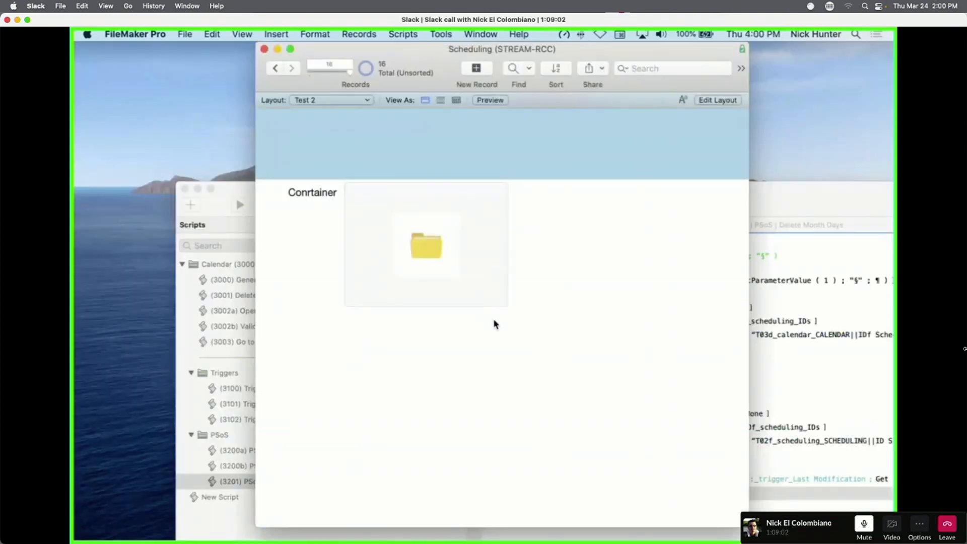
{"action": "left_click", "coordinate": [325, 101]}
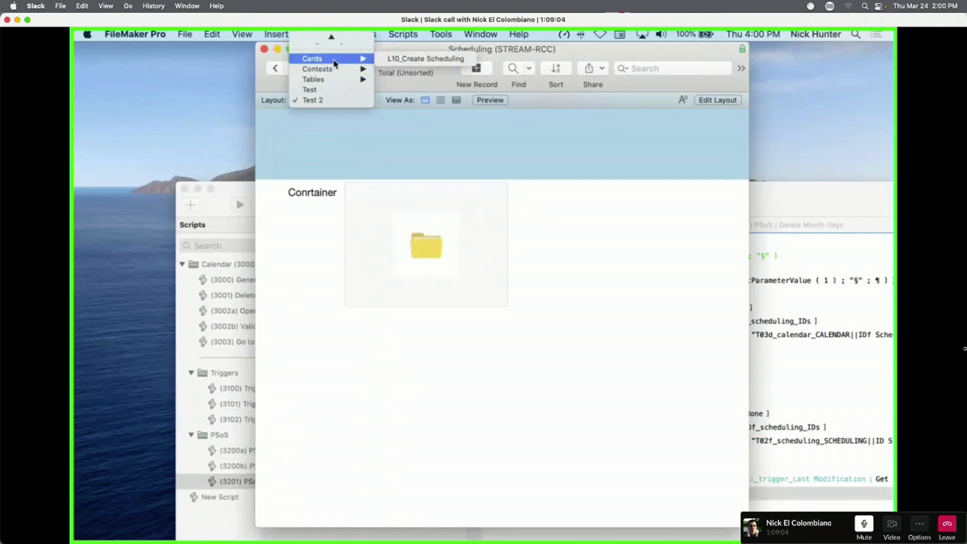
{"action": "mouse_move", "coordinate": [330, 79]}
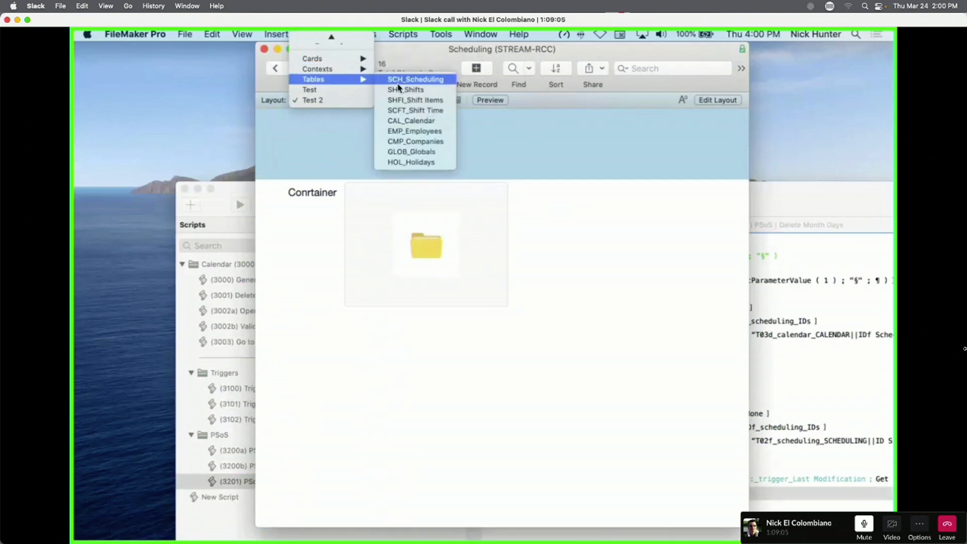
{"action": "left_click", "coordinate": [410, 152]}
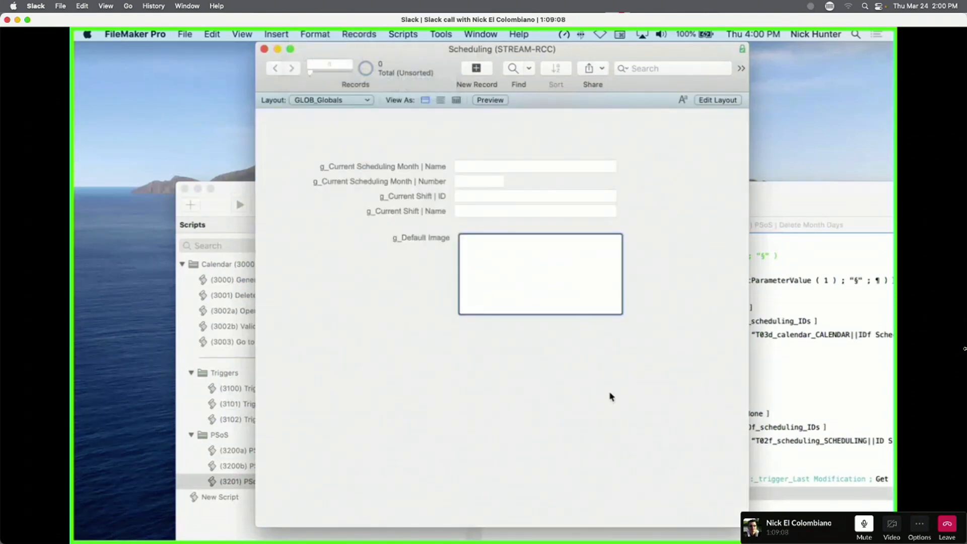
{"action": "key", "text": "super+l"}
{"action": "scroll", "coordinate": [577, 300], "scroll_direction": "right", "scroll_amount": 5}
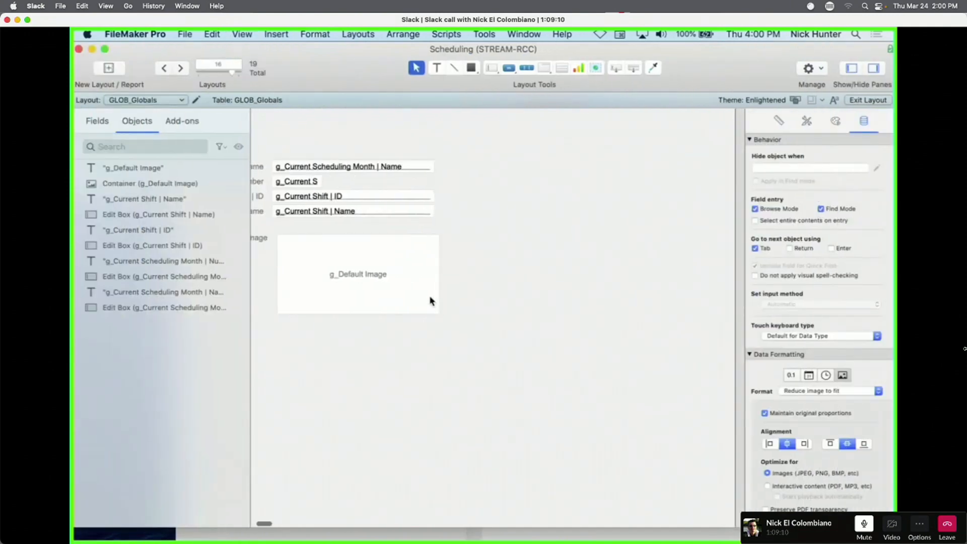
{"action": "left_click", "coordinate": [432, 311]}
{"action": "left_click_drag", "start_coordinate": [439, 314], "coordinate": [567, 480]}
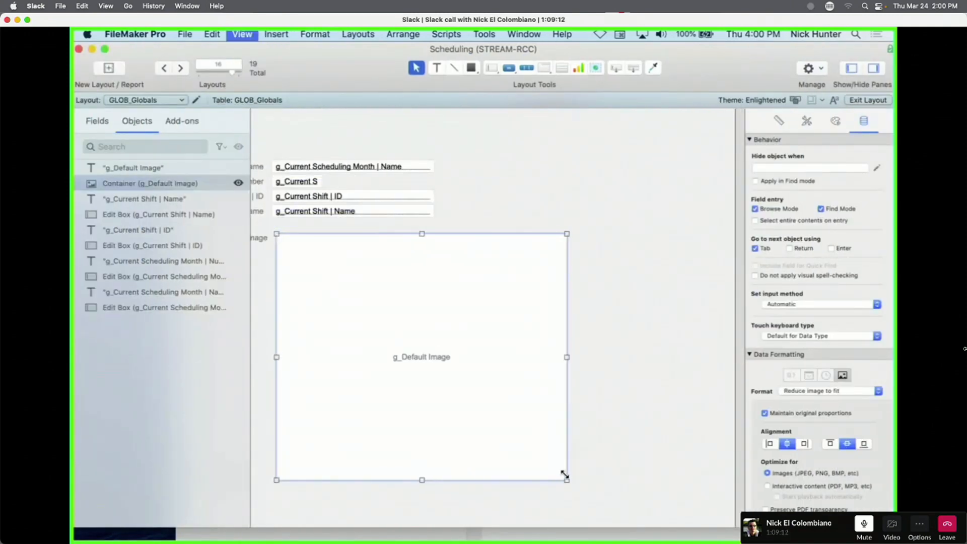
{"action": "key", "text": "super+b"}
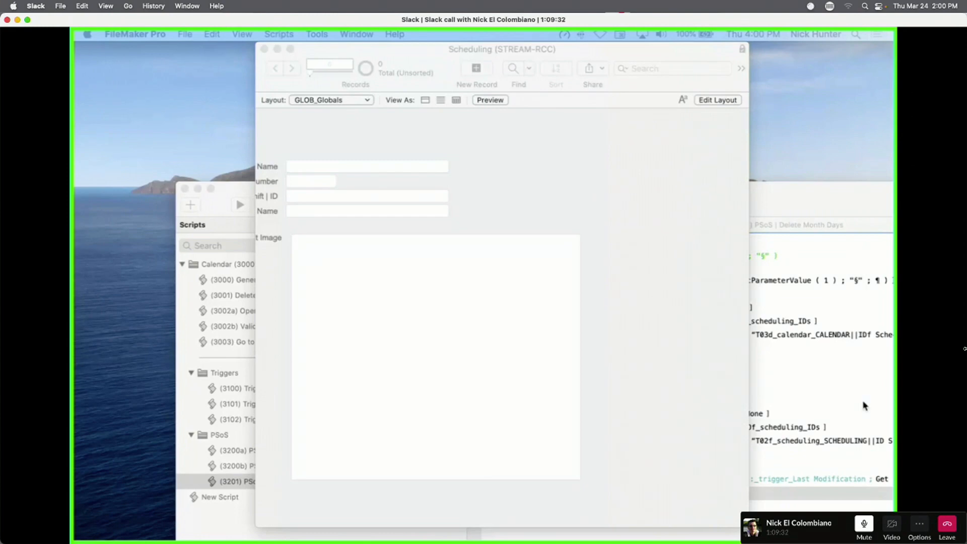
Paste the copied image into g_Default Image and commit it, then open field definitions.
{"action": "left_click", "coordinate": [461, 373]}
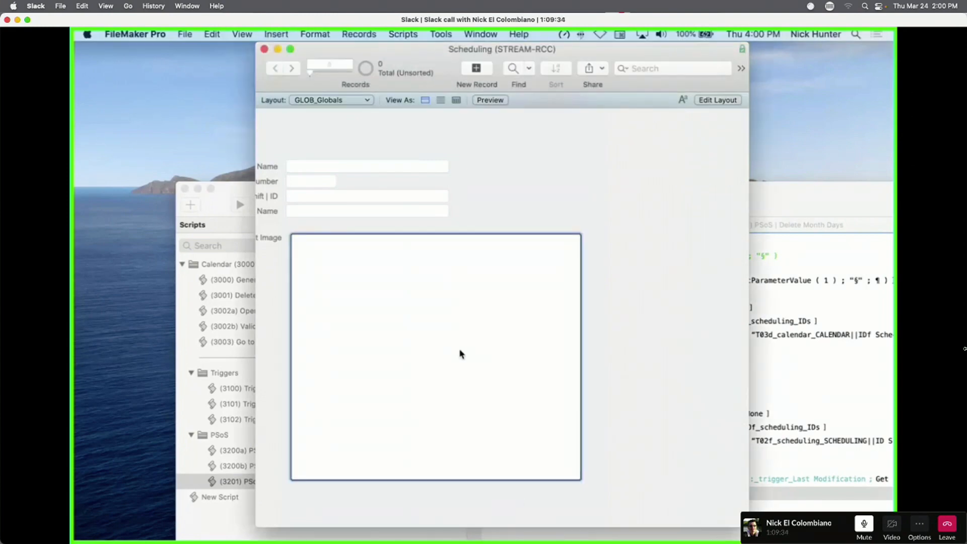
{"action": "key", "text": "super+v"}
{"action": "left_click", "coordinate": [615, 267]}
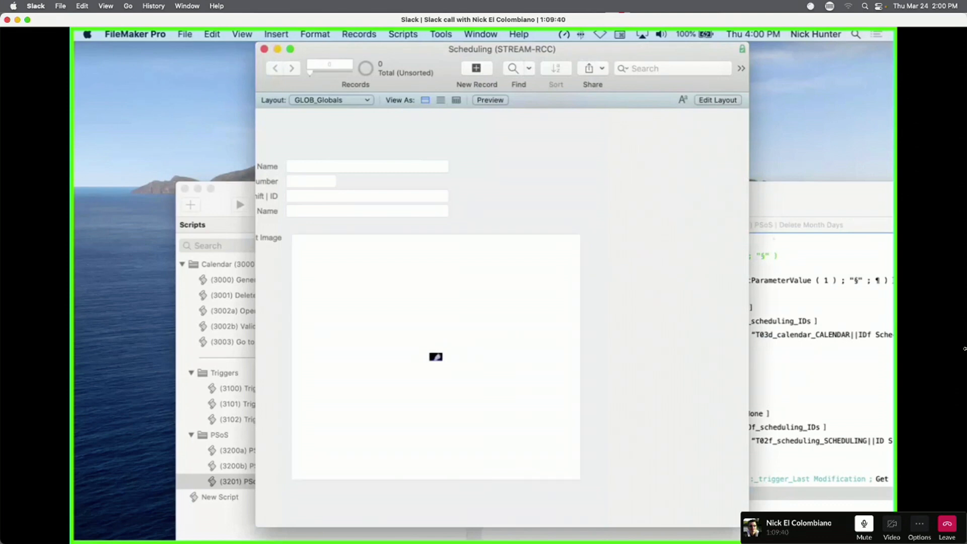
{"action": "key", "text": "super+l"}
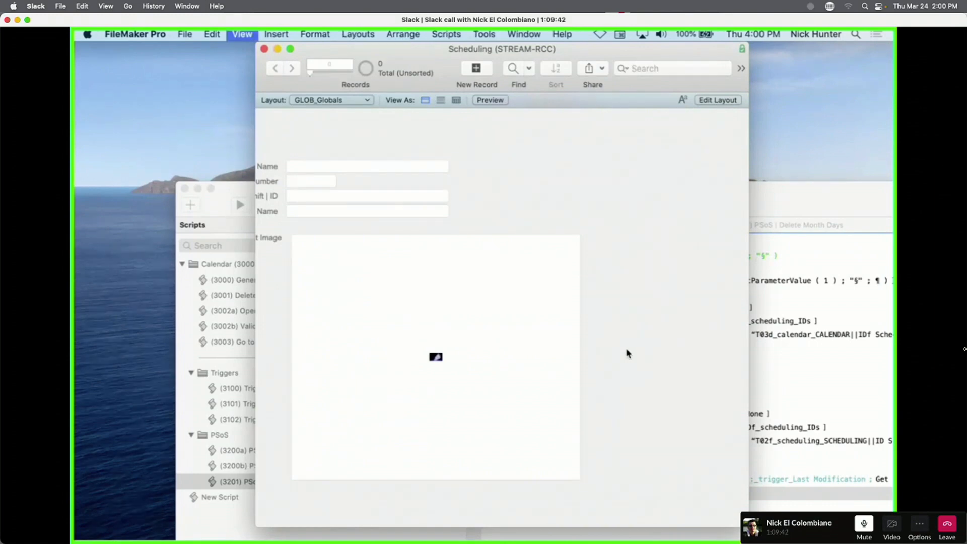
{"action": "key", "text": "super+shift+d"}
Create a Container-type field named 'Container Big' in GLOB_Globals and close the definitions.
{"action": "type", "text": "Con"}
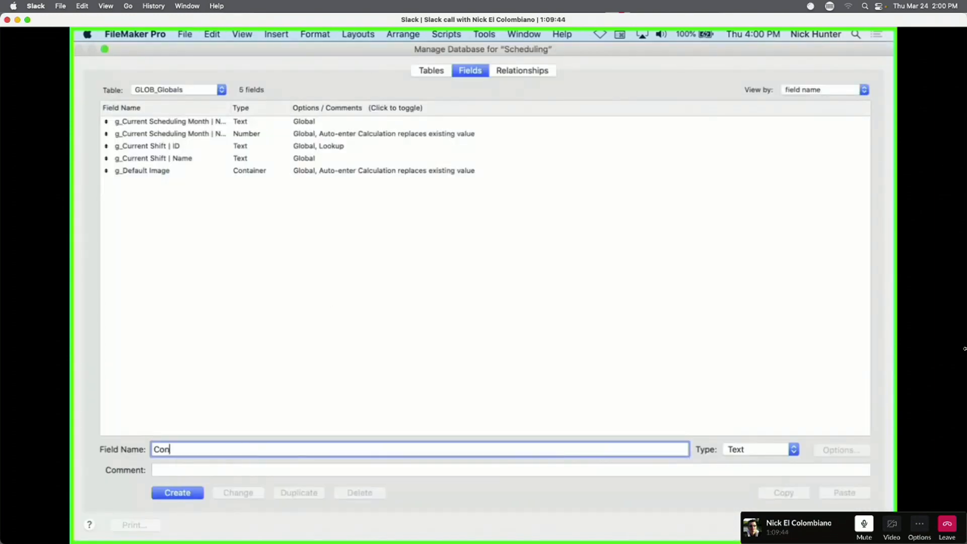
{"action": "type", "text": "tainer Biug"}
{"action": "key", "text": "BackSpace"}
{"action": "key", "text": "BackSpace"}
{"action": "type", "text": "g"}
{"action": "left_click", "coordinate": [177, 493]}
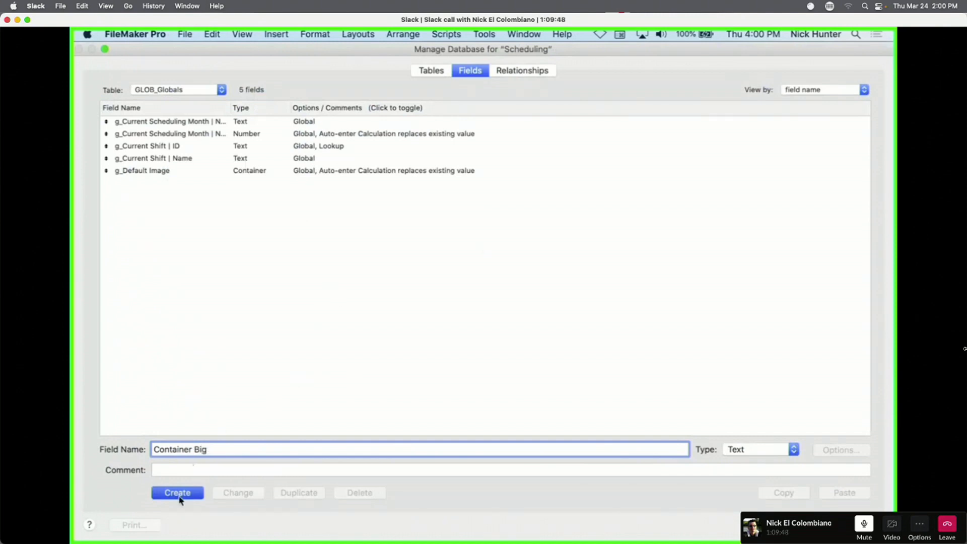
{"action": "left_click", "coordinate": [792, 449]}
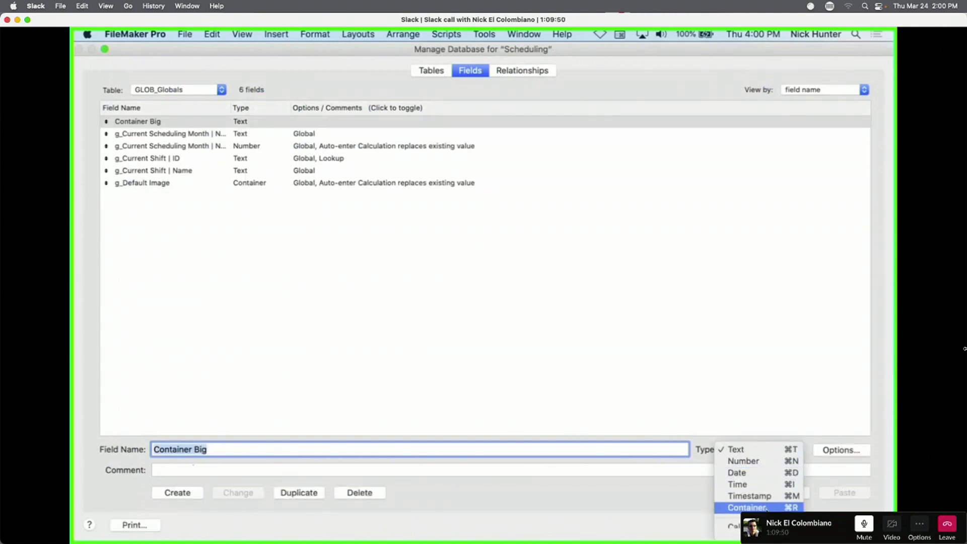
{"action": "left_click", "coordinate": [746, 501]}
{"action": "left_click", "coordinate": [260, 493]}
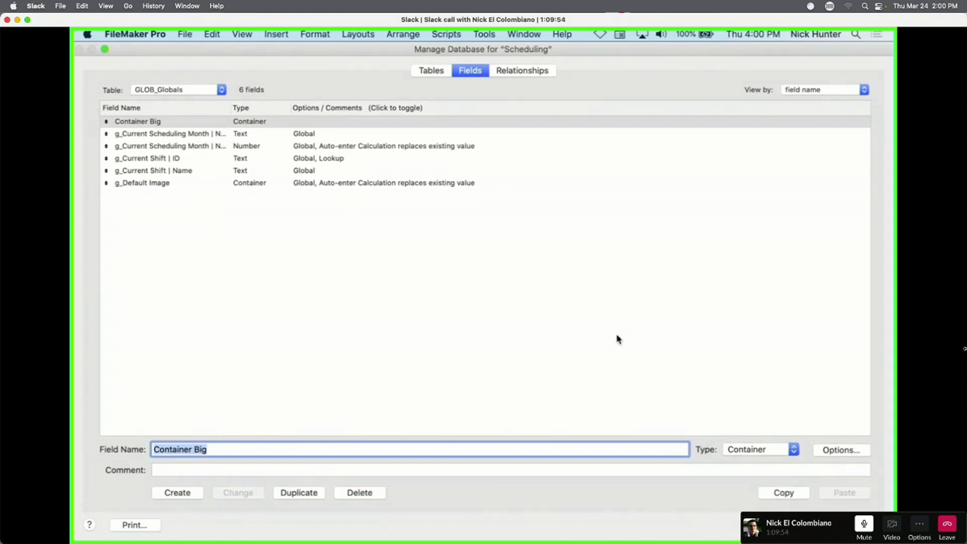
{"action": "key", "text": "Return"}
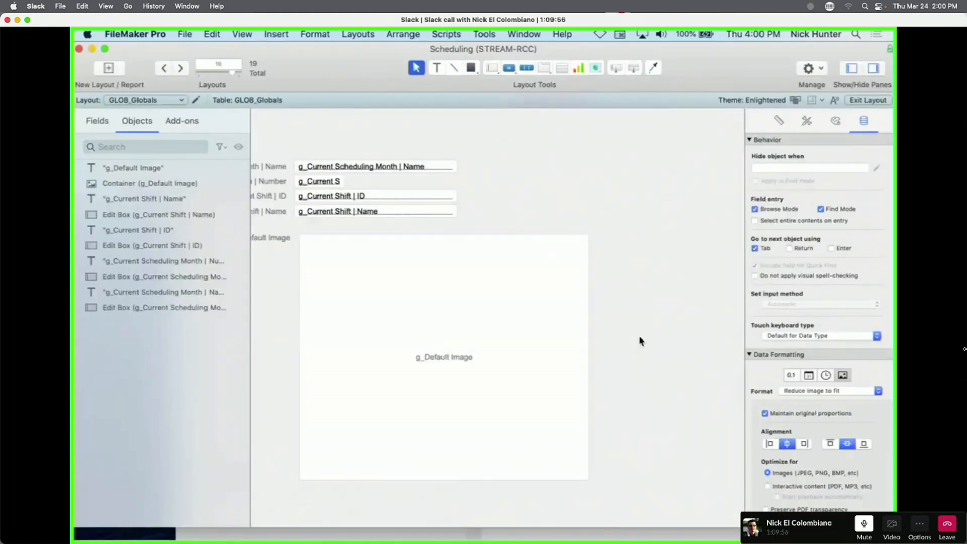
{"action": "scroll", "coordinate": [625, 328], "scroll_direction": "right", "scroll_amount": 5}
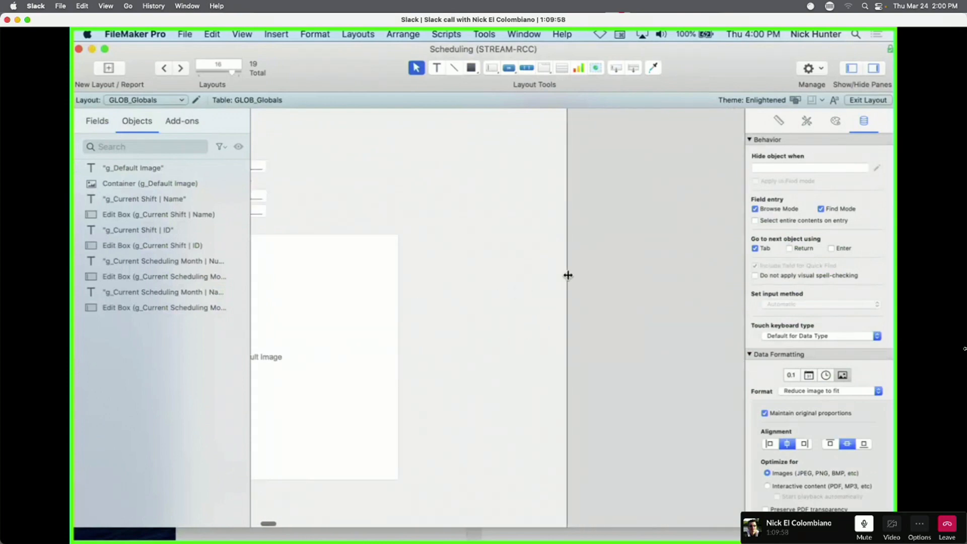
Widen the layout and place a Container Big field object right of g_Default Image.
{"action": "left_click_drag", "start_coordinate": [568, 276], "coordinate": [753, 287]}
{"action": "left_click_drag", "start_coordinate": [341, 285], "coordinate": [607, 236]}
{"action": "left_click", "coordinate": [438, 169]}
{"action": "left_click", "coordinate": [523, 305]}
{"action": "left_click_drag", "start_coordinate": [520, 287], "coordinate": [596, 259]}
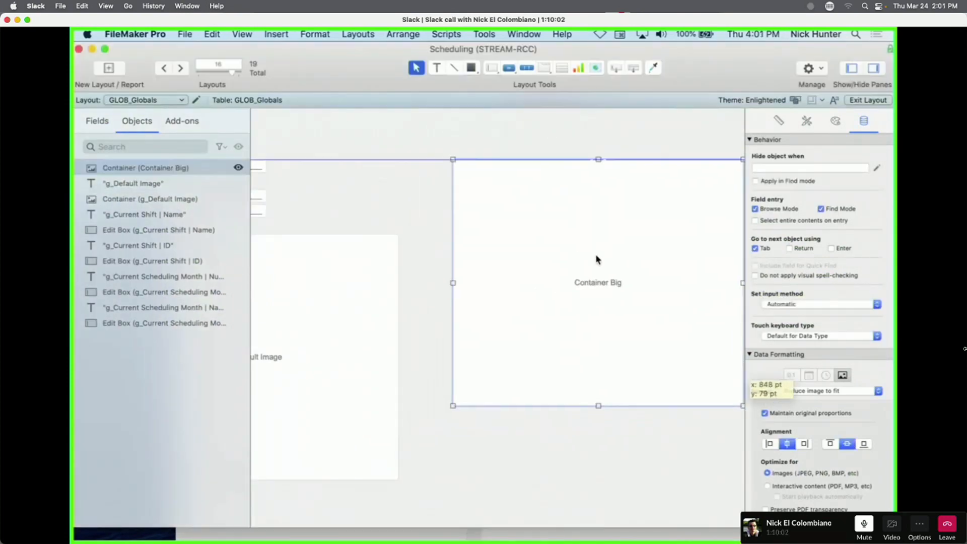
In Browse mode, add a new record and paste the astronaut image into Container Big.
{"action": "key", "text": "super+b"}
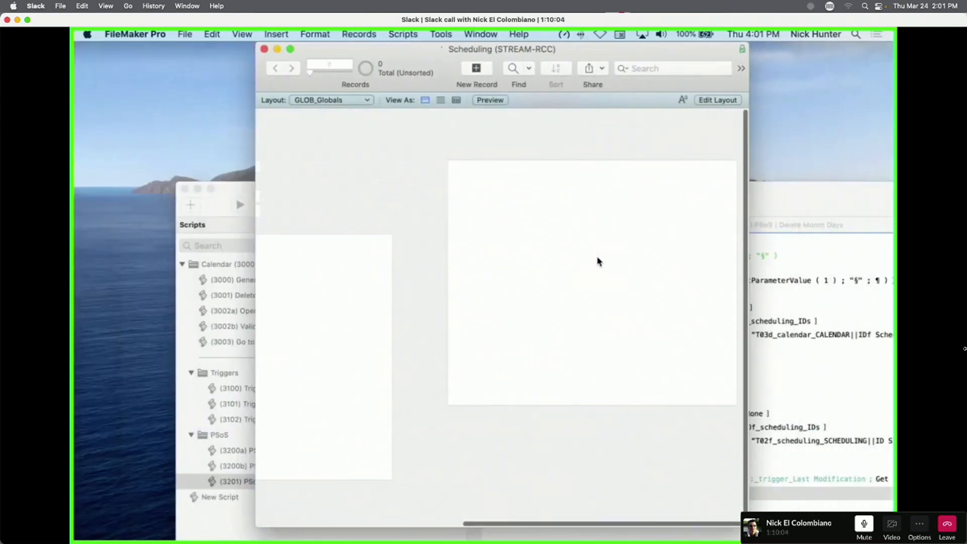
{"action": "left_click", "coordinate": [582, 222]}
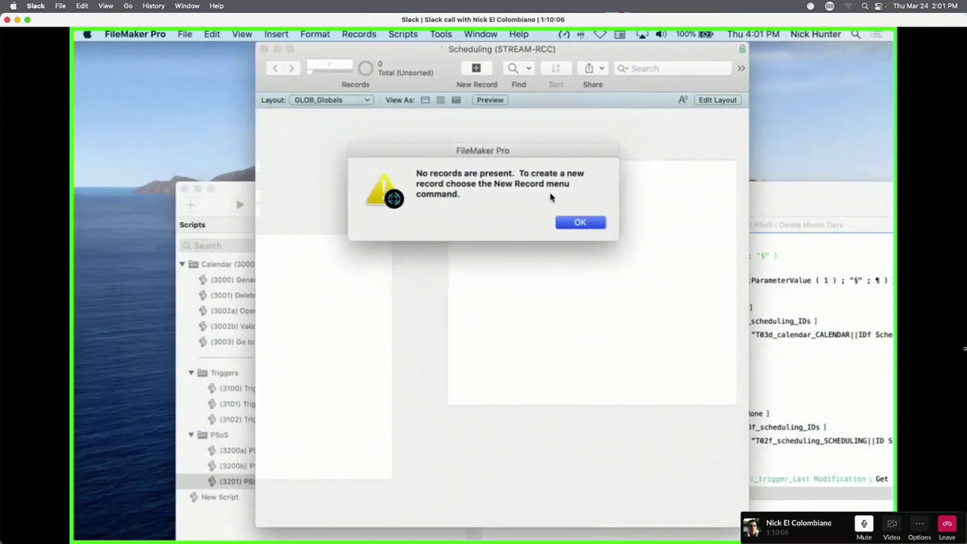
{"action": "key", "text": "super+n"}
{"action": "left_click", "coordinate": [551, 256]}
{"action": "left_click", "coordinate": [659, 257]}
{"action": "key", "text": "super+v"}
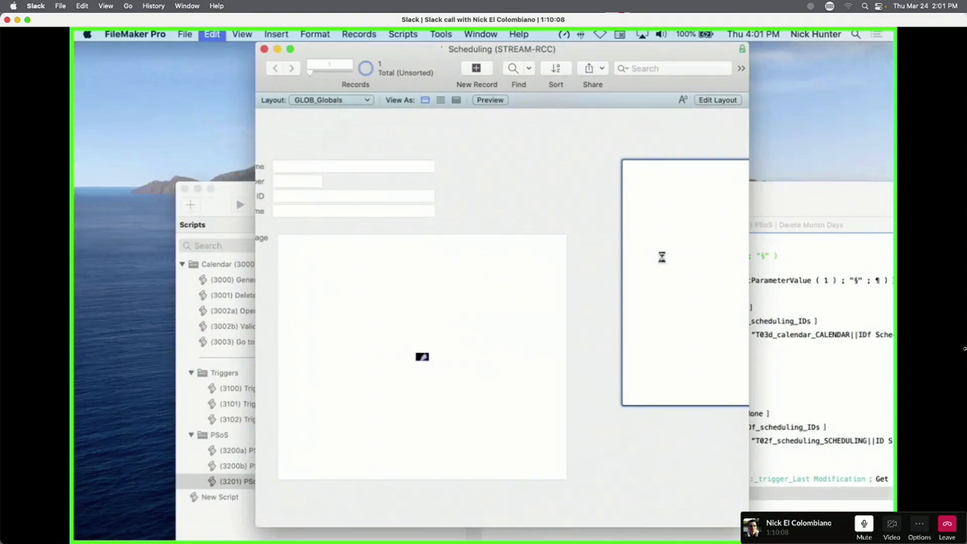
Copy the astronaut image into g_Default Image, commit it, and reopen field definitions.
{"action": "scroll", "coordinate": [574, 147], "scroll_direction": "left", "scroll_amount": 8}
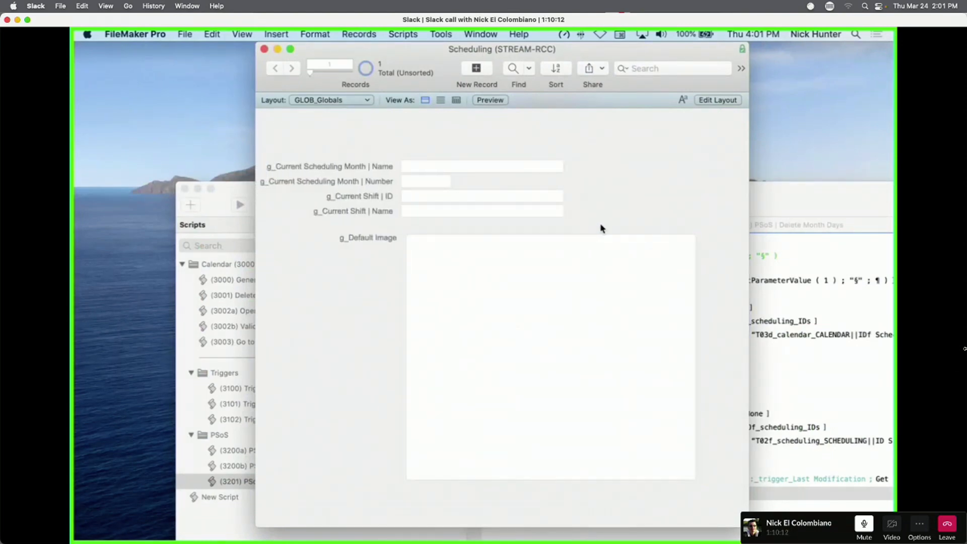
{"action": "scroll", "coordinate": [573, 333], "scroll_direction": "right", "scroll_amount": 3}
{"action": "scroll", "coordinate": [573, 333], "scroll_direction": "right", "scroll_amount": 5}
{"action": "right_click", "coordinate": [625, 276]}
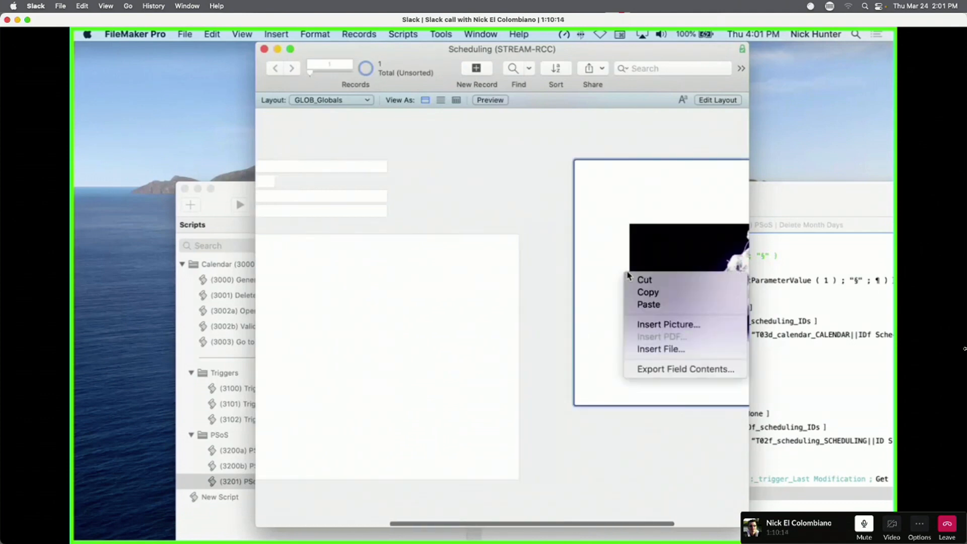
{"action": "left_click", "coordinate": [650, 293]}
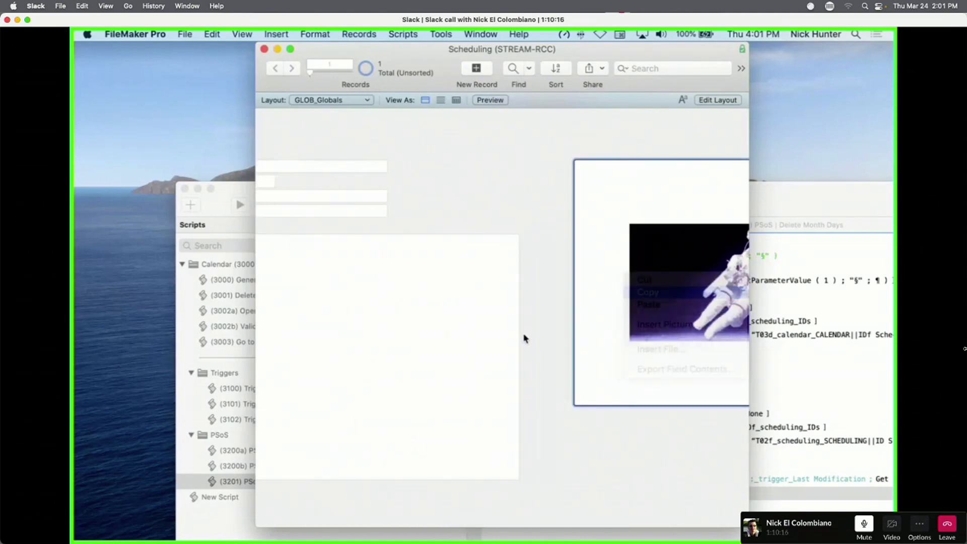
{"action": "left_click", "coordinate": [438, 324]}
{"action": "scroll", "coordinate": [424, 311], "scroll_direction": "left", "scroll_amount": 5}
{"action": "scroll", "coordinate": [425, 312], "scroll_direction": "left", "scroll_amount": 2}
{"action": "right_click", "coordinate": [538, 328]}
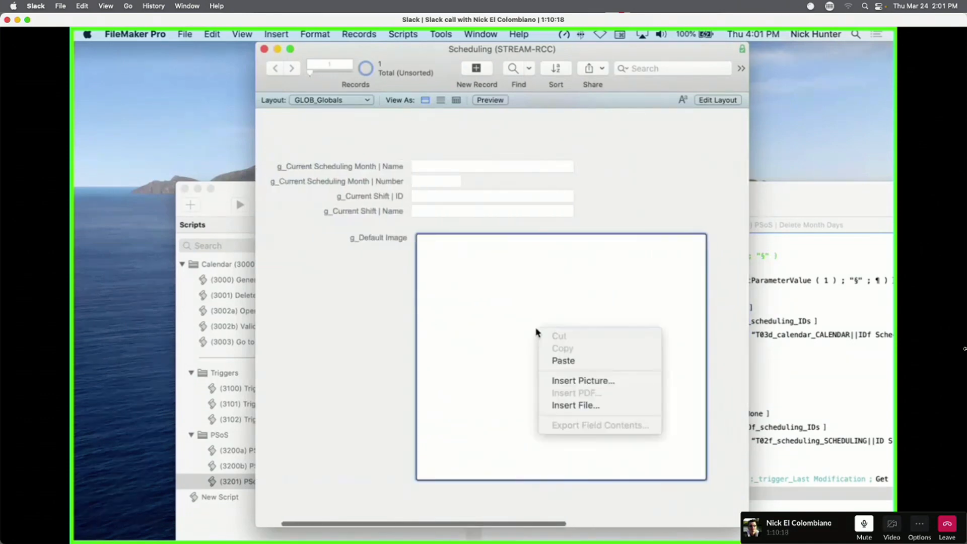
{"action": "left_click", "coordinate": [562, 361]}
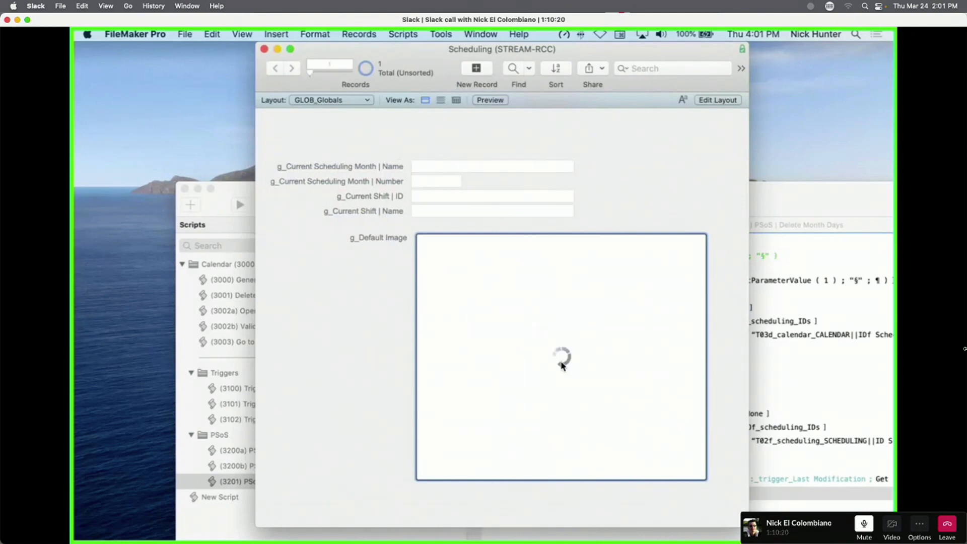
{"action": "left_click", "coordinate": [281, 344]}
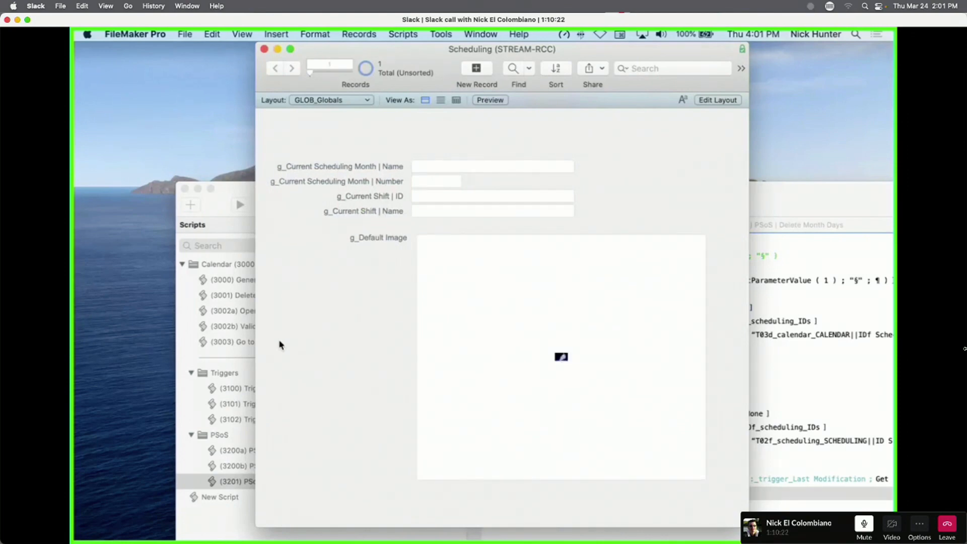
{"action": "key", "text": "super+shift+d"}
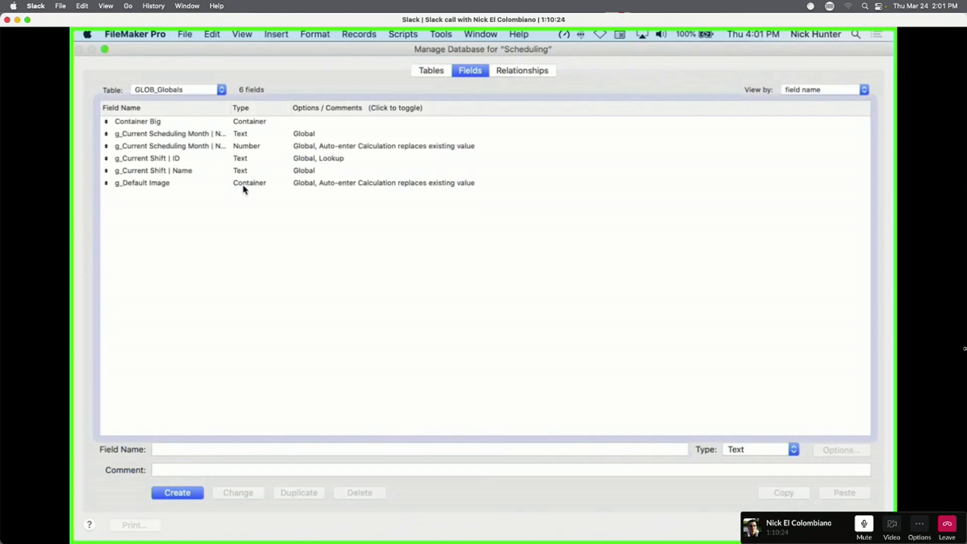
Replace g_Default Image's GetThumbnail(Self;20;20) auto-enter formula with If ( Self ≠ a name ; "Wrong" ; "Good" ).
{"action": "double_click", "coordinate": [243, 185]}
{"action": "left_click", "coordinate": [484, 313]}
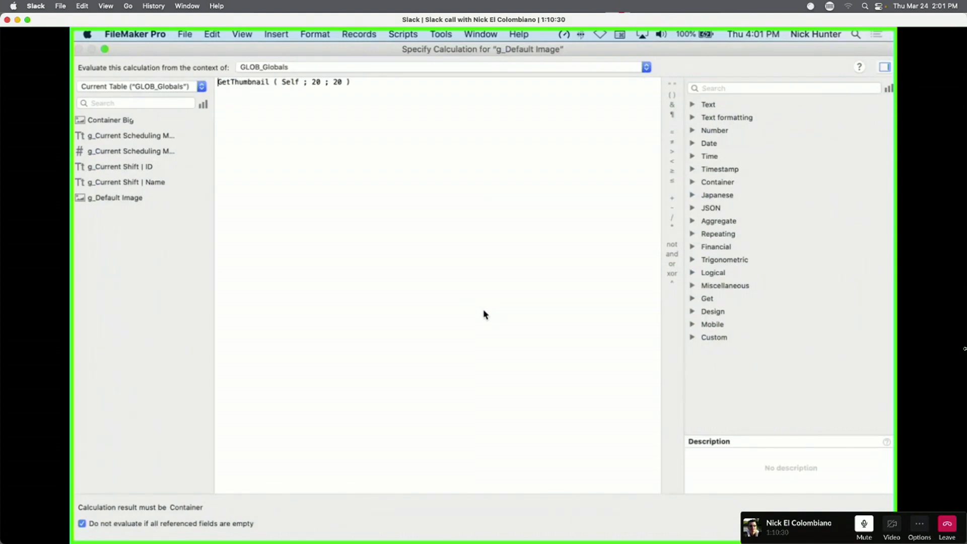
{"action": "key", "text": "ctrl+Right"}
{"action": "key", "text": "ctrl+Left"}
{"action": "left_click_drag", "start_coordinate": [384, 128], "coordinate": [221, 61]}
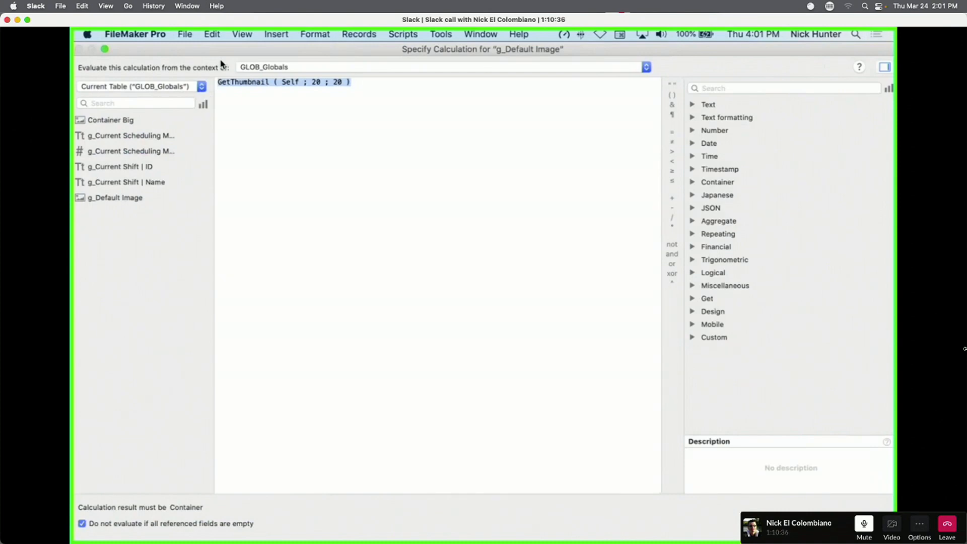
{"action": "type", "text": "If"}
{"action": "key", "text": "Return"}
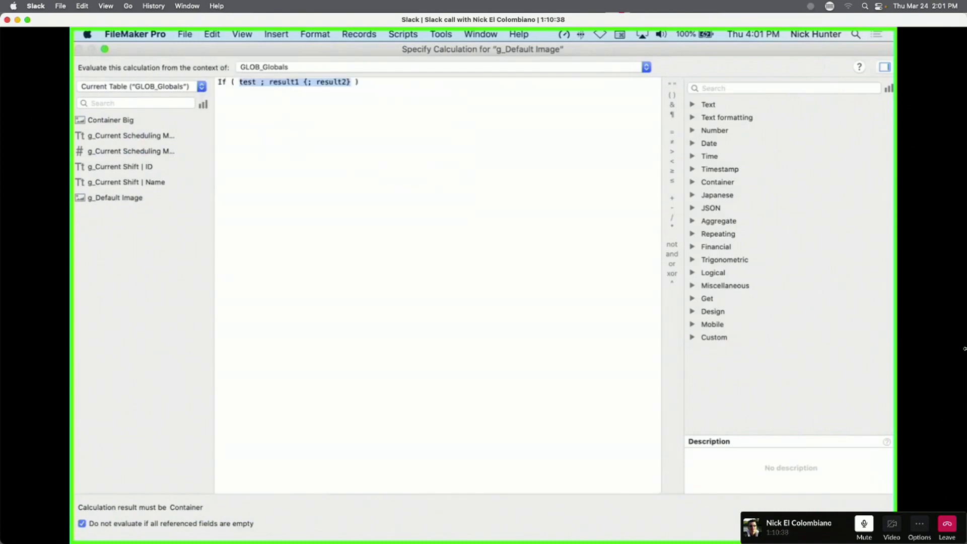
{"action": "type", "text": "self "}
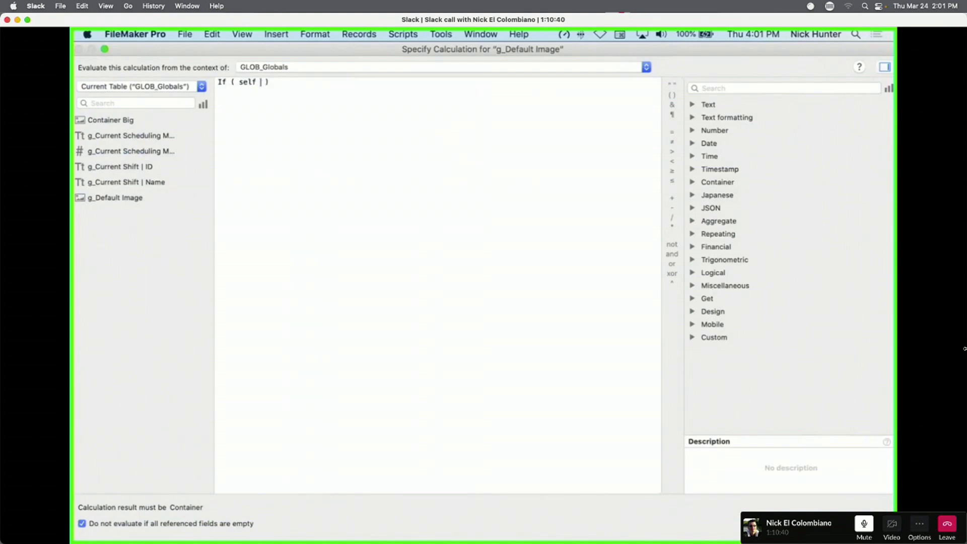
{"action": "type", "text": "≠"}
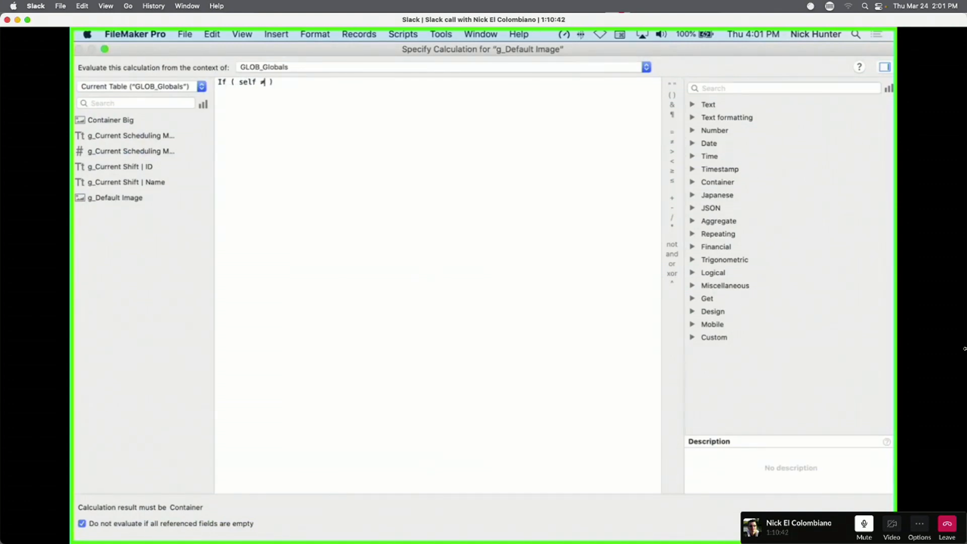
{"action": "type", "text": " \"Nick\""}
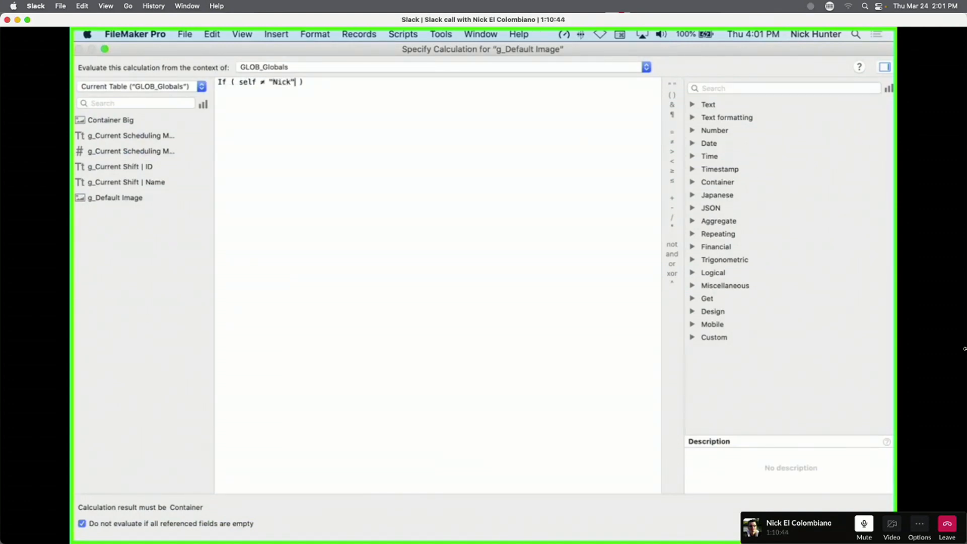
{"action": "type", "text": " ; "}
{"action": "type", "text": "\"Wrong"}
{"action": "type", "text": "\" ; \""}
{"action": "type", "text": "GOod"}
{"action": "key", "text": "BackSpace"}
{"action": "key", "text": "BackSpace"}
{"action": "key", "text": "BackSpace"}
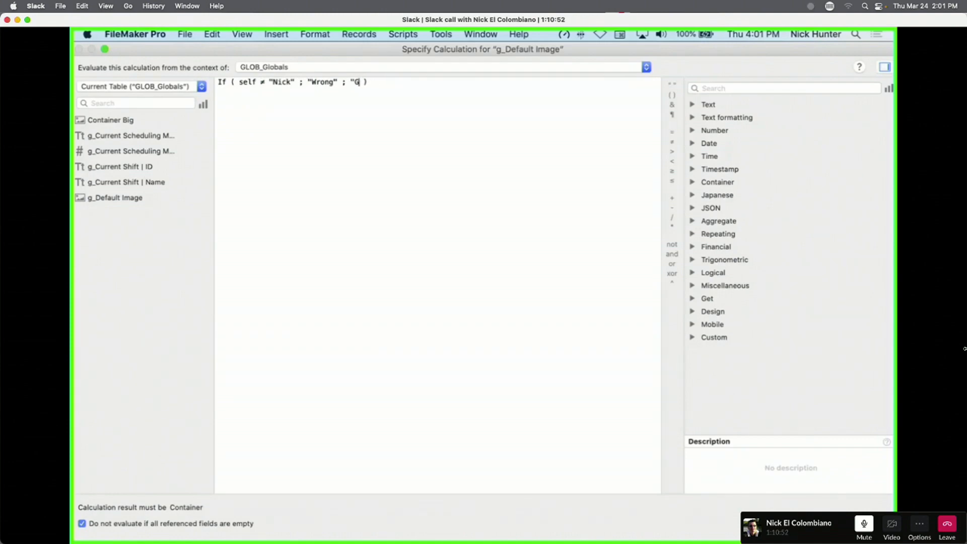
{"action": "type", "text": "ood\""}
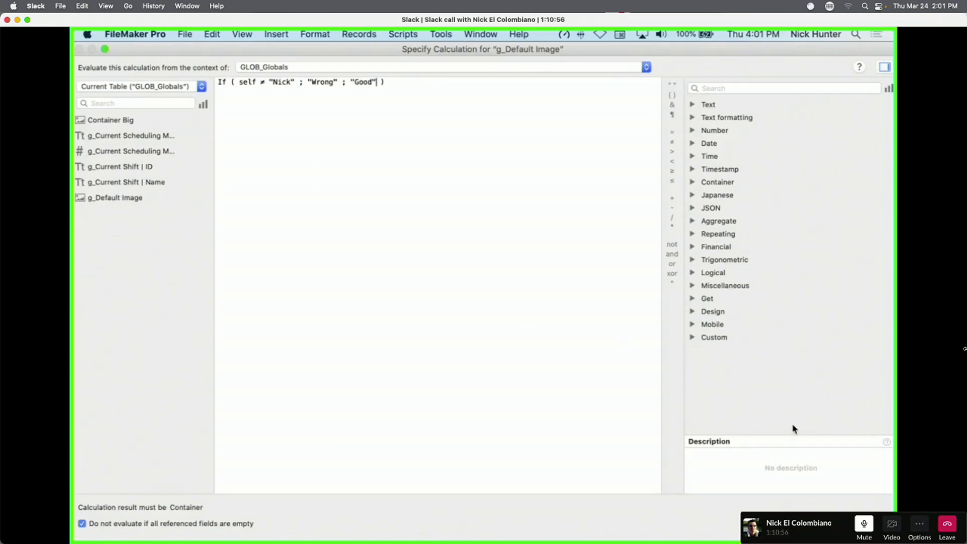
{"action": "left_click", "coordinate": [860, 524]}
{"action": "left_click", "coordinate": [630, 399]}
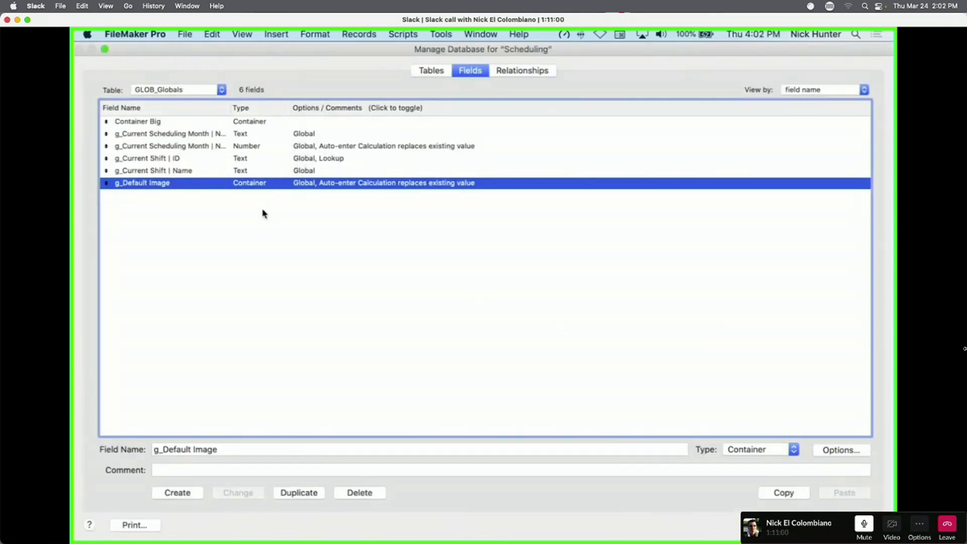
Copy the If formula from g_Default Image's auto-enter calculation.
{"action": "key", "text": "Return"}
{"action": "key", "text": "shift+super+d"}
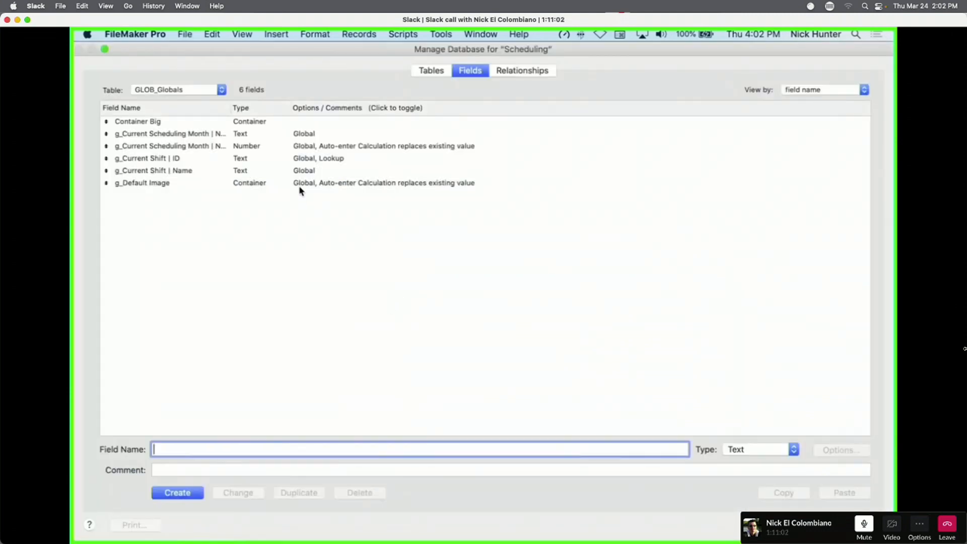
{"action": "left_click", "coordinate": [298, 184]}
{"action": "left_click", "coordinate": [480, 311]}
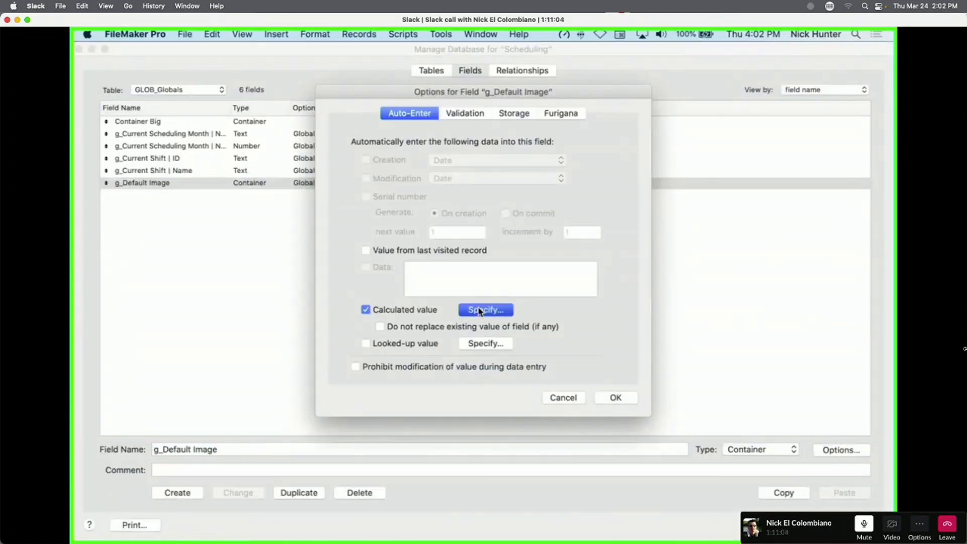
{"action": "left_click_drag", "start_coordinate": [390, 173], "coordinate": [187, 34]}
{"action": "key", "text": "super+c"}
{"action": "key", "text": "Escape"}
{"action": "key", "text": "Escape"}
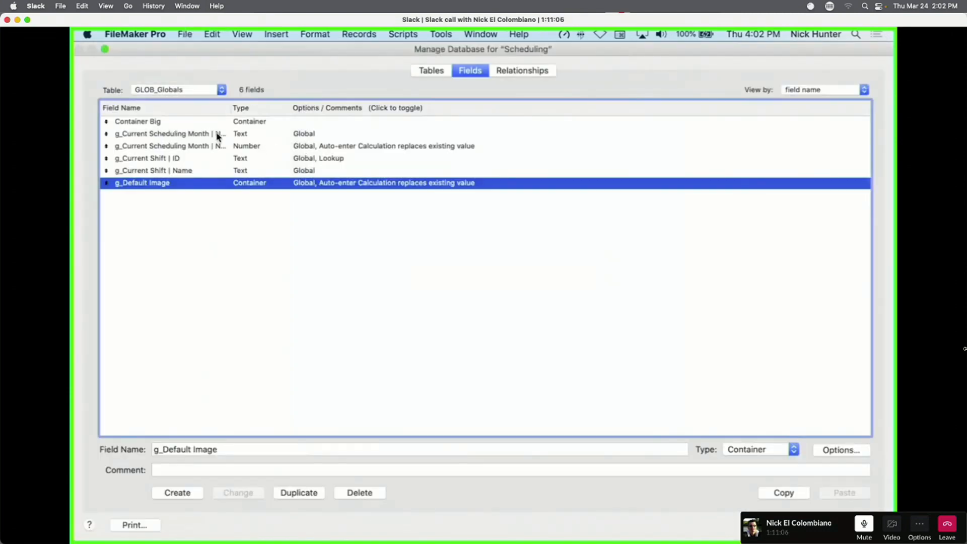
Create a new Text field named Test.
{"action": "left_click", "coordinate": [181, 490]}
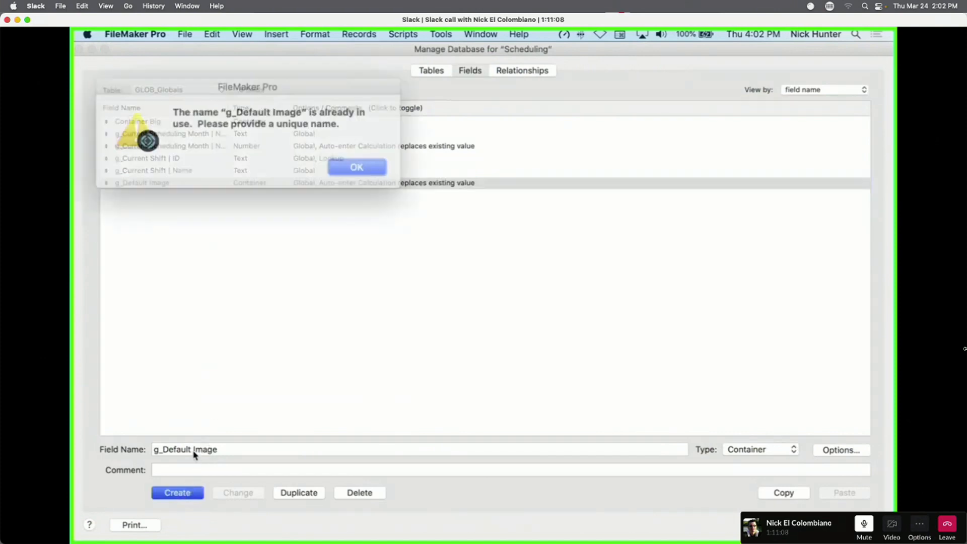
{"action": "left_click", "coordinate": [362, 164]}
{"action": "type", "text": "Test"}
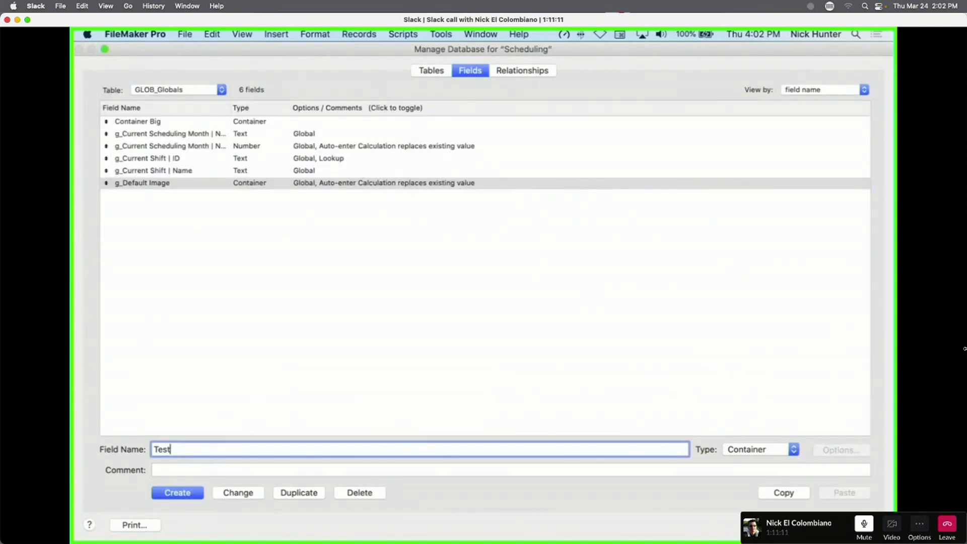
{"action": "key", "text": "Return"}
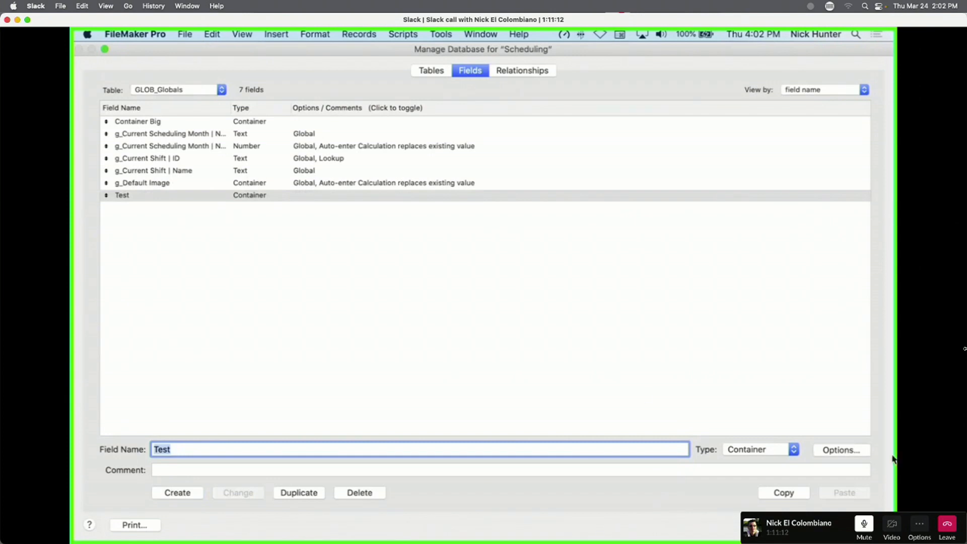
{"action": "left_click", "coordinate": [783, 450]}
{"action": "left_click", "coordinate": [759, 392]}
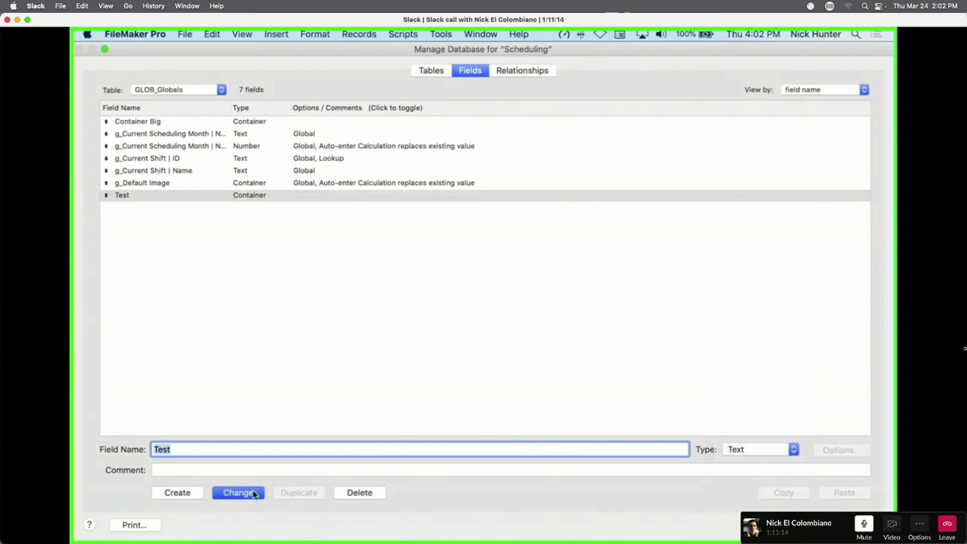
{"action": "left_click", "coordinate": [238, 492]}
{"action": "left_click", "coordinate": [299, 167]}
Paste the If formula as Test's auto-enter calculation, allowing it to replace existing values.
{"action": "double_click", "coordinate": [314, 198]}
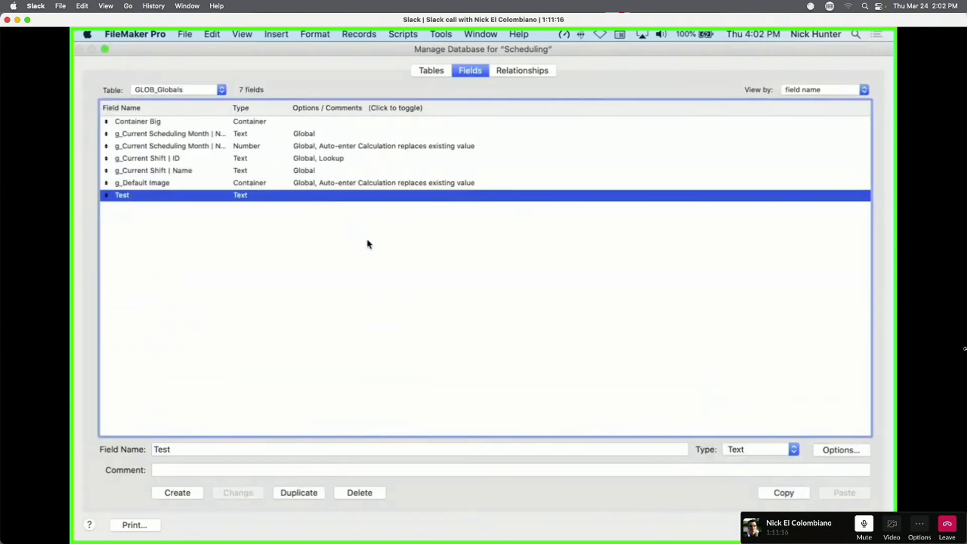
{"action": "left_click", "coordinate": [495, 310]}
{"action": "key", "text": "super+v"}
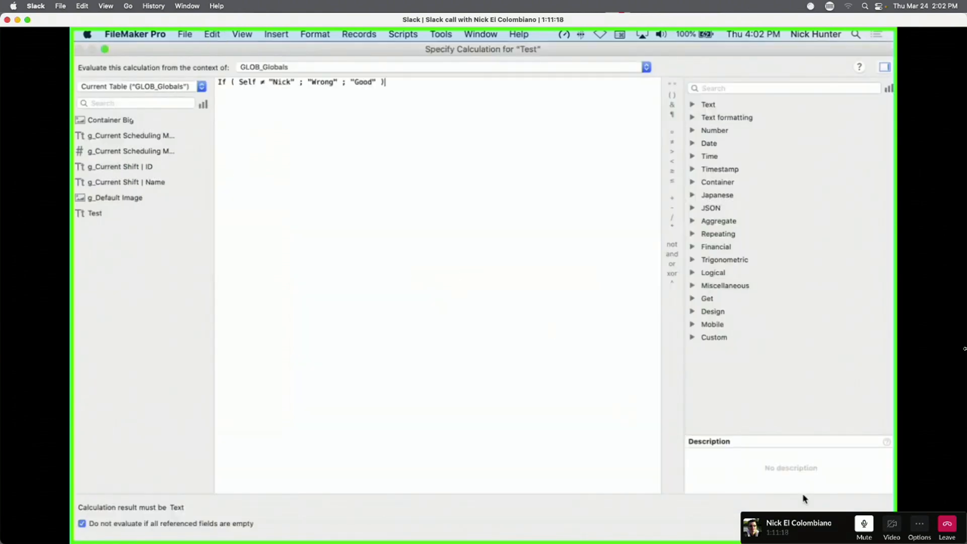
{"action": "left_click", "coordinate": [859, 525]}
{"action": "left_click", "coordinate": [433, 327]}
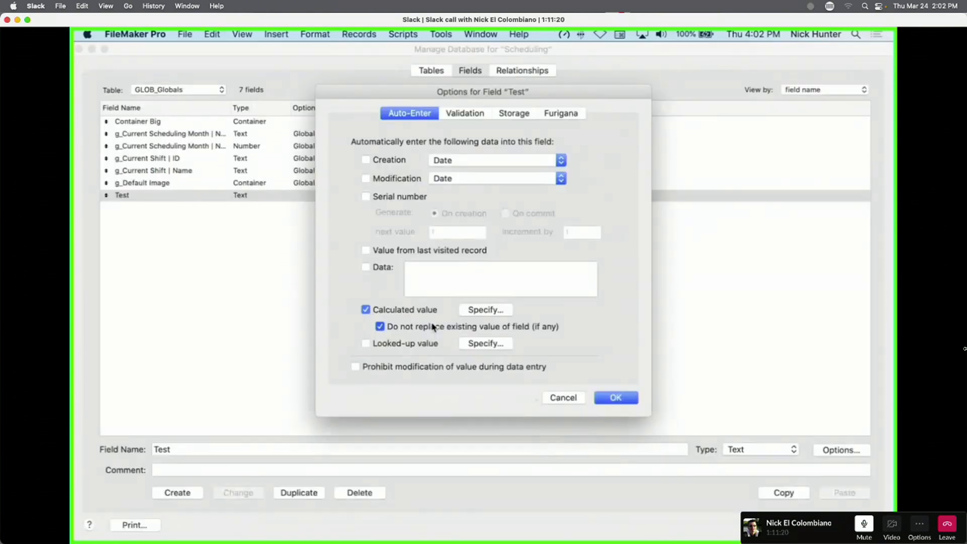
{"action": "left_click", "coordinate": [616, 397]}
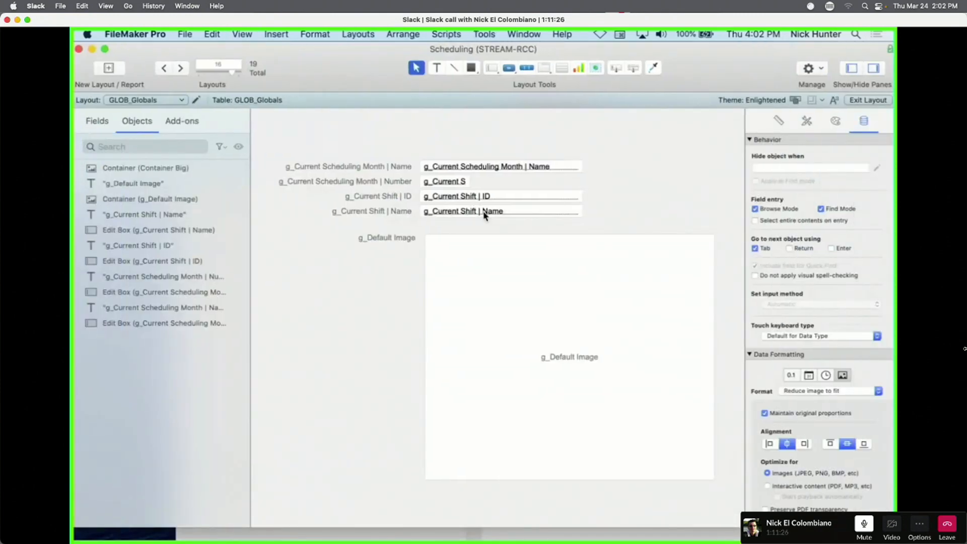
Duplicate the Shift Name field on the layout, assign the copy to Test, and return to Browse.
{"action": "left_click_drag", "start_coordinate": [482, 212], "coordinate": [481, 231]}
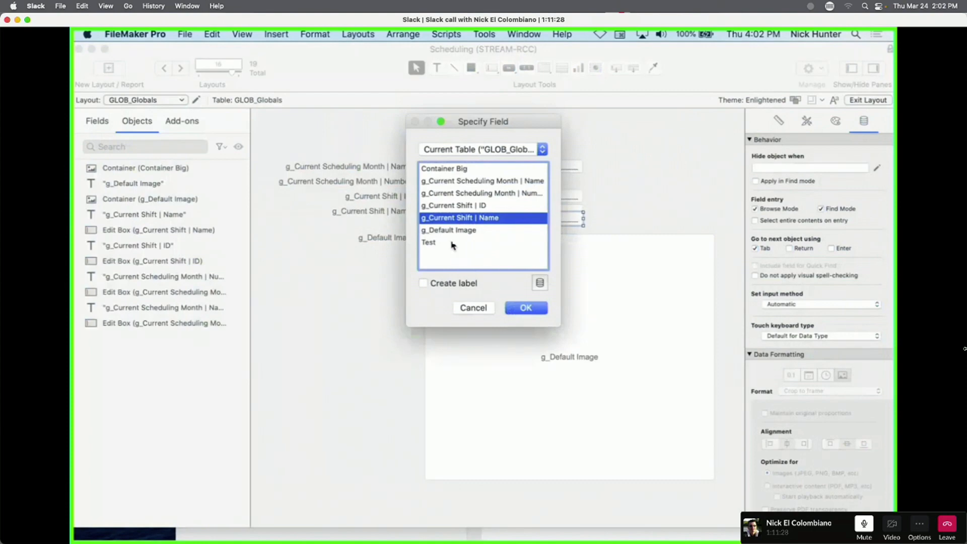
{"action": "double_click", "coordinate": [456, 244]}
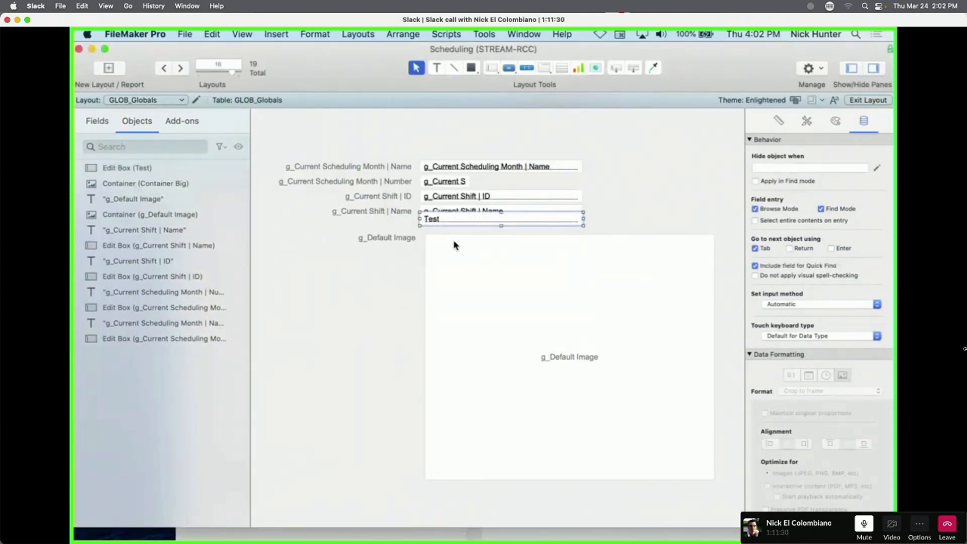
{"action": "key", "text": "super+b"}
Enter a name in Test twice, getting Good then Wrong, and reopen field definitions.
{"action": "left_click", "coordinate": [429, 219]}
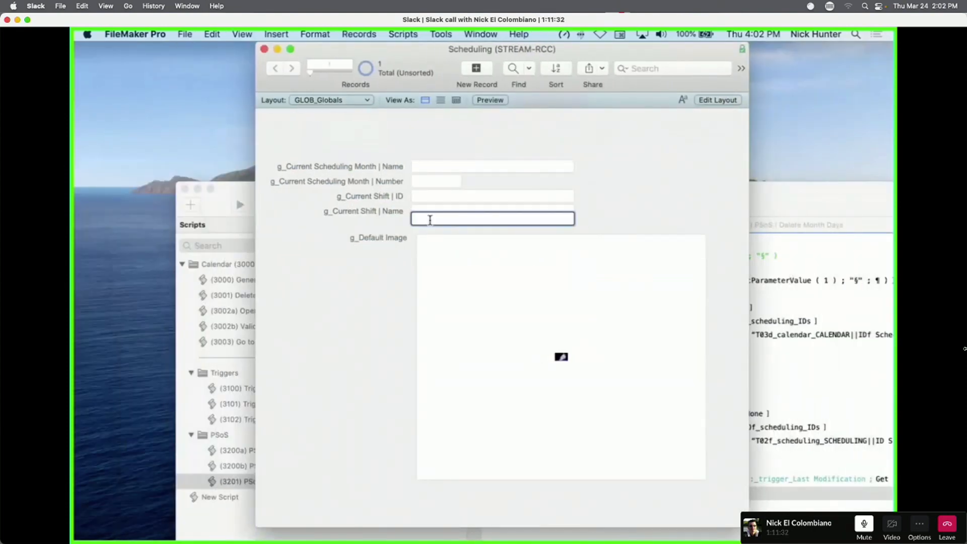
{"action": "type", "text": "Nick"}
{"action": "left_click", "coordinate": [668, 210]}
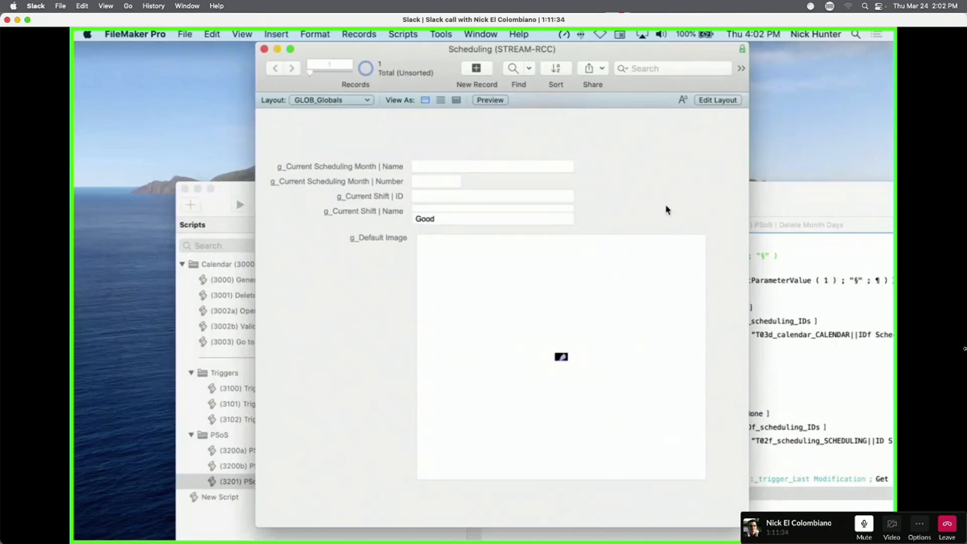
{"action": "left_click", "coordinate": [465, 224]}
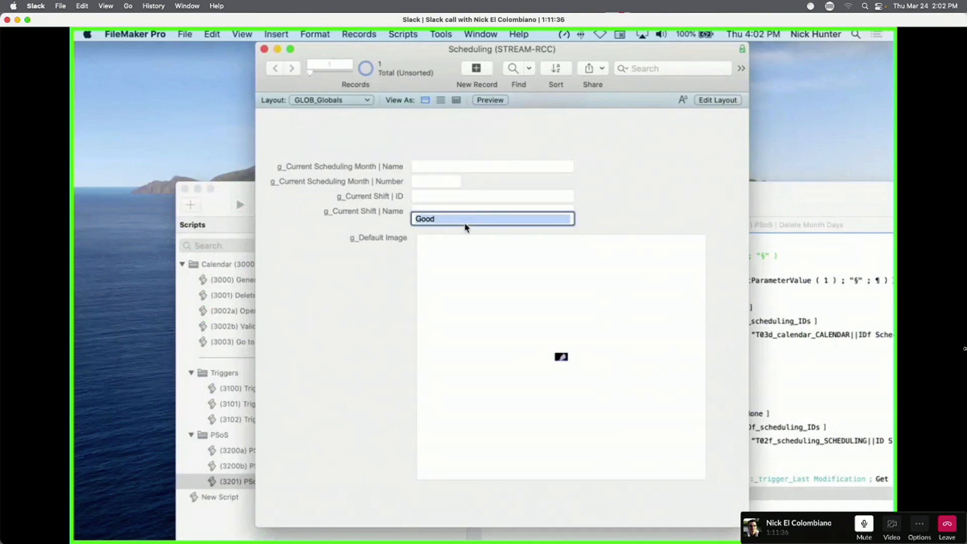
{"action": "type", "text": "Nick"}
{"action": "left_click", "coordinate": [619, 207]}
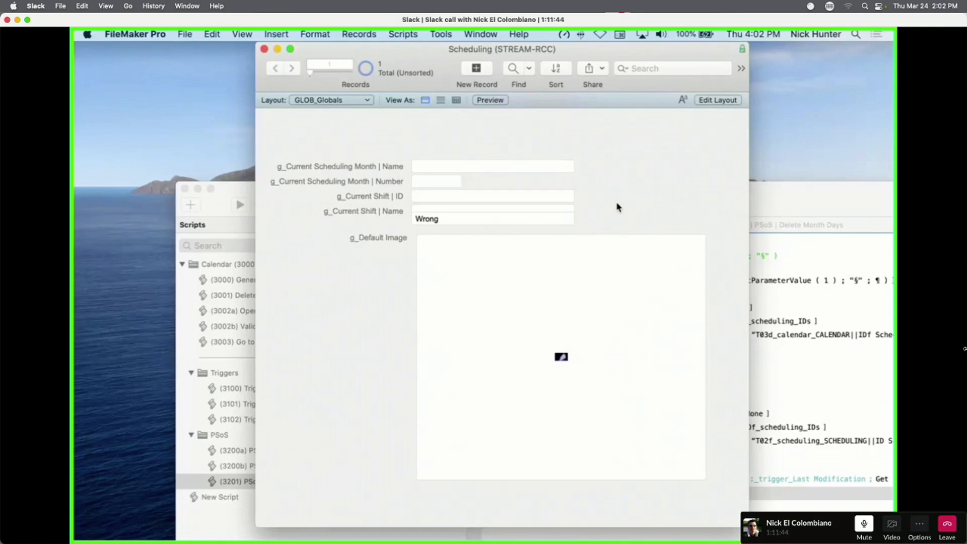
{"action": "key", "text": "super+shift+d"}
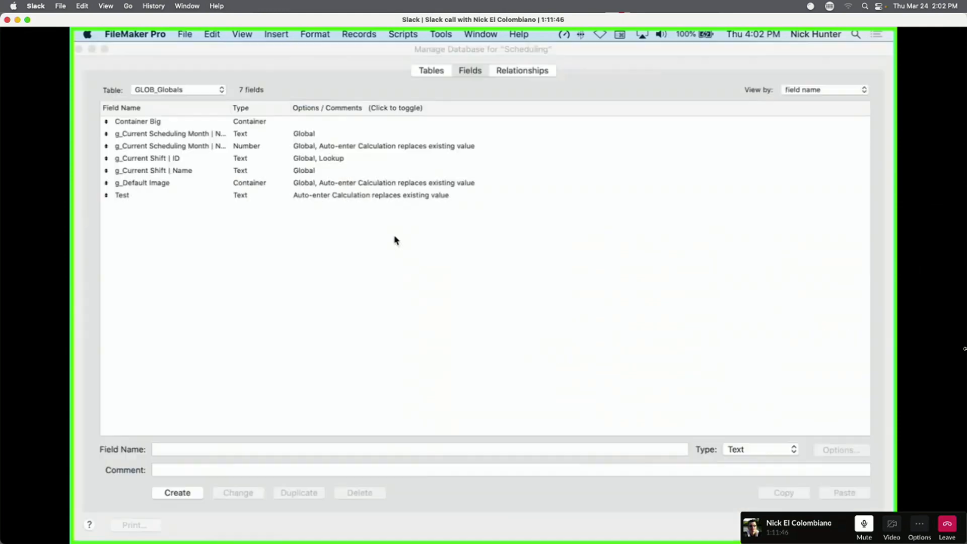
Change Test's Wrong result to Self & " [Wrong]".
{"action": "left_click", "coordinate": [200, 196]}
{"action": "double_click", "coordinate": [200, 196]}
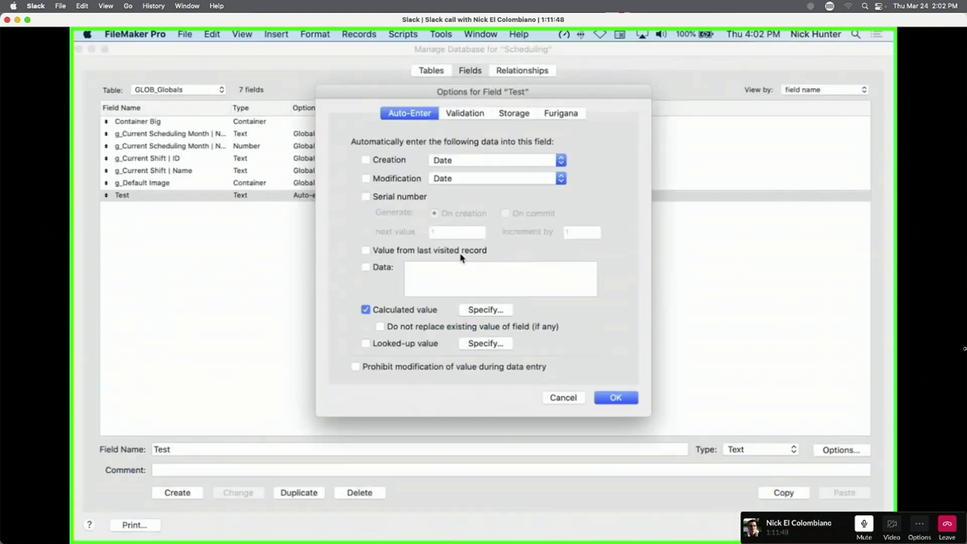
{"action": "left_click", "coordinate": [463, 304]}
{"action": "left_click", "coordinate": [306, 186]}
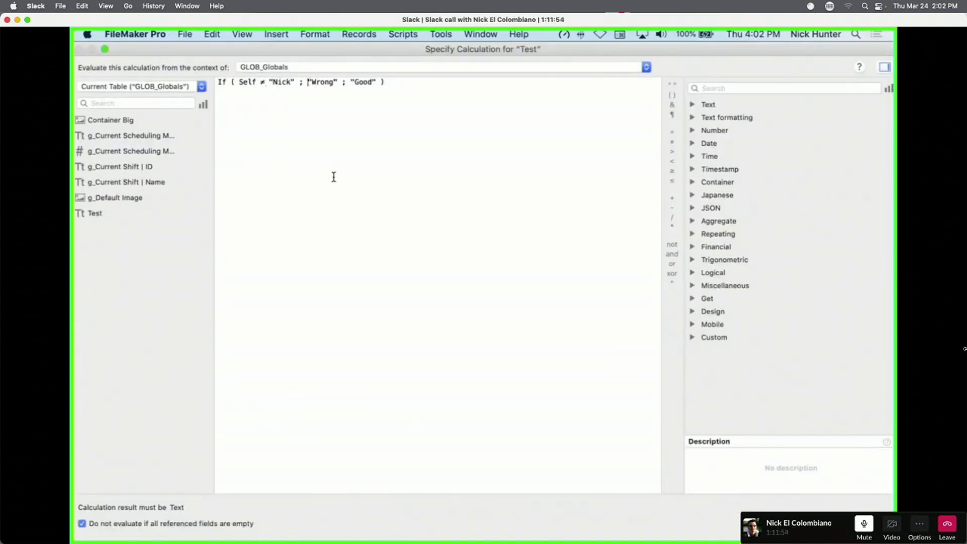
{"action": "type", "text": "Self"}
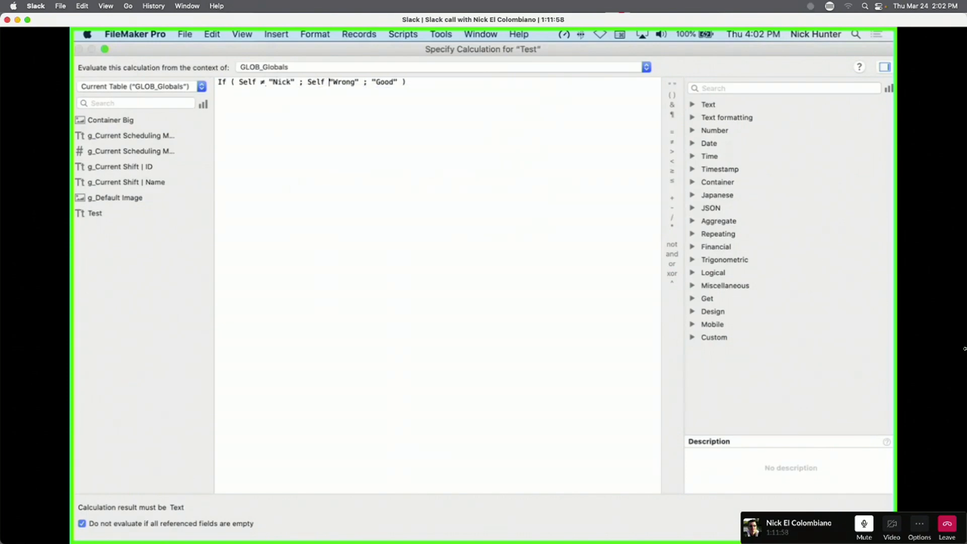
{"action": "type", "text": " & \""}
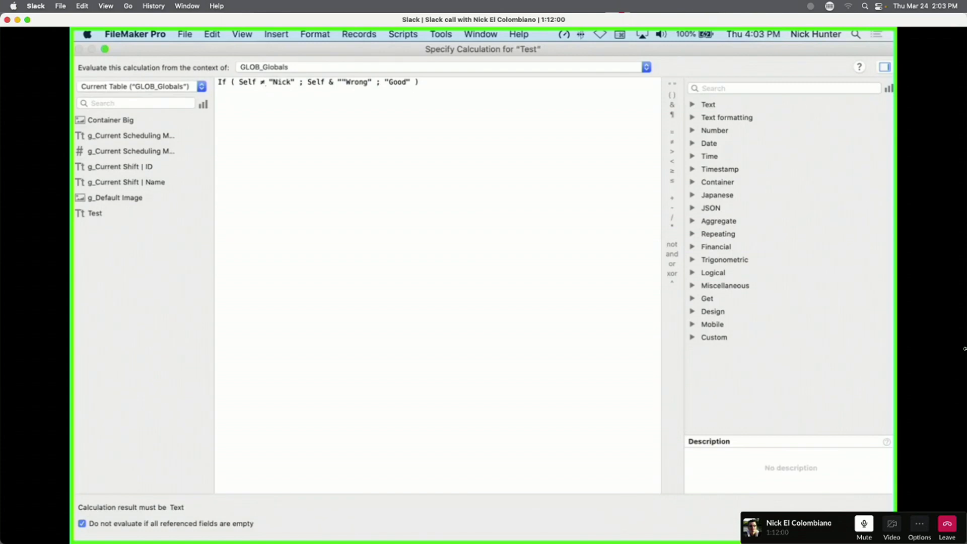
{"action": "type", "text": " \""}
{"action": "key", "text": "Left"}
{"action": "key", "text": "BackSpace"}
{"action": "key", "text": "Delete"}
{"action": "left_click", "coordinate": [371, 82]}
{"action": "type", "text": "]"}
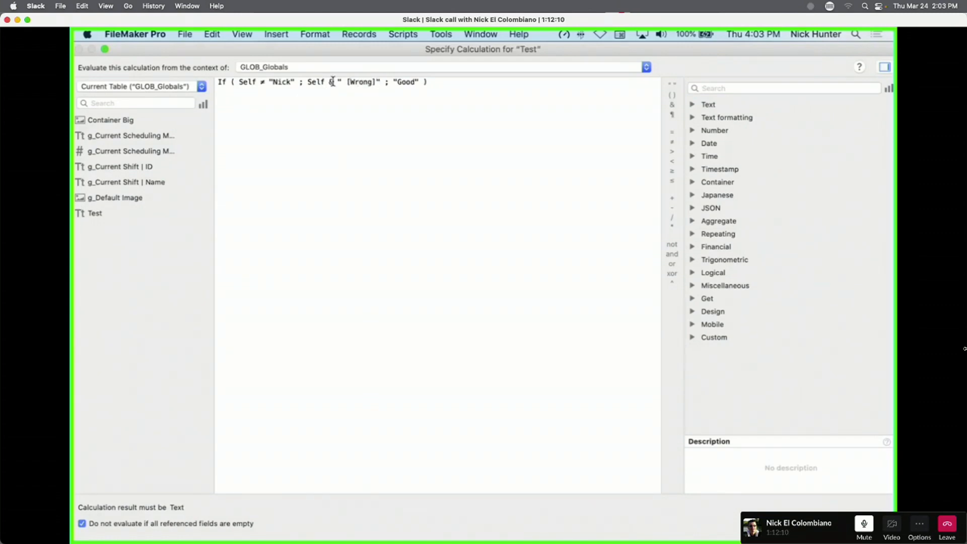
Replace the Good result with Self & " [Good]" and save the calculation.
{"action": "left_click", "coordinate": [307, 82]}
{"action": "left_click_drag", "start_coordinate": [306, 82], "coordinate": [422, 81]}
{"action": "type", "text": "Self & \" [Wrong]\""}
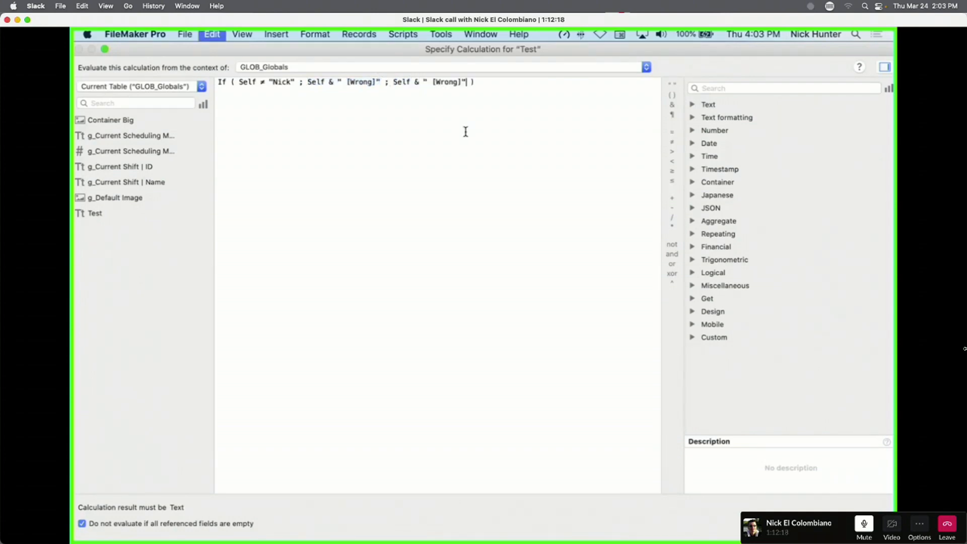
{"action": "double_click", "coordinate": [443, 83]}
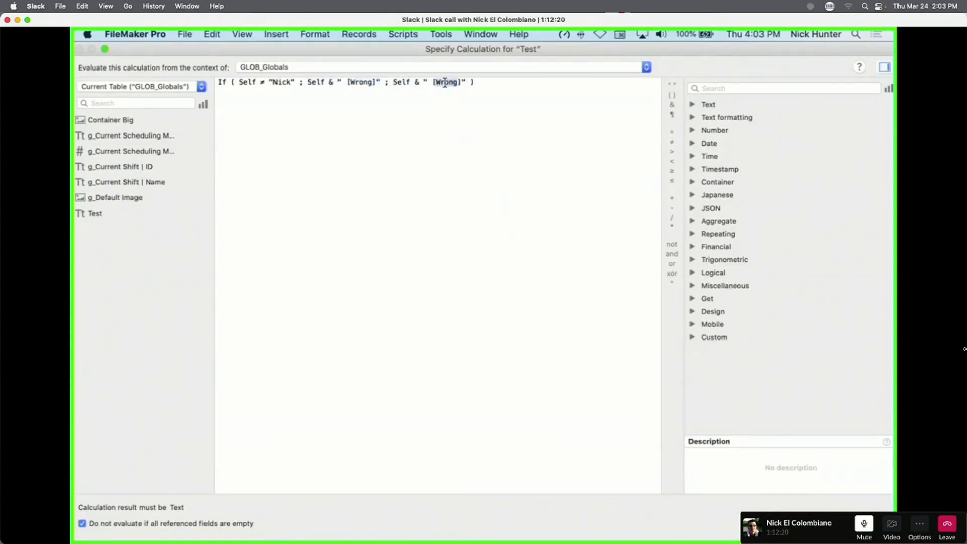
{"action": "type", "text": "Good"}
{"action": "key", "text": "super+Right"}
{"action": "key", "text": "Return"}
{"action": "left_click", "coordinate": [620, 397]}
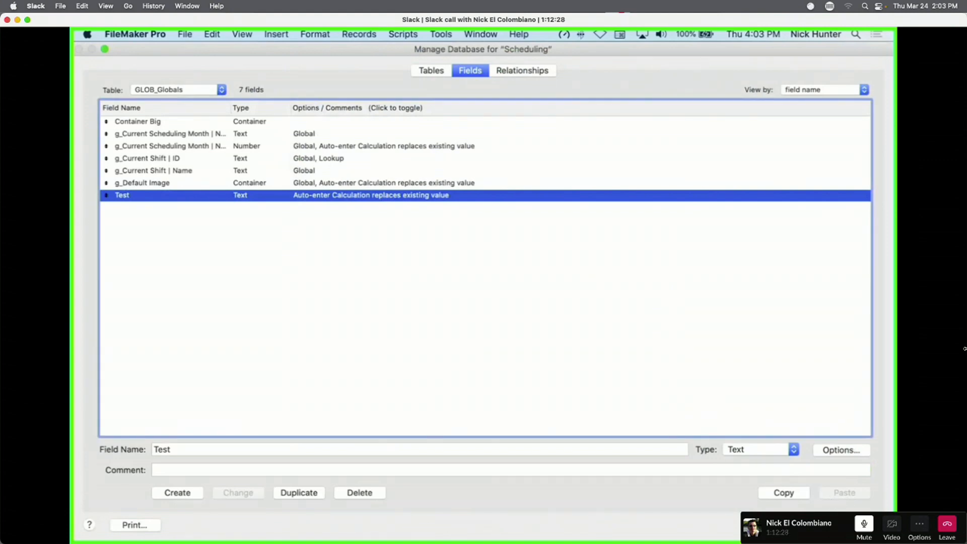
Clear the Shift Name field and enter the matching name, which gets [Good] appended.
{"action": "key", "text": "Return"}
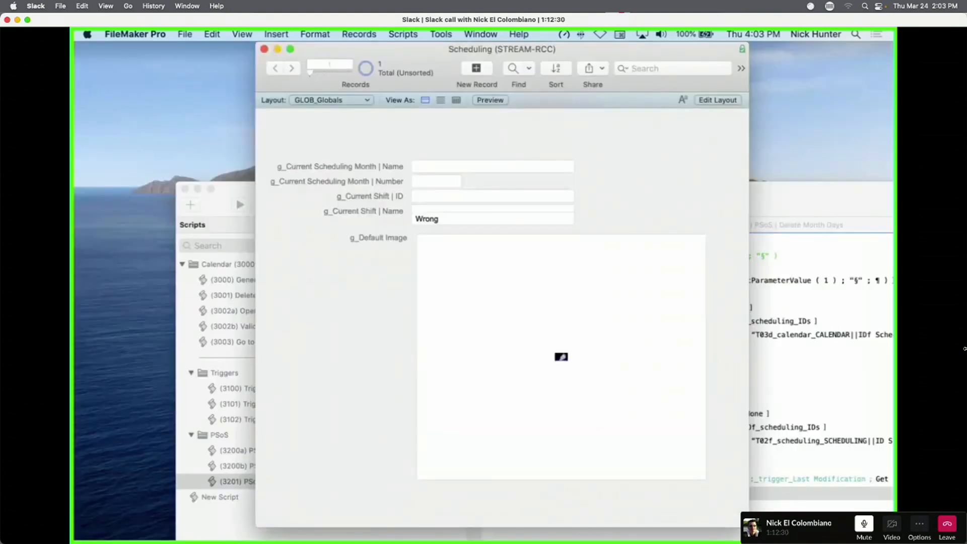
{"action": "left_click", "coordinate": [443, 220]}
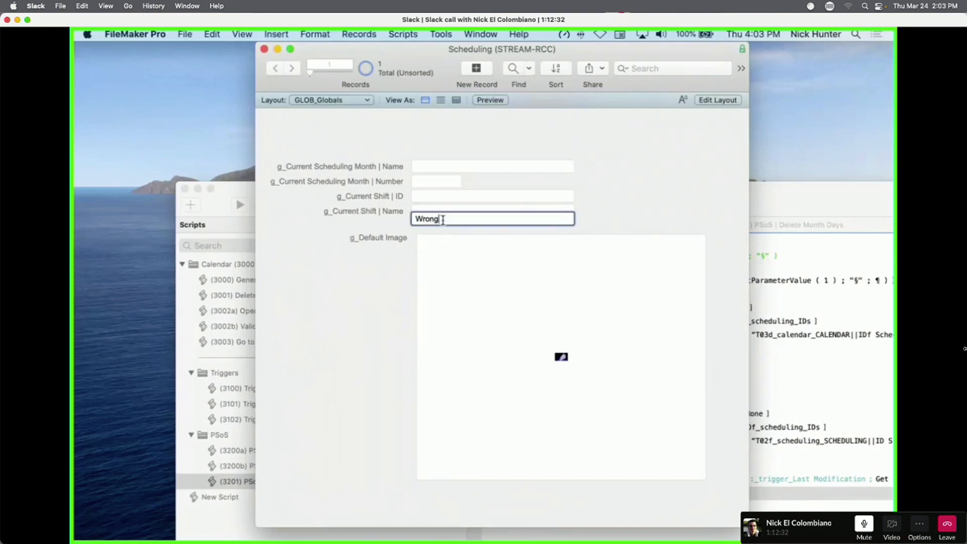
{"action": "key", "text": "super+a"}
{"action": "key", "text": "BackSpace"}
{"action": "left_click", "coordinate": [649, 198]}
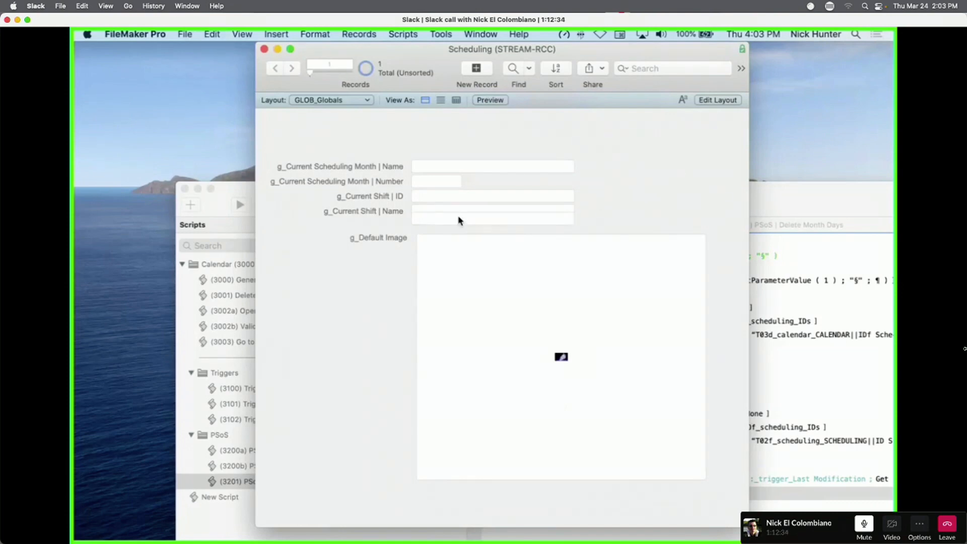
{"action": "left_click", "coordinate": [458, 217]}
{"action": "type", "text": "Nick"}
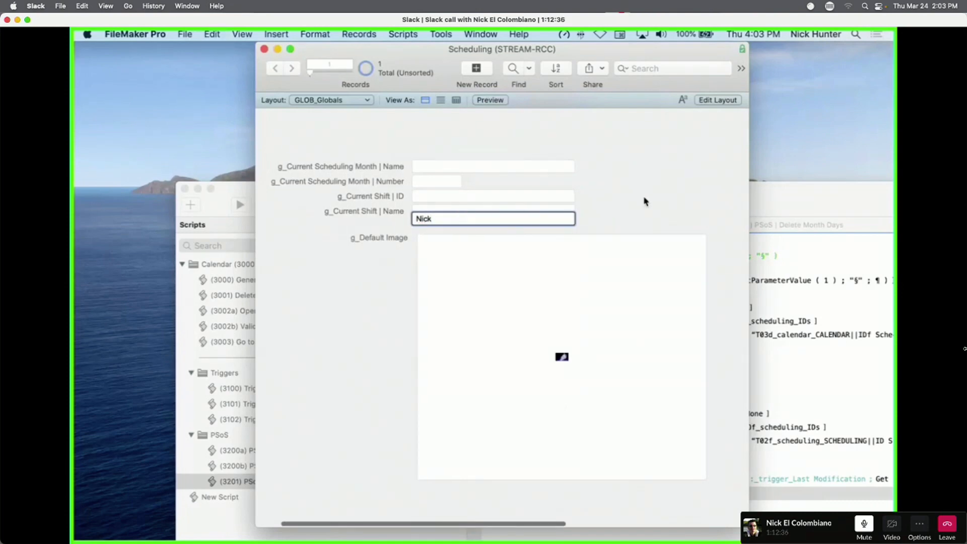
{"action": "left_click", "coordinate": [656, 202]}
Replace it with a different name, which gets [Wrong] appended.
{"action": "left_click", "coordinate": [455, 220]}
{"action": "key", "text": "super+a"}
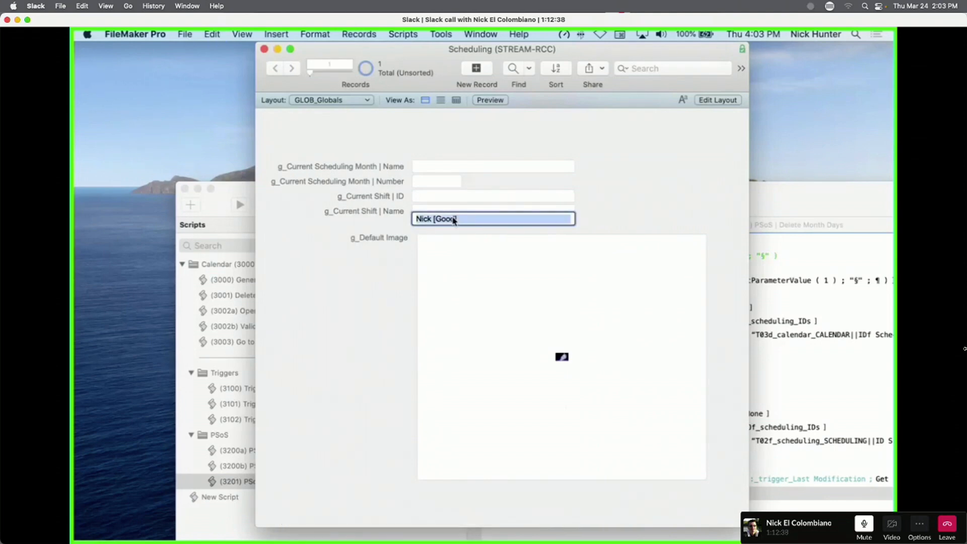
{"action": "type", "text": "Rick"}
{"action": "left_click", "coordinate": [670, 188]}
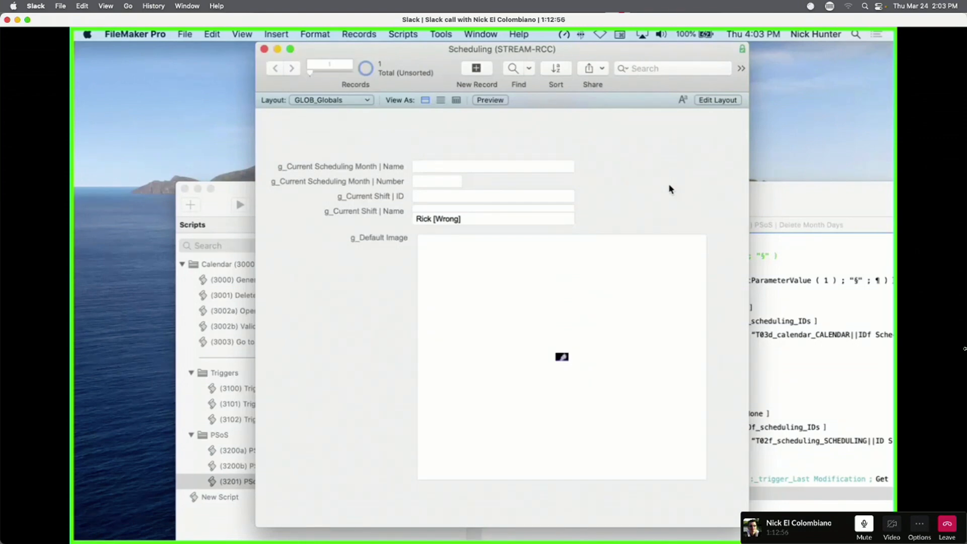
{"action": "left_click", "coordinate": [577, 378]}
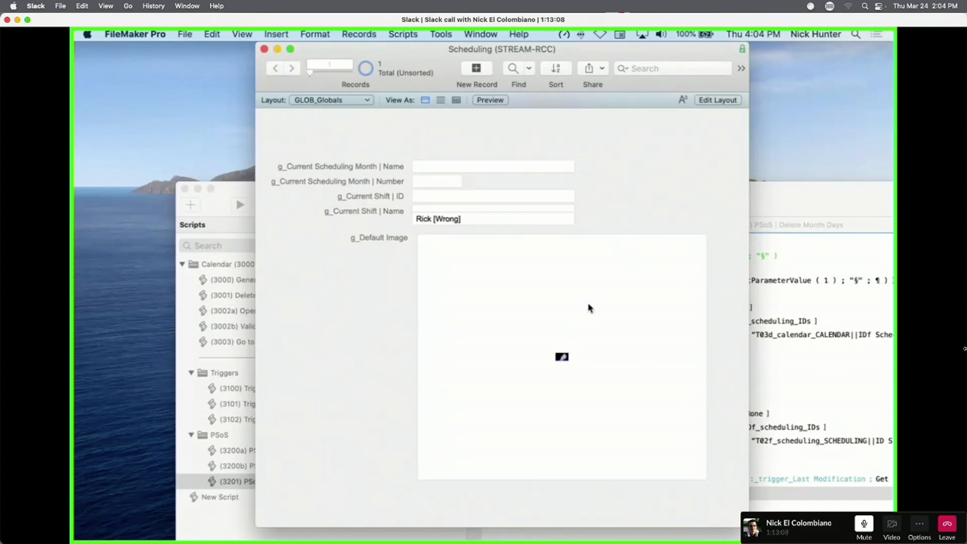
{"action": "left_click", "coordinate": [428, 218]}
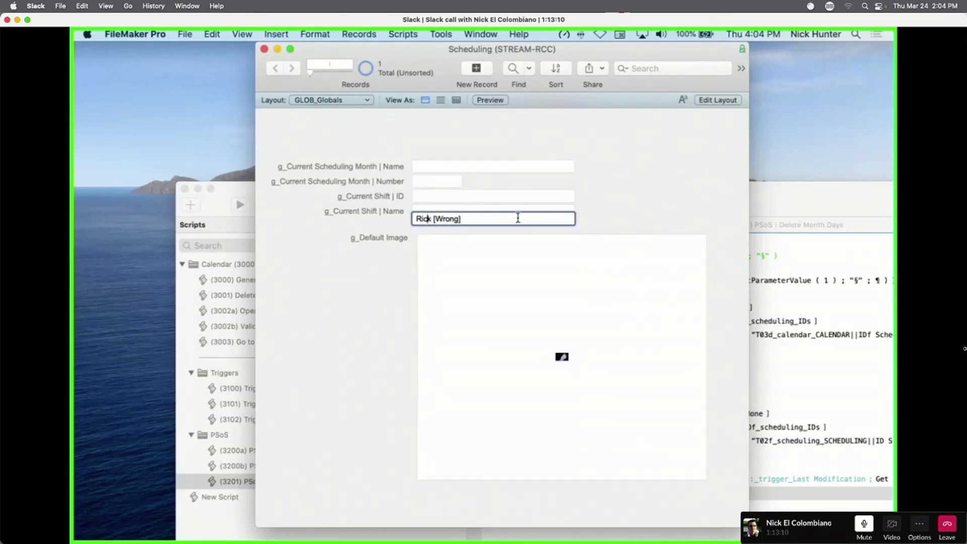
{"action": "left_click", "coordinate": [610, 208]}
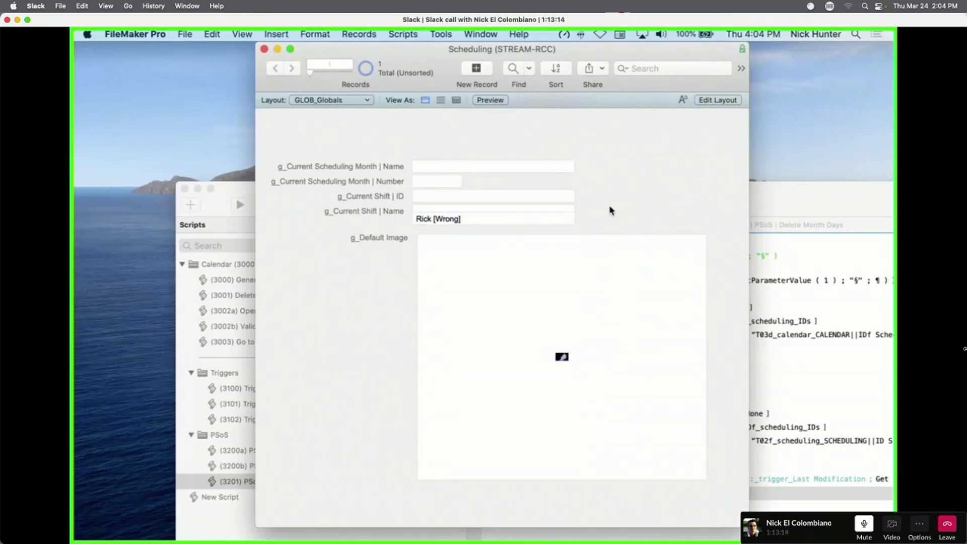
Review the Test field's auto-enter calculation in Manage Database without changing it.
{"action": "key", "text": "super+shift+d"}
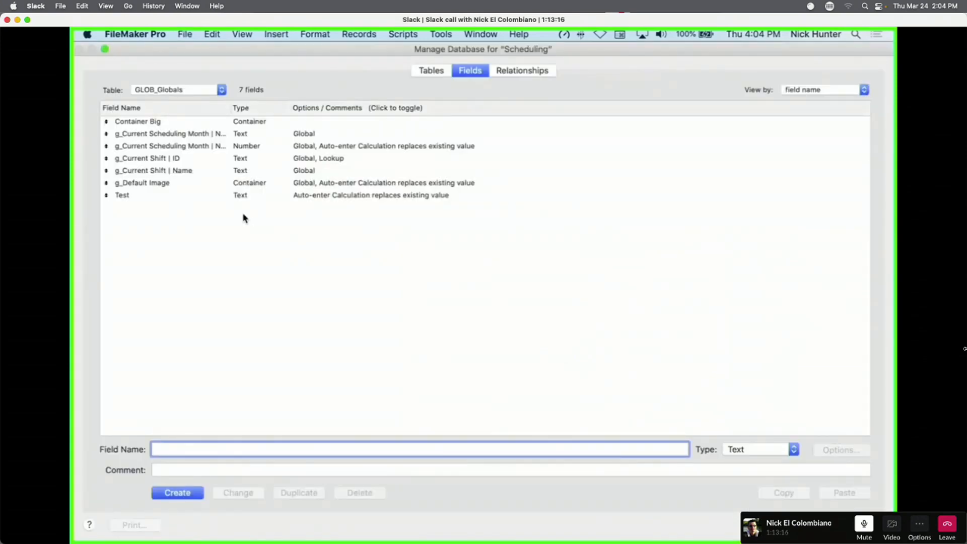
{"action": "left_click", "coordinate": [194, 206]}
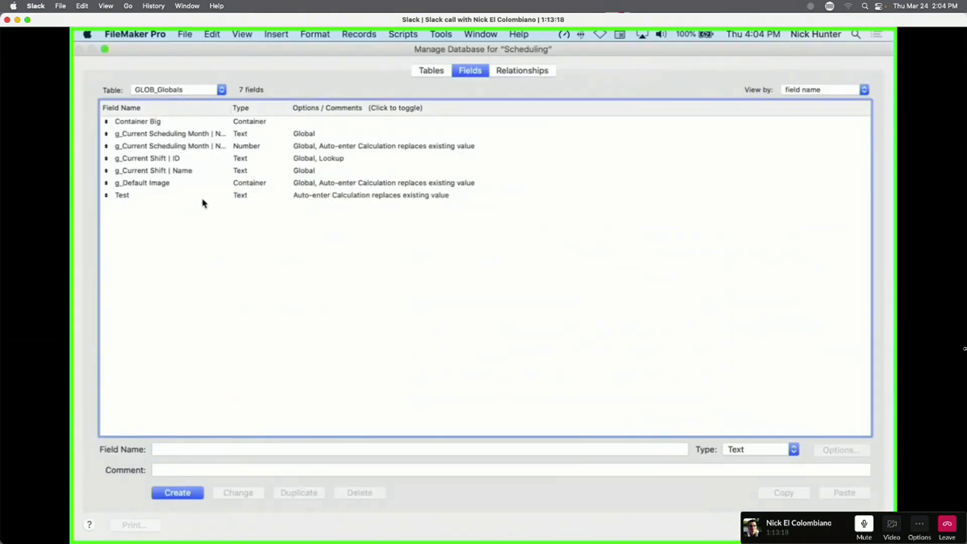
{"action": "left_click", "coordinate": [202, 199]}
{"action": "double_click", "coordinate": [202, 199]}
{"action": "left_click", "coordinate": [484, 309]}
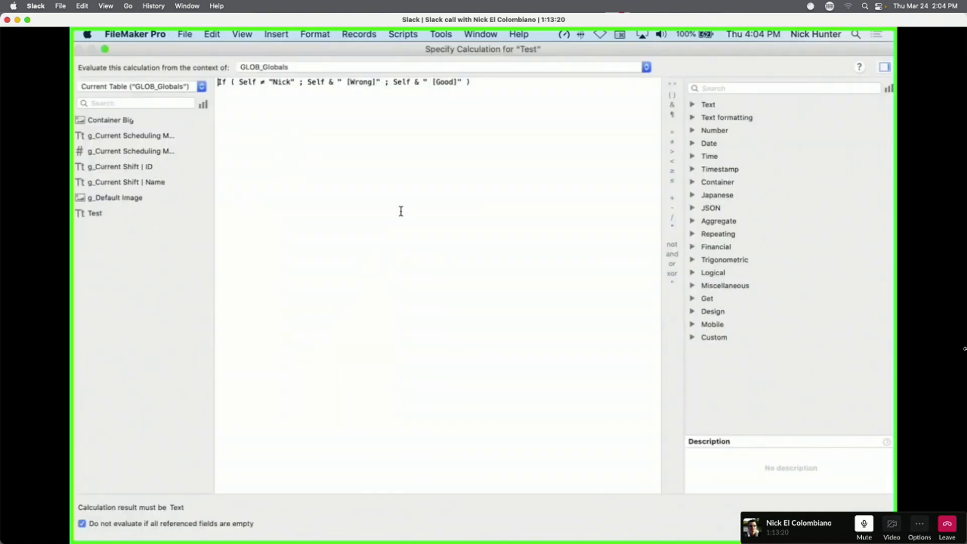
{"action": "key", "text": "Escape"}
{"action": "key", "text": "Escape"}
Duplicate Test as Test Copy and open its calculation for editing.
{"action": "left_click", "coordinate": [299, 493]}
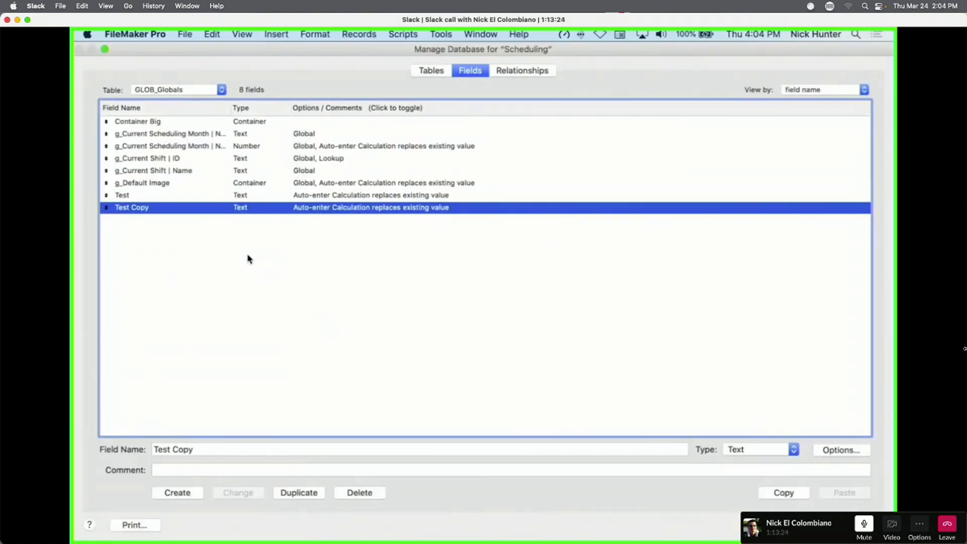
{"action": "double_click", "coordinate": [184, 209]}
{"action": "left_click", "coordinate": [490, 311]}
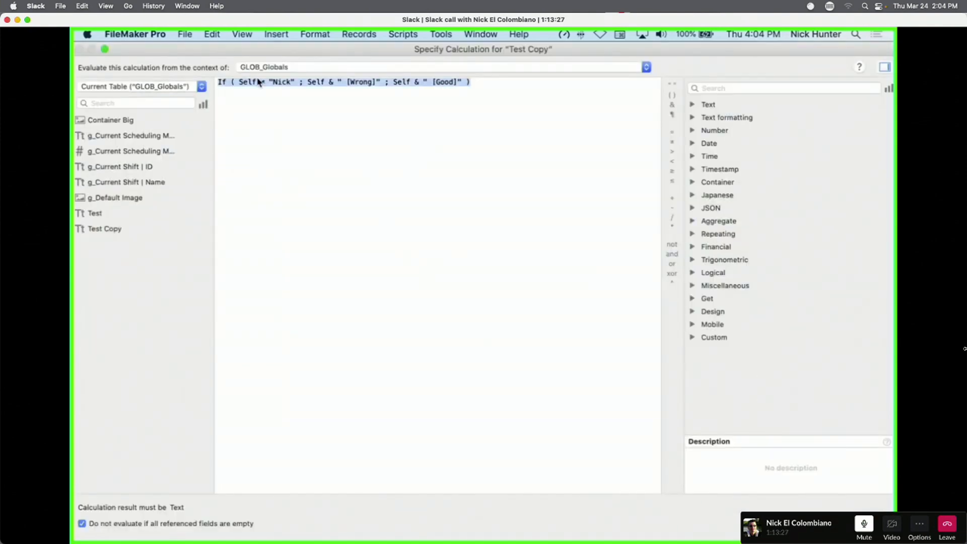
{"action": "left_click", "coordinate": [251, 110]}
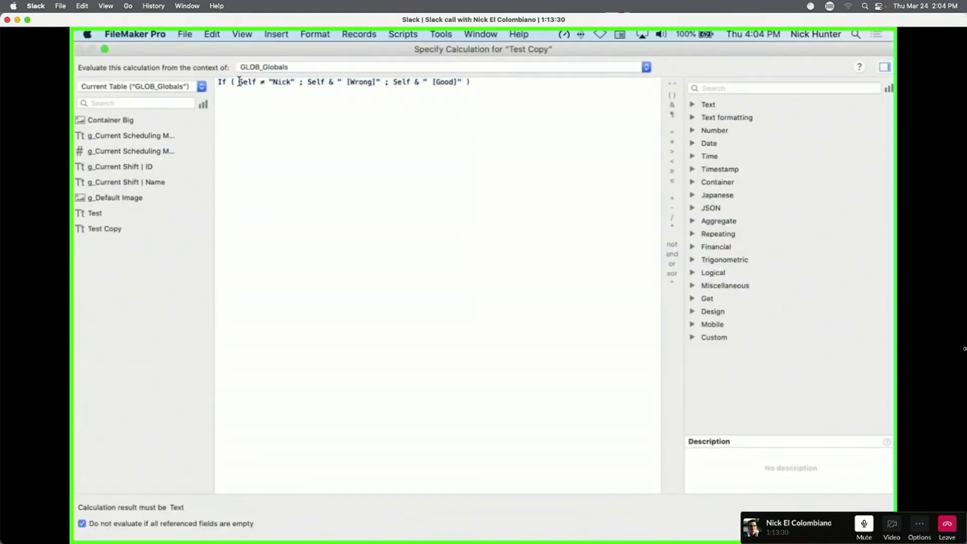
Change the condition to Code ( Self ) < 48.
{"action": "left_click_drag", "start_coordinate": [239, 81], "coordinate": [257, 80]}
{"action": "key", "text": "BackSpace"}
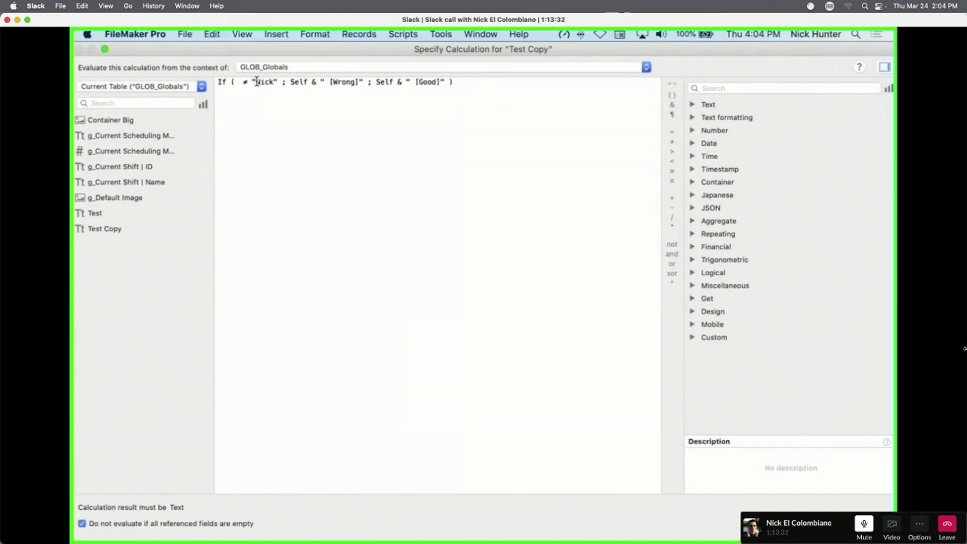
{"action": "type", "text": "code"}
{"action": "key", "text": "Return"}
{"action": "type", "text": "Self"}
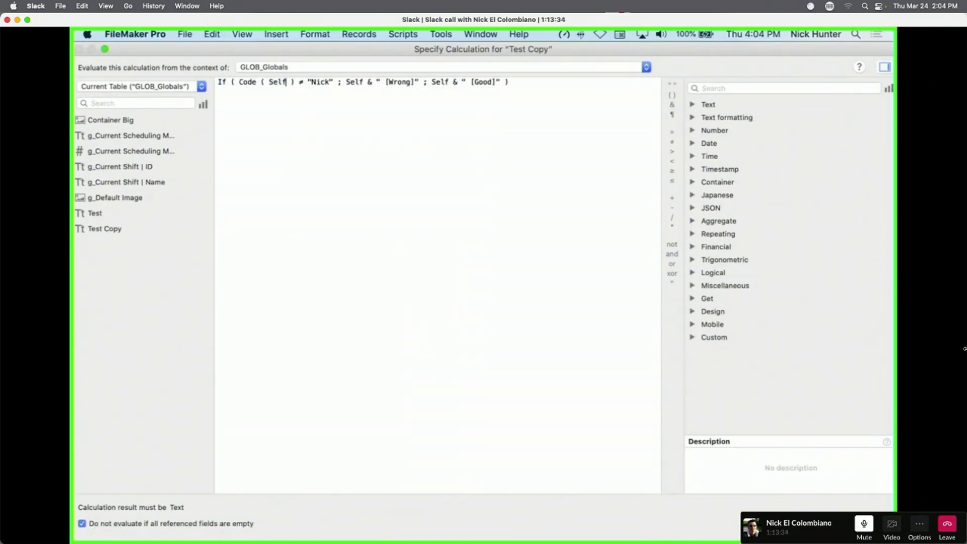
{"action": "double_click", "coordinate": [301, 83]}
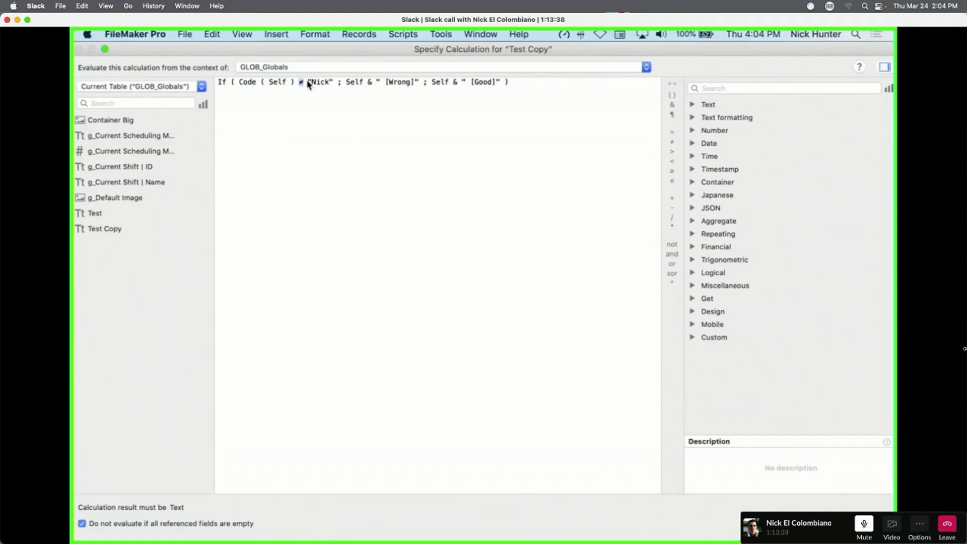
{"action": "left_click_drag", "start_coordinate": [308, 83], "coordinate": [334, 83]}
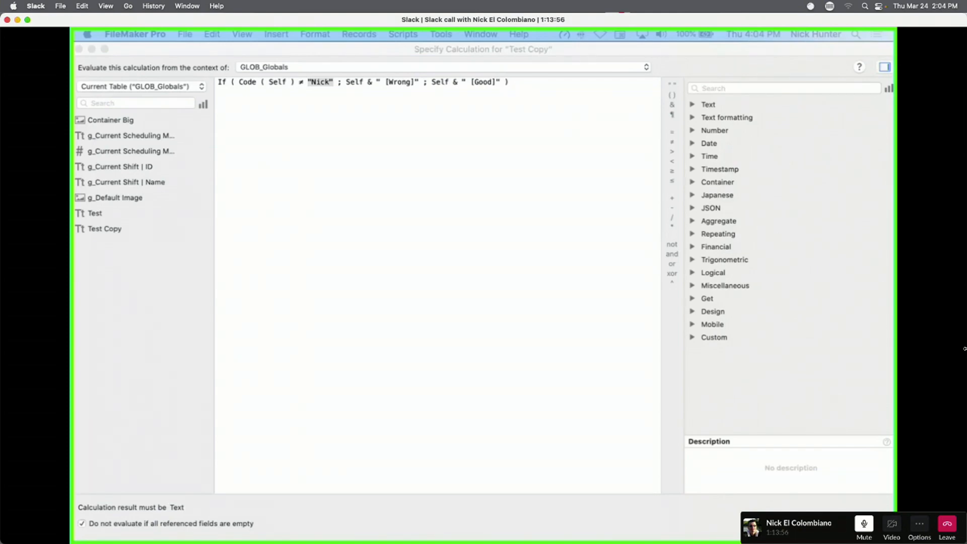
{"action": "left_click", "coordinate": [342, 109]}
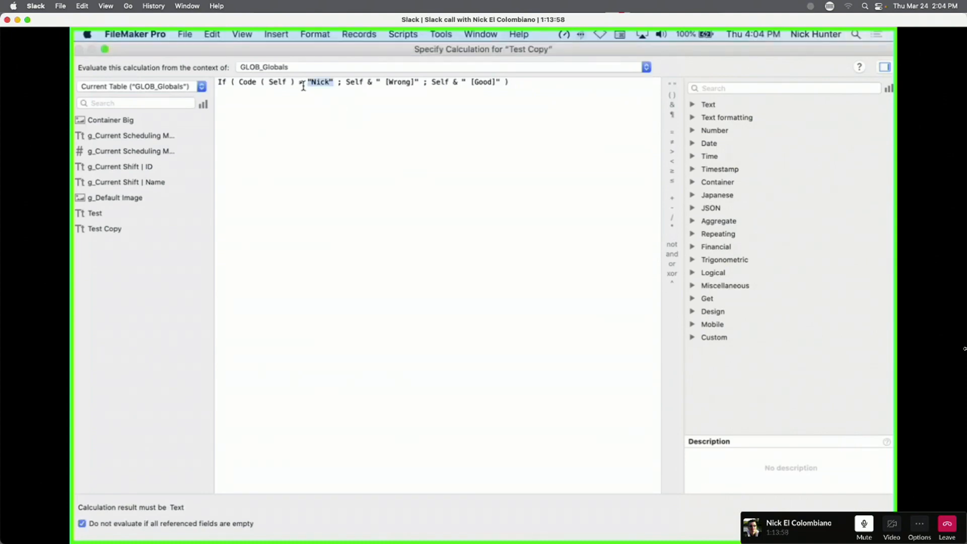
{"action": "left_click_drag", "start_coordinate": [305, 83], "coordinate": [297, 83]}
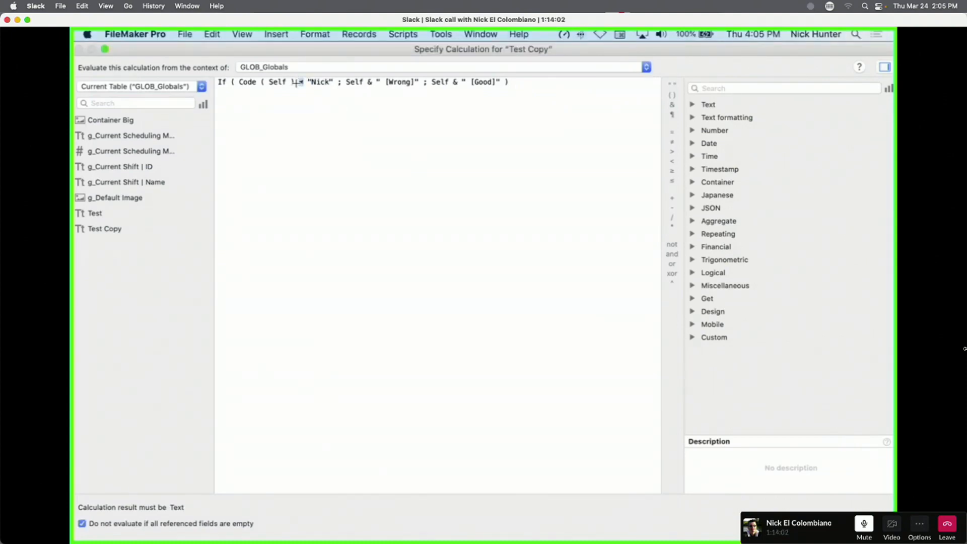
{"action": "type", "text": "<"}
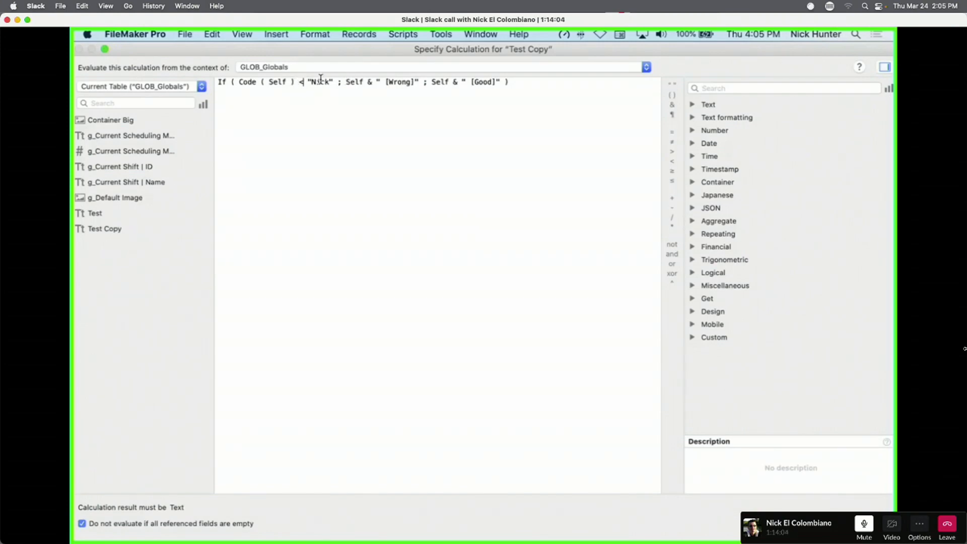
{"action": "left_click_drag", "start_coordinate": [307, 83], "coordinate": [332, 79]}
{"action": "type", "text": "4"}
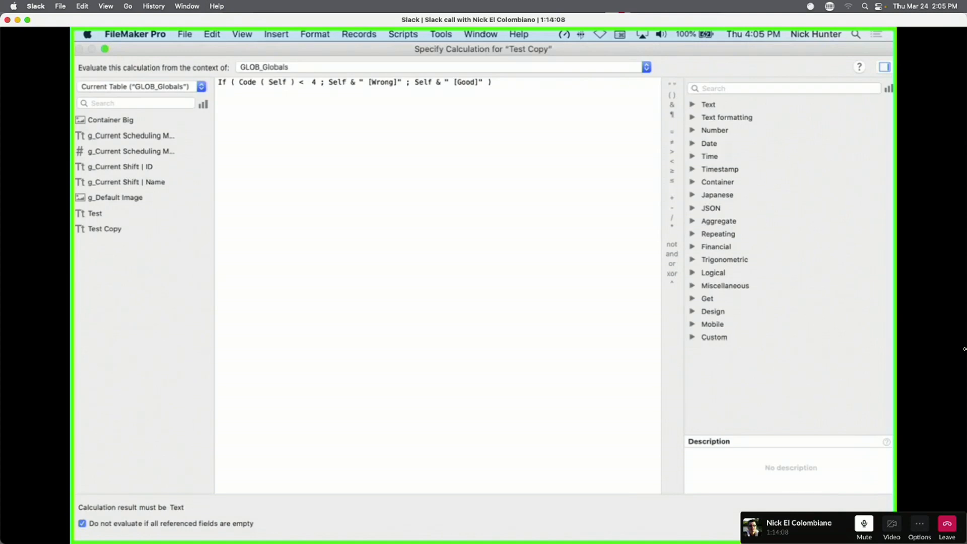
{"action": "type", "text": "8"}
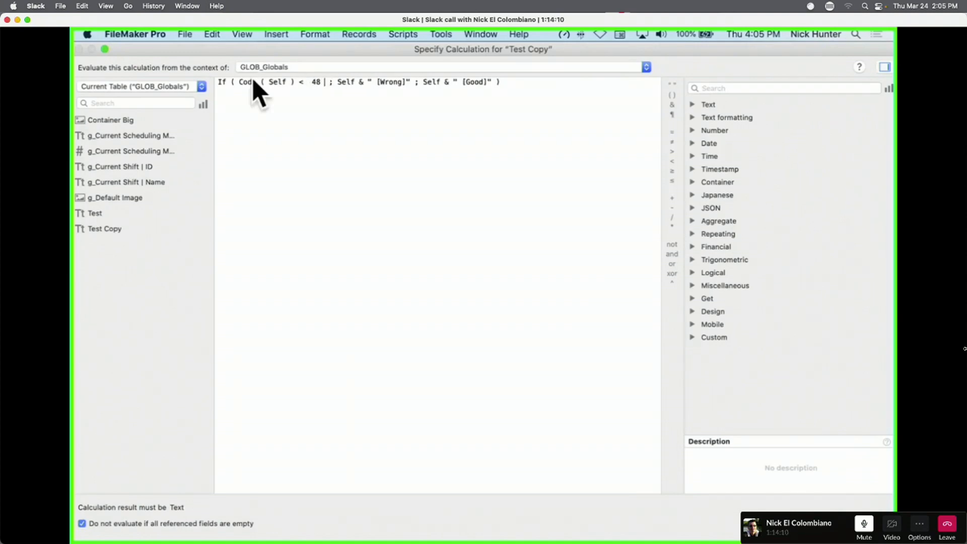
Extend the condition with and Code ( Self ) > 57.
{"action": "left_click_drag", "start_coordinate": [240, 83], "coordinate": [323, 81]}
{"action": "key", "text": "super+c"}
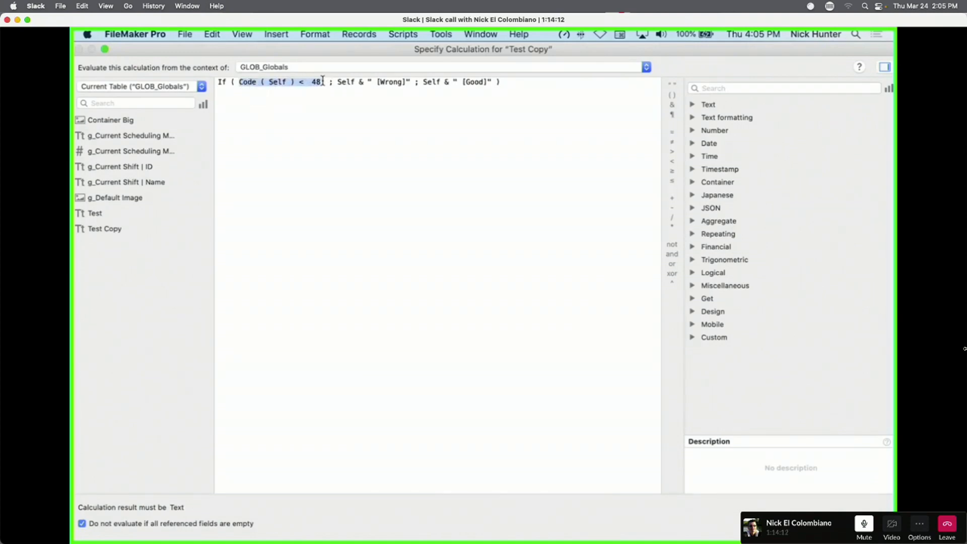
{"action": "left_click", "coordinate": [323, 80]}
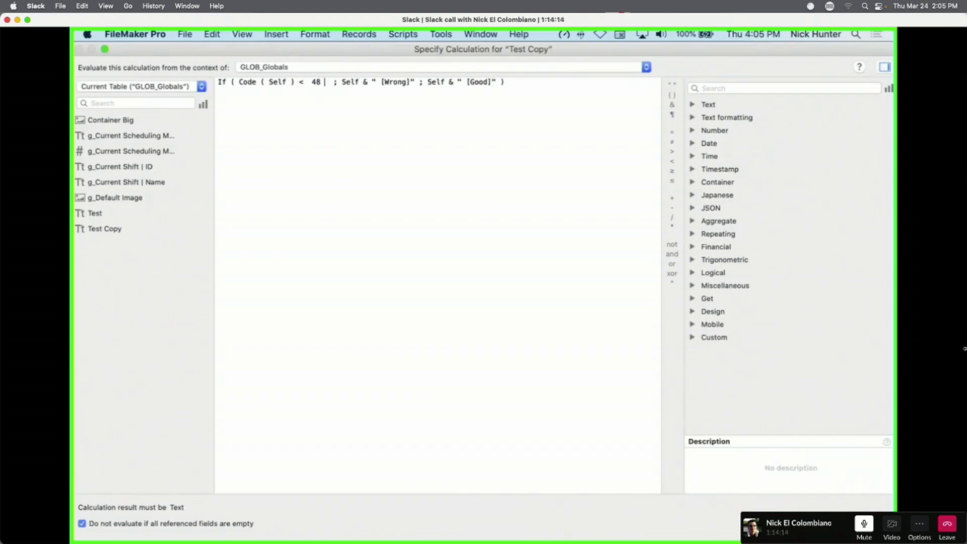
{"action": "type", "text": "amd"}
{"action": "key", "text": "BackSpace"}
{"action": "key", "text": "BackSpace"}
{"action": "type", "text": "n"}
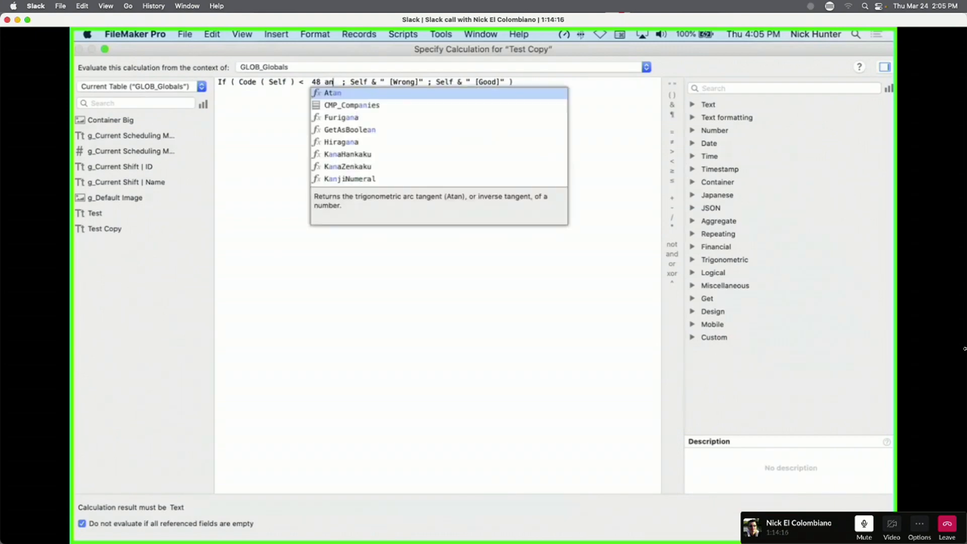
{"action": "type", "text": "d"}
{"action": "key", "text": "super+v"}
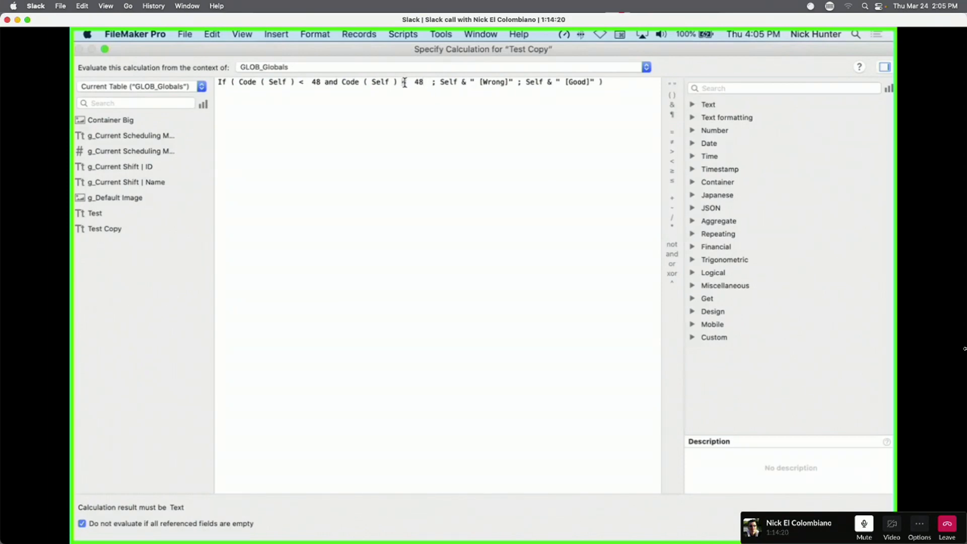
{"action": "left_click_drag", "start_coordinate": [405, 83], "coordinate": [402, 87]}
{"action": "type", "text": ">"}
{"action": "double_click", "coordinate": [418, 82]}
{"action": "type", "text": "57"}
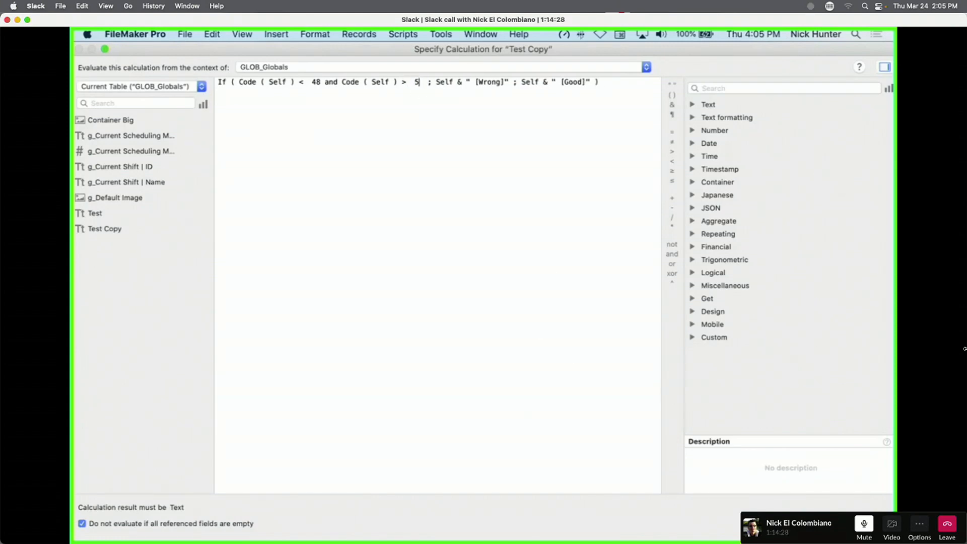
Make the results "Wrong" and Self, then save the calculation and field options.
{"action": "left_click_drag", "start_coordinate": [440, 82], "coordinate": [484, 82]}
{"action": "key", "text": "BackSpace"}
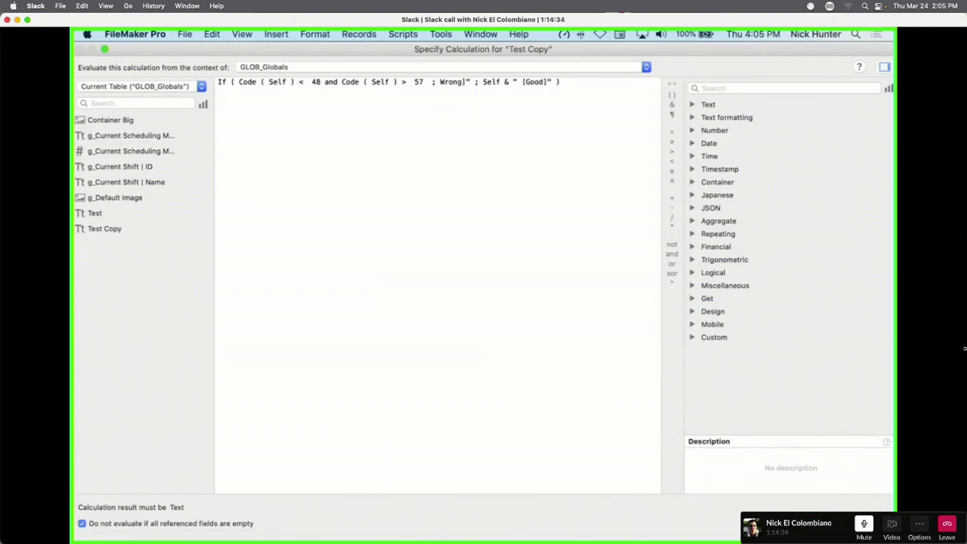
{"action": "type", "text": "\""}
{"action": "key", "text": "BackSpace"}
{"action": "left_click_drag", "start_coordinate": [484, 82], "coordinate": [551, 81]}
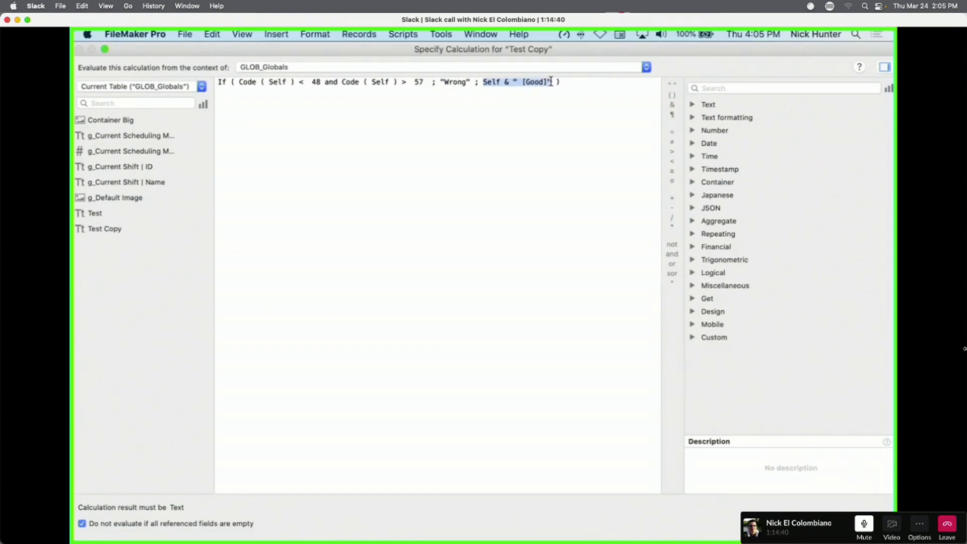
{"action": "type", "text": "Self"}
{"action": "left_click", "coordinate": [404, 175]}
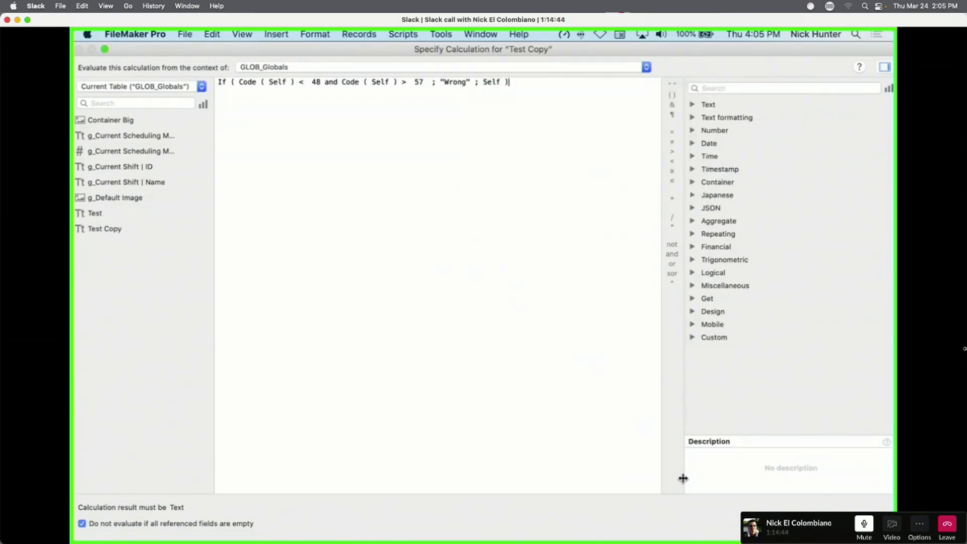
{"action": "left_click", "coordinate": [868, 524]}
{"action": "left_click", "coordinate": [613, 399]}
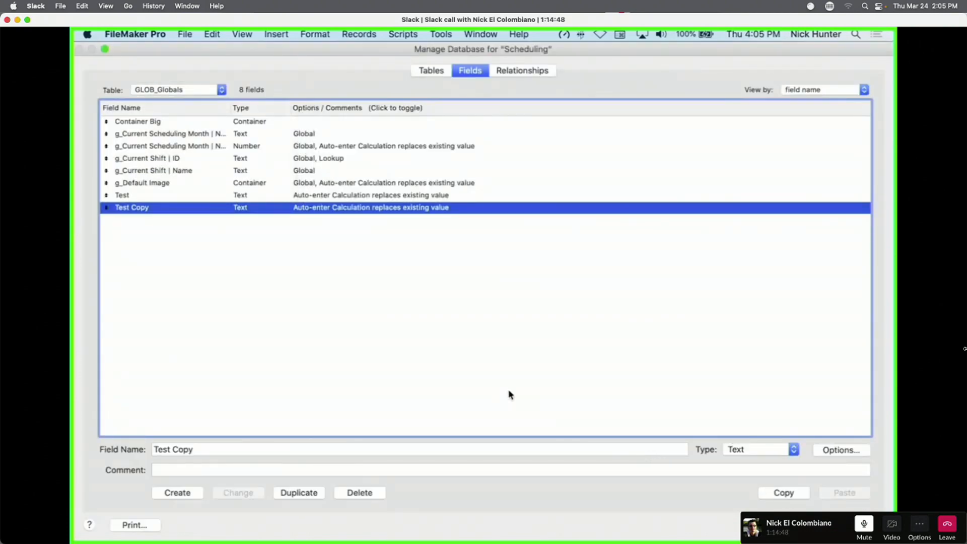
In Layout mode, move the g_Default Image container and place Test below g_Current Shift | Name.
{"action": "key", "text": "Return"}
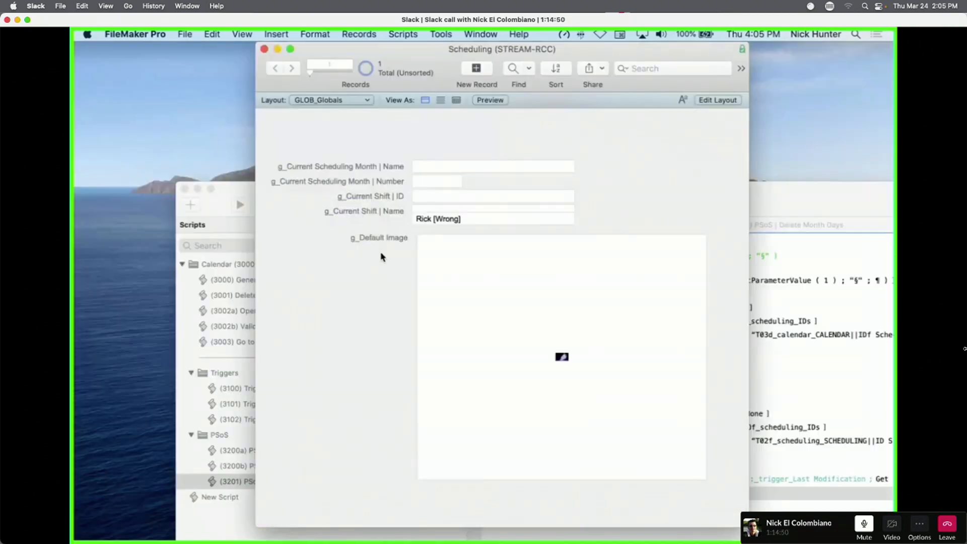
{"action": "key", "text": "super+l"}
{"action": "left_click_drag", "start_coordinate": [452, 261], "coordinate": [493, 314]}
{"action": "left_click", "coordinate": [398, 238], "text": "shift"}
{"action": "left_click", "coordinate": [459, 222]}
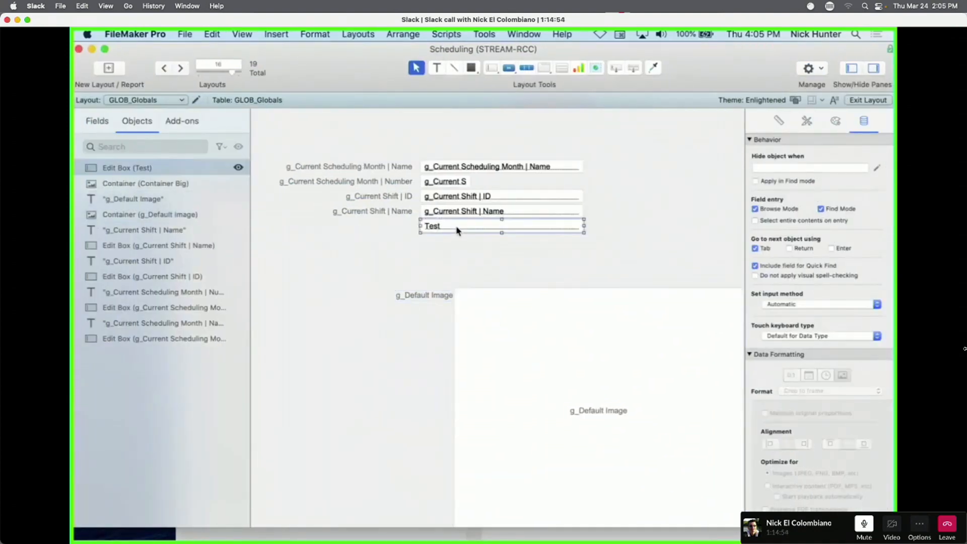
{"action": "left_click_drag", "start_coordinate": [459, 228], "coordinate": [475, 254]}
Give the Test field a label, then duplicate it below as a labelled Test Copy field.
{"action": "double_click", "coordinate": [470, 237]}
{"action": "left_click", "coordinate": [424, 283]}
{"action": "left_click", "coordinate": [524, 308]}
{"action": "double_click", "coordinate": [475, 253]}
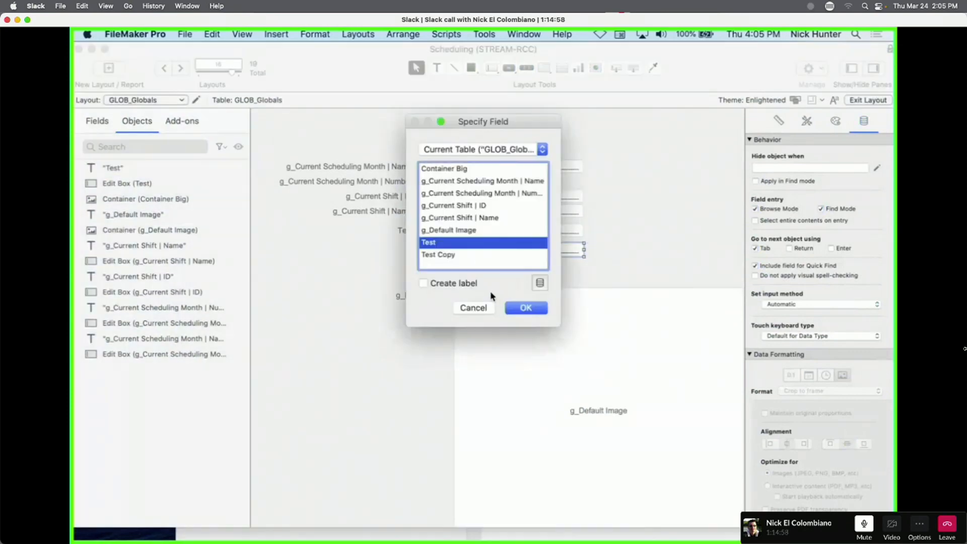
{"action": "left_click", "coordinate": [438, 254]}
{"action": "left_click", "coordinate": [524, 308]}
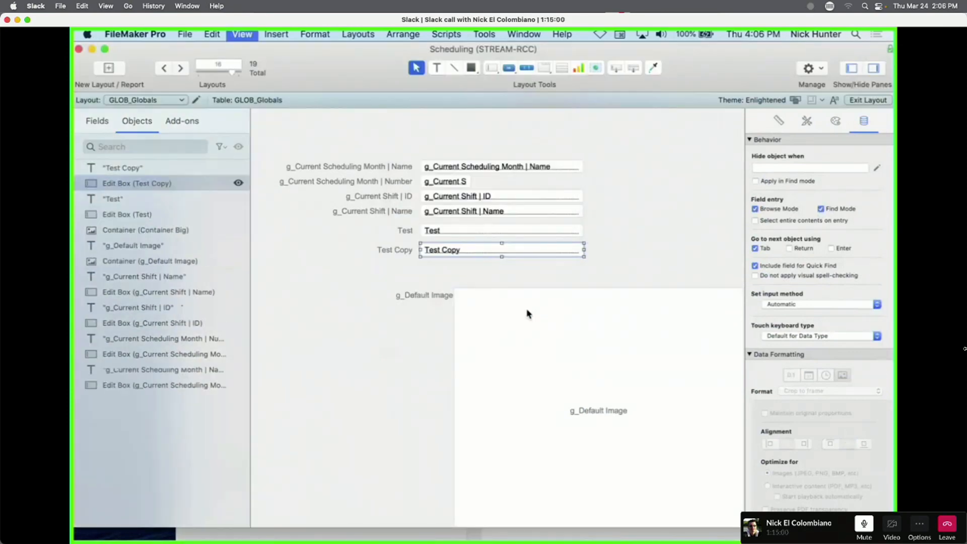
In Browse mode, try 'sdsdsdsd', '1' and 'a' in Test Copy, then reopen the field definitions.
{"action": "key", "text": "super+b"}
{"action": "left_click", "coordinate": [444, 250]}
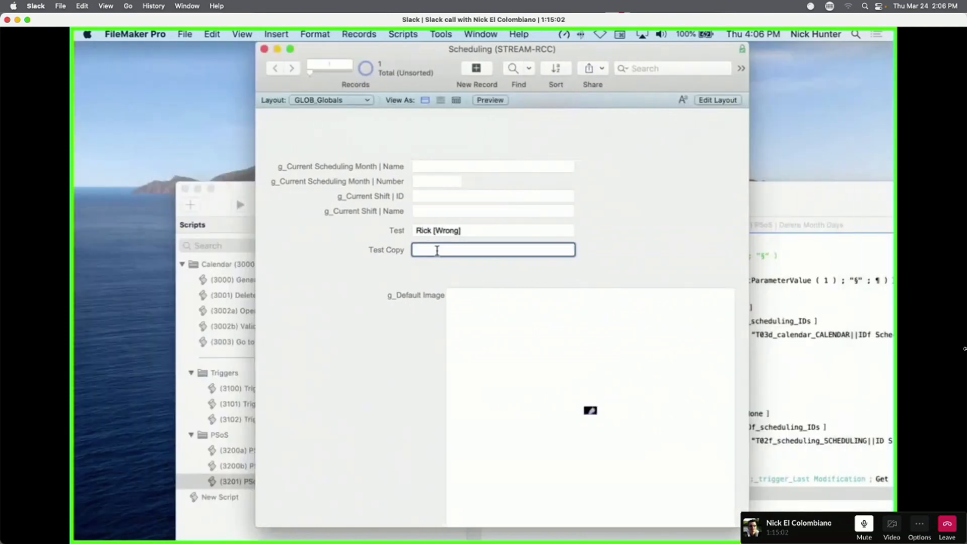
{"action": "type", "text": "sdsdsdsd"}
{"action": "left_click", "coordinate": [480, 254]}
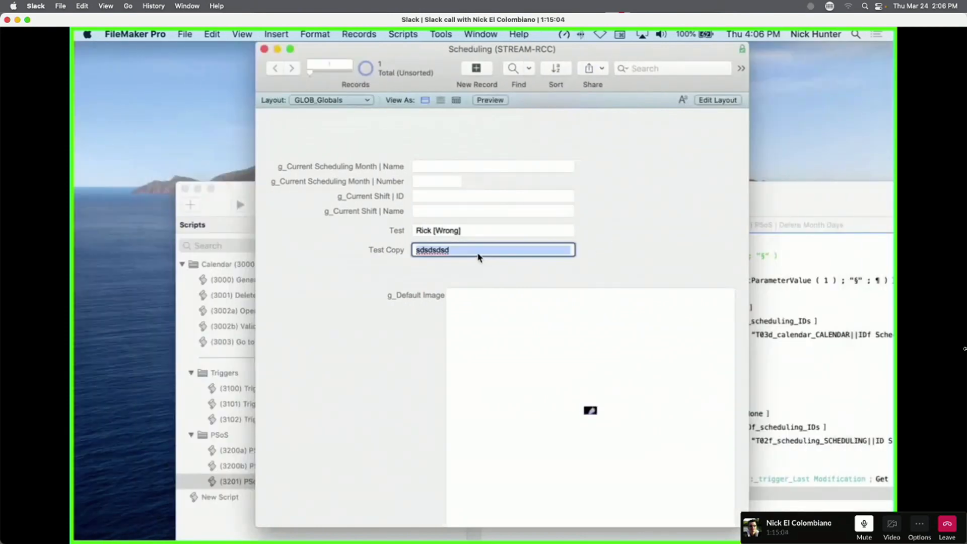
{"action": "type", "text": "1"}
{"action": "left_click", "coordinate": [601, 246]}
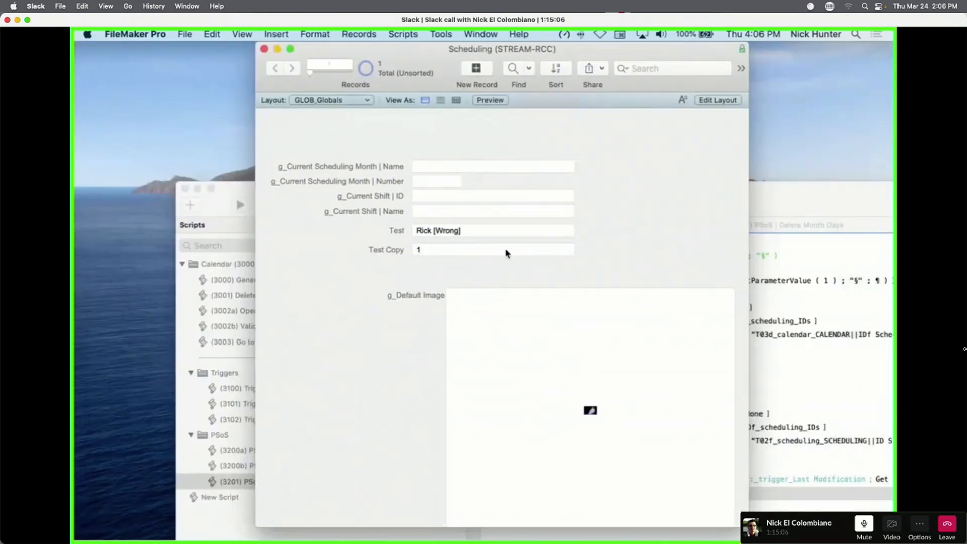
{"action": "left_click", "coordinate": [507, 252]}
{"action": "type", "text": "a"}
{"action": "left_click", "coordinate": [607, 240]}
{"action": "left_click", "coordinate": [520, 258]}
{"action": "key", "text": "super+shift+d"}
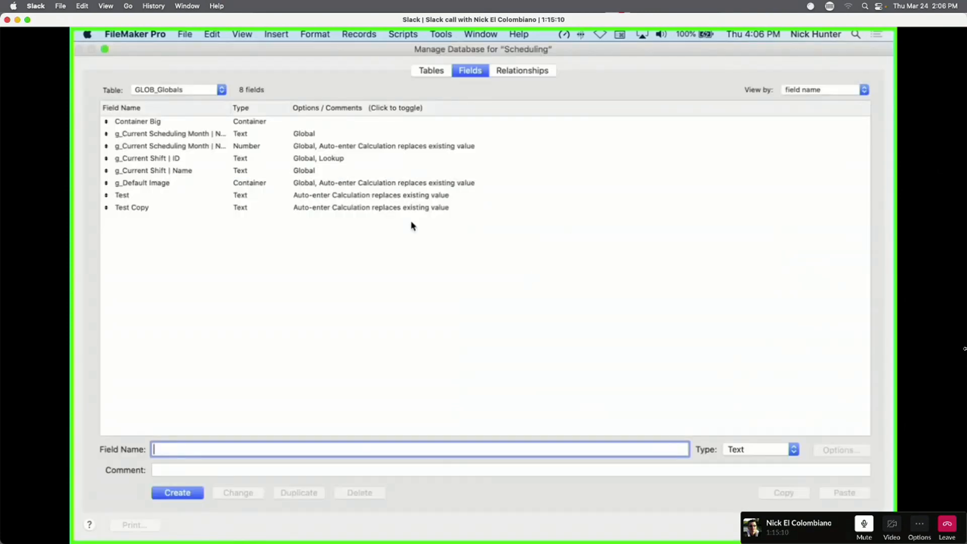
Change 'and' to 'or' in Test Copy's auto-enter calculation and close Manage Database.
{"action": "left_click", "coordinate": [287, 207]}
{"action": "double_click", "coordinate": [302, 212]}
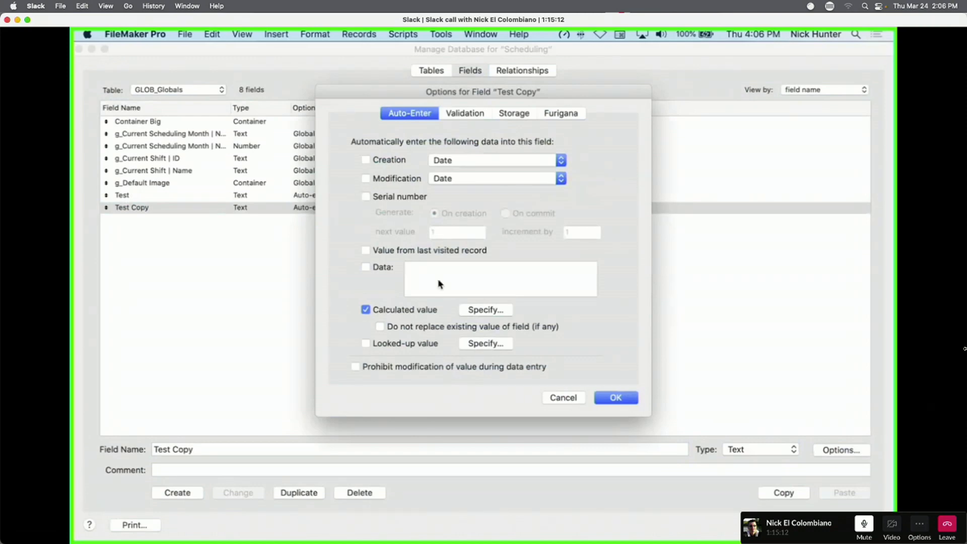
{"action": "left_click", "coordinate": [492, 311]}
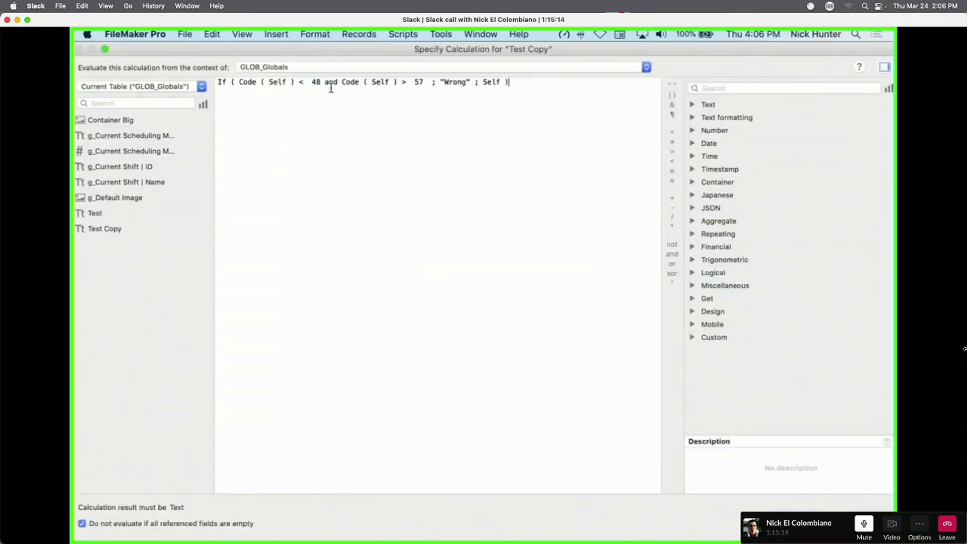
{"action": "type", "text": "or"}
{"action": "key", "text": "Return"}
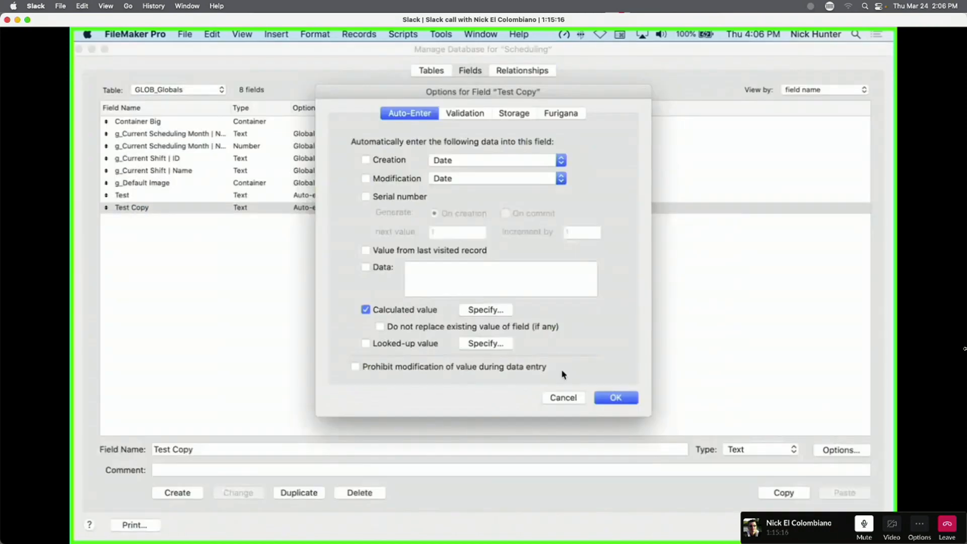
{"action": "left_click", "coordinate": [615, 398]}
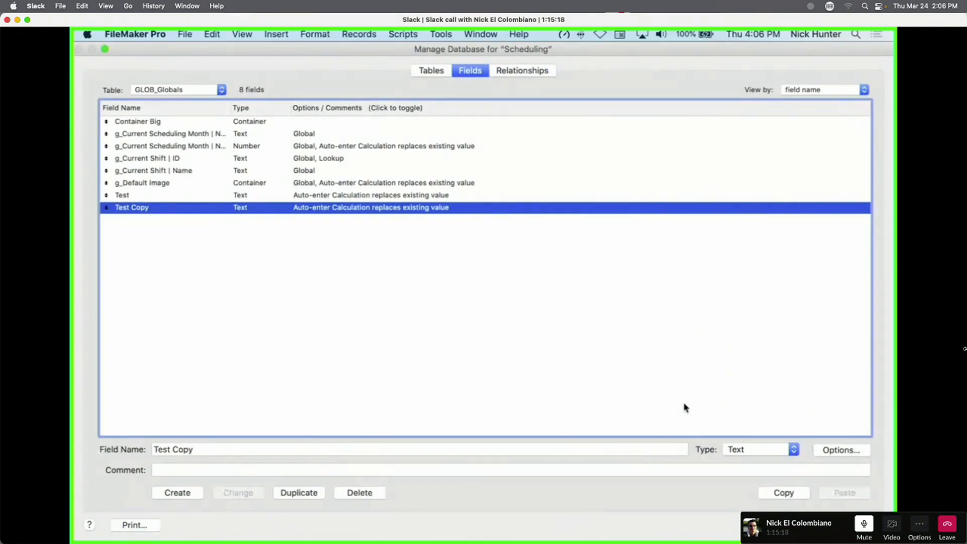
{"action": "key", "text": "Return"}
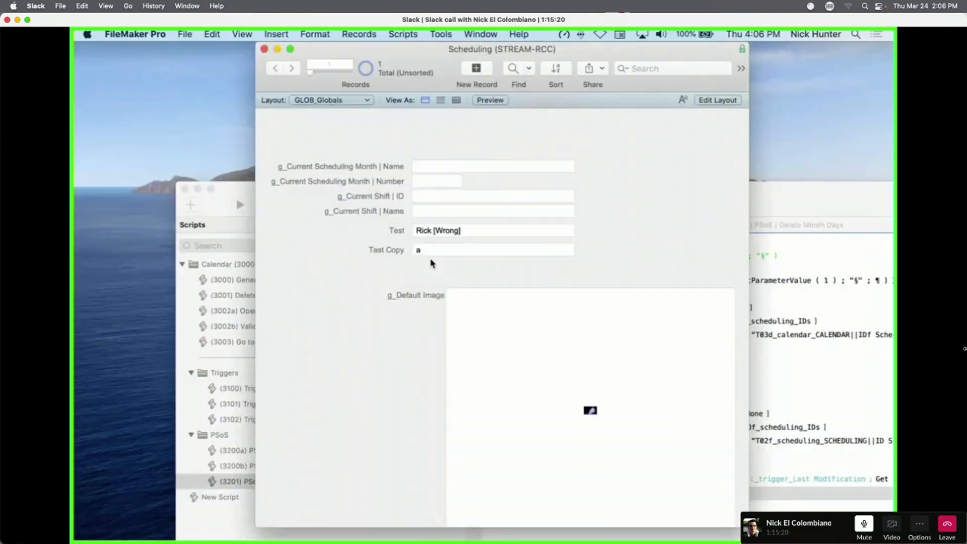
Enter 1 and then 2 into Test Copy, dismissing the warning alert.
{"action": "left_click", "coordinate": [428, 250]}
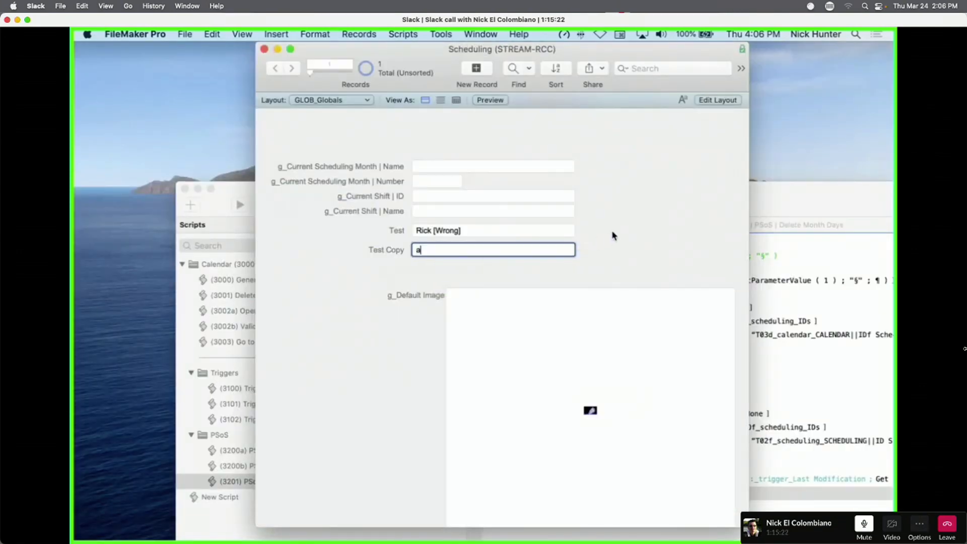
{"action": "left_click", "coordinate": [613, 235]}
{"action": "left_click", "coordinate": [475, 252]}
{"action": "key", "text": "super+a"}
{"action": "type", "text": "1"}
{"action": "left_click", "coordinate": [609, 232]}
{"action": "left_click", "coordinate": [479, 251]}
{"action": "key", "text": "super+a"}
{"action": "type", "text": "2"}
{"action": "left_click", "coordinate": [581, 242]}
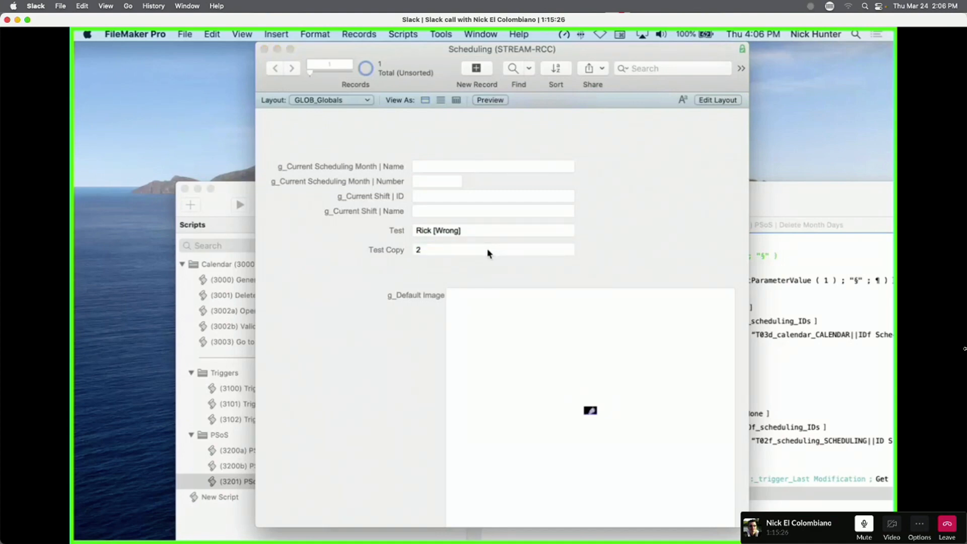
{"action": "left_click", "coordinate": [569, 225]}
Try 23, 4 and 'Wrong' in Test Copy, then clear the value.
{"action": "left_click", "coordinate": [466, 252]}
{"action": "key", "text": "super+a"}
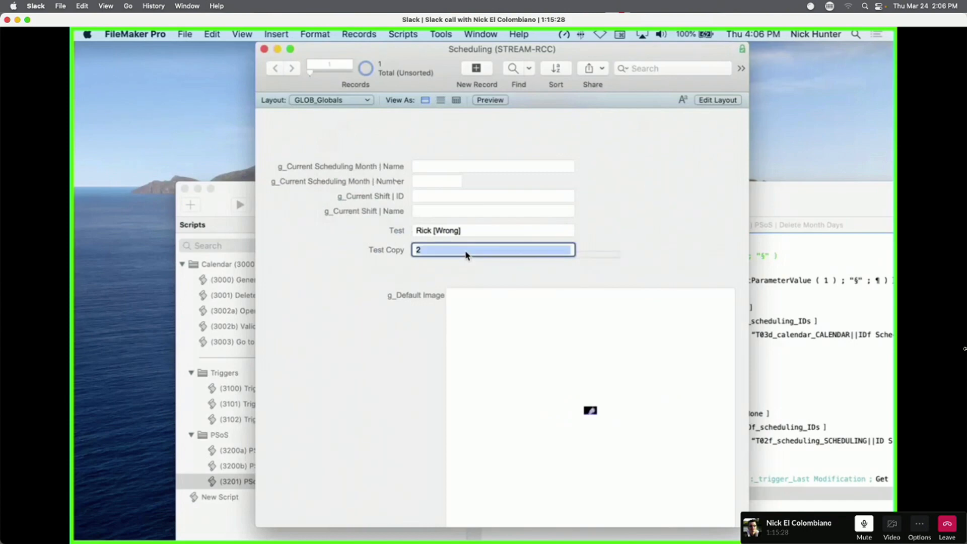
{"action": "type", "text": "23"}
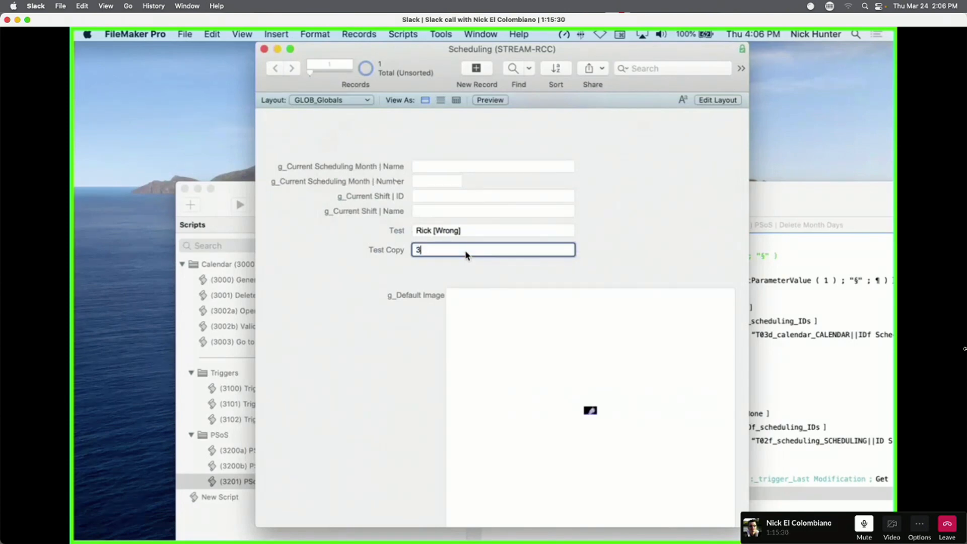
{"action": "key", "text": "super+a"}
{"action": "type", "text": "4"}
{"action": "left_click", "coordinate": [474, 268]}
{"action": "left_click", "coordinate": [440, 250]}
{"action": "key", "text": "super+a"}
{"action": "type", "text": "Wrong"}
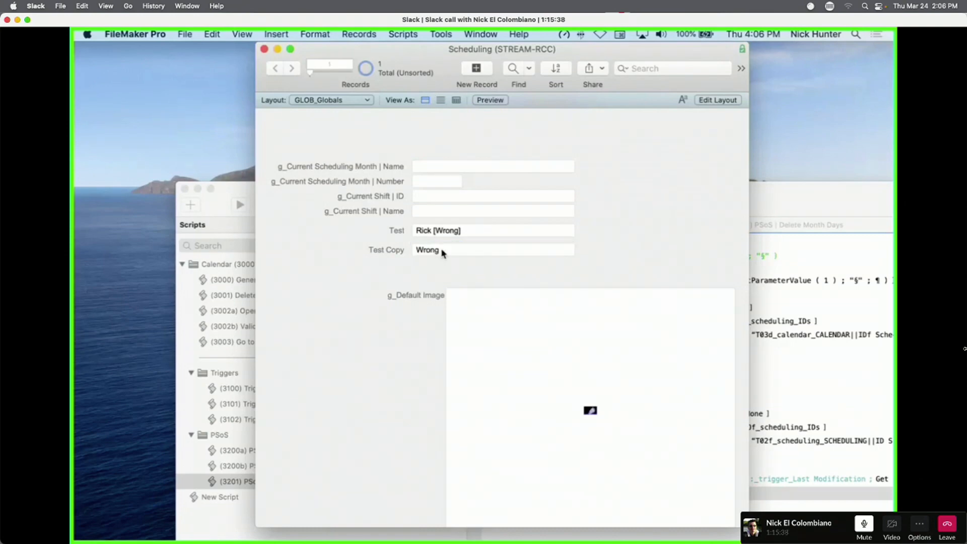
{"action": "key", "text": "BackSpace"}
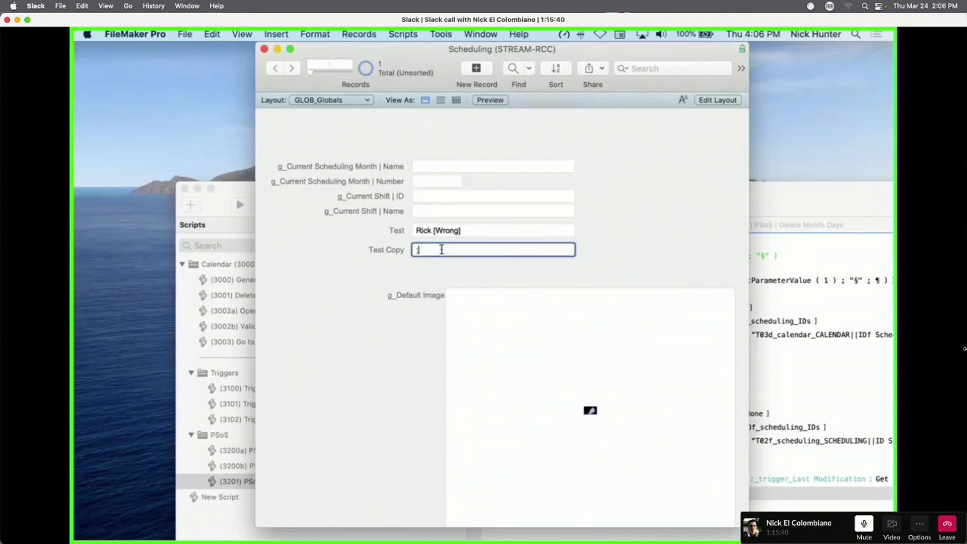
{"action": "left_click", "coordinate": [471, 276]}
Enter 4 and then 'Wrong' in Test Copy, and bring the Safari ASCII table into view.
{"action": "left_click", "coordinate": [439, 249]}
{"action": "key", "text": "super+a"}
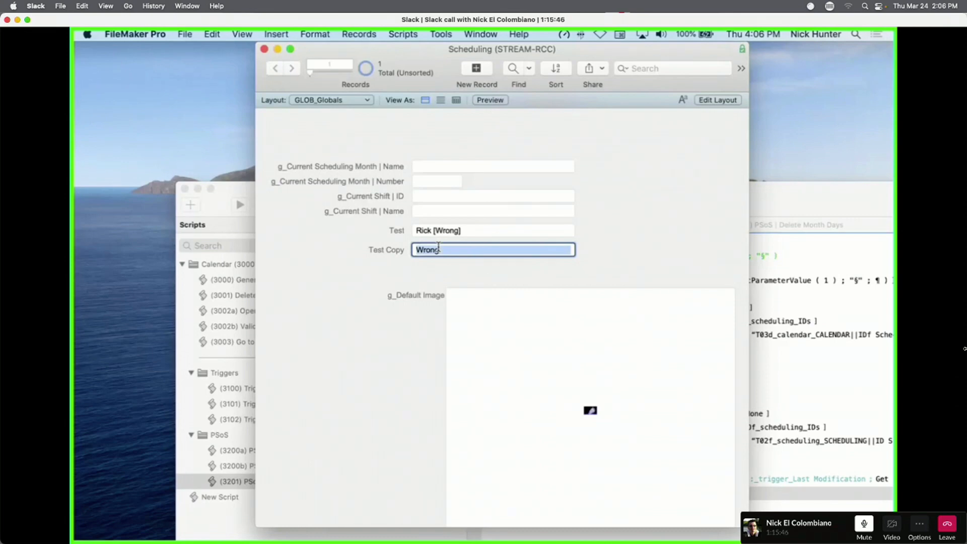
{"action": "type", "text": "4"}
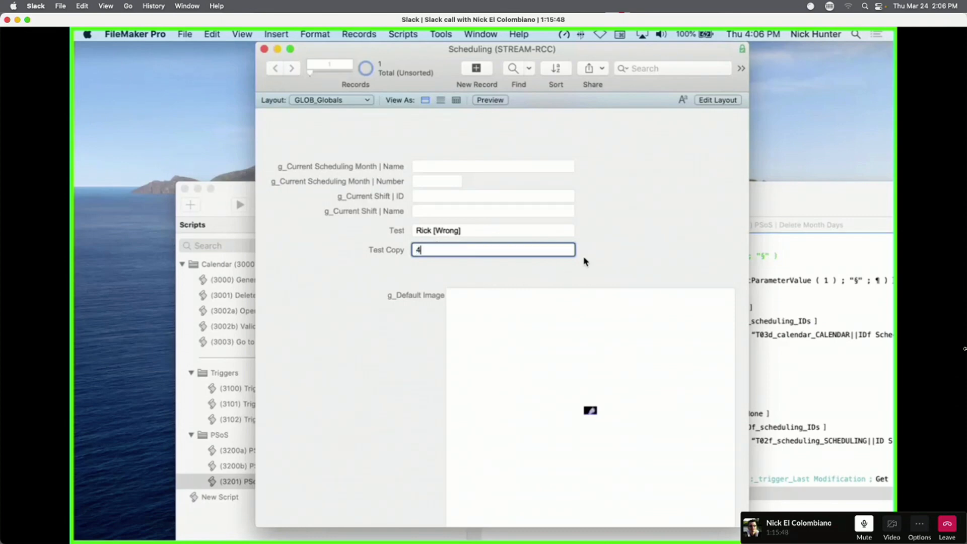
{"action": "left_click", "coordinate": [631, 242]}
{"action": "left_click", "coordinate": [477, 253]}
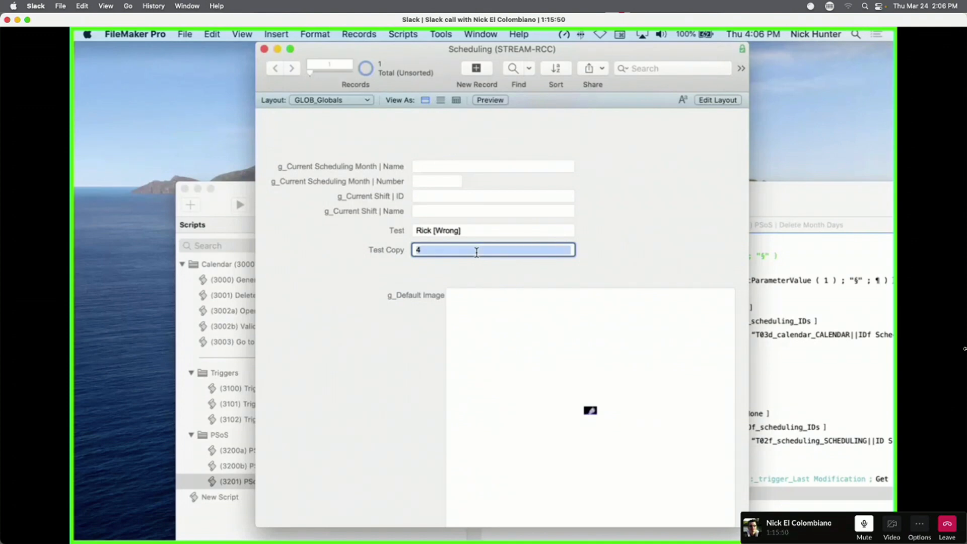
{"action": "type", "text": "Wrong"}
{"action": "left_click", "coordinate": [643, 251]}
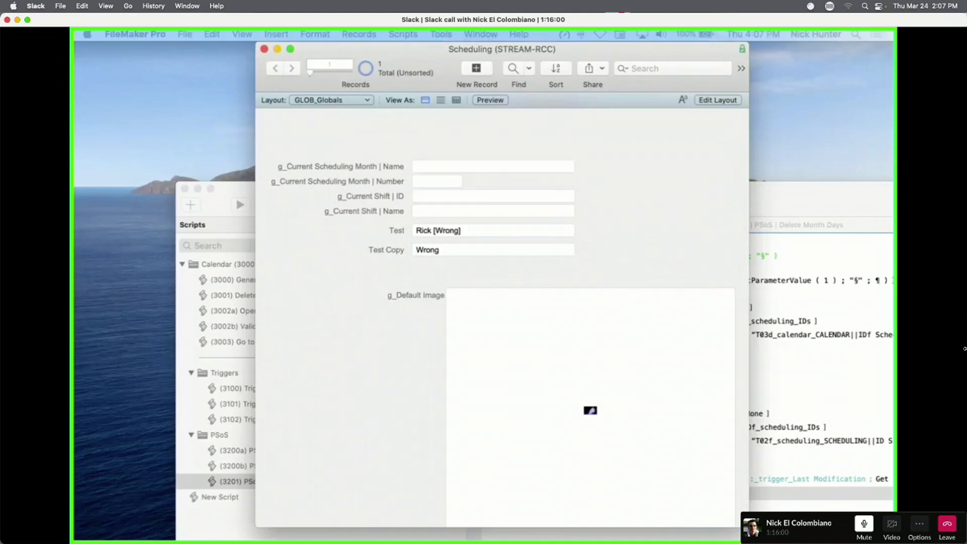
{"action": "left_click_drag", "start_coordinate": [656, 539], "coordinate": [537, 344]}
{"action": "left_click", "coordinate": [483, 260]}
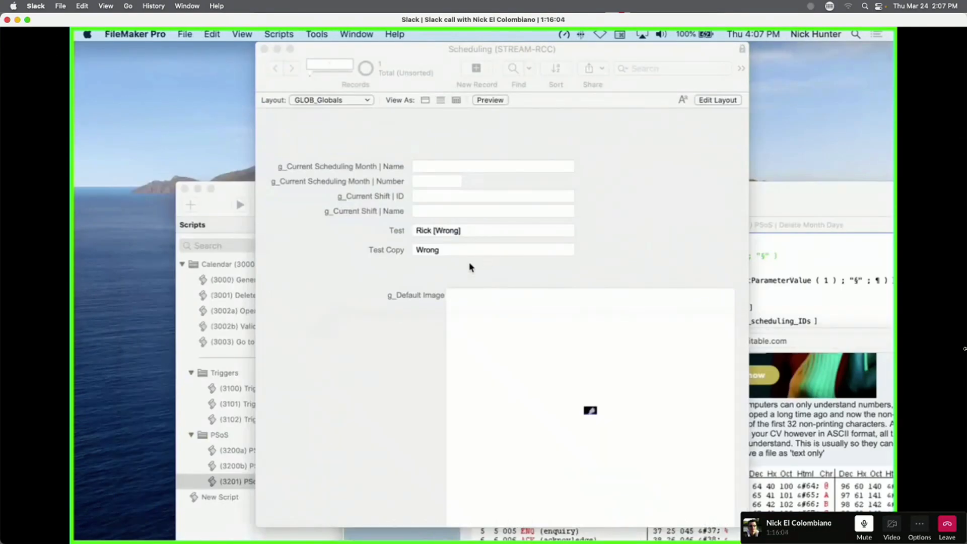
Inspect Test Copy's auto-enter calculation, close the dialogs, and bring the ASCII table forward.
{"action": "key", "text": "super+shift+d"}
{"action": "double_click", "coordinate": [257, 207]}
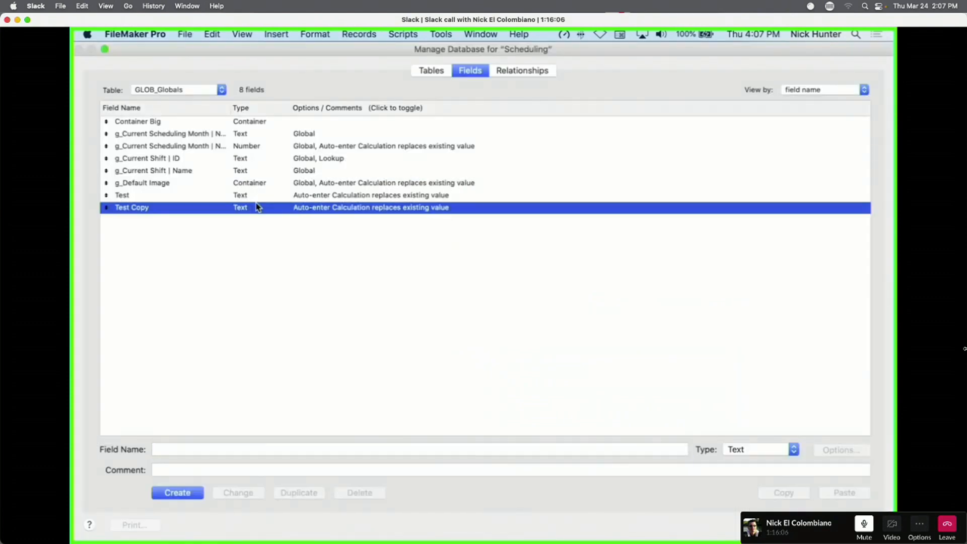
{"action": "left_click", "coordinate": [486, 310]}
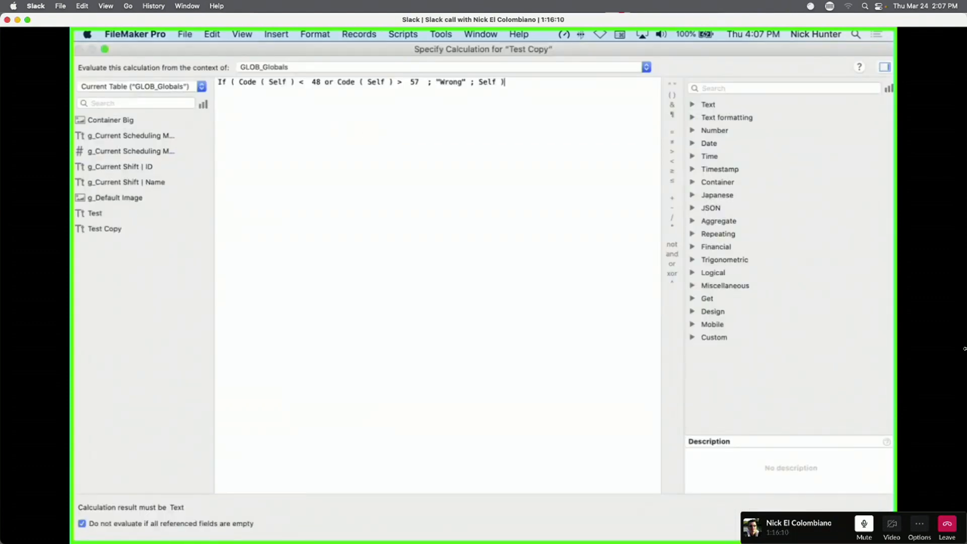
{"action": "key", "text": "Escape"}
{"action": "key", "text": "Escape"}
{"action": "key", "text": "Escape"}
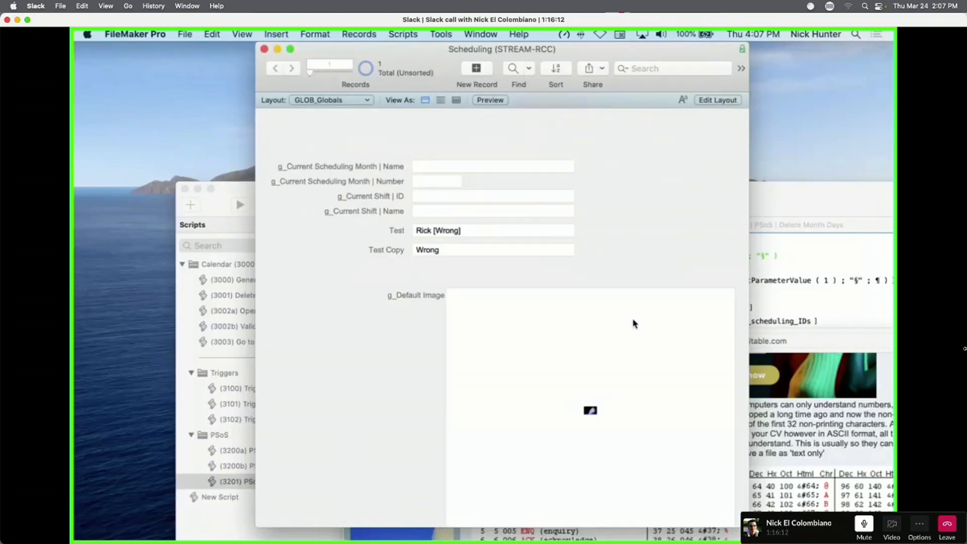
{"action": "left_click", "coordinate": [759, 339]}
Reposition the Safari asciitable.com window, then bring FileMaker back to the front.
{"action": "left_click_drag", "start_coordinate": [576, 340], "coordinate": [318, 62]}
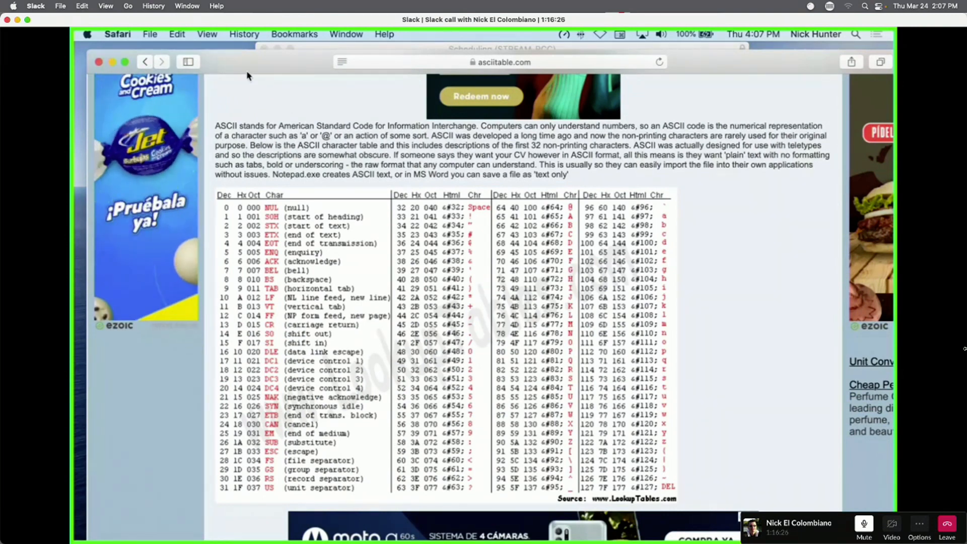
{"action": "left_click_drag", "start_coordinate": [247, 72], "coordinate": [359, 338]}
{"action": "left_click", "coordinate": [424, 182]}
Open Tools > Data Viewer, show the Watch list, and add a new expression.
{"action": "left_click", "coordinate": [447, 33]}
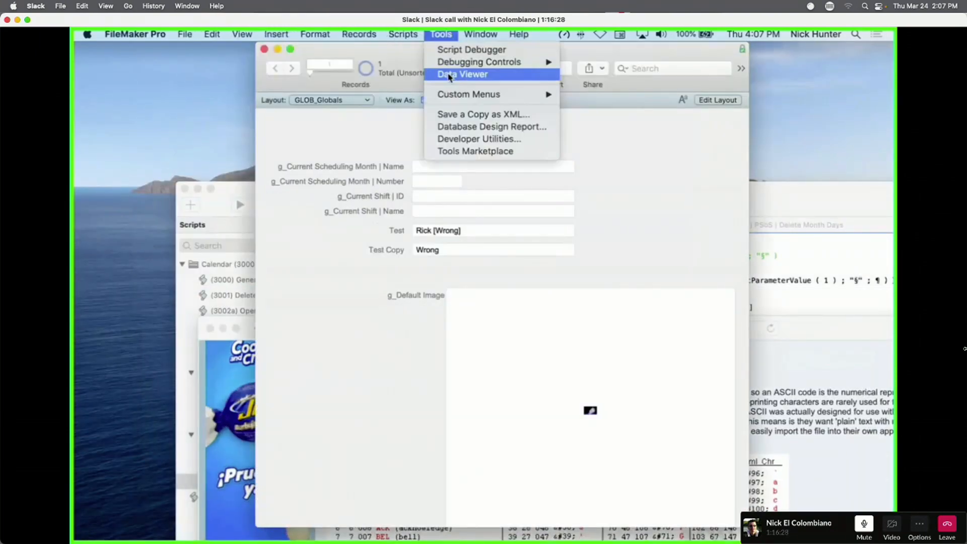
{"action": "left_click", "coordinate": [449, 76]}
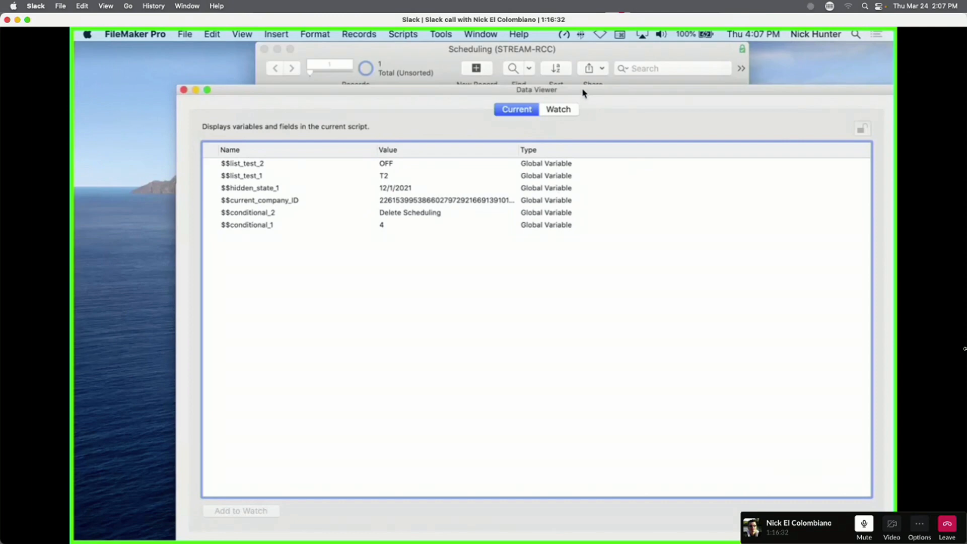
{"action": "left_click_drag", "start_coordinate": [583, 92], "coordinate": [517, 50]}
{"action": "left_click", "coordinate": [508, 69]}
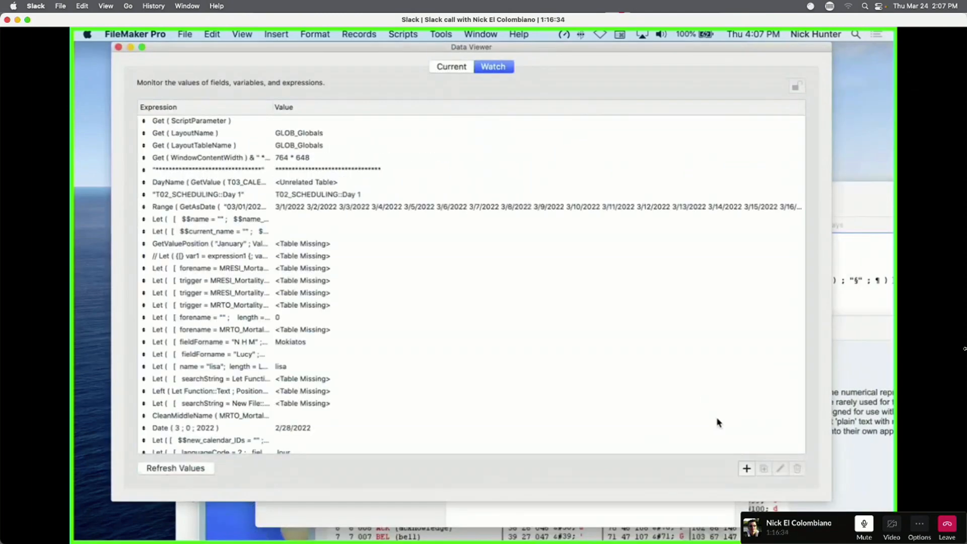
{"action": "left_click", "coordinate": [739, 468]}
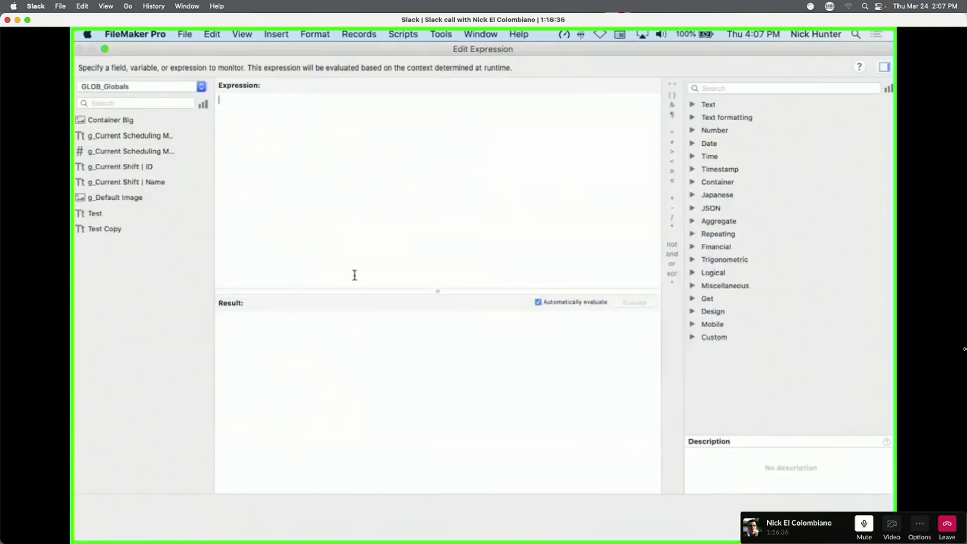
Evaluate Code() with digits 1, 2, 4, 5, 6, 7, 0, 9 and 0 in turn.
{"action": "type", "text": "co"}
{"action": "key", "text": "Return"}
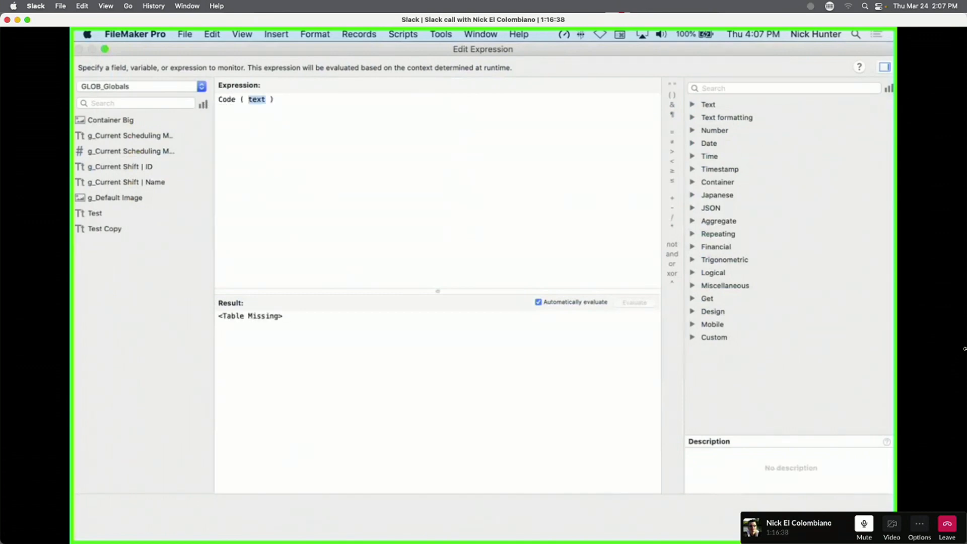
{"action": "type", "text": "1"}
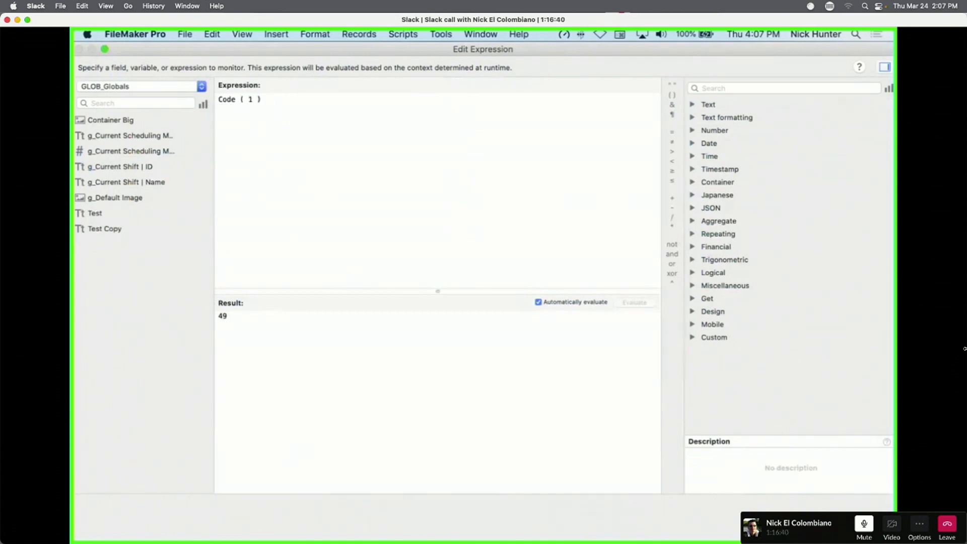
{"action": "key", "text": "BackSpace"}
{"action": "type", "text": "2"}
{"action": "key", "text": "BackSpace"}
{"action": "type", "text": "4"}
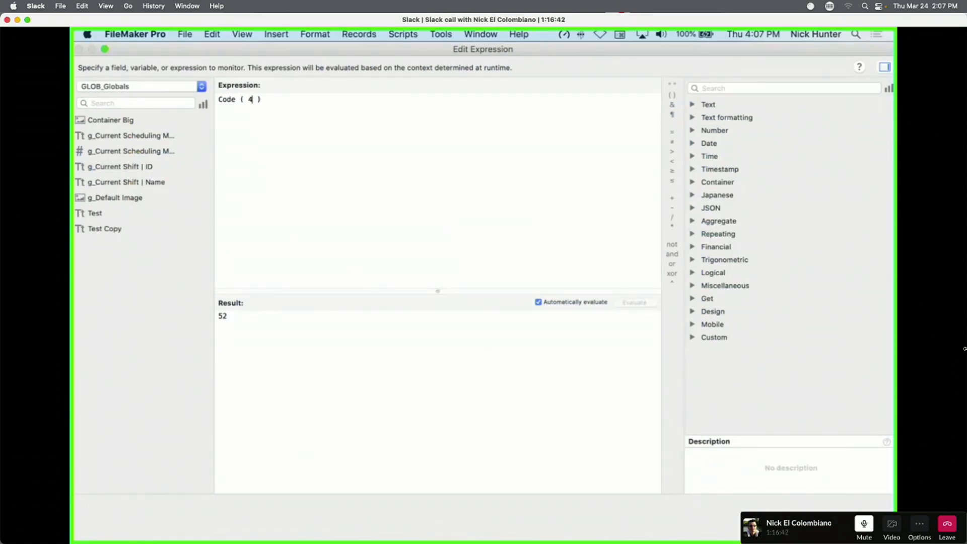
{"action": "key", "text": "BackSpace"}
{"action": "type", "text": "5"}
{"action": "key", "text": "BackSpace"}
{"action": "type", "text": "6"}
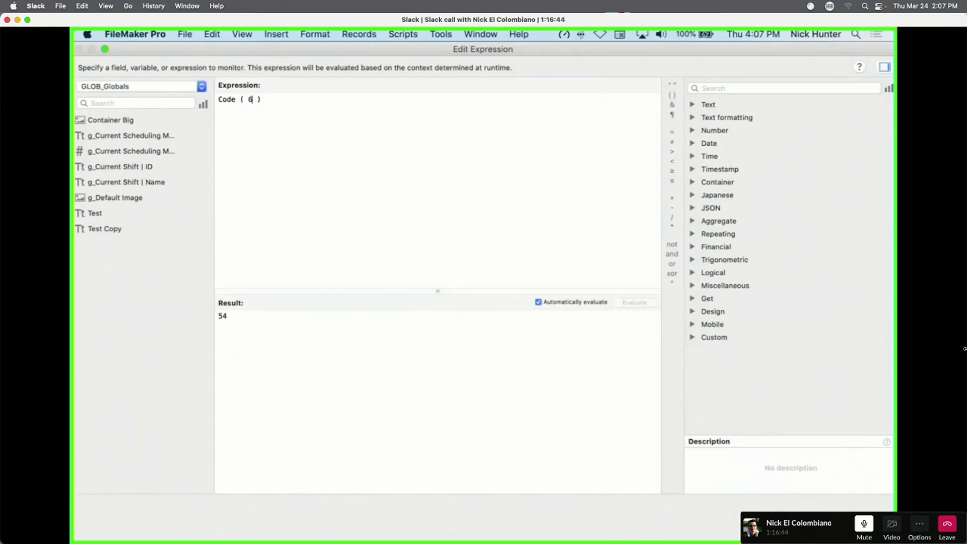
{"action": "key", "text": "BackSpace"}
{"action": "type", "text": "7"}
{"action": "key", "text": "BackSpace"}
{"action": "type", "text": "0"}
{"action": "key", "text": "BackSpace"}
{"action": "type", "text": "9"}
{"action": "key", "text": "BackSpace"}
{"action": "type", "text": "0"}
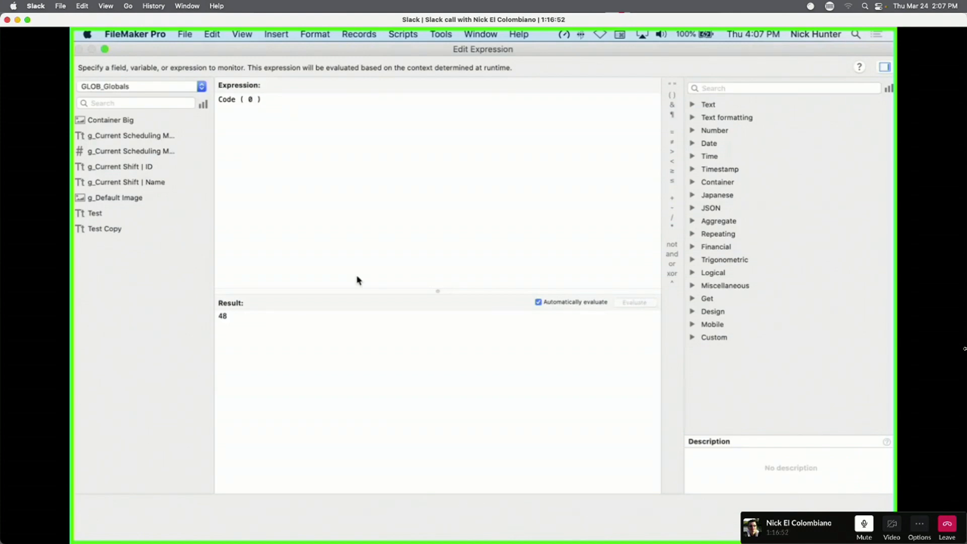
Replace the expression with Range ( 48 ; 57 ), then delete it.
{"action": "key", "text": "super+a"}
{"action": "key", "text": "BackSpace"}
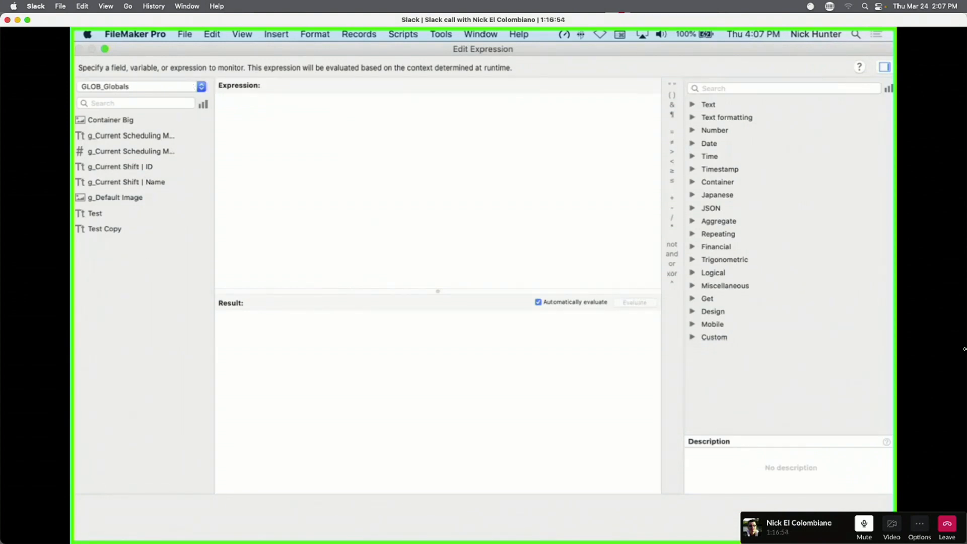
{"action": "type", "text": "rang"}
{"action": "key", "text": "Return"}
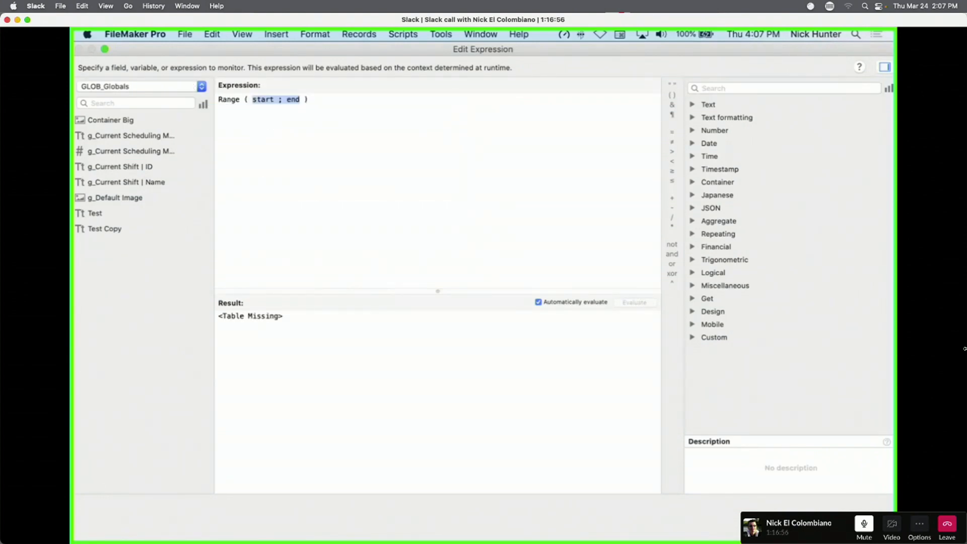
{"action": "double_click", "coordinate": [261, 100]}
{"action": "type", "text": "48"}
{"action": "double_click", "coordinate": [280, 99]}
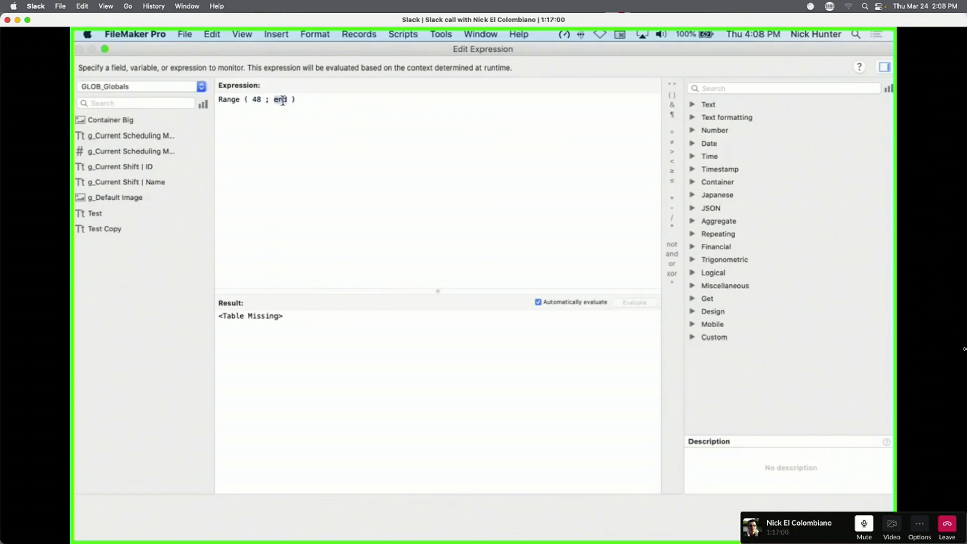
{"action": "type", "text": "57"}
{"action": "key", "text": "super+a"}
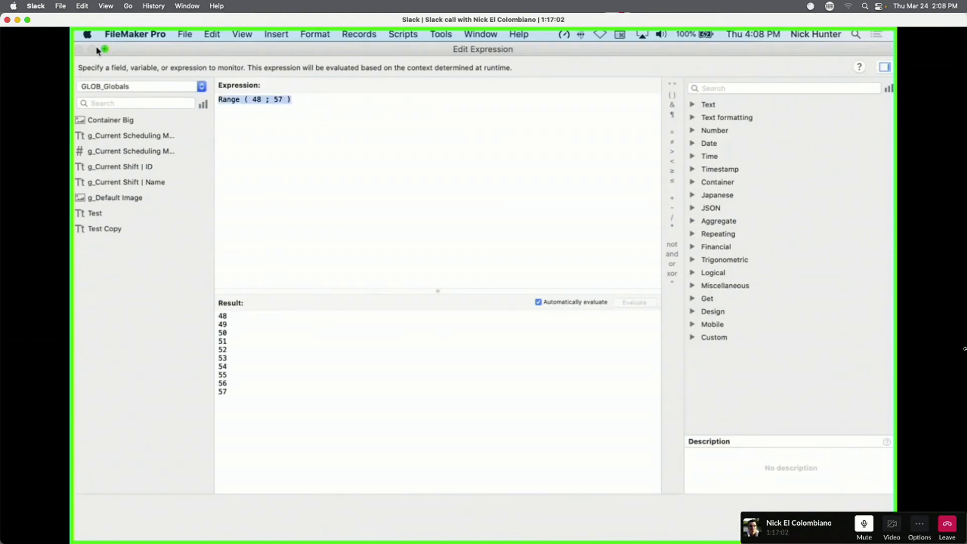
{"action": "key", "text": "BackSpace"}
Build PatternCount ( Code ( 1 ) ; Range ( 48 ; 57 ) ), change 1 to 5, trim it, then undo.
{"action": "type", "text": "patte"}
{"action": "key", "text": "Return"}
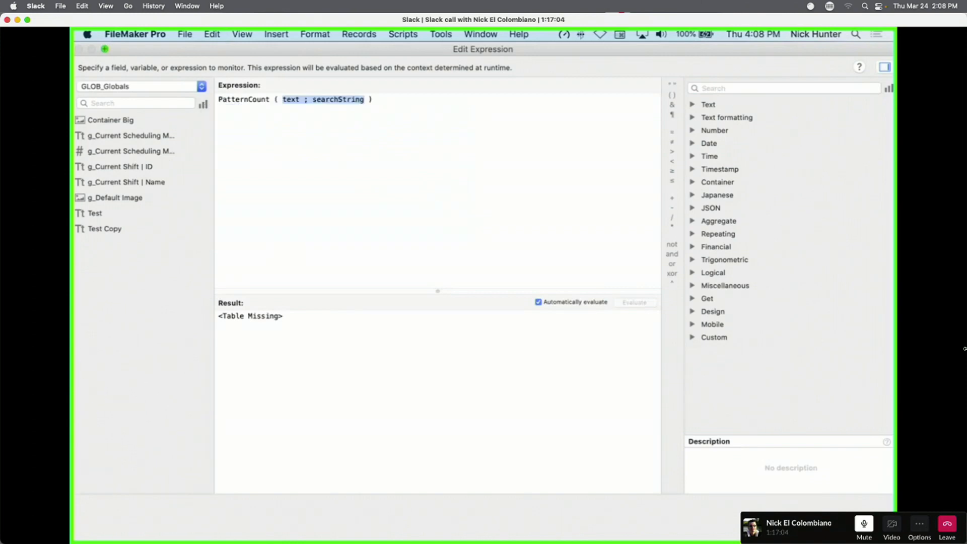
{"action": "type", "text": "cod"}
{"action": "key", "text": "Return"}
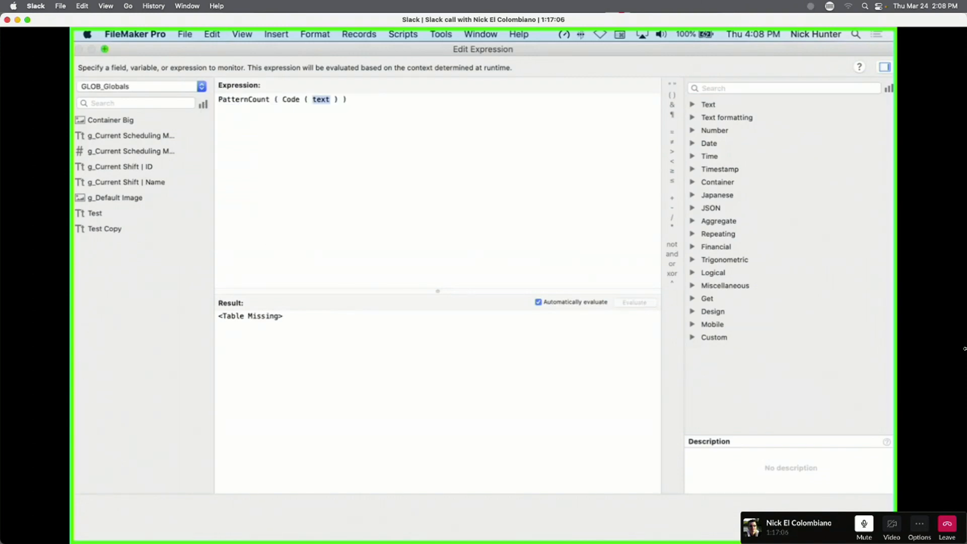
{"action": "type", "text": "1 ) "}
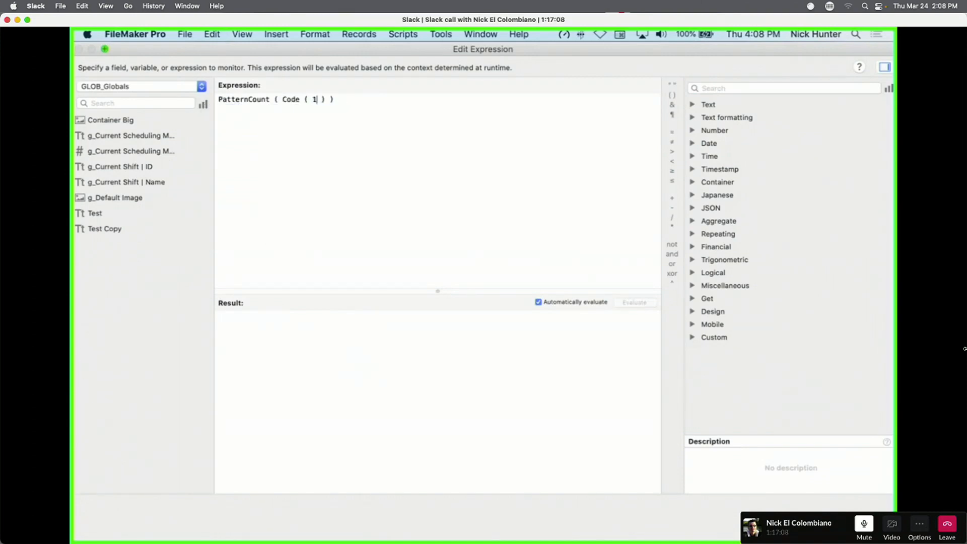
{"action": "type", "text": "; Range ( 48 ; 57 )"}
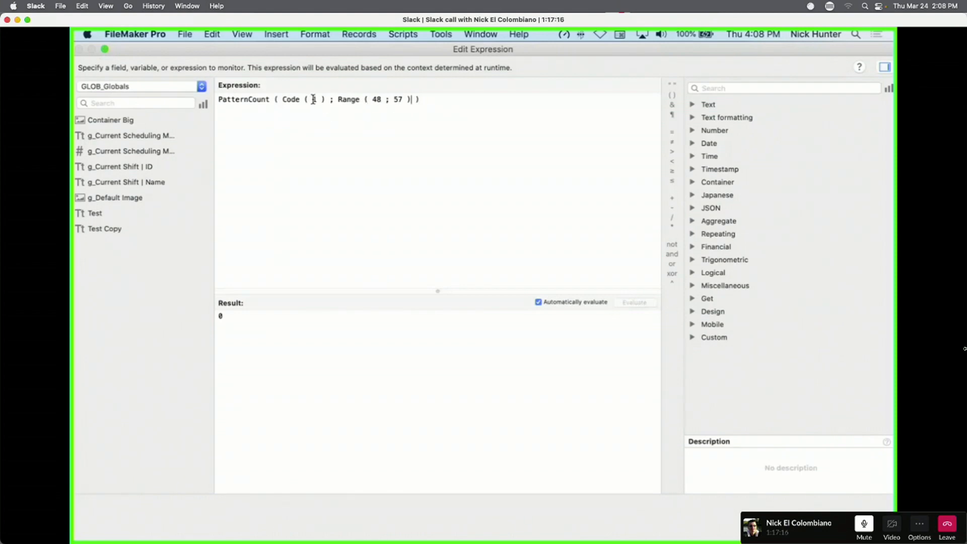
{"action": "left_click", "coordinate": [316, 100]}
{"action": "key", "text": "BackSpace"}
{"action": "type", "text": "5"}
{"action": "left_click", "coordinate": [310, 114]}
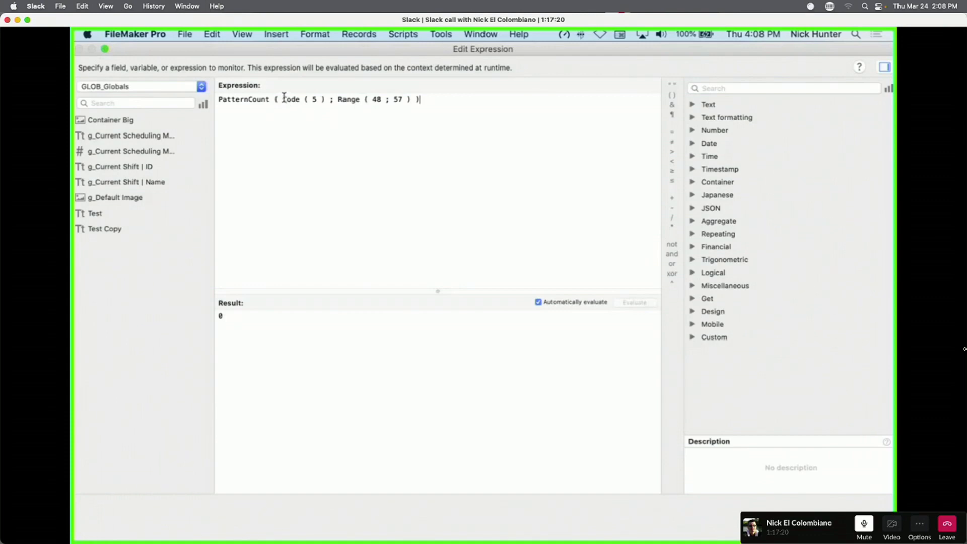
{"action": "left_click_drag", "start_coordinate": [285, 96], "coordinate": [261, 53]}
{"action": "key", "text": "BackSpace"}
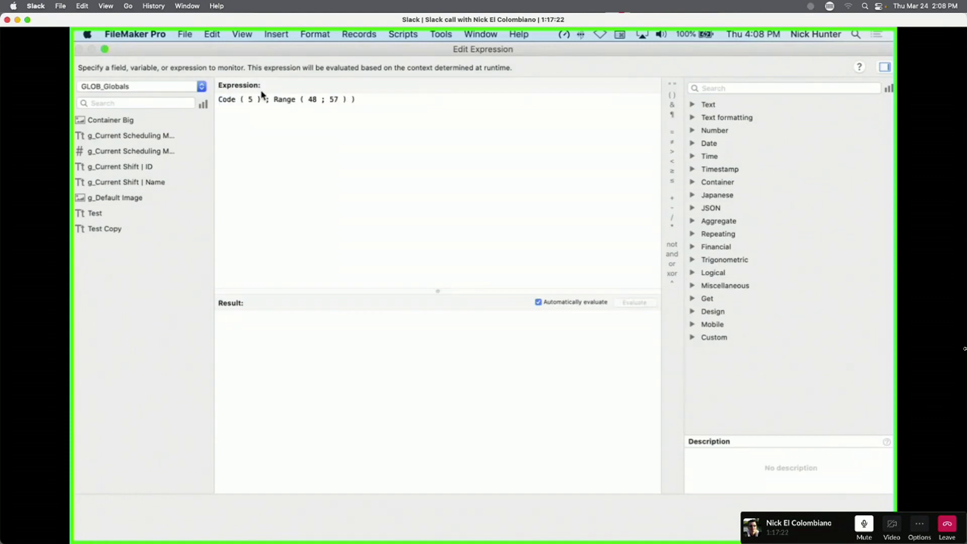
{"action": "left_click_drag", "start_coordinate": [261, 100], "coordinate": [270, 127]}
{"action": "key", "text": "super+c"}
{"action": "key", "text": "BackSpace"}
{"action": "key", "text": "super+z"}
{"action": "key", "text": "super+z"}
{"action": "key", "text": "super+z"}
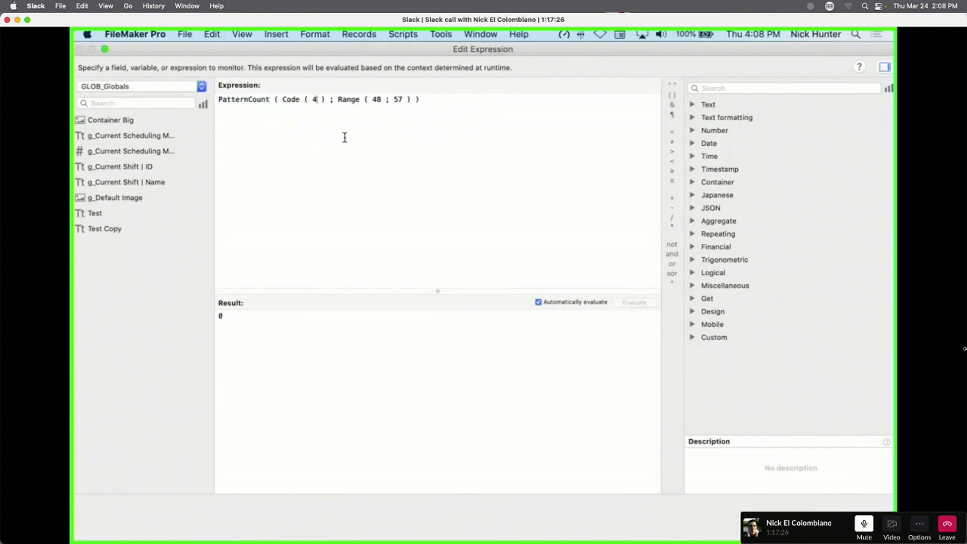
{"action": "key", "text": "super+z"}
{"action": "key", "text": "super+z"}
Start a fresh PatternCount with Range ( 48 ; 57 ) pasted as its text argument.
{"action": "left_click_drag", "start_coordinate": [404, 117], "coordinate": [200, 89]}
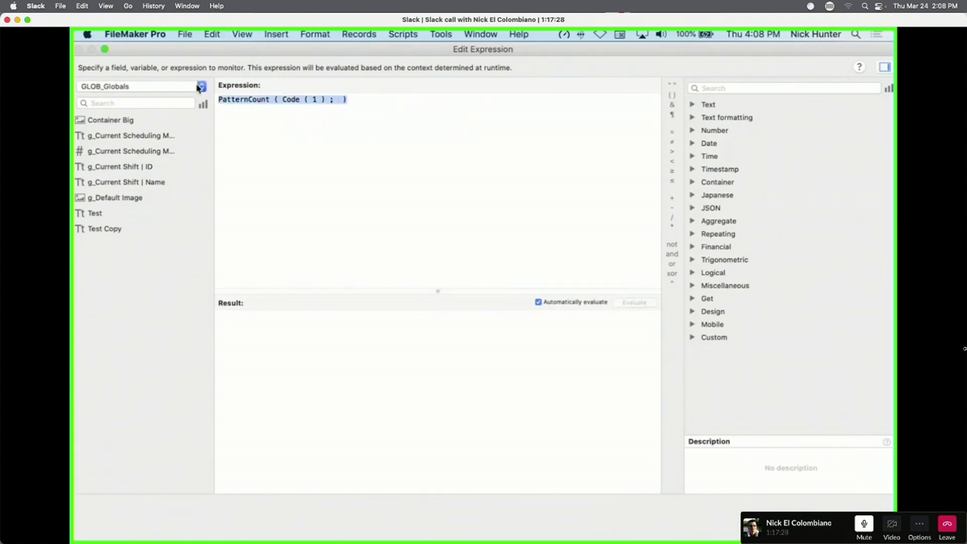
{"action": "type", "text": "[at"}
{"action": "type", "text": "Patte"}
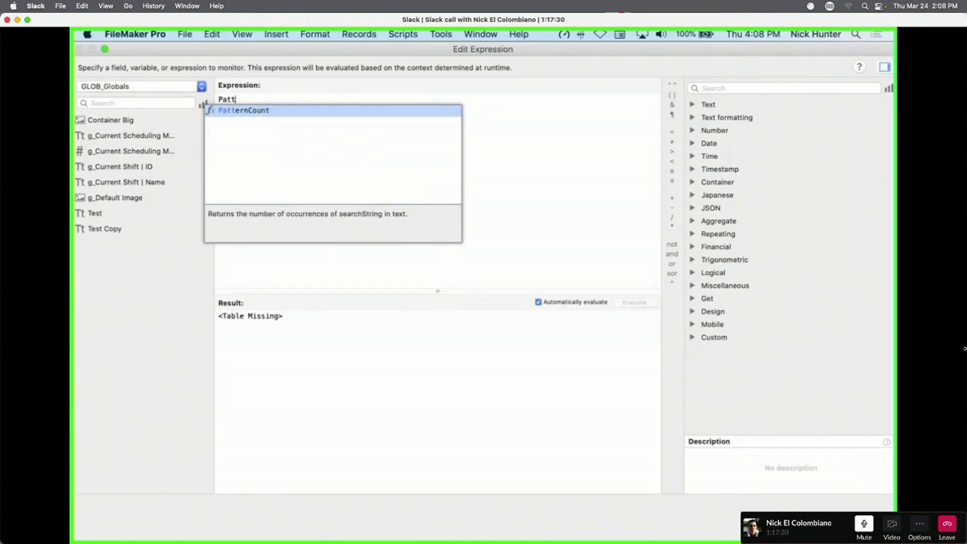
{"action": "key", "text": "Return"}
{"action": "double_click", "coordinate": [335, 100]}
{"action": "key", "text": "super+v"}
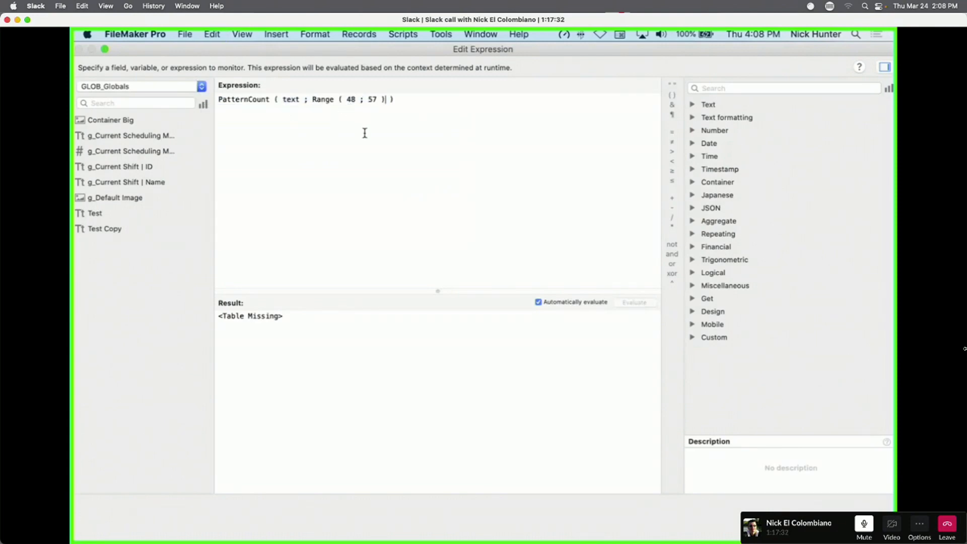
{"action": "key", "text": "super+z"}
{"action": "double_click", "coordinate": [291, 100]}
{"action": "key", "text": "super+v"}
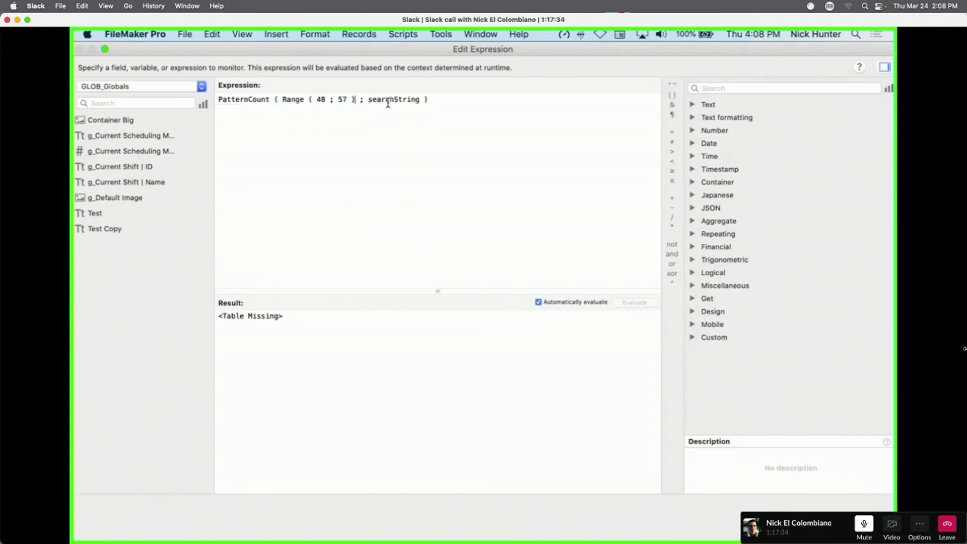
Set the searchString to Code ( "a" ), giving PatternCount ( Range ( 48 ; 57 ) ; Code ( "a" ) ).
{"action": "double_click", "coordinate": [388, 100]}
{"action": "type", "text": "Co"}
{"action": "key", "text": "Return"}
{"action": "type", "text": "1"}
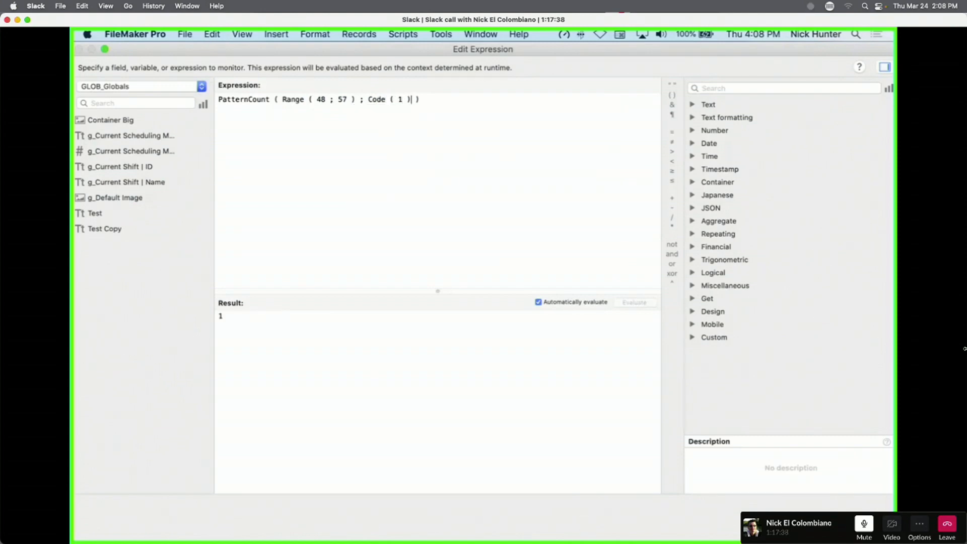
{"action": "double_click", "coordinate": [401, 99]}
{"action": "type", "text": "a"}
{"action": "left_click", "coordinate": [350, 146]}
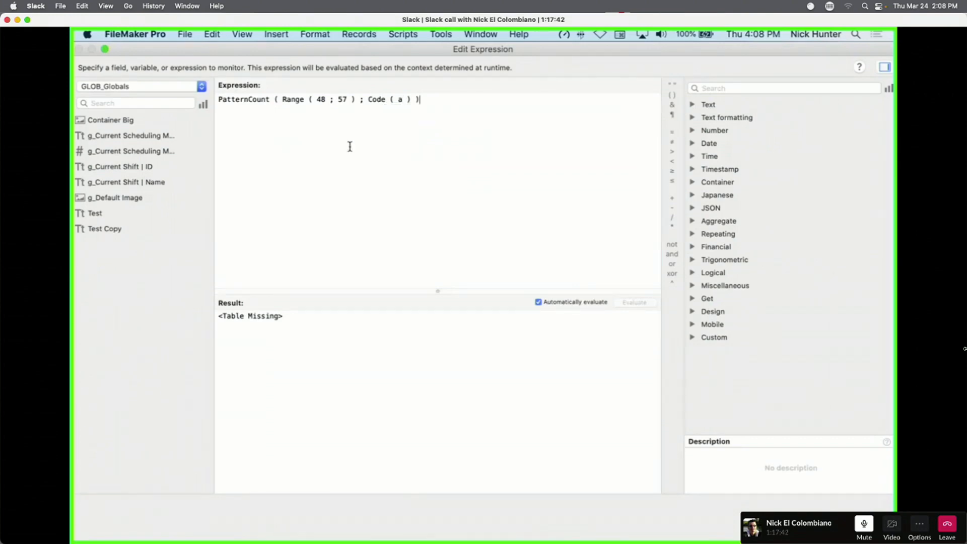
{"action": "double_click", "coordinate": [400, 100]}
{"action": "type", "text": "\"a\""}
{"action": "left_click_drag", "start_coordinate": [316, 99], "coordinate": [354, 107]}
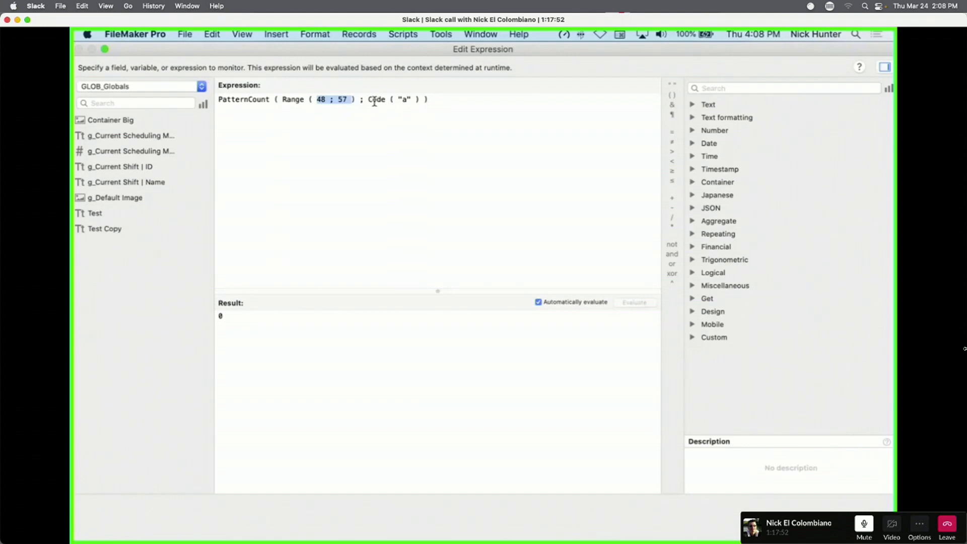
{"action": "left_click_drag", "start_coordinate": [368, 100], "coordinate": [384, 98]}
Change Code to WordCode with a test text argument, and evaluate manually to get the too-few-parameters alert.
{"action": "left_click", "coordinate": [370, 101]}
{"action": "type", "text": "Wo"}
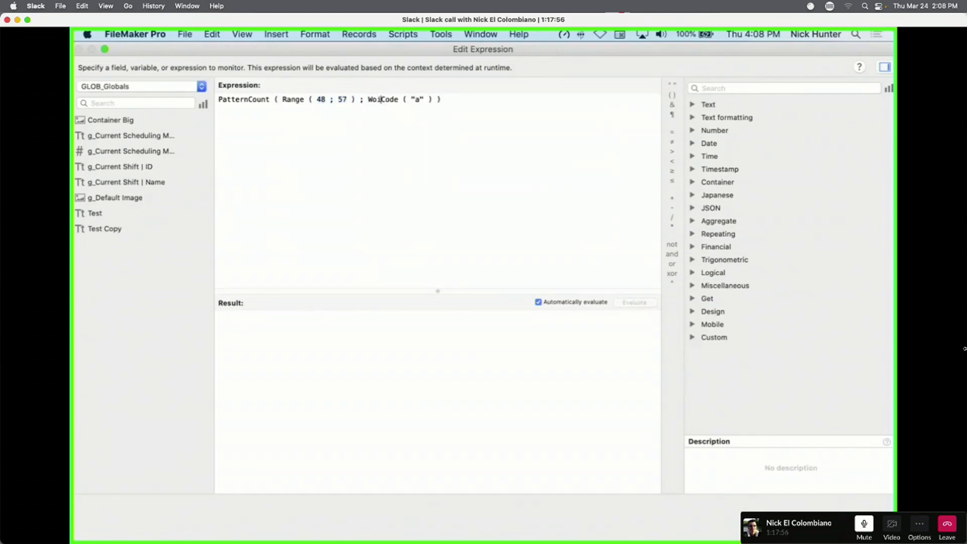
{"action": "type", "text": "r"}
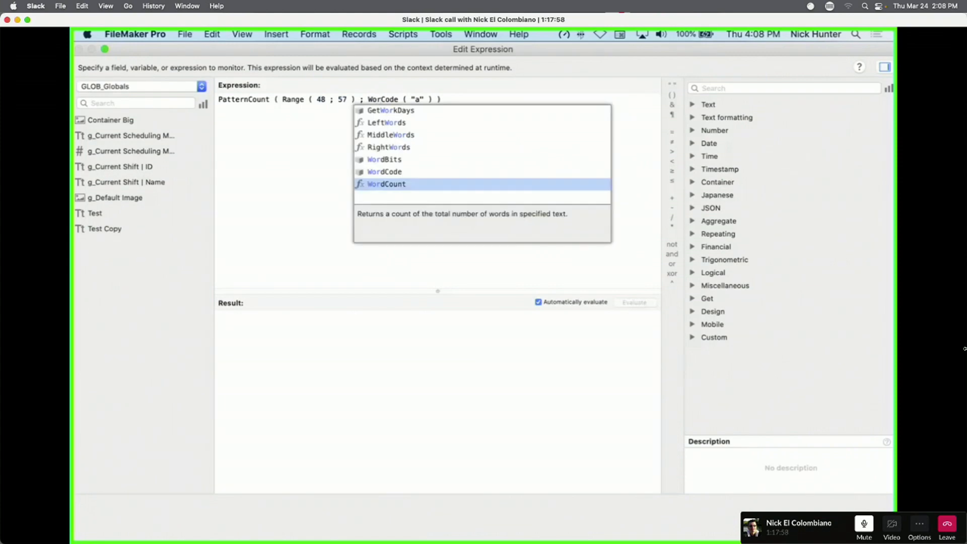
{"action": "type", "text": "d"}
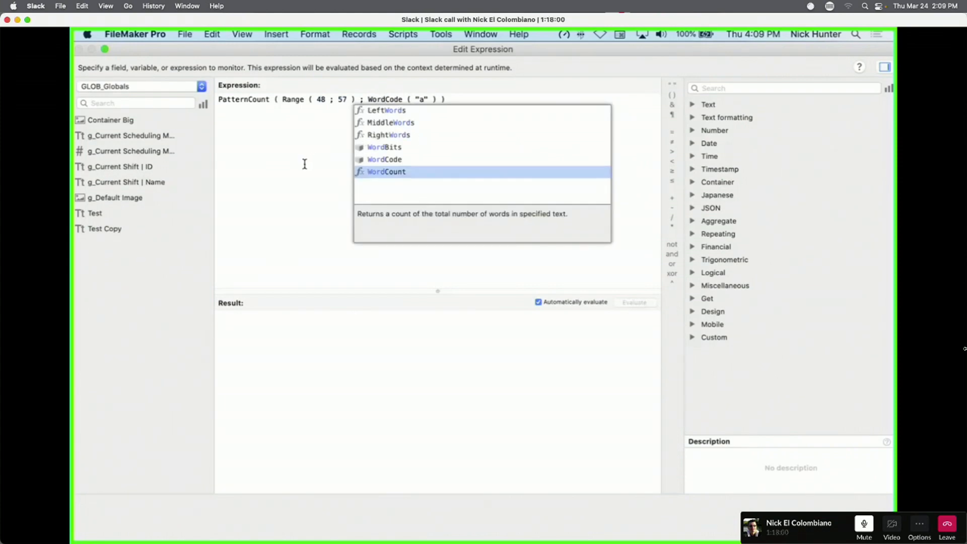
{"action": "left_click", "coordinate": [315, 154]}
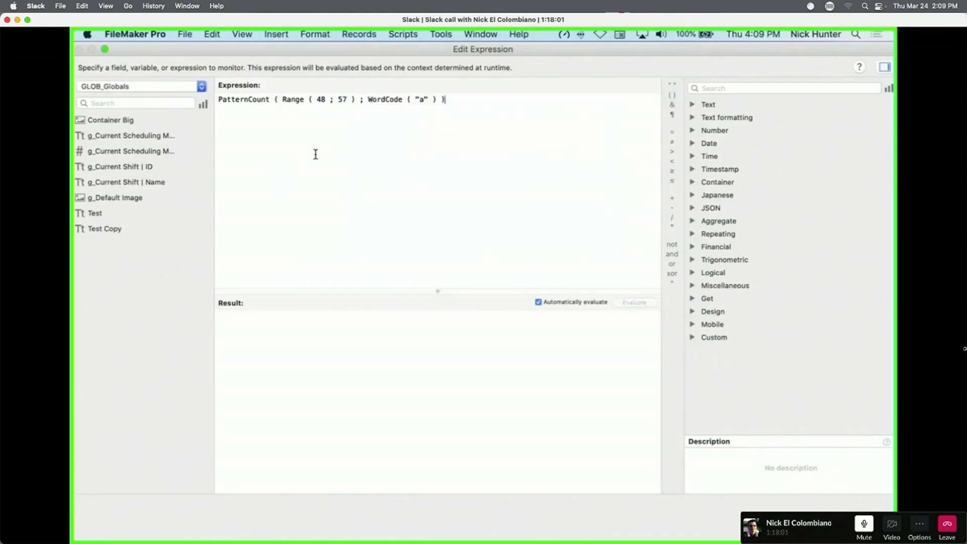
{"action": "double_click", "coordinate": [422, 100]}
{"action": "type", "text": "Nick"}
{"action": "left_click_drag", "start_coordinate": [418, 100], "coordinate": [440, 98]}
{"action": "type", "text": "23445"}
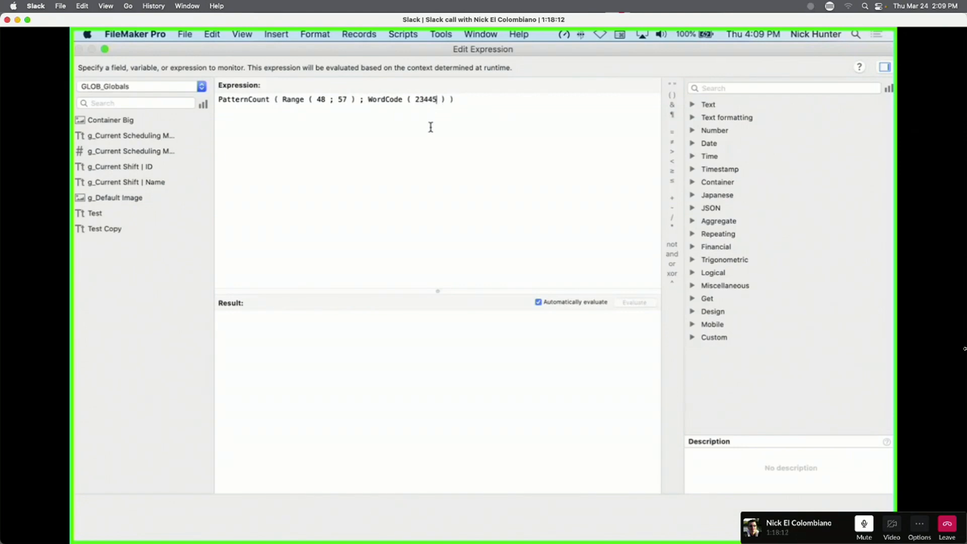
{"action": "left_click", "coordinate": [538, 302]}
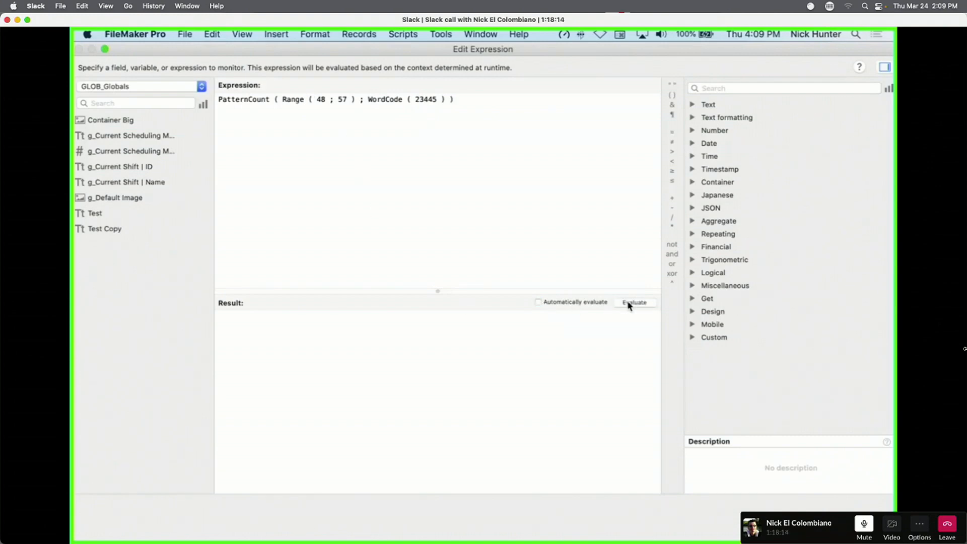
{"action": "left_click", "coordinate": [634, 303]}
{"action": "left_click", "coordinate": [365, 225]}
Rewrite it as WordCode of a sample full name at position 1, auto-evaluate the codes, then clear it.
{"action": "left_click_drag", "start_coordinate": [458, 107], "coordinate": [200, 75]}
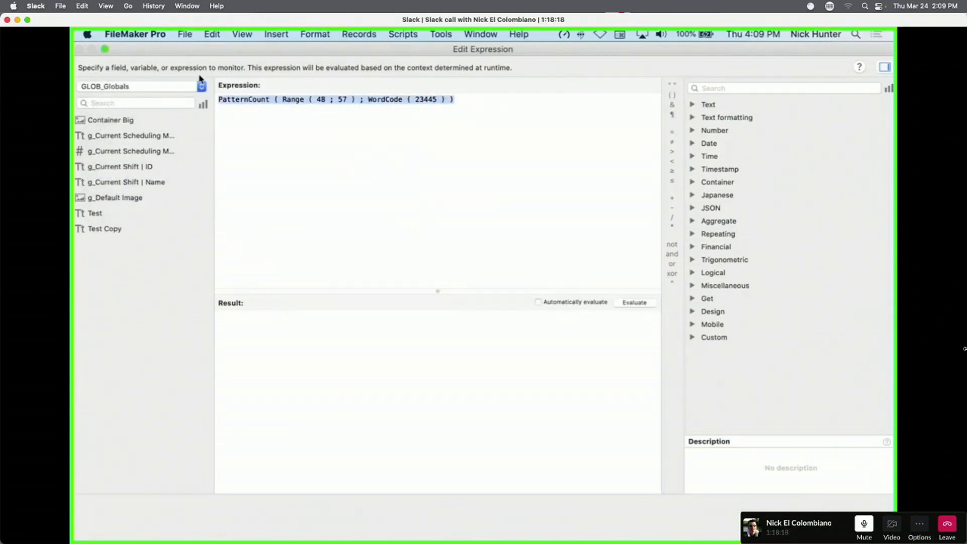
{"action": "type", "text": "wor"}
{"action": "double_click", "coordinate": [254, 174]}
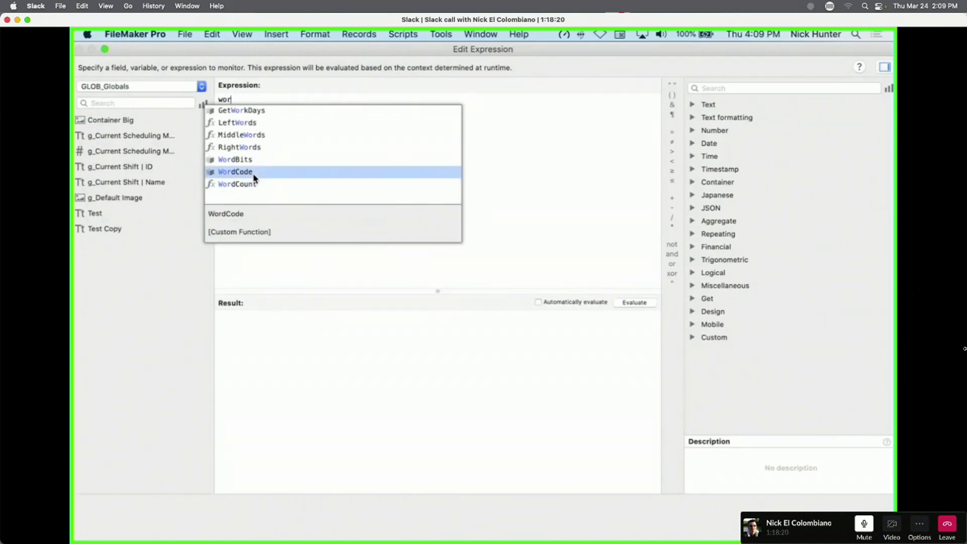
{"action": "left_click", "coordinate": [280, 97]}
{"action": "double_click", "coordinate": [281, 97]}
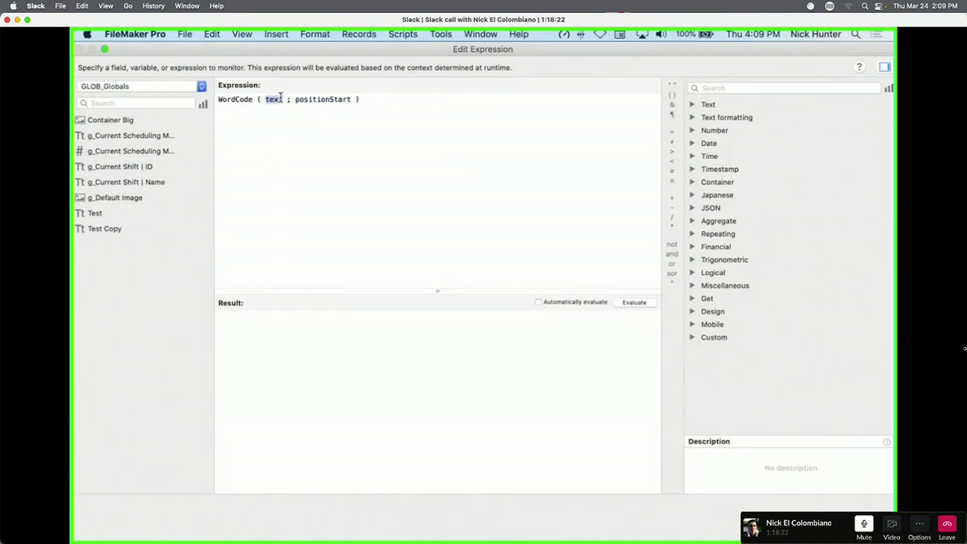
{"action": "double_click", "coordinate": [316, 100]}
{"action": "double_click", "coordinate": [272, 101]}
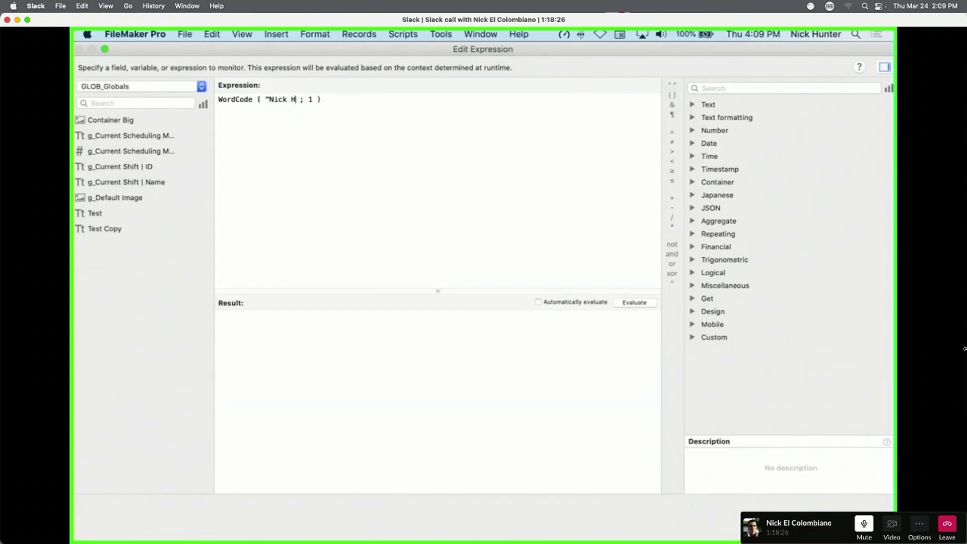
{"action": "type", "text": " \""}
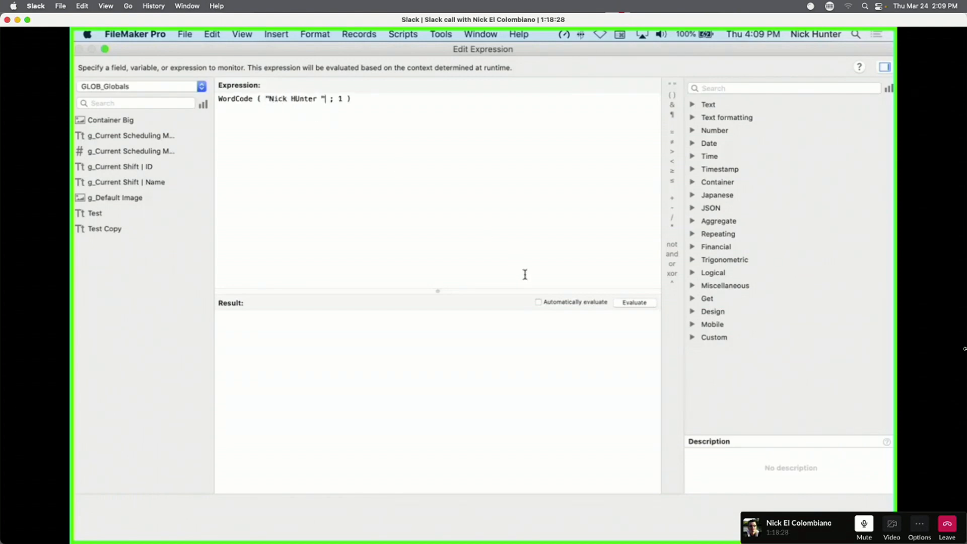
{"action": "left_click", "coordinate": [548, 303]}
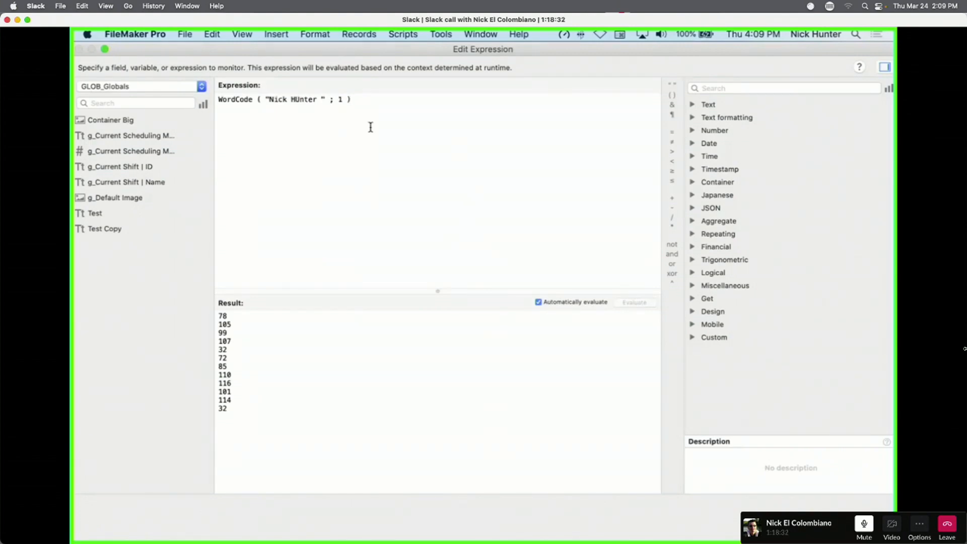
{"action": "key", "text": "super+a"}
{"action": "key", "text": "super+c"}
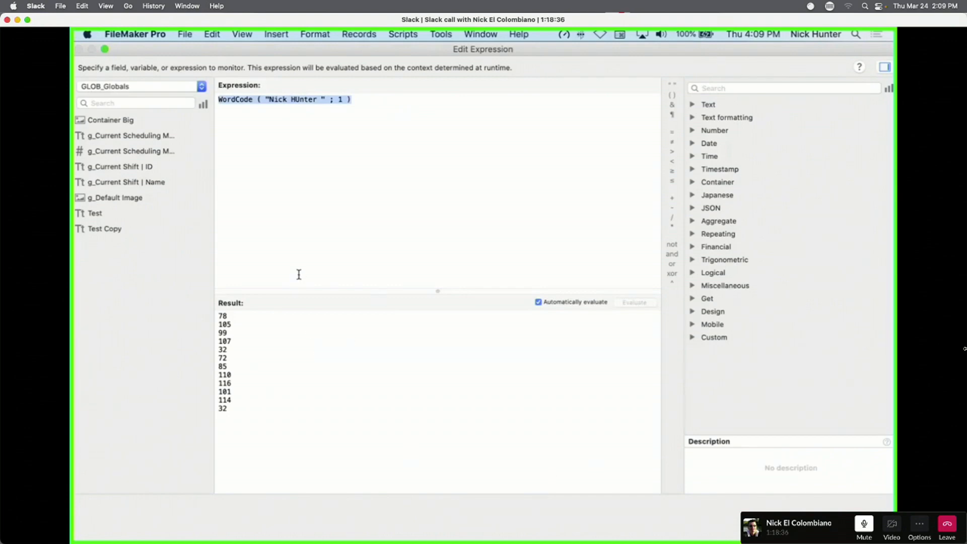
{"action": "key", "text": "BackSpace"}
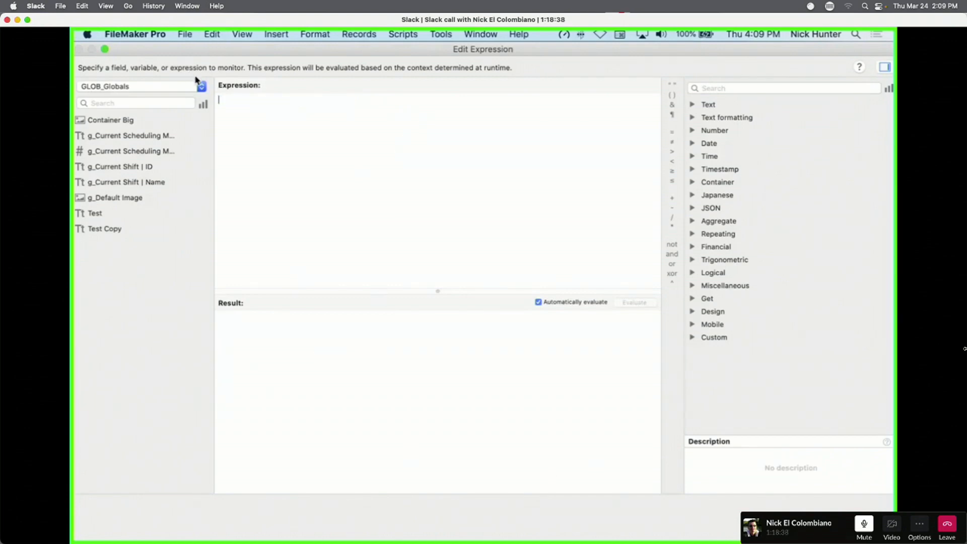
Insert PatternCount and paste the WordCode call as its text argument.
{"action": "type", "text": "patt"}
{"action": "key", "text": "Return"}
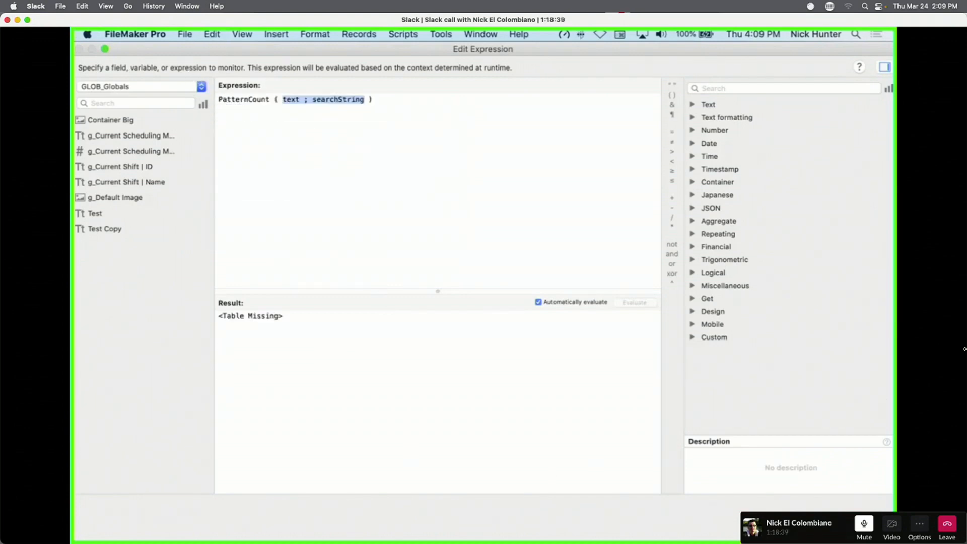
{"action": "triple_click", "coordinate": [286, 99]}
{"action": "double_click", "coordinate": [290, 99]}
{"action": "key", "text": "super+v"}
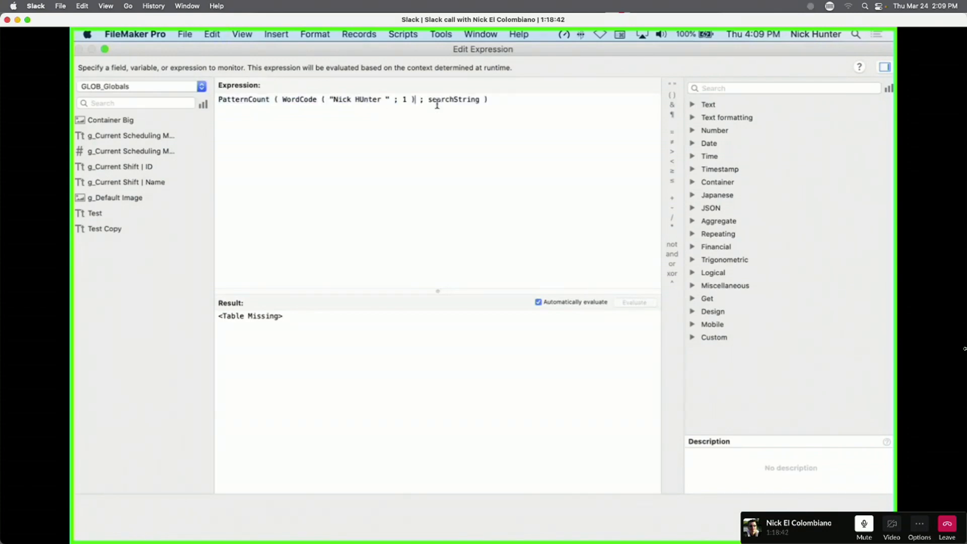
Set the searchString to 110, after trying 456 and 11, so the count returns 1.
{"action": "double_click", "coordinate": [449, 100]}
{"action": "type", "text": "\""}
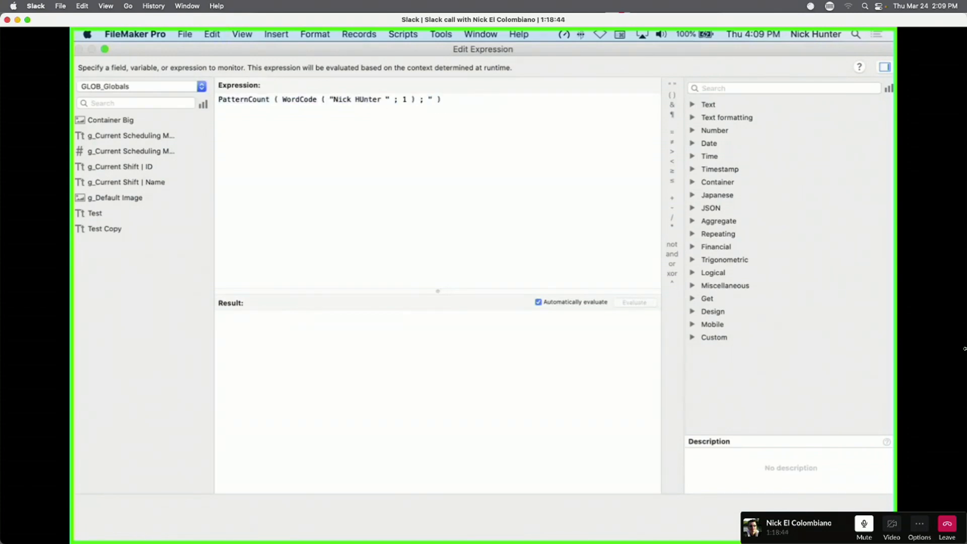
{"action": "key", "text": "BackSpace"}
{"action": "type", "text": "110"}
{"action": "key", "text": "BackSpace"}
{"action": "key", "text": "BackSpace"}
{"action": "key", "text": "BackSpace"}
{"action": "type", "text": "456"}
{"action": "key", "text": "BackSpace"}
{"action": "key", "text": "BackSpace"}
{"action": "key", "text": "BackSpace"}
{"action": "type", "text": "11"}
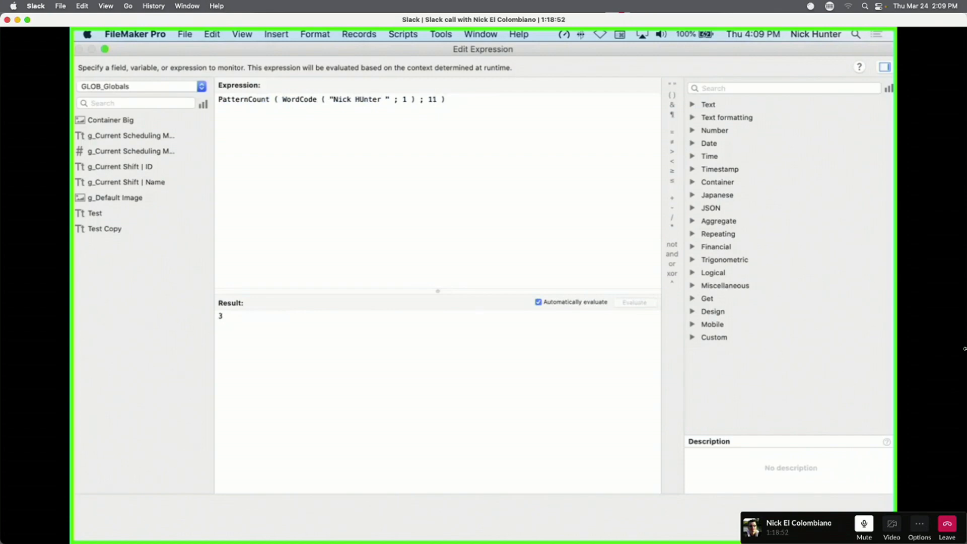
{"action": "type", "text": "0"}
{"action": "key", "text": "super+a"}
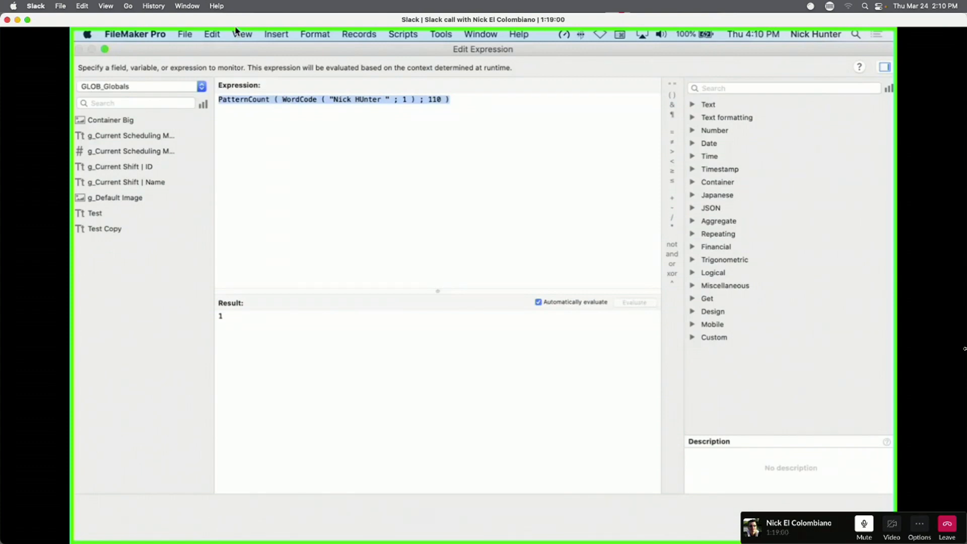
{"action": "left_click", "coordinate": [362, 122]}
{"action": "triple_click", "coordinate": [270, 97]}
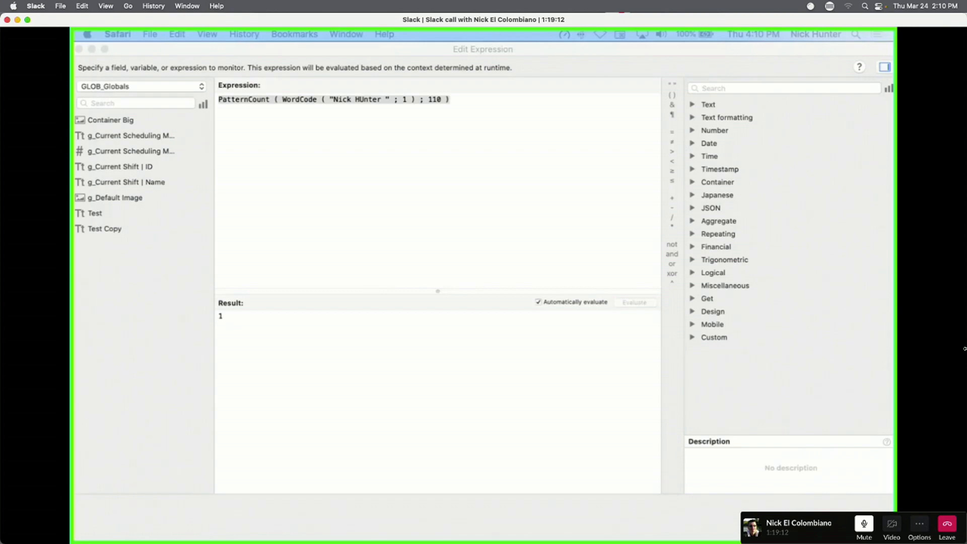
Keep the PatternCount expression in front and slide the shared call view down to reveal Safari.
{"action": "left_click", "coordinate": [528, 228]}
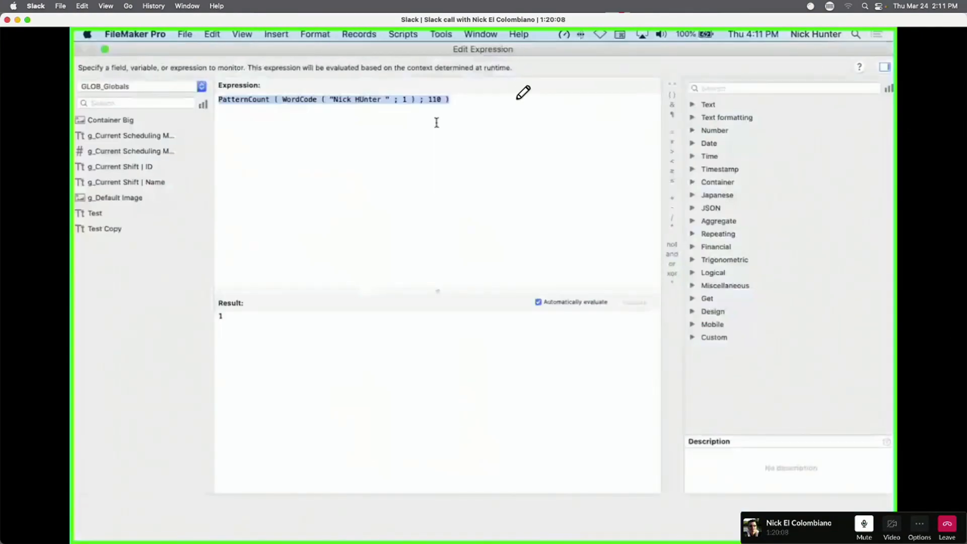
{"action": "left_click_drag", "start_coordinate": [604, 19], "coordinate": [604, 279]}
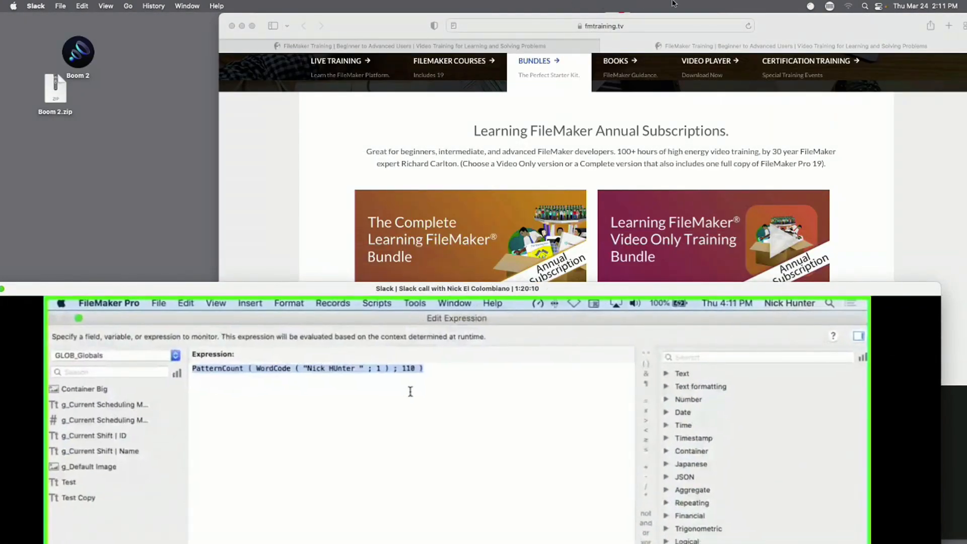
Bring the fmtraining.tv Bundles page forward and arrange it beside the shared FileMaker view.
{"action": "left_click", "coordinate": [781, 30]}
{"action": "left_click_drag", "start_coordinate": [777, 34], "coordinate": [799, 31]}
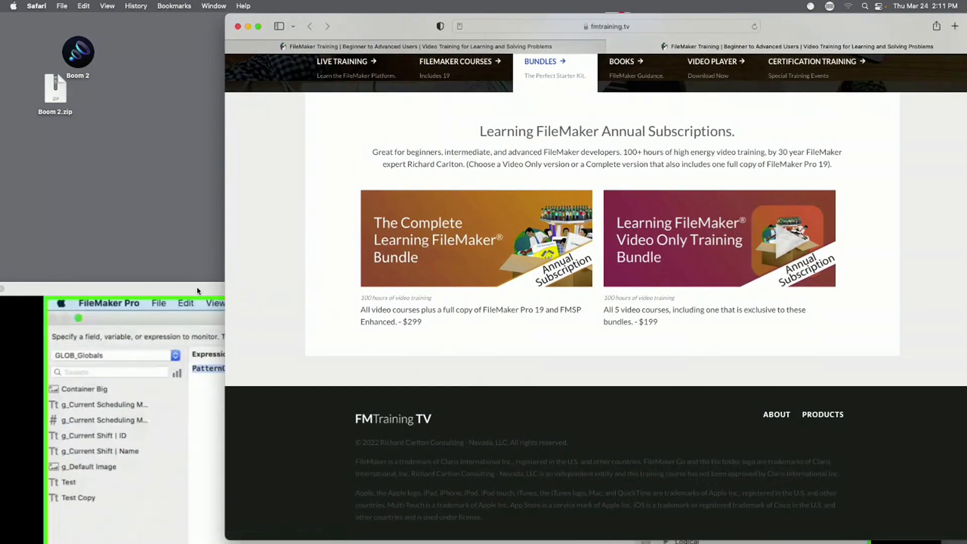
{"action": "left_click_drag", "start_coordinate": [201, 291], "coordinate": [244, 129]}
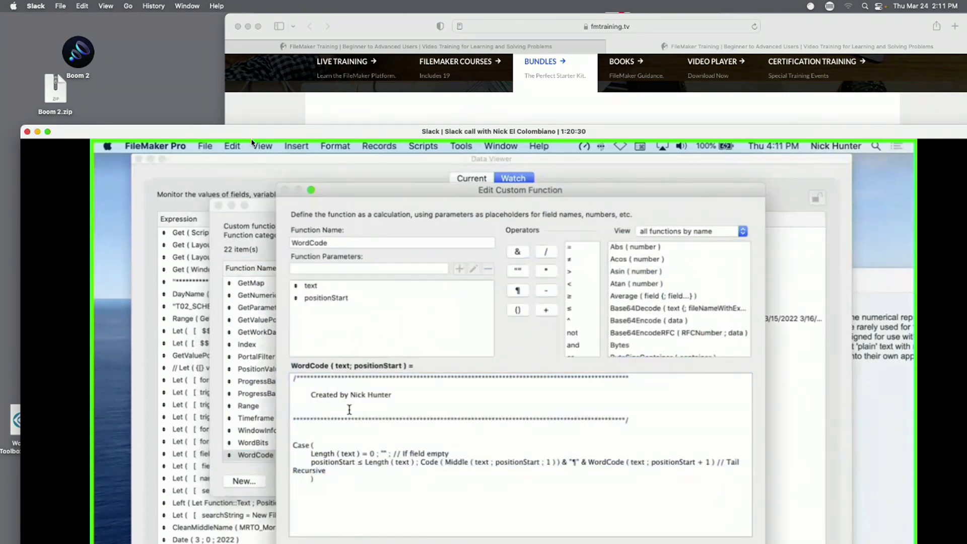
Minimize Safari and reposition the shared FileMaker view to review the WordCode custom function.
{"action": "left_click", "coordinate": [248, 27]}
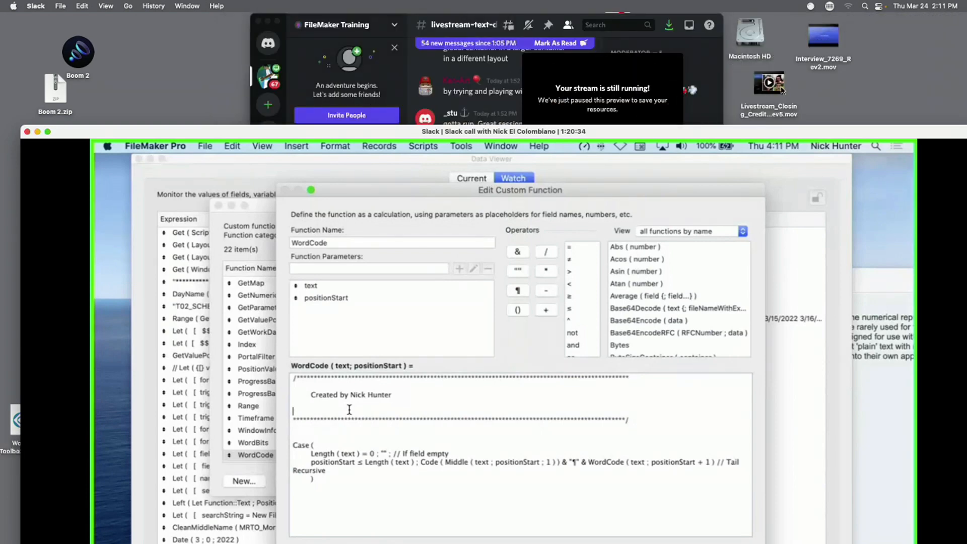
{"action": "left_click_drag", "start_coordinate": [736, 134], "coordinate": [706, 13]}
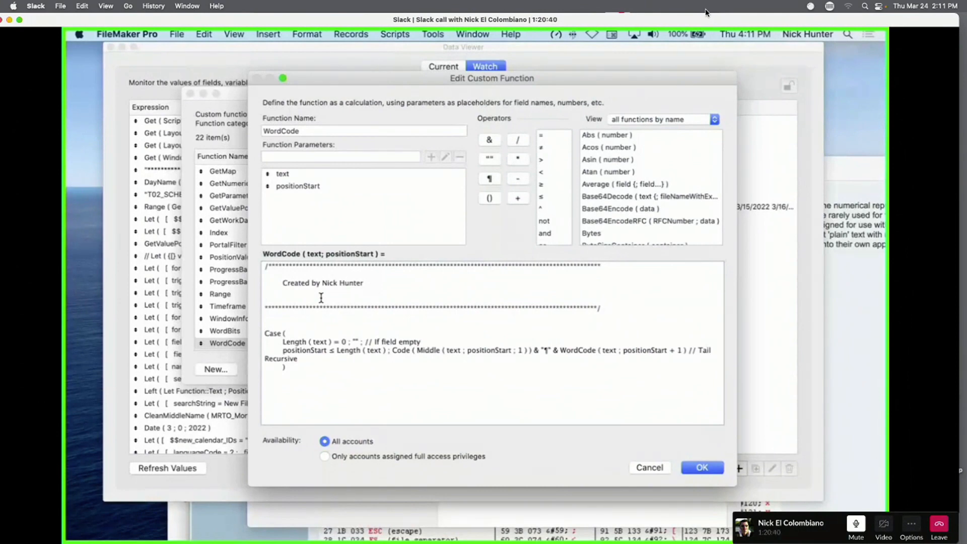
{"action": "left_click_drag", "start_coordinate": [710, 21], "coordinate": [696, 27]}
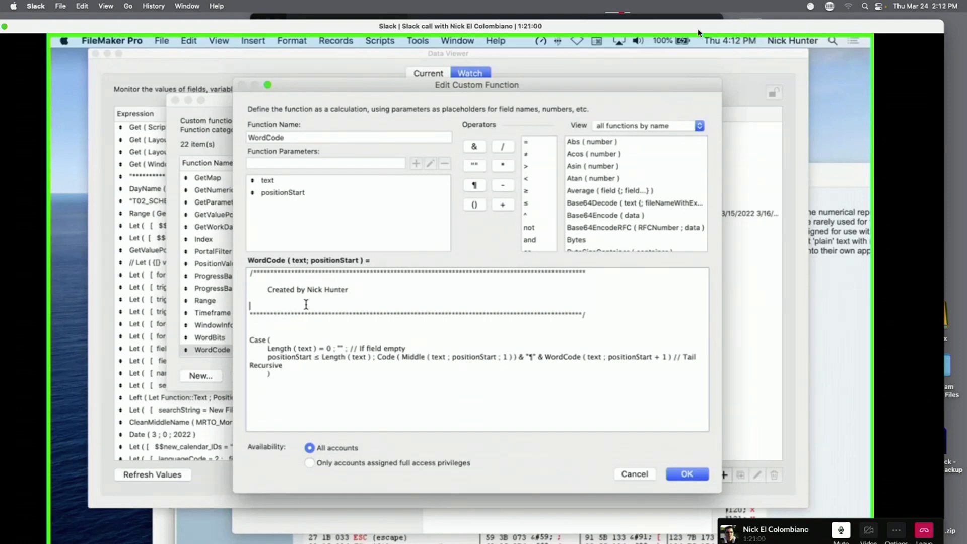
{"action": "left_click_drag", "start_coordinate": [686, 29], "coordinate": [656, 205]}
Play Livestream_Closing_Credits_3_Rev5.mov in QuickTime Player full screen.
{"action": "left_click", "coordinate": [780, 91]}
{"action": "double_click", "coordinate": [781, 90]}
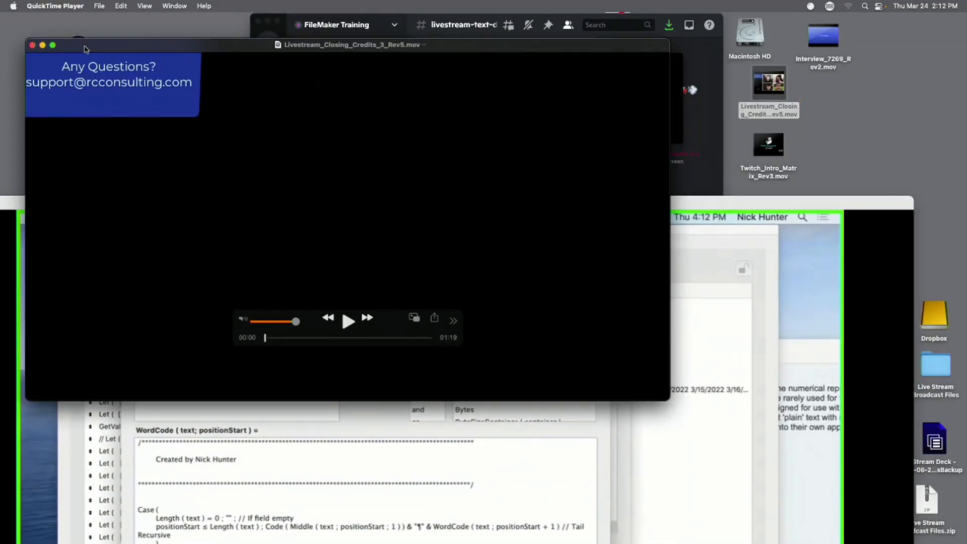
{"action": "left_click", "coordinate": [53, 46]}
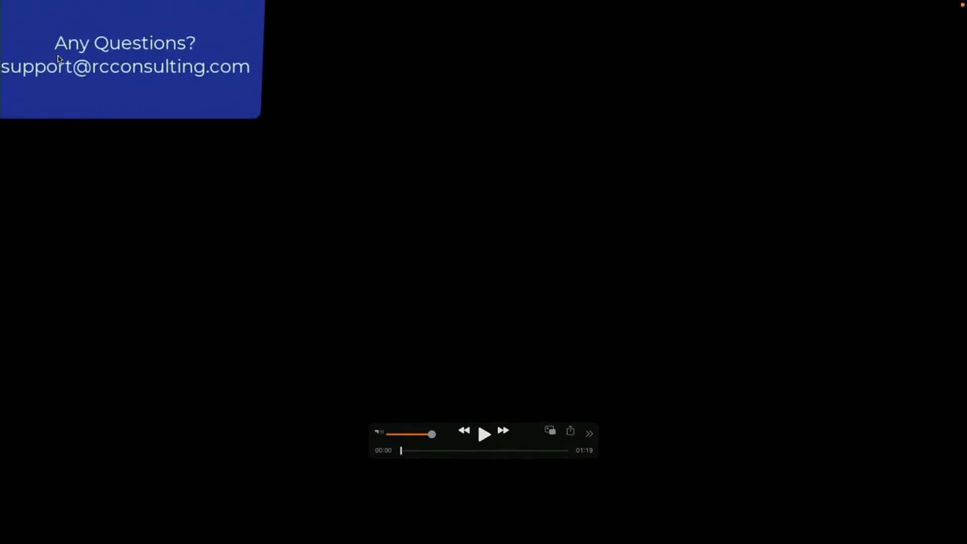